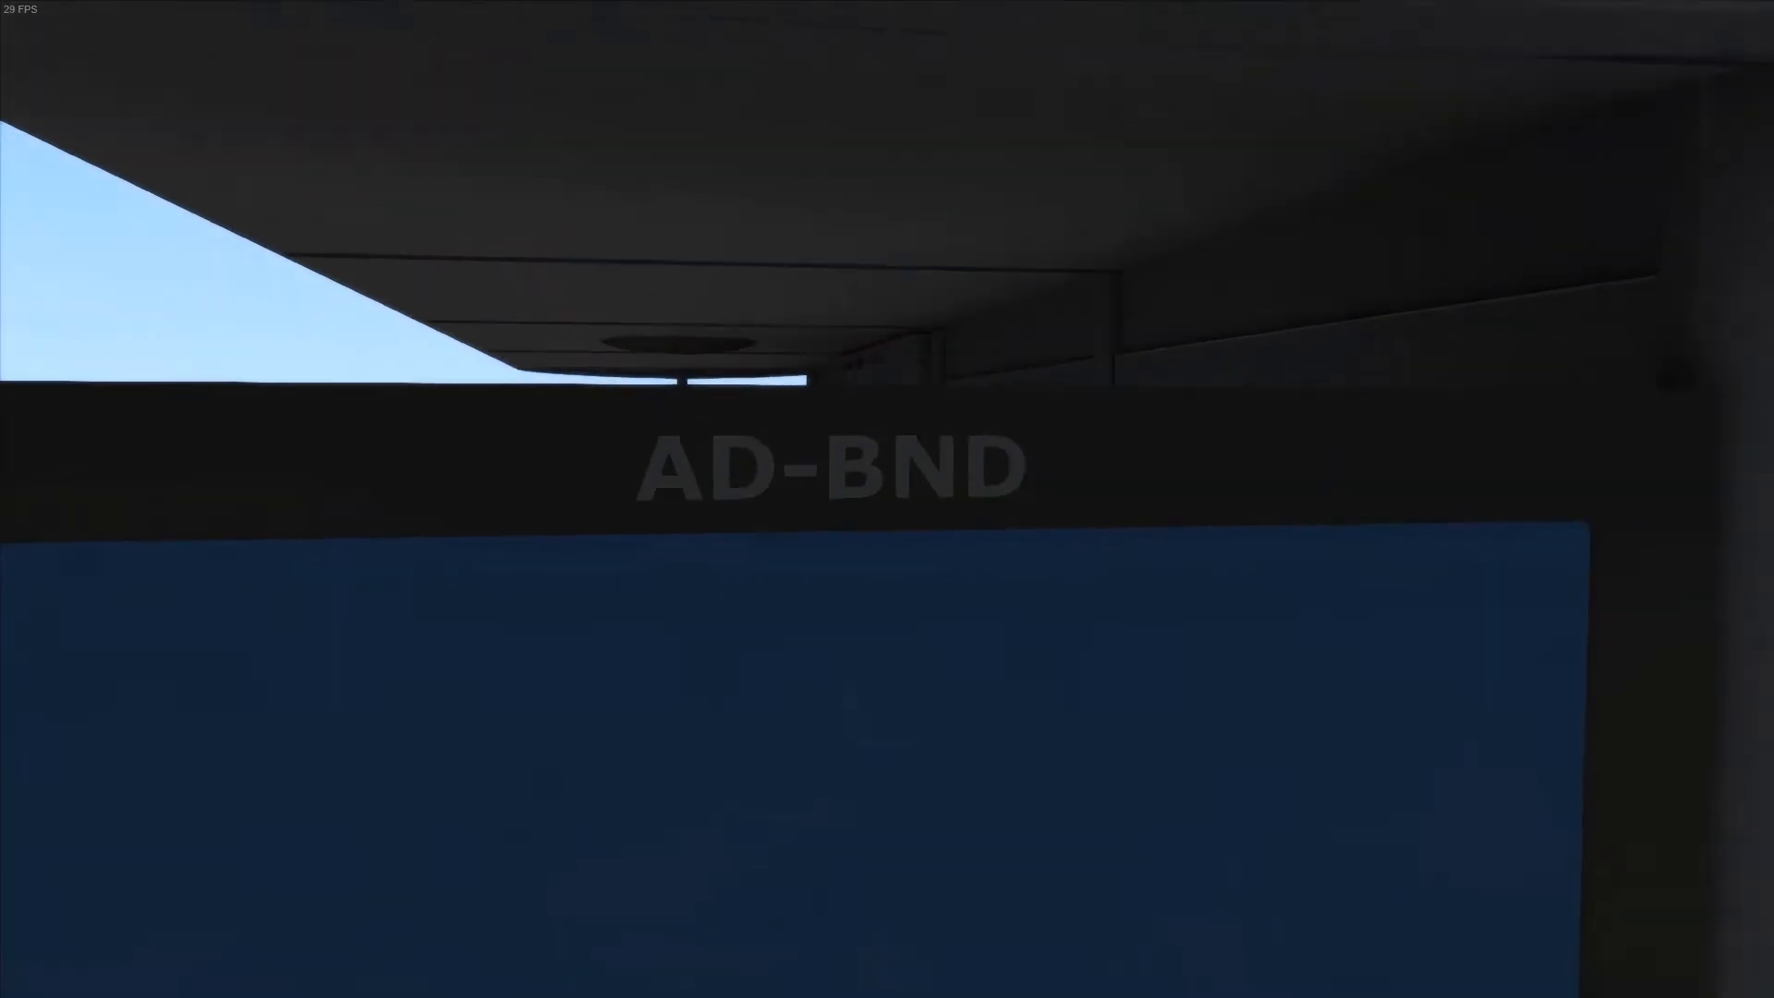
Examine the AD-BND lettering above the shelter's advert panel up close, then from farther out
{"action": "scroll", "coordinate": [887, 499], "scroll_direction": "up", "scroll_amount": 6}
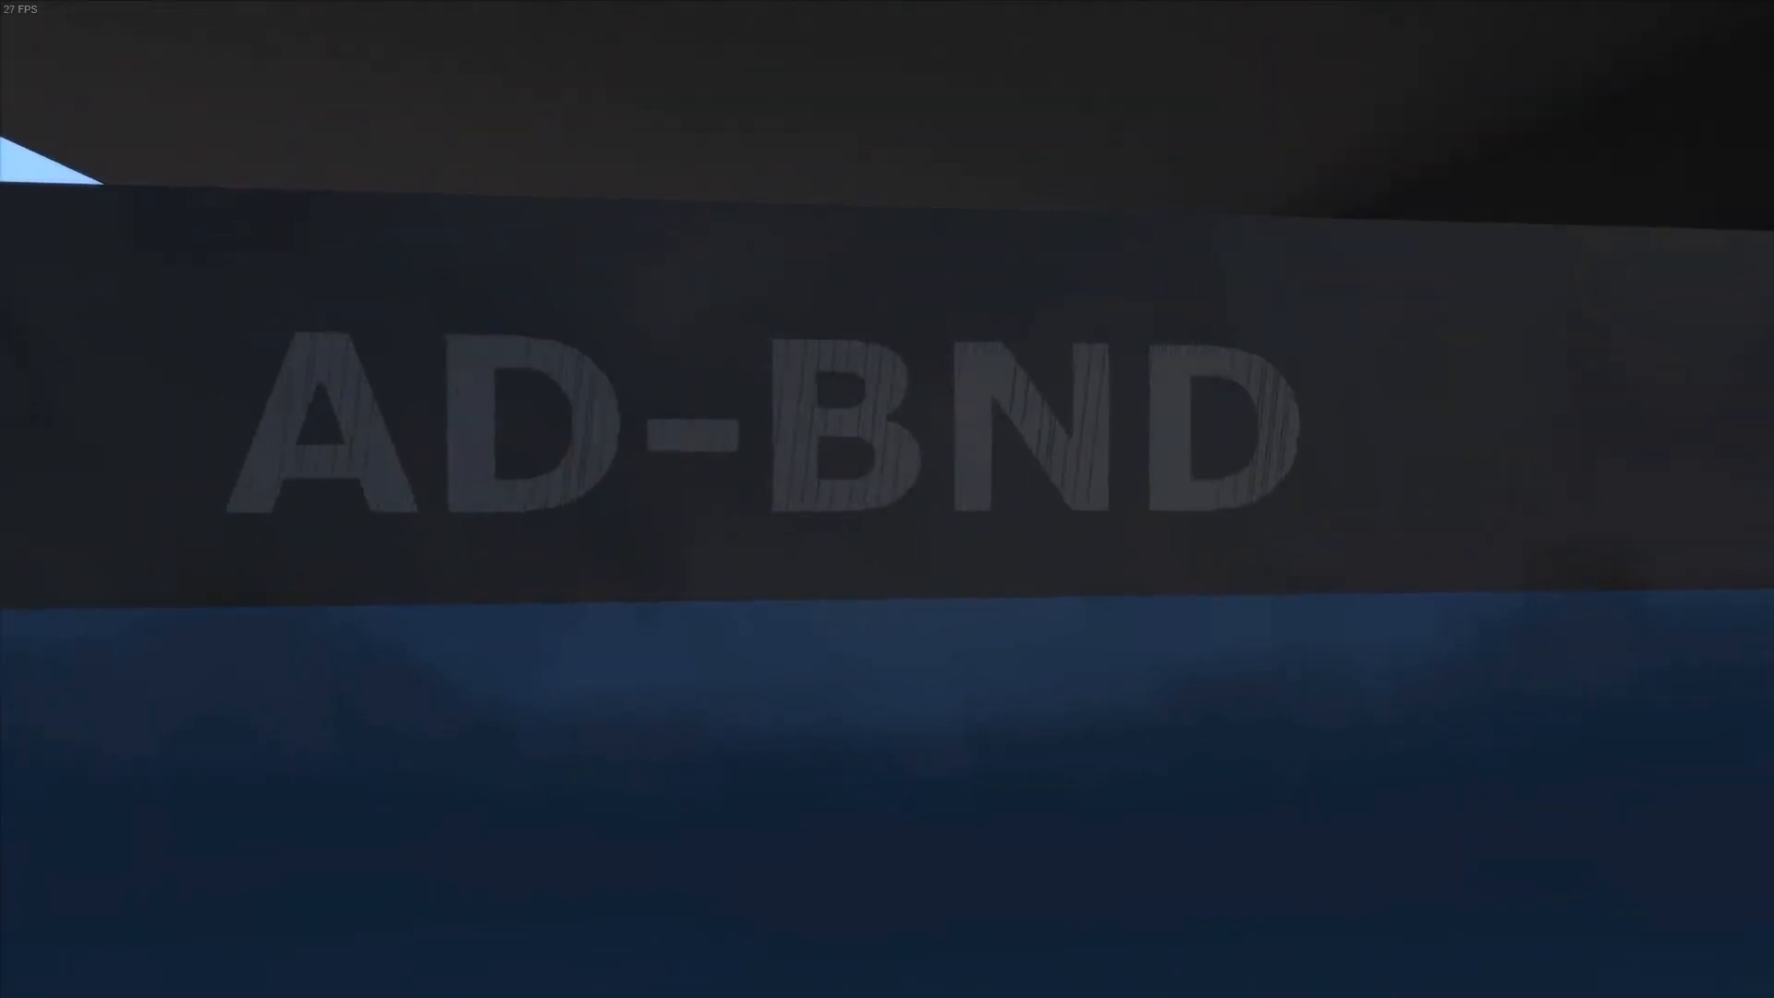
{"action": "scroll", "coordinate": [887, 499], "scroll_direction": "up", "scroll_amount": 2}
{"action": "scroll", "coordinate": [887, 499], "scroll_direction": "down", "scroll_amount": 5}
{"action": "scroll", "coordinate": [1627, 835], "scroll_direction": "down", "scroll_amount": 3}
{"action": "scroll", "coordinate": [1627, 835], "scroll_direction": "up", "scroll_amount": 2}
{"action": "right_click_drag", "start_coordinate": [1515, 795], "coordinate": [1627, 835]}
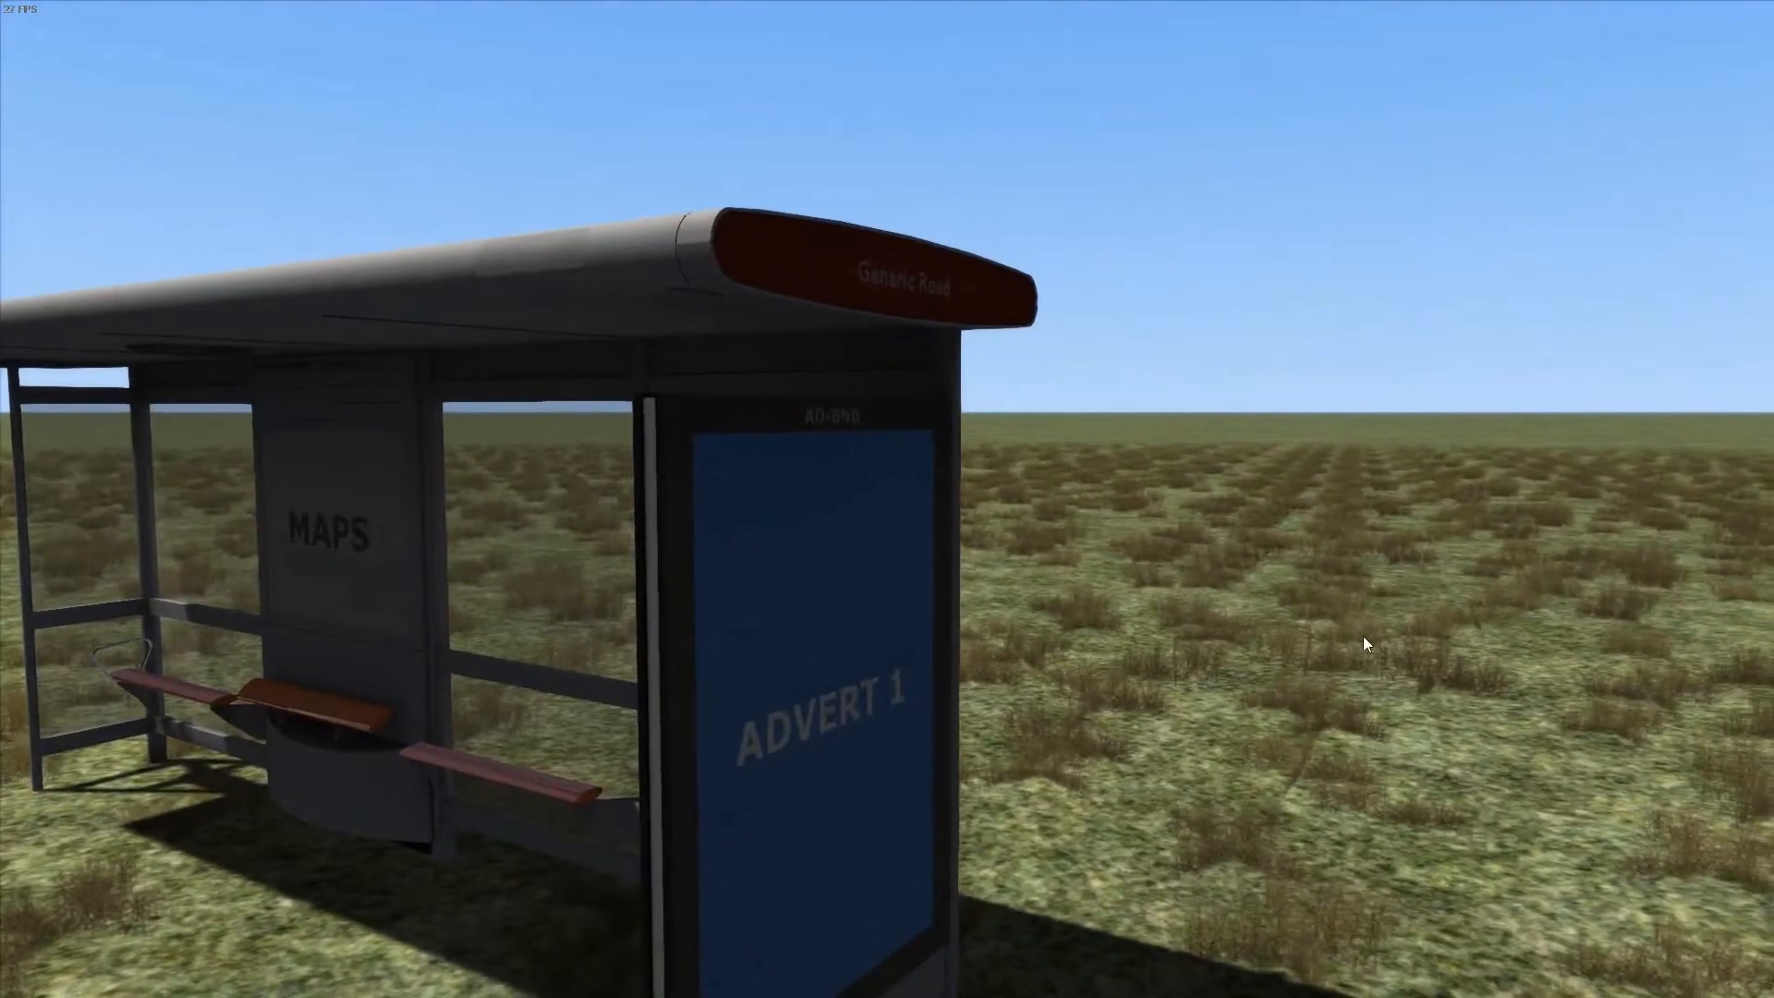
Inspect the bus shelter in the game scene from several sides, including its advert panel, maps board and benches
{"action": "key", "text": "Left"}
{"action": "key", "text": "Up"}
{"action": "right_click_drag", "start_coordinate": [1367, 661], "coordinate": [1293, 647]}
{"action": "right_click_drag", "start_coordinate": [998, 968], "coordinate": [1050, 967]}
{"action": "right_click_drag", "start_coordinate": [859, 829], "coordinate": [1756, 826]}
{"action": "key", "text": "Left"}
{"action": "key", "text": "Left"}
{"action": "key", "text": "Right"}
{"action": "key", "text": "Down"}
{"action": "key", "text": "Left"}
{"action": "key", "text": "Down"}
{"action": "key", "text": "Up"}
{"action": "key", "text": "Up"}
{"action": "key", "text": "Right"}
{"action": "key", "text": "Left"}
{"action": "key", "text": "Up"}
{"action": "key", "text": "Up"}
{"action": "key", "text": "Left"}
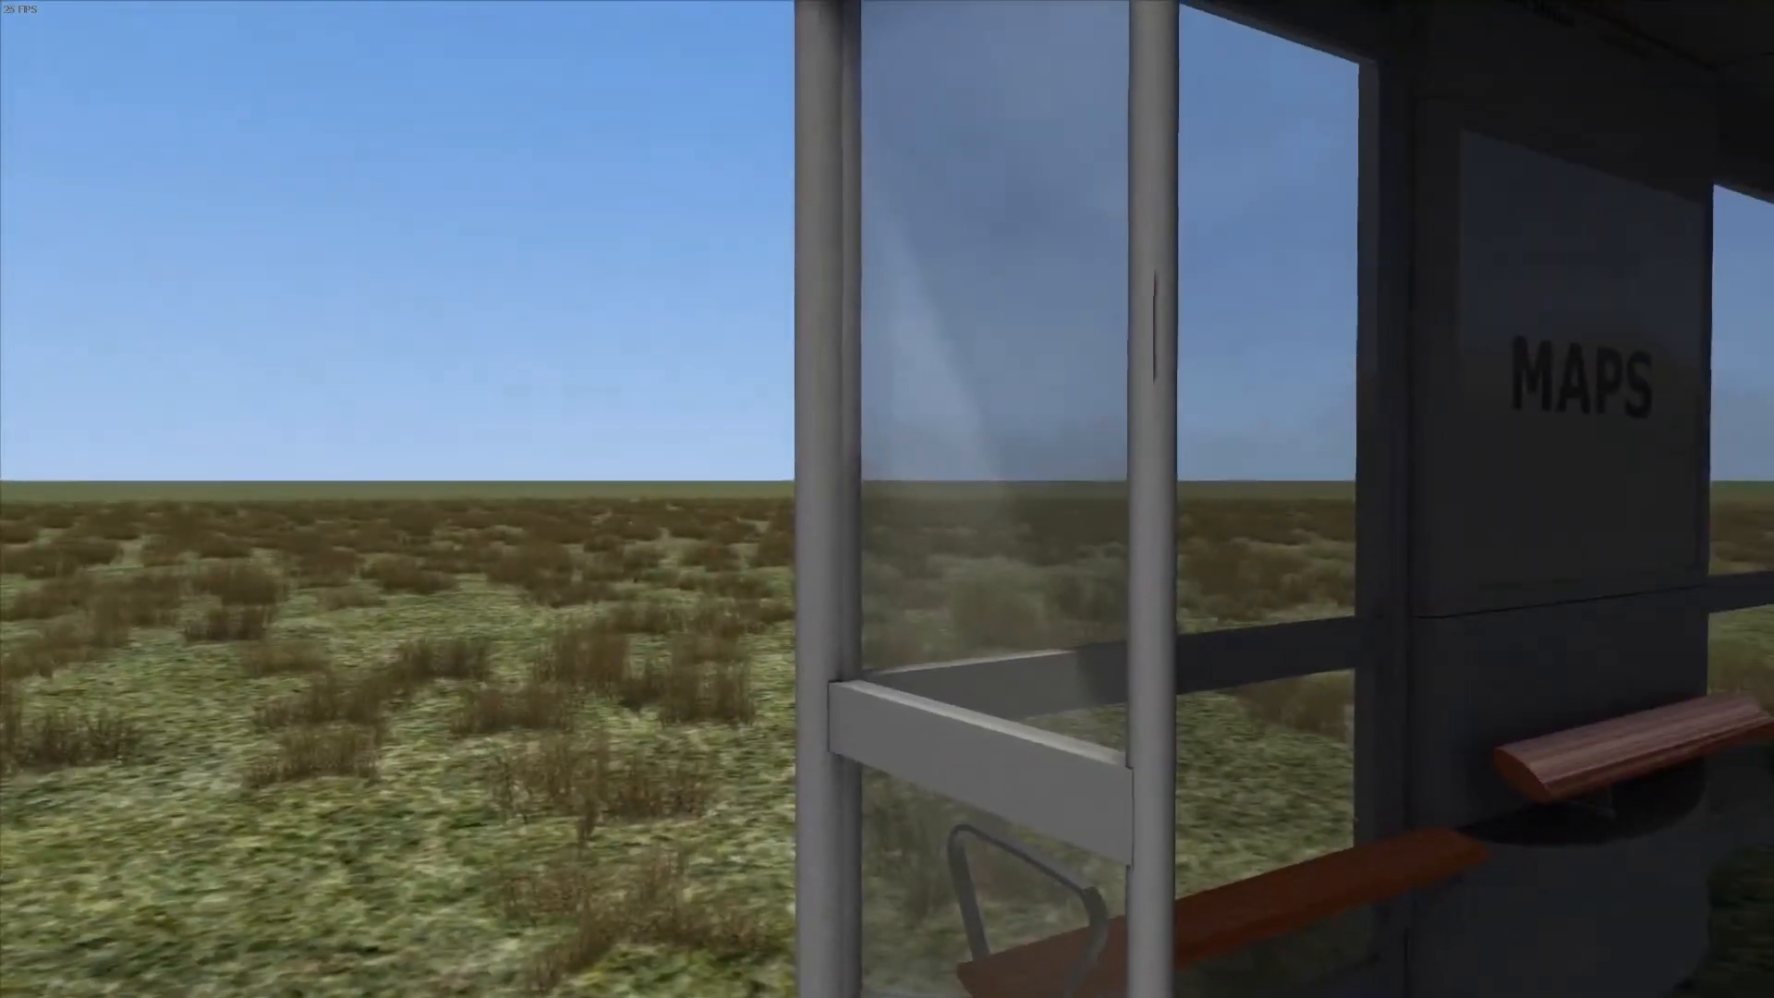
{"action": "key", "text": "Down"}
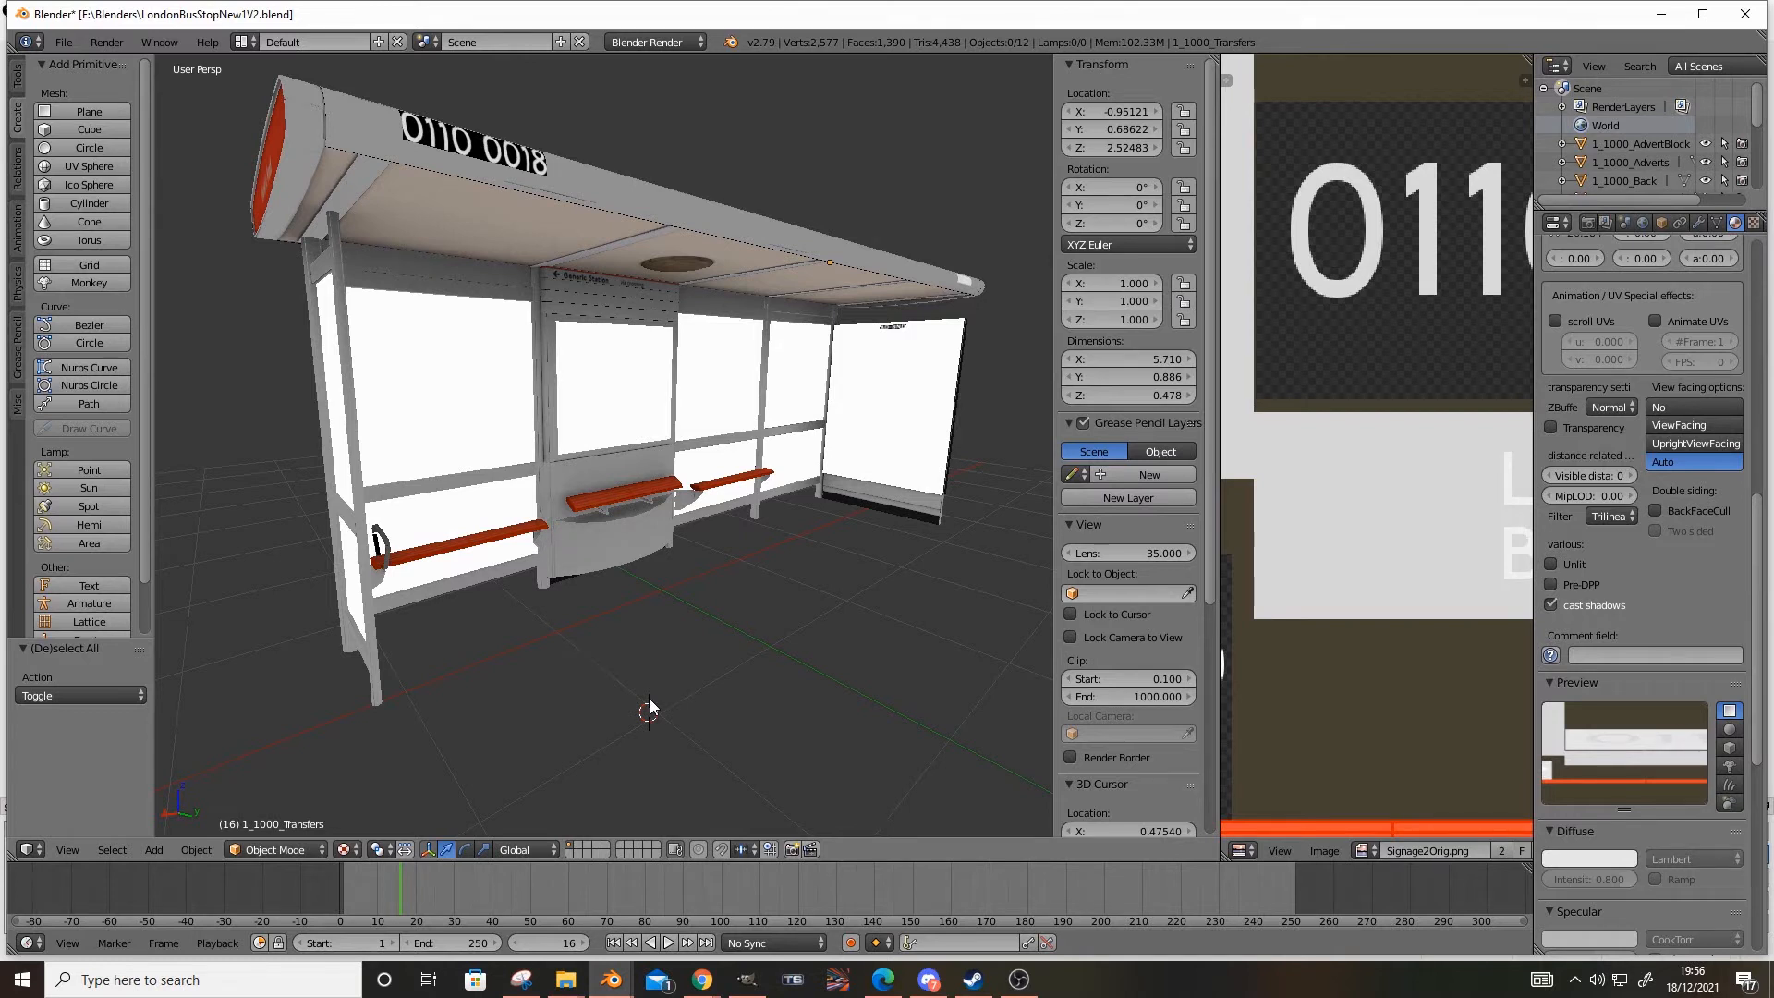
Select the 1_1000_Transfers object carrying the 0110 0018 number on the shelter's roof edge
{"action": "middle_click_drag", "start_coordinate": [661, 667], "coordinate": [601, 552]}
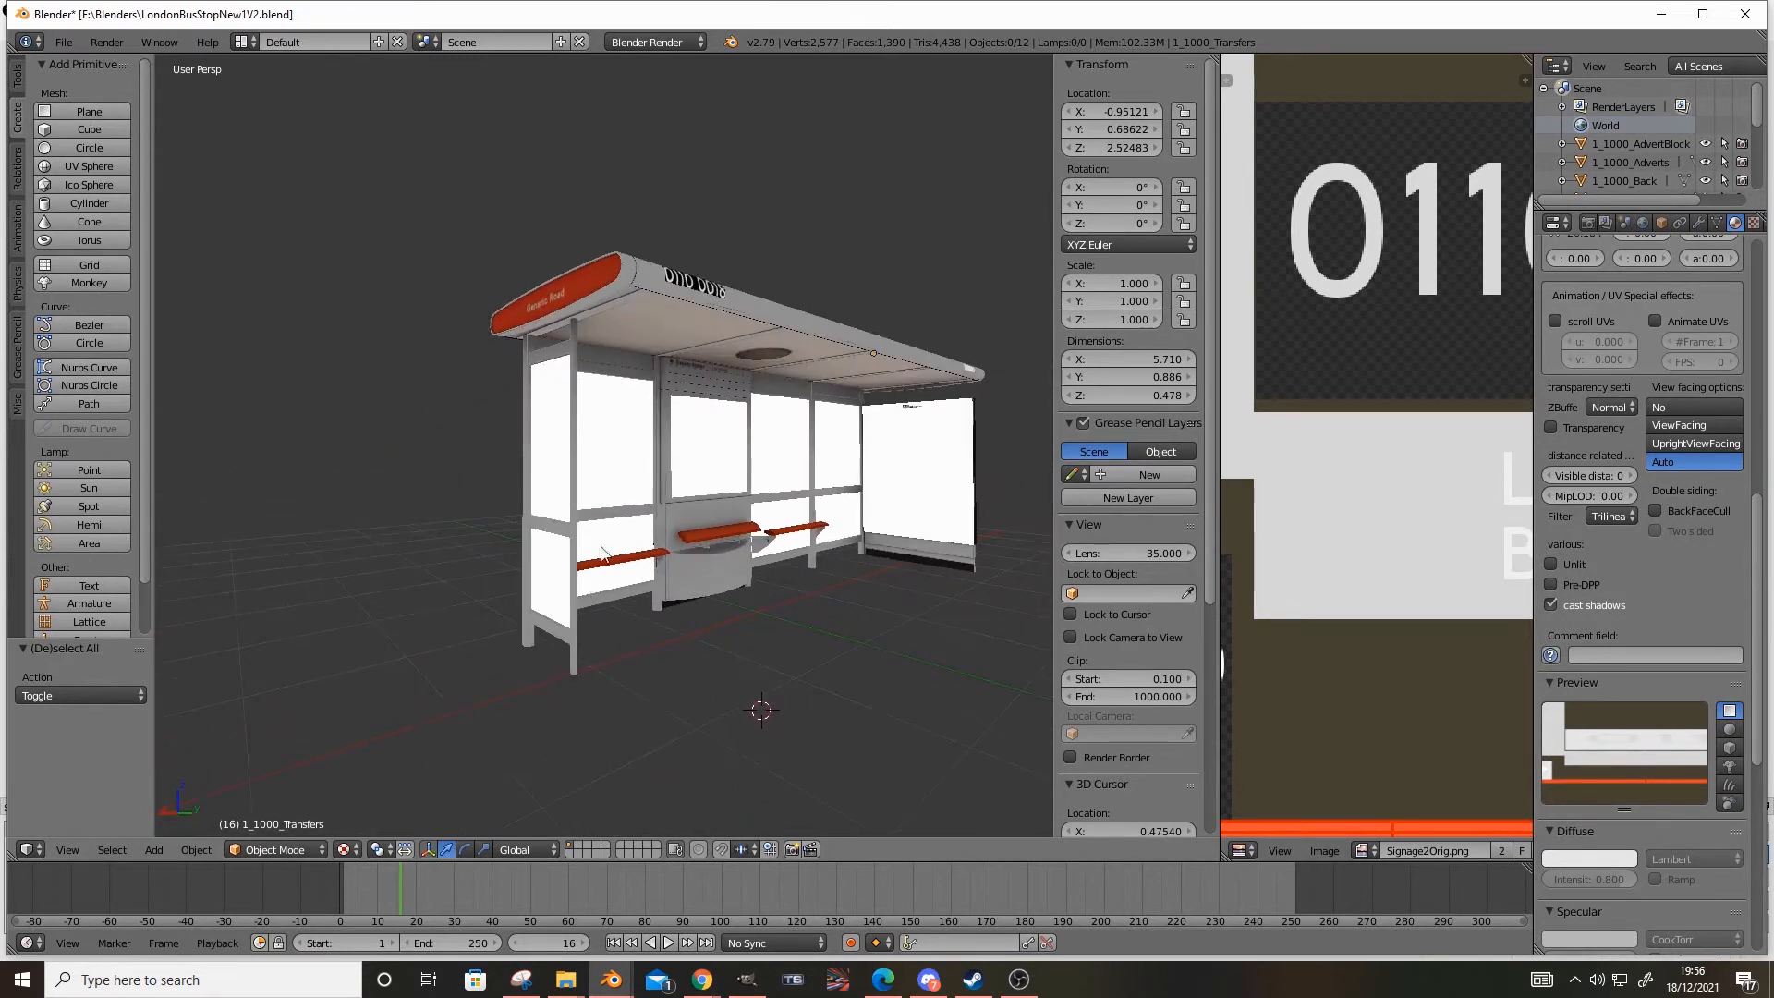
{"action": "scroll", "coordinate": [685, 362], "scroll_direction": "up", "scroll_amount": 5}
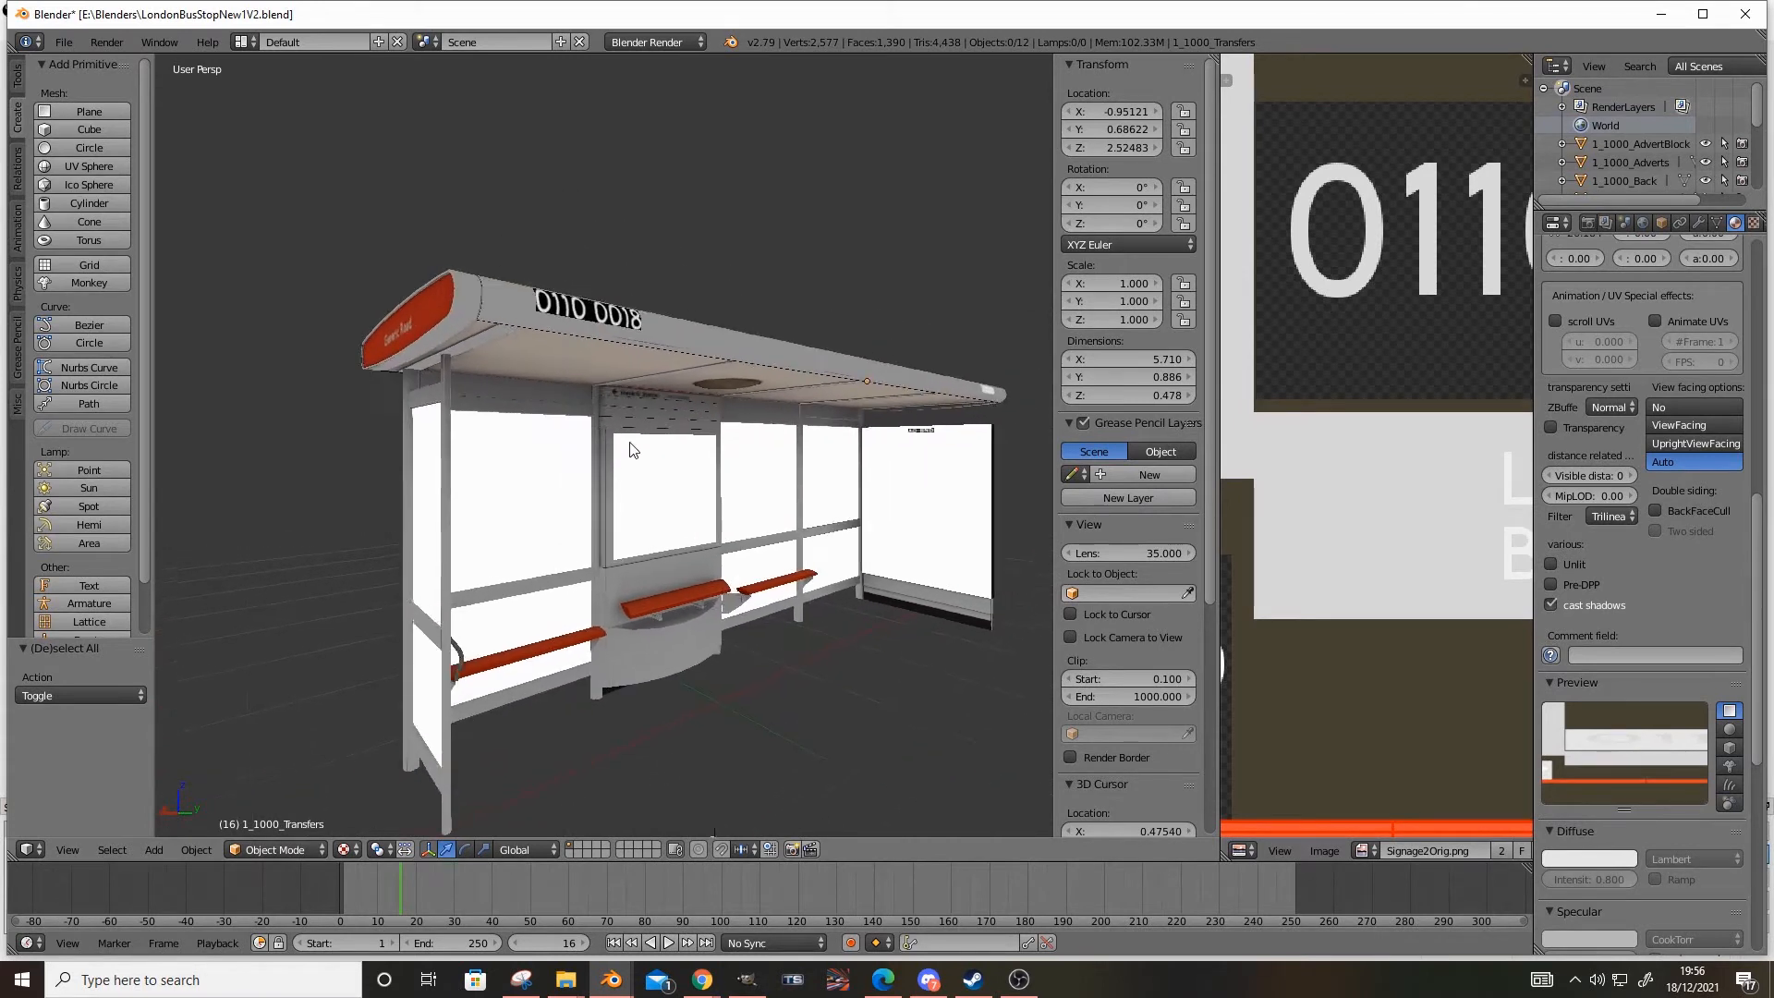
{"action": "middle_click_drag", "start_coordinate": [628, 450], "coordinate": [617, 378]}
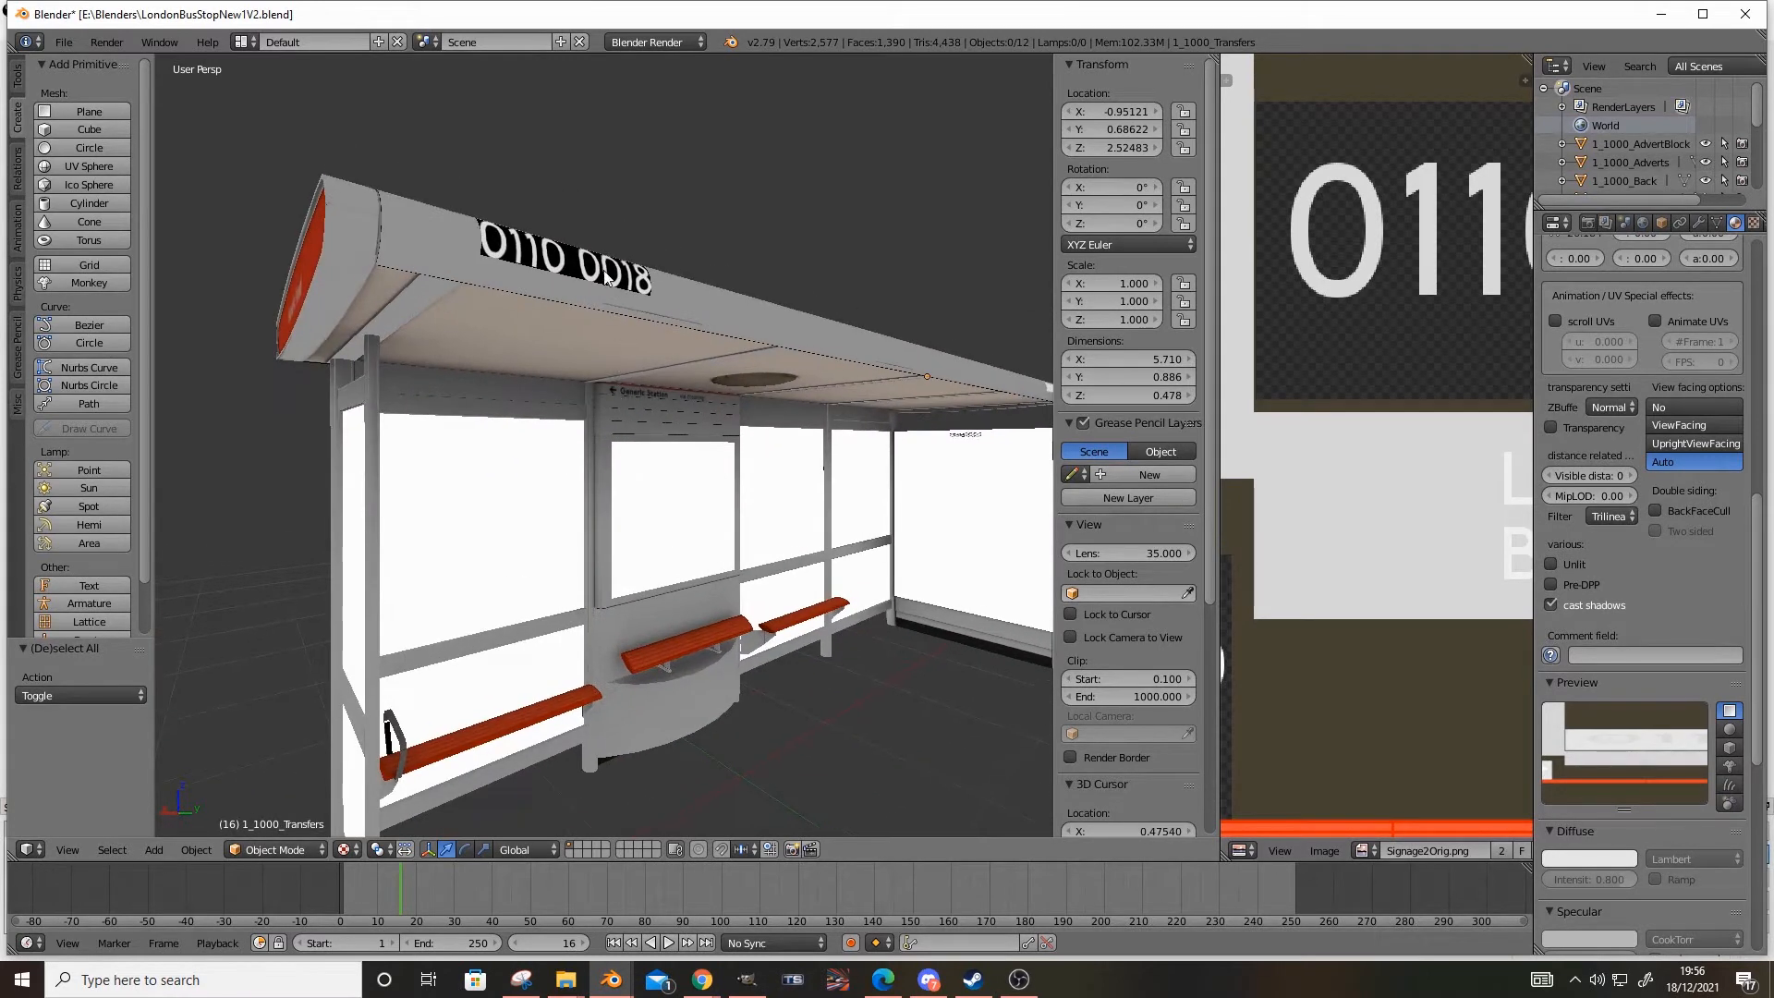
{"action": "scroll", "coordinate": [605, 278], "scroll_direction": "up", "scroll_amount": 2}
{"action": "middle_click_drag", "start_coordinate": [408, 364], "coordinate": [530, 351]}
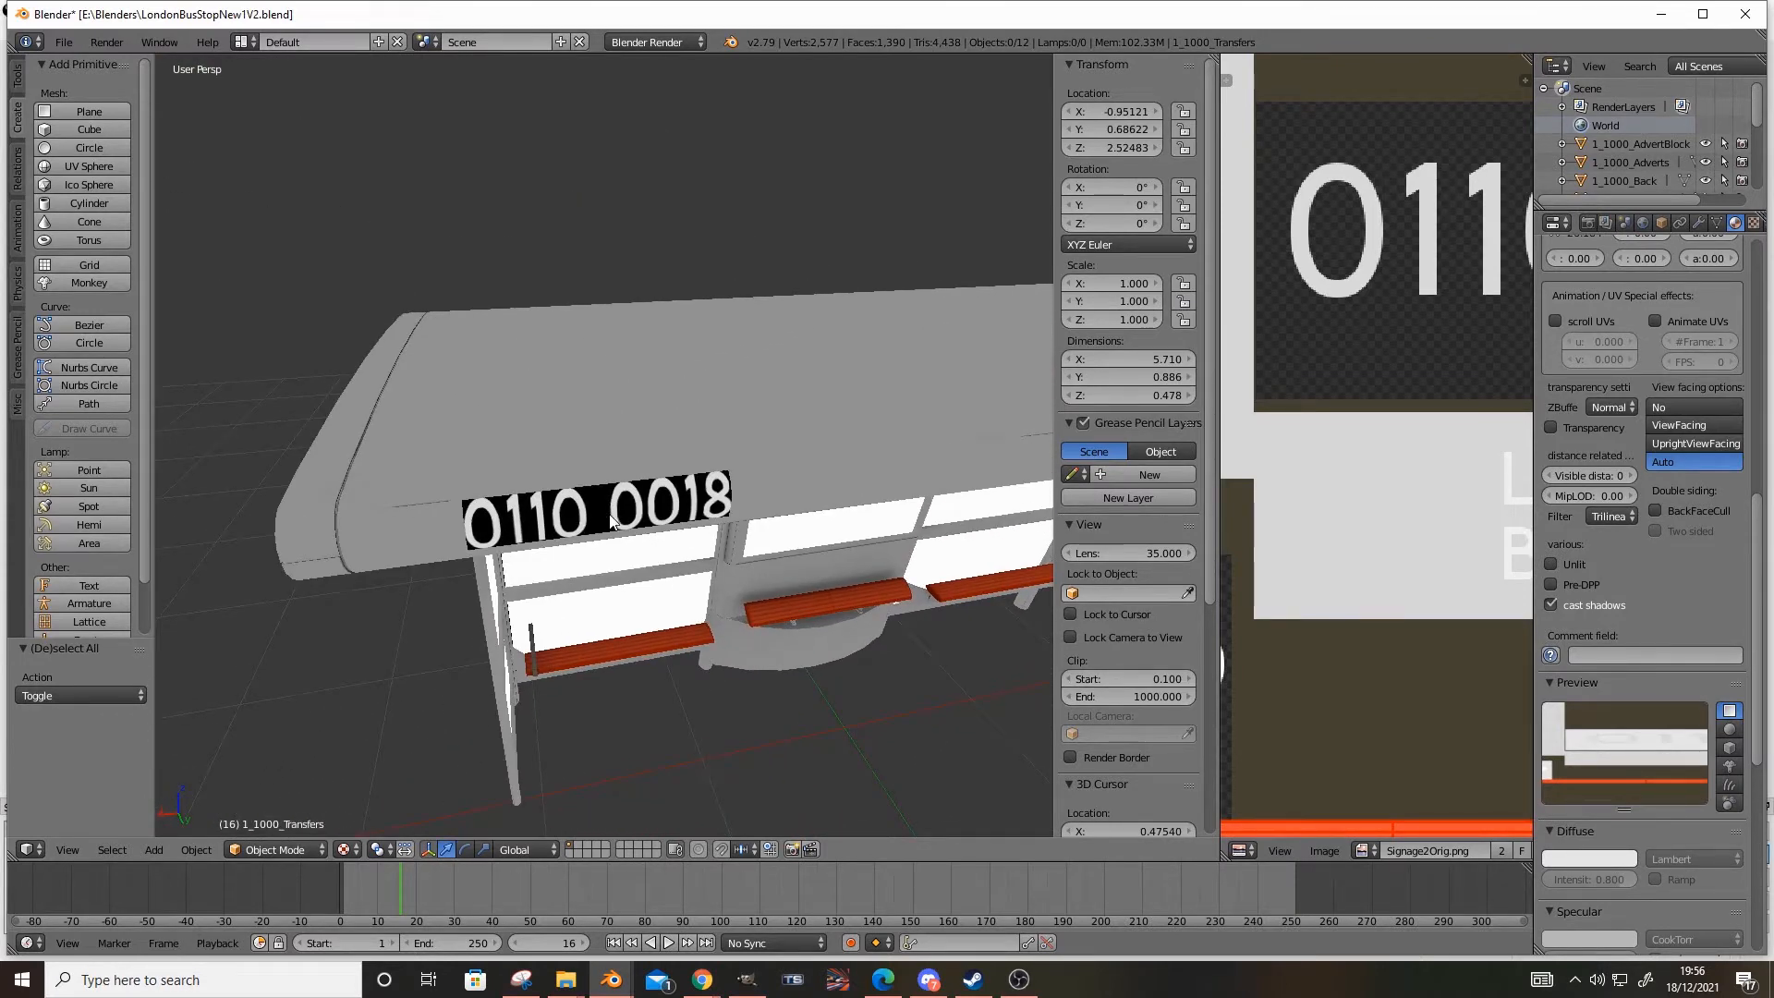
{"action": "middle_click_drag", "start_coordinate": [611, 514], "coordinate": [579, 538]}
{"action": "scroll", "coordinate": [599, 550], "scroll_direction": "up", "scroll_amount": 3}
{"action": "scroll", "coordinate": [579, 537], "scroll_direction": "down", "scroll_amount": 2}
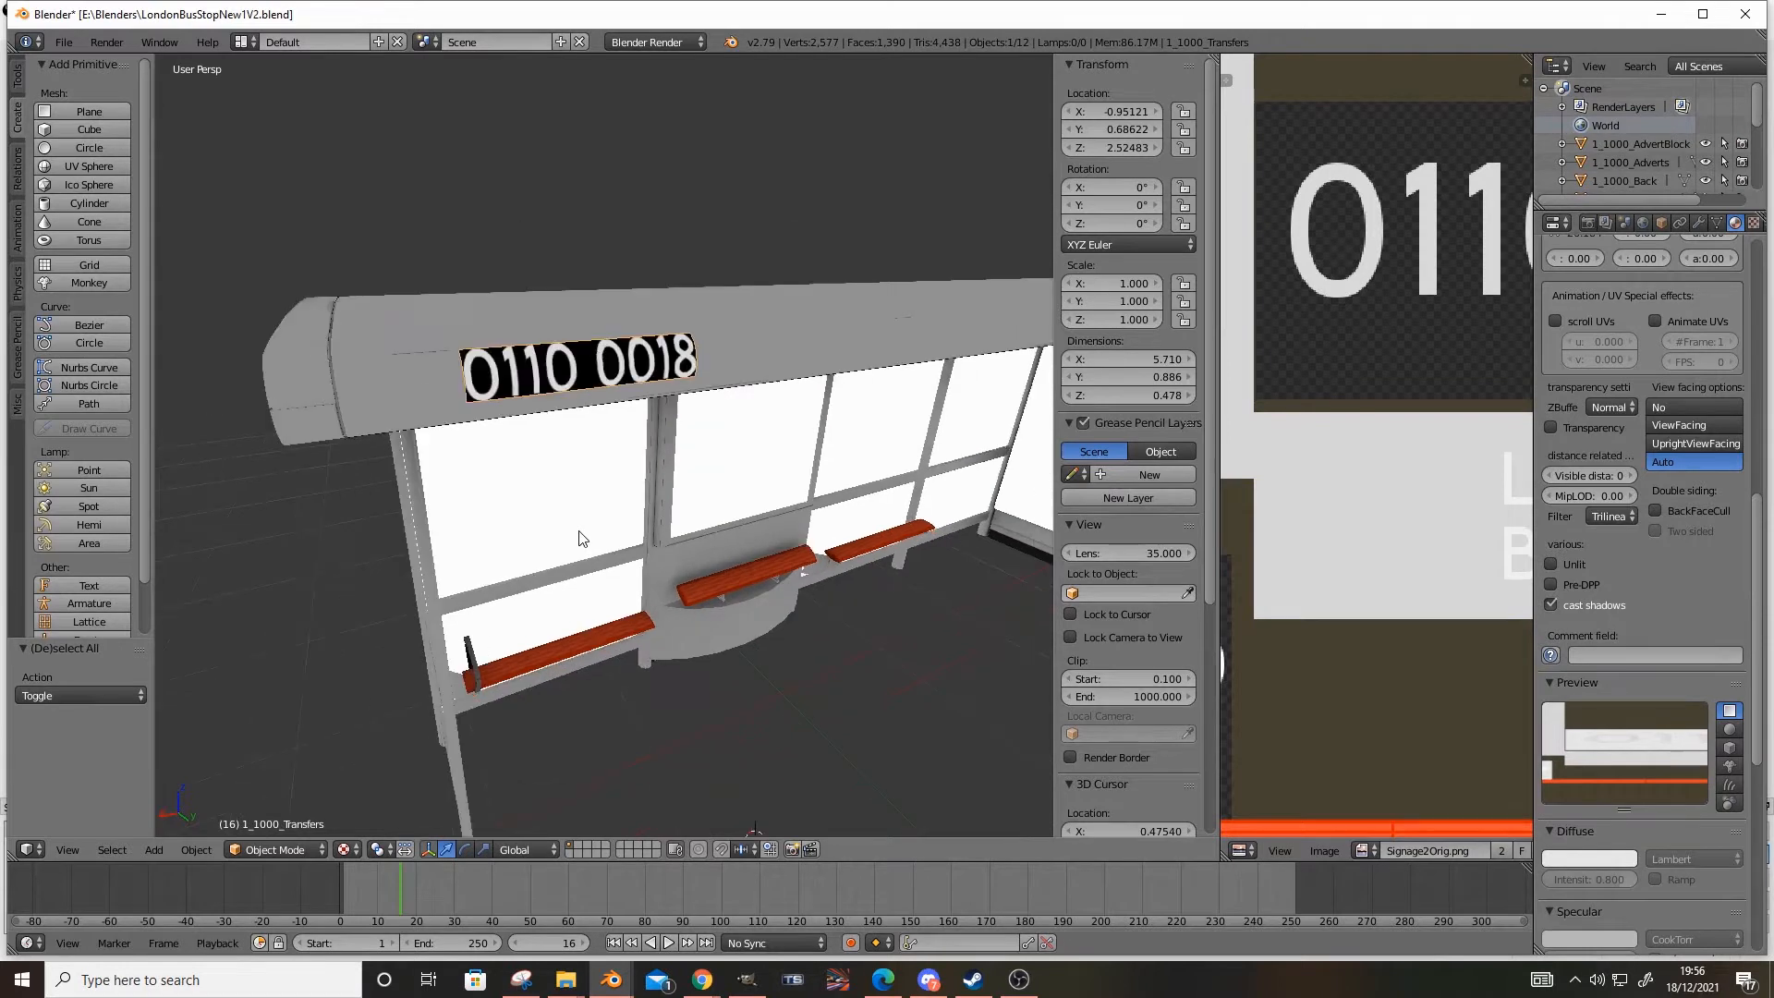
{"action": "scroll", "coordinate": [1310, 426], "scroll_direction": "down", "scroll_amount": 3}
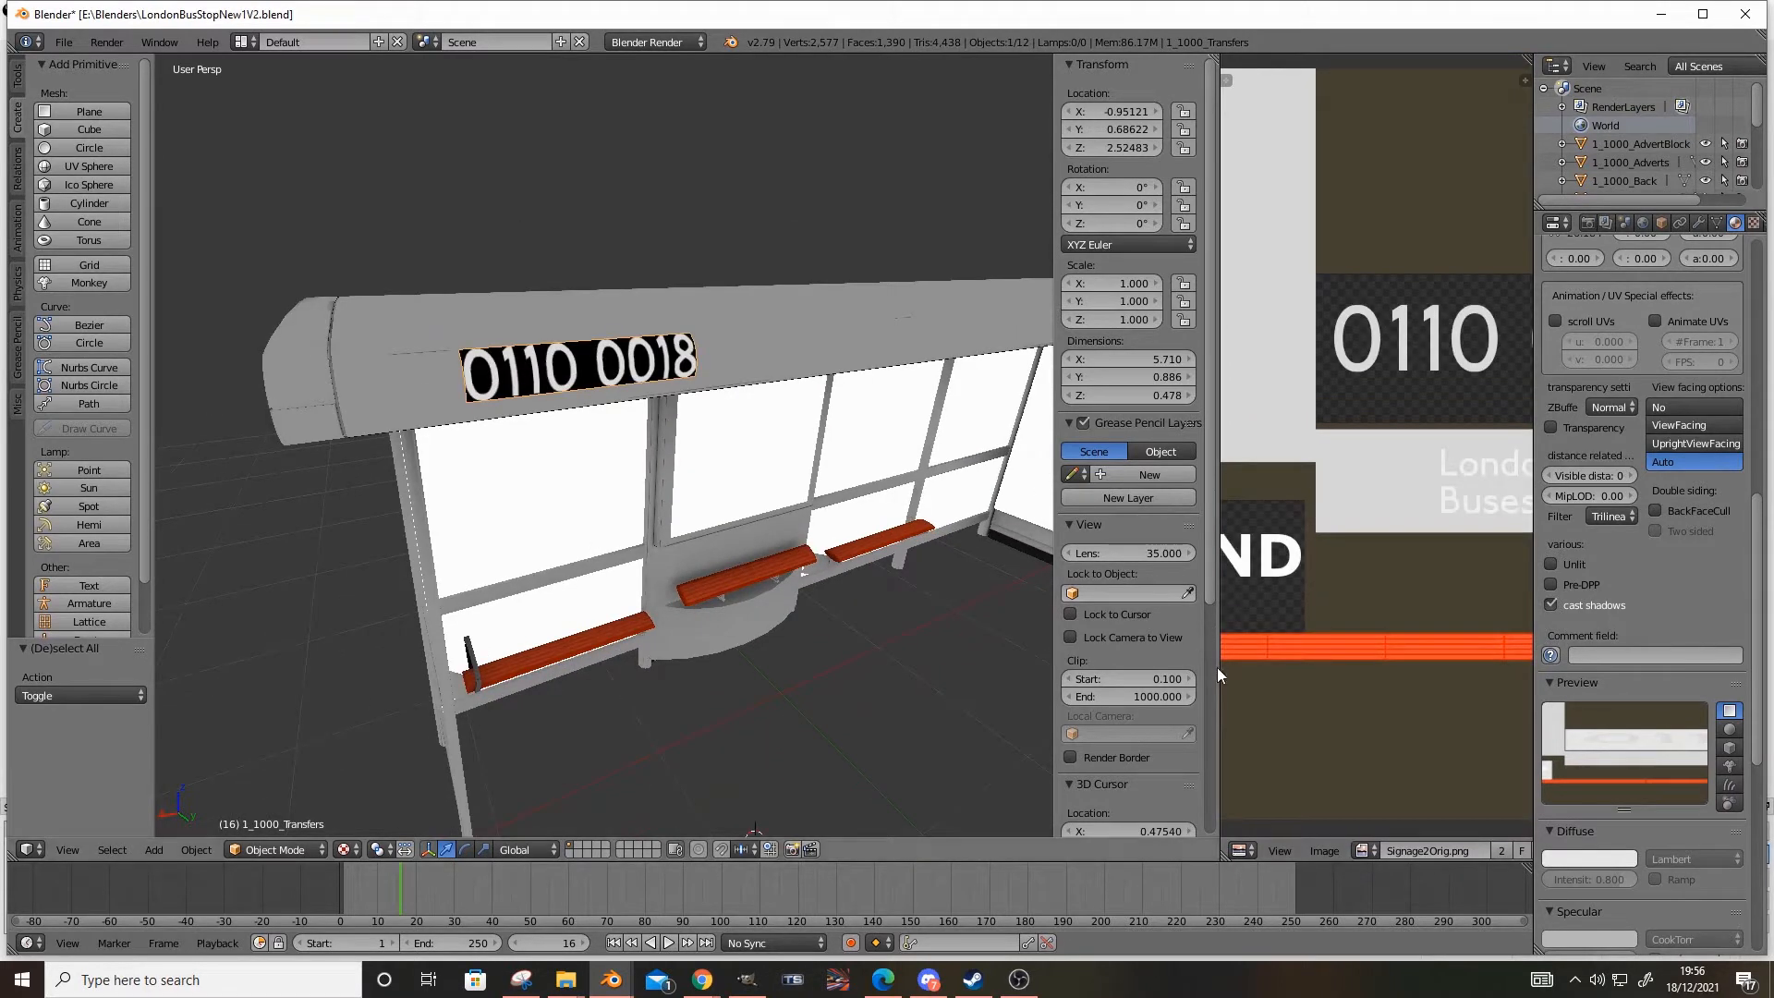
Put the number transfers in Edit Mode, widen the UV/Image Editor and examine their UV layout on Signage2Orig.png
{"action": "left_click", "coordinate": [281, 852]}
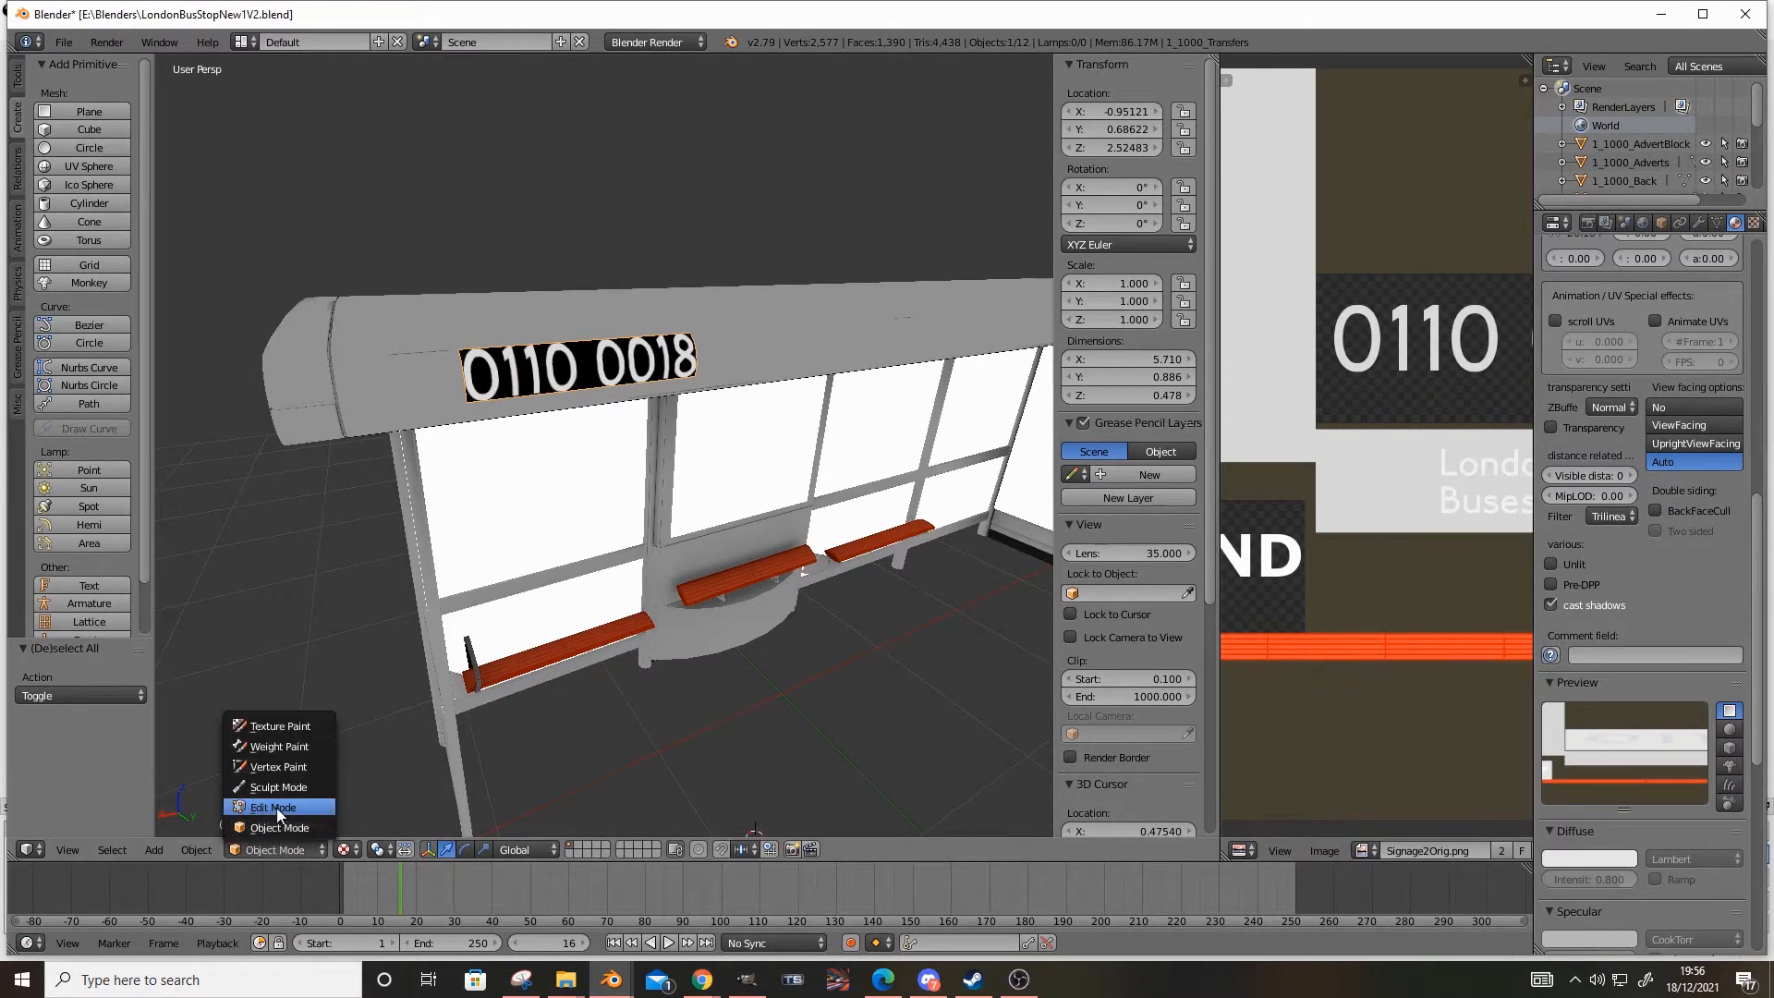
{"action": "left_click", "coordinate": [277, 802]}
{"action": "left_click_drag", "start_coordinate": [1220, 741], "coordinate": [754, 741]}
{"action": "scroll", "coordinate": [1180, 419], "scroll_direction": "up", "scroll_amount": 6}
{"action": "middle_click_drag", "start_coordinate": [1203, 479], "coordinate": [1220, 601]}
{"action": "scroll", "coordinate": [1220, 602], "scroll_direction": "up", "scroll_amount": 2}
{"action": "scroll", "coordinate": [1216, 591], "scroll_direction": "down", "scroll_amount": 3}
{"action": "scroll", "coordinate": [1218, 590], "scroll_direction": "up", "scroll_amount": 3}
{"action": "scroll", "coordinate": [1228, 584], "scroll_direction": "down", "scroll_amount": 5}
{"action": "scroll", "coordinate": [1228, 584], "scroll_direction": "down", "scroll_amount": 6}
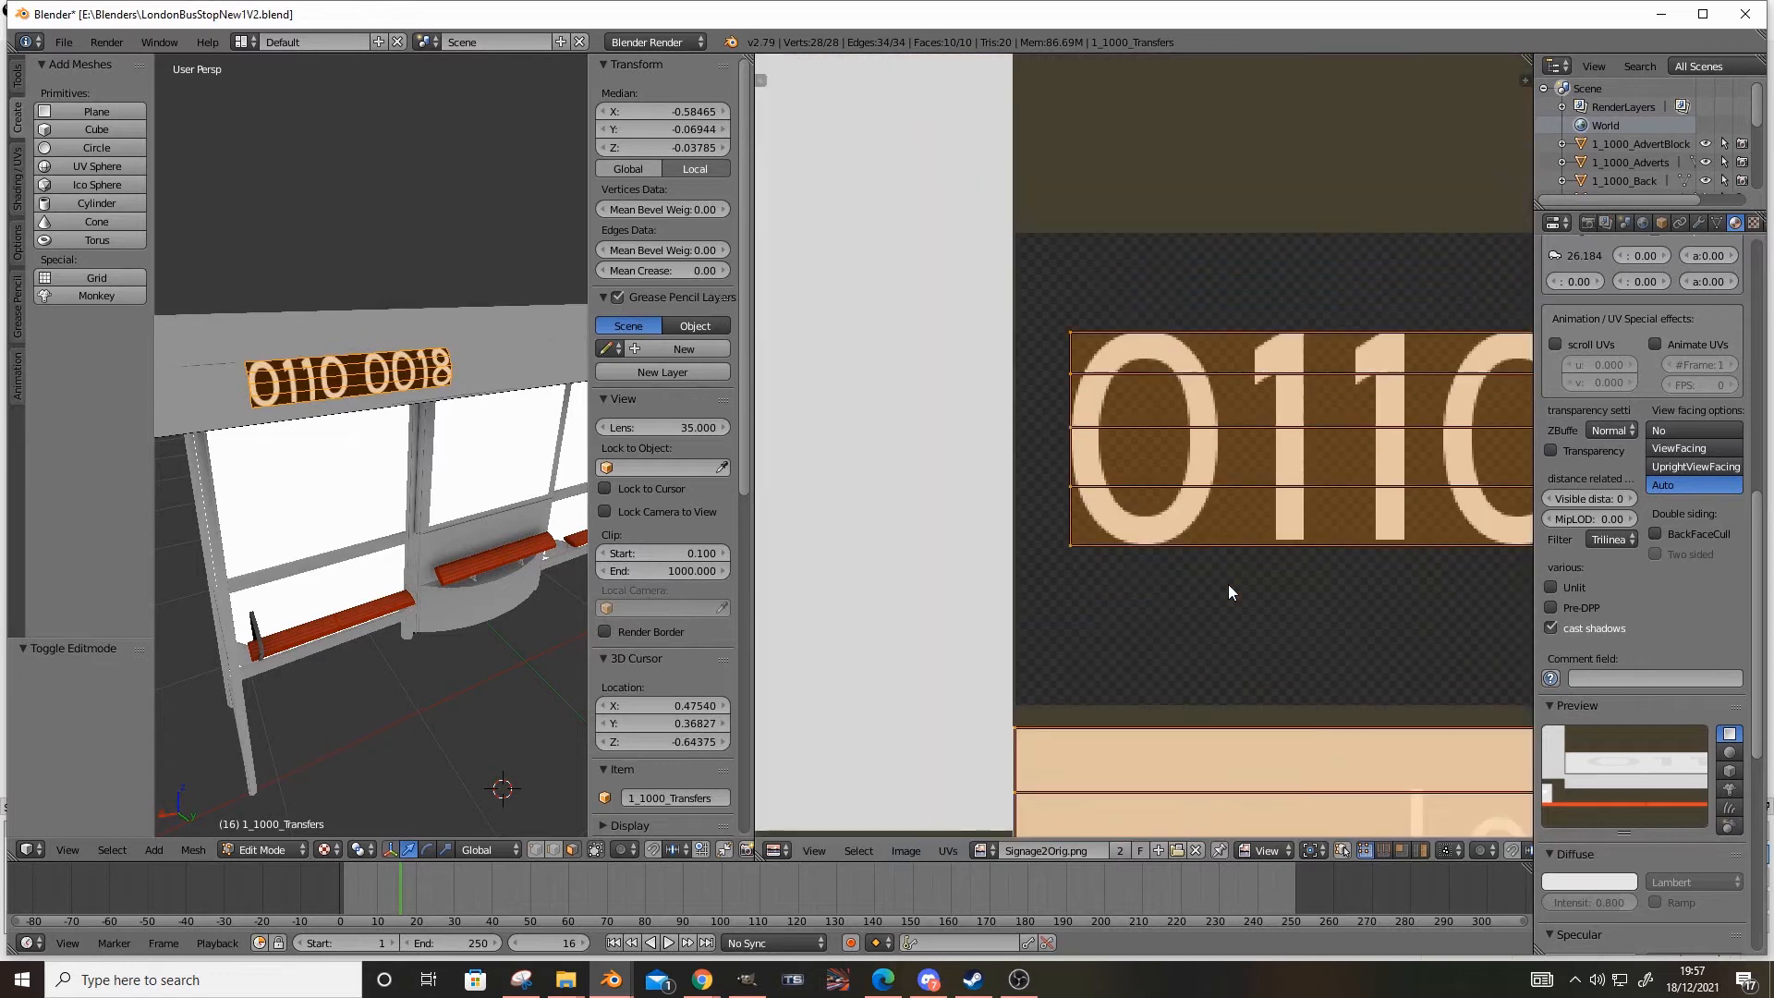
{"action": "scroll", "coordinate": [1228, 584], "scroll_direction": "up", "scroll_amount": 5}
{"action": "scroll", "coordinate": [1228, 584], "scroll_direction": "up", "scroll_amount": 4}
{"action": "middle_click_drag", "start_coordinate": [1228, 583], "coordinate": [940, 536]}
Return to Object Mode and examine the number transfers on the roof edge from several angles and distances
{"action": "left_click", "coordinate": [249, 847]}
{"action": "left_click", "coordinate": [259, 831]}
{"action": "middle_click_drag", "start_coordinate": [272, 610], "coordinate": [371, 596]}
{"action": "scroll", "coordinate": [327, 578], "scroll_direction": "up", "scroll_amount": 4}
{"action": "scroll", "coordinate": [327, 578], "scroll_direction": "down", "scroll_amount": 4}
{"action": "scroll", "coordinate": [381, 608], "scroll_direction": "down", "scroll_amount": 2}
{"action": "scroll", "coordinate": [401, 578], "scroll_direction": "up", "scroll_amount": 2}
{"action": "left_click", "coordinate": [302, 845]}
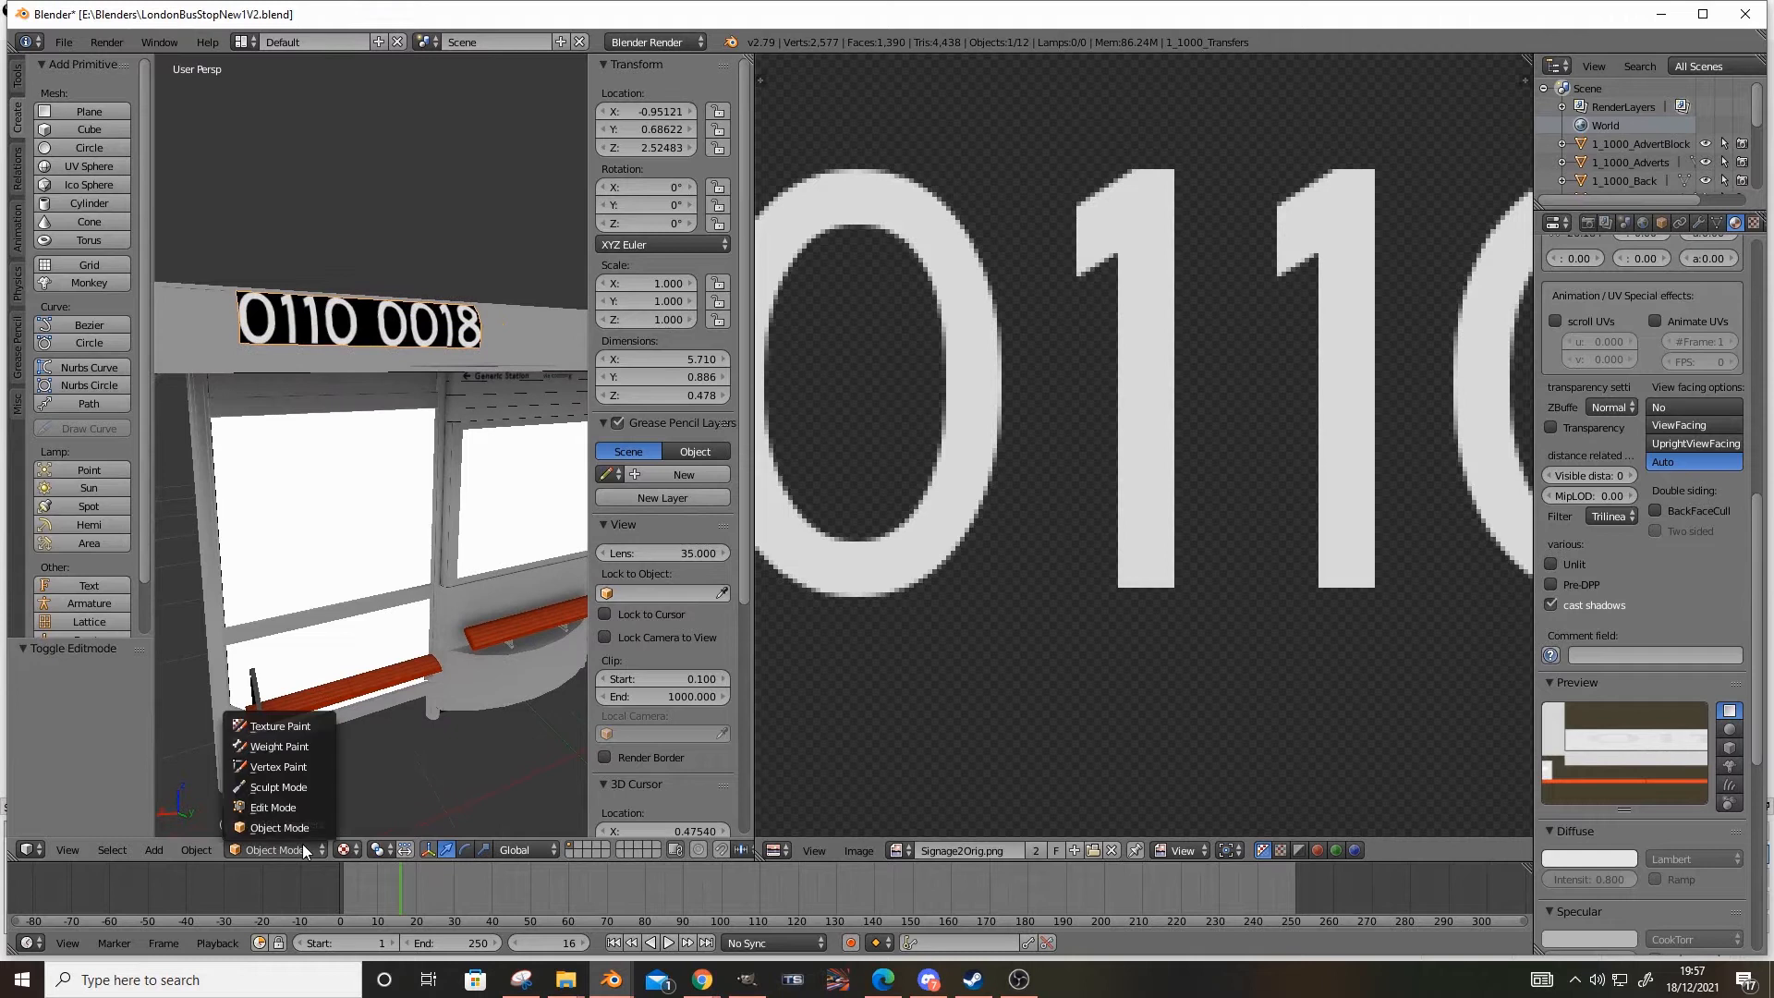
{"action": "middle_click_drag", "start_coordinate": [345, 656], "coordinate": [441, 546]}
{"action": "scroll", "coordinate": [291, 624], "scroll_direction": "up", "scroll_amount": 2}
{"action": "scroll", "coordinate": [291, 631], "scroll_direction": "down", "scroll_amount": 2}
{"action": "middle_click_drag", "start_coordinate": [359, 475], "coordinate": [438, 458]}
{"action": "scroll", "coordinate": [314, 628], "scroll_direction": "up", "scroll_amount": 1}
{"action": "middle_click_drag", "start_coordinate": [316, 553], "coordinate": [441, 500]}
{"action": "scroll", "coordinate": [358, 548], "scroll_direction": "down", "scroll_amount": 4}
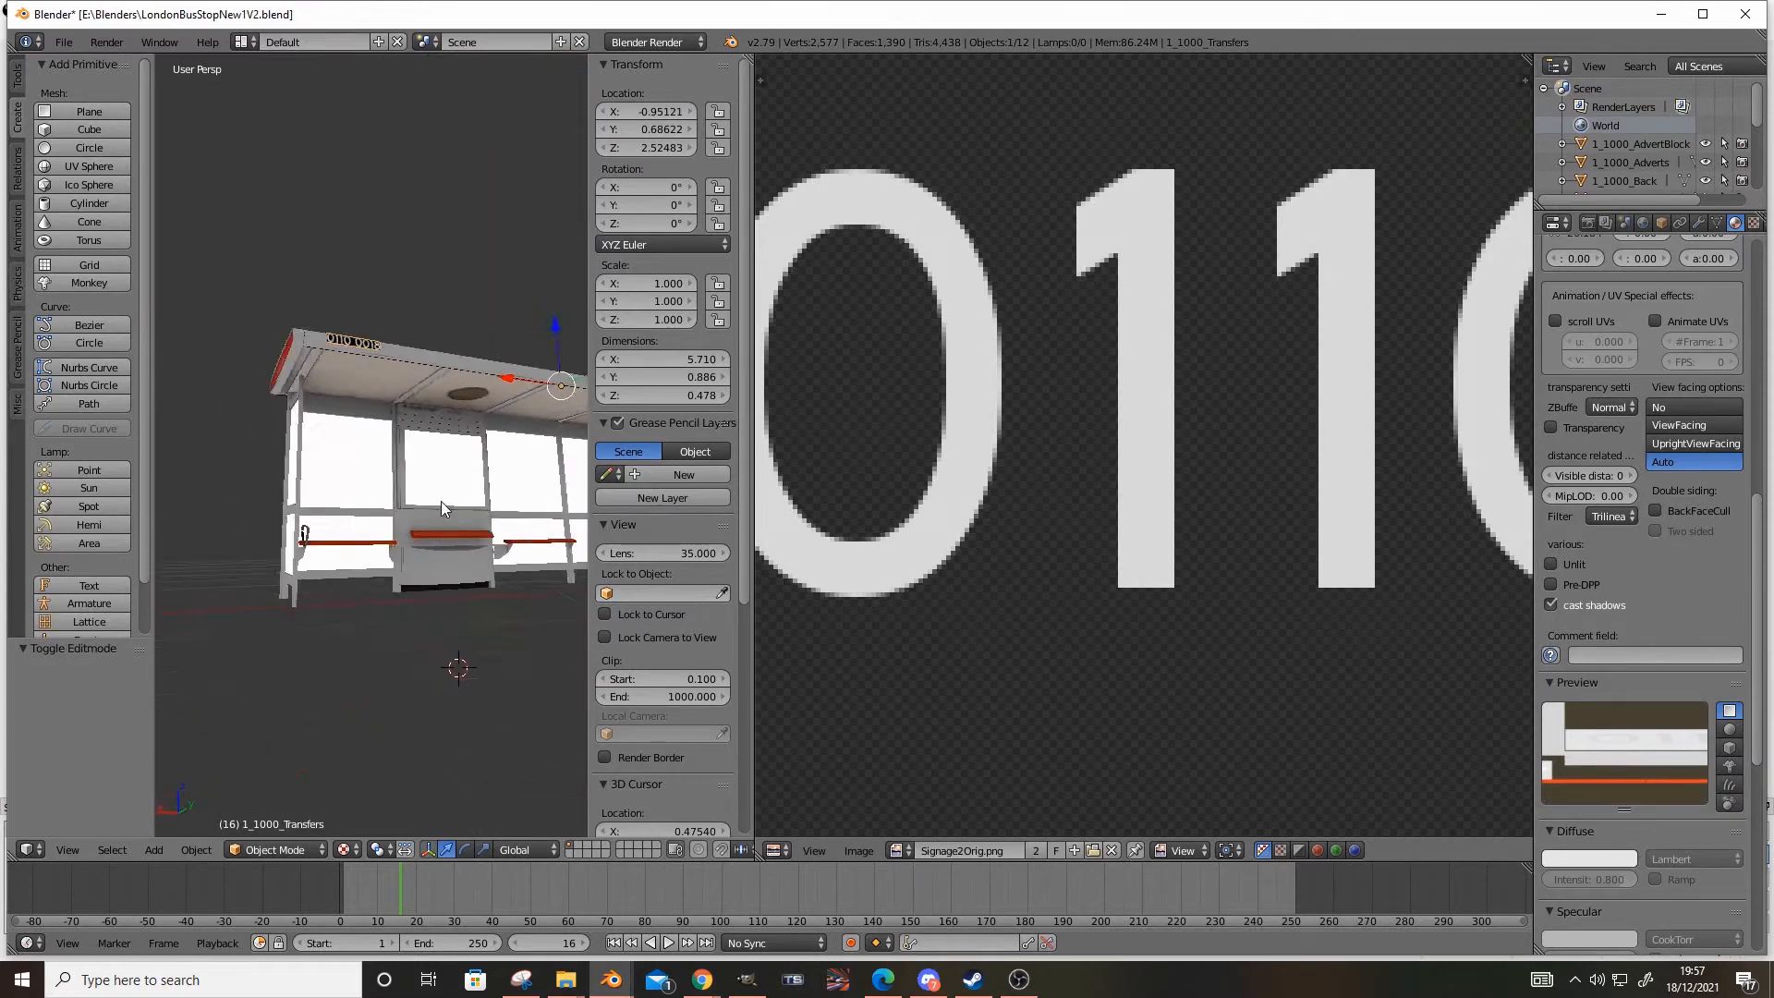
{"action": "scroll", "coordinate": [357, 416], "scroll_direction": "up", "scroll_amount": 4}
{"action": "middle_click_drag", "start_coordinate": [356, 413], "coordinate": [360, 663]}
{"action": "scroll", "coordinate": [419, 538], "scroll_direction": "up", "scroll_amount": 1}
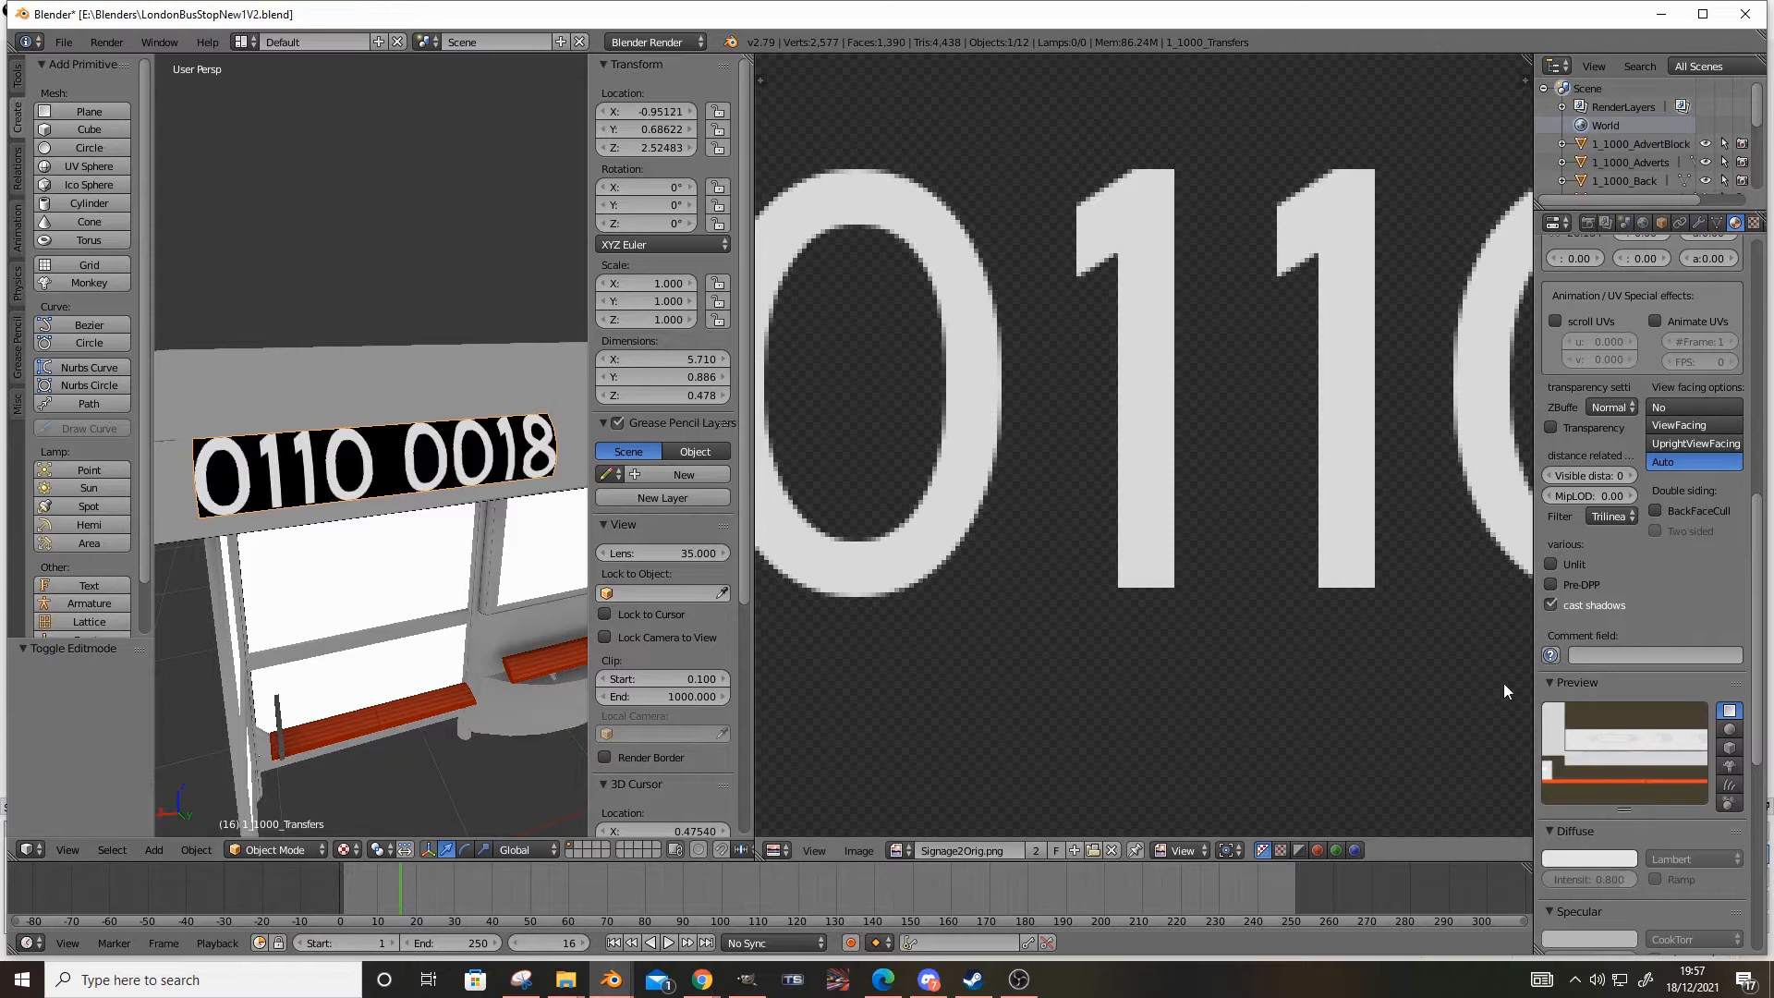
Enable Transparency on the number transfers' material, staying in Object Mode
{"action": "scroll", "coordinate": [1687, 562], "scroll_direction": "up", "scroll_amount": 15}
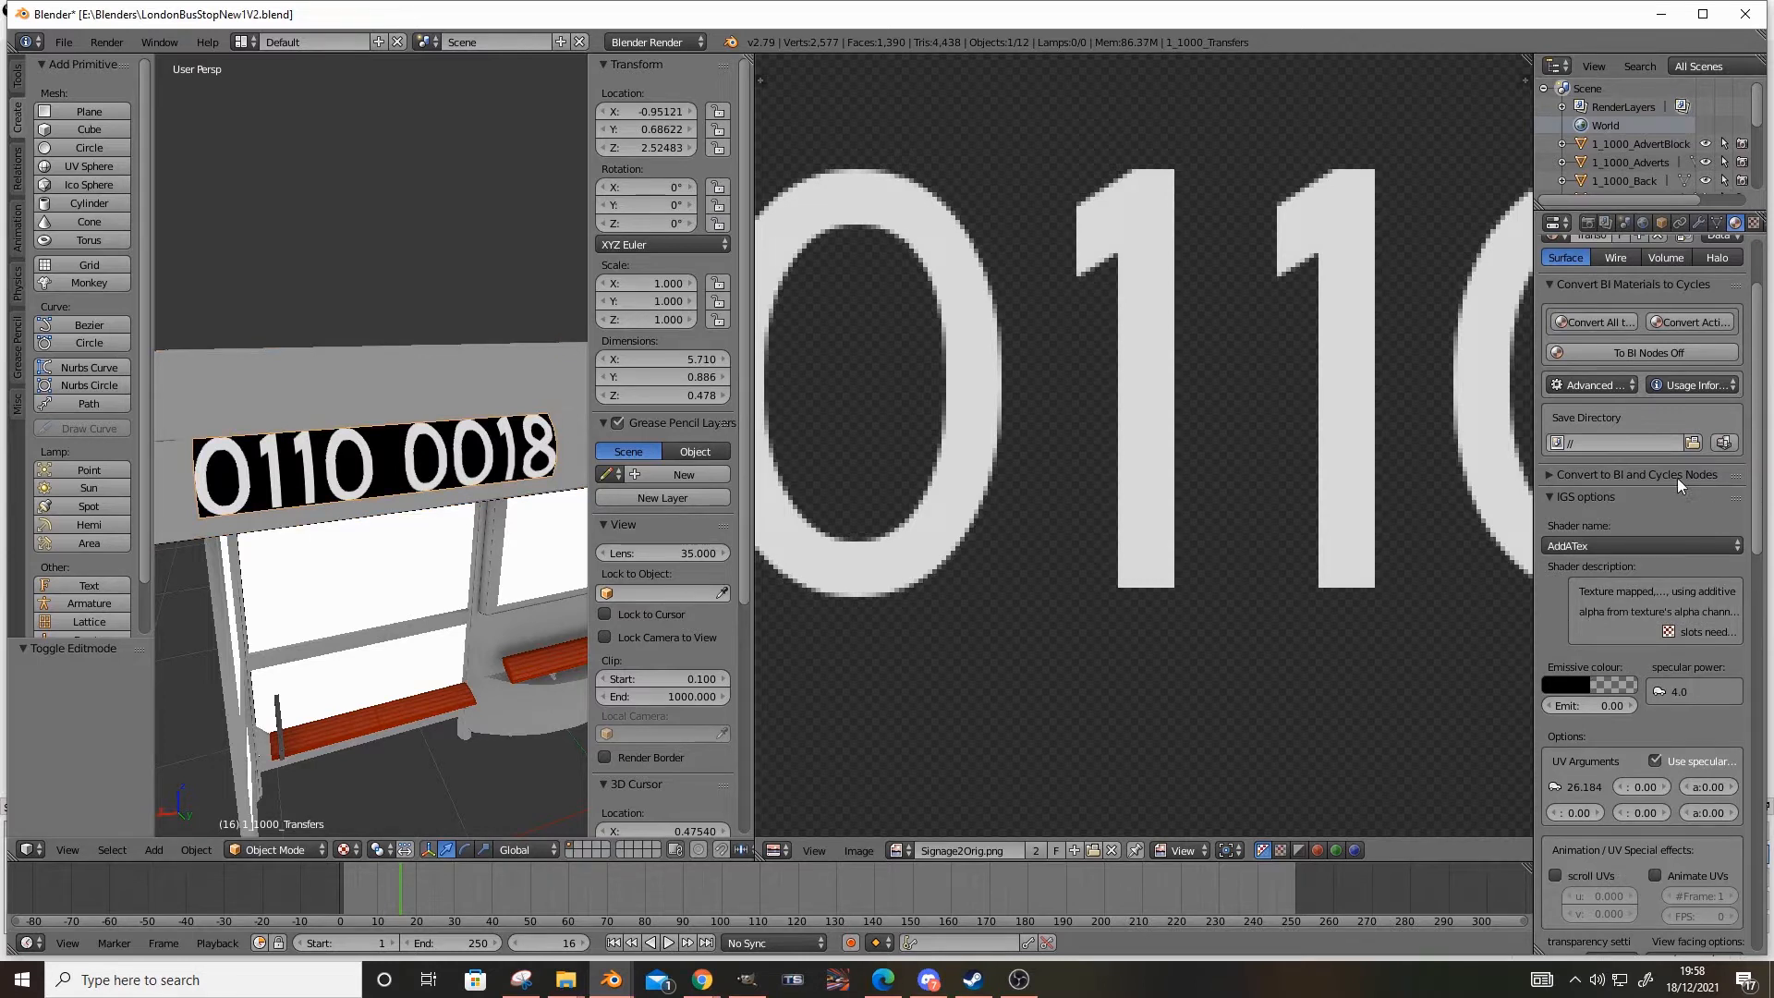
{"action": "scroll", "coordinate": [1677, 478], "scroll_direction": "down", "scroll_amount": 15}
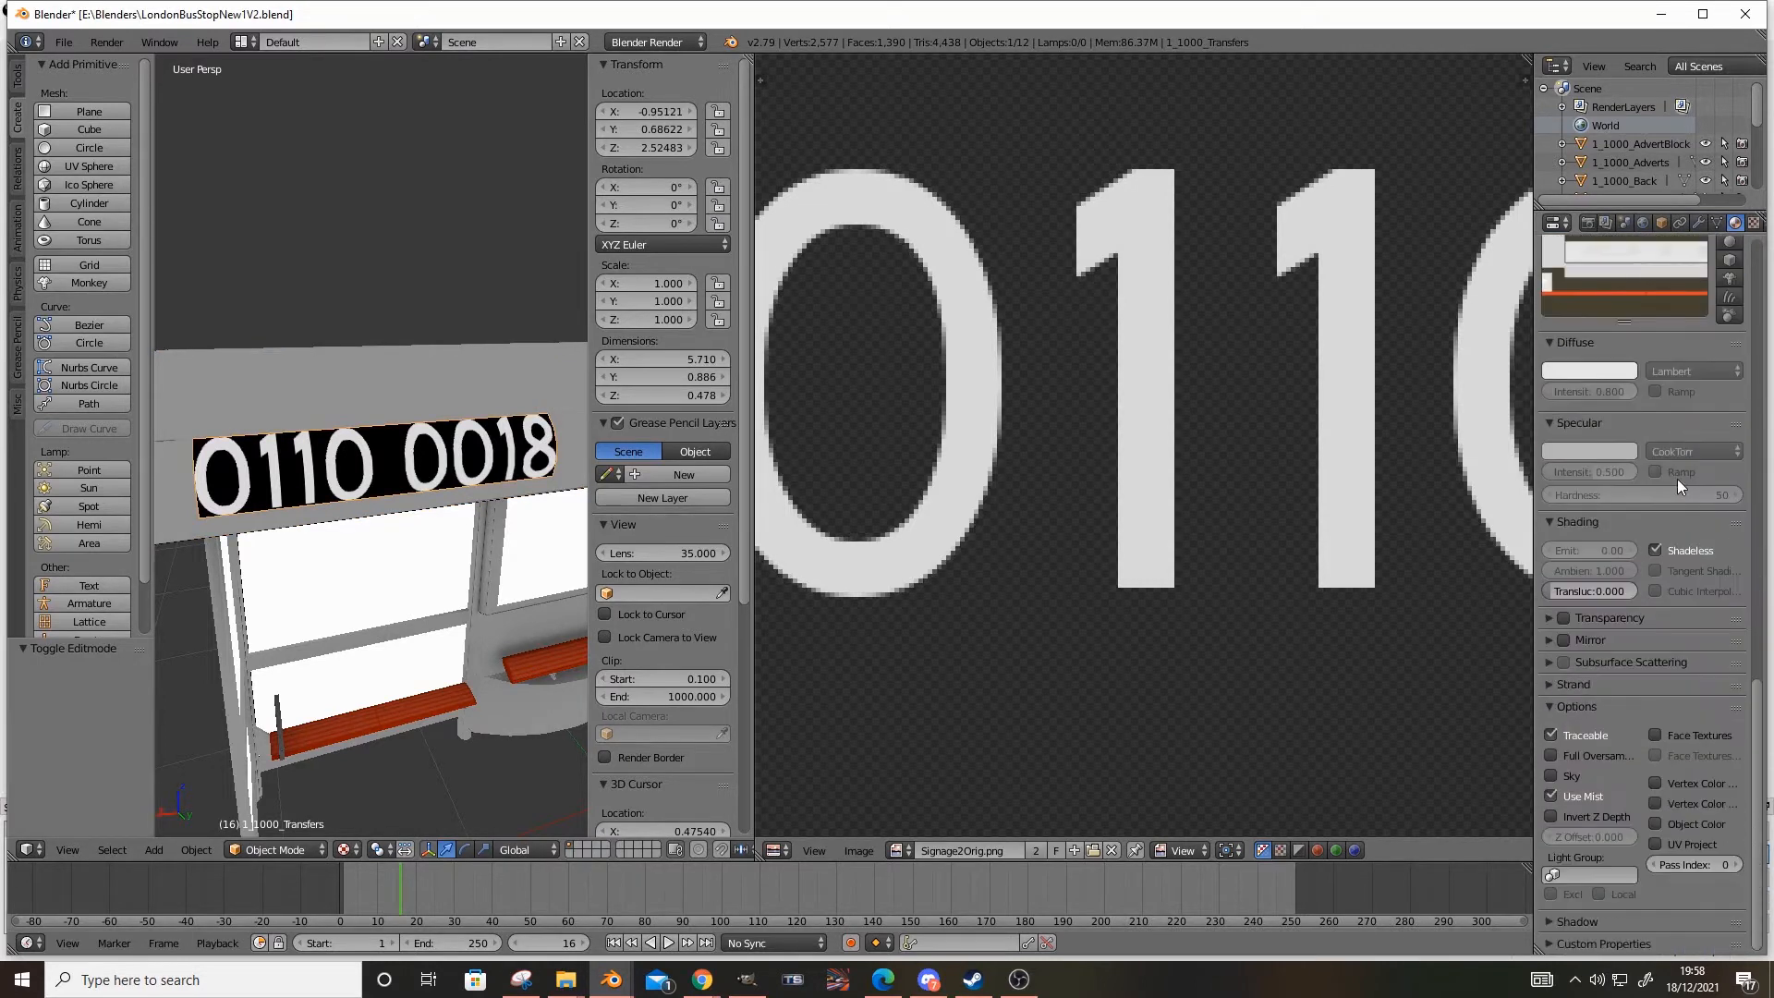
{"action": "left_click", "coordinate": [1561, 619]}
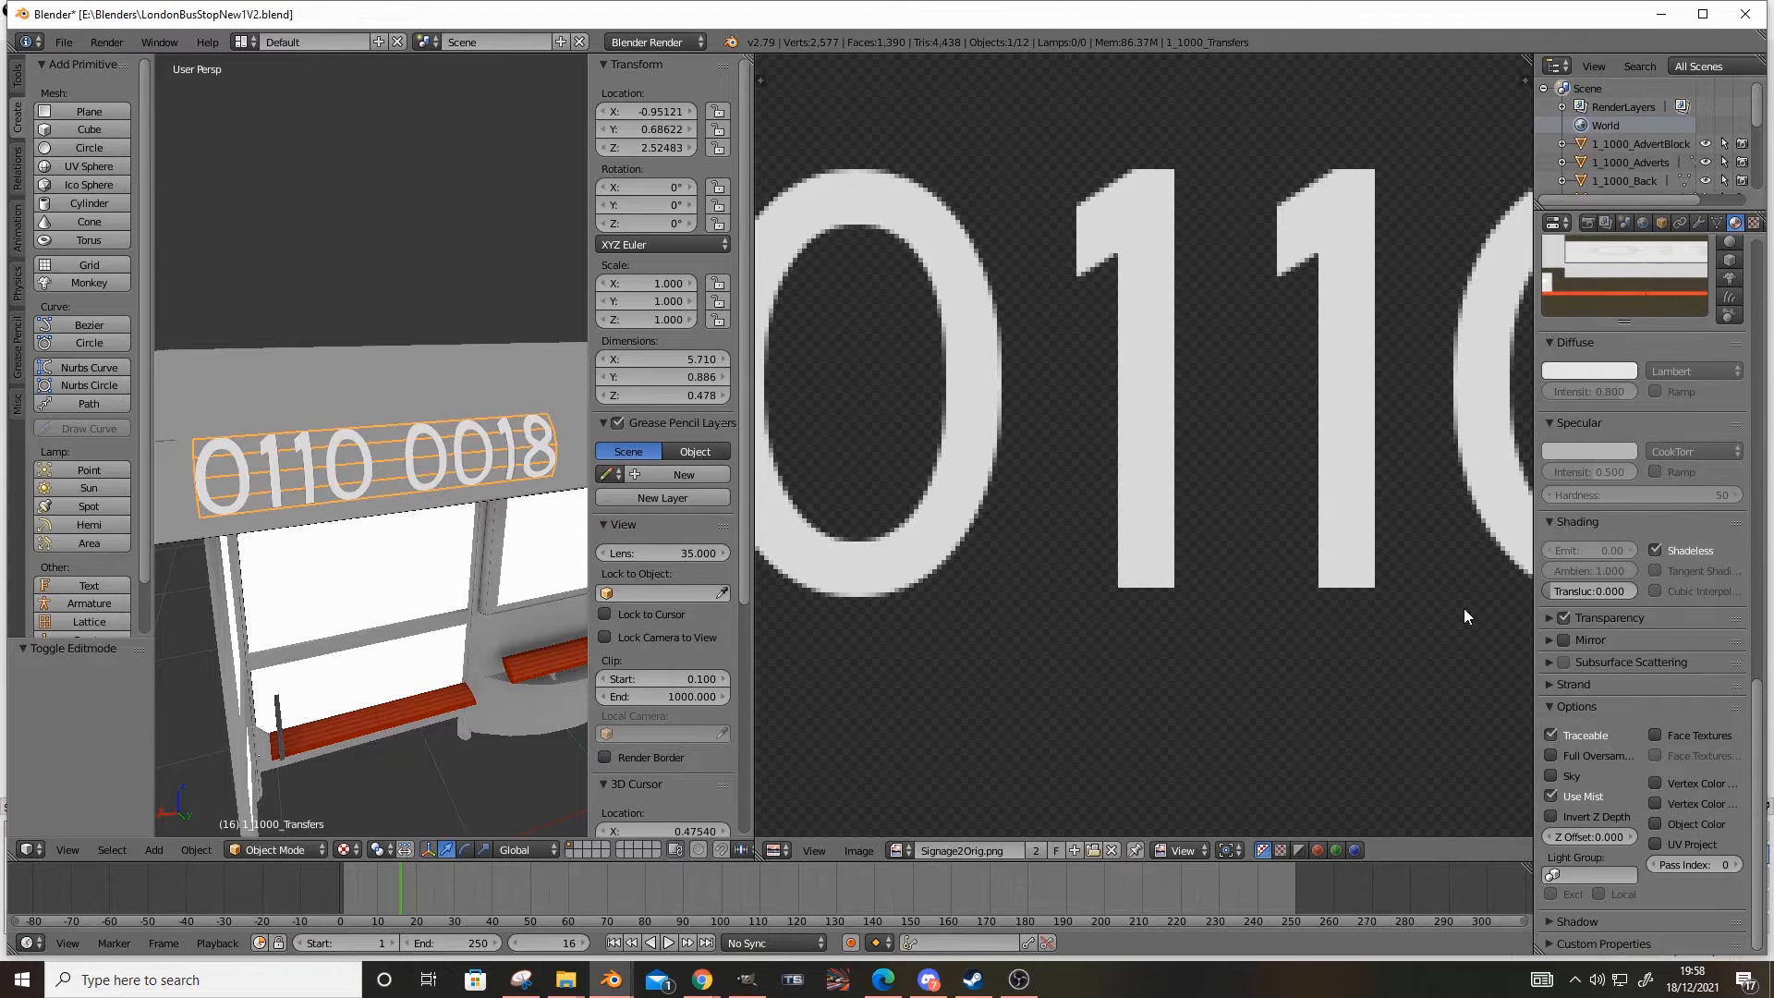
{"action": "left_click", "coordinate": [255, 831]}
{"action": "left_click", "coordinate": [263, 846]}
{"action": "left_click", "coordinate": [293, 727]}
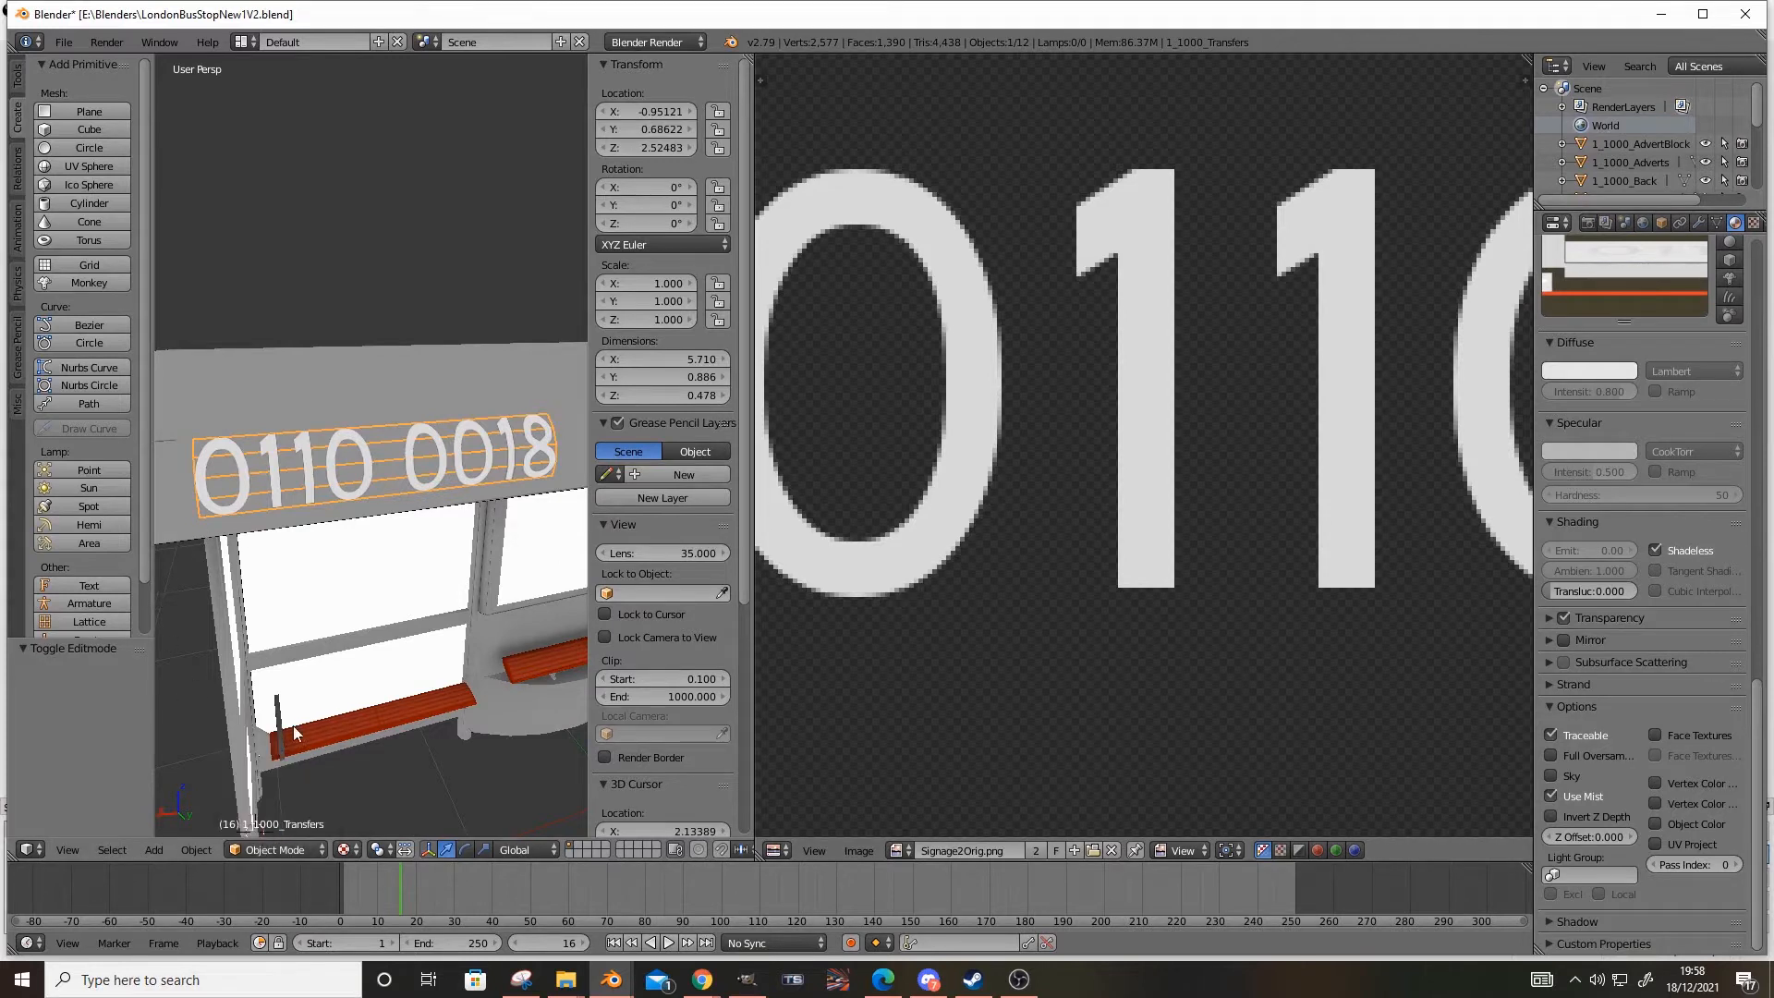
Try raising the number transfers to about Z 2.70, and undo the move
{"action": "middle_click_drag", "start_coordinate": [326, 620], "coordinate": [352, 594]}
{"action": "right_click", "coordinate": [402, 318]}
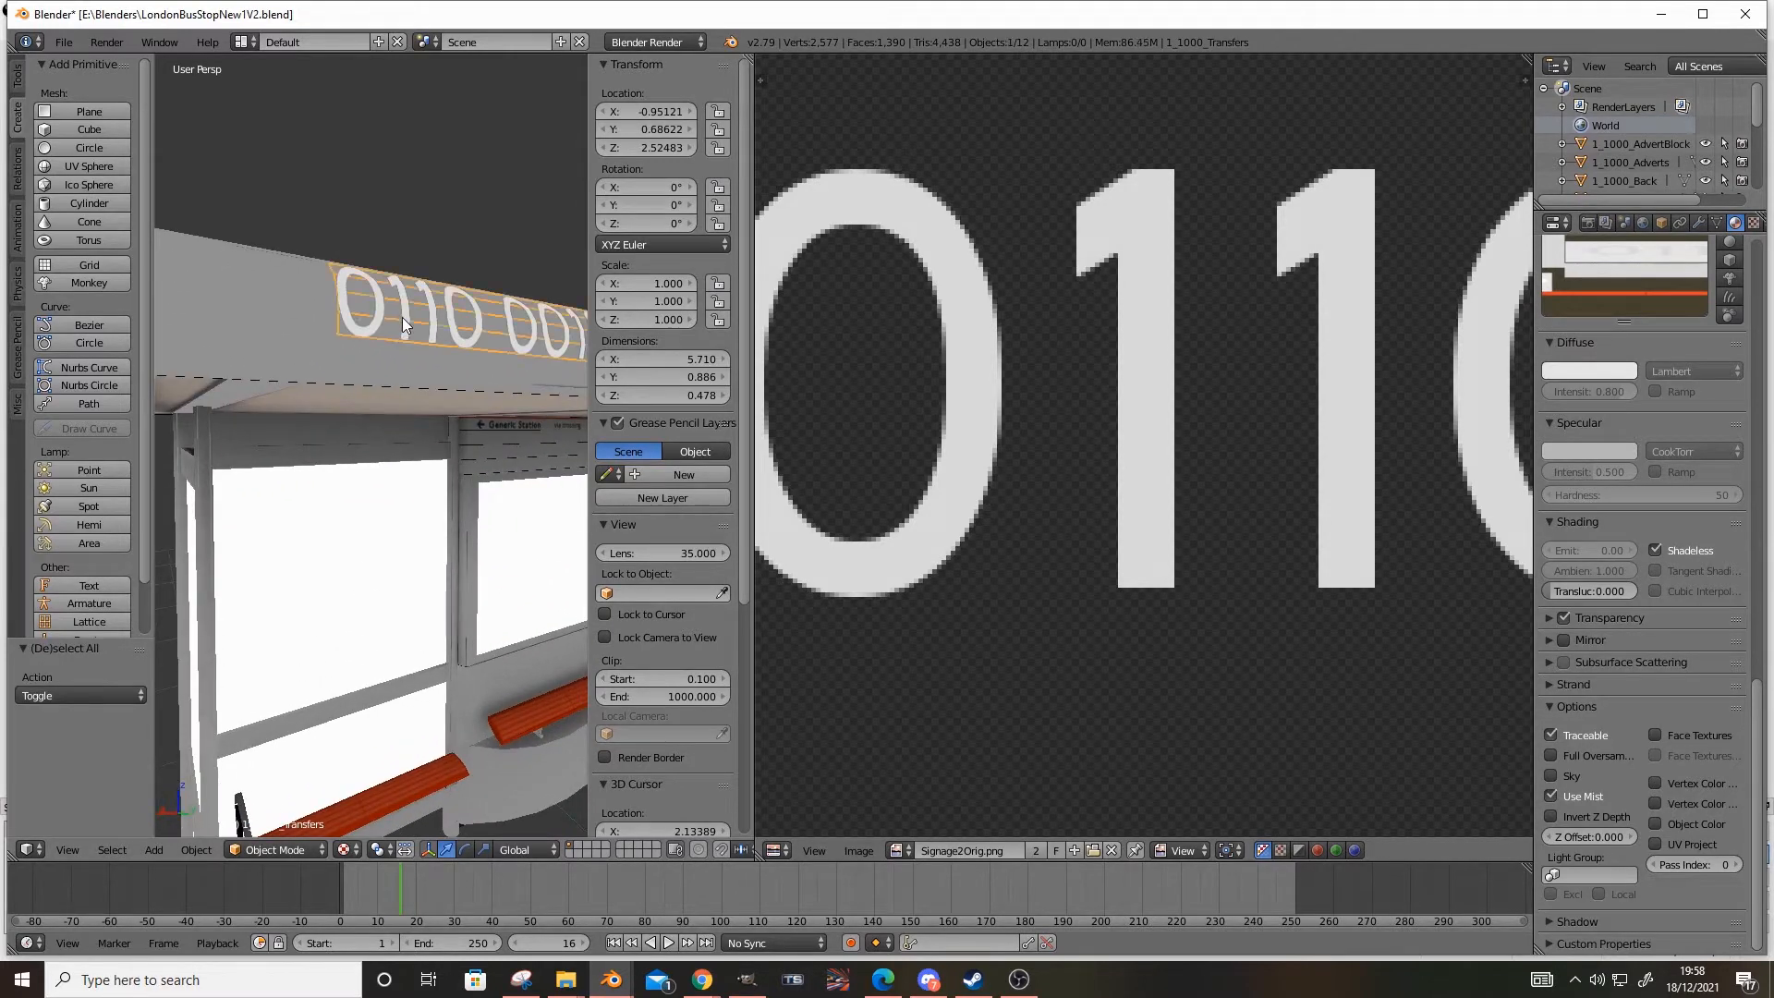
{"action": "middle_click_drag", "start_coordinate": [402, 318], "coordinate": [397, 326]}
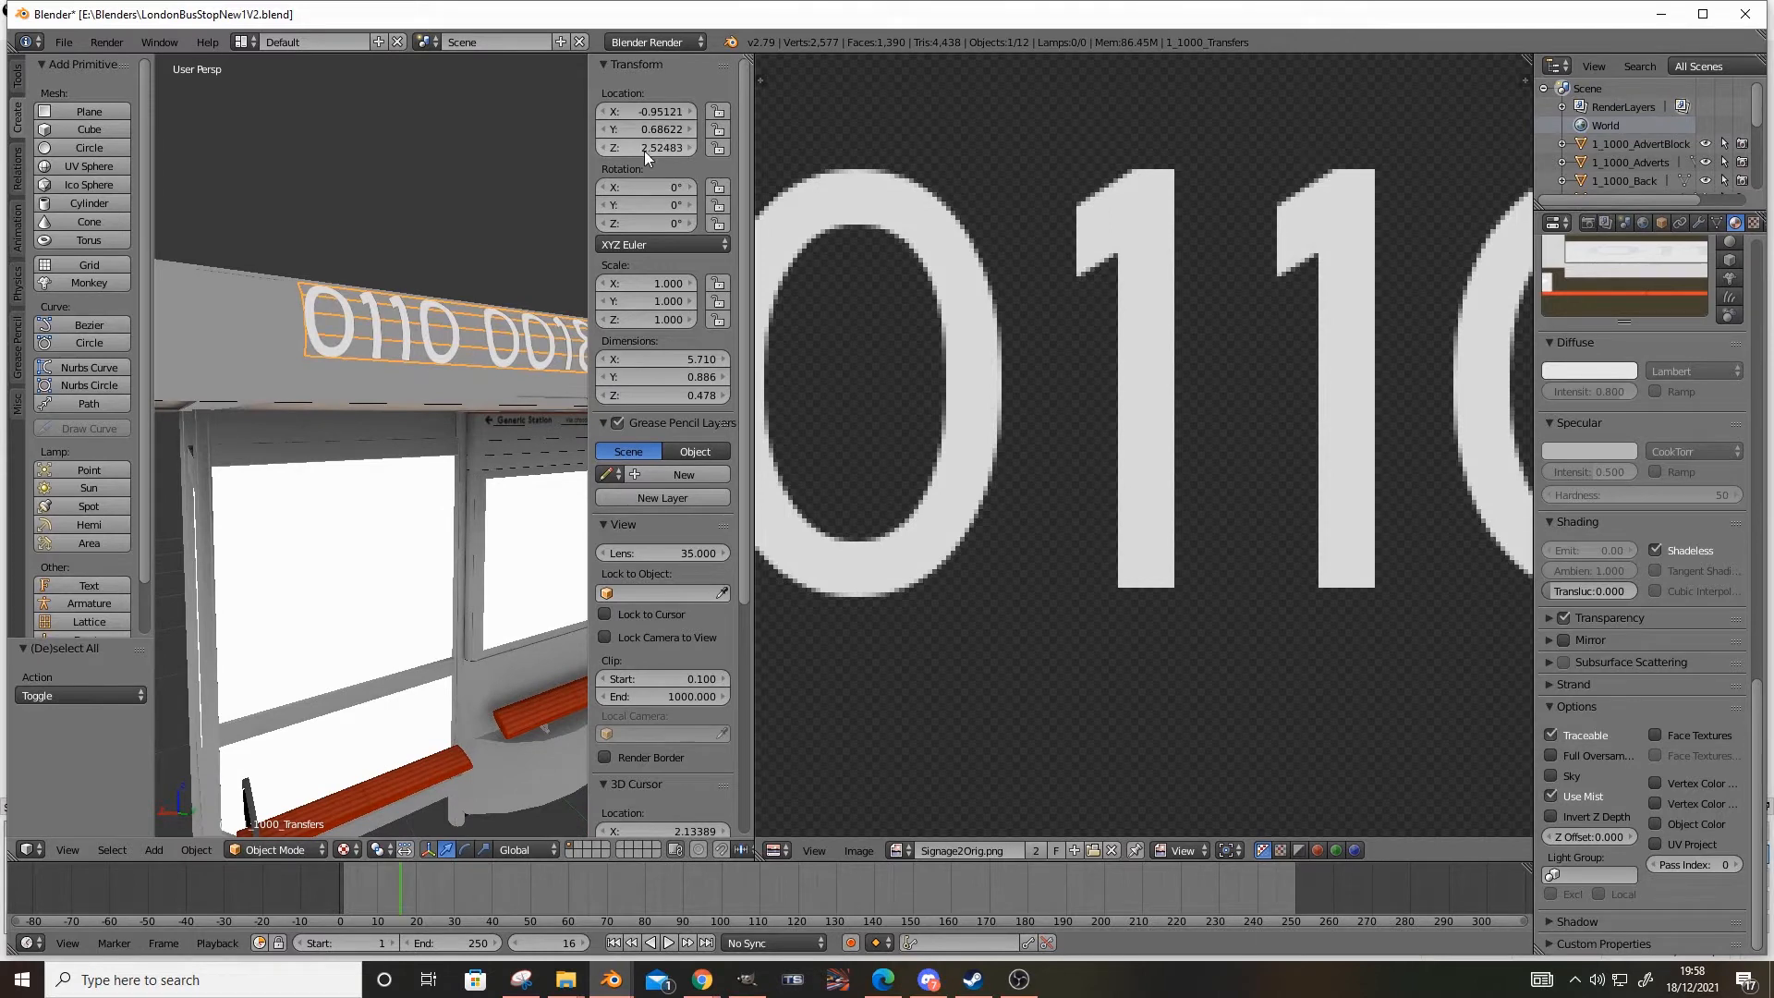
{"action": "left_click_drag", "start_coordinate": [647, 148], "coordinate": [643, 152]}
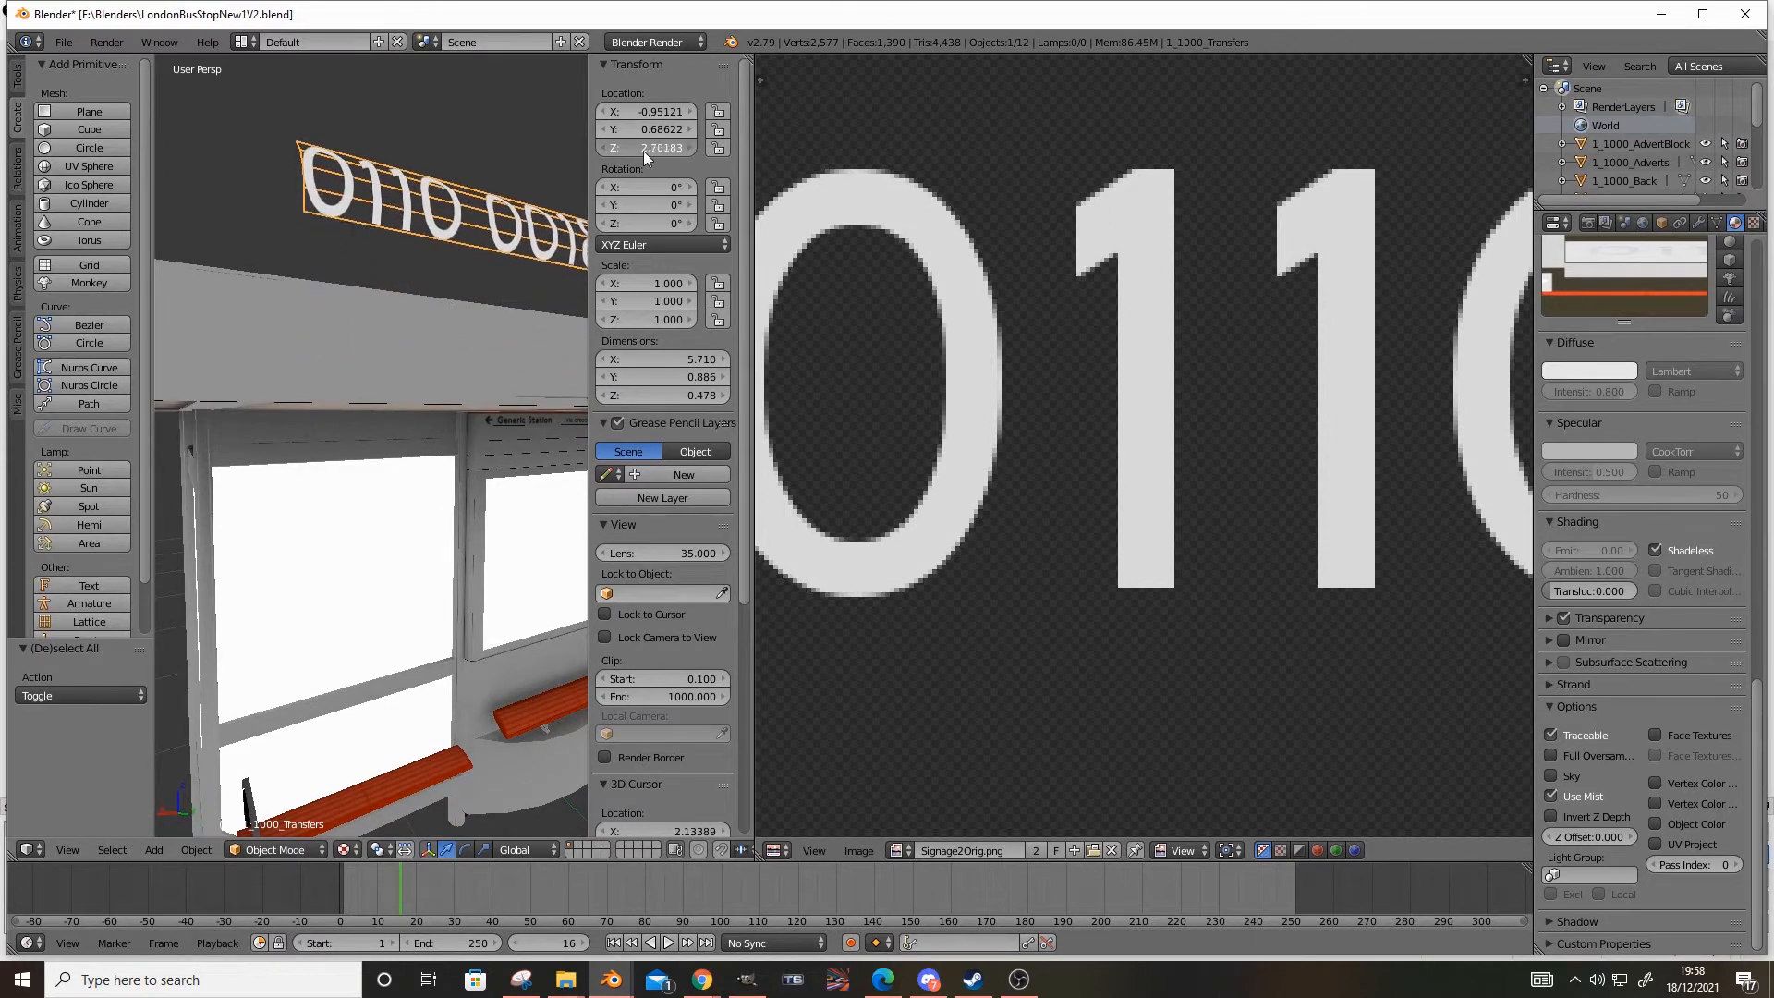
{"action": "middle_click_drag", "start_coordinate": [447, 353], "coordinate": [412, 402]}
{"action": "right_click", "coordinate": [410, 404]}
{"action": "key", "text": "ctrl+z"}
{"action": "middle_click_drag", "start_coordinate": [377, 508], "coordinate": [336, 512]}
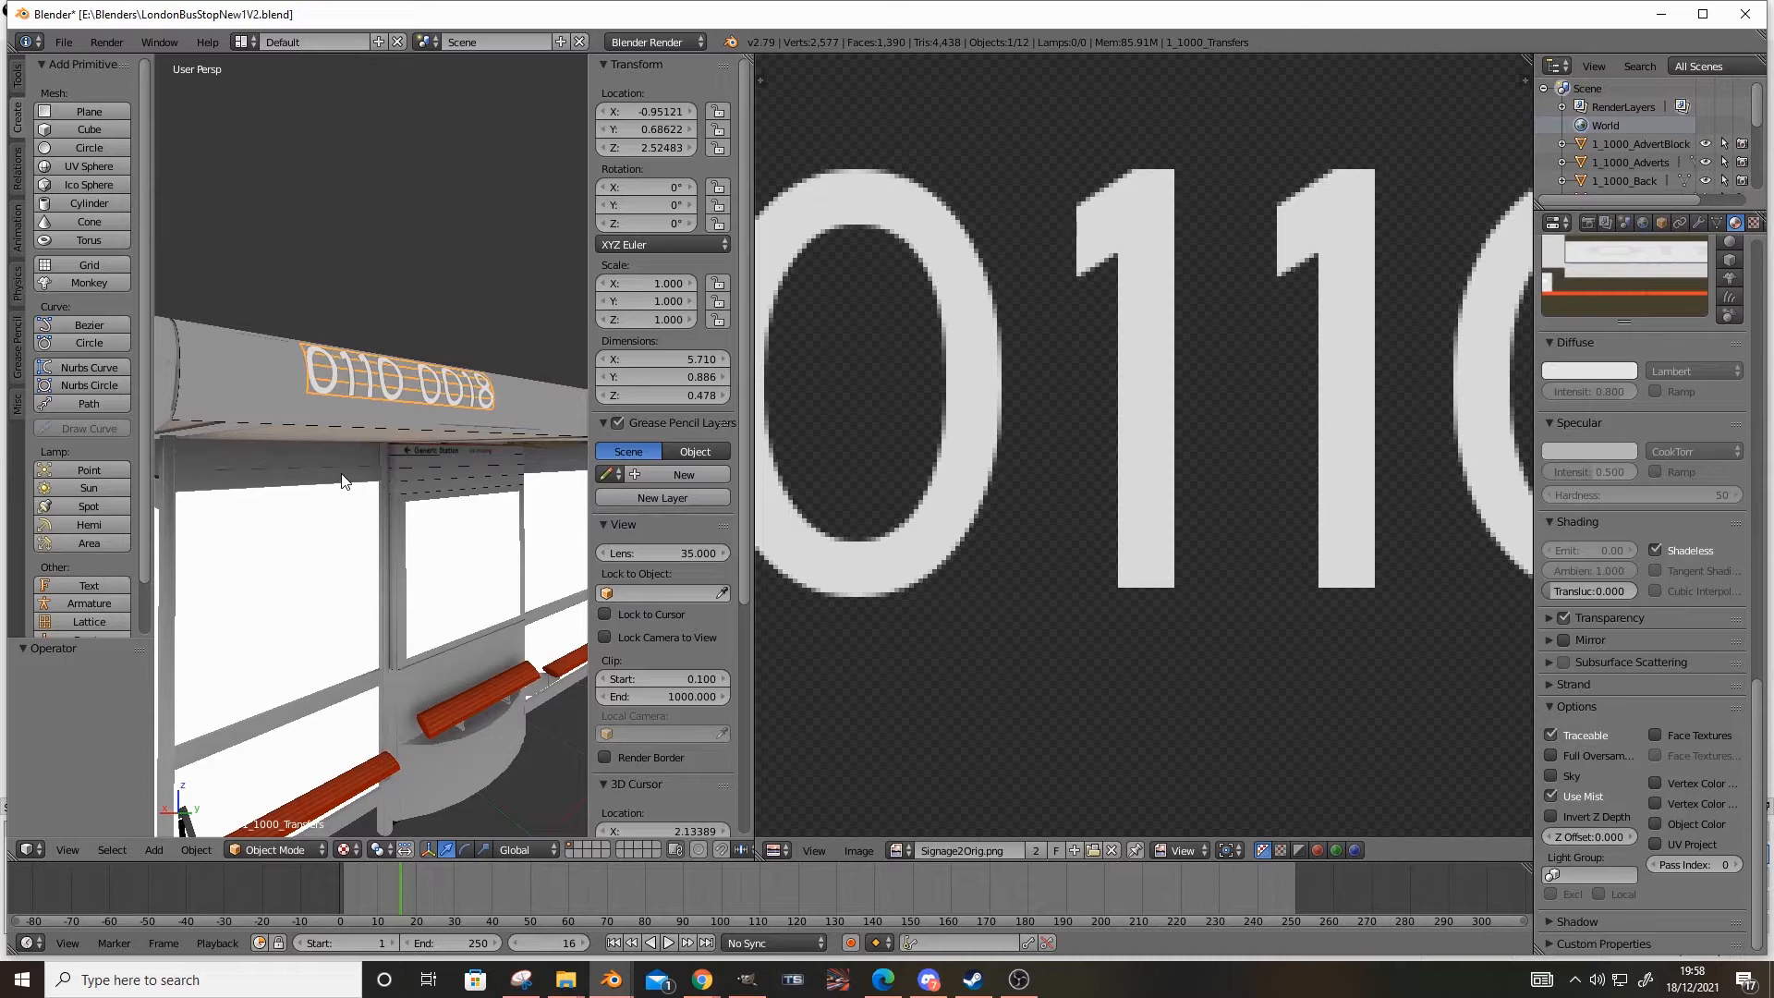
{"action": "middle_click_drag", "start_coordinate": [340, 359], "coordinate": [298, 490]}
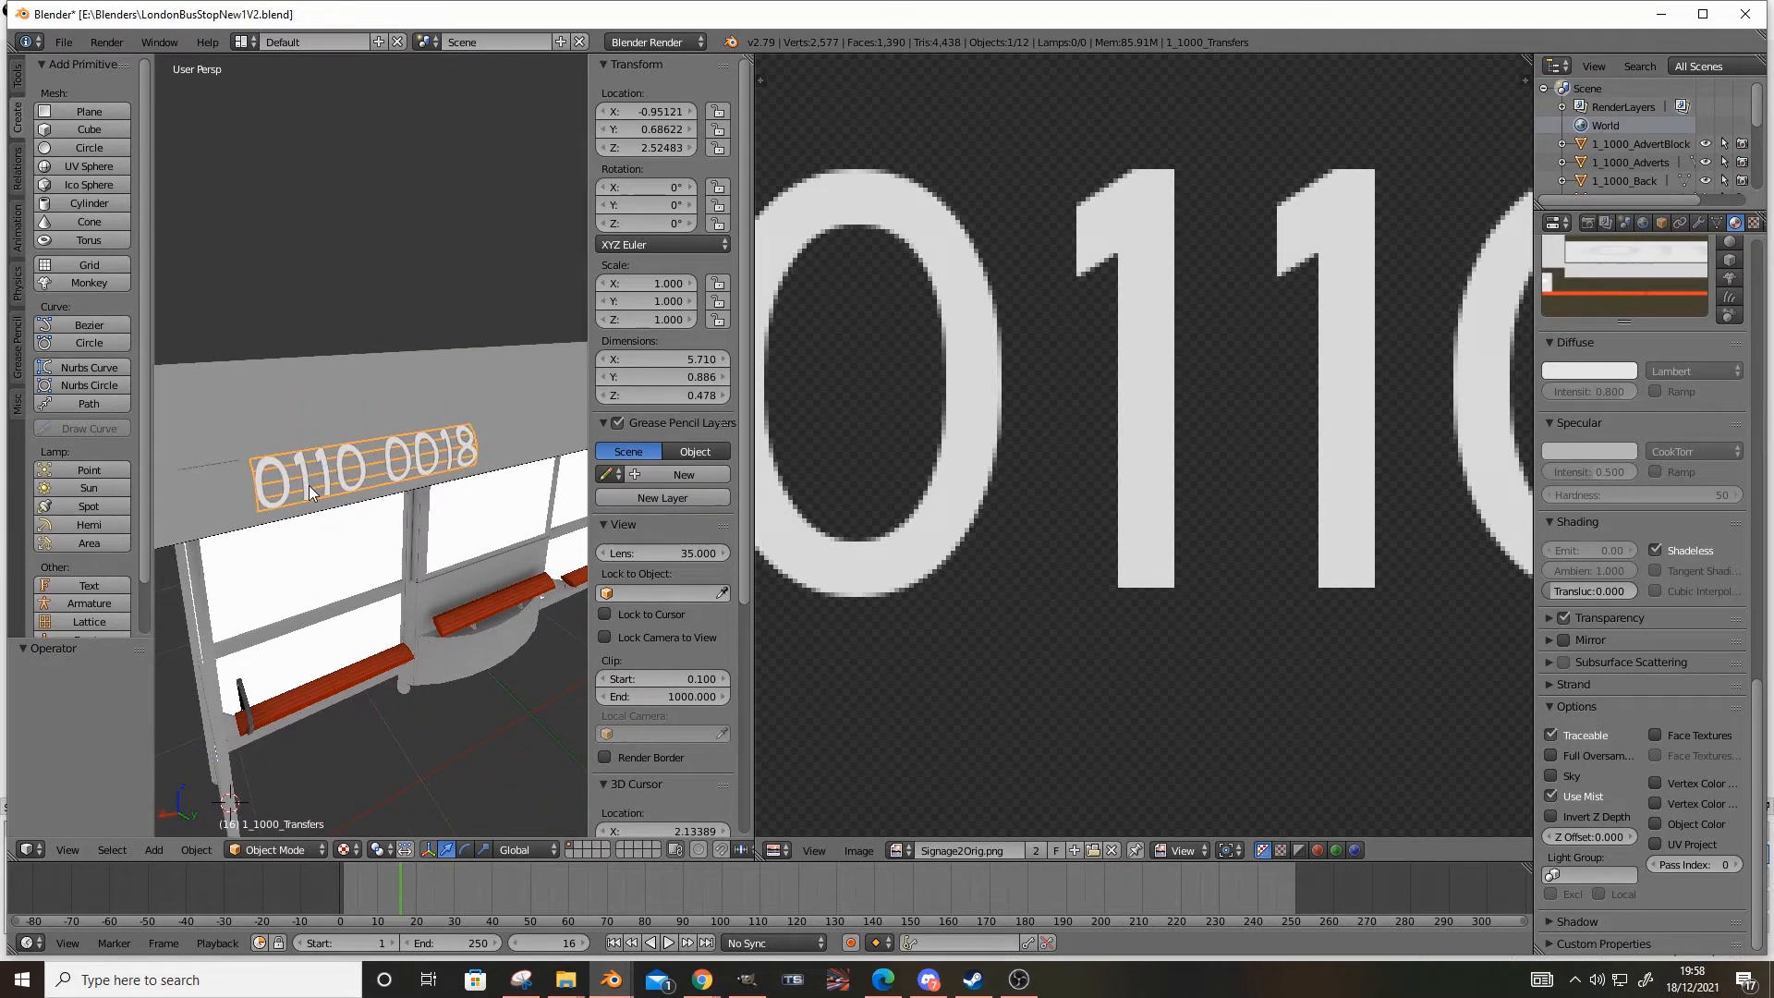
Review the IGS options of the transfers' material, including the AddATex shader and the transparency settings
{"action": "scroll", "coordinate": [1694, 651], "scroll_direction": "up", "scroll_amount": 20}
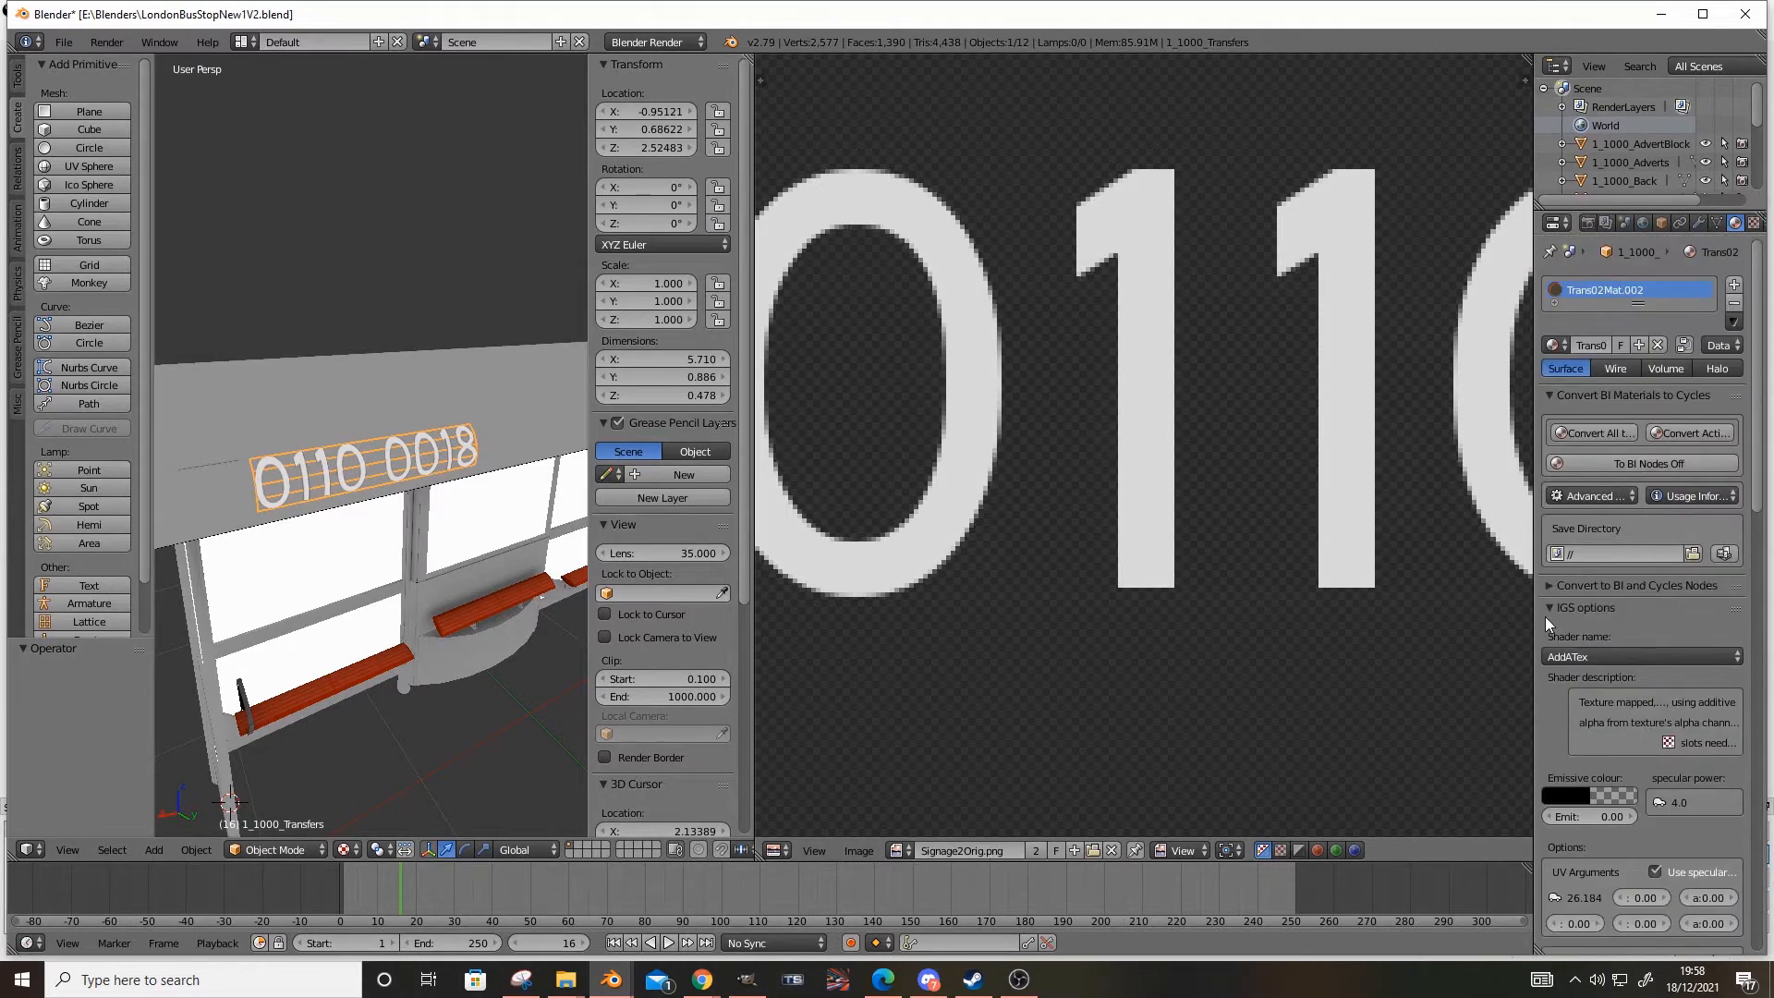
{"action": "left_click", "coordinate": [1554, 607]}
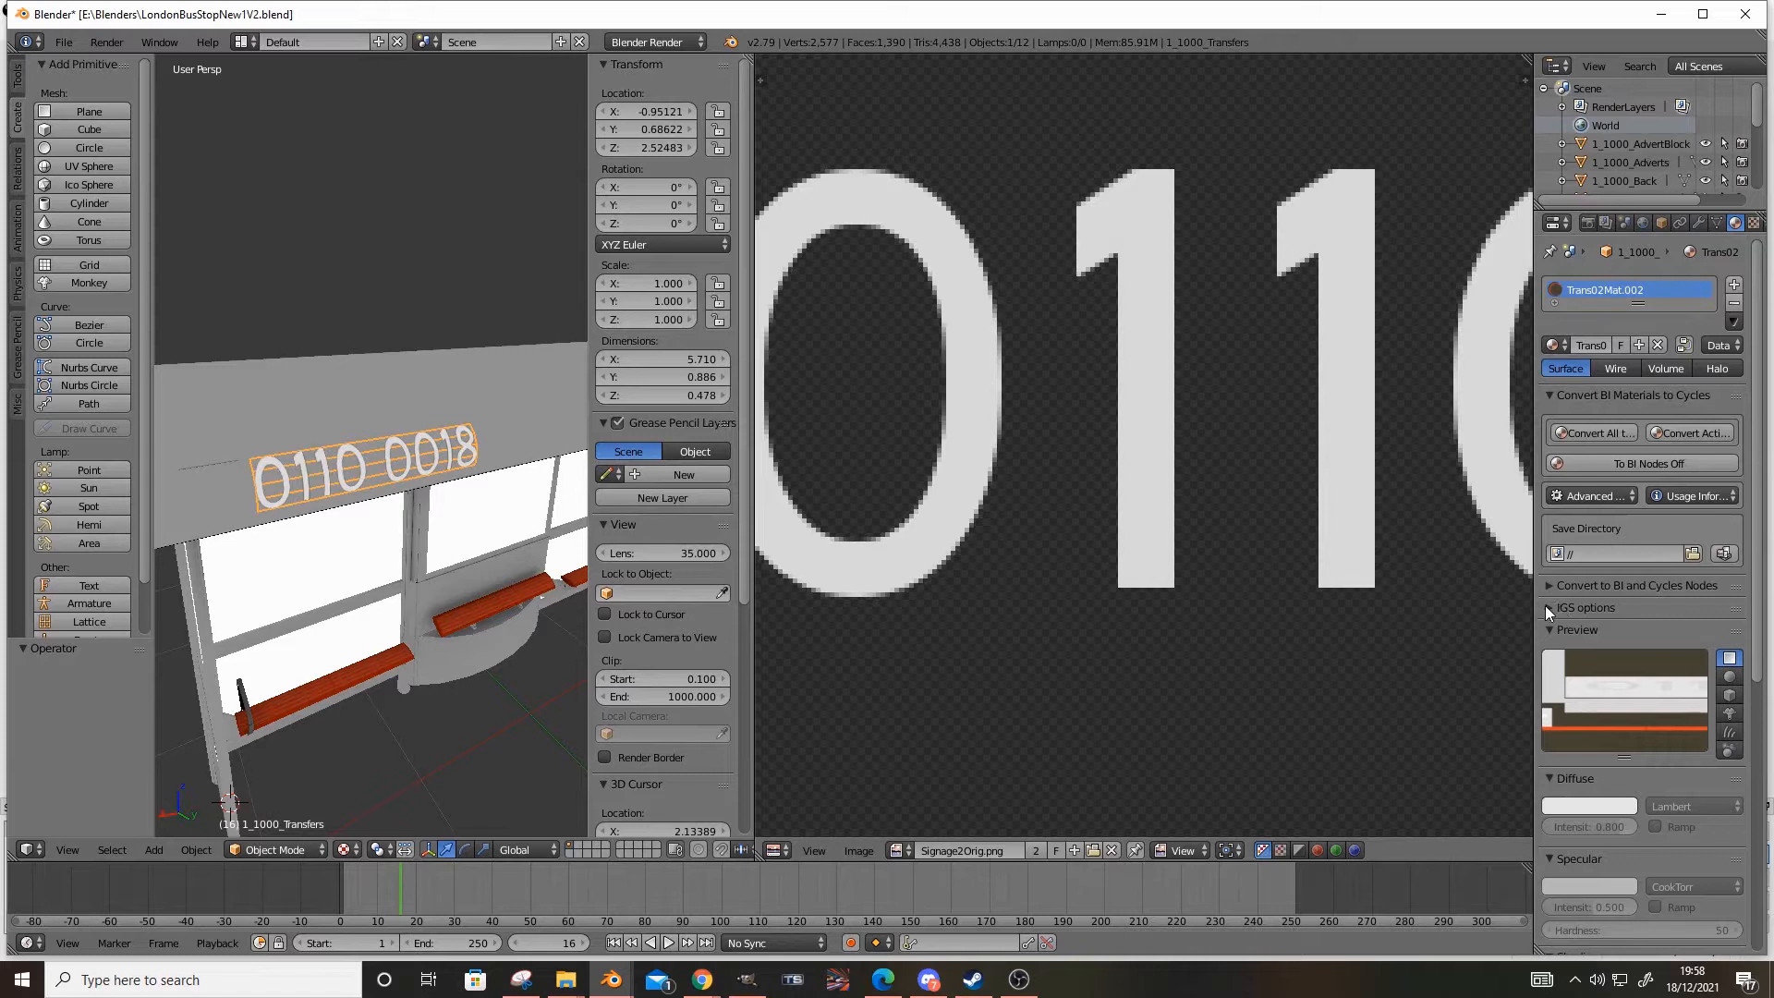
{"action": "left_click", "coordinate": [1547, 607]}
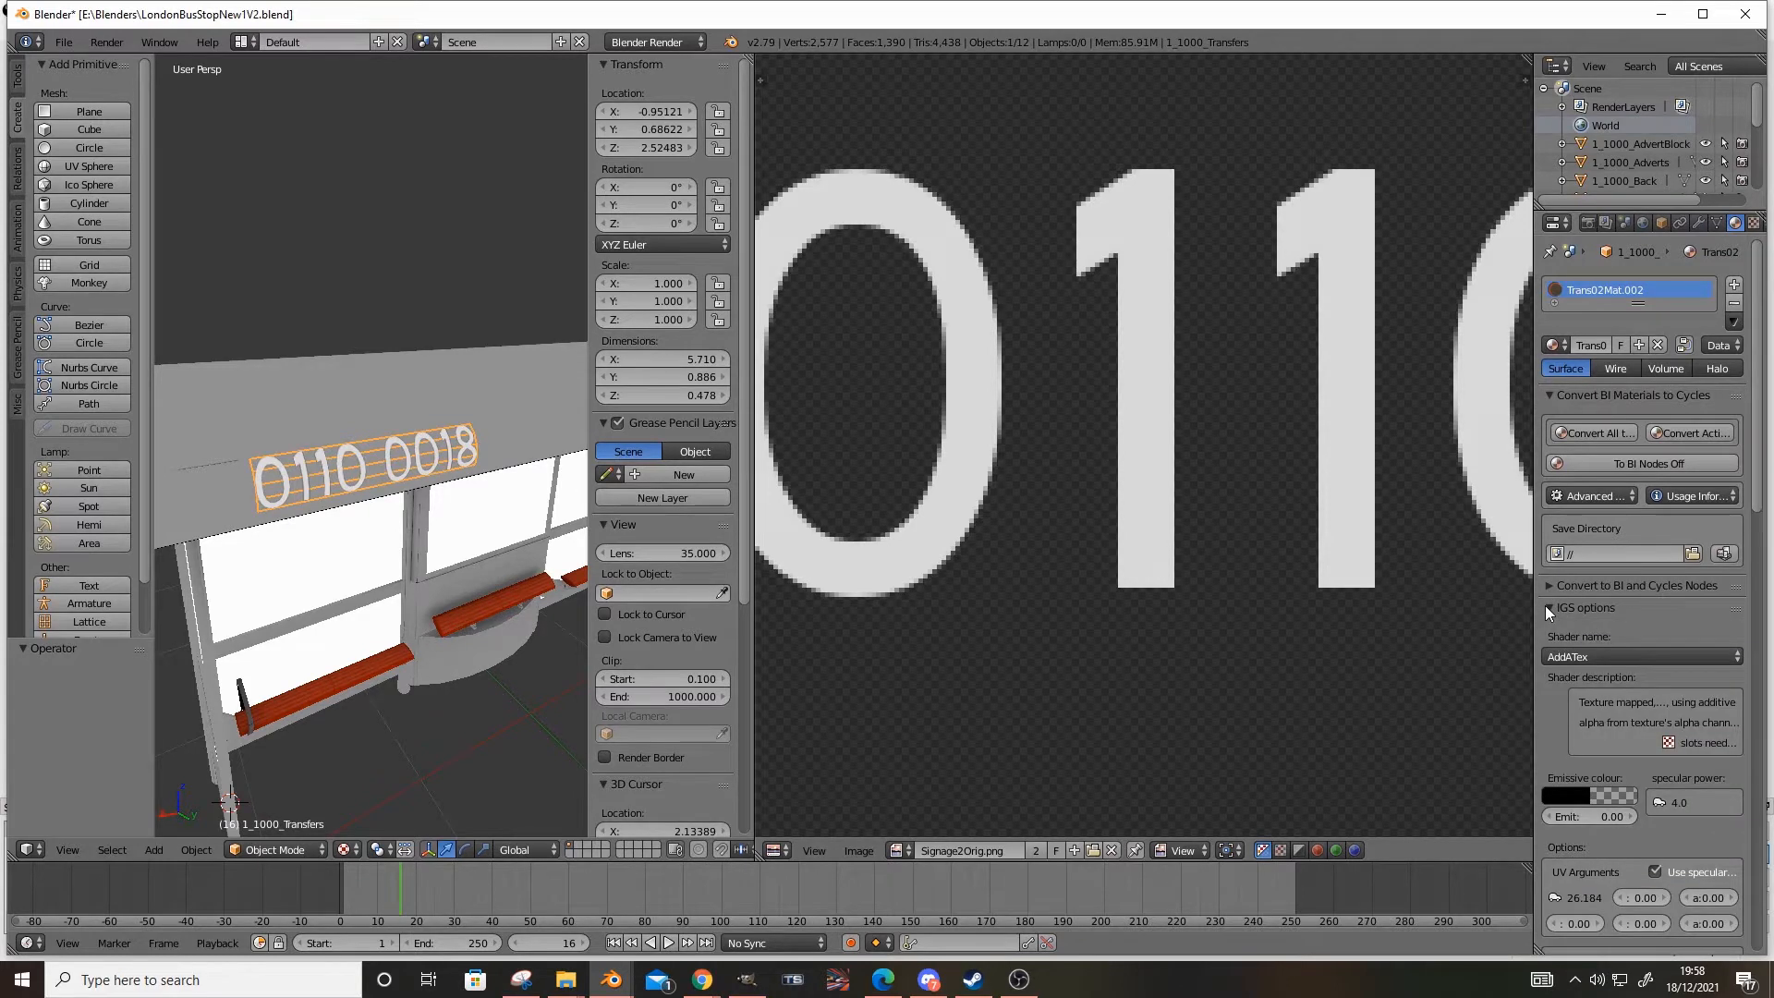
{"action": "scroll", "coordinate": [1575, 632], "scroll_direction": "down", "scroll_amount": 8}
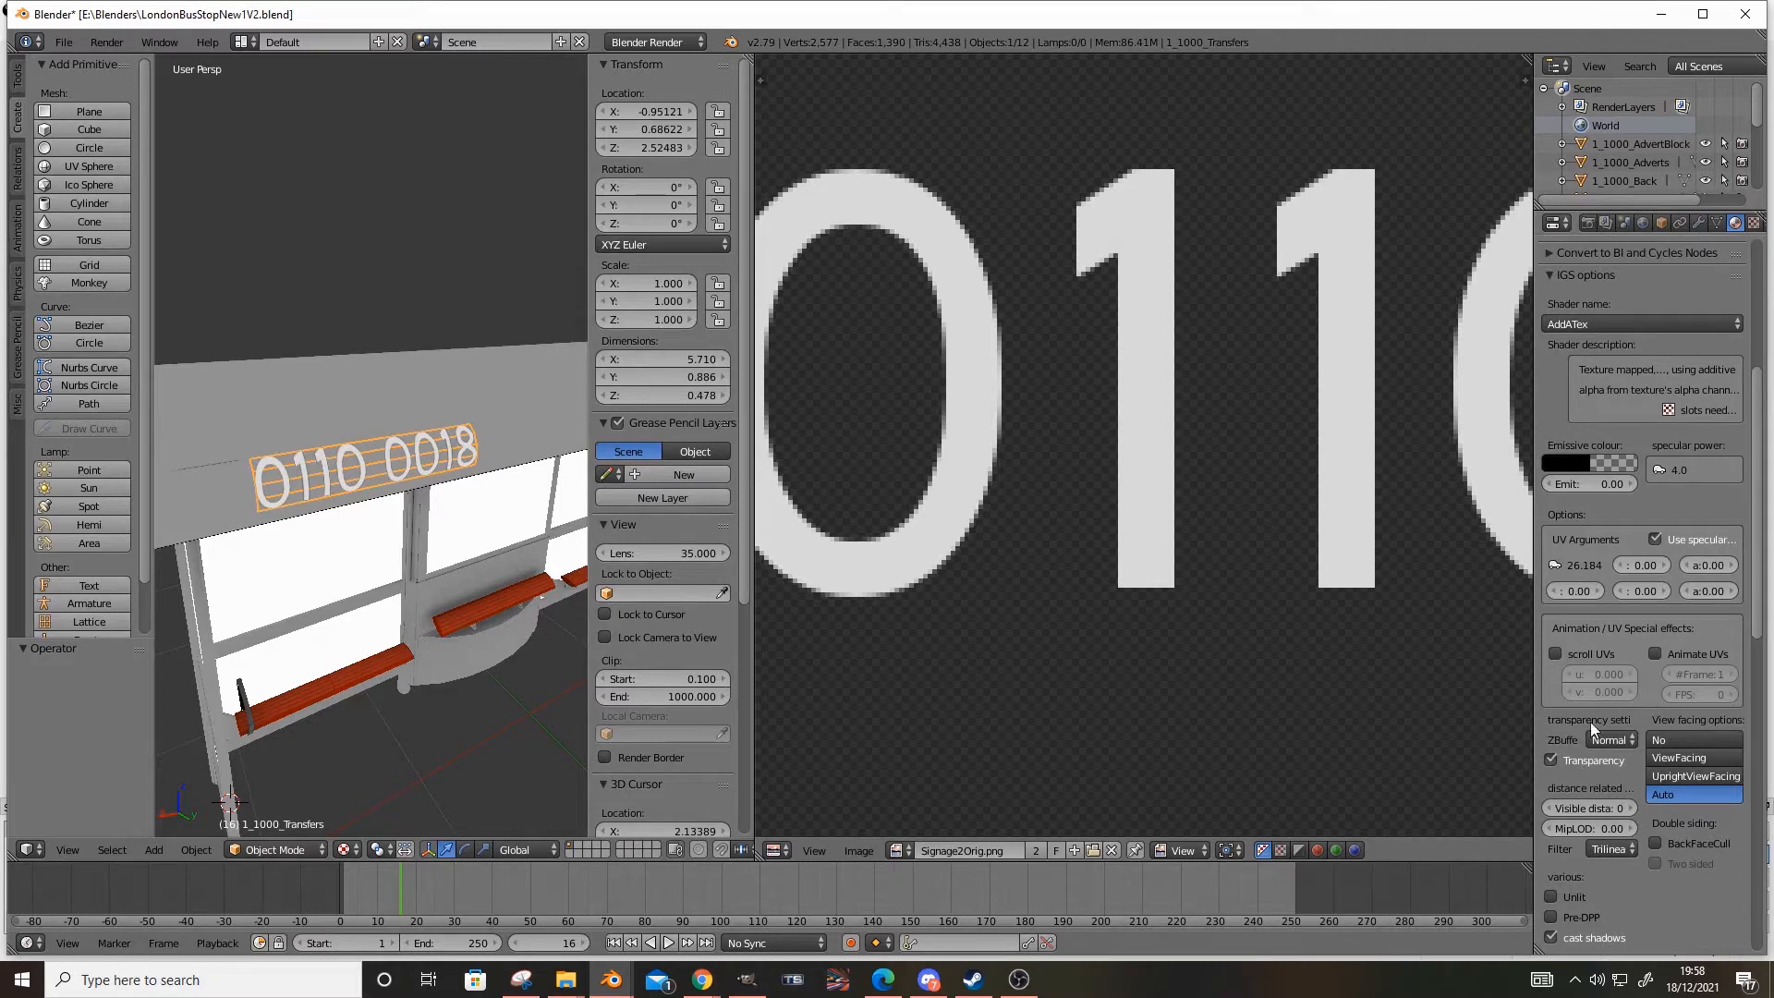
Assign the existing TrDiff texture to the material's second texture slot and move it above Texture.024
{"action": "left_click", "coordinate": [1753, 223]}
{"action": "scroll", "coordinate": [1709, 397], "scroll_direction": "up", "scroll_amount": 3}
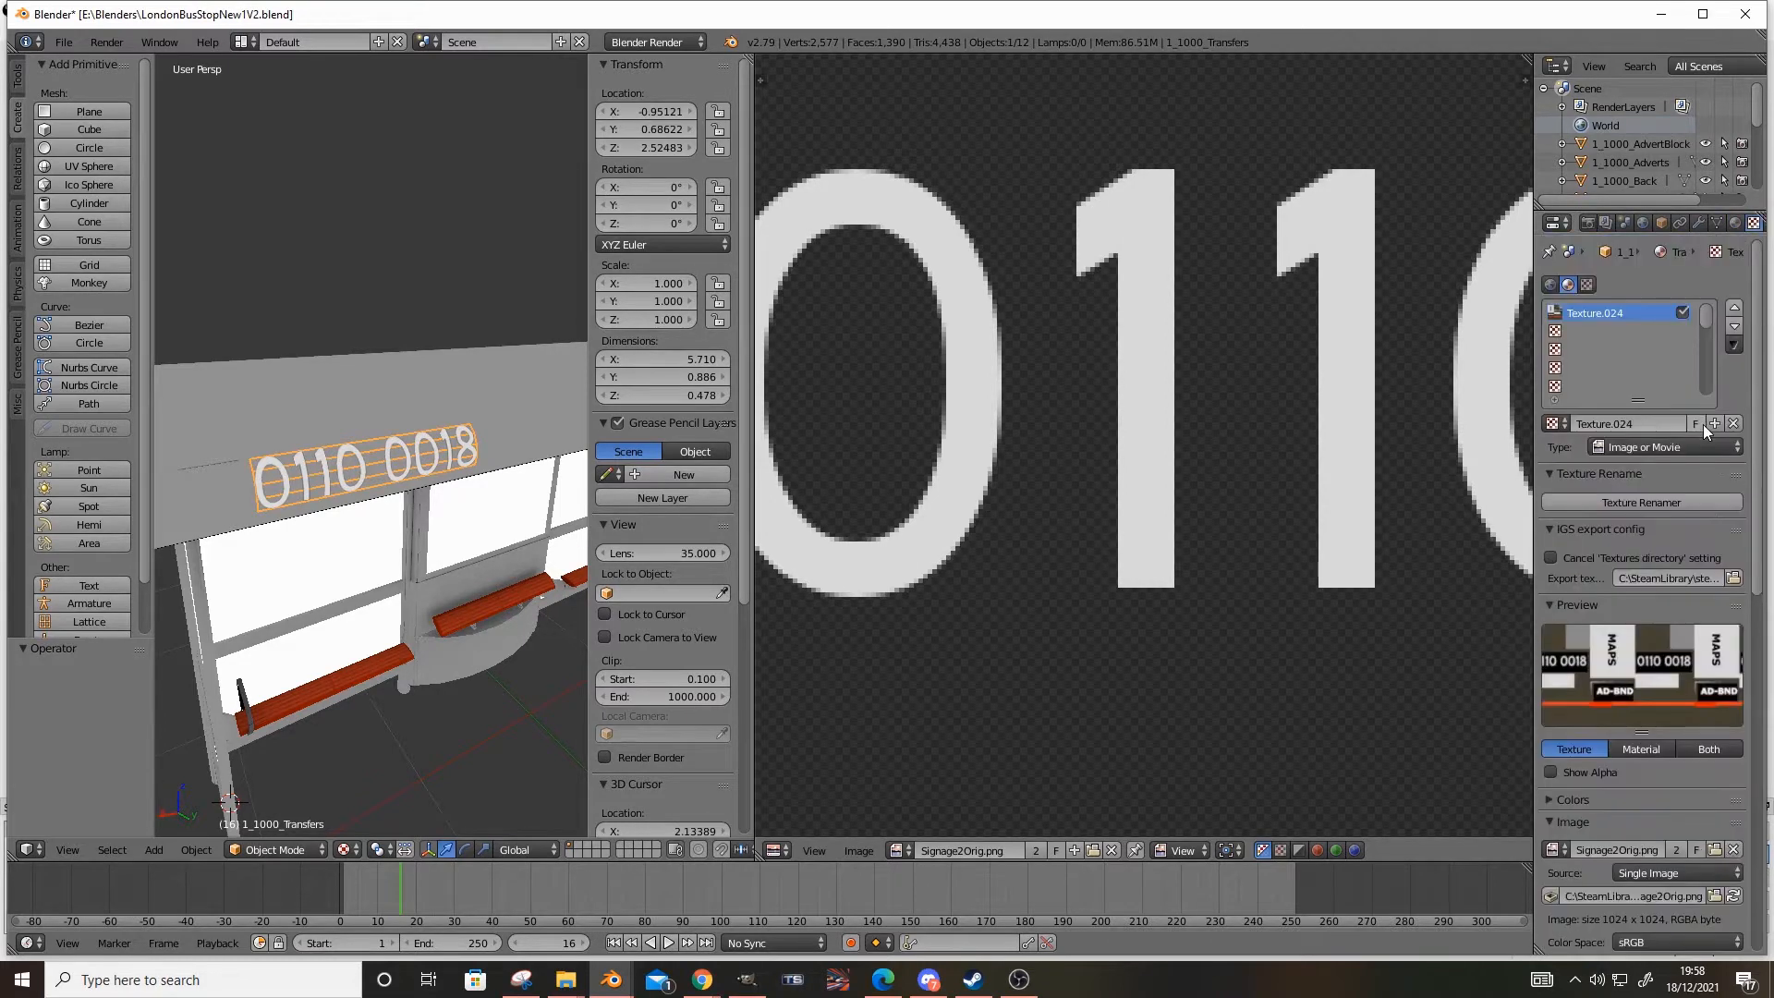
{"action": "left_click", "coordinate": [1628, 332]}
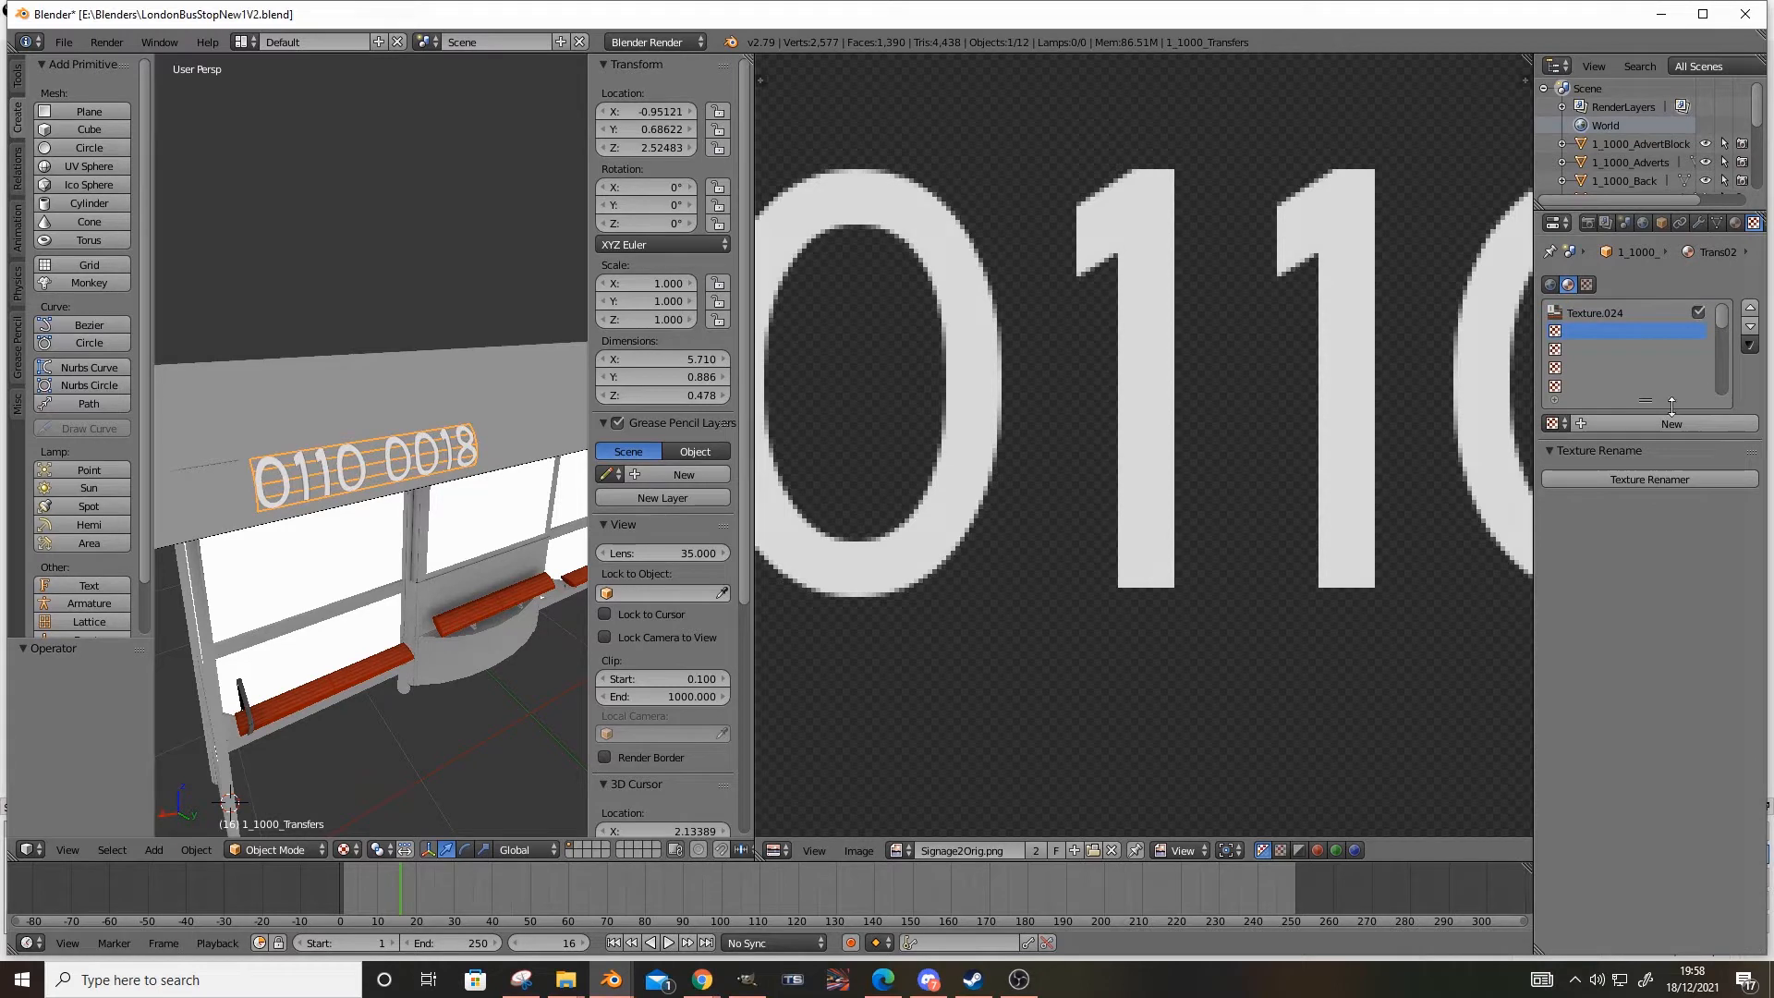
{"action": "left_click", "coordinate": [1557, 423]}
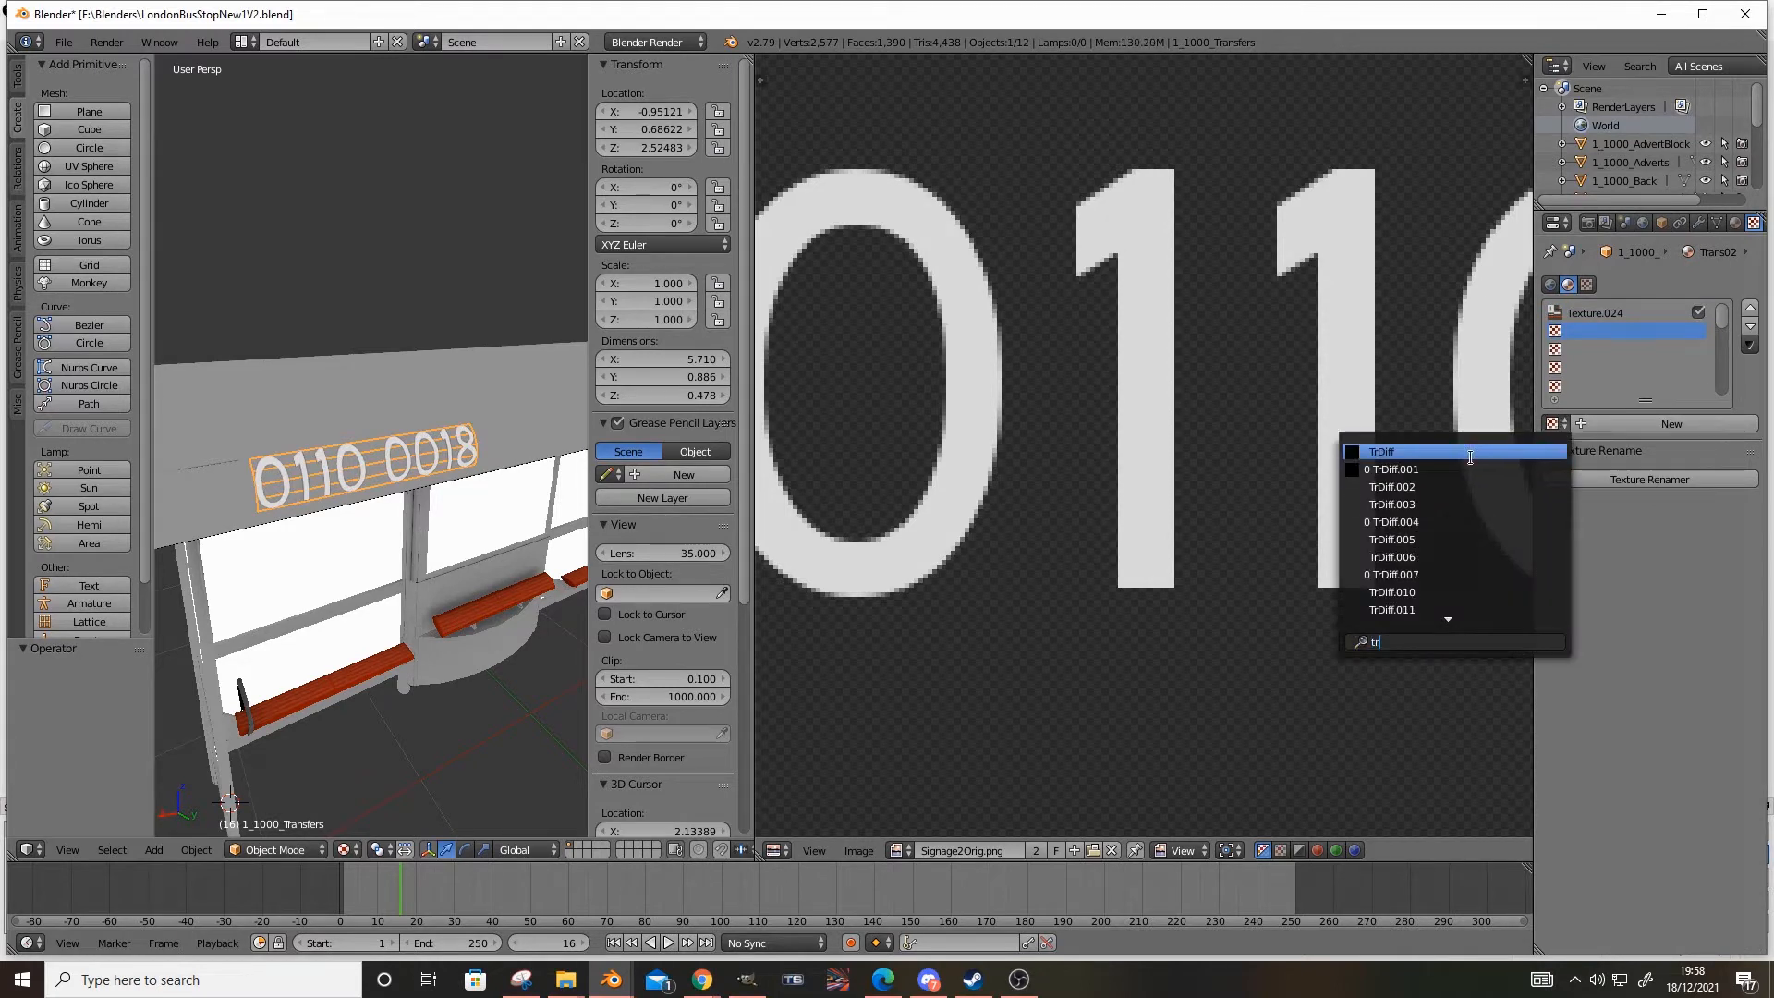
{"action": "left_click", "coordinate": [1470, 452]}
{"action": "left_click", "coordinate": [1734, 311]}
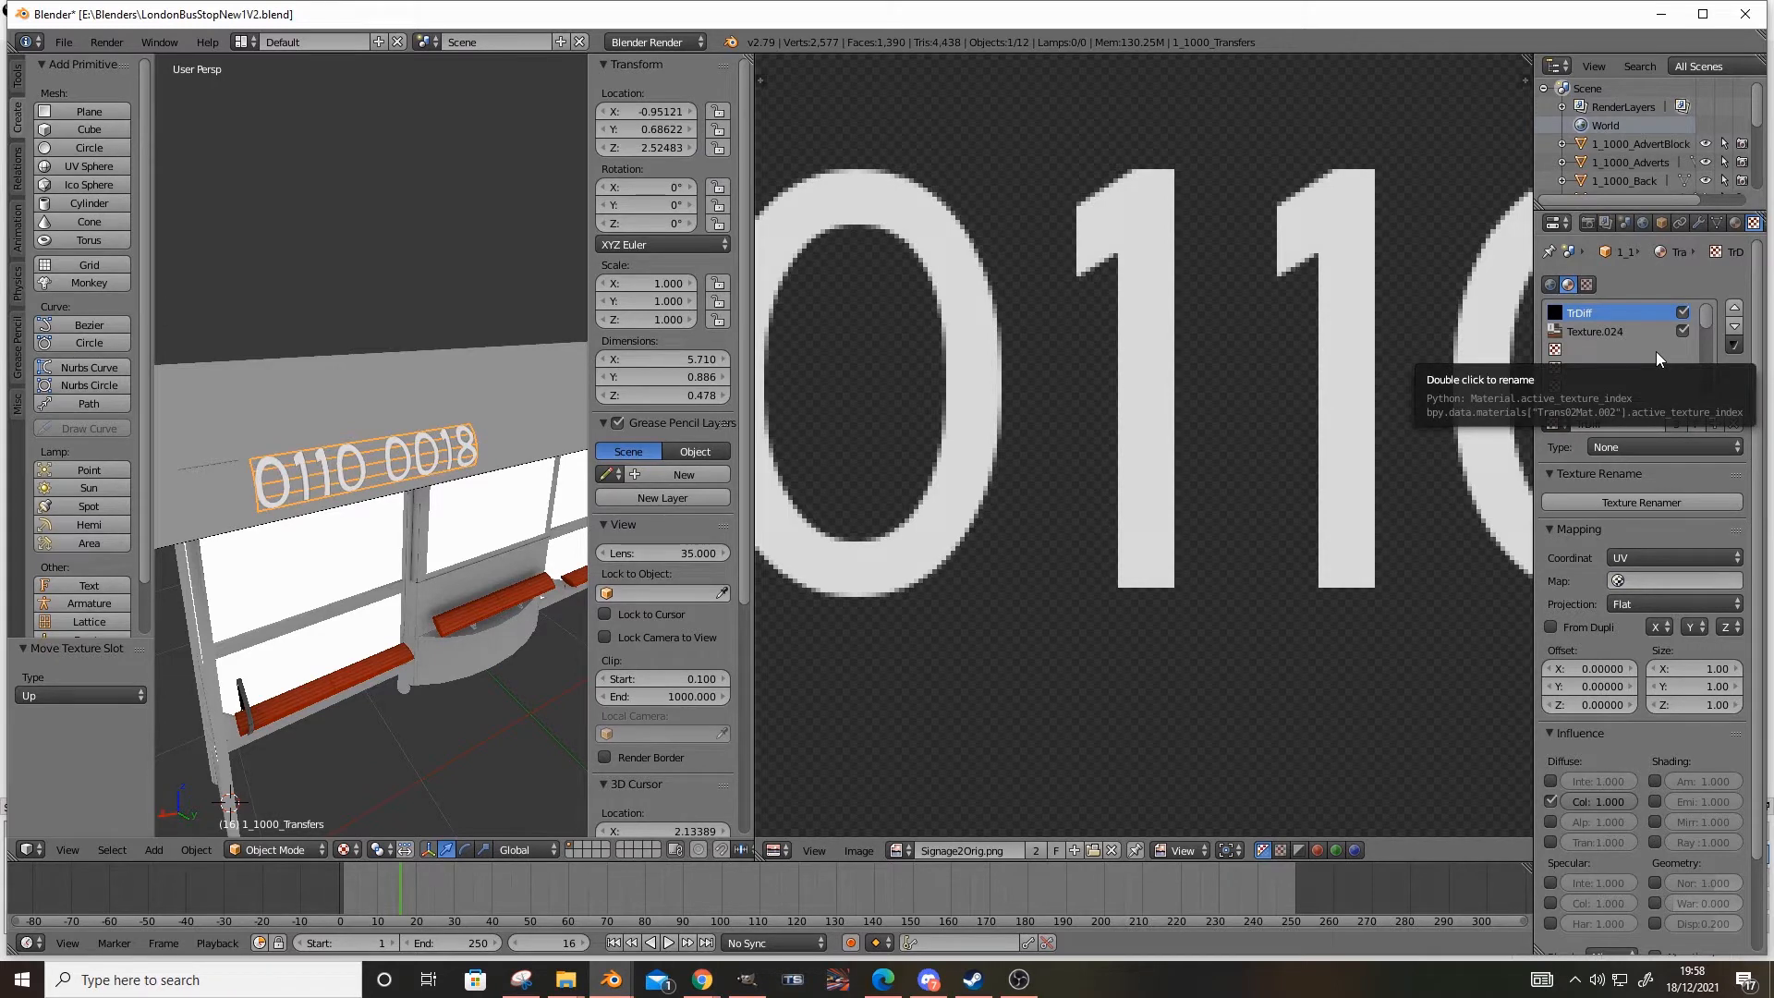
Unlink TrDiff from the material and move Texture.024 back into the first texture slot
{"action": "left_click", "coordinate": [1732, 424]}
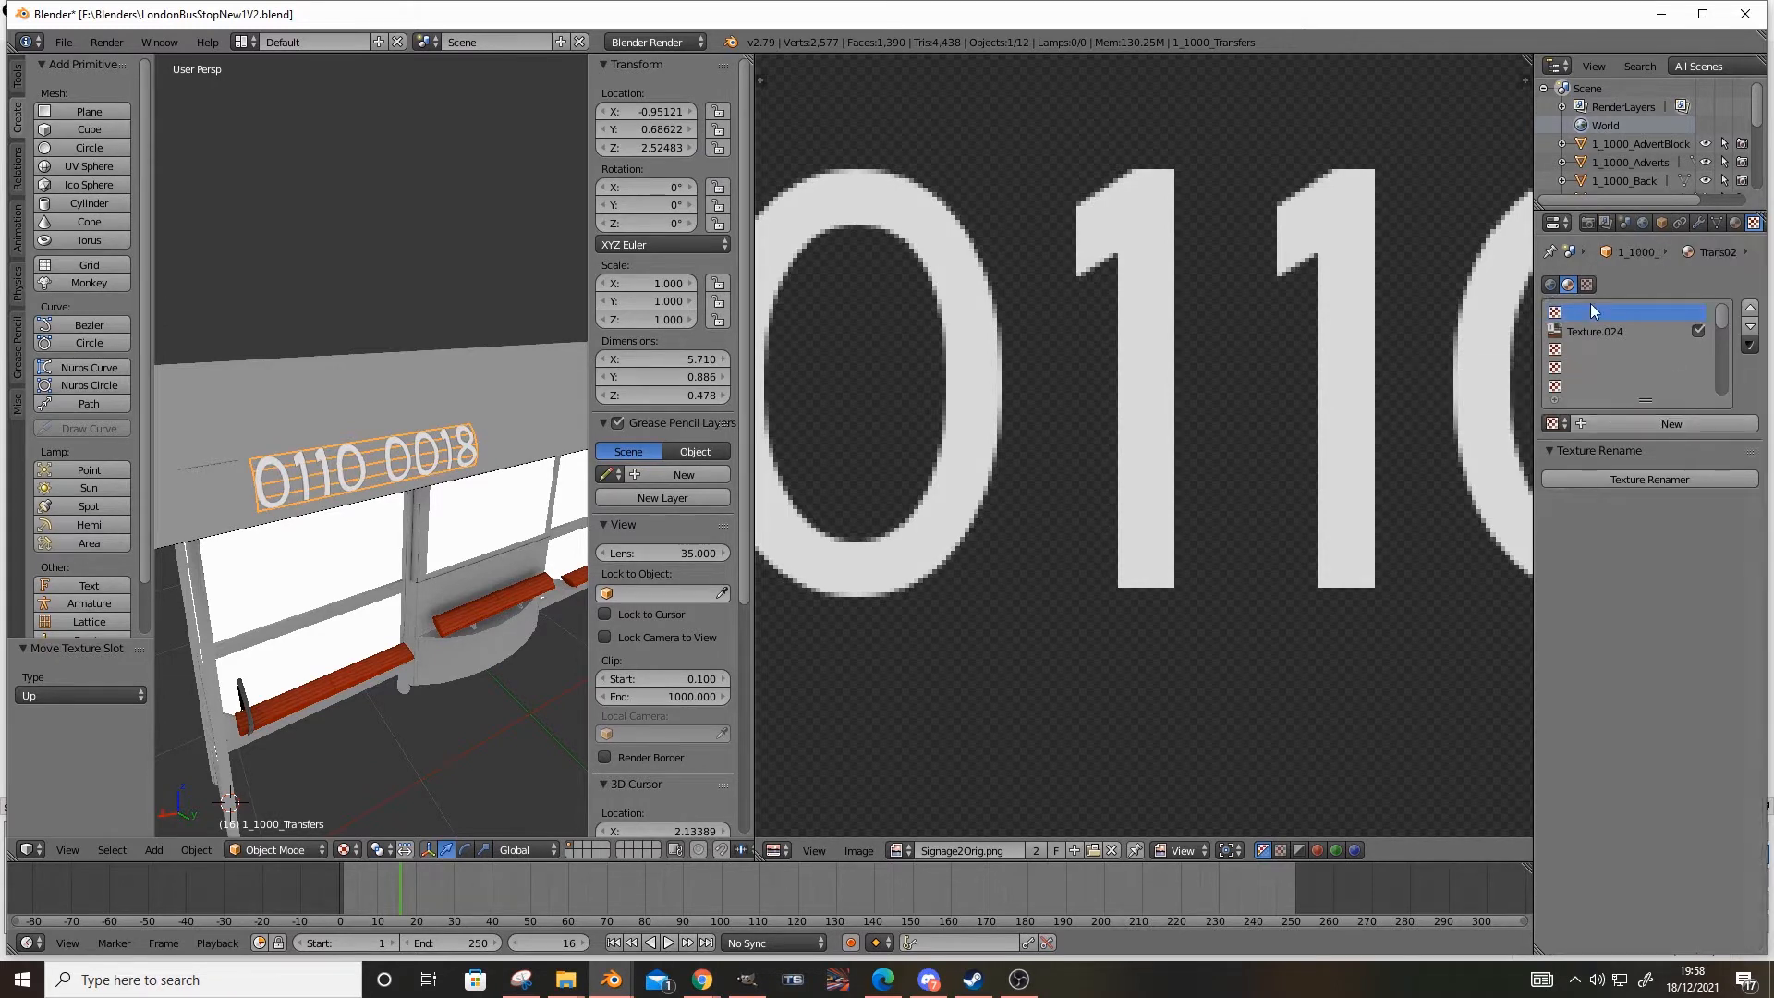
{"action": "left_click", "coordinate": [1661, 333]}
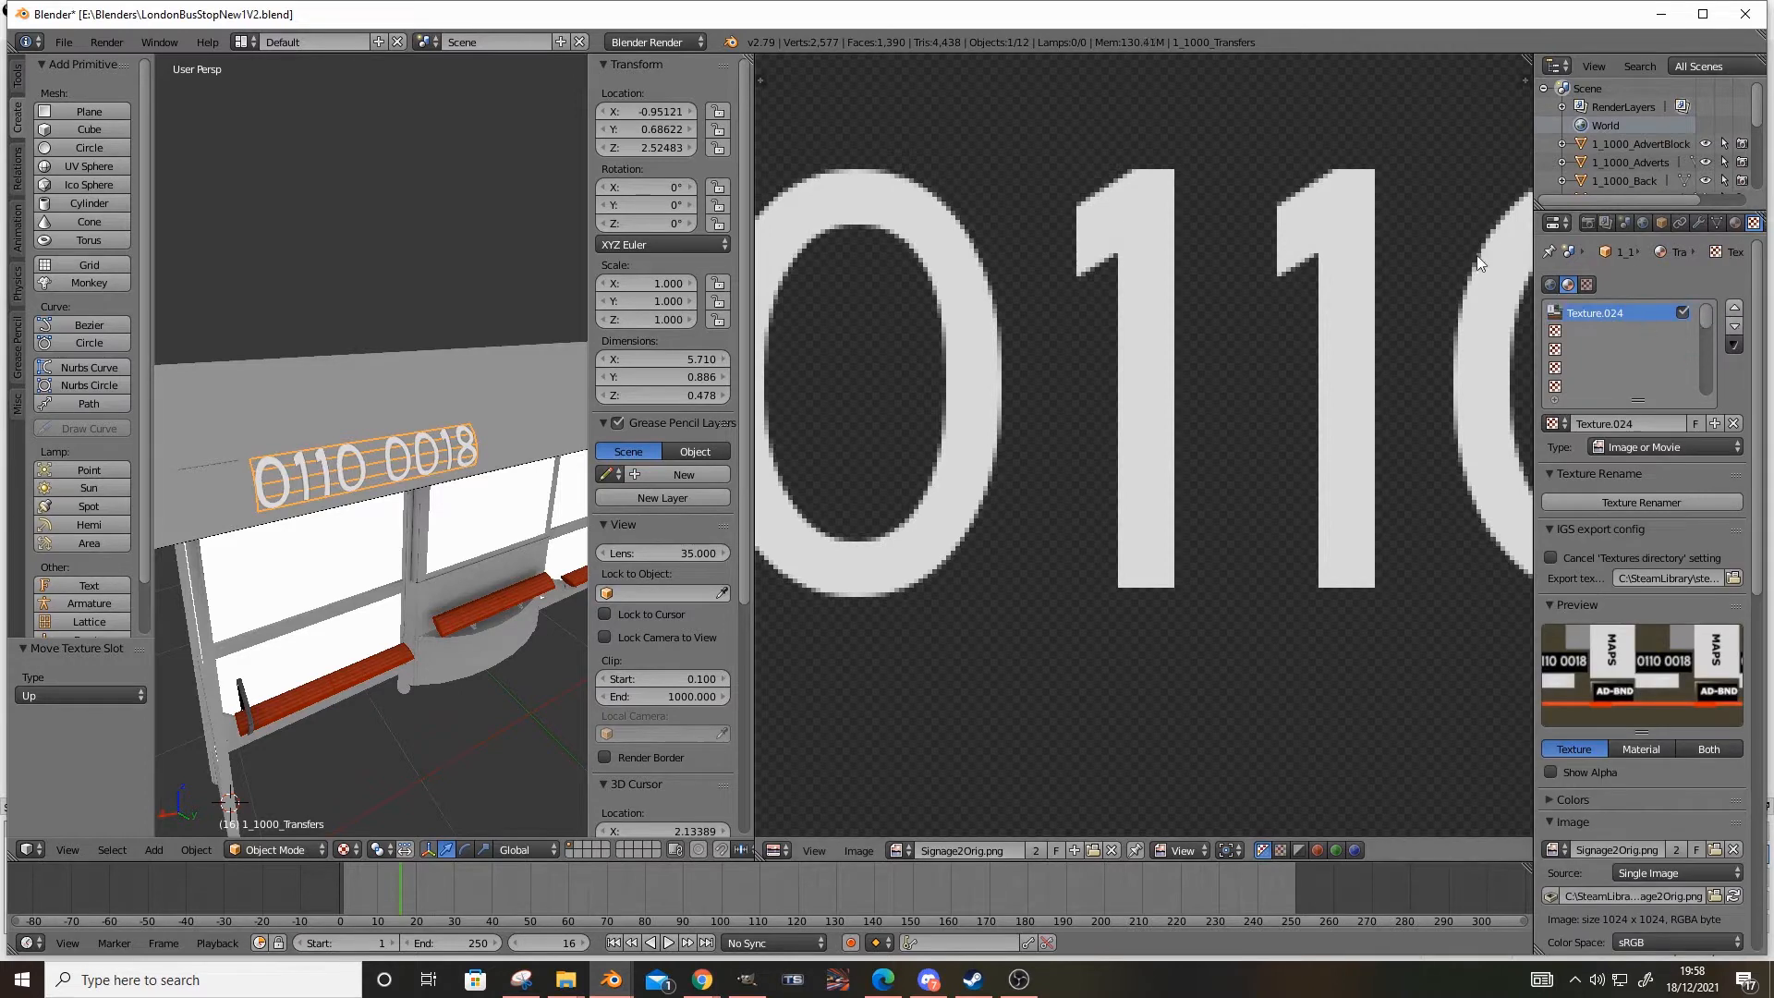
{"action": "left_click", "coordinate": [1734, 224]}
{"action": "scroll", "coordinate": [1612, 319], "scroll_direction": "up", "scroll_amount": 3}
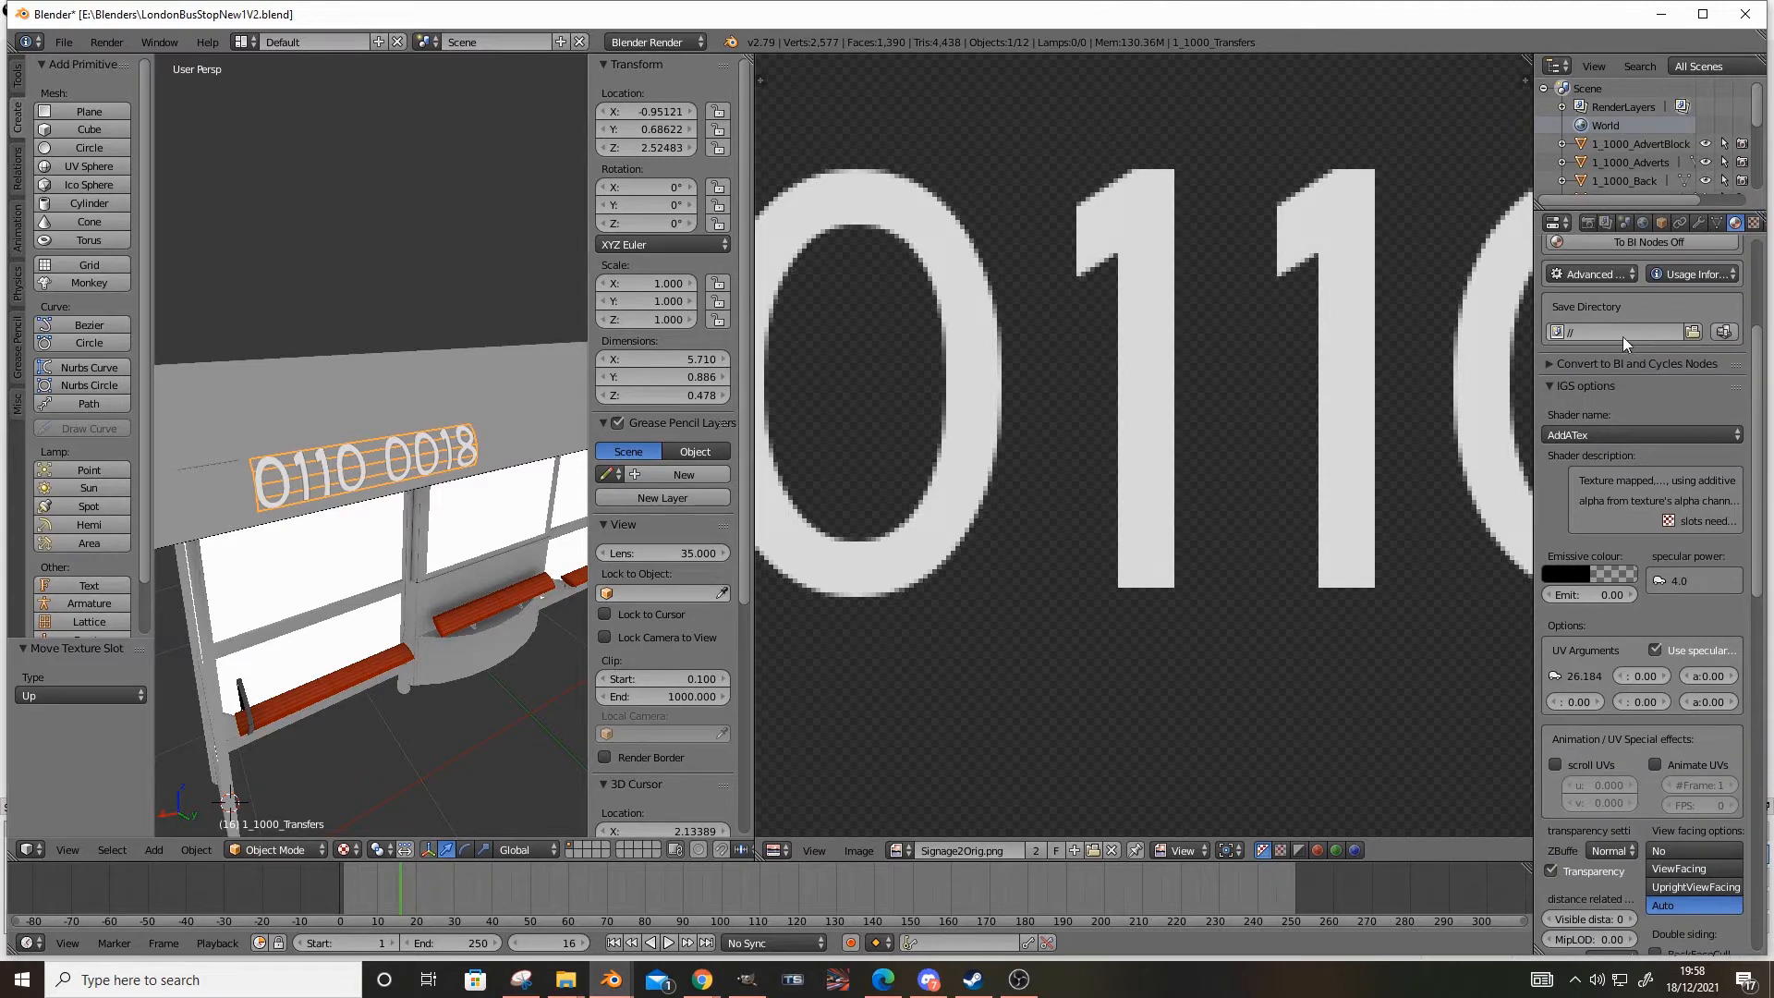
Change the transfers material's IGS shader to TrainBasicObjectDiffuse.fx and maximize the Blender window
{"action": "left_click", "coordinate": [1632, 442]}
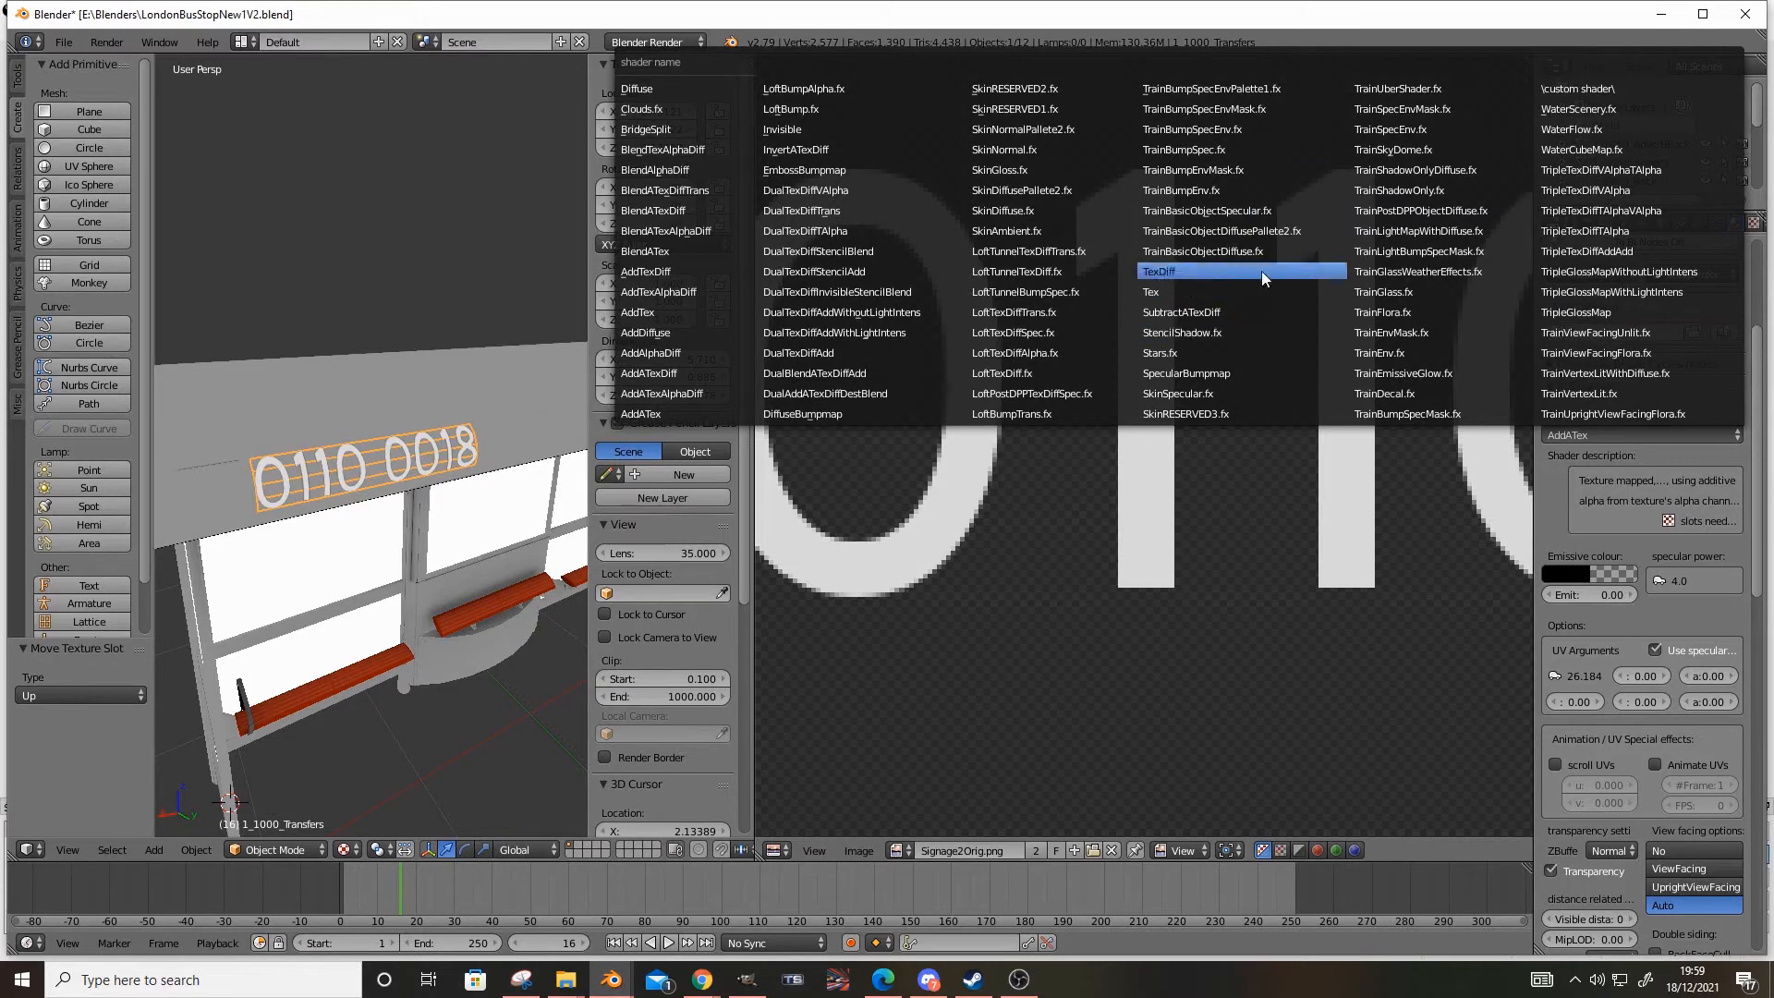
{"action": "left_click", "coordinate": [1212, 252]}
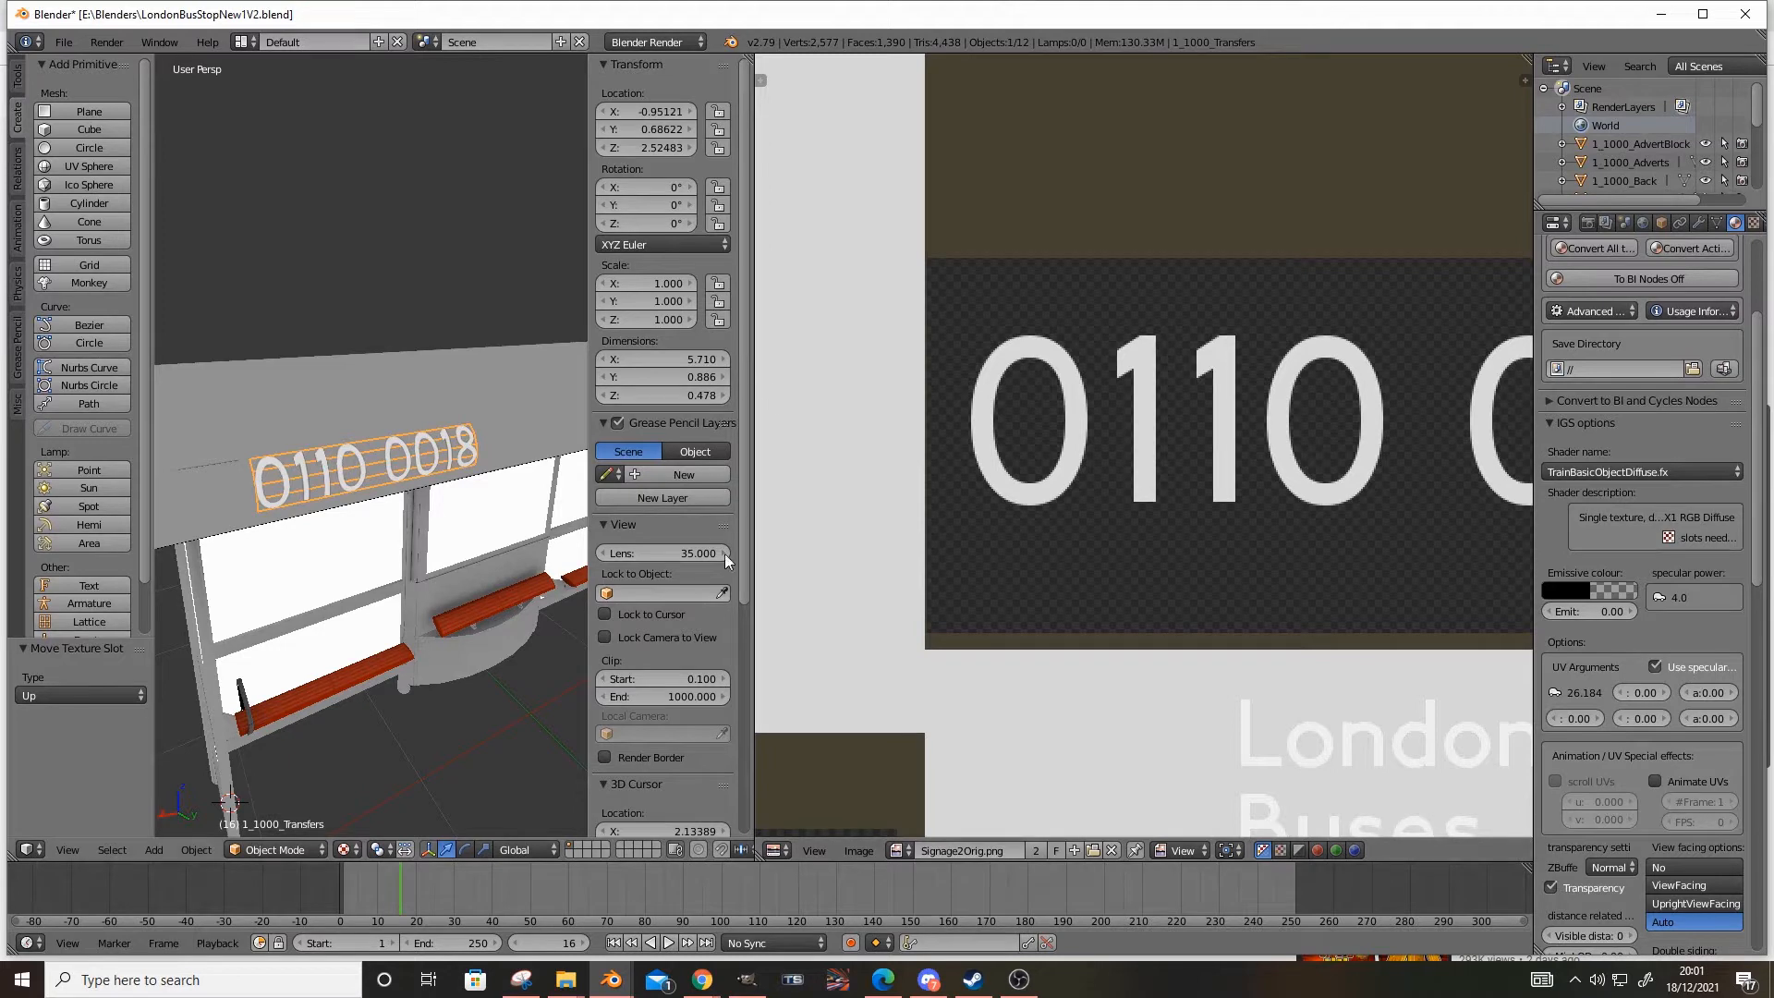
{"action": "left_click", "coordinate": [1700, 20]}
{"action": "middle_click_drag", "start_coordinate": [377, 552], "coordinate": [398, 660]}
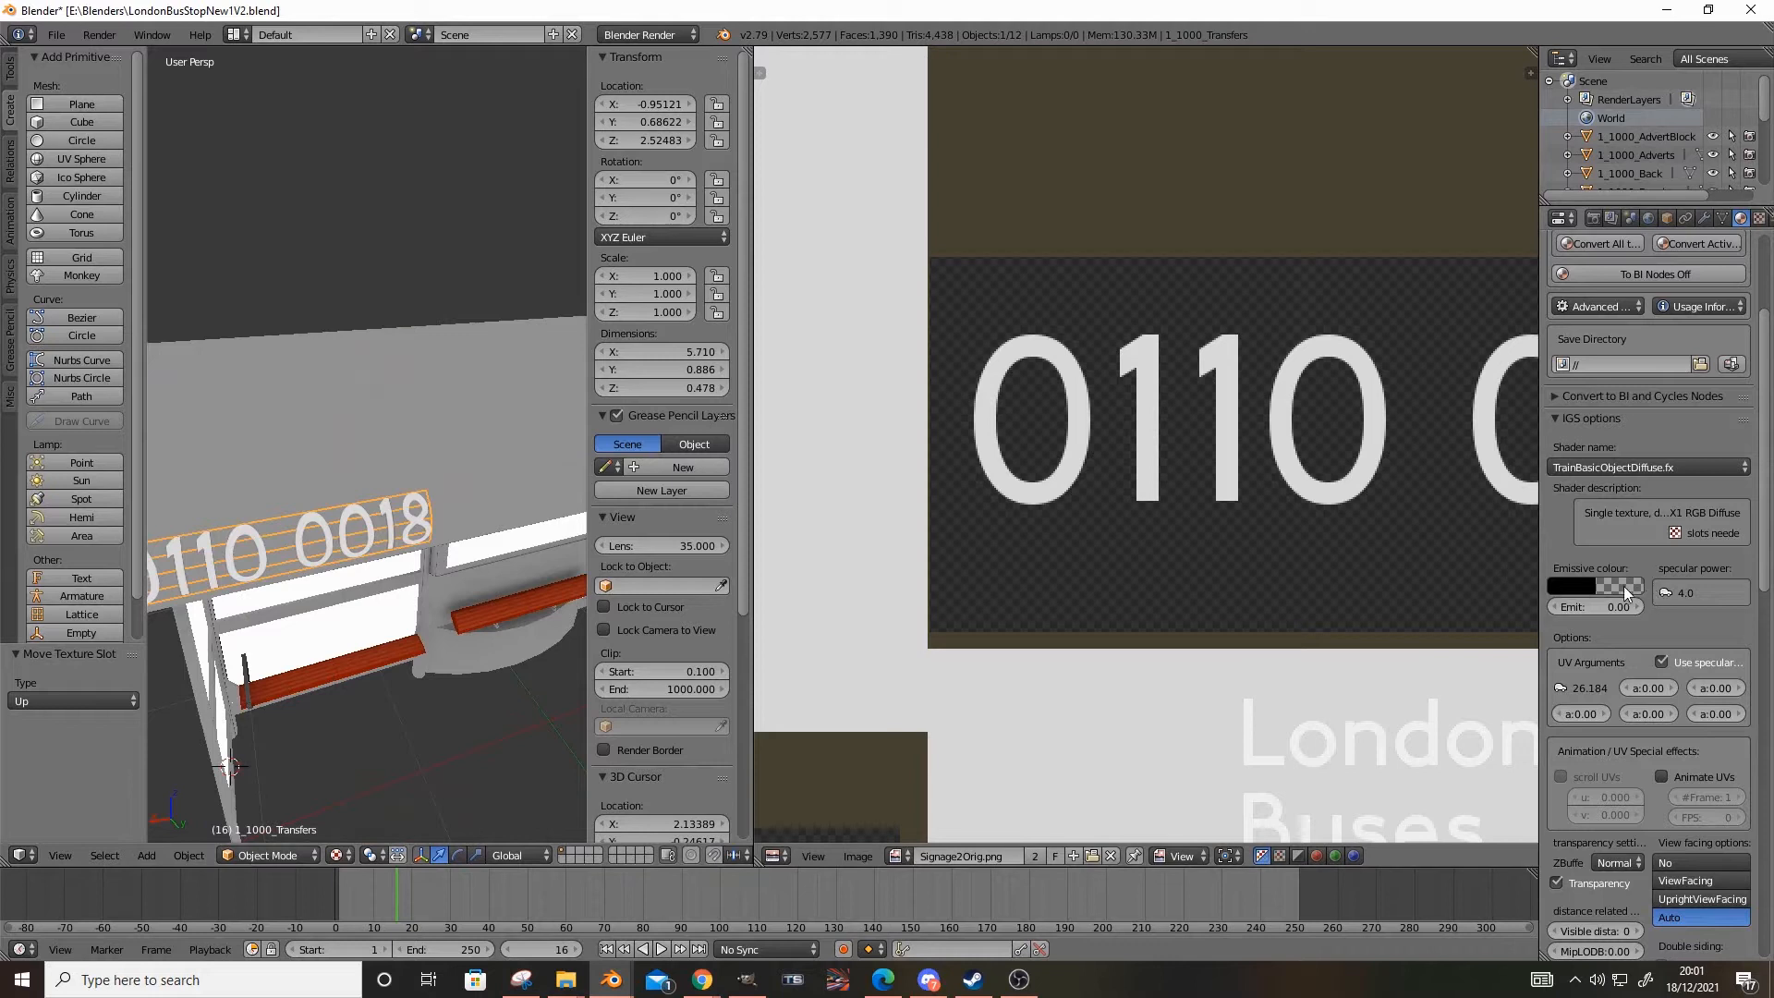
{"action": "mouse_move", "coordinate": [305, 565]}
{"action": "middle_mouse_down"}
{"action": "mouse_move", "coordinate": [269, 563]}
{"action": "mouse_move", "coordinate": [295, 552]}
{"action": "middle_mouse_up"}
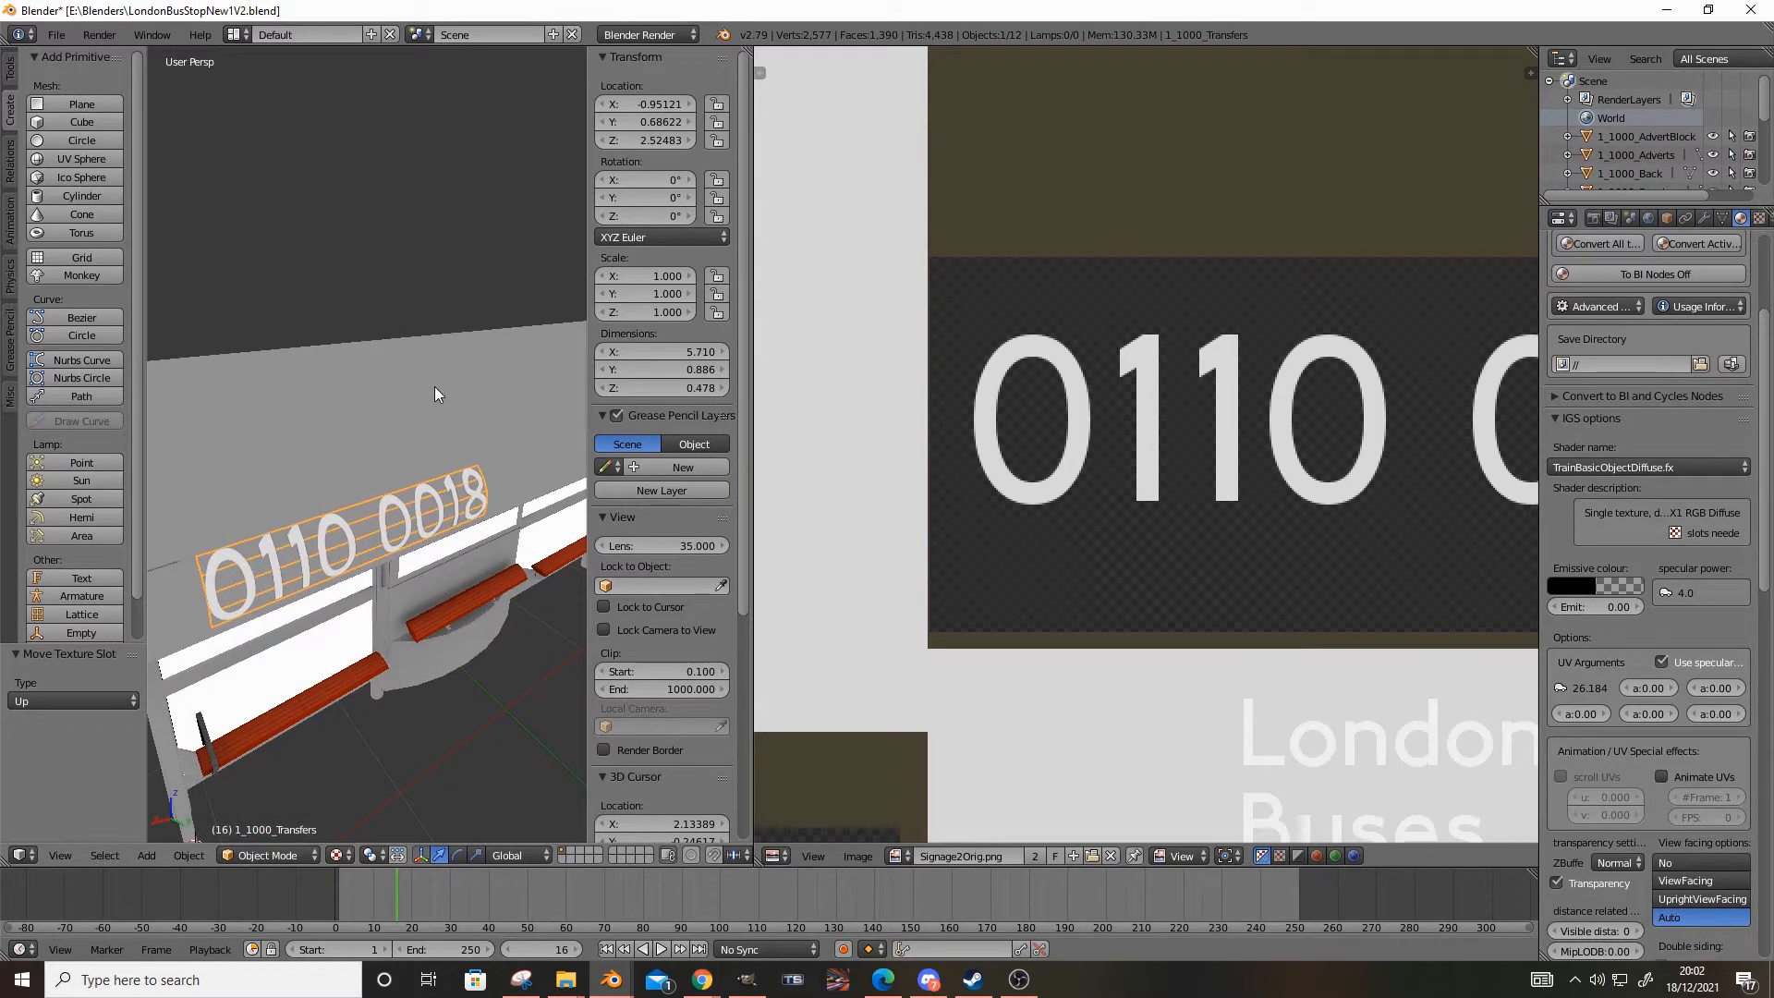
Bring up the UV map list of the transfers mesh and enter Edit Mode on the object
{"action": "scroll", "coordinate": [1725, 669], "scroll_direction": "up", "scroll_amount": 5}
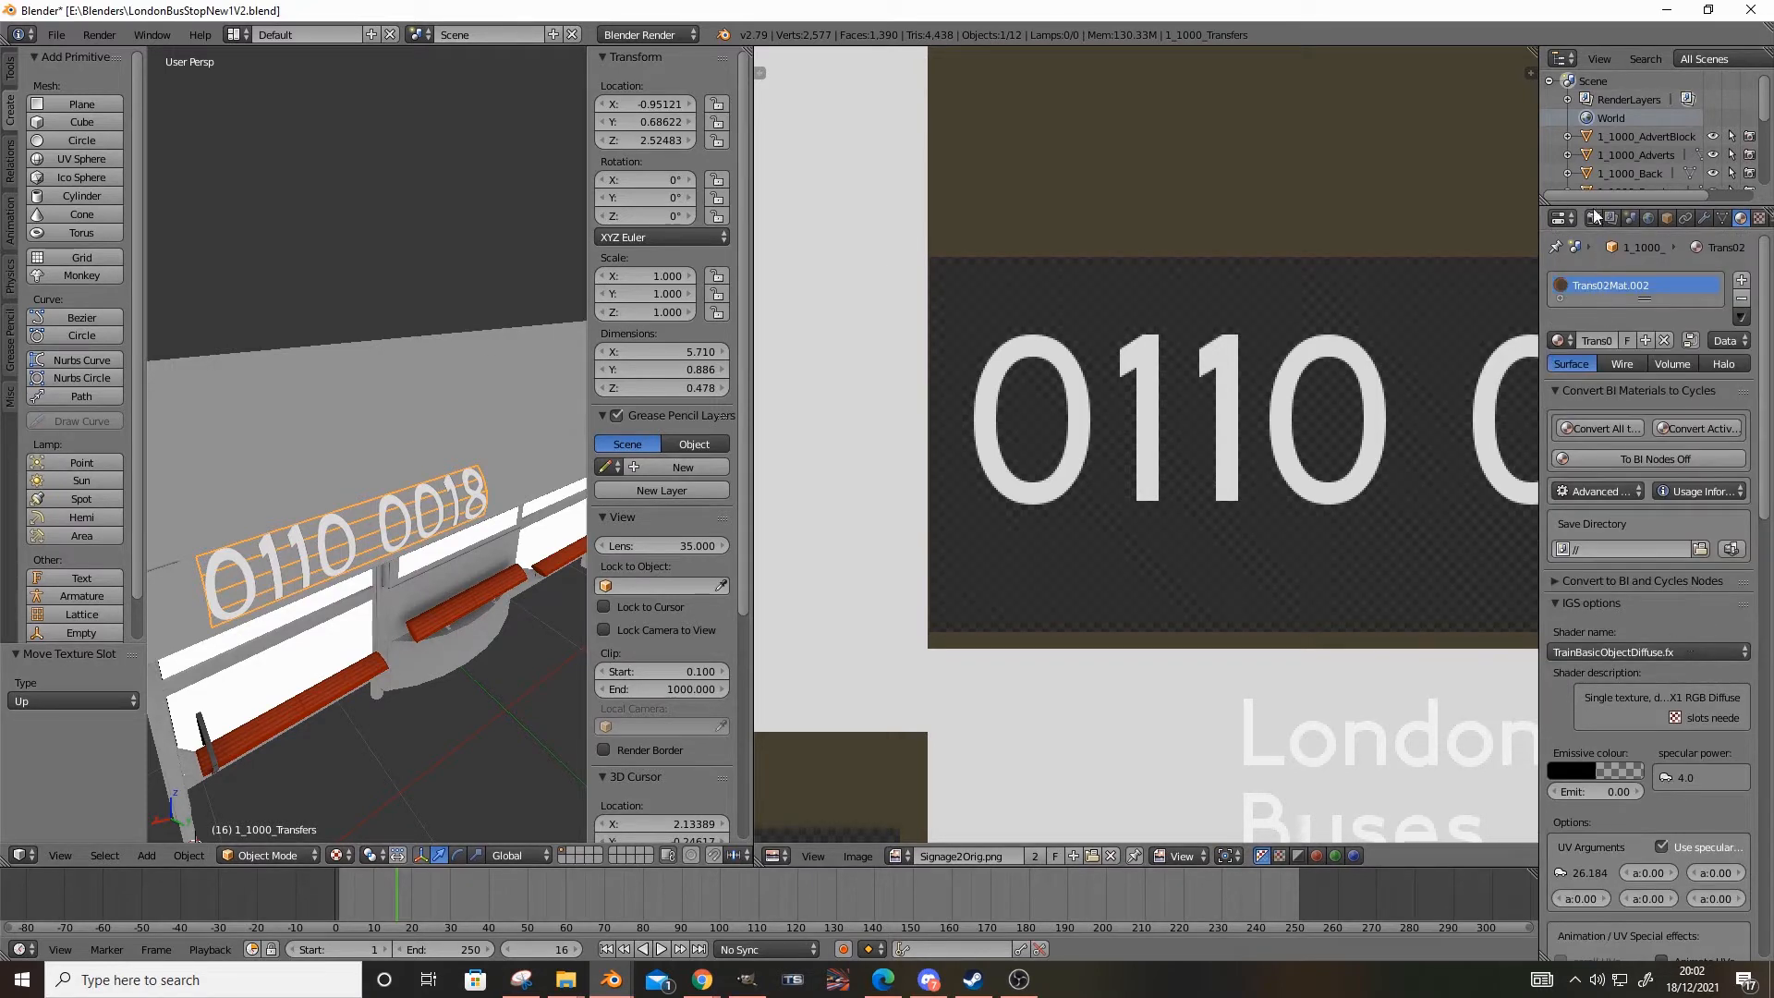
{"action": "left_click", "coordinate": [1759, 218]}
{"action": "scroll", "coordinate": [1706, 730], "scroll_direction": "down", "scroll_amount": 4}
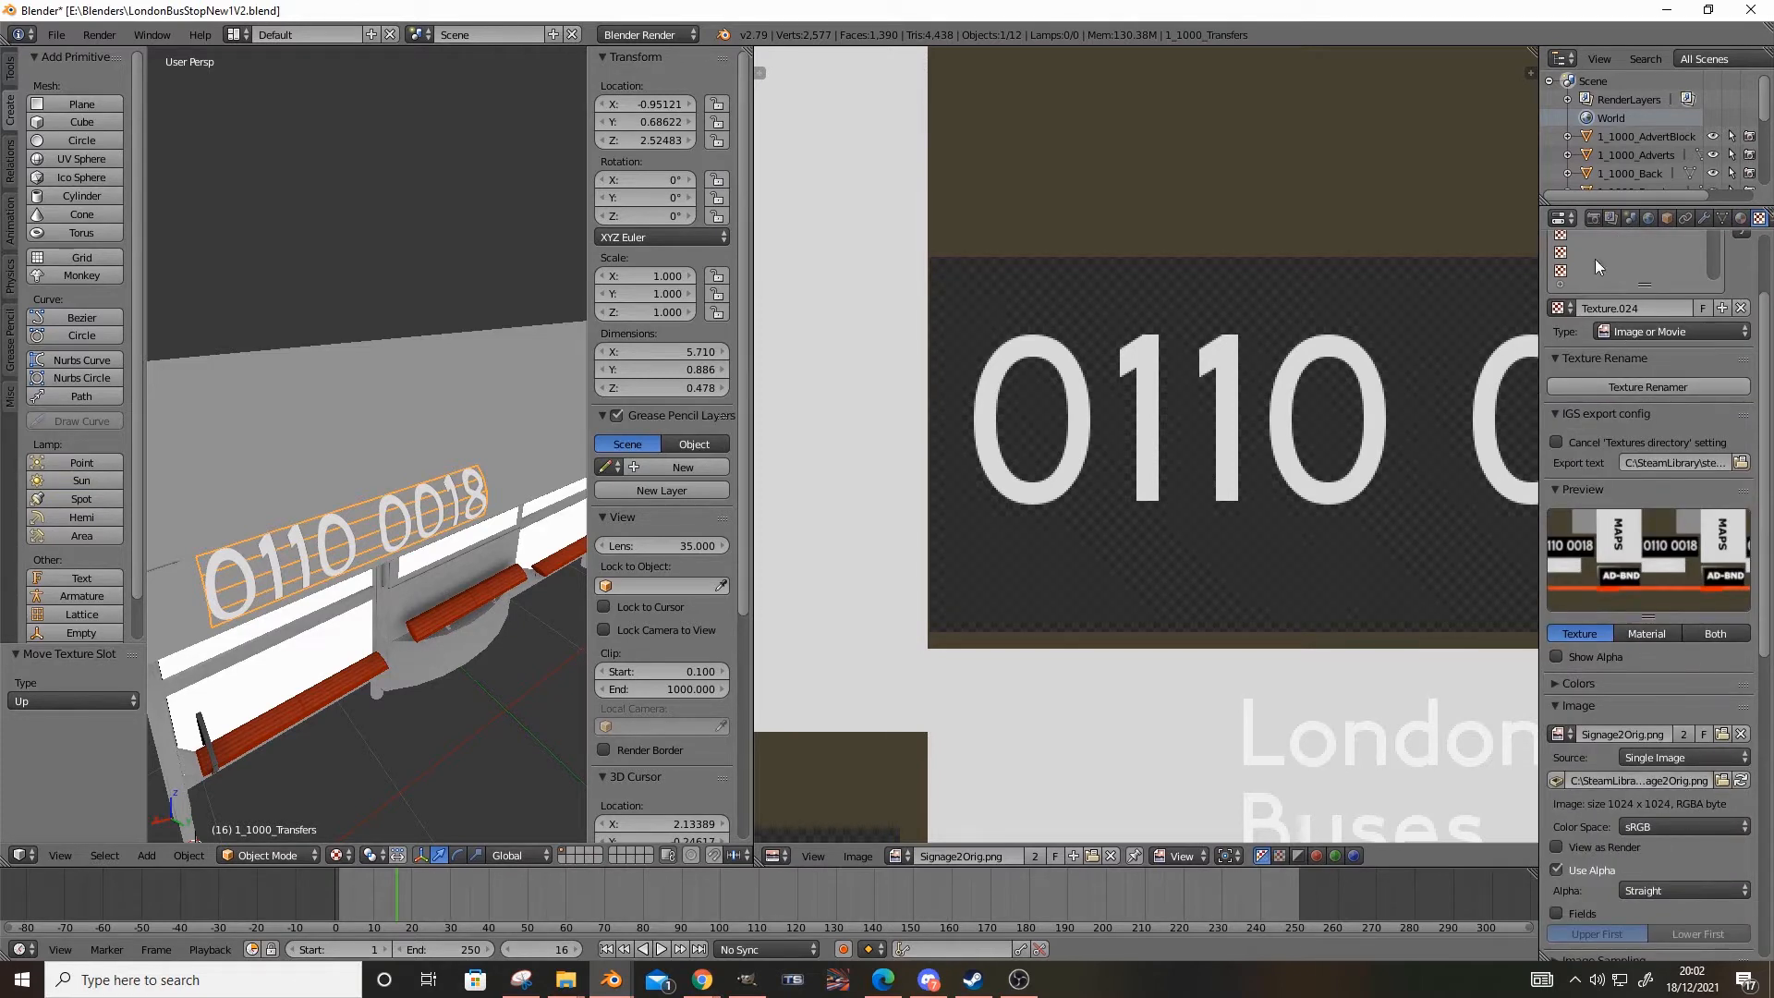
{"action": "left_click", "coordinate": [1588, 218]}
{"action": "scroll", "coordinate": [1654, 307], "scroll_direction": "down", "scroll_amount": 2}
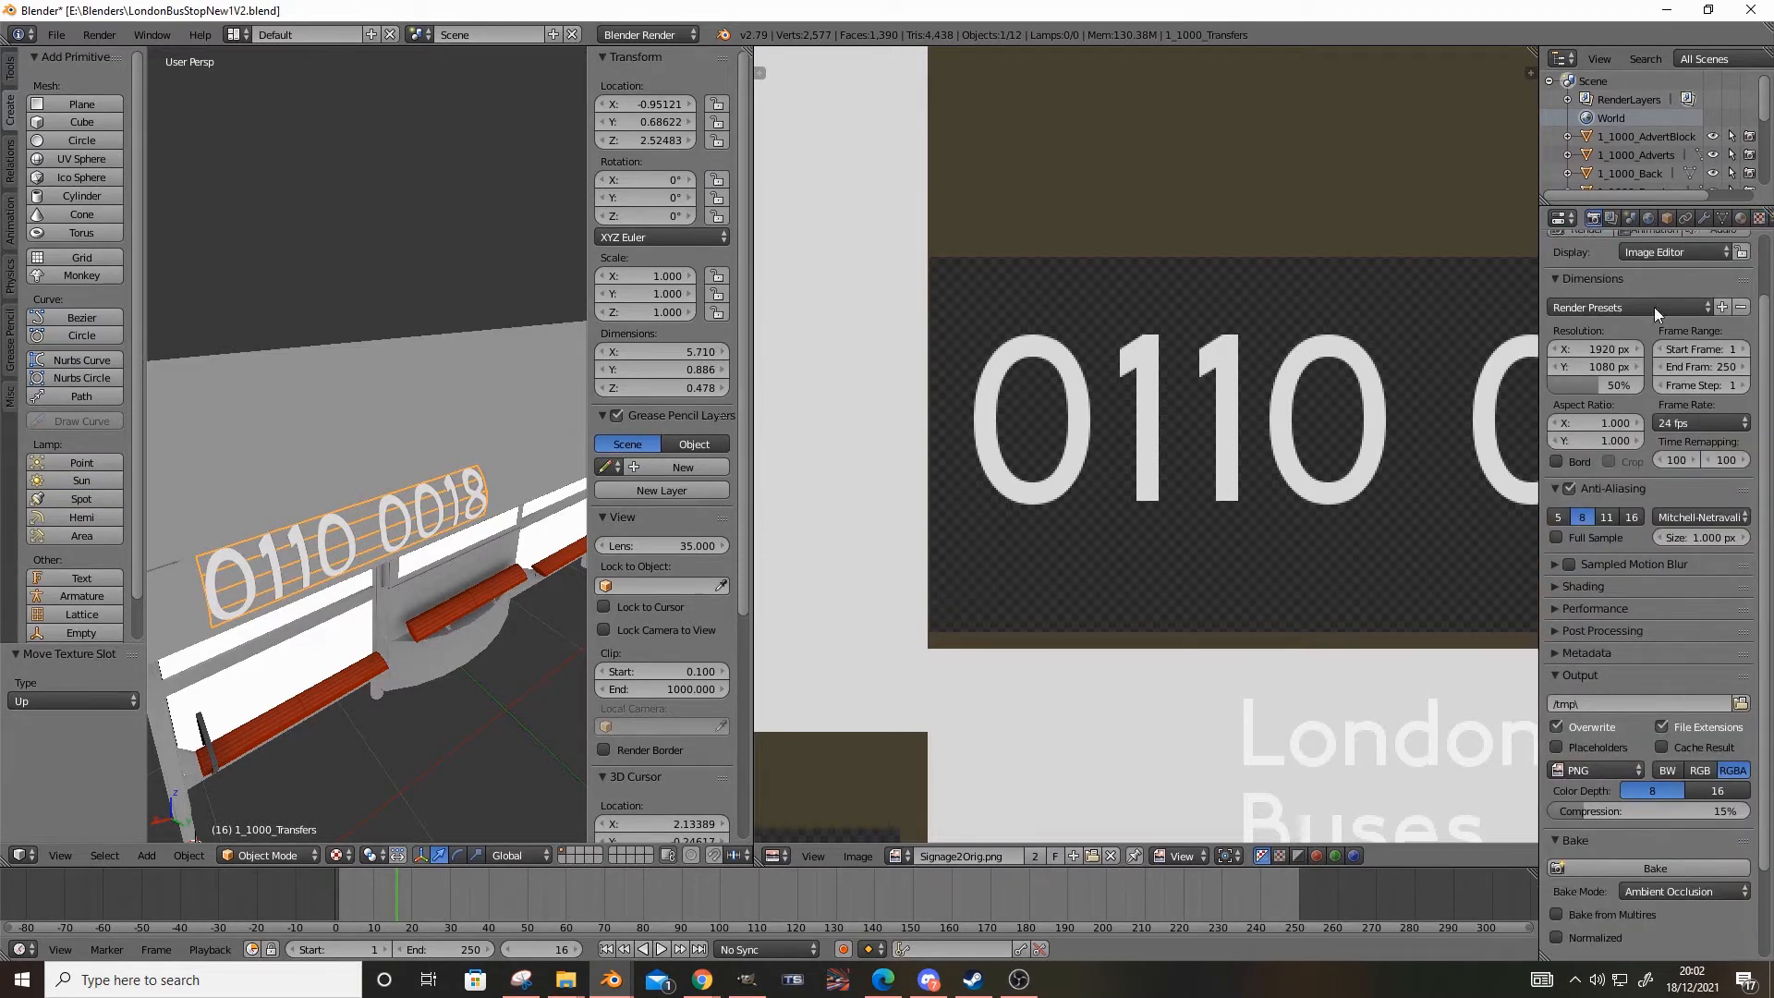
{"action": "left_click", "coordinate": [1720, 221]}
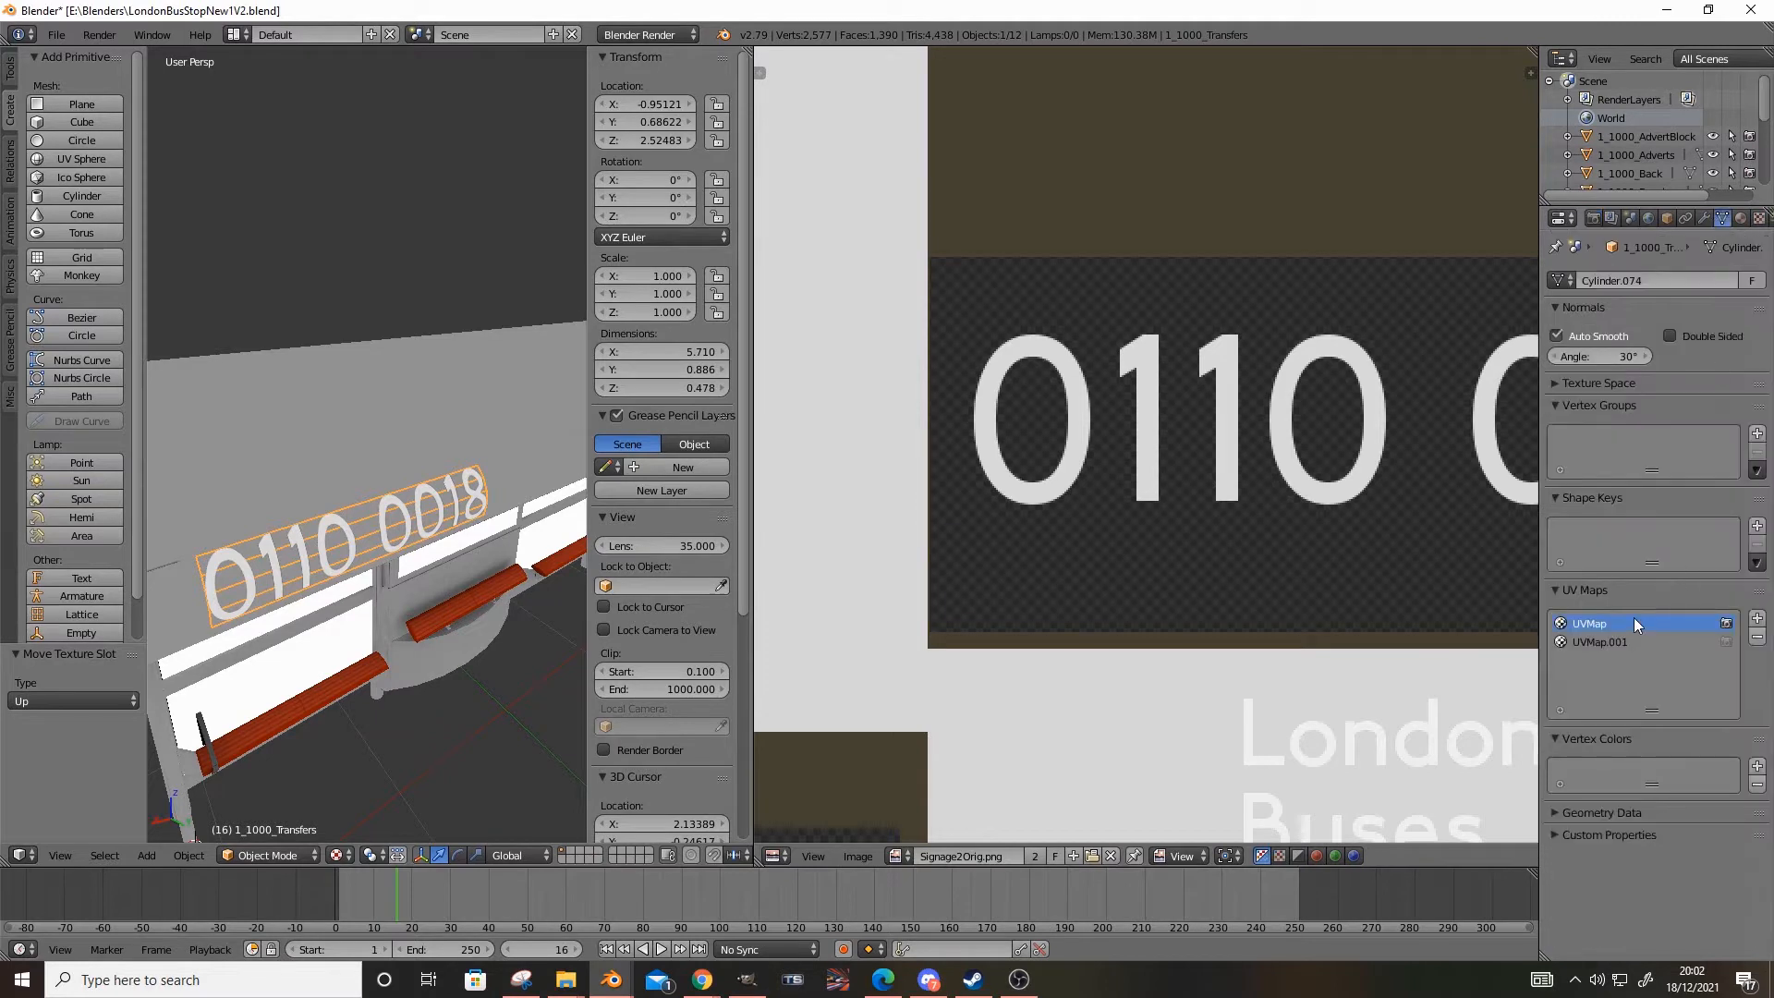
{"action": "left_click", "coordinate": [268, 854]}
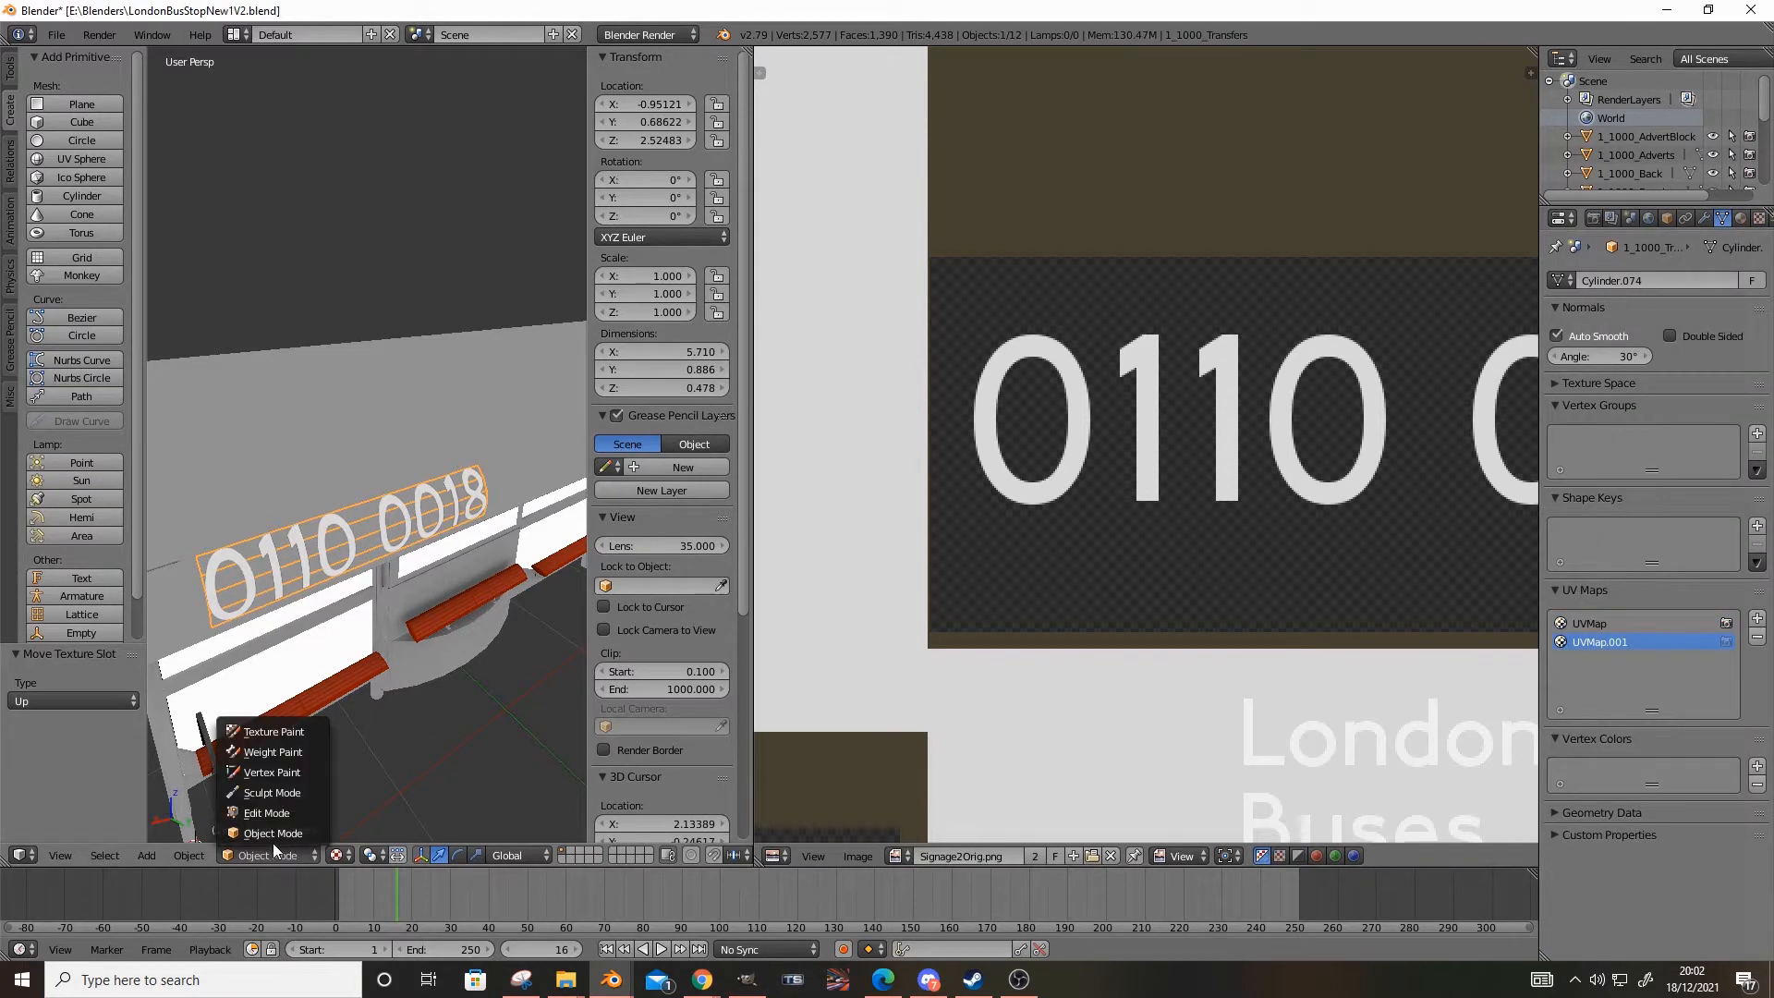
{"action": "left_click", "coordinate": [268, 822]}
Compare the transfers' UVMap and UVMap.001 layouts over the signage texture, checking the AD-BND lettering
{"action": "left_click", "coordinate": [1630, 623]}
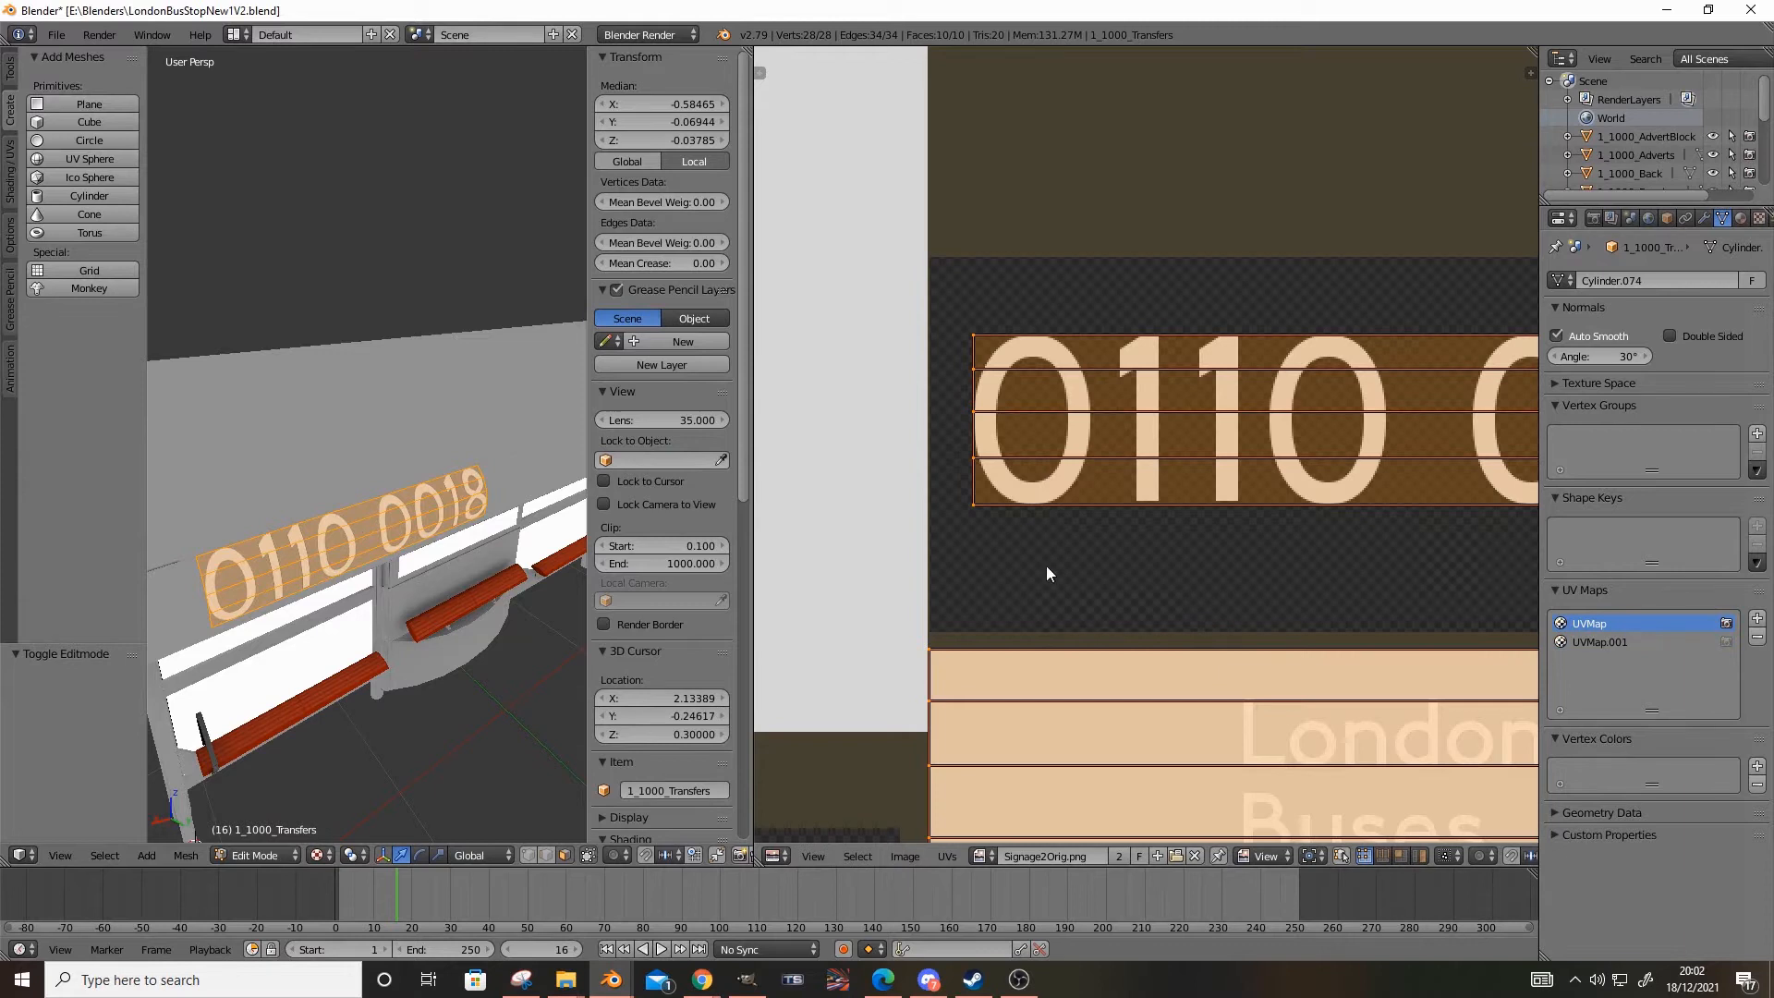
{"action": "scroll", "coordinate": [1046, 568], "scroll_direction": "down", "scroll_amount": 5}
{"action": "left_click", "coordinate": [1618, 637]}
{"action": "scroll", "coordinate": [1035, 534], "scroll_direction": "up", "scroll_amount": 3}
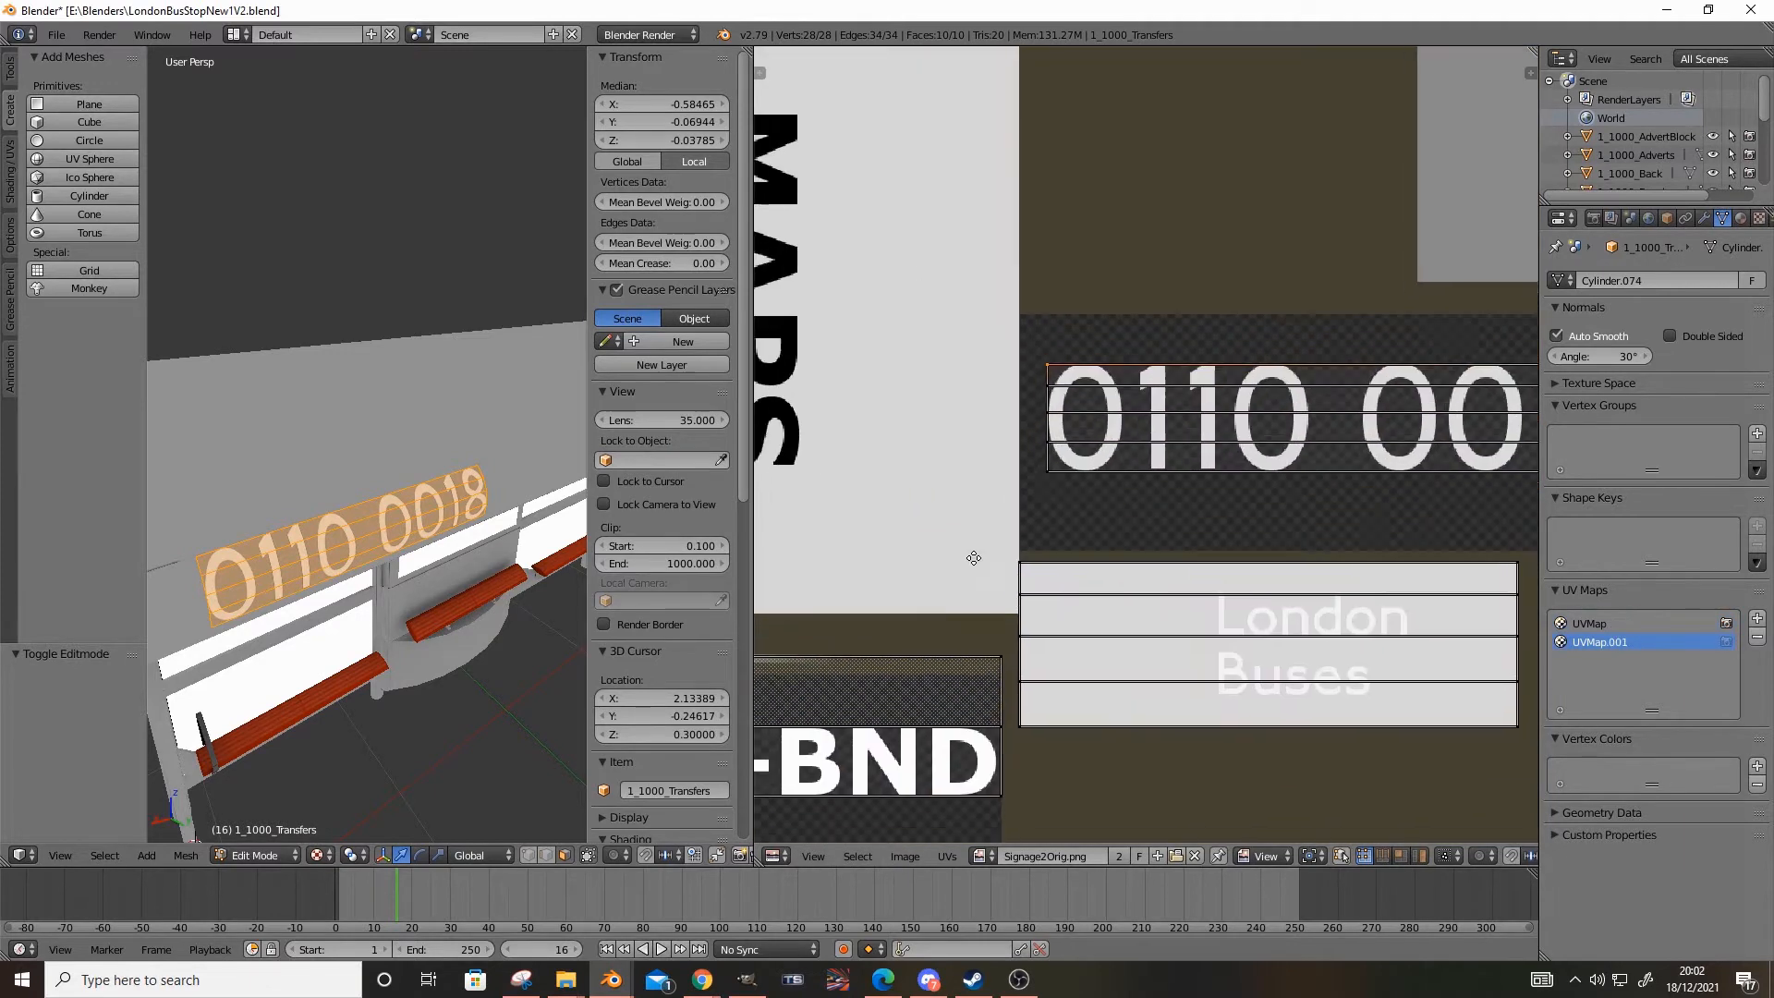
{"action": "middle_click_drag", "start_coordinate": [1033, 540], "coordinate": [1186, 395]}
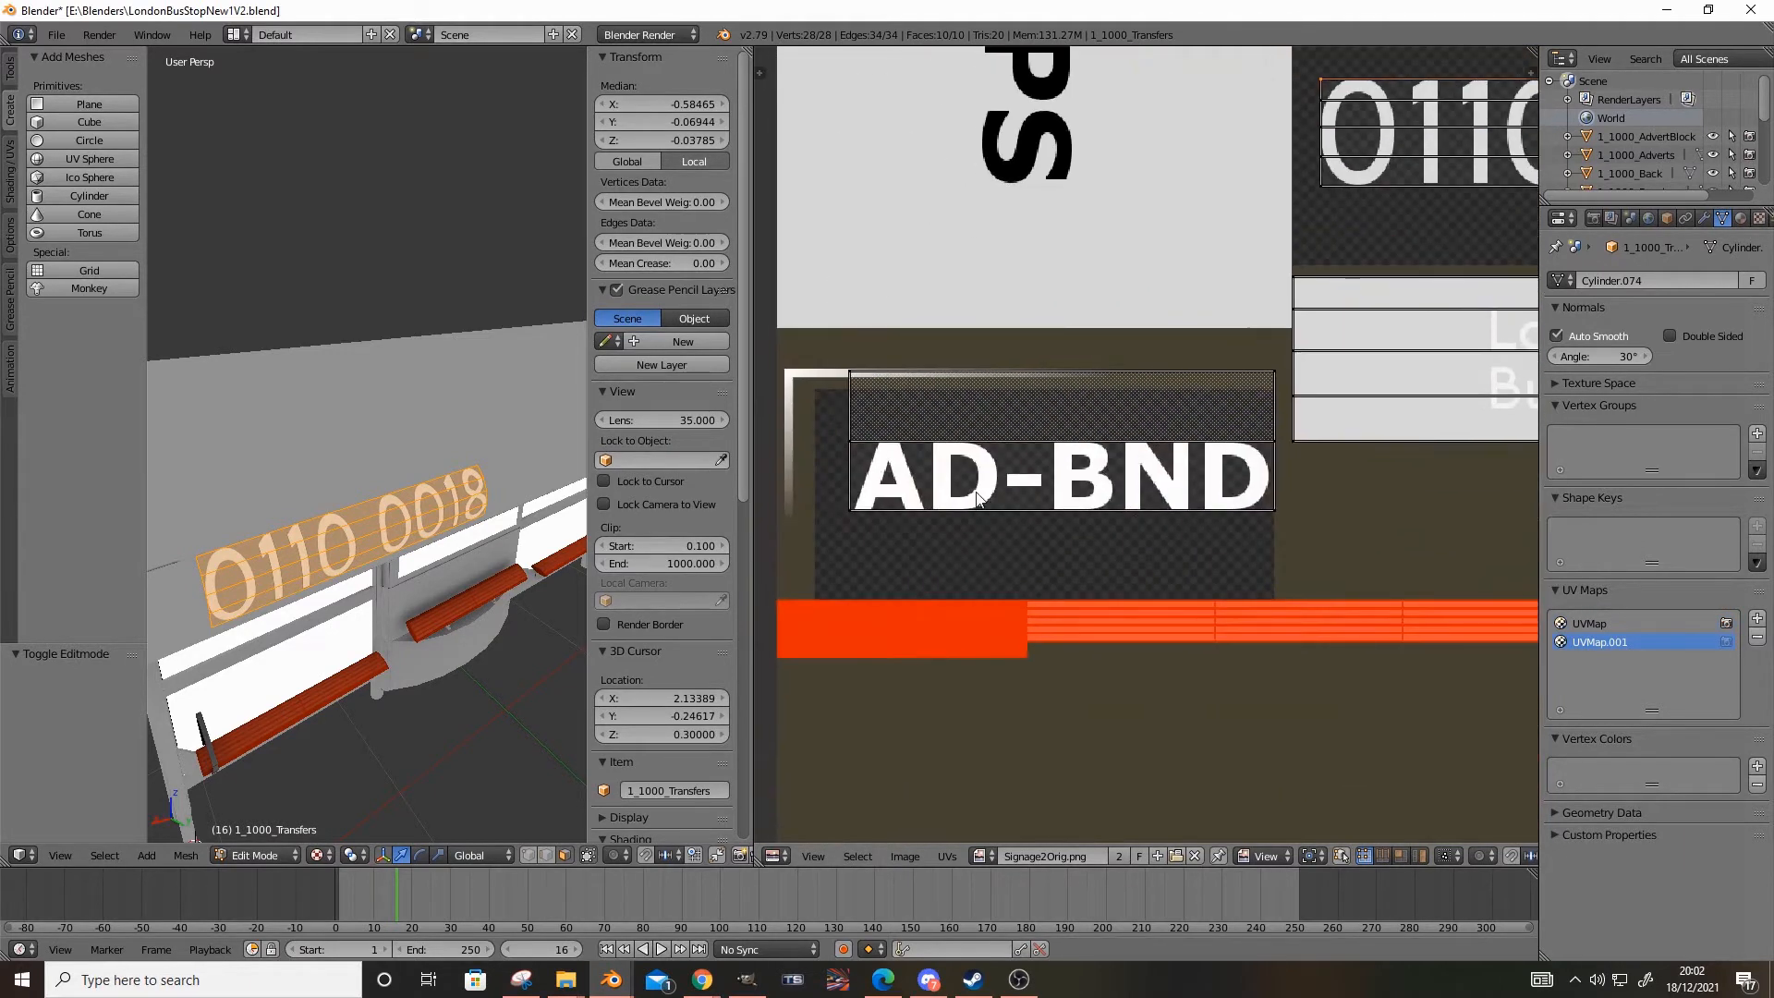
{"action": "left_click", "coordinate": [1612, 627]}
{"action": "middle_click_drag", "start_coordinate": [324, 458], "coordinate": [248, 410]}
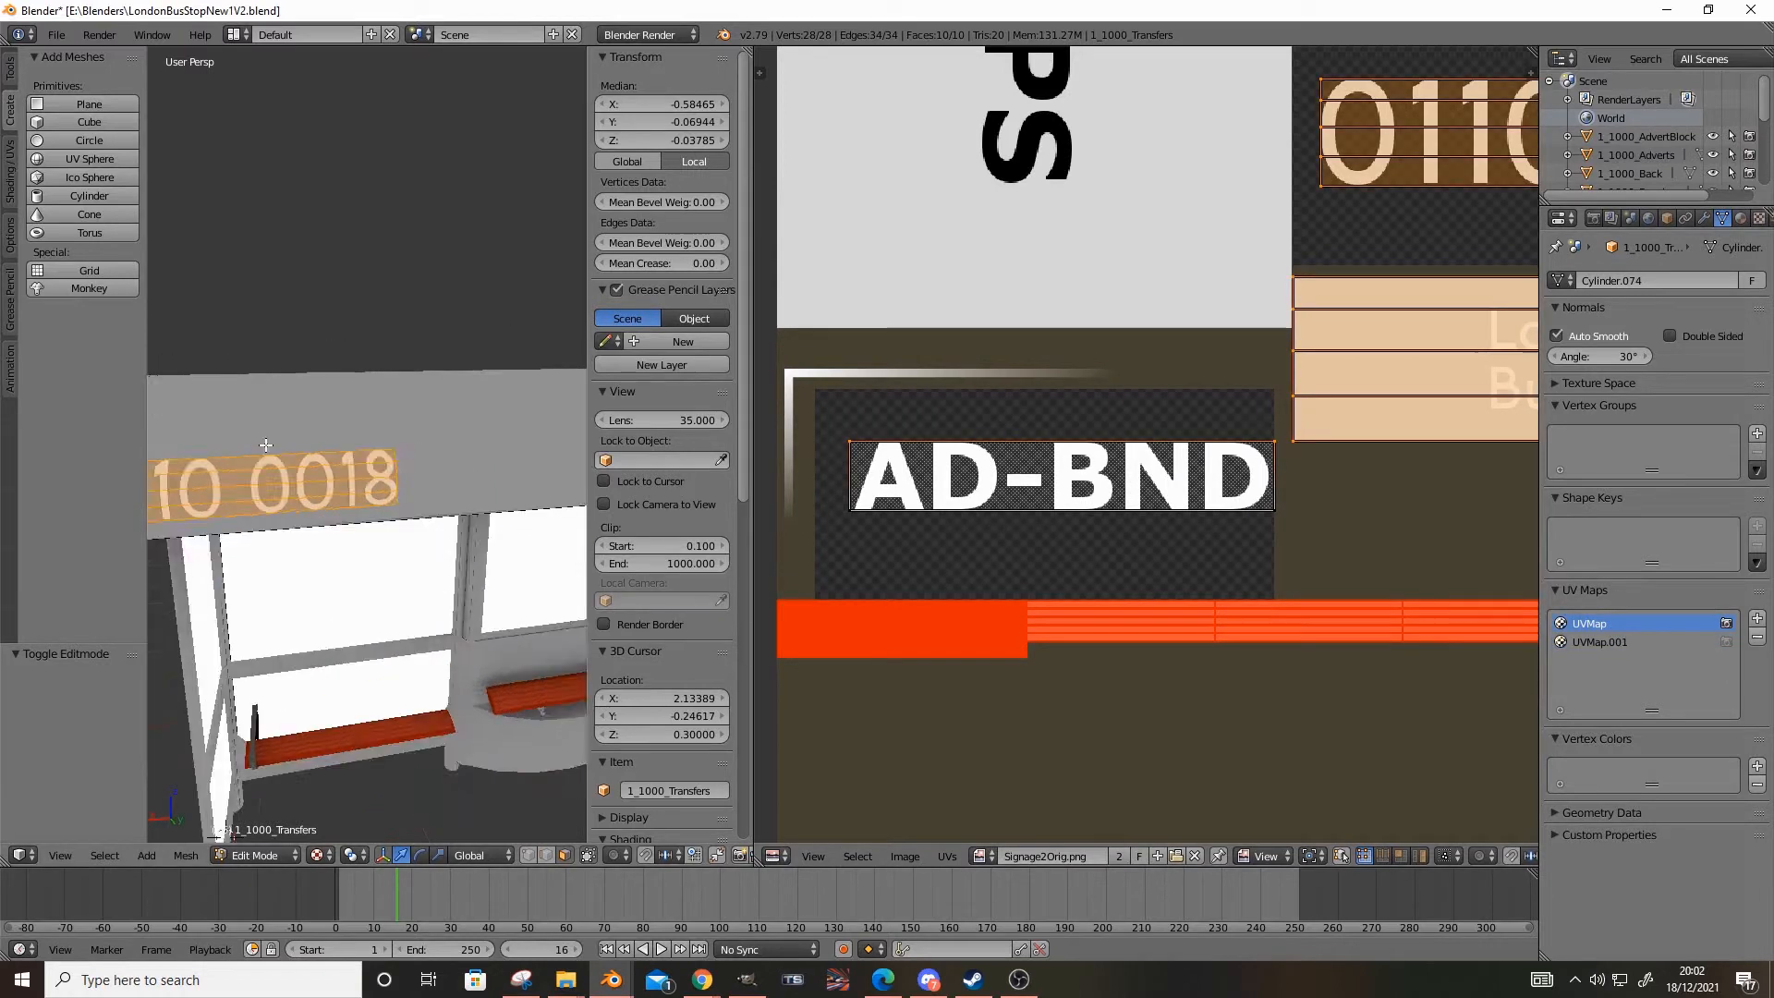
{"action": "scroll", "coordinate": [325, 444], "scroll_direction": "down", "scroll_amount": 6}
{"action": "middle_click_drag", "start_coordinate": [555, 480], "coordinate": [398, 522], "text": "shift"}
{"action": "scroll", "coordinate": [496, 431], "scroll_direction": "up", "scroll_amount": 4}
{"action": "scroll", "coordinate": [483, 447], "scroll_direction": "up", "scroll_amount": 4}
Try moving one AD-BND UV island up about 0.065 along Y in UVMap, and undo the move
{"action": "right_click", "coordinate": [1280, 529]}
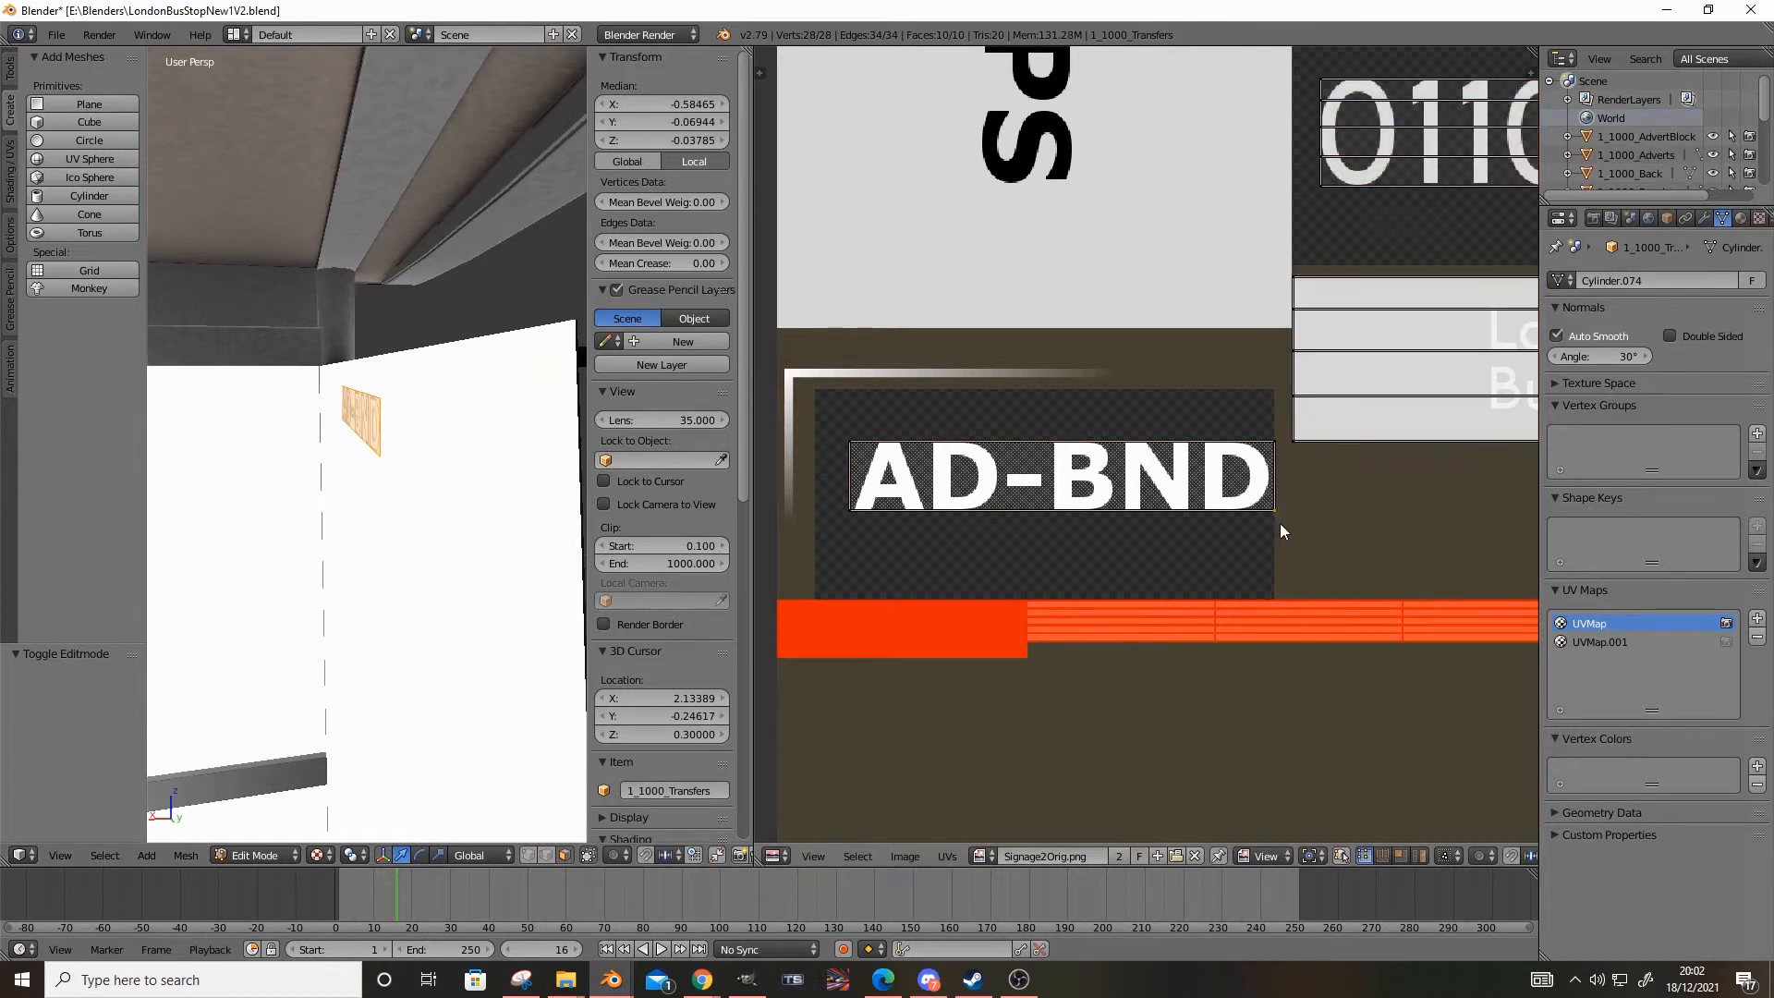
{"action": "key", "text": "g"}
{"action": "key", "text": "y"}
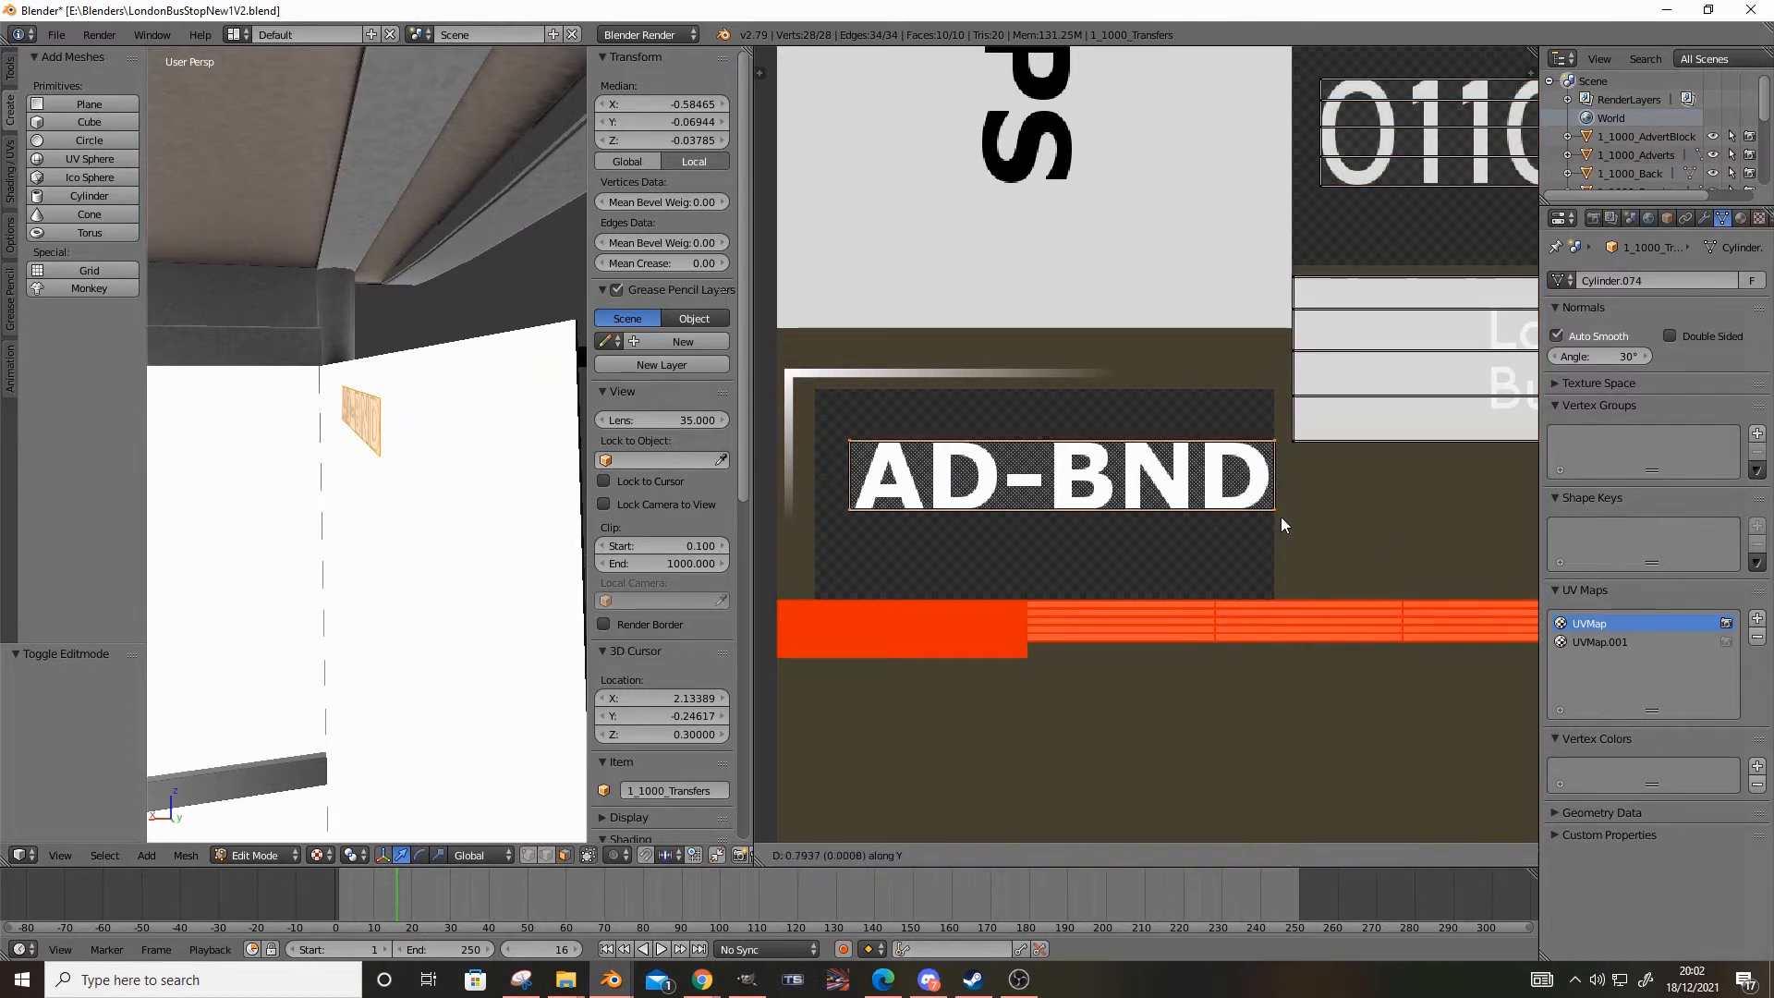
{"action": "left_click", "coordinate": [1314, 446]}
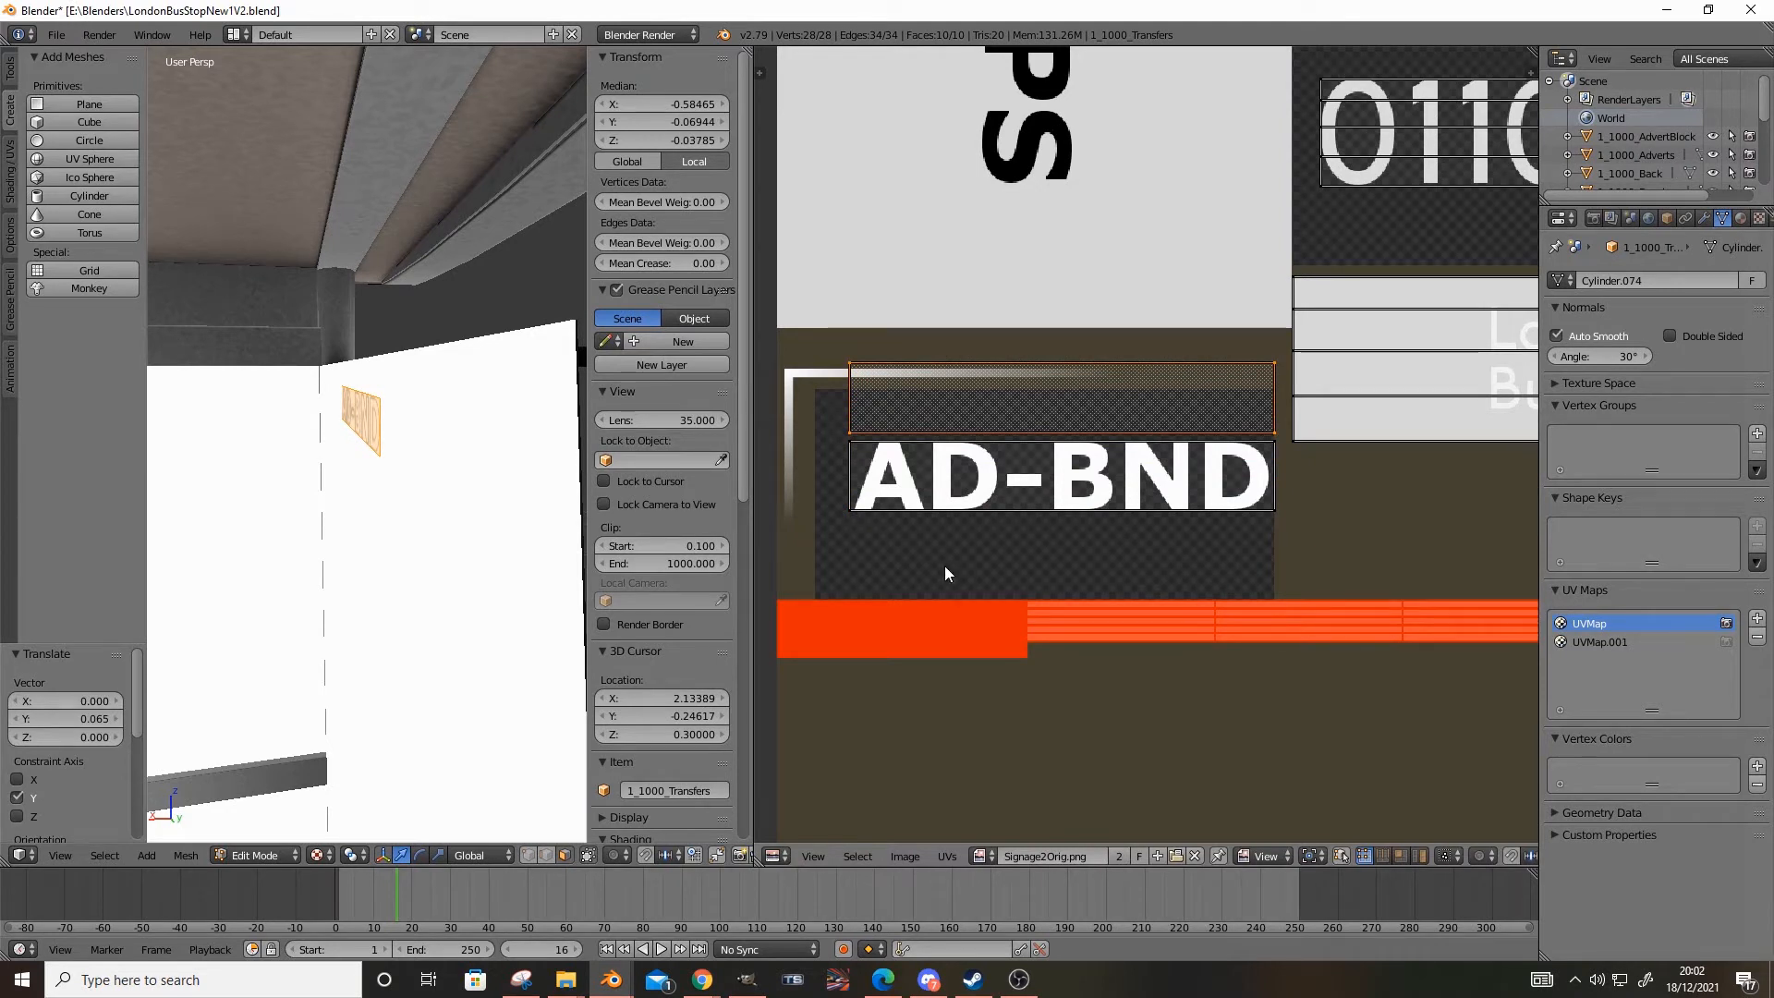
{"action": "key", "text": "ctrl+z"}
Make UVMap.001 active and create a new blank image for its layout
{"action": "left_click", "coordinate": [1606, 645]}
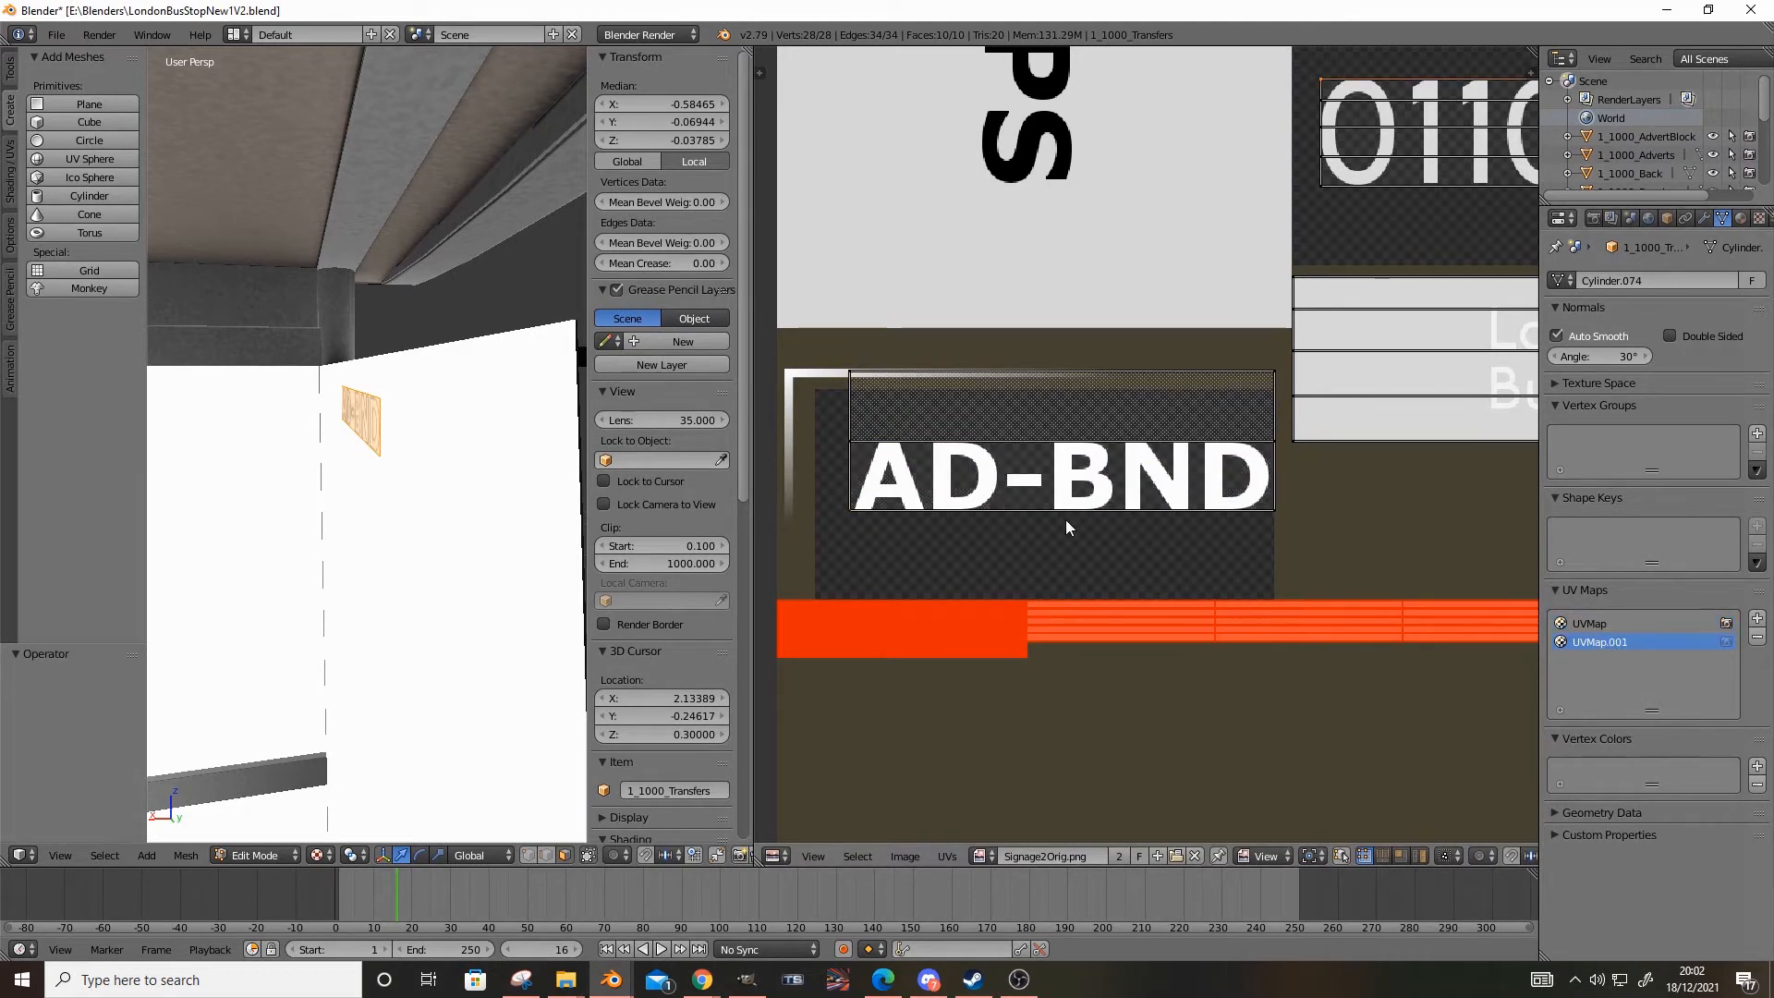
{"action": "scroll", "coordinate": [1087, 547], "scroll_direction": "down", "scroll_amount": 3}
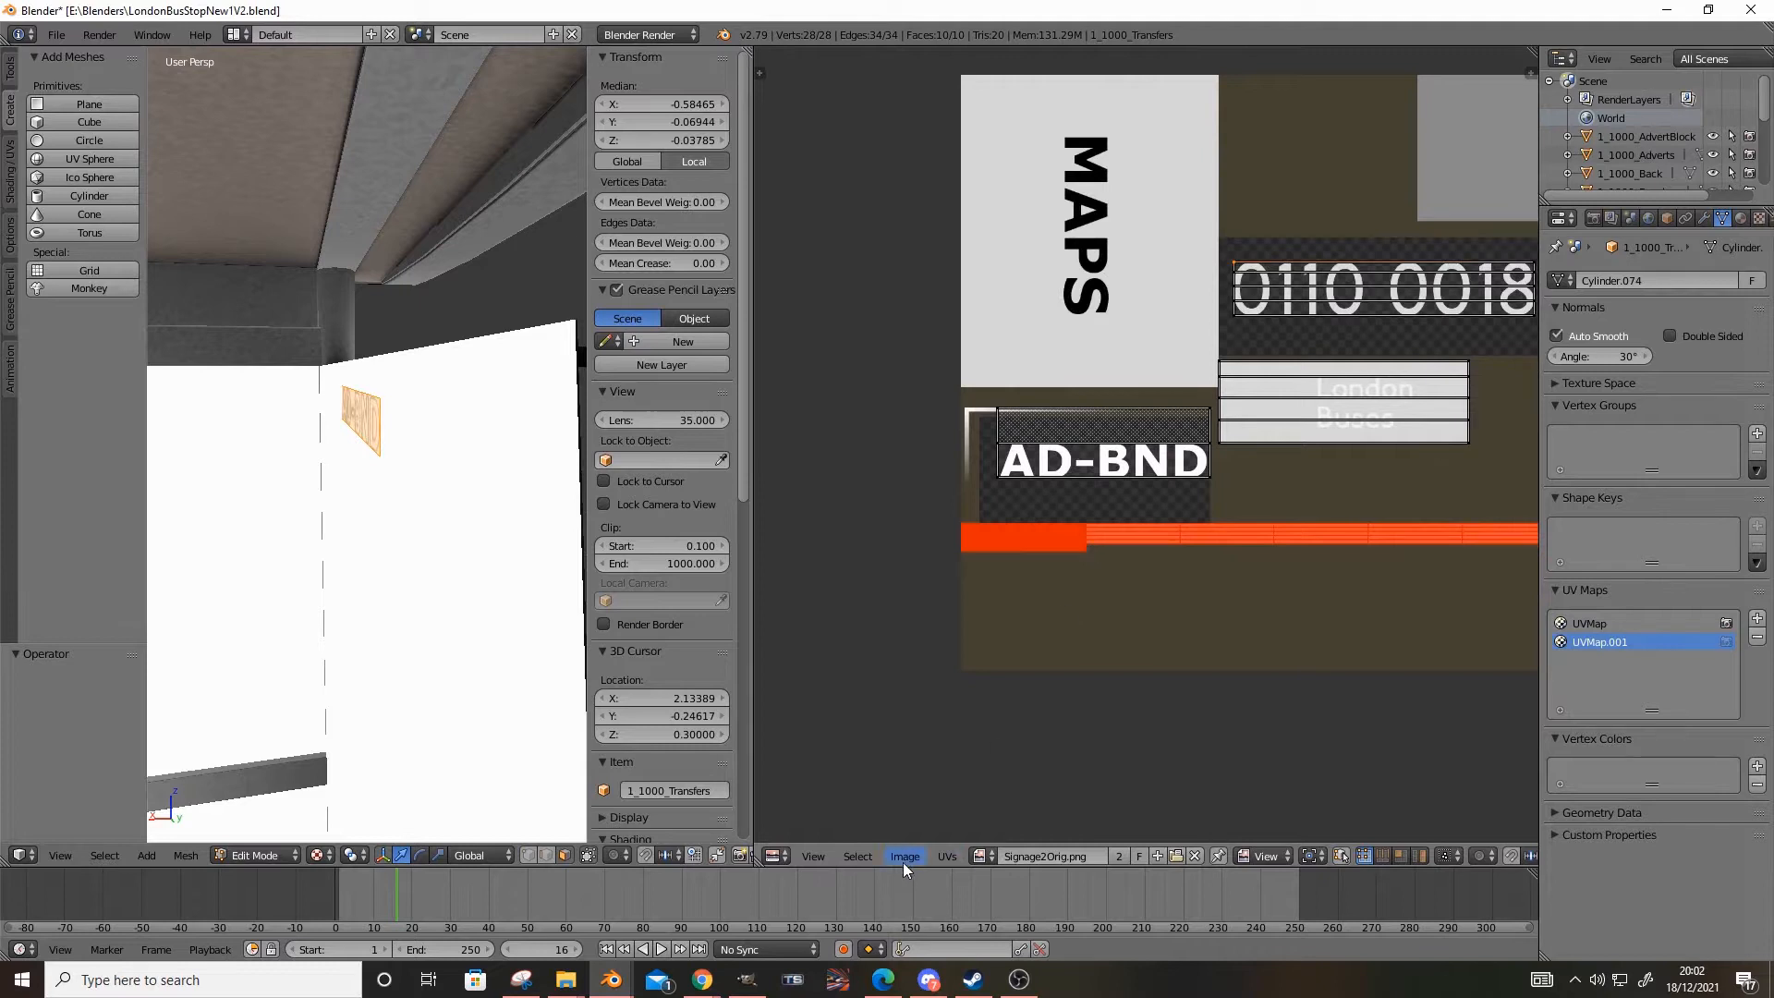
{"action": "left_click", "coordinate": [947, 856]}
{"action": "left_click", "coordinate": [933, 832]}
{"action": "left_click", "coordinate": [918, 913]}
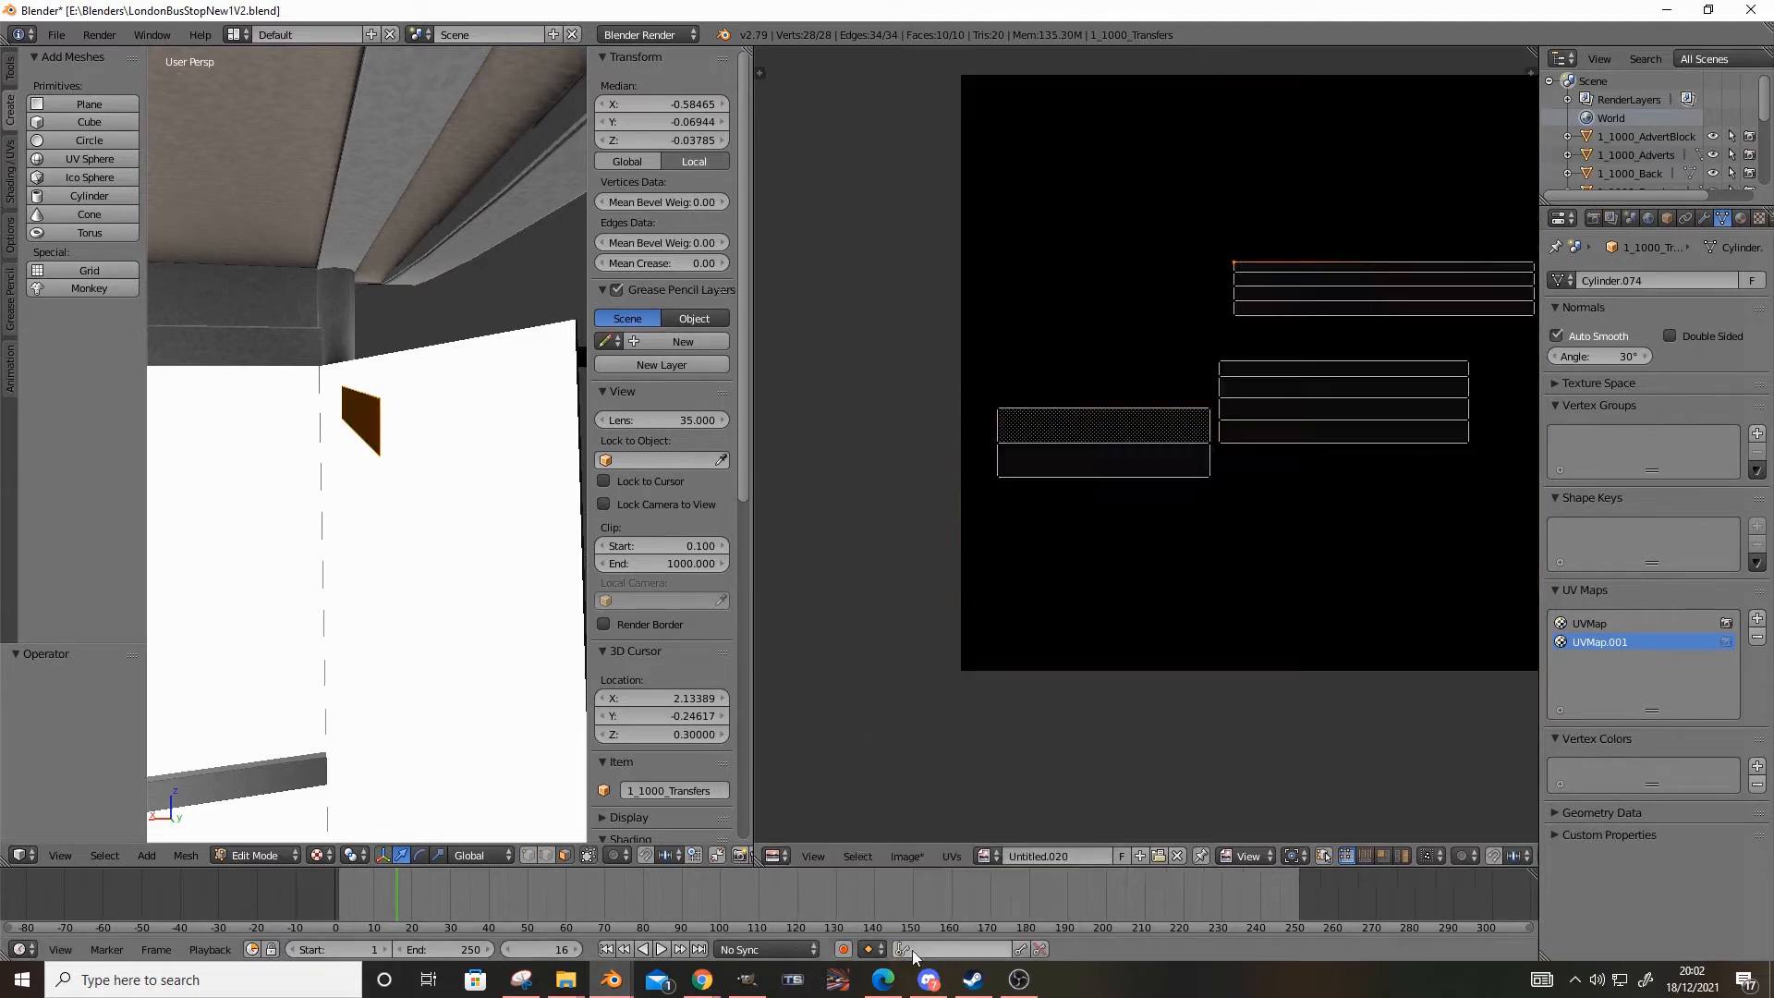
{"action": "scroll", "coordinate": [1078, 702], "scroll_direction": "down", "scroll_amount": 2}
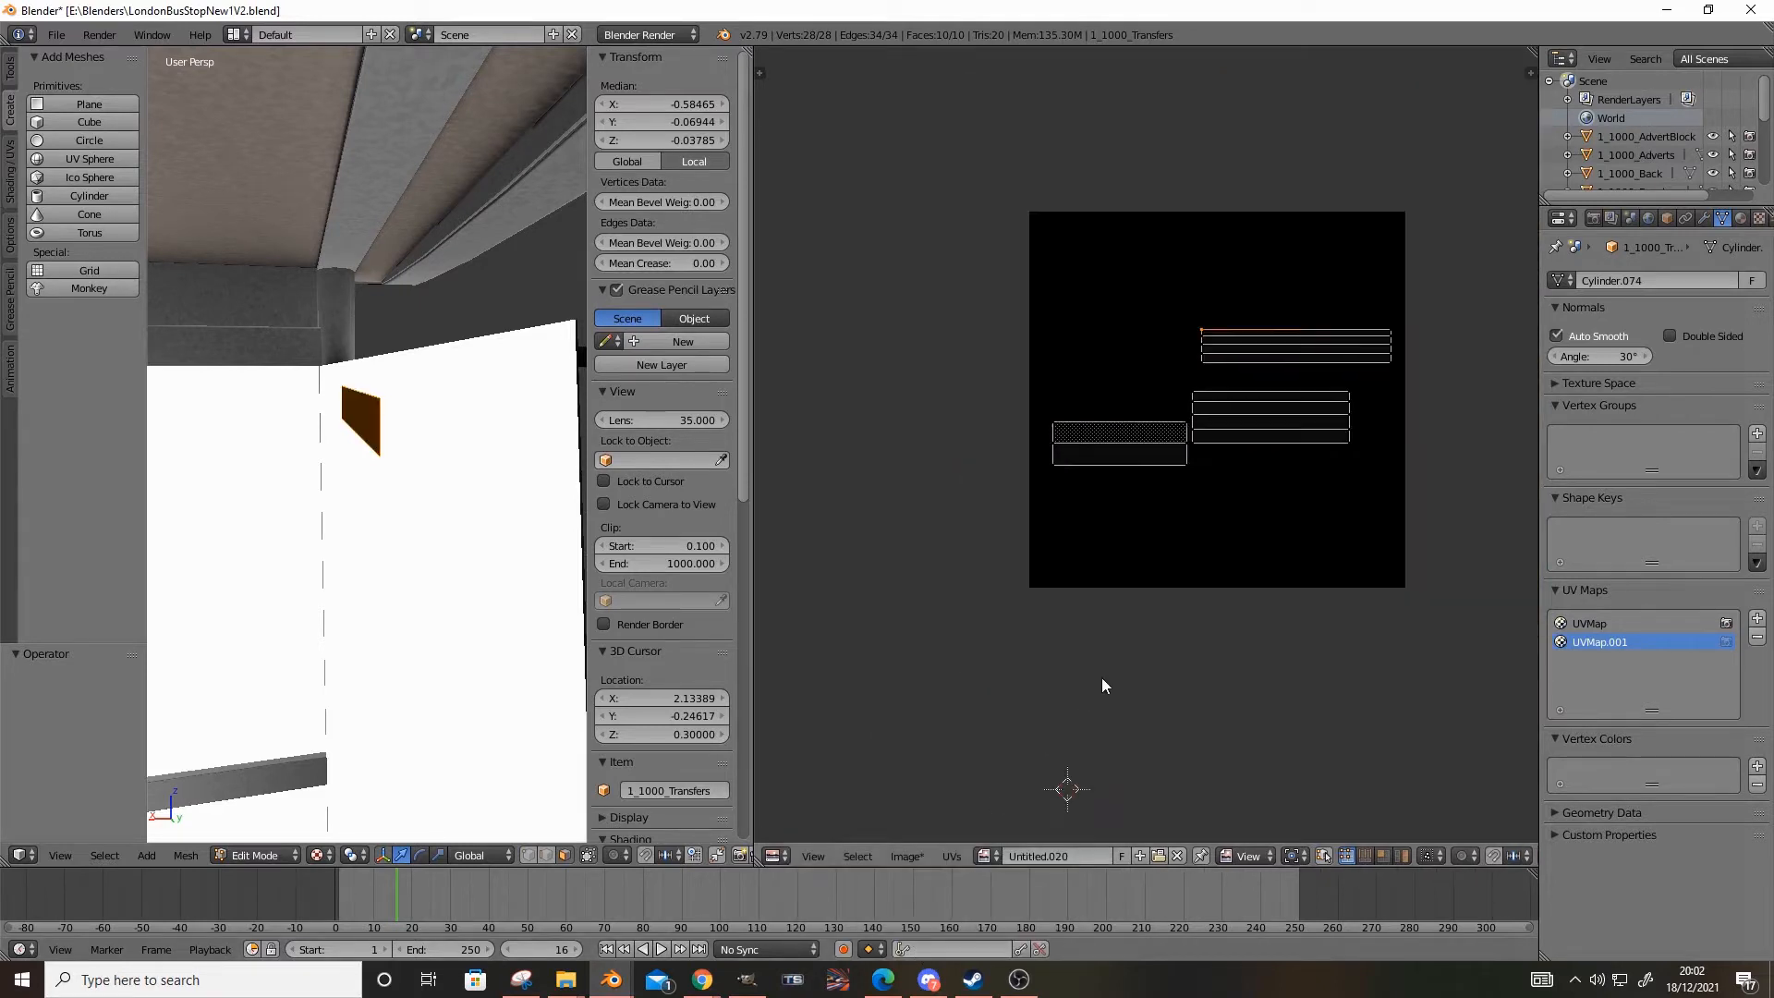
Compare the overlapping AD-BND islands in UVMap with their separated placement in UVMap.001
{"action": "left_click", "coordinate": [1638, 623]}
{"action": "scroll", "coordinate": [1262, 504], "scroll_direction": "up", "scroll_amount": 5}
{"action": "scroll", "coordinate": [1238, 485], "scroll_direction": "down", "scroll_amount": 2}
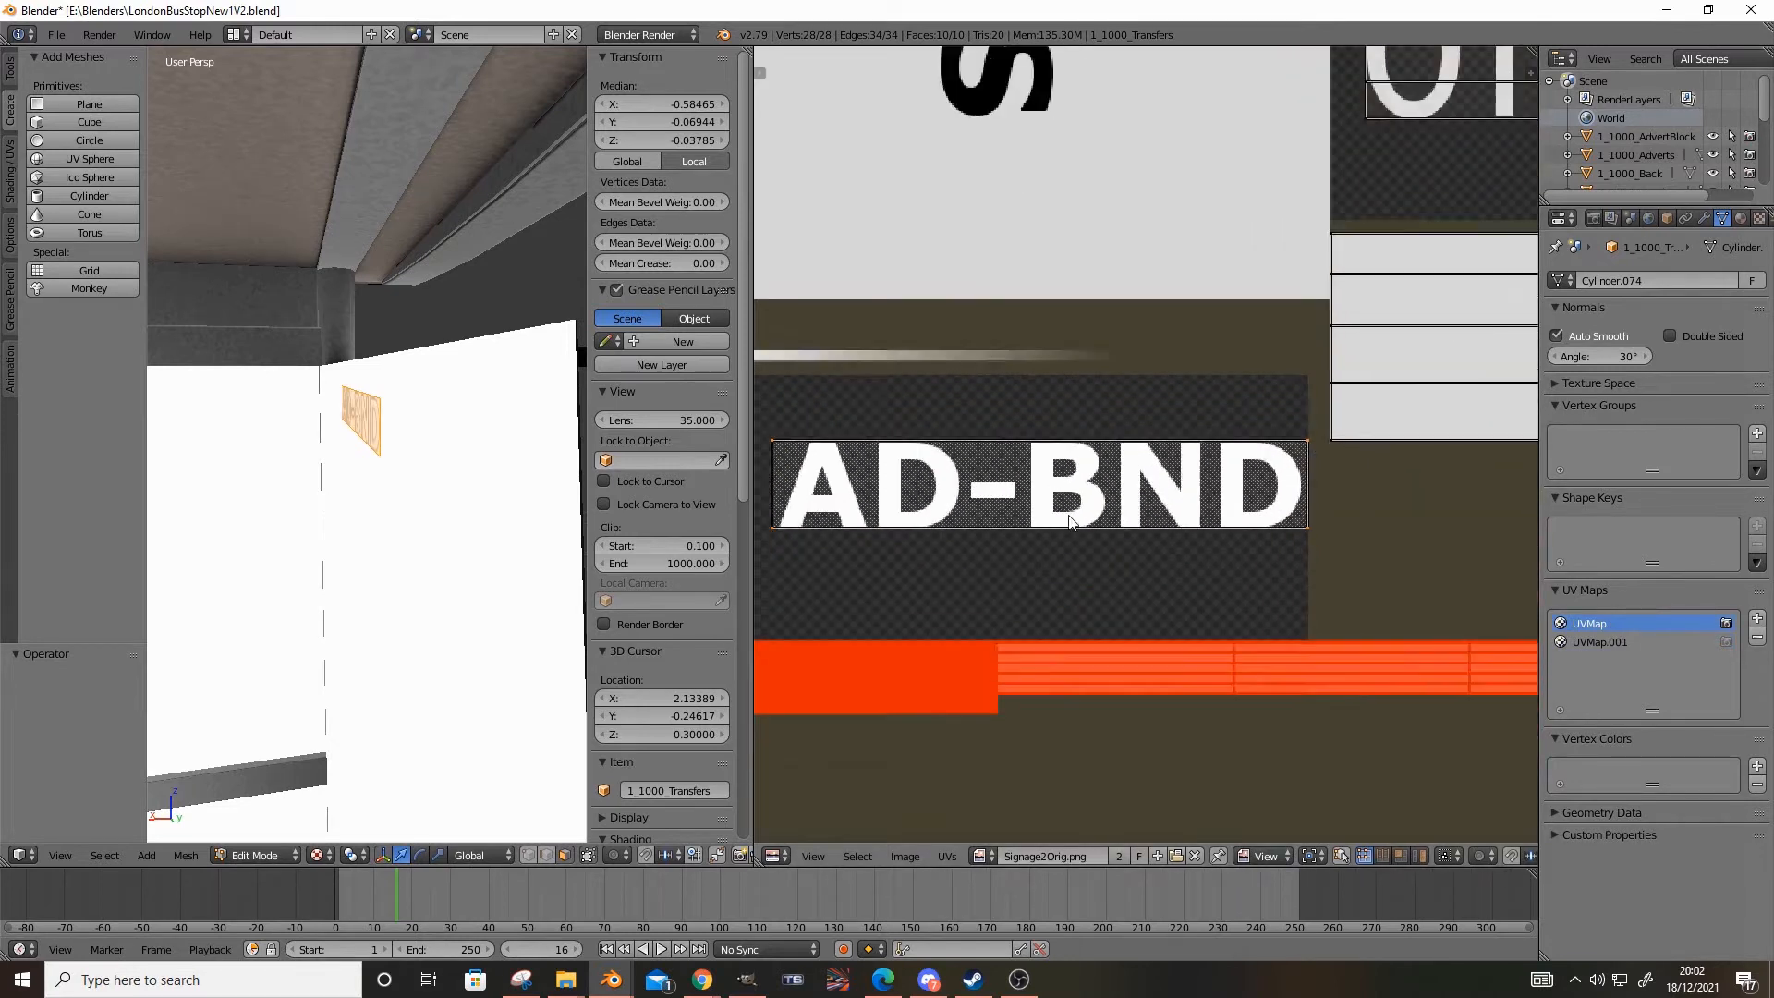
{"action": "scroll", "coordinate": [1166, 503], "scroll_direction": "up", "scroll_amount": 4}
{"action": "scroll", "coordinate": [1166, 504], "scroll_direction": "down", "scroll_amount": 4}
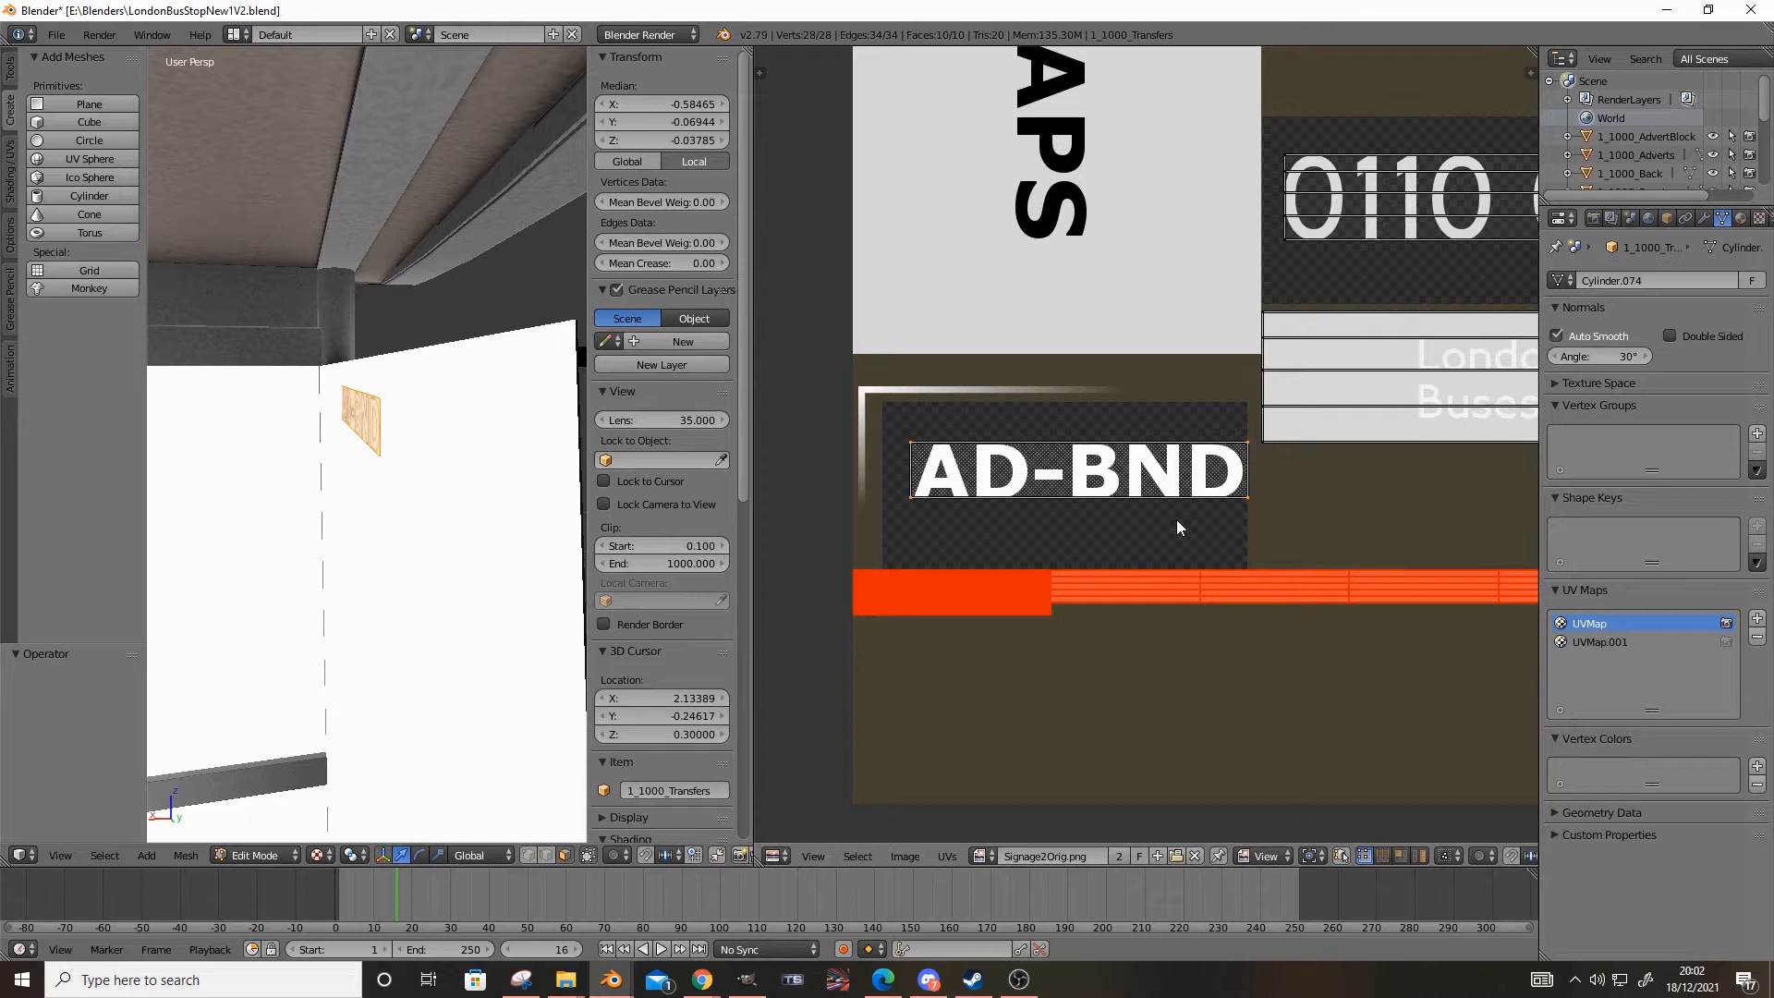
{"action": "left_click", "coordinate": [1585, 643]}
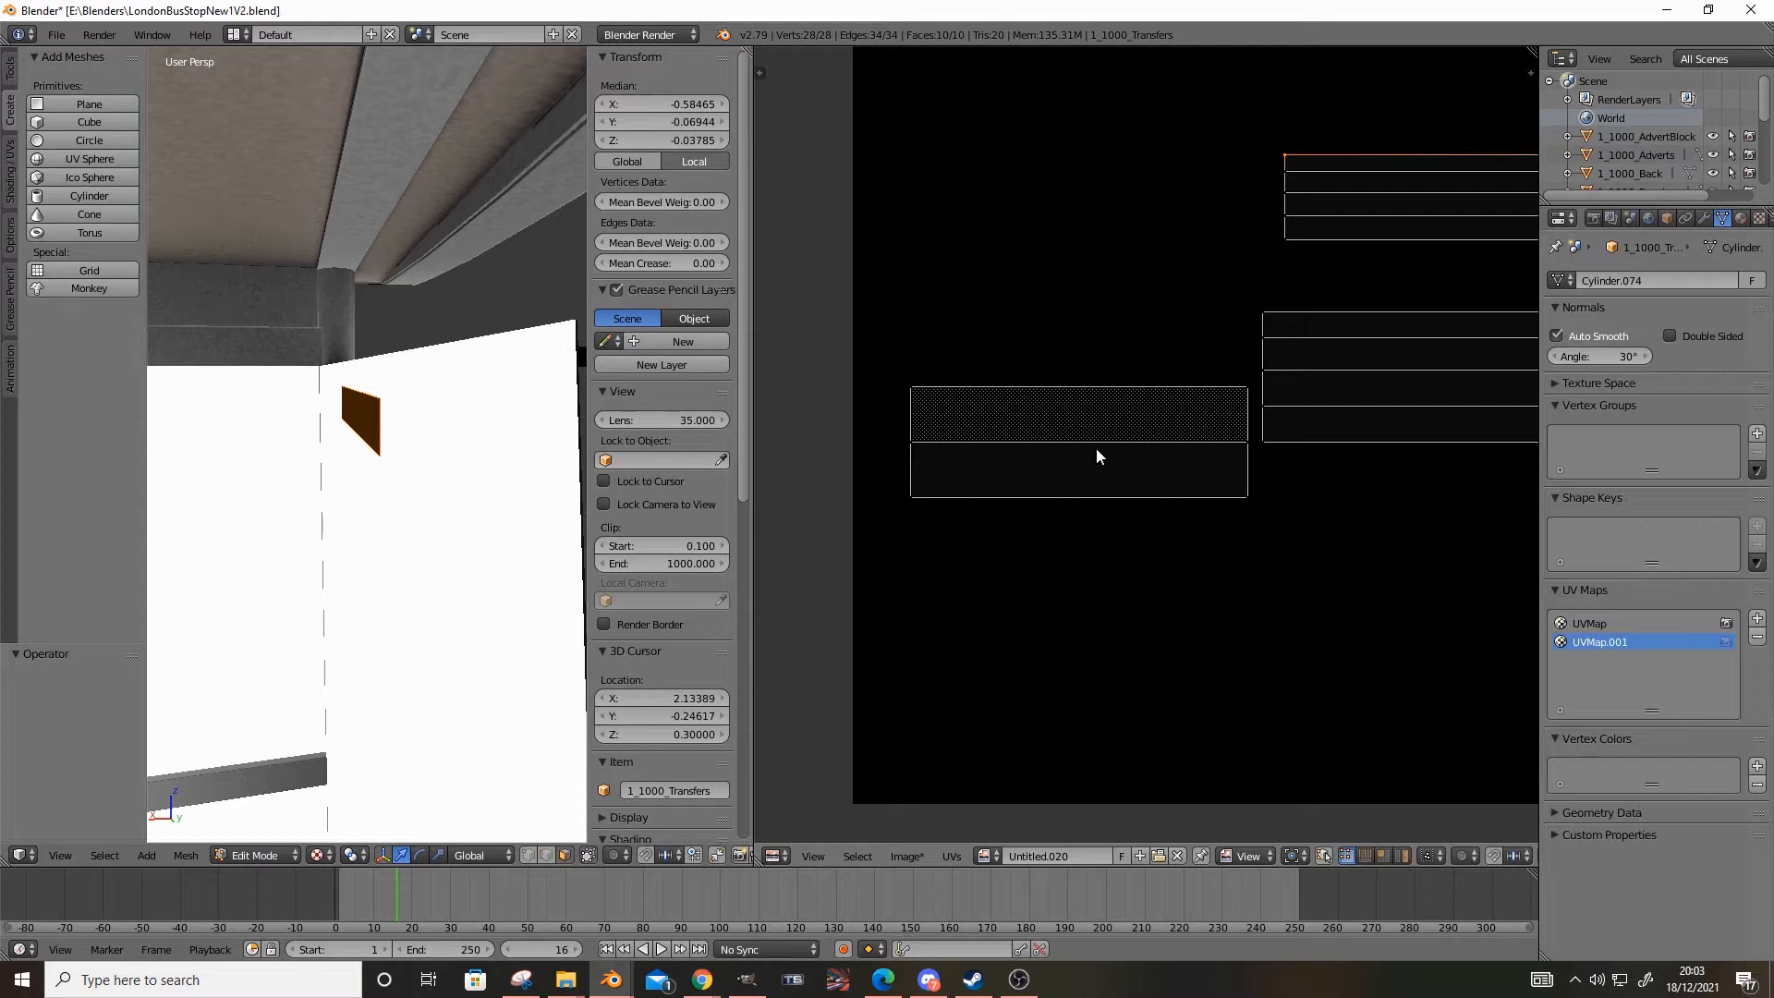
{"action": "left_click", "coordinate": [1589, 622]}
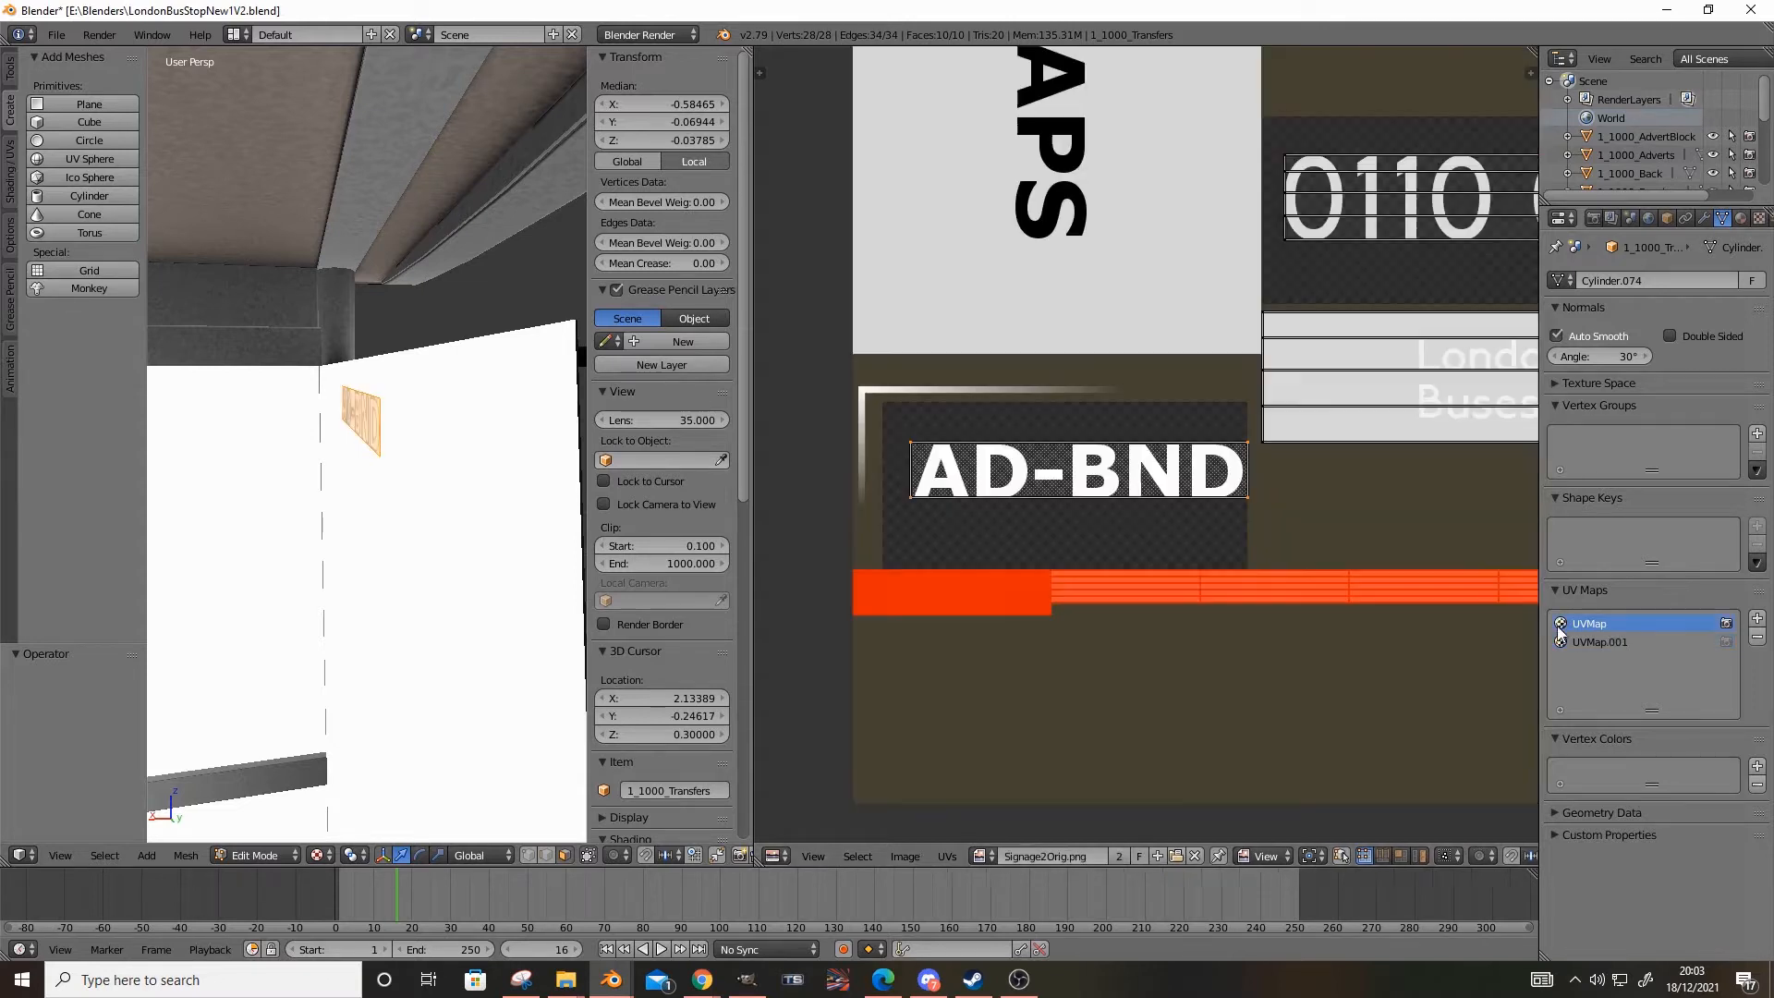
{"action": "scroll", "coordinate": [1056, 539], "scroll_direction": "up", "scroll_amount": 2}
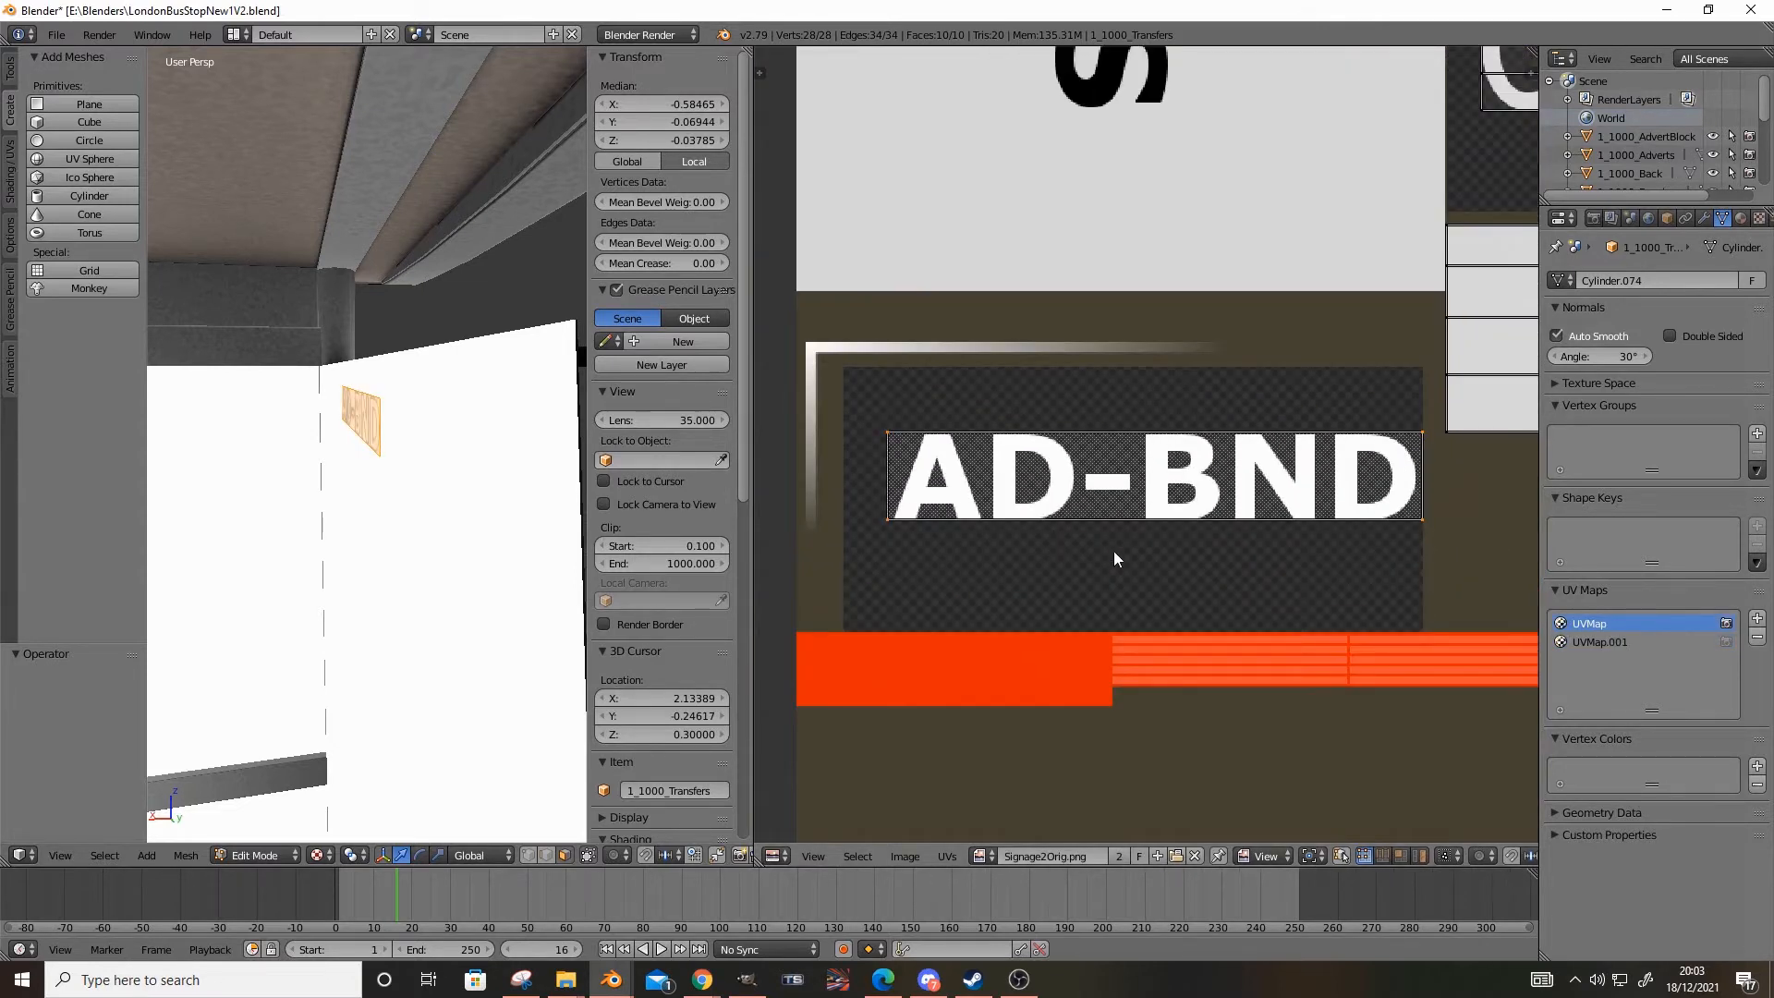
{"action": "scroll", "coordinate": [1251, 585], "scroll_direction": "down", "scroll_amount": 3}
{"action": "scroll", "coordinate": [1251, 586], "scroll_direction": "up", "scroll_amount": 3}
Activate UVMap.001, set the bake mode to Textures, and bake the transfers into the blank image
{"action": "left_click", "coordinate": [1615, 643]}
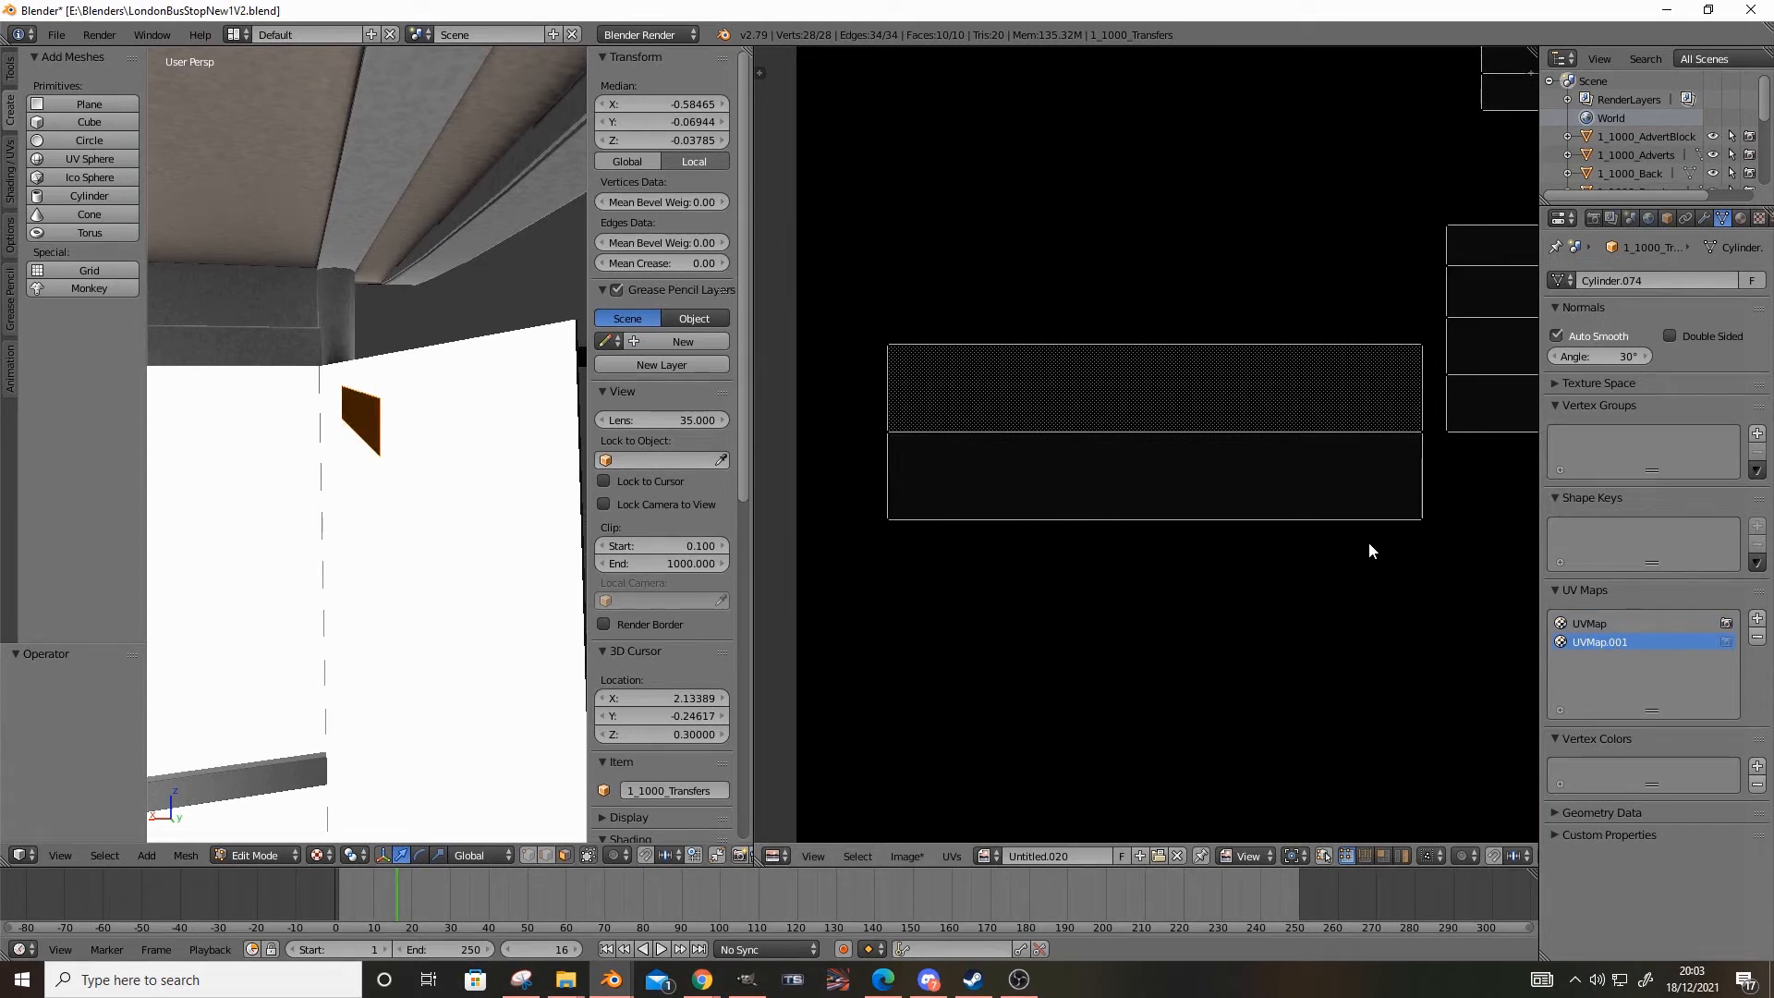
{"action": "middle_click_drag", "start_coordinate": [462, 555], "coordinate": [424, 515]}
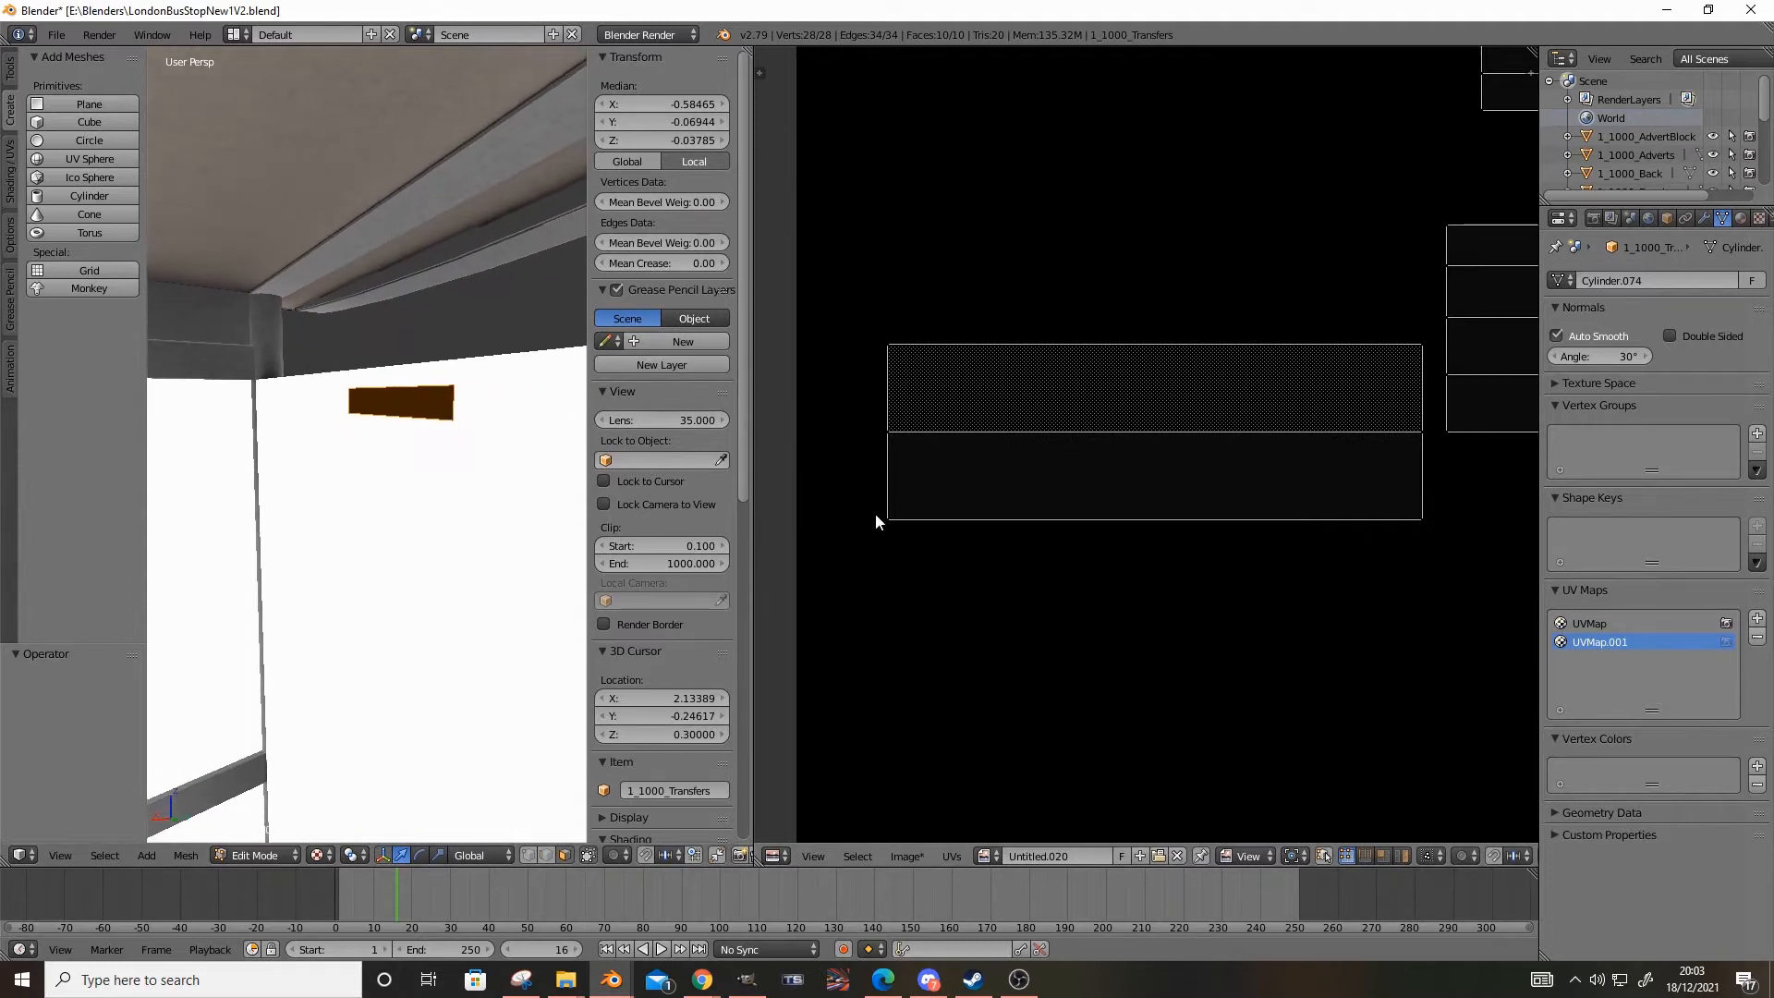
{"action": "scroll", "coordinate": [1062, 538], "scroll_direction": "down", "scroll_amount": 4}
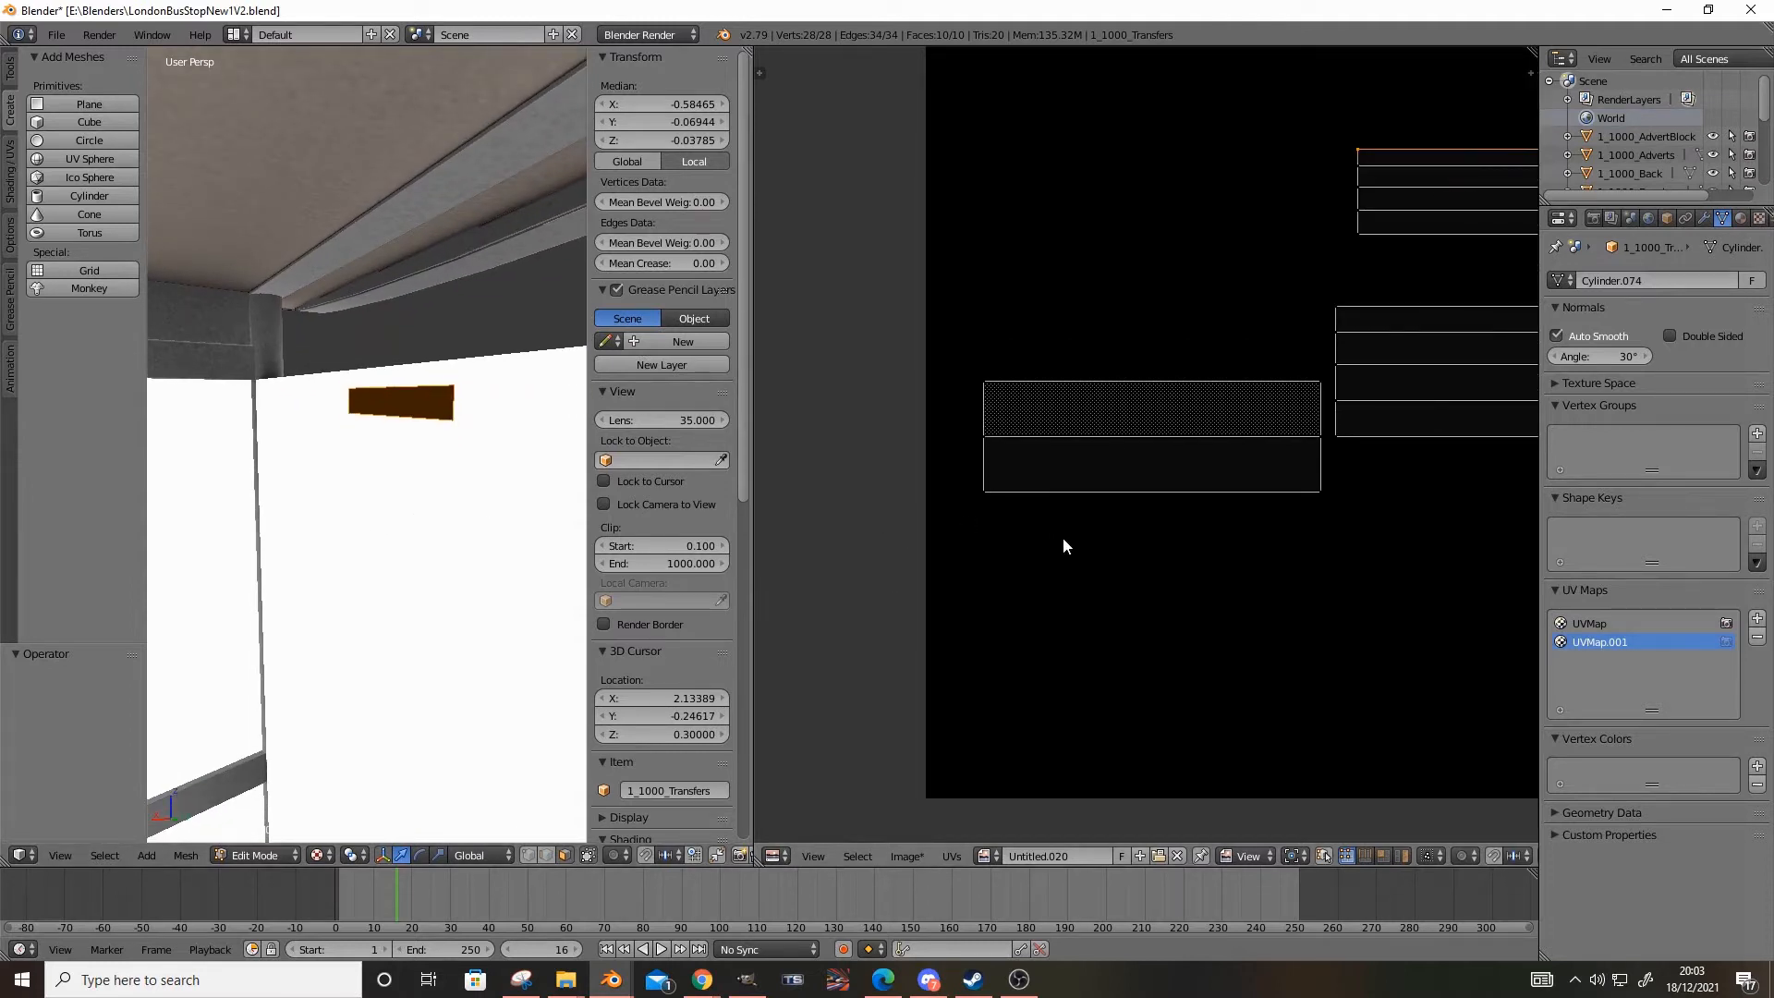
{"action": "left_click", "coordinate": [1593, 218]}
{"action": "left_click", "coordinate": [1668, 890]}
{"action": "left_click", "coordinate": [1671, 801]}
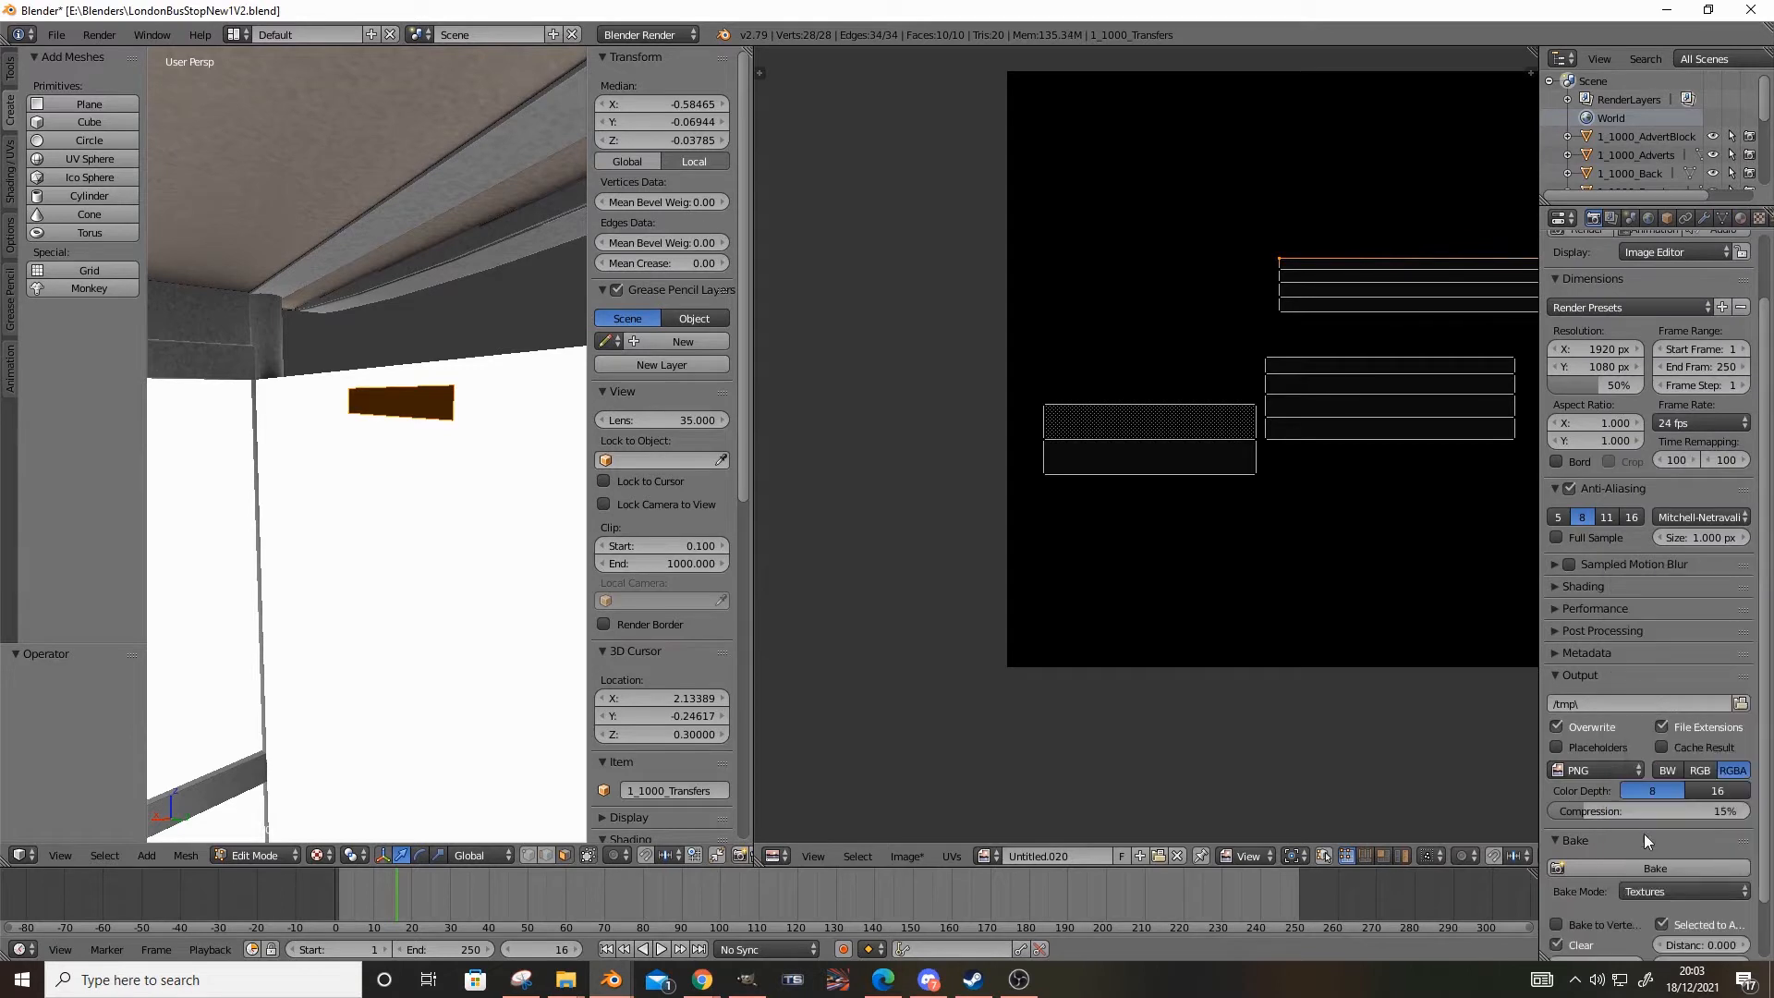
{"action": "left_click", "coordinate": [1635, 866]}
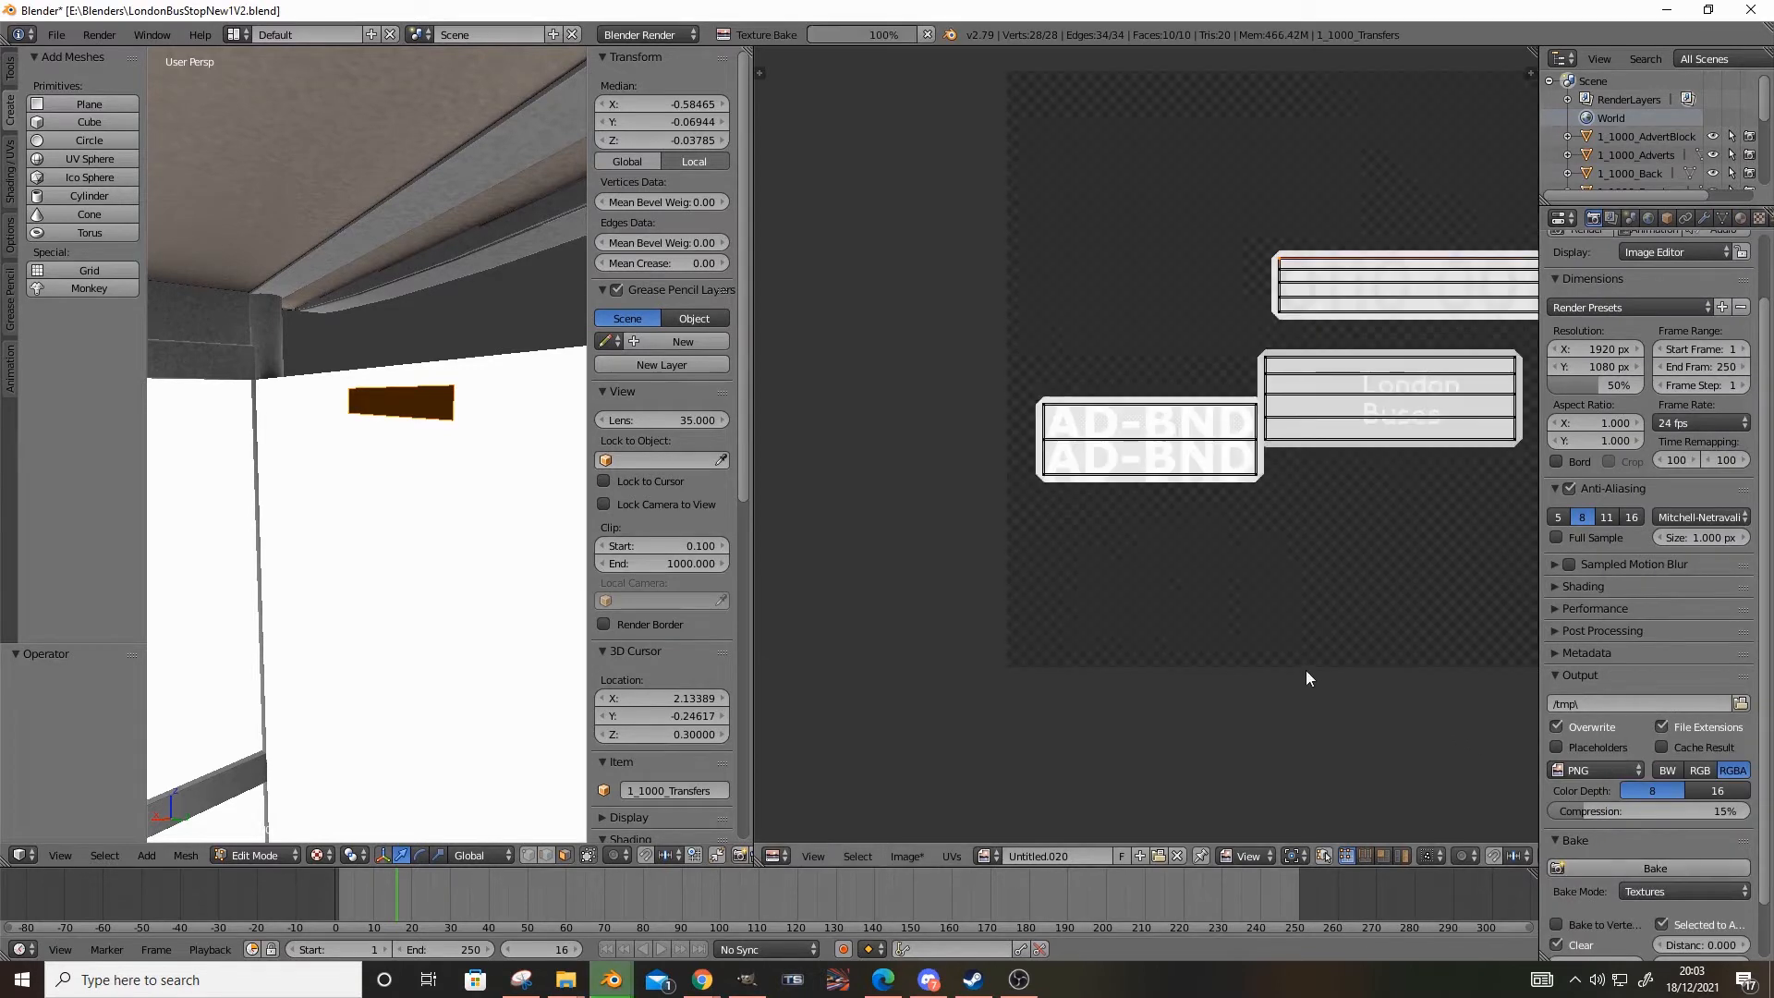
Save a copy of the baked texture image over 15.png in the Bakes folder
{"action": "left_click", "coordinate": [905, 856]}
{"action": "left_click", "coordinate": [996, 691]}
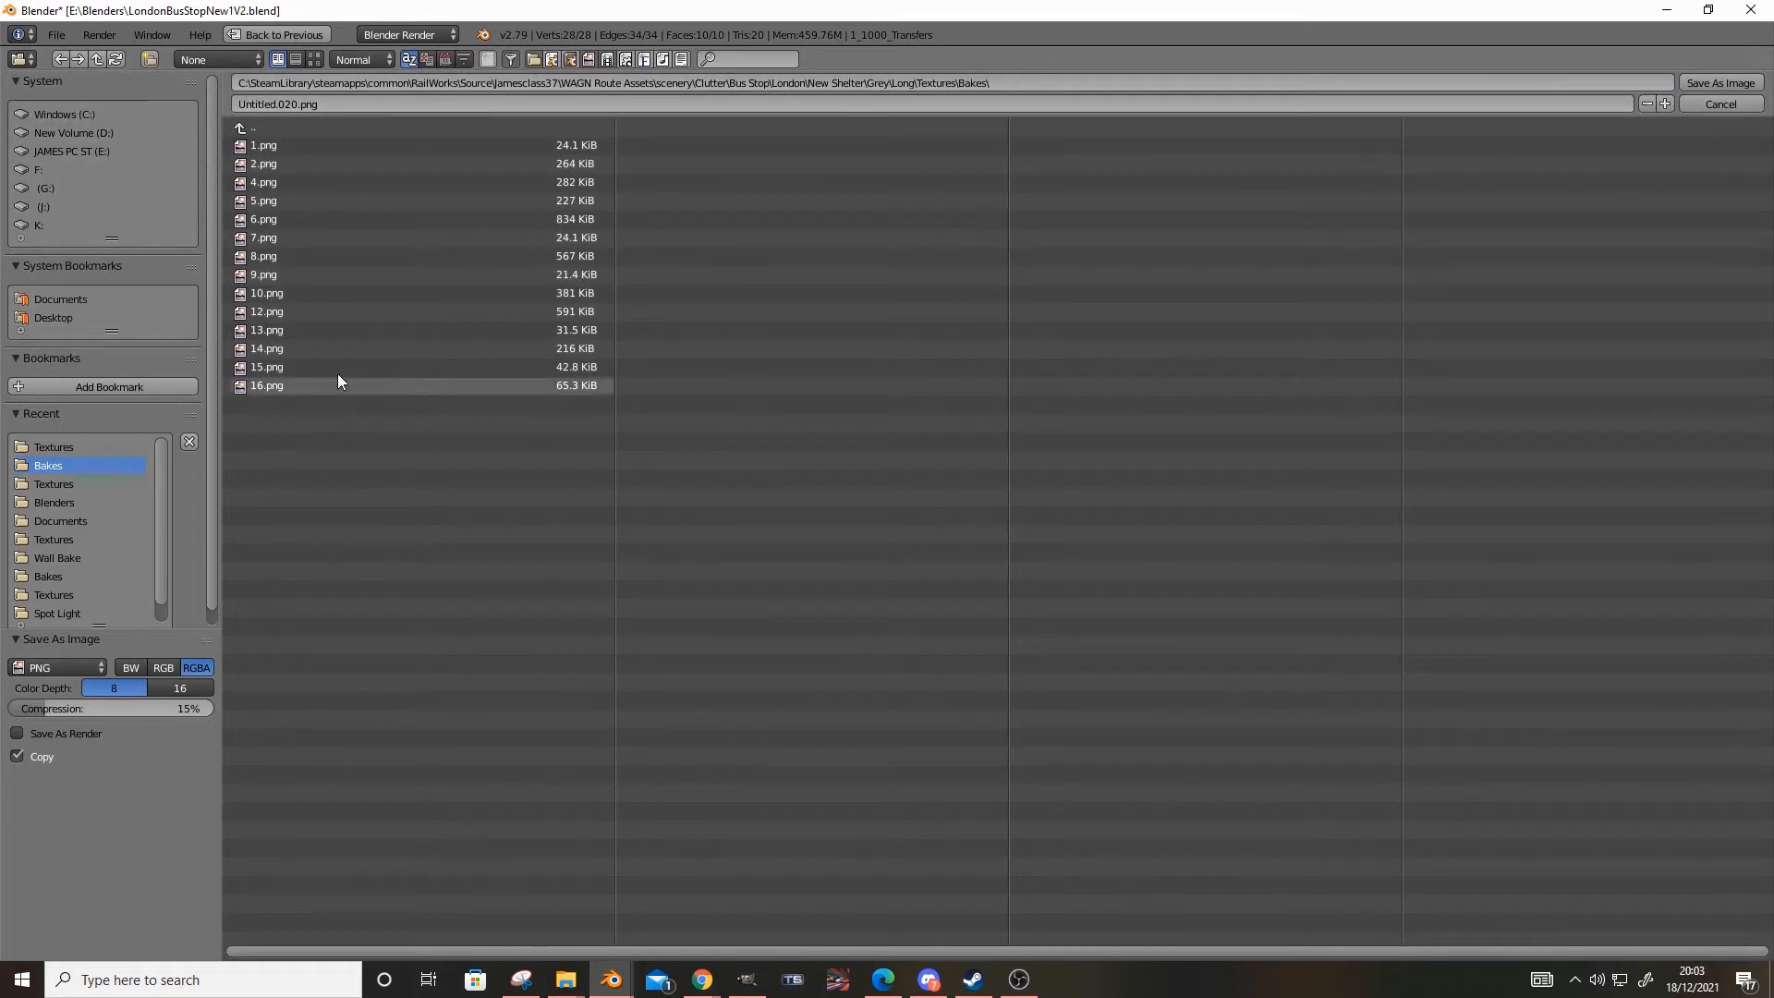
{"action": "double_click", "coordinate": [303, 366]}
Set the bake mode to Ambient Occlusion and bake the transfers into the same image
{"action": "left_click", "coordinate": [1664, 890]}
{"action": "left_click", "coordinate": [1657, 837]}
{"action": "left_click", "coordinate": [1675, 889]}
{"action": "left_click", "coordinate": [1671, 852]}
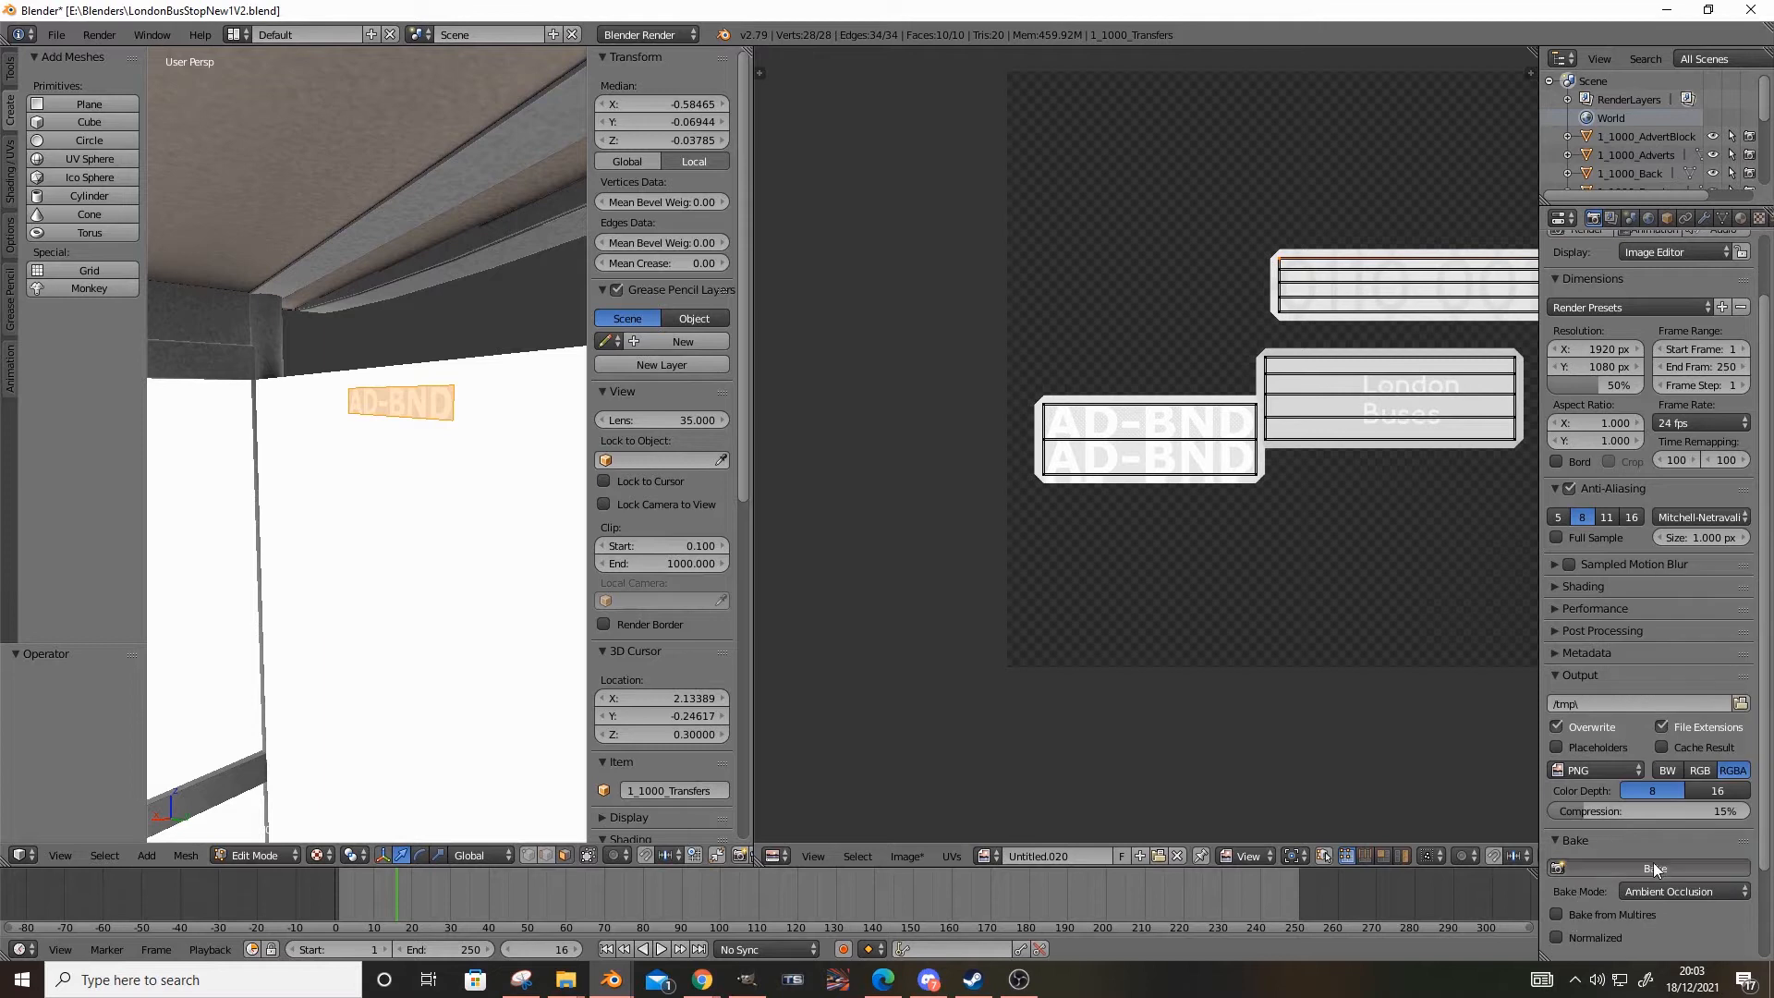
{"action": "left_click", "coordinate": [1645, 866]}
Save a copy of the ambient occlusion bake over 16.png in the Bakes folder, and switch to GIMP
{"action": "left_click", "coordinate": [907, 856]}
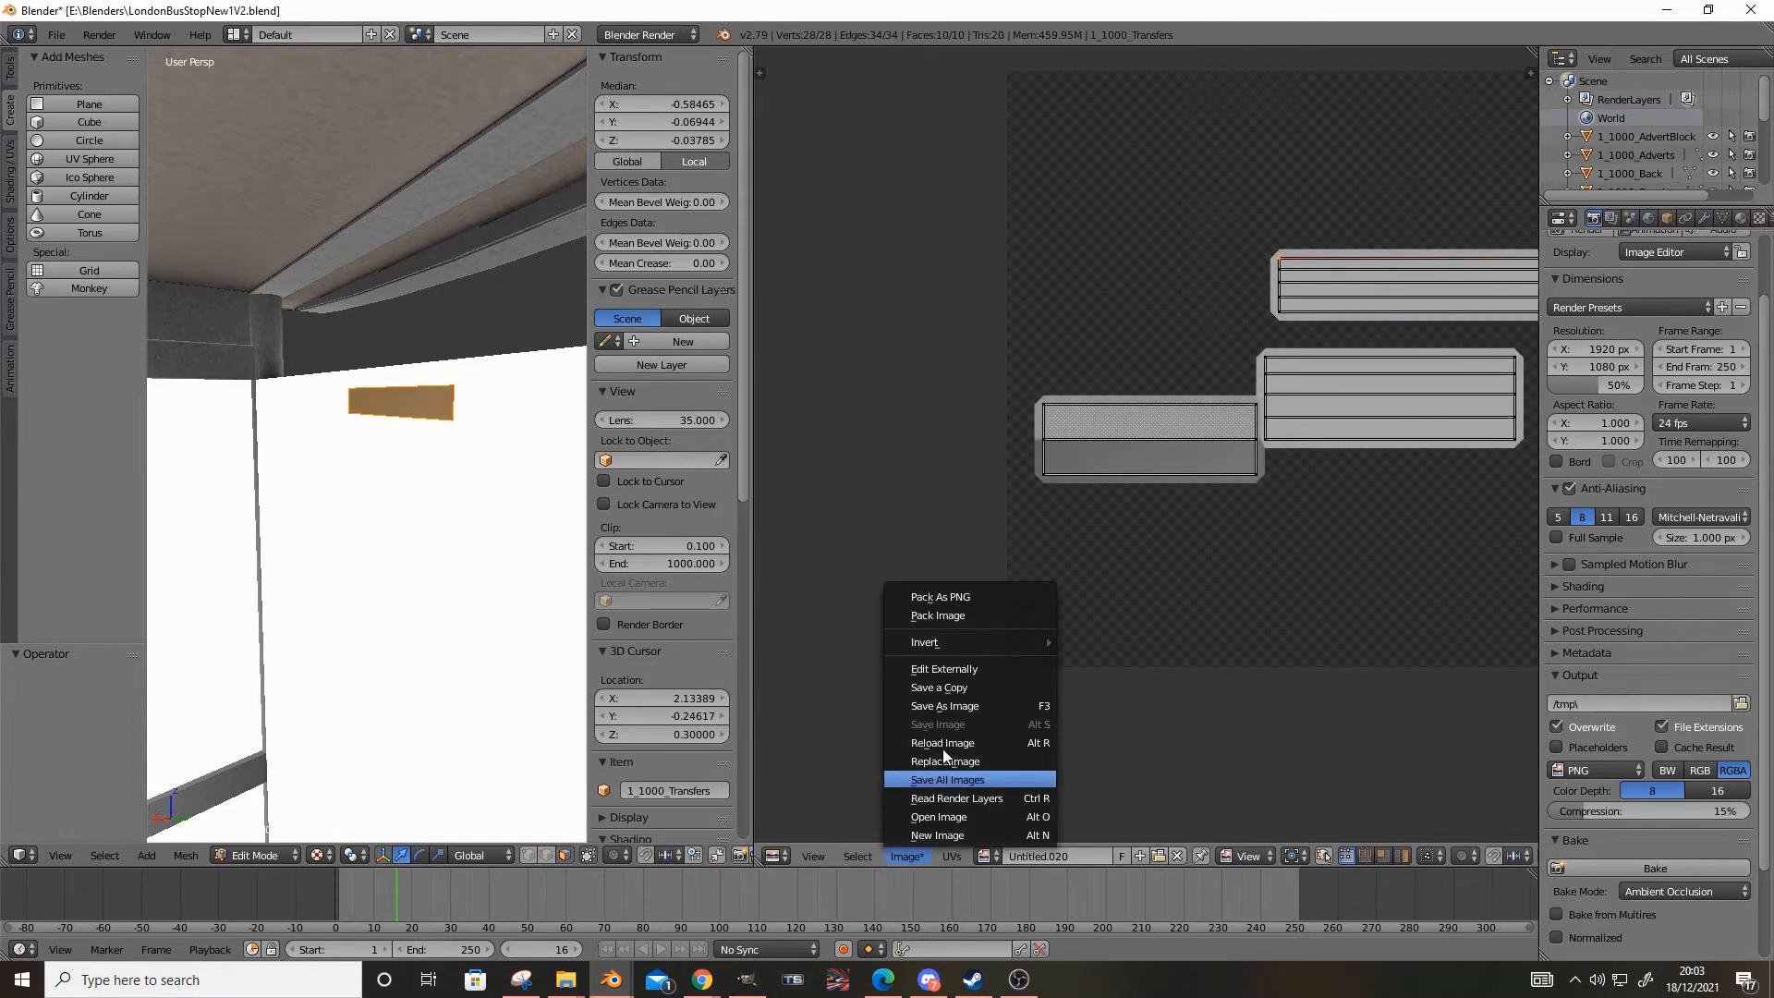
{"action": "left_click", "coordinate": [967, 696]}
{"action": "double_click", "coordinate": [366, 383]}
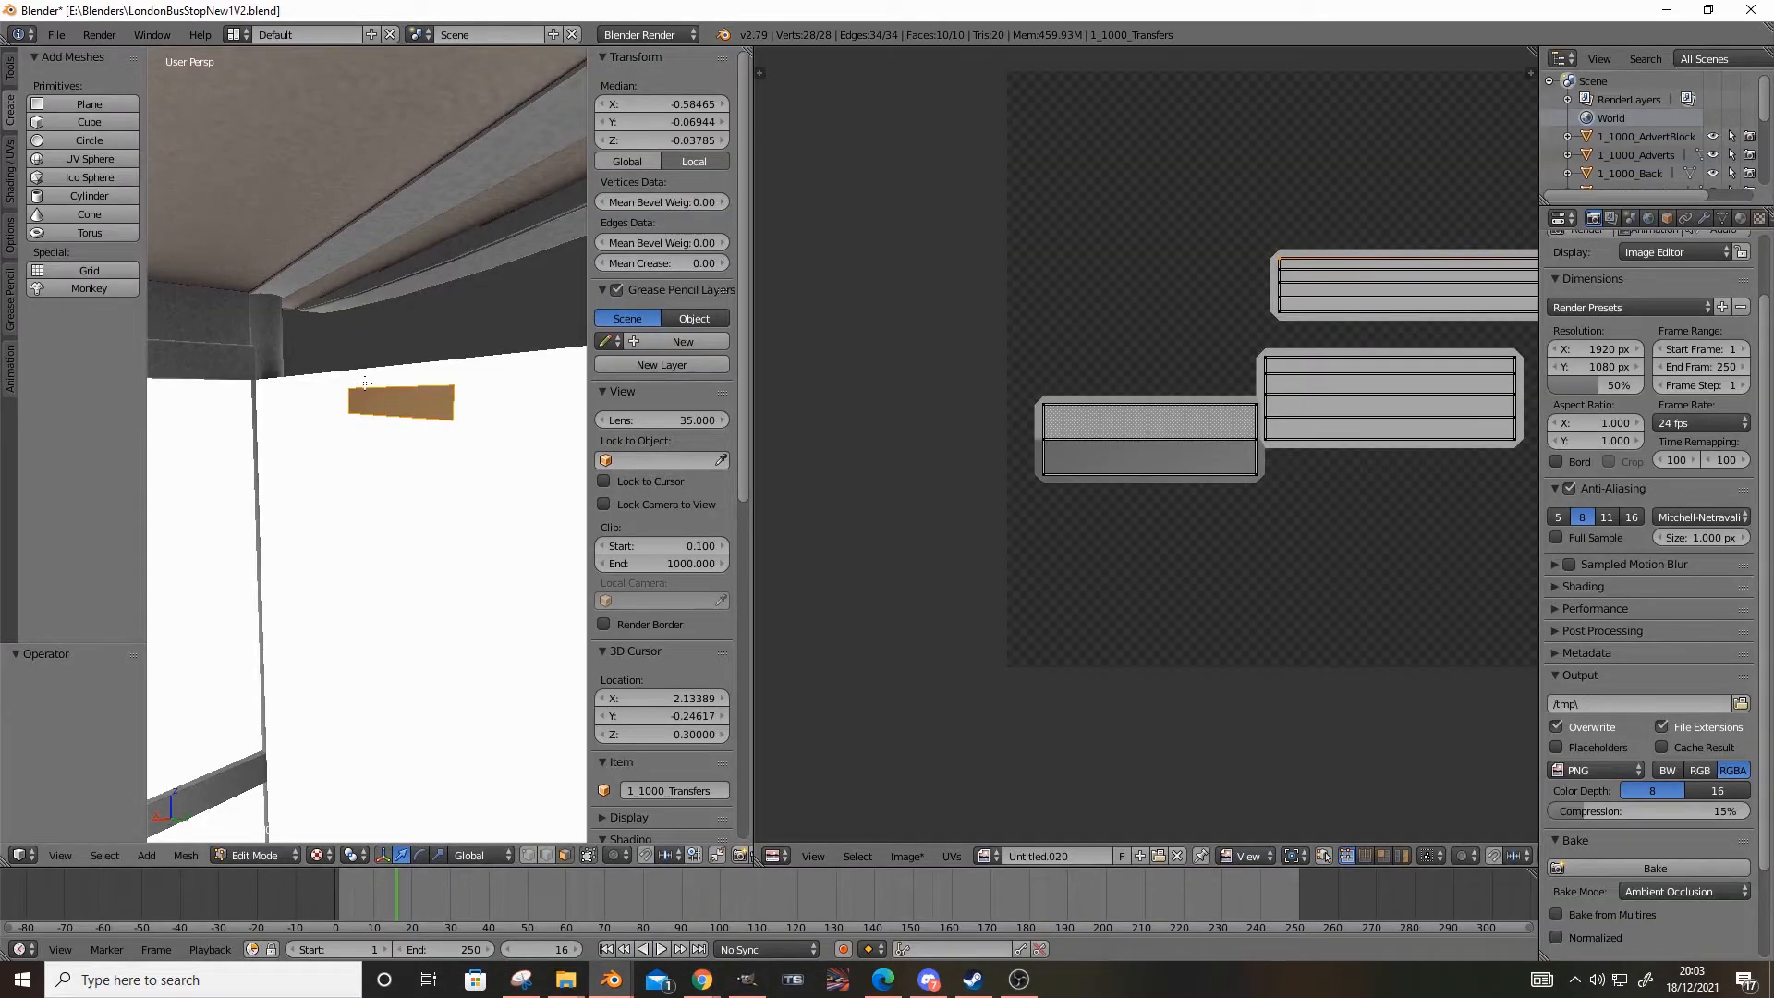
{"action": "left_click", "coordinate": [747, 980]}
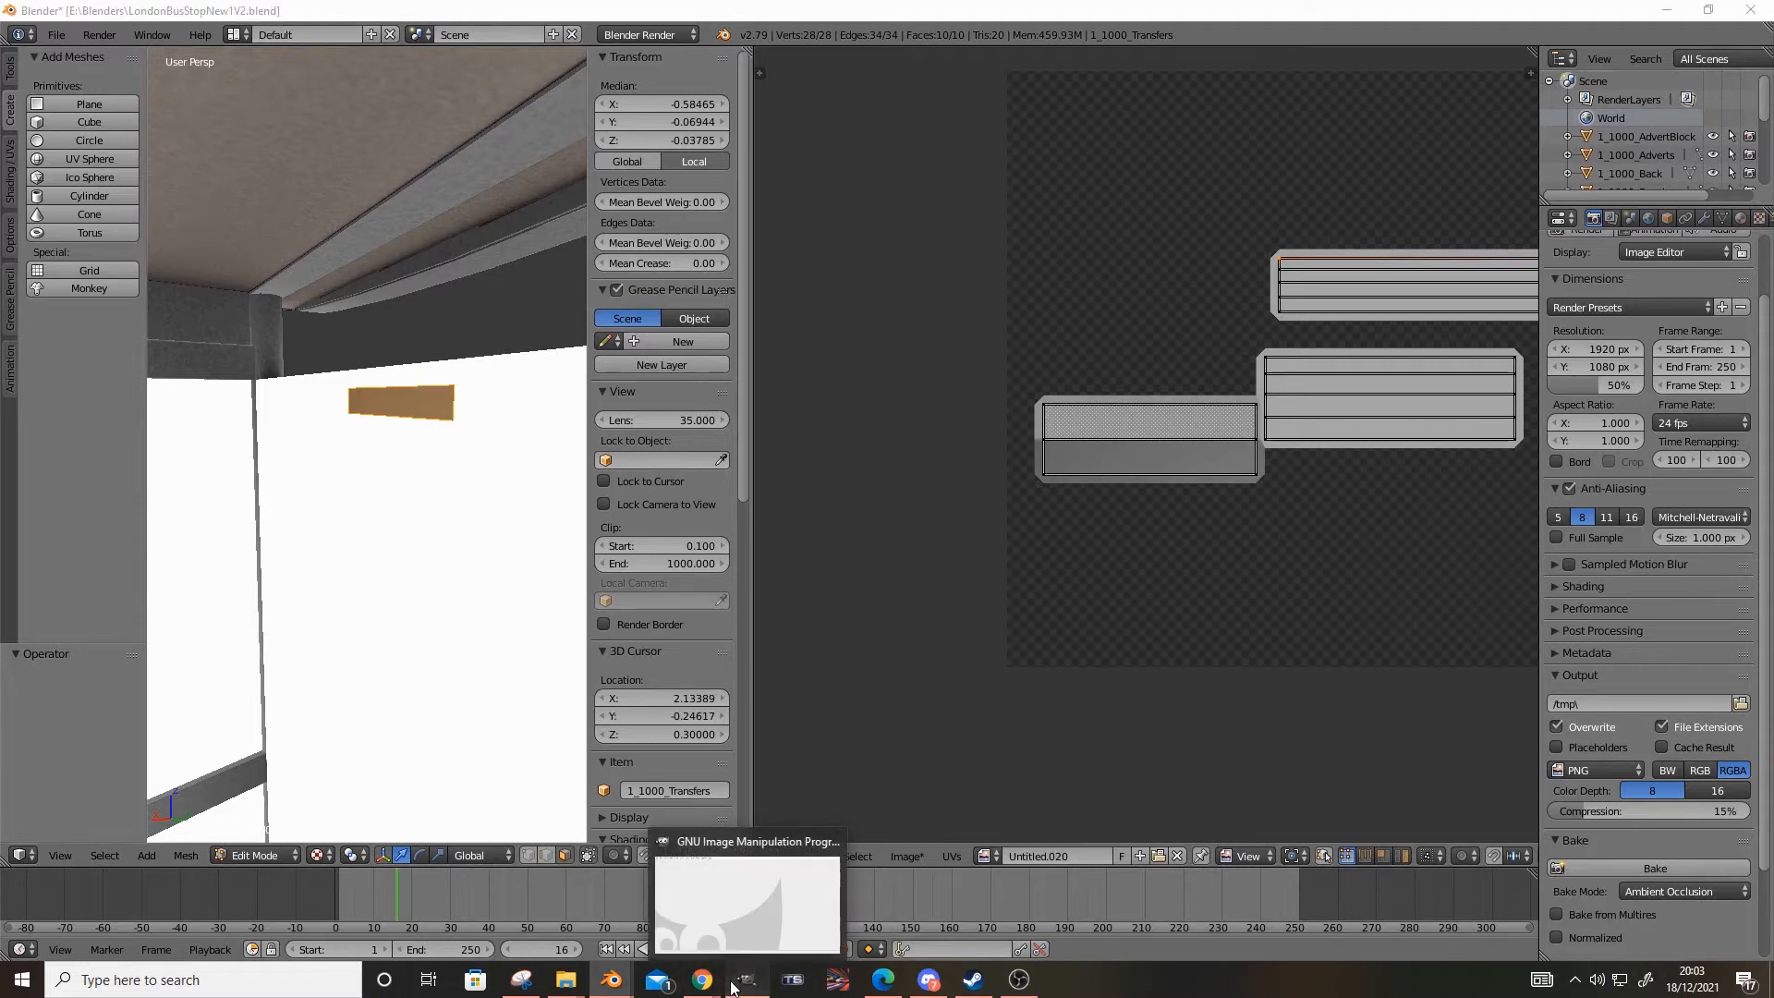
Load 15.png into GIMP, add 16.png as a layer above it, and set the 16.png layer's mode to Multiply
{"action": "left_click", "coordinate": [566, 981]}
{"action": "left_click_drag", "start_coordinate": [971, 513], "coordinate": [275, 515]}
{"action": "key", "text": "alt+Tab"}
{"action": "left_click_drag", "start_coordinate": [1100, 518], "coordinate": [189, 434]}
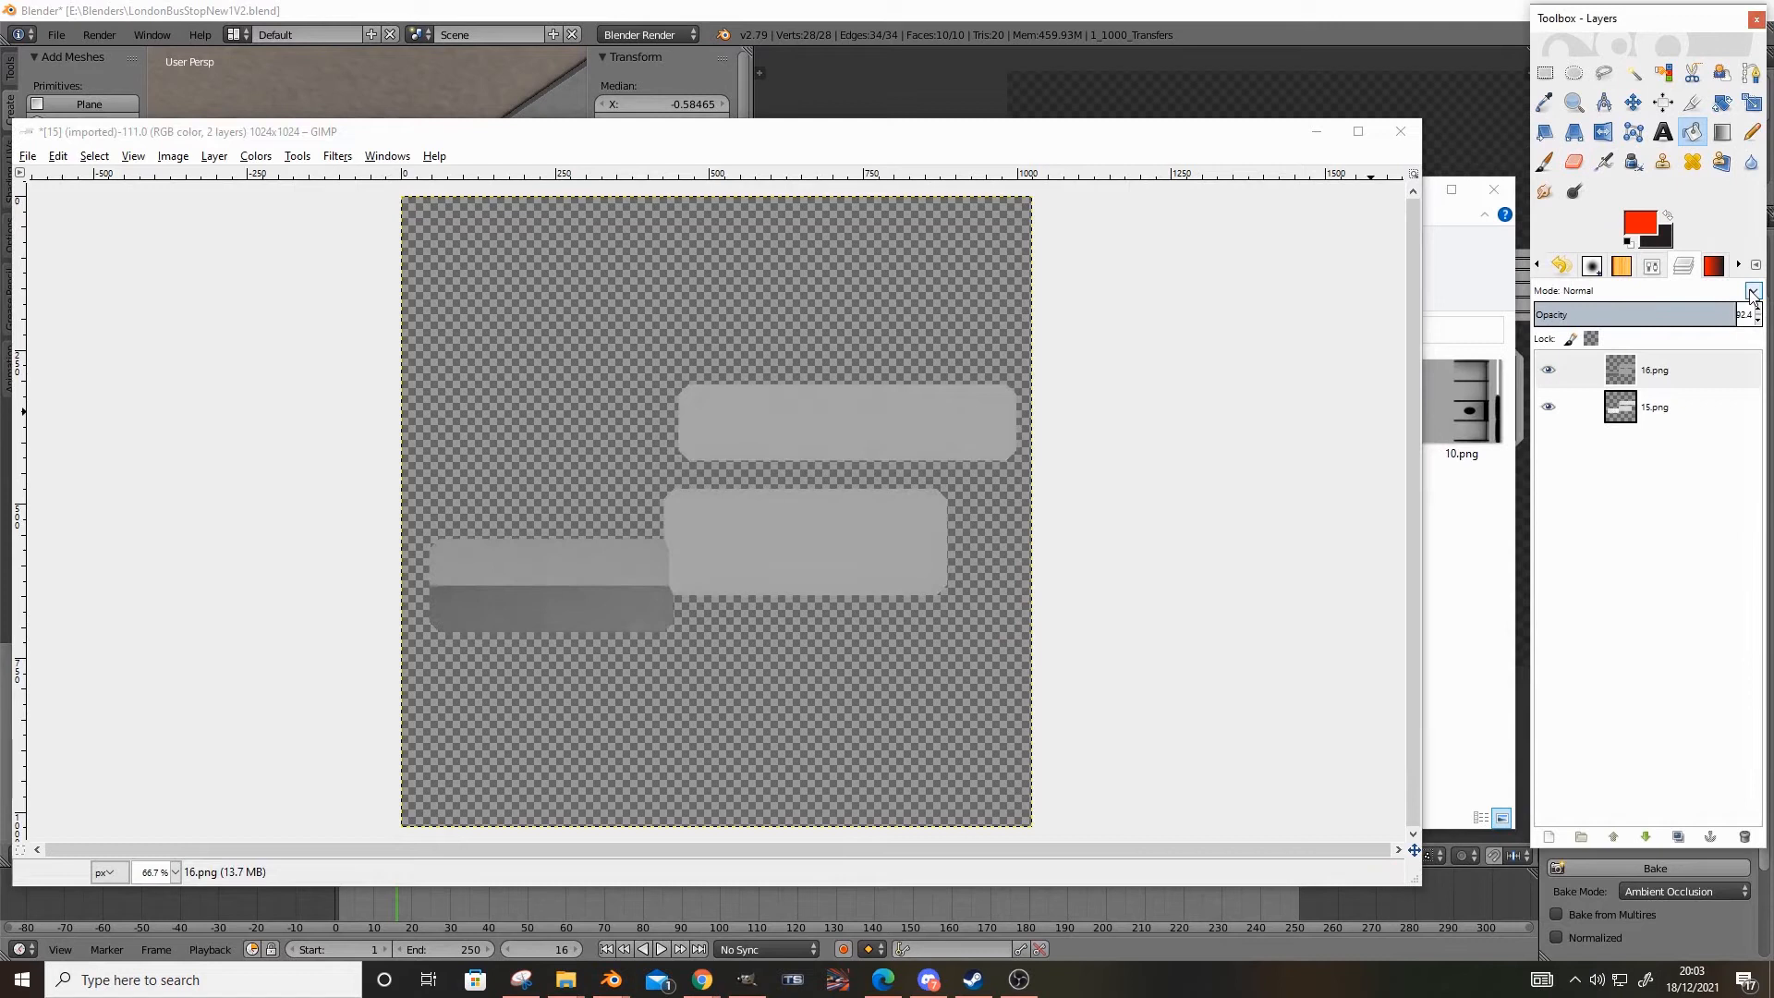
{"action": "left_click", "coordinate": [1751, 290]}
{"action": "left_click", "coordinate": [1655, 457]}
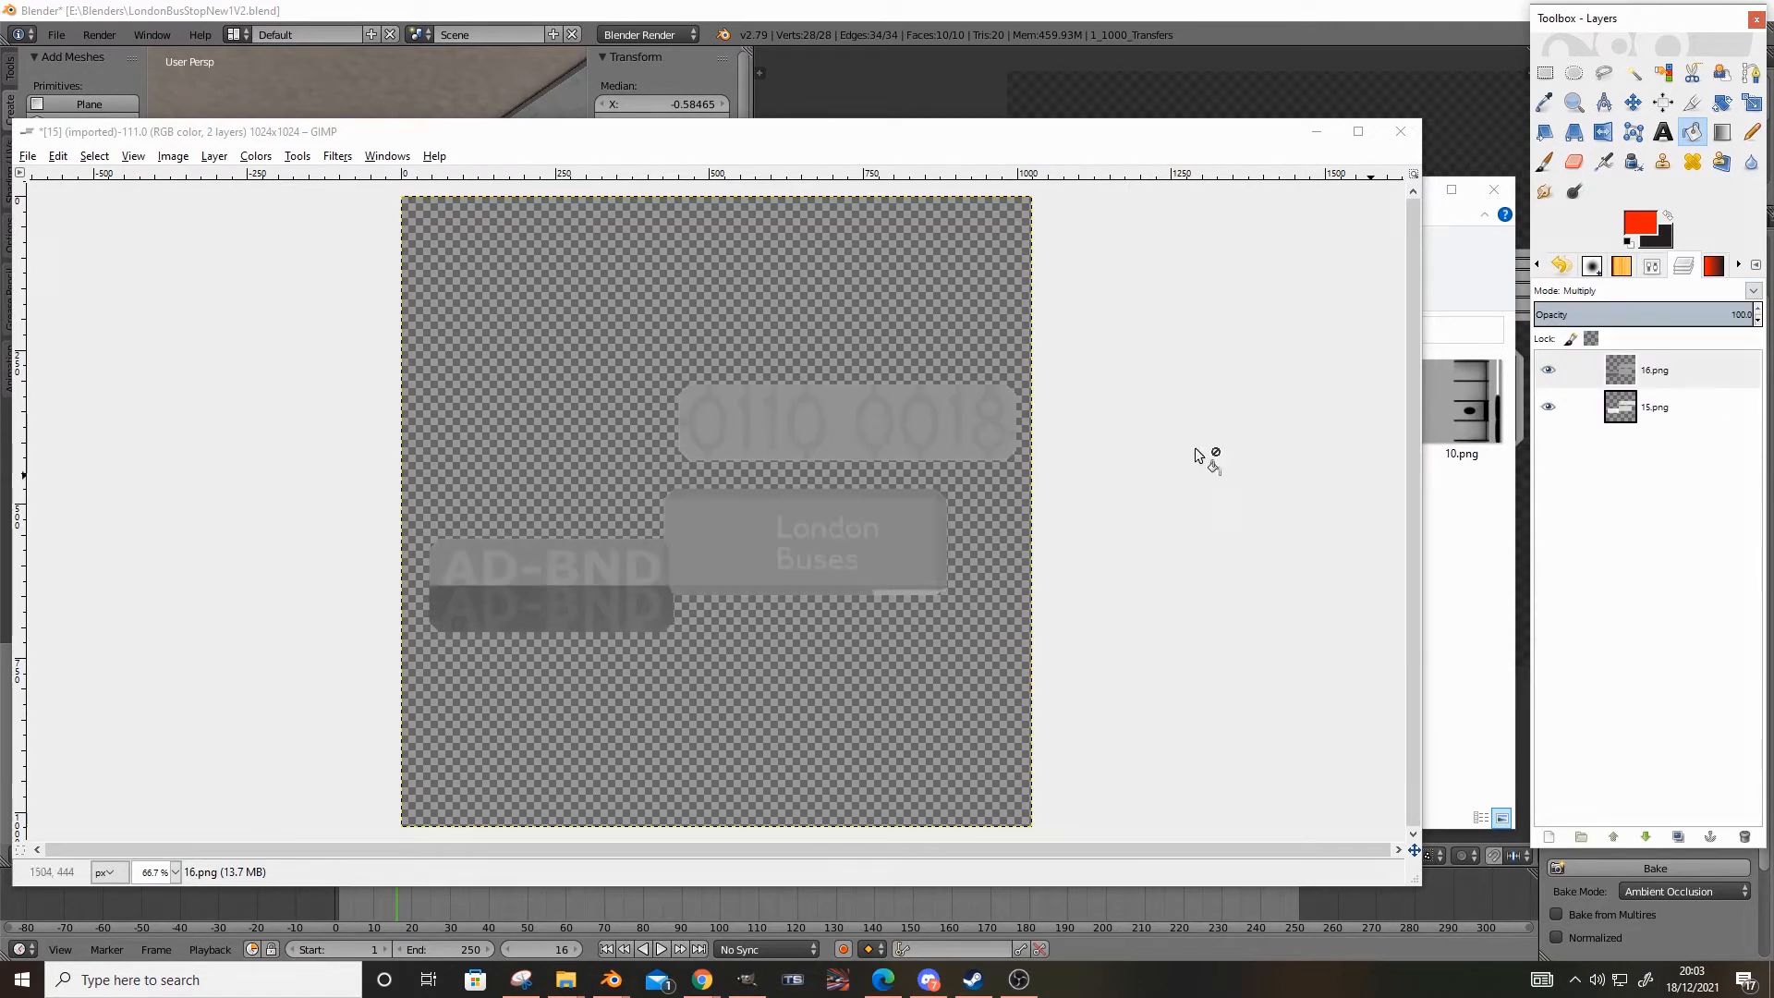
Export the combined image as a PNG over Transfers.png in the Textures folder
{"action": "left_click", "coordinate": [27, 155]}
{"action": "left_click", "coordinate": [97, 415]}
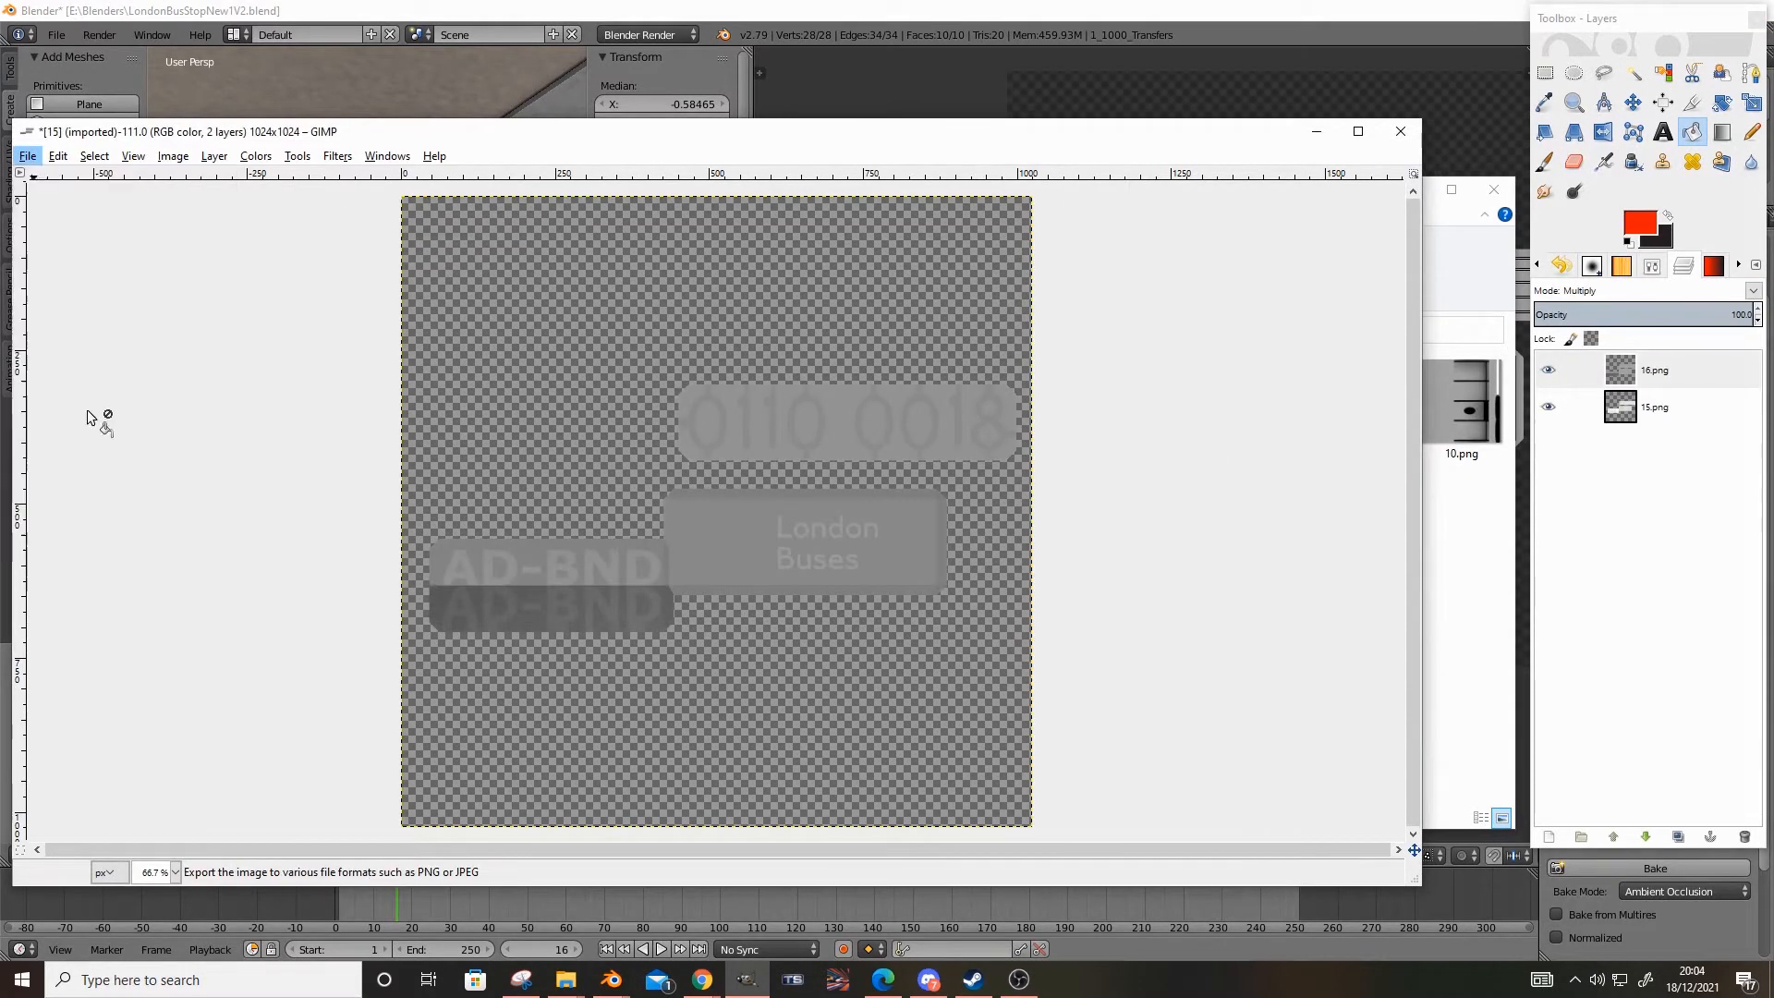
{"action": "left_click", "coordinate": [943, 322]}
{"action": "scroll", "coordinate": [673, 636], "scroll_direction": "down", "scroll_amount": 5}
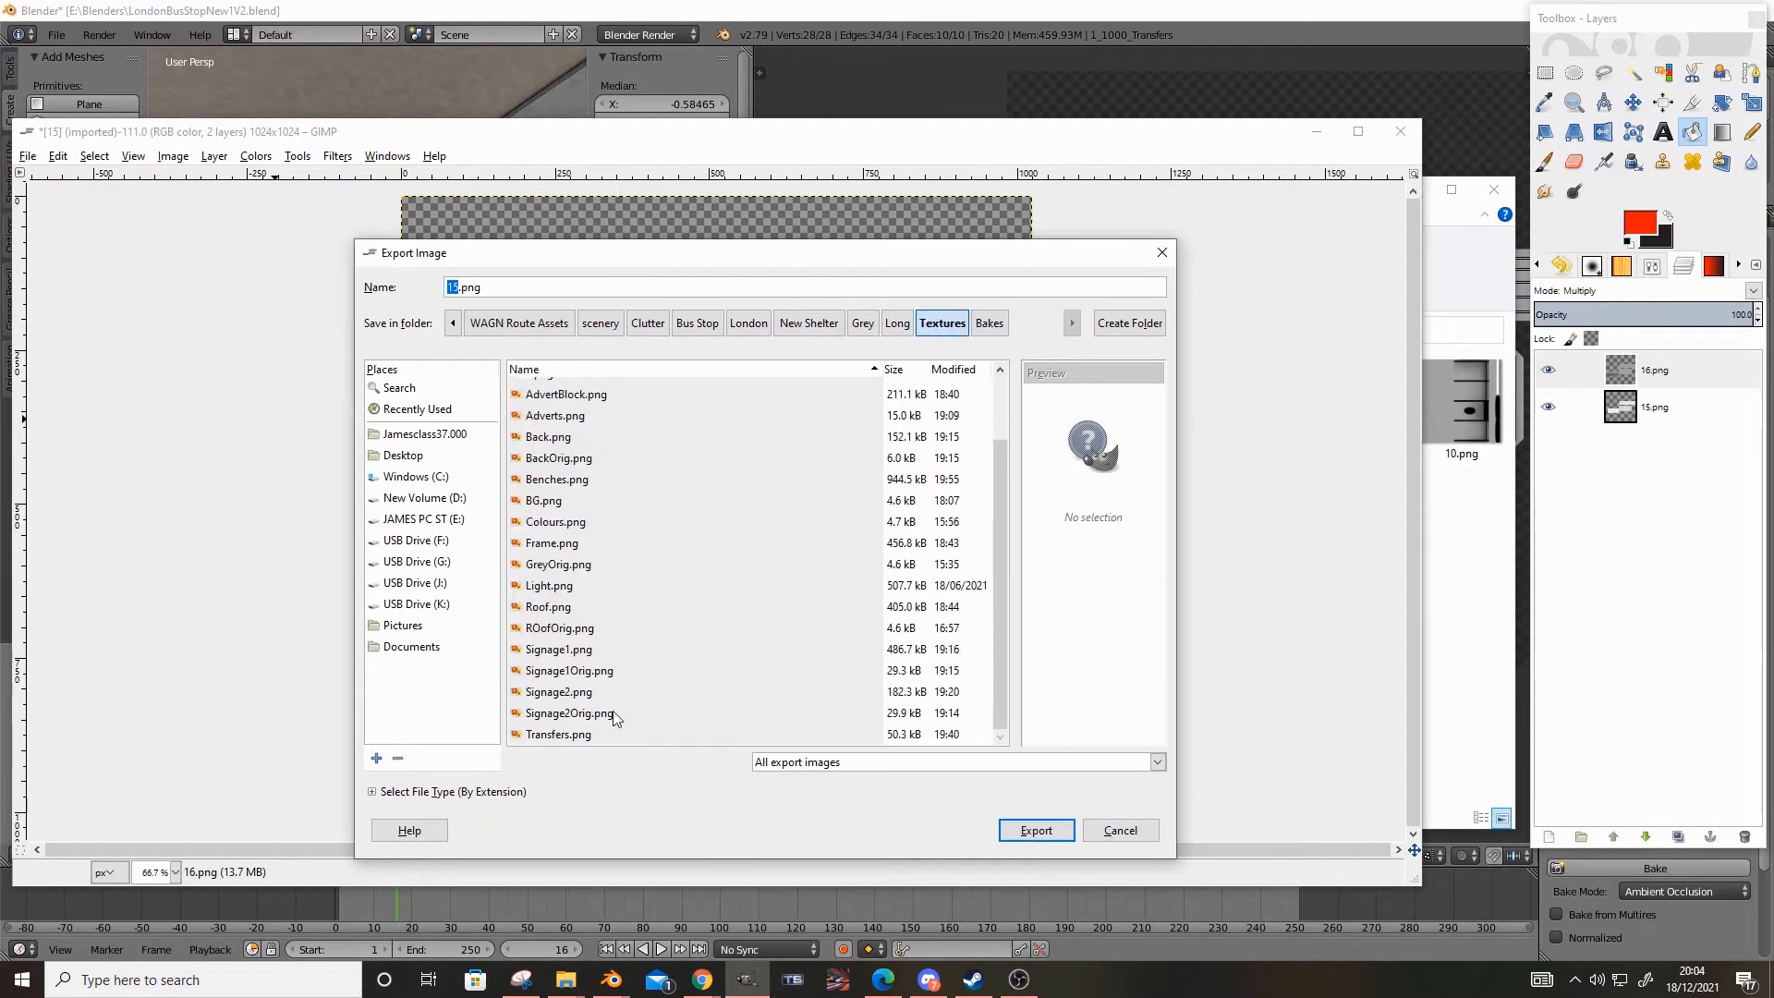
{"action": "left_click", "coordinate": [583, 736]}
{"action": "left_click", "coordinate": [1036, 830]}
{"action": "left_click", "coordinate": [802, 632]}
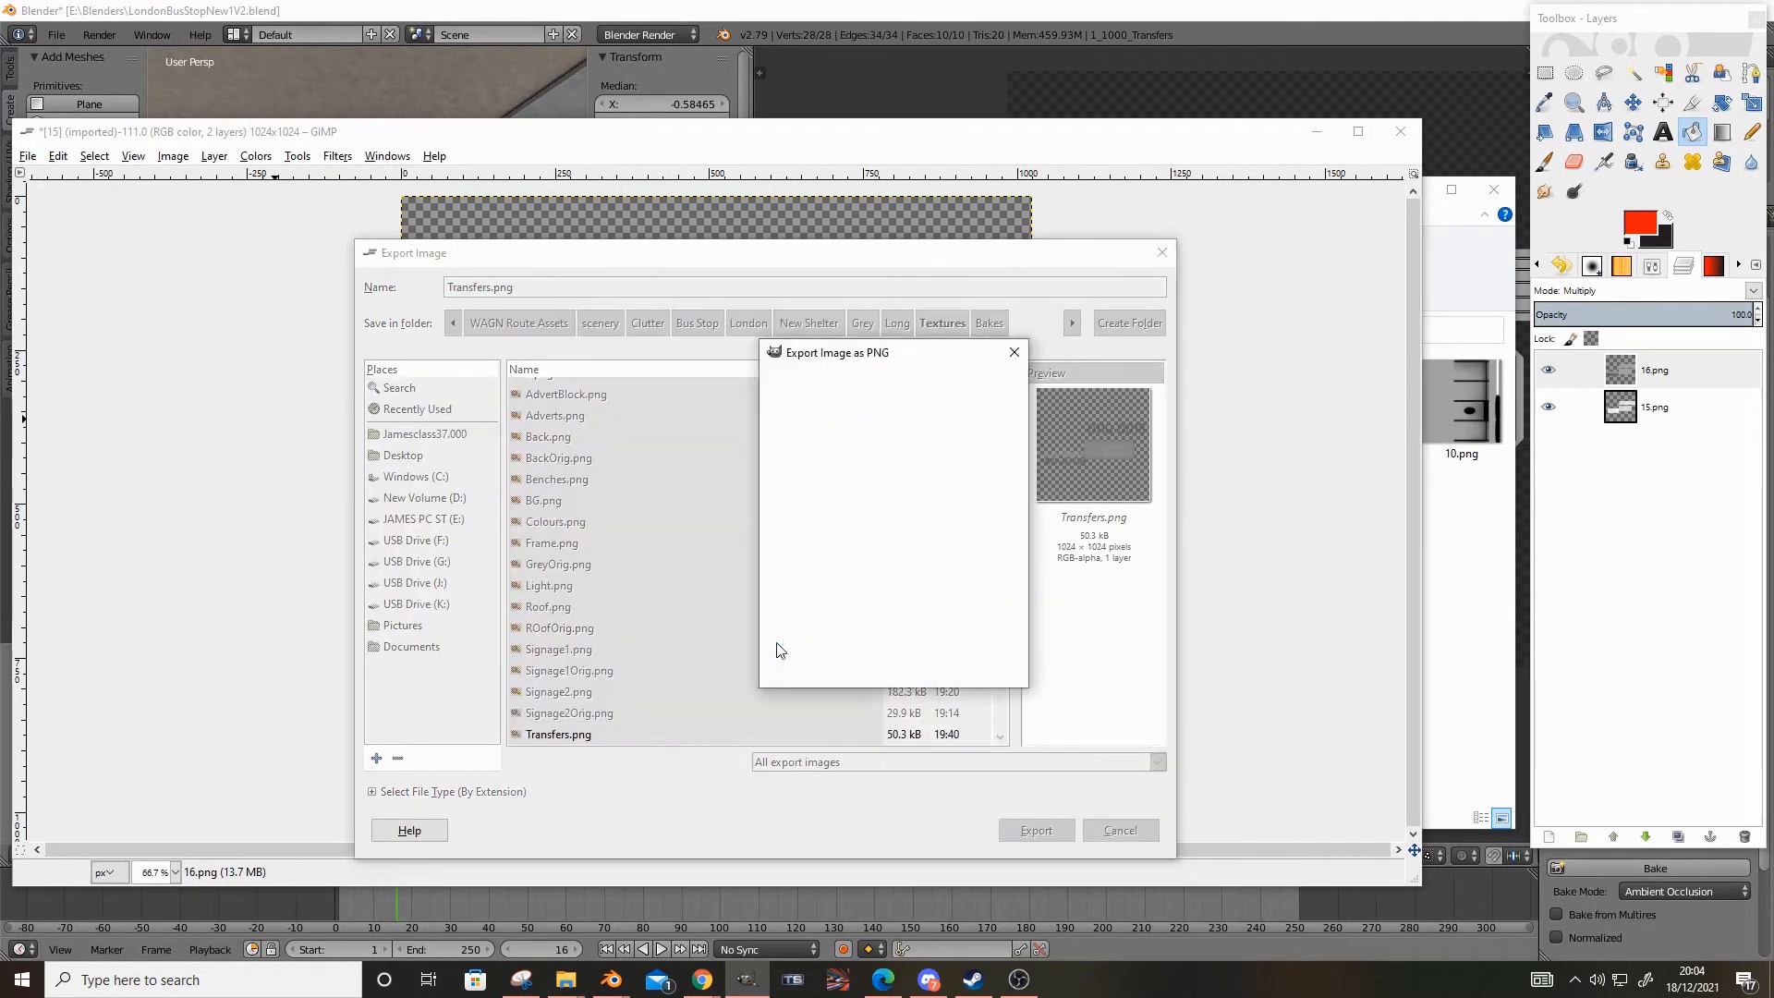
{"action": "left_click", "coordinate": [926, 667]}
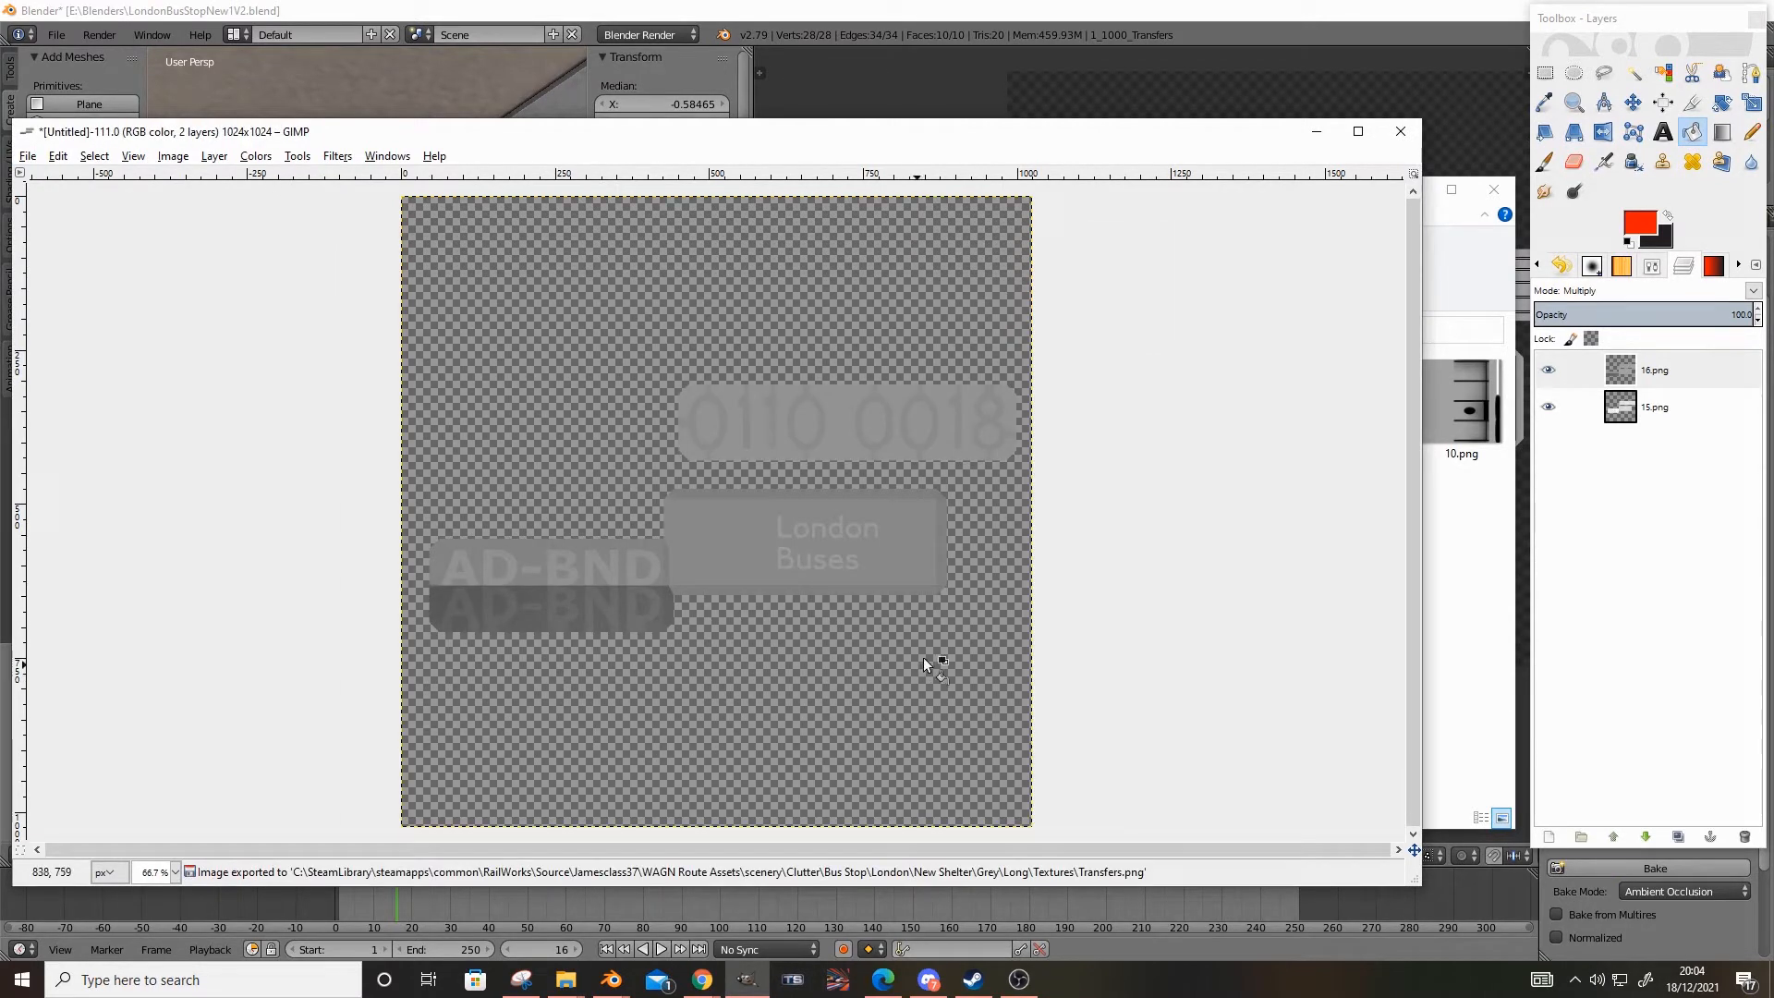
Switch to Blender, load Transfers.png onto the transfers mesh's UVs, and return to Object Mode
{"action": "left_click", "coordinate": [910, 9]}
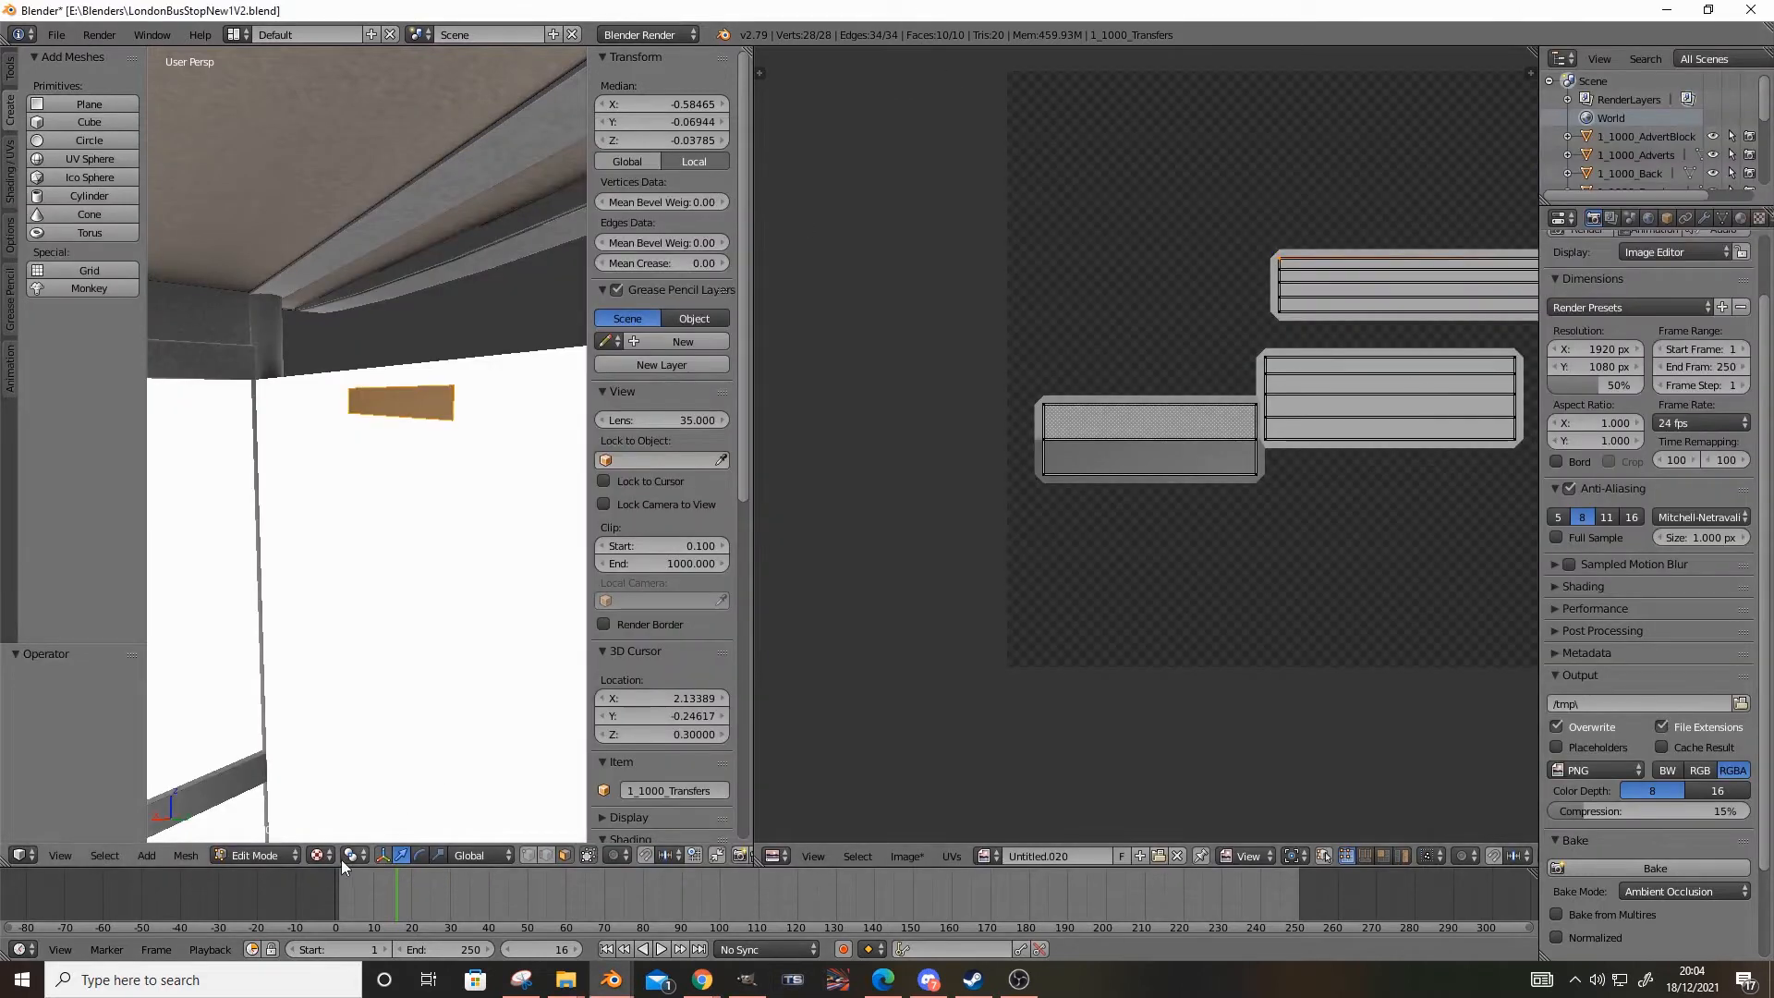
{"action": "left_click", "coordinate": [263, 855]}
{"action": "left_click", "coordinate": [266, 833]}
{"action": "scroll", "coordinate": [351, 690], "scroll_direction": "down", "scroll_amount": 5}
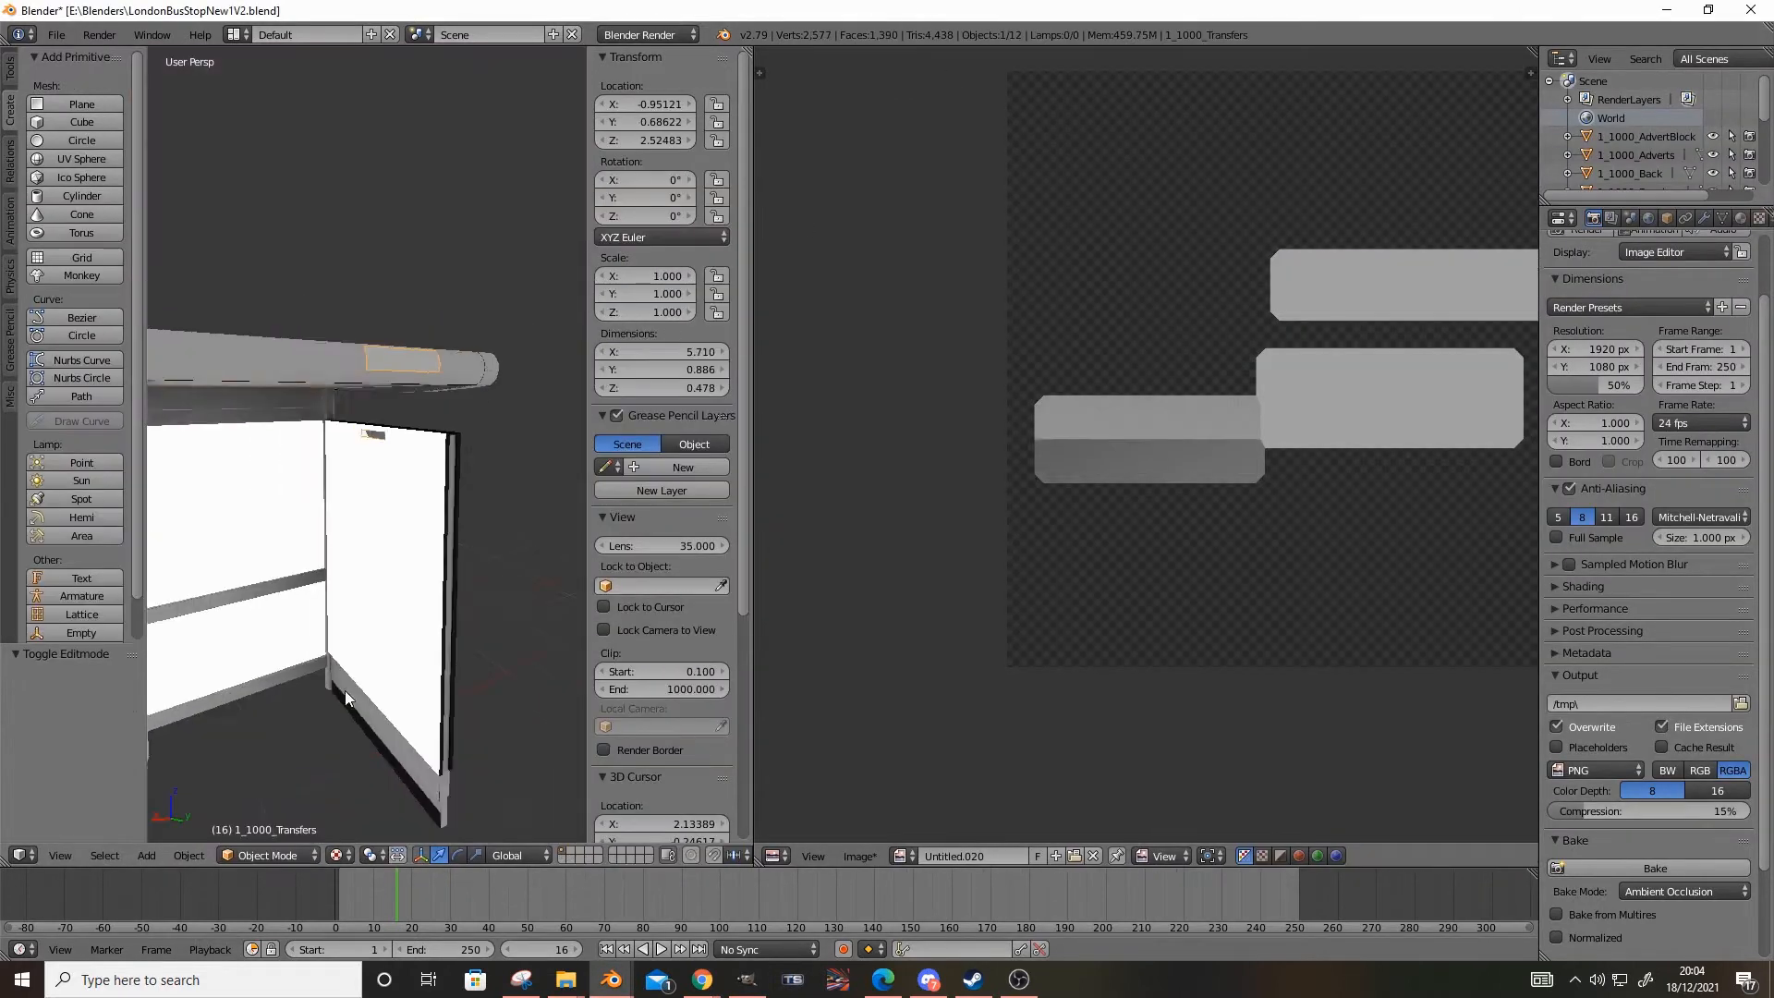
{"action": "scroll", "coordinate": [369, 688], "scroll_direction": "up", "scroll_amount": 3}
{"action": "left_click", "coordinate": [253, 852]}
{"action": "left_click", "coordinate": [264, 824]}
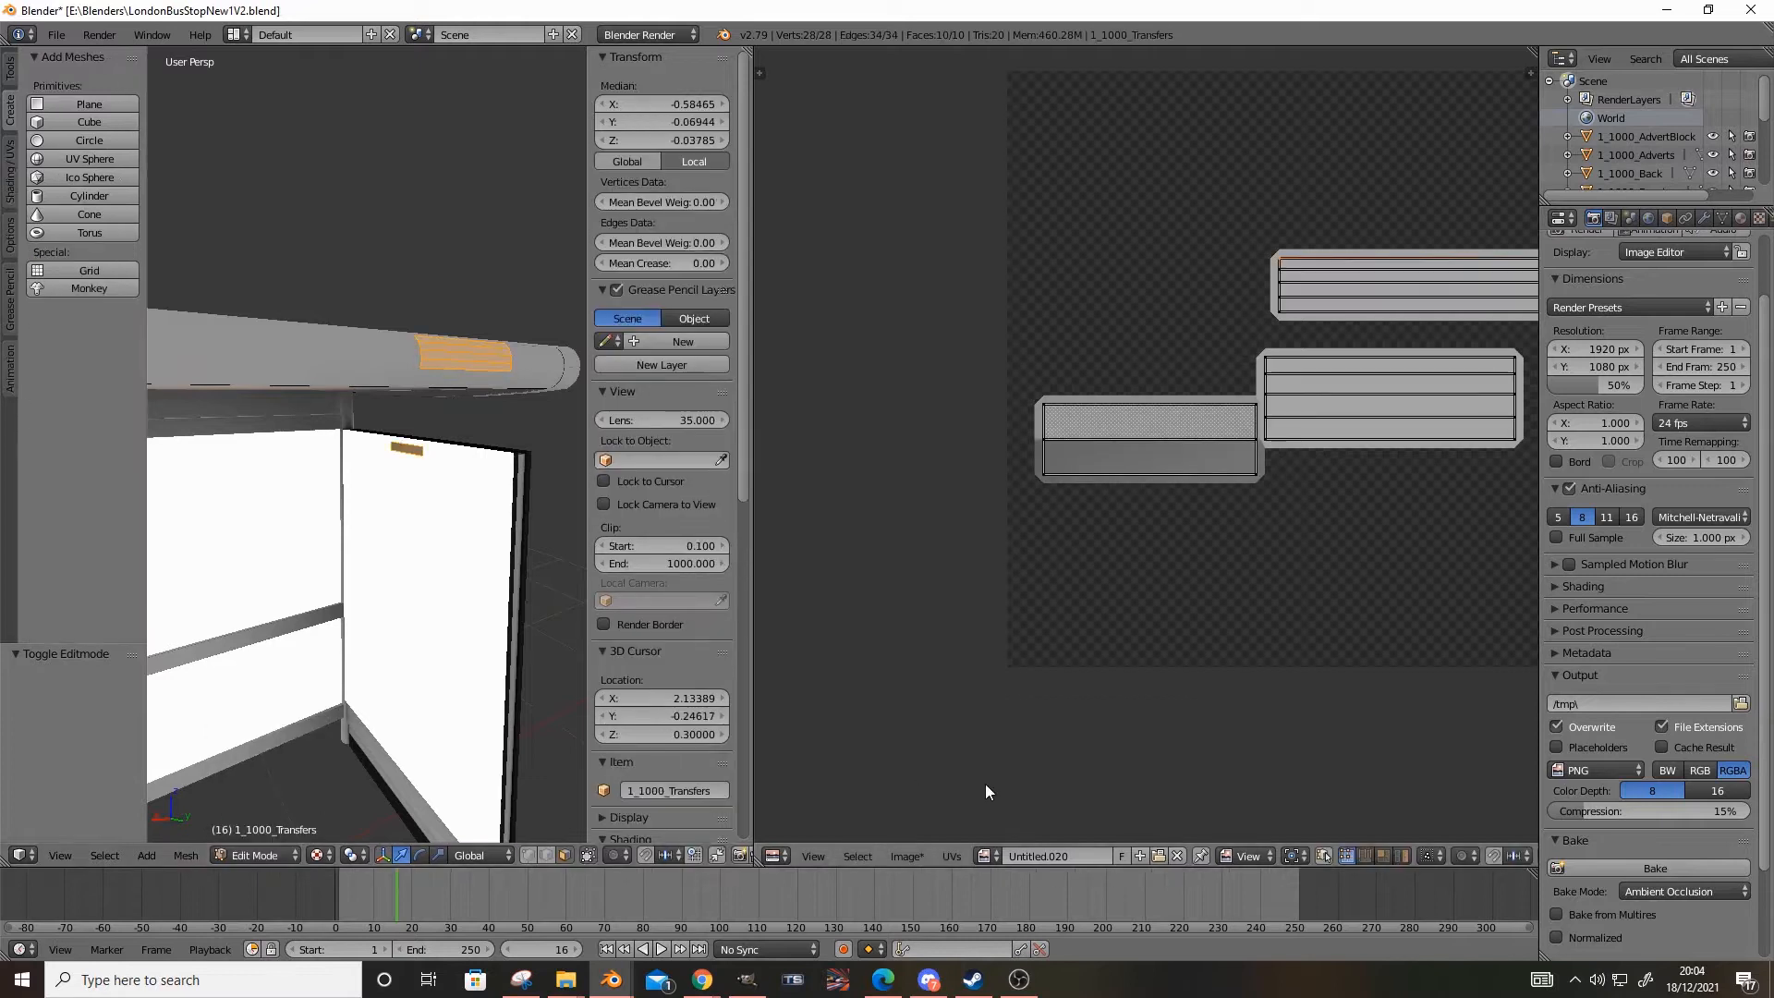
{"action": "left_click", "coordinate": [1158, 855]}
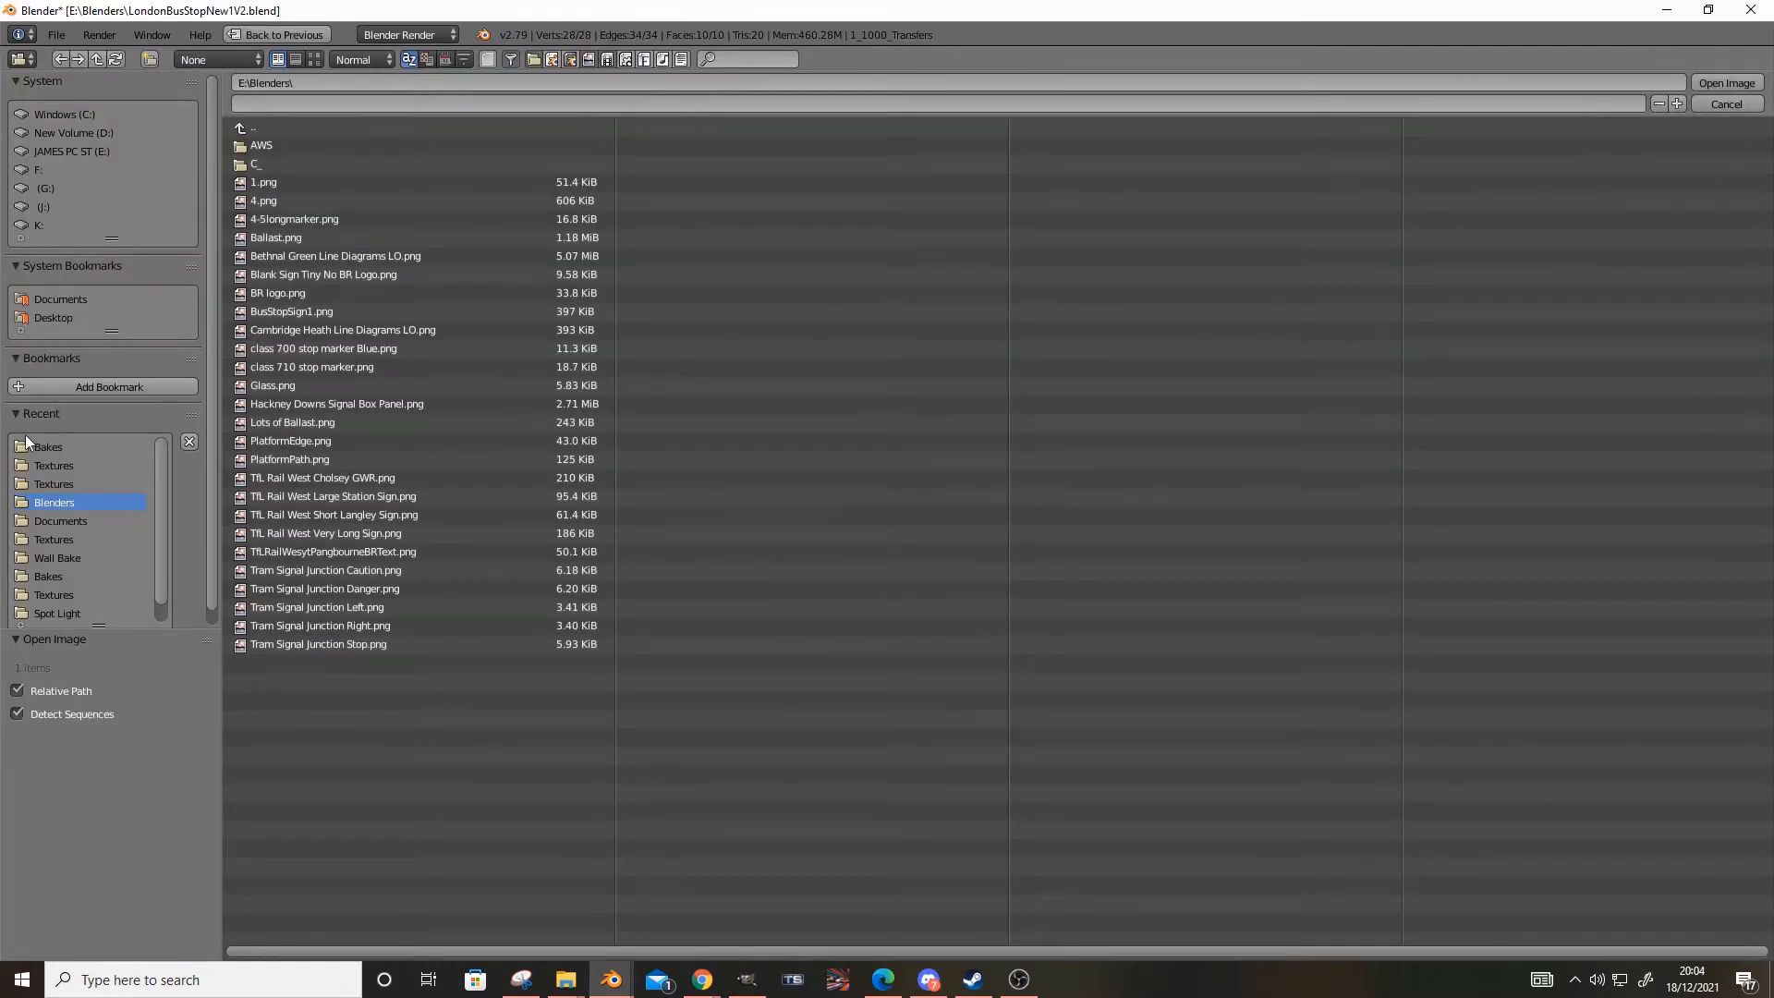
{"action": "double_click", "coordinate": [299, 519]}
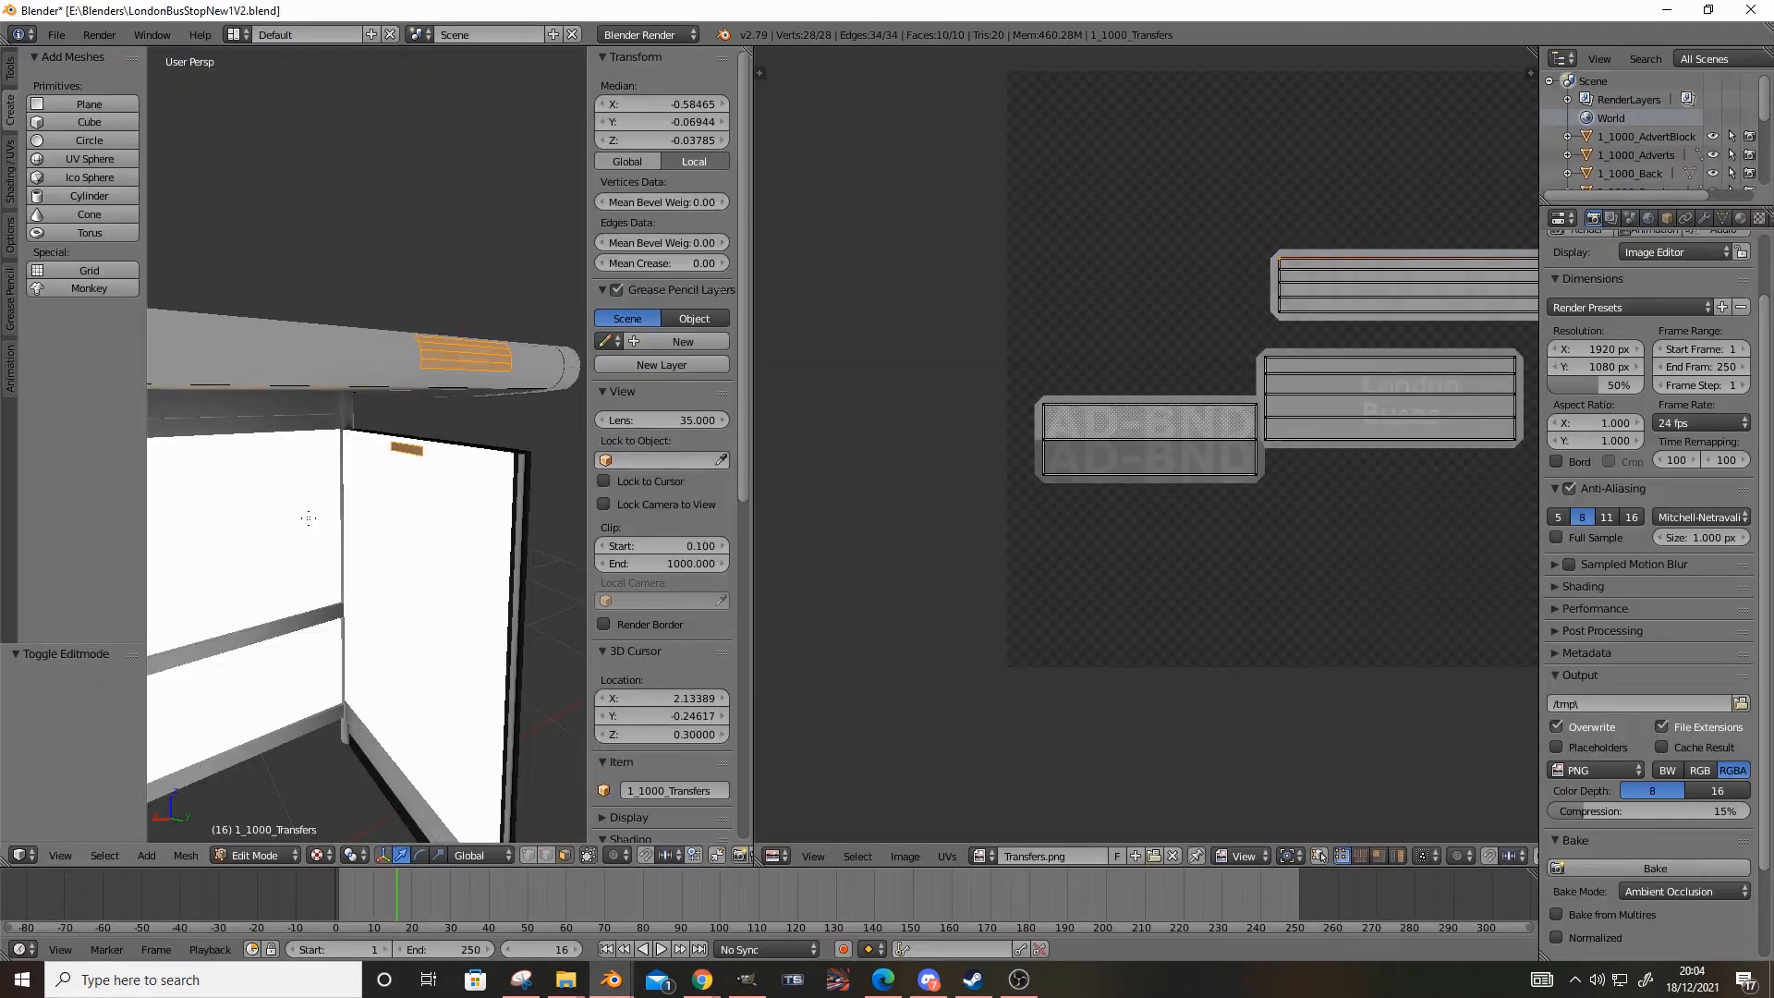
{"action": "left_click", "coordinate": [239, 854]}
{"action": "left_click", "coordinate": [248, 837]}
{"action": "middle_click_drag", "start_coordinate": [407, 648], "coordinate": [285, 665]}
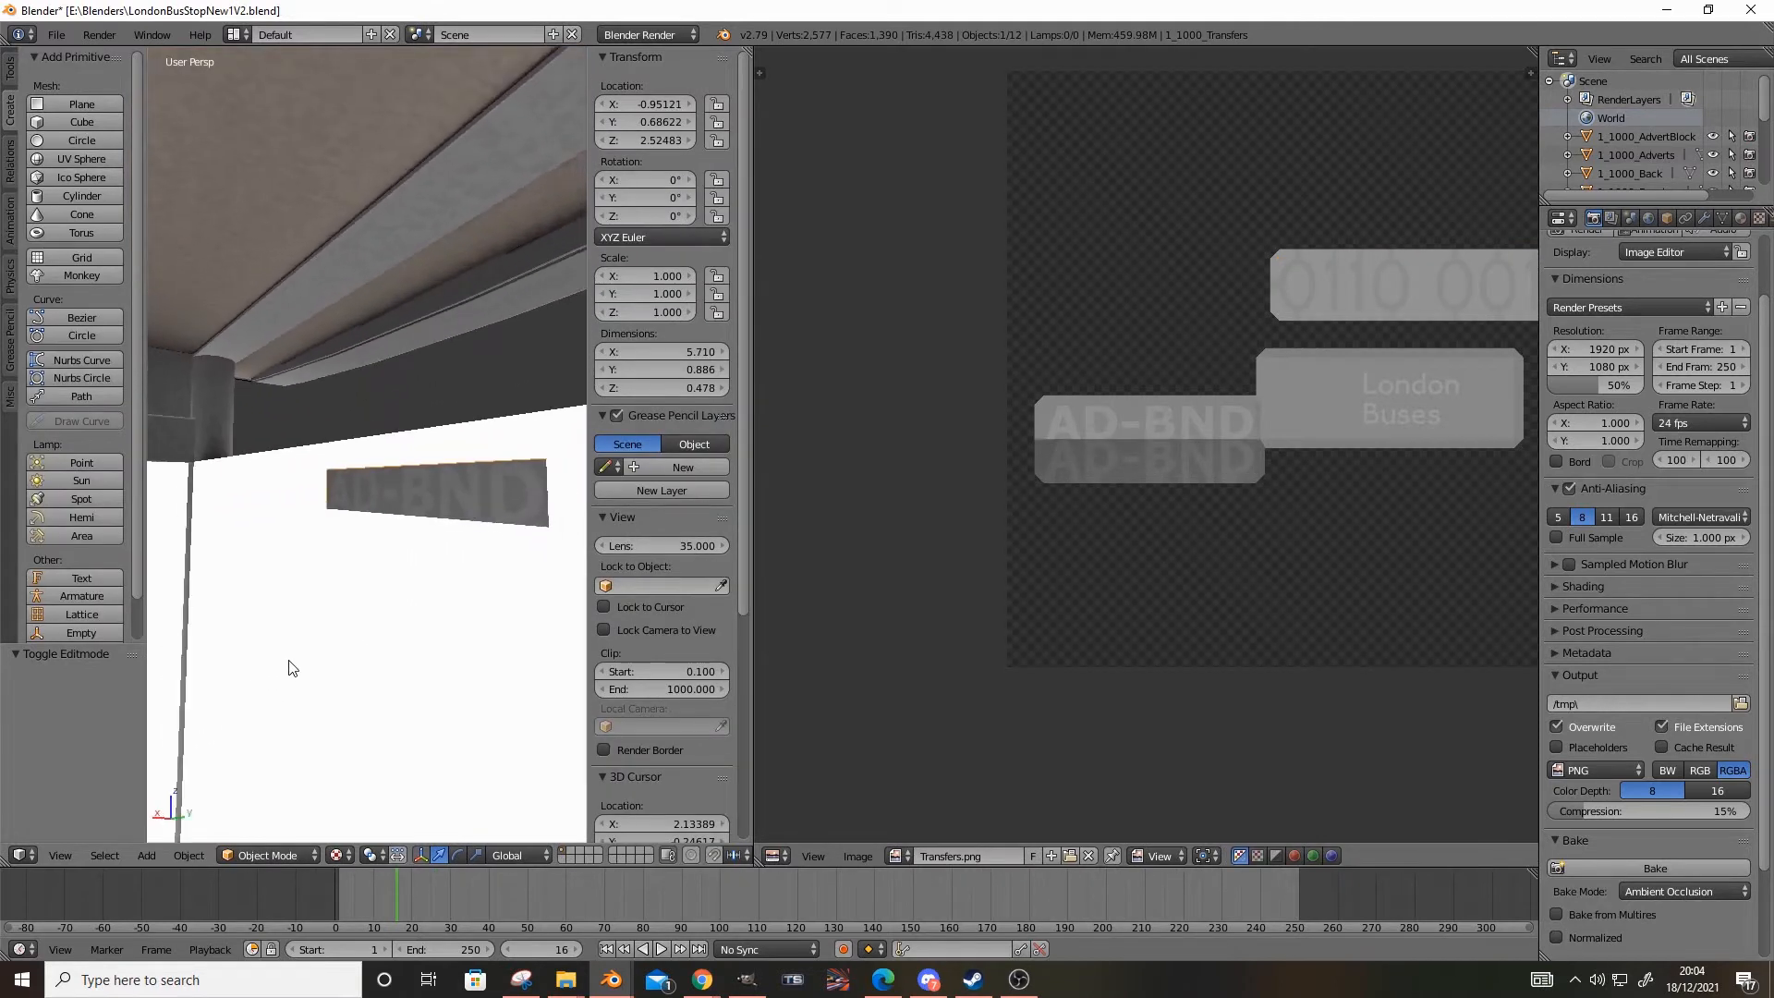
Toggle Transparency off and on in the transfers material to compare the lettering's background
{"action": "left_click", "coordinate": [1740, 219]}
{"action": "scroll", "coordinate": [1617, 568], "scroll_direction": "down", "scroll_amount": 2}
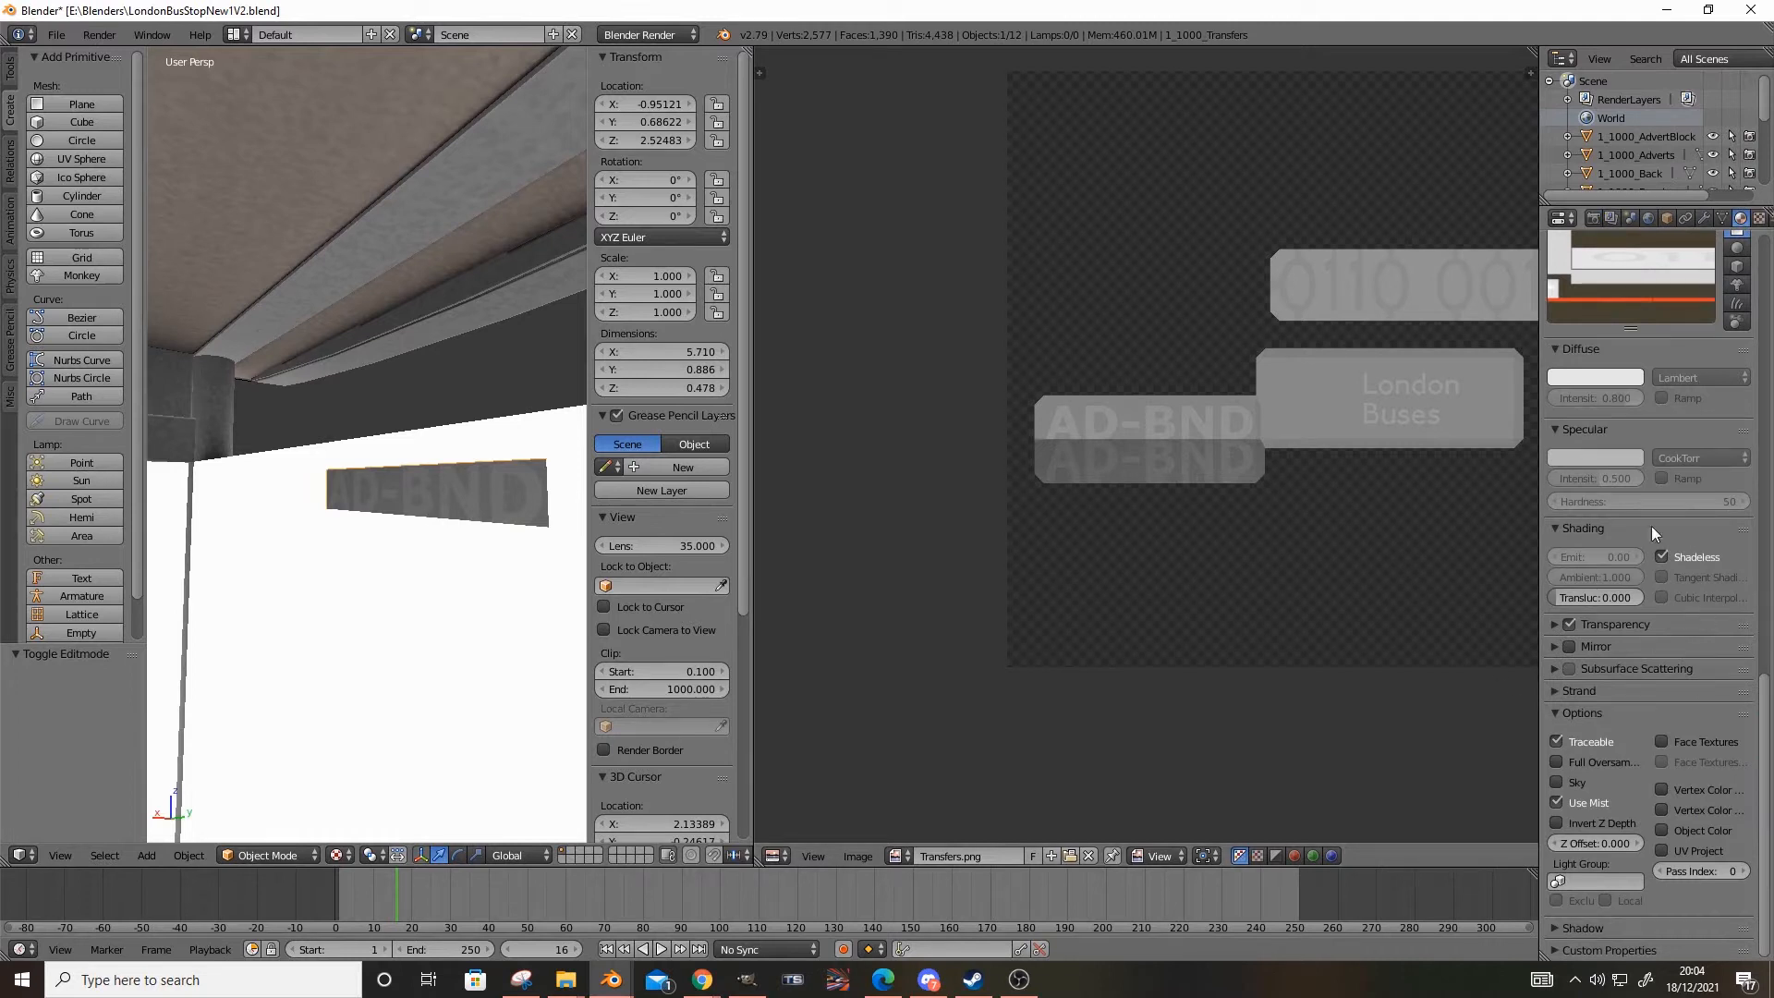
{"action": "left_click", "coordinate": [1568, 624]}
{"action": "left_click", "coordinate": [1569, 624]}
{"action": "left_click", "coordinate": [1569, 624]}
{"action": "left_click", "coordinate": [1569, 623]}
{"action": "scroll", "coordinate": [376, 512], "scroll_direction": "down", "scroll_amount": 12}
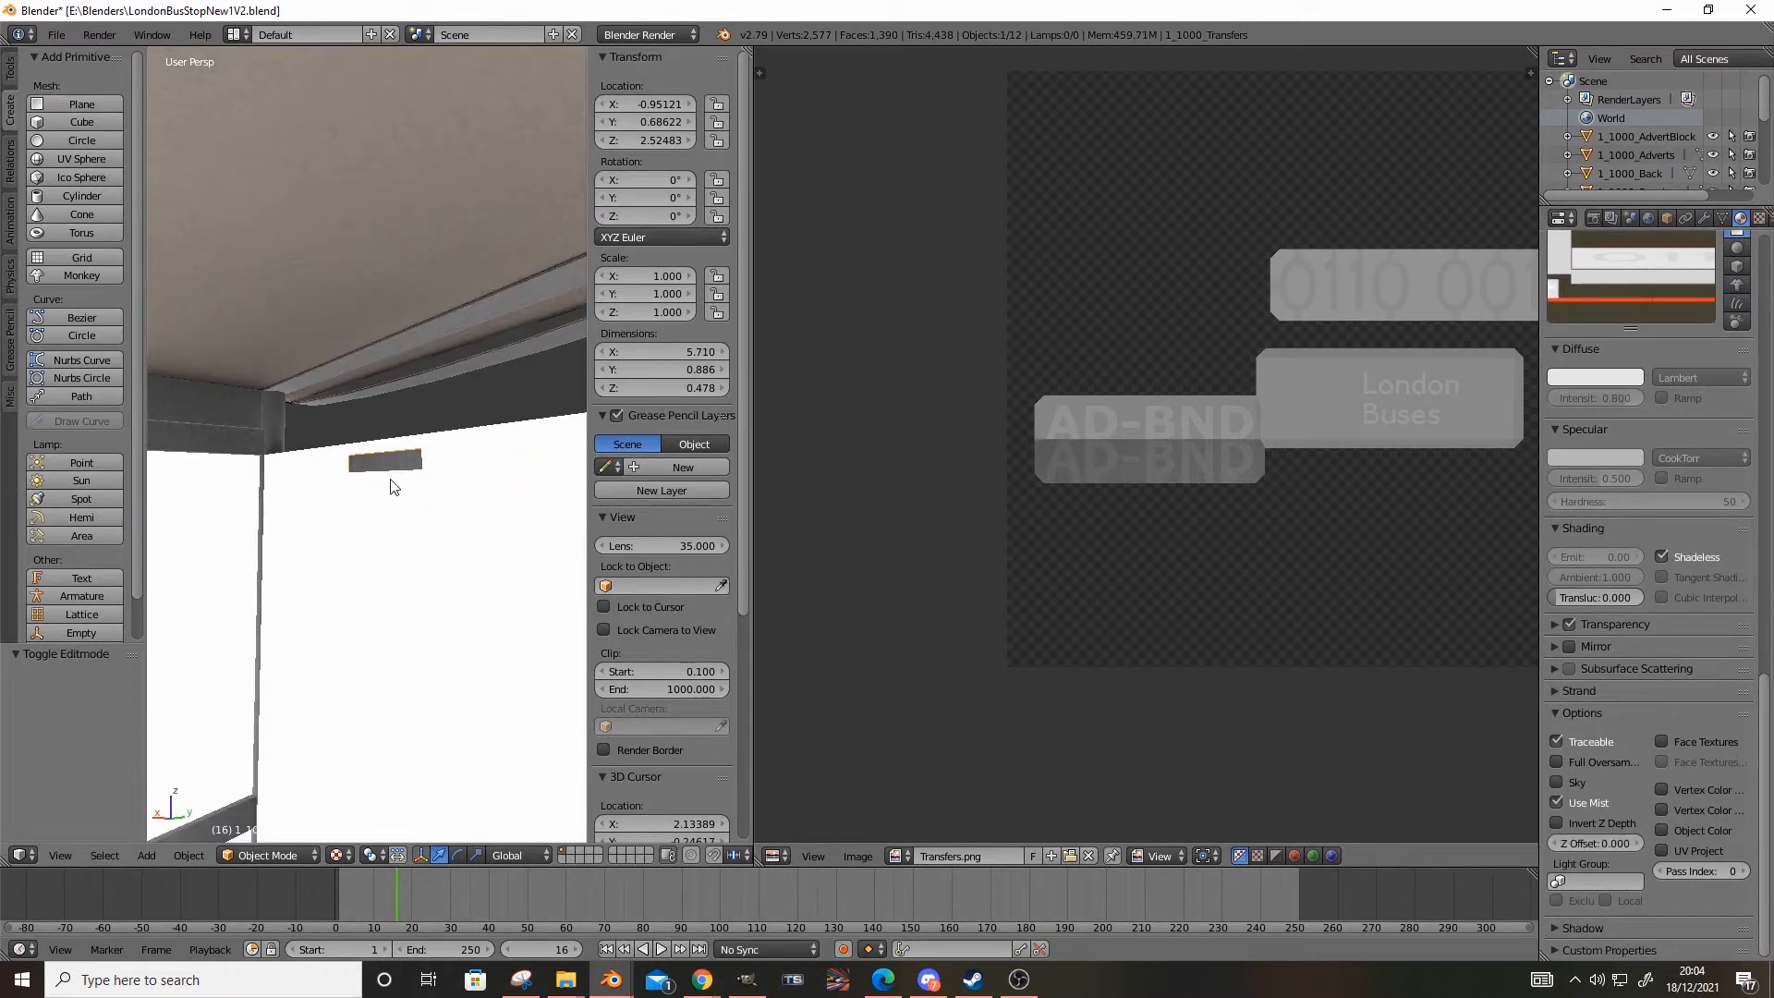
Try raising the transfers object along Z above the shelter roof, and undo the move
{"action": "middle_click_drag", "start_coordinate": [340, 515], "coordinate": [559, 568]}
{"action": "scroll", "coordinate": [392, 550], "scroll_direction": "up", "scroll_amount": 2}
{"action": "middle_click_drag", "start_coordinate": [396, 555], "coordinate": [241, 564]}
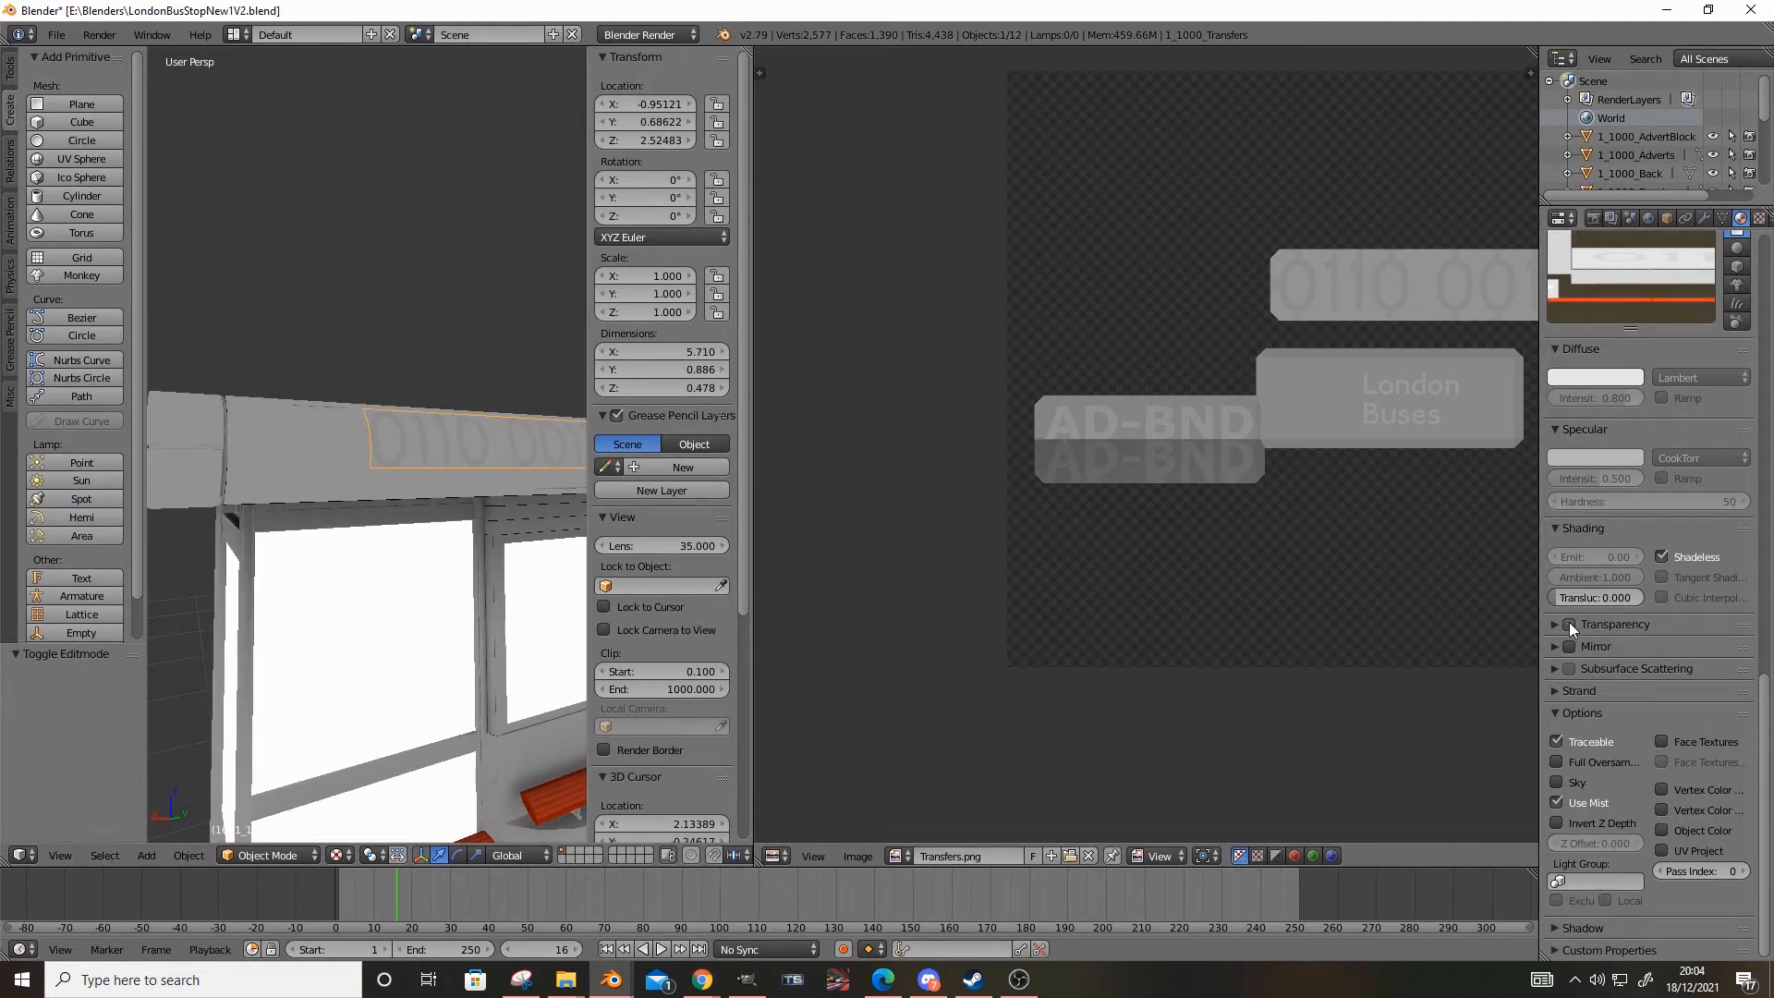
{"action": "left_click_drag", "start_coordinate": [666, 140], "coordinate": [702, 139]}
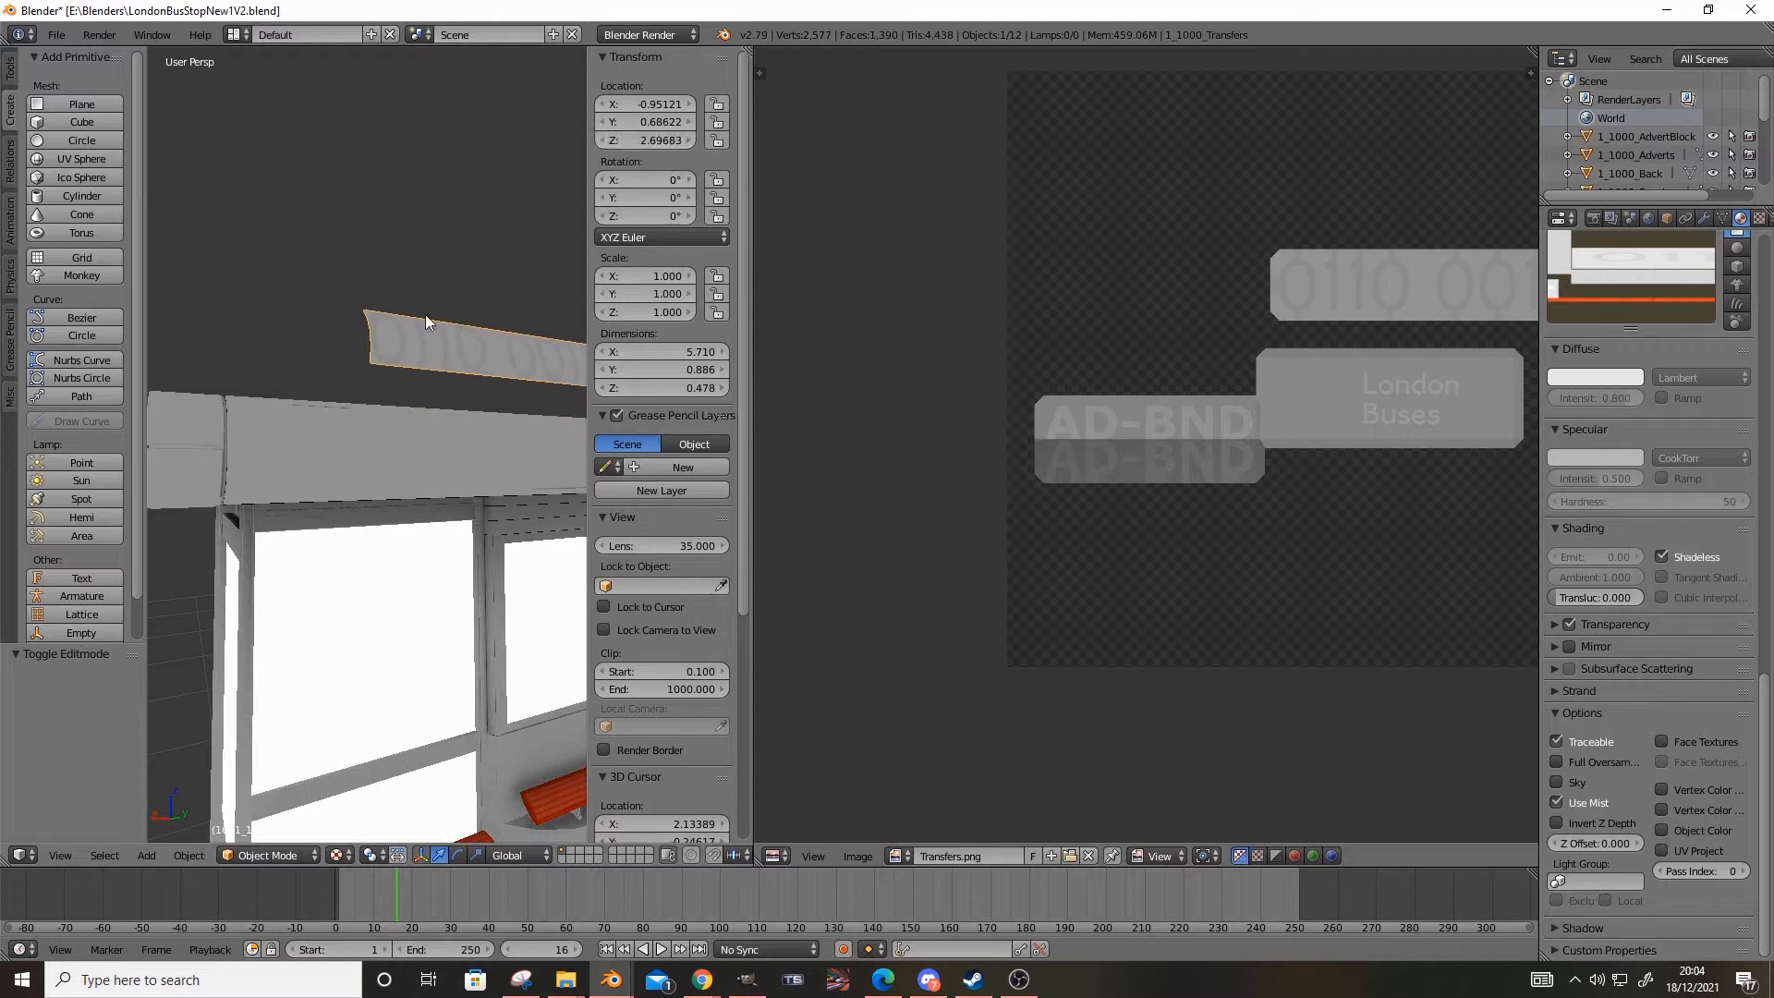
{"action": "key", "text": "ctrl+z"}
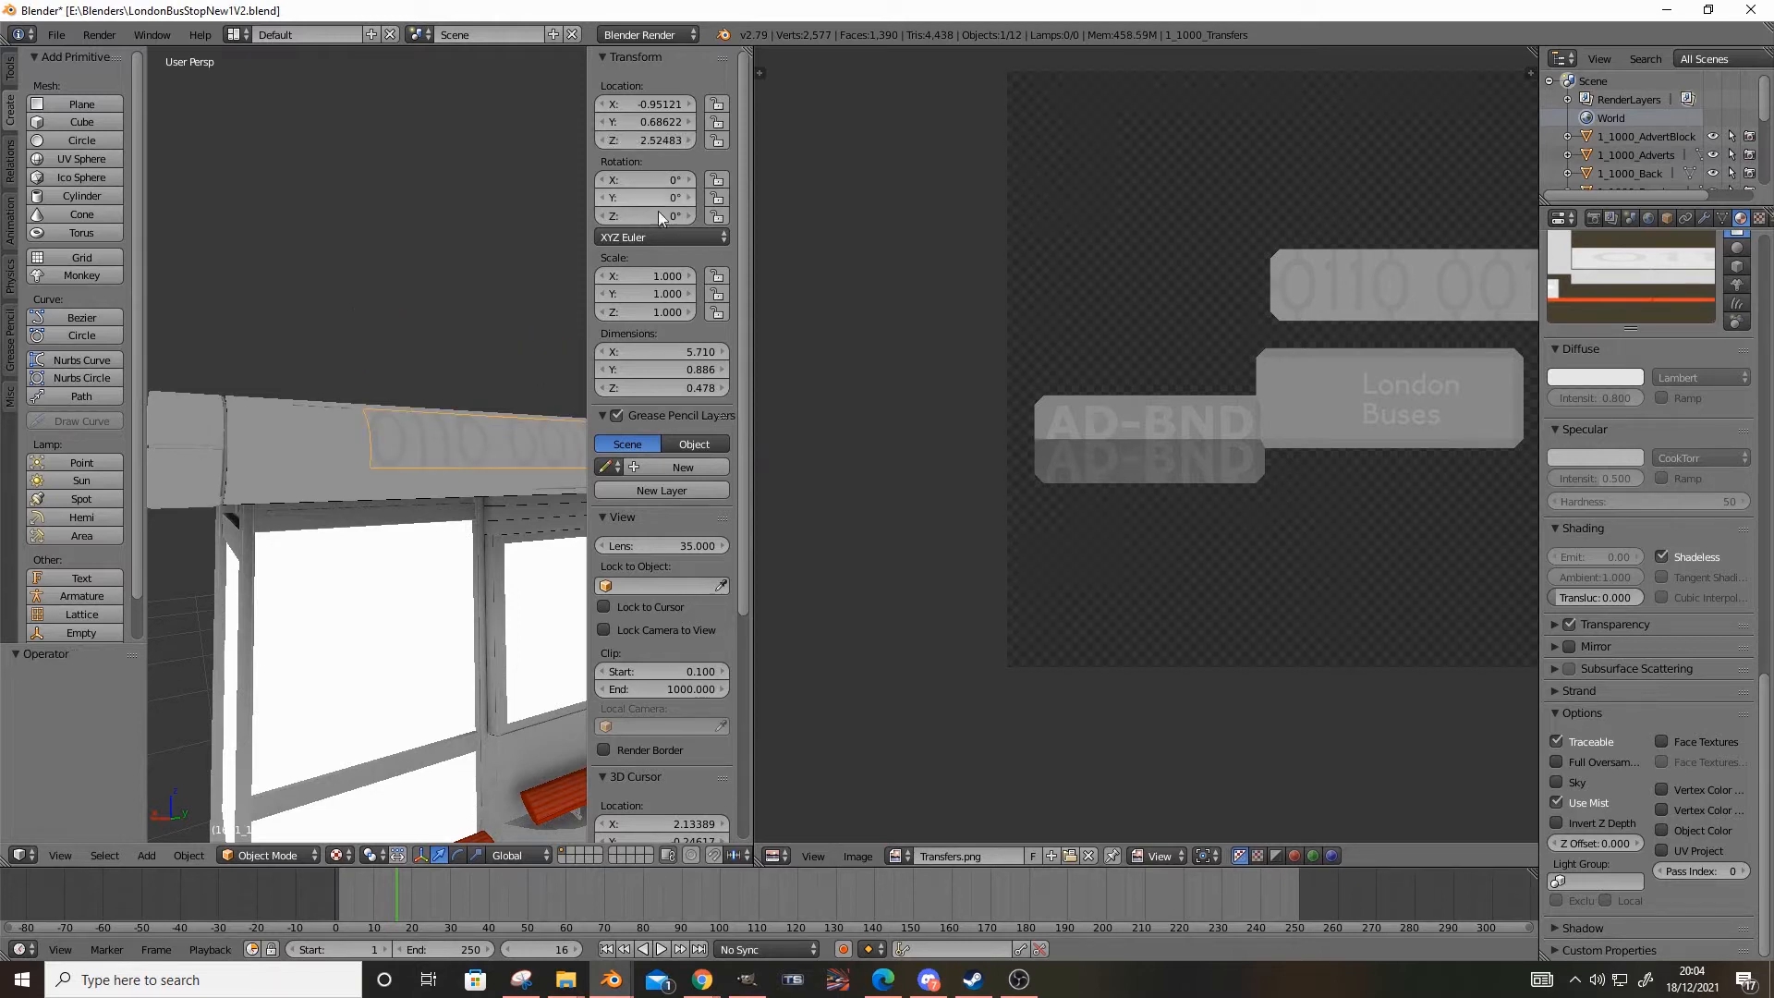
Switch to GIMP, choose the Fuzzy Select tool, and make 15.png the active layer
{"action": "left_click", "coordinate": [747, 979]}
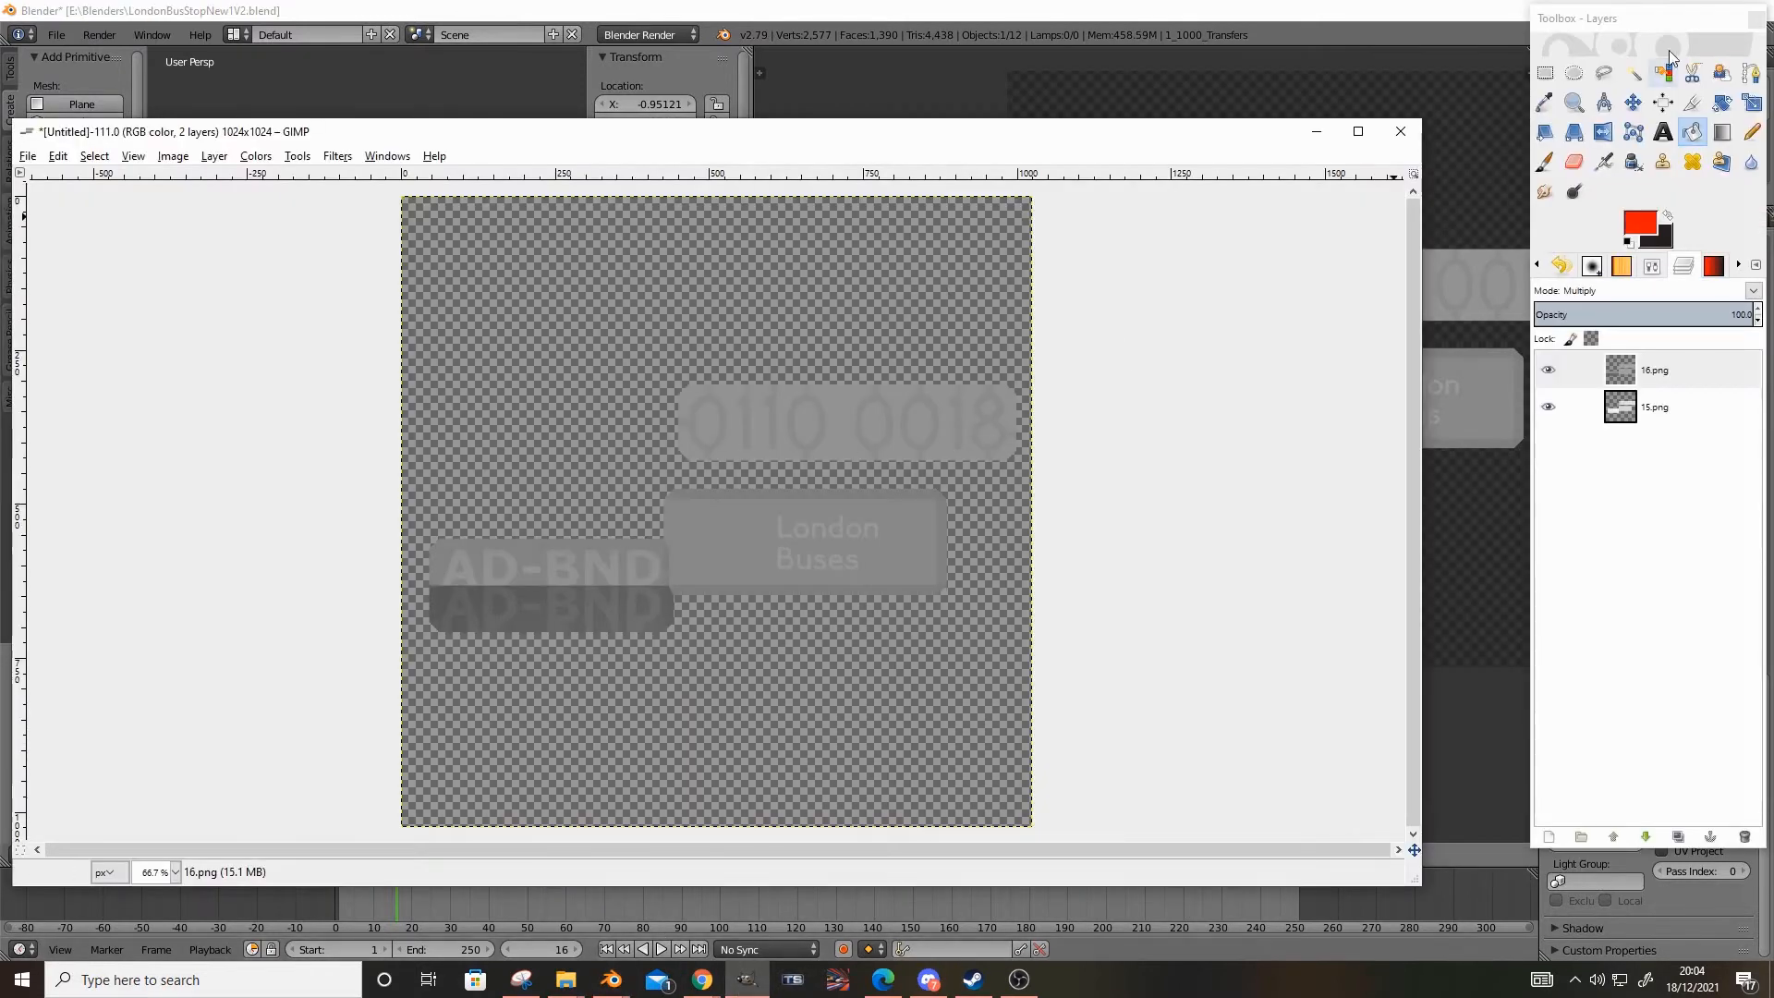
{"action": "left_click", "coordinate": [1633, 72]}
{"action": "scroll", "coordinate": [492, 538], "scroll_direction": "up", "scroll_amount": 4, "text": "ctrl"}
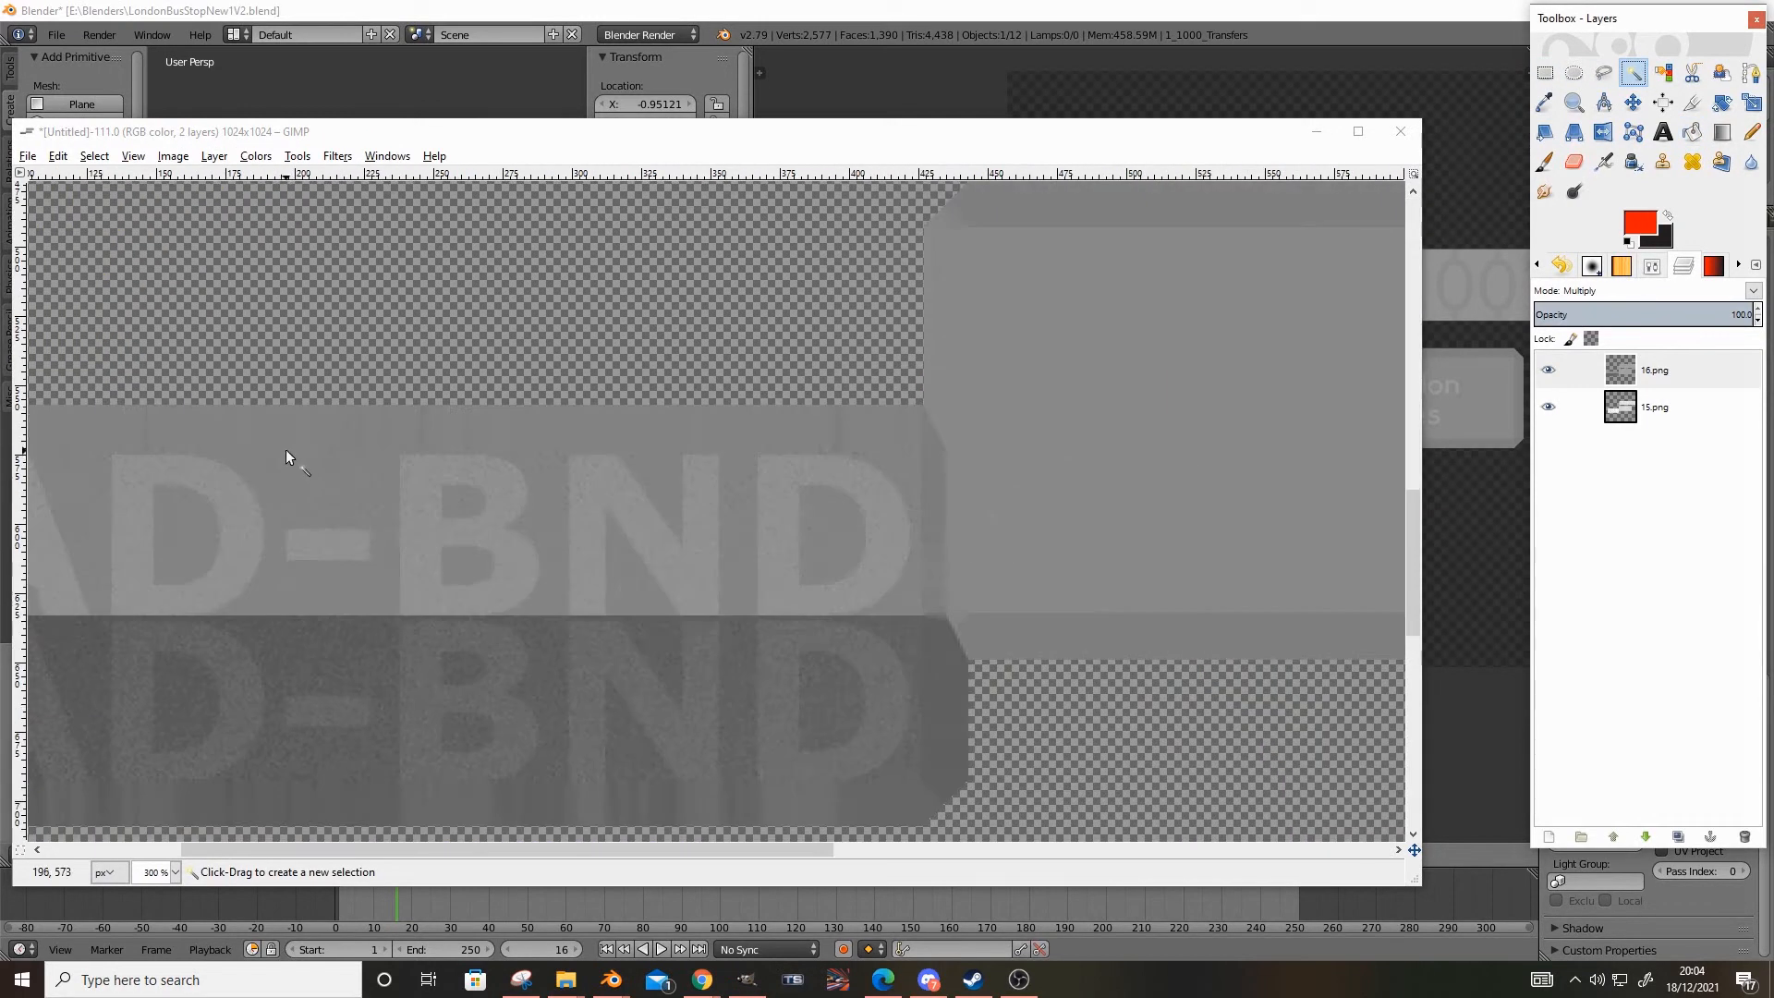
{"action": "left_click", "coordinate": [1576, 407]}
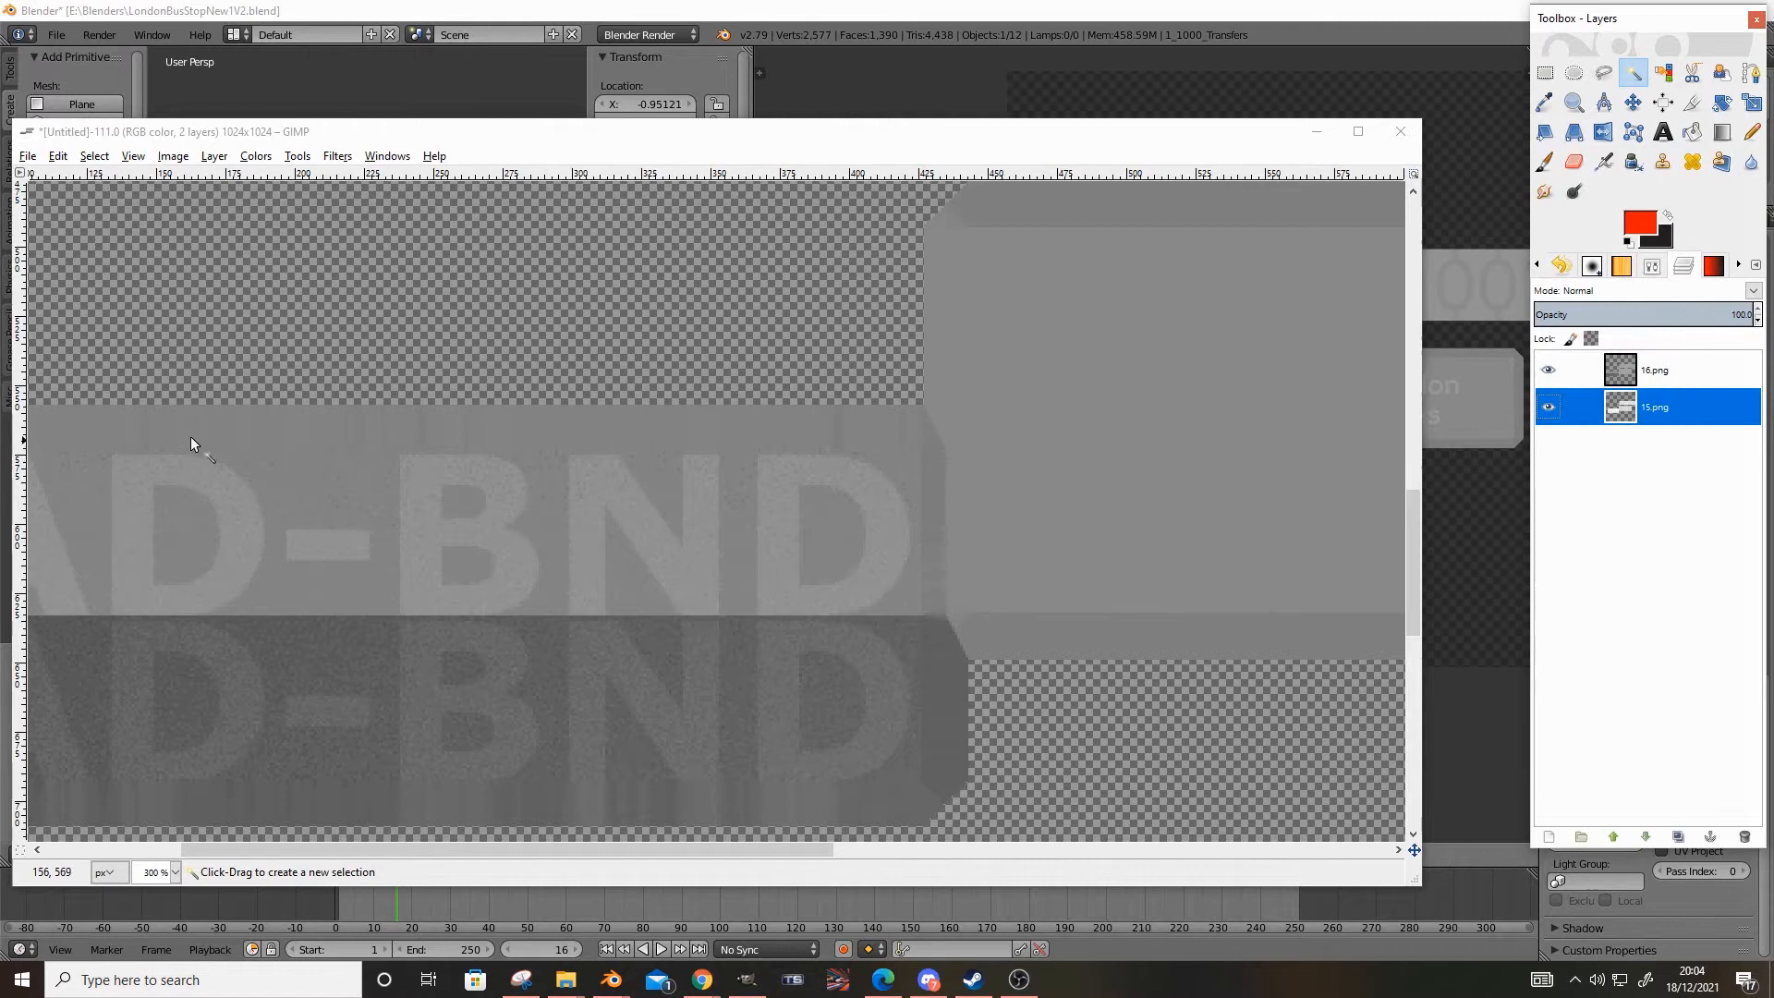
Try to fuzzy-select the grey background around the AD-BND lettering
{"action": "left_click", "coordinate": [275, 460]}
{"action": "scroll", "coordinate": [663, 418], "scroll_direction": "down", "scroll_amount": 2, "text": "ctrl"}
{"action": "scroll", "coordinate": [684, 508], "scroll_direction": "up", "scroll_amount": 2, "text": "ctrl"}
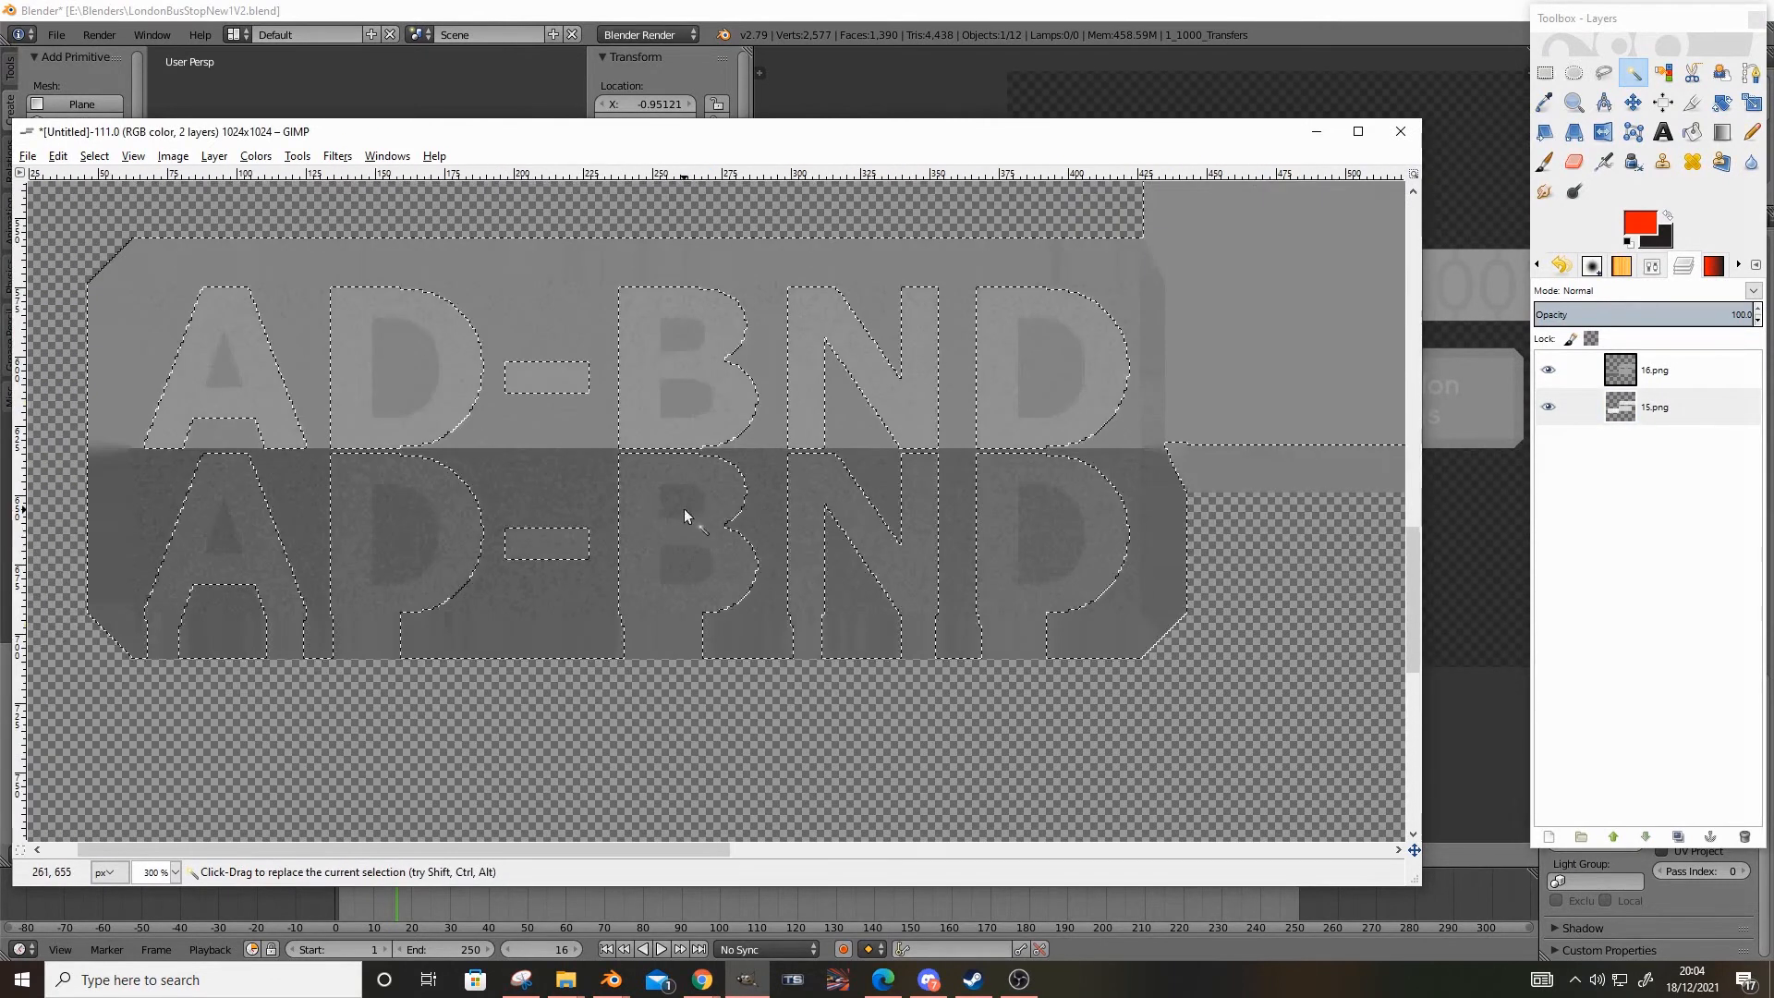
{"action": "scroll", "coordinate": [596, 520], "scroll_direction": "down", "scroll_amount": 1, "text": "ctrl"}
{"action": "scroll", "coordinate": [735, 403], "scroll_direction": "up", "scroll_amount": 2, "text": "ctrl"}
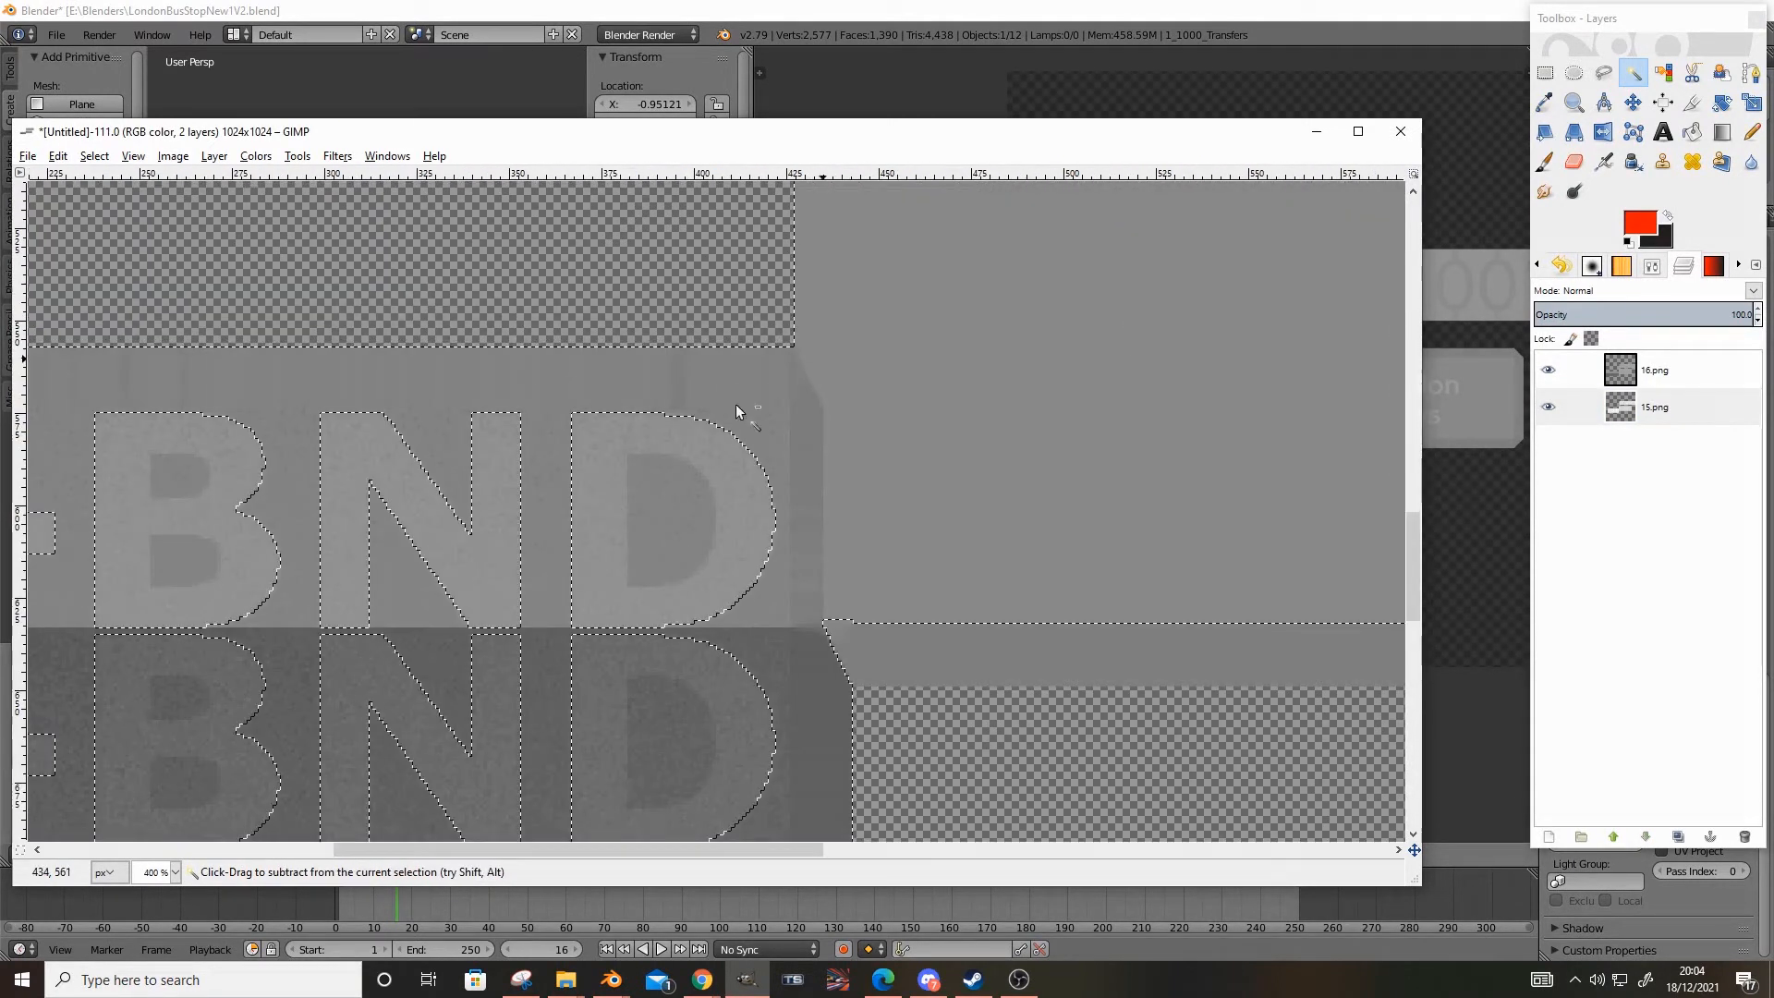
{"action": "scroll", "coordinate": [735, 403], "scroll_direction": "up", "scroll_amount": 1, "text": "ctrl"}
{"action": "scroll", "coordinate": [698, 489], "scroll_direction": "down", "scroll_amount": 2, "text": "ctrl"}
Fuzzy-select and clear the enclosed areas inside the last D and the B in both copies of AD-BND
{"action": "left_click", "coordinate": [664, 534]}
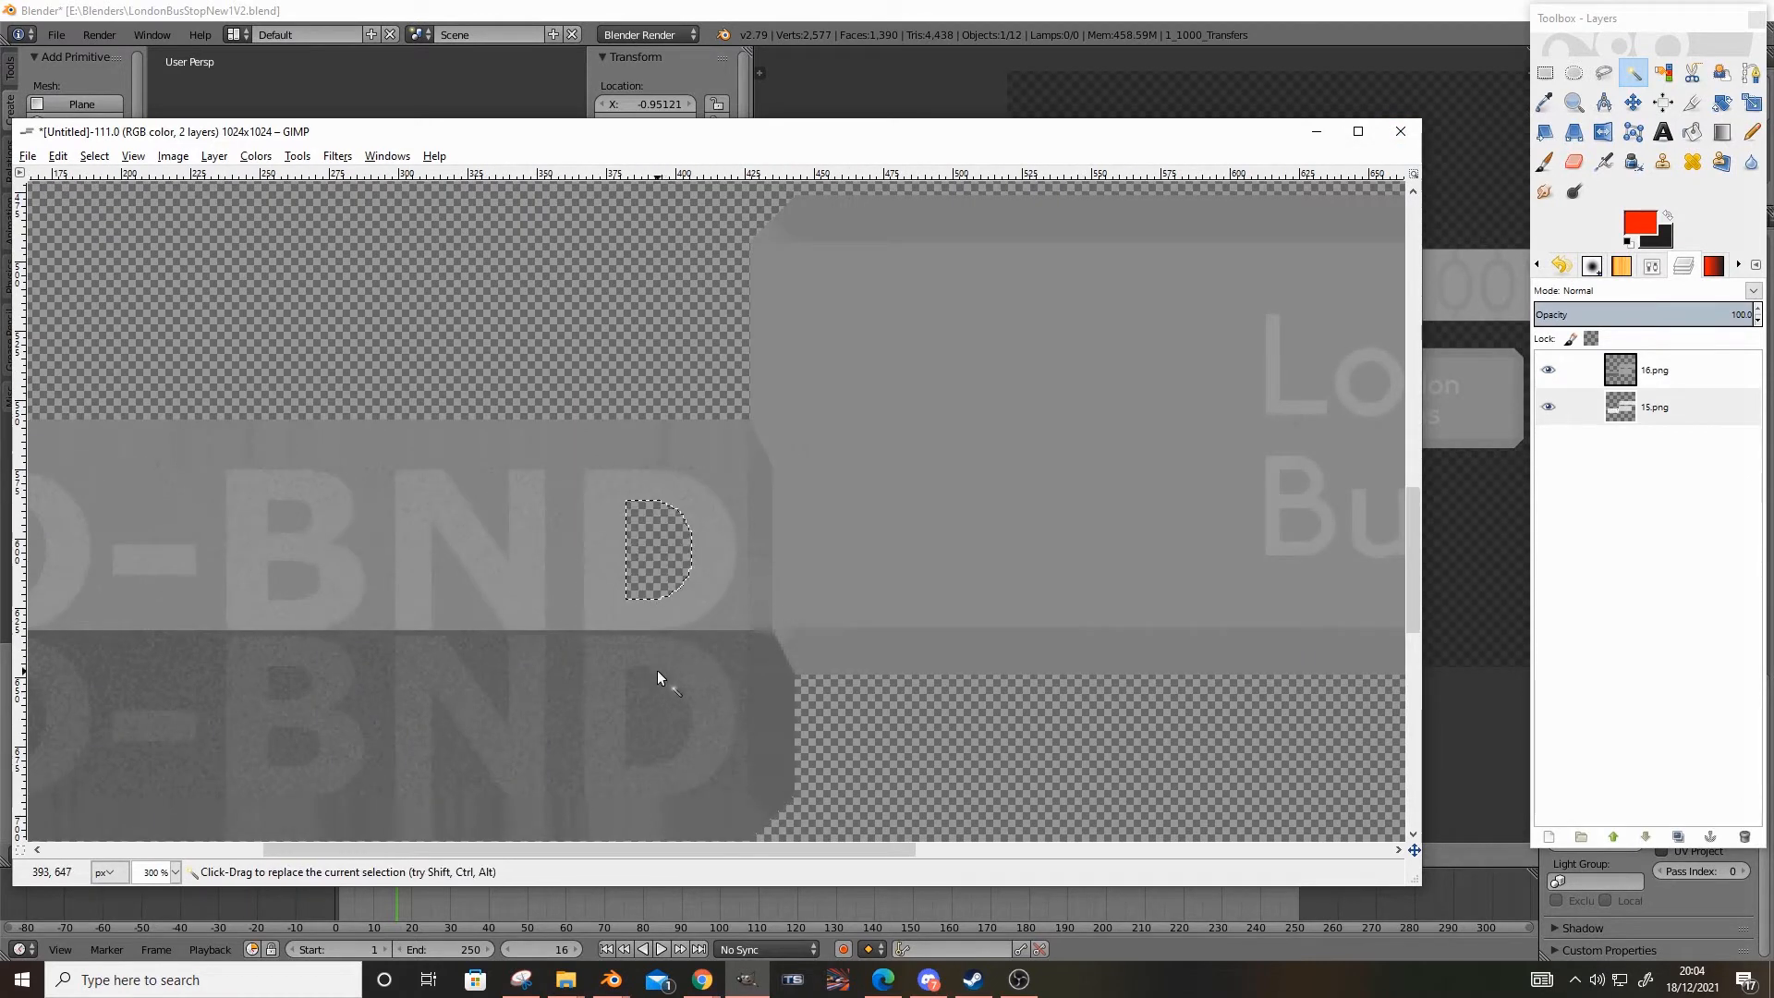
{"action": "left_click", "coordinate": [657, 695]}
{"action": "key", "text": "Delete"}
{"action": "left_click", "coordinate": [300, 676]}
{"action": "key", "text": "Delete"}
{"action": "left_click", "coordinate": [296, 560]}
{"action": "left_click", "coordinate": [295, 574]}
{"action": "key", "text": "Delete"}
{"action": "left_click", "coordinate": [298, 520]}
{"action": "key", "text": "Delete"}
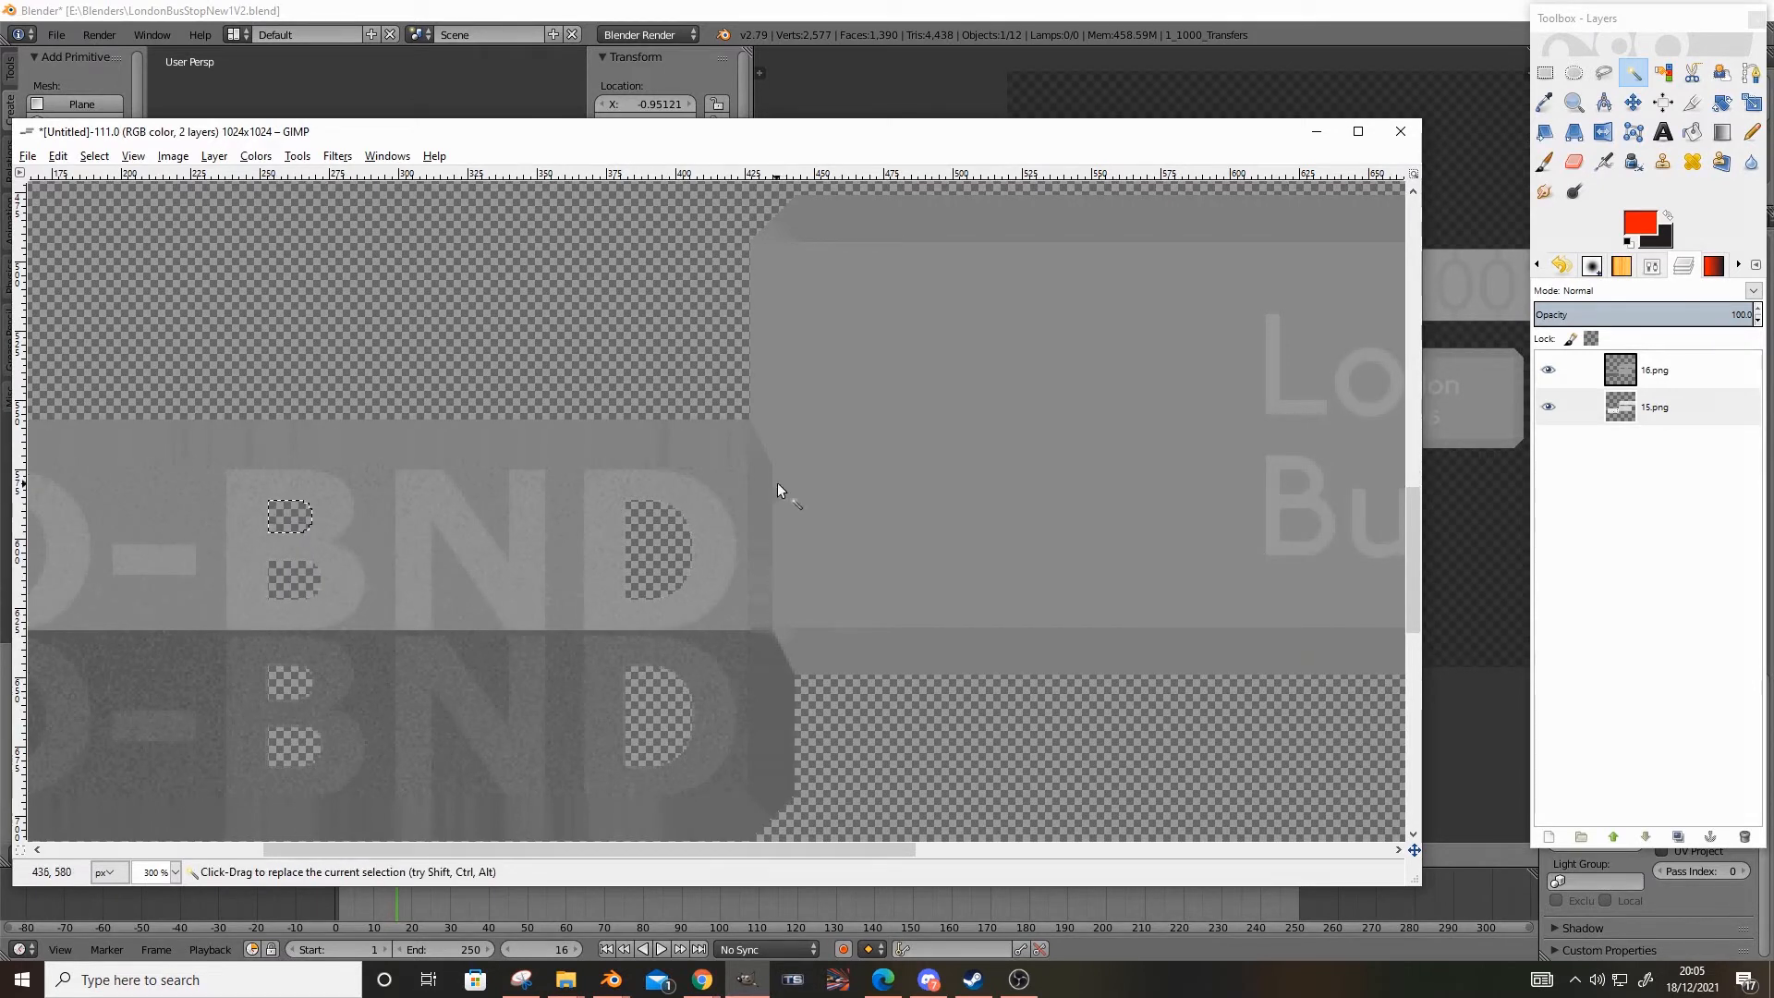
Fuzzy-select and clear the enclosed areas inside the A and the first D in both copies of AD-BND
{"action": "scroll", "coordinate": [485, 618], "scroll_direction": "down", "scroll_amount": 2, "text": "ctrl"}
{"action": "scroll", "coordinate": [579, 573], "scroll_direction": "up", "scroll_amount": 3, "text": "ctrl"}
{"action": "left_click", "coordinate": [552, 581]}
{"action": "key", "text": "Delete"}
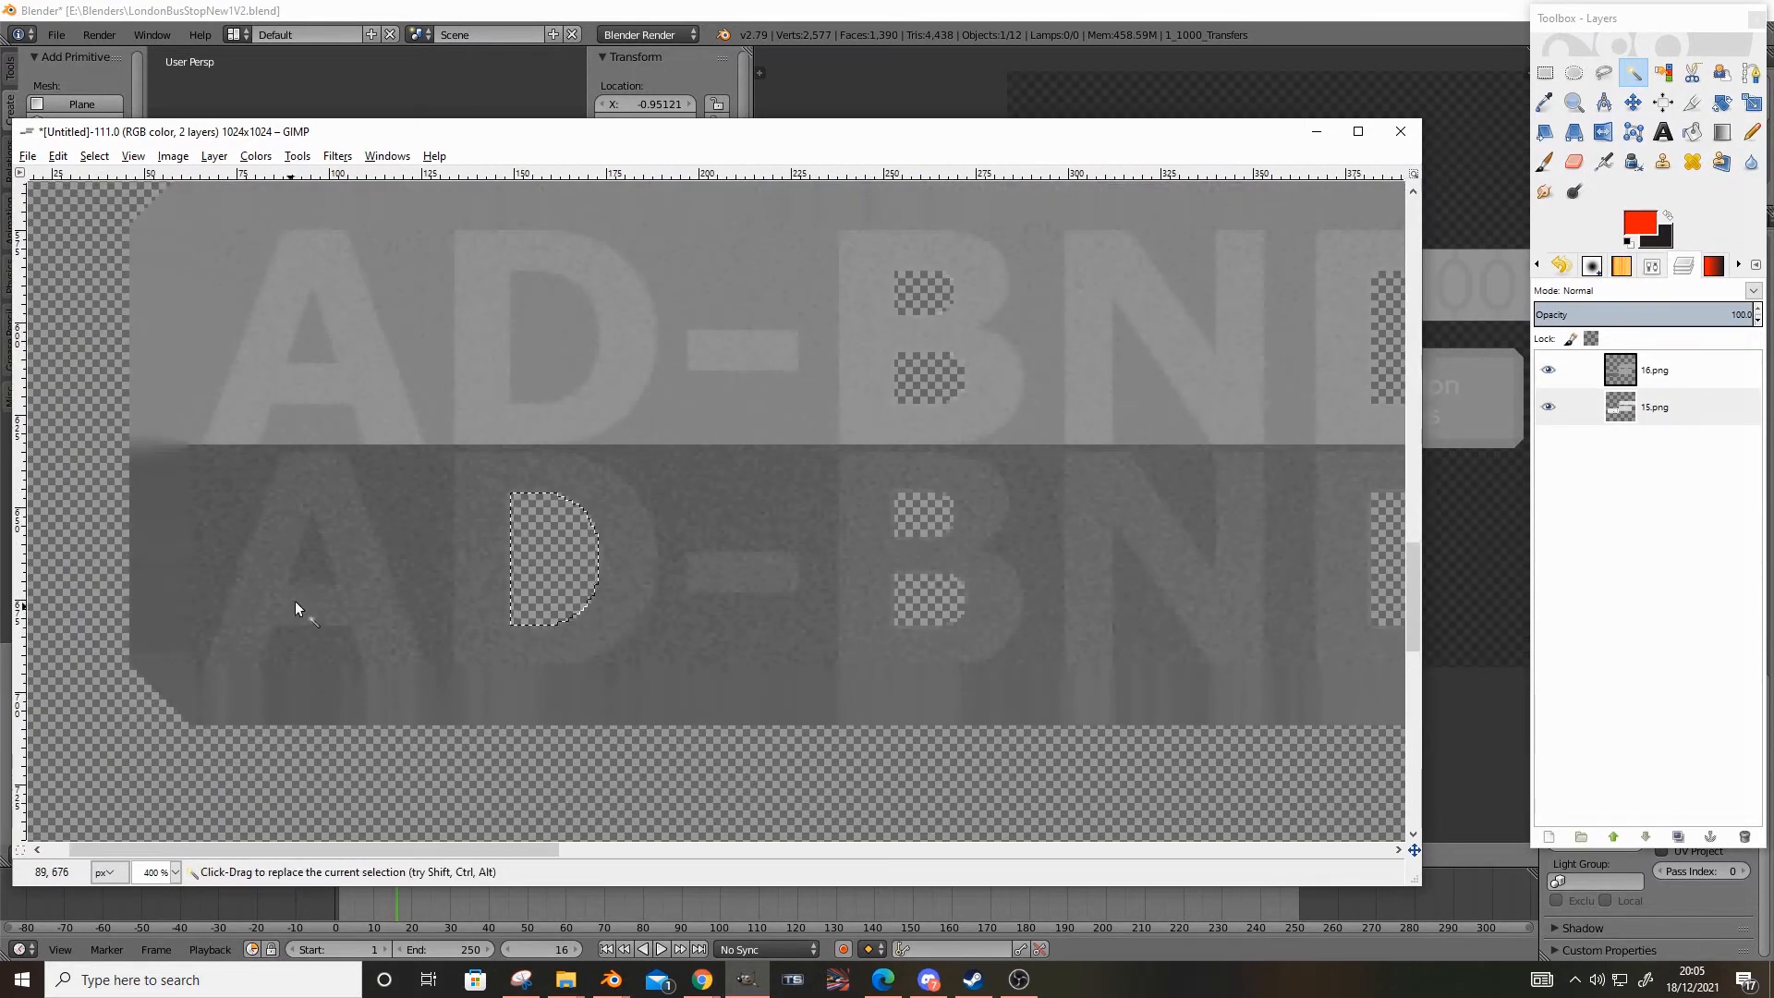
{"action": "key", "text": "Delete"}
{"action": "left_click", "coordinate": [310, 333]}
{"action": "key", "text": "Delete"}
{"action": "left_click", "coordinate": [523, 329]}
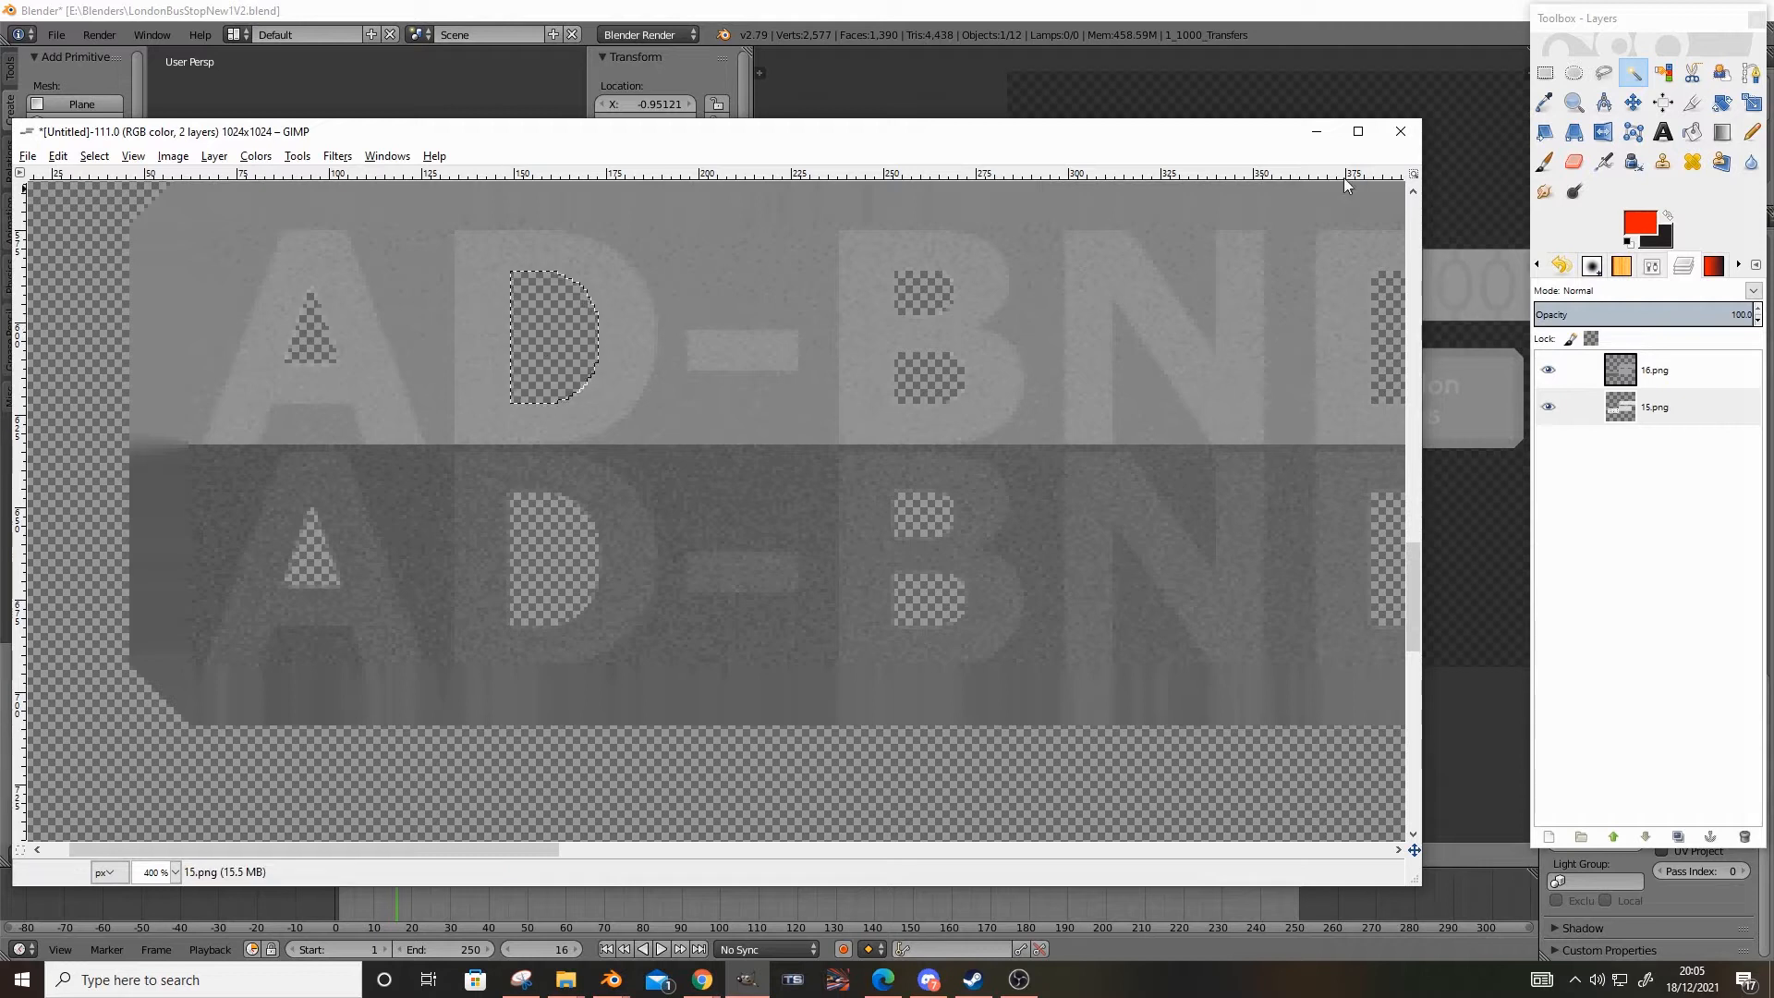
Clear a narrow vertical rectangle just after the last D to separate the AD-BND background from the neighbouring panel
{"action": "left_click", "coordinate": [1545, 74]}
{"action": "scroll", "coordinate": [795, 389], "scroll_direction": "down", "scroll_amount": 2, "text": "ctrl"}
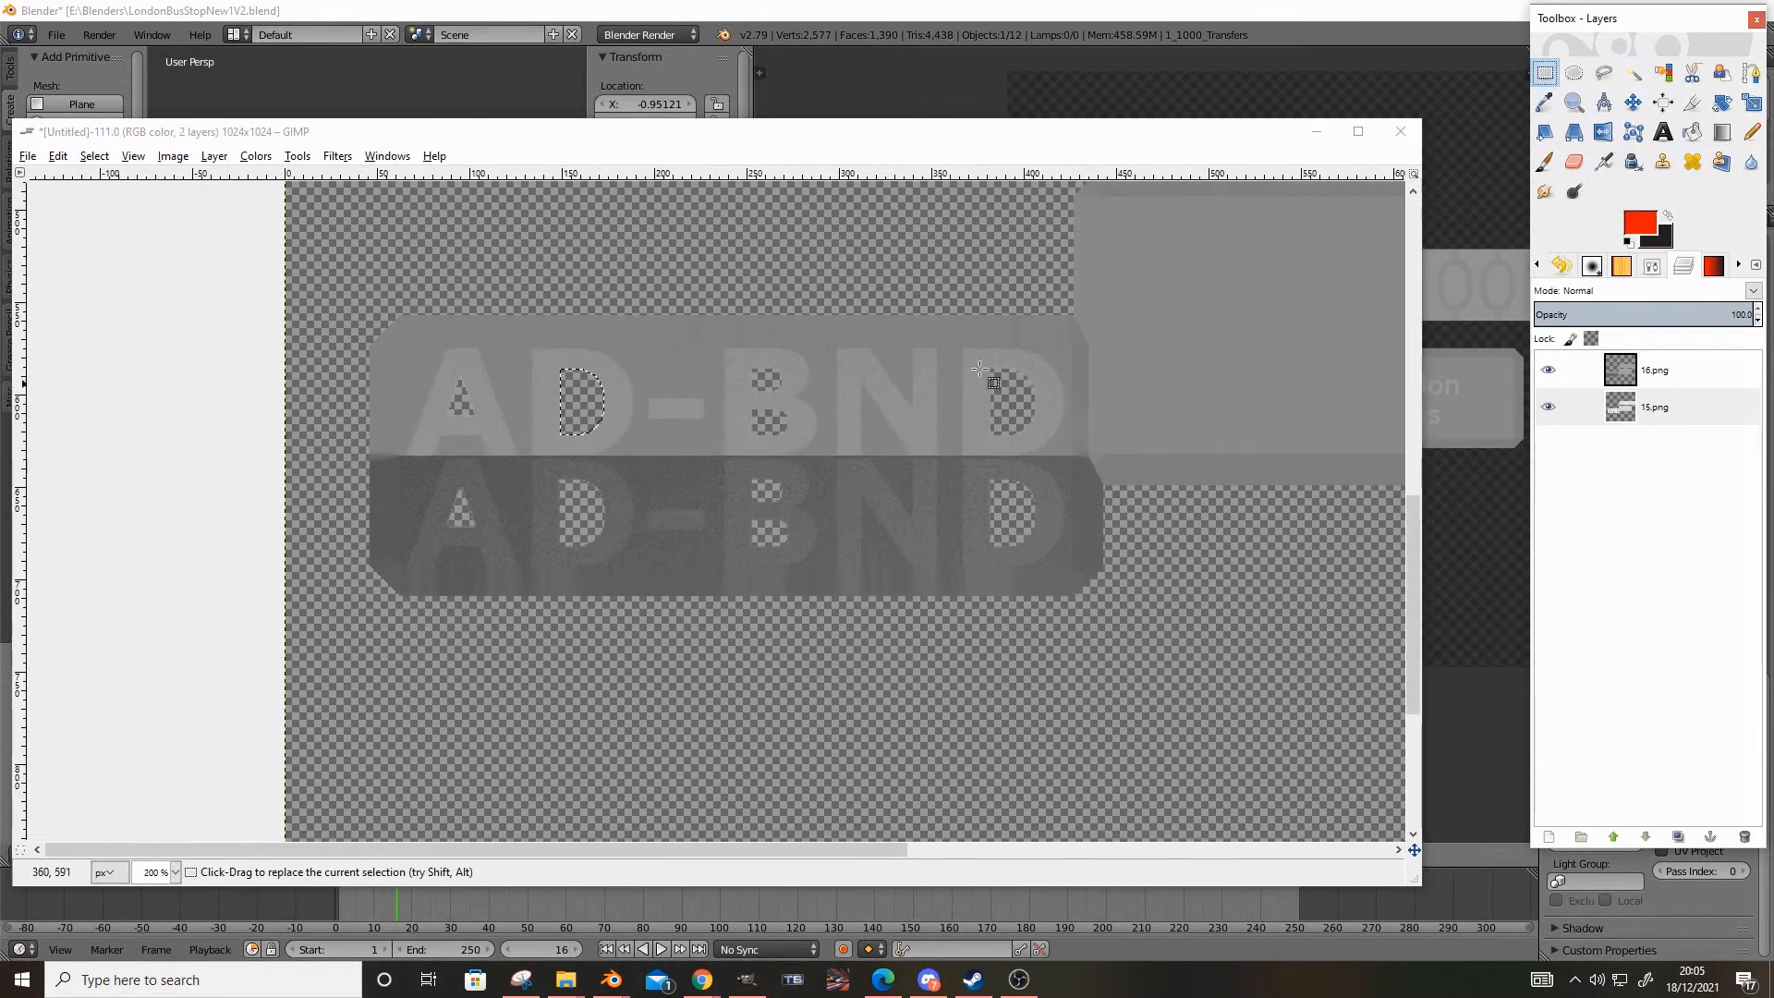
{"action": "scroll", "coordinate": [836, 386], "scroll_direction": "up", "scroll_amount": 5, "text": "ctrl"}
{"action": "scroll", "coordinate": [835, 387], "scroll_direction": "up", "scroll_amount": 4, "text": "ctrl"}
{"action": "mouse_move", "coordinate": [752, 458]}
{"action": "left_mouse_down"}
{"action": "mouse_move", "coordinate": [735, 466]}
{"action": "mouse_move", "coordinate": [745, 630]}
{"action": "mouse_move", "coordinate": [779, 839]}
{"action": "mouse_move", "coordinate": [787, 789]}
{"action": "left_mouse_up"}
{"action": "scroll", "coordinate": [745, 585], "scroll_direction": "down", "scroll_amount": 5, "text": "ctrl"}
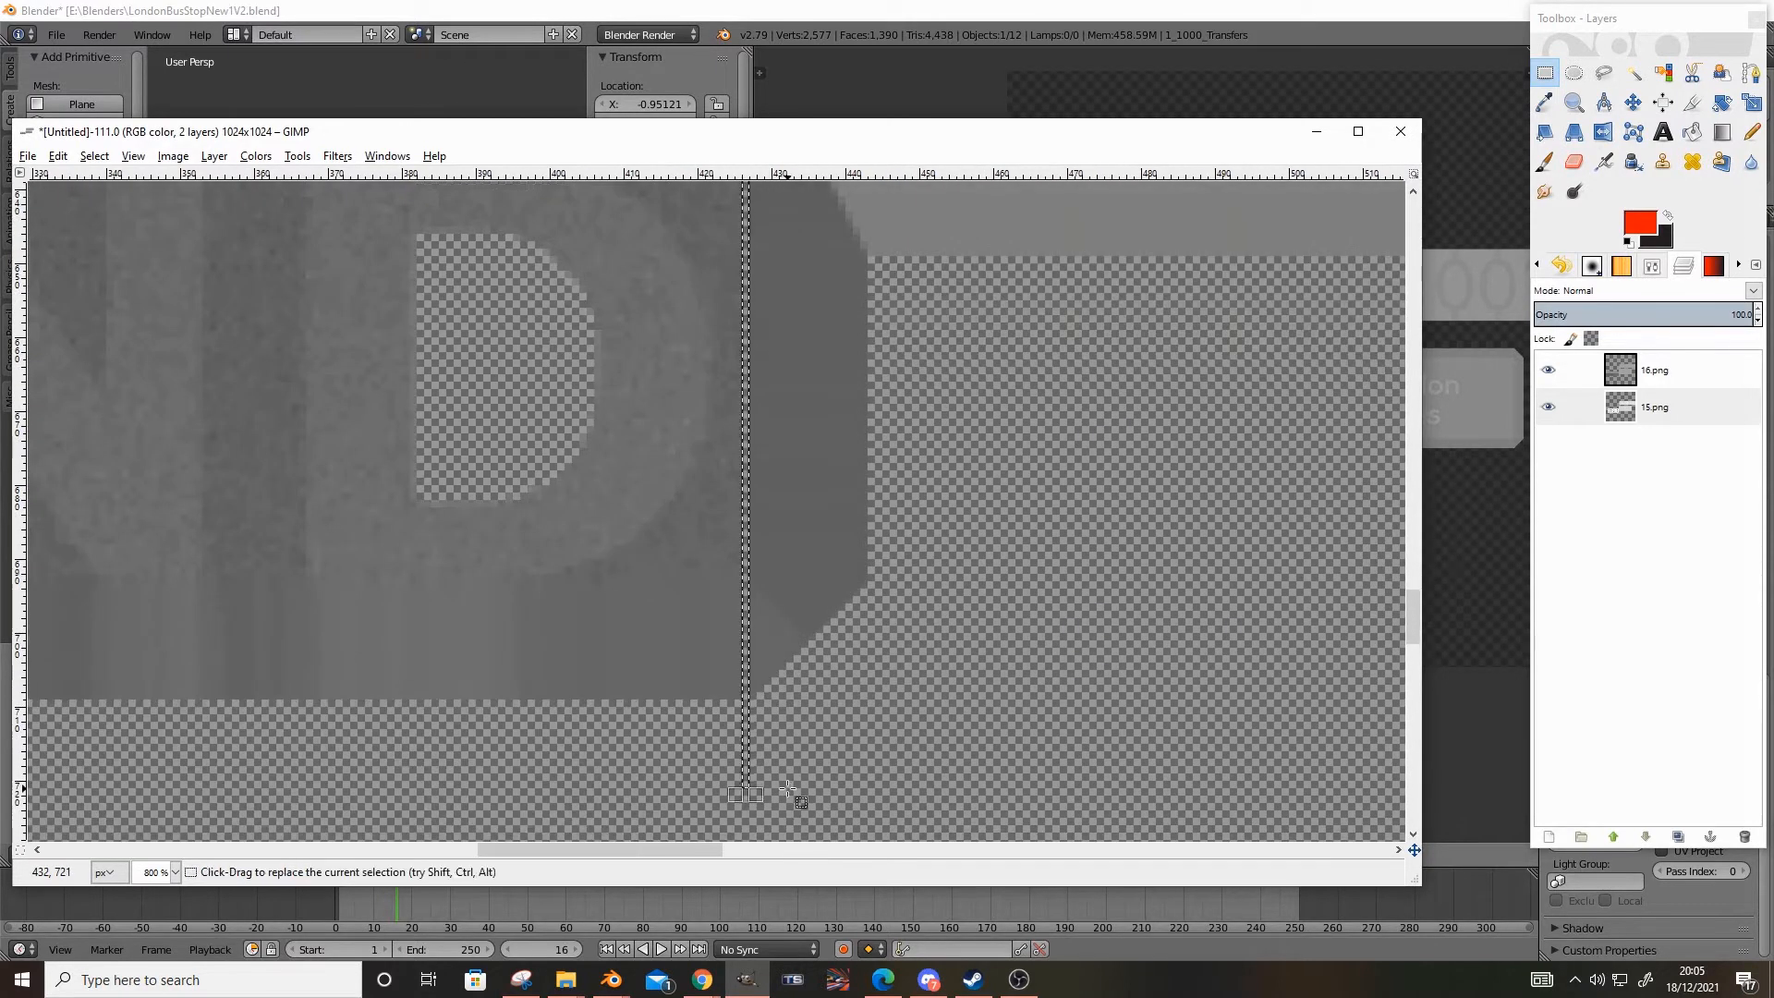
Fuzzy-select the grey background around both copies of AD-BND and clear it to transparency
{"action": "left_click", "coordinate": [1633, 72]}
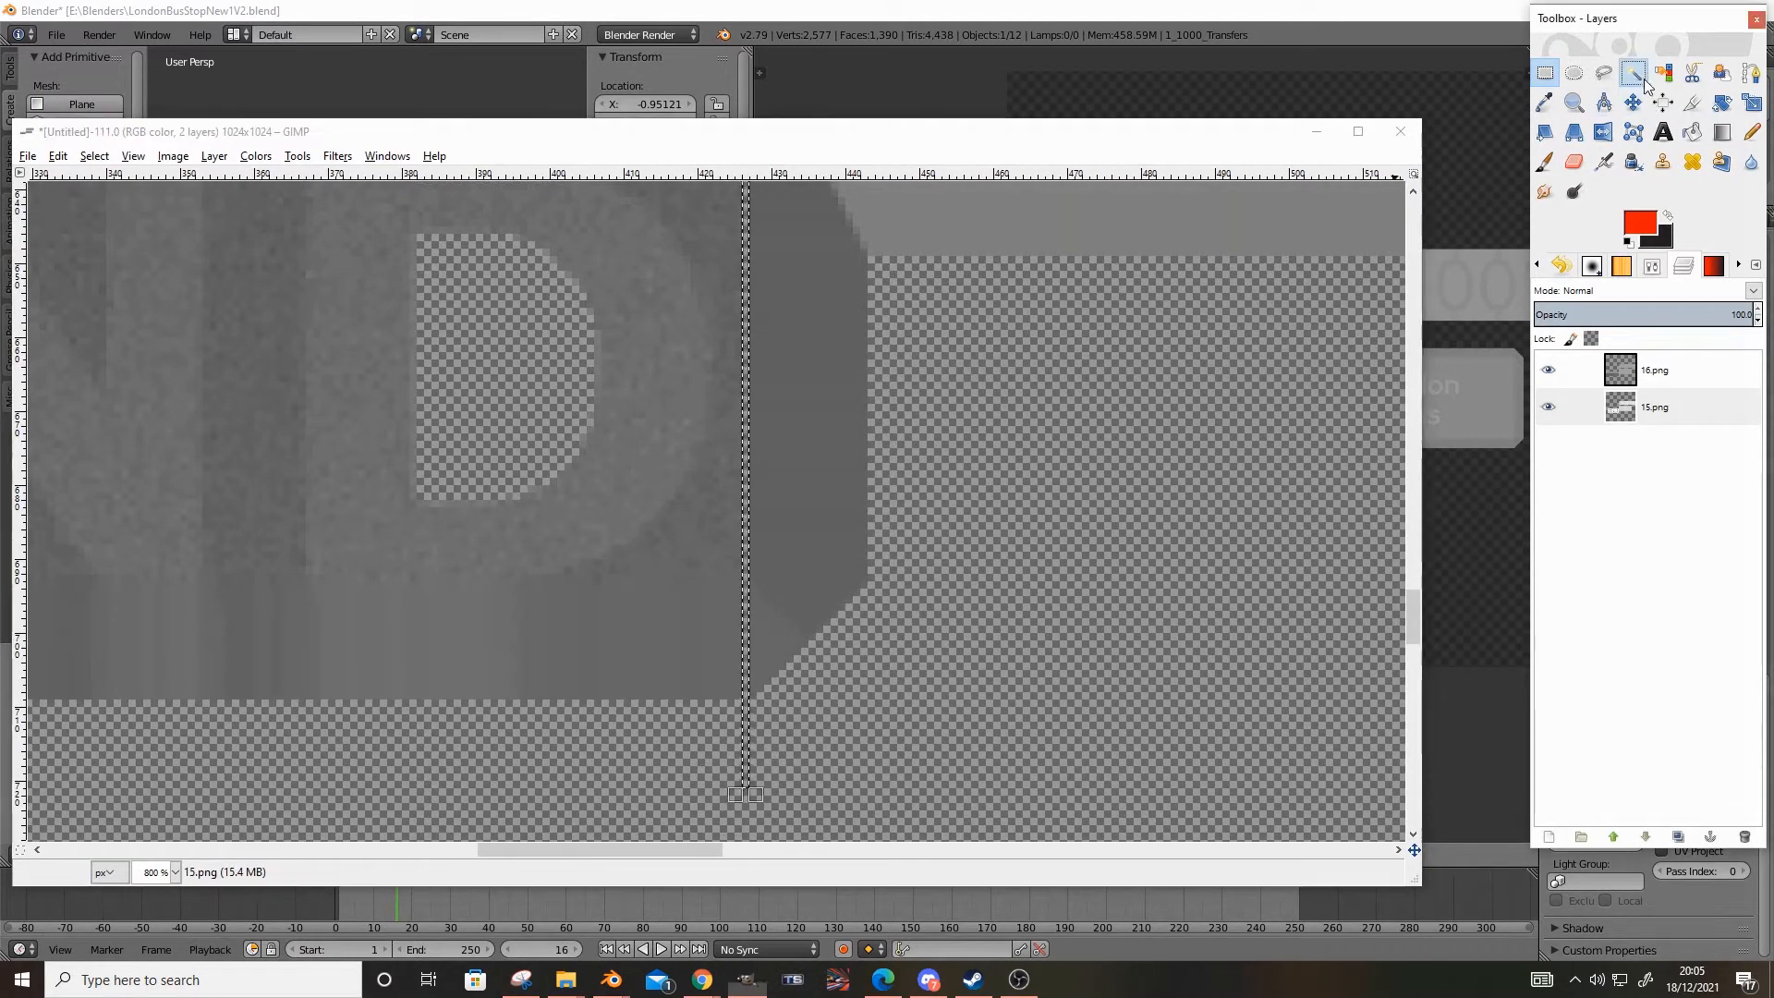
{"action": "left_click", "coordinate": [685, 535]}
{"action": "key", "text": "Delete"}
{"action": "scroll", "coordinate": [689, 532], "scroll_direction": "down", "scroll_amount": 4, "text": "ctrl"}
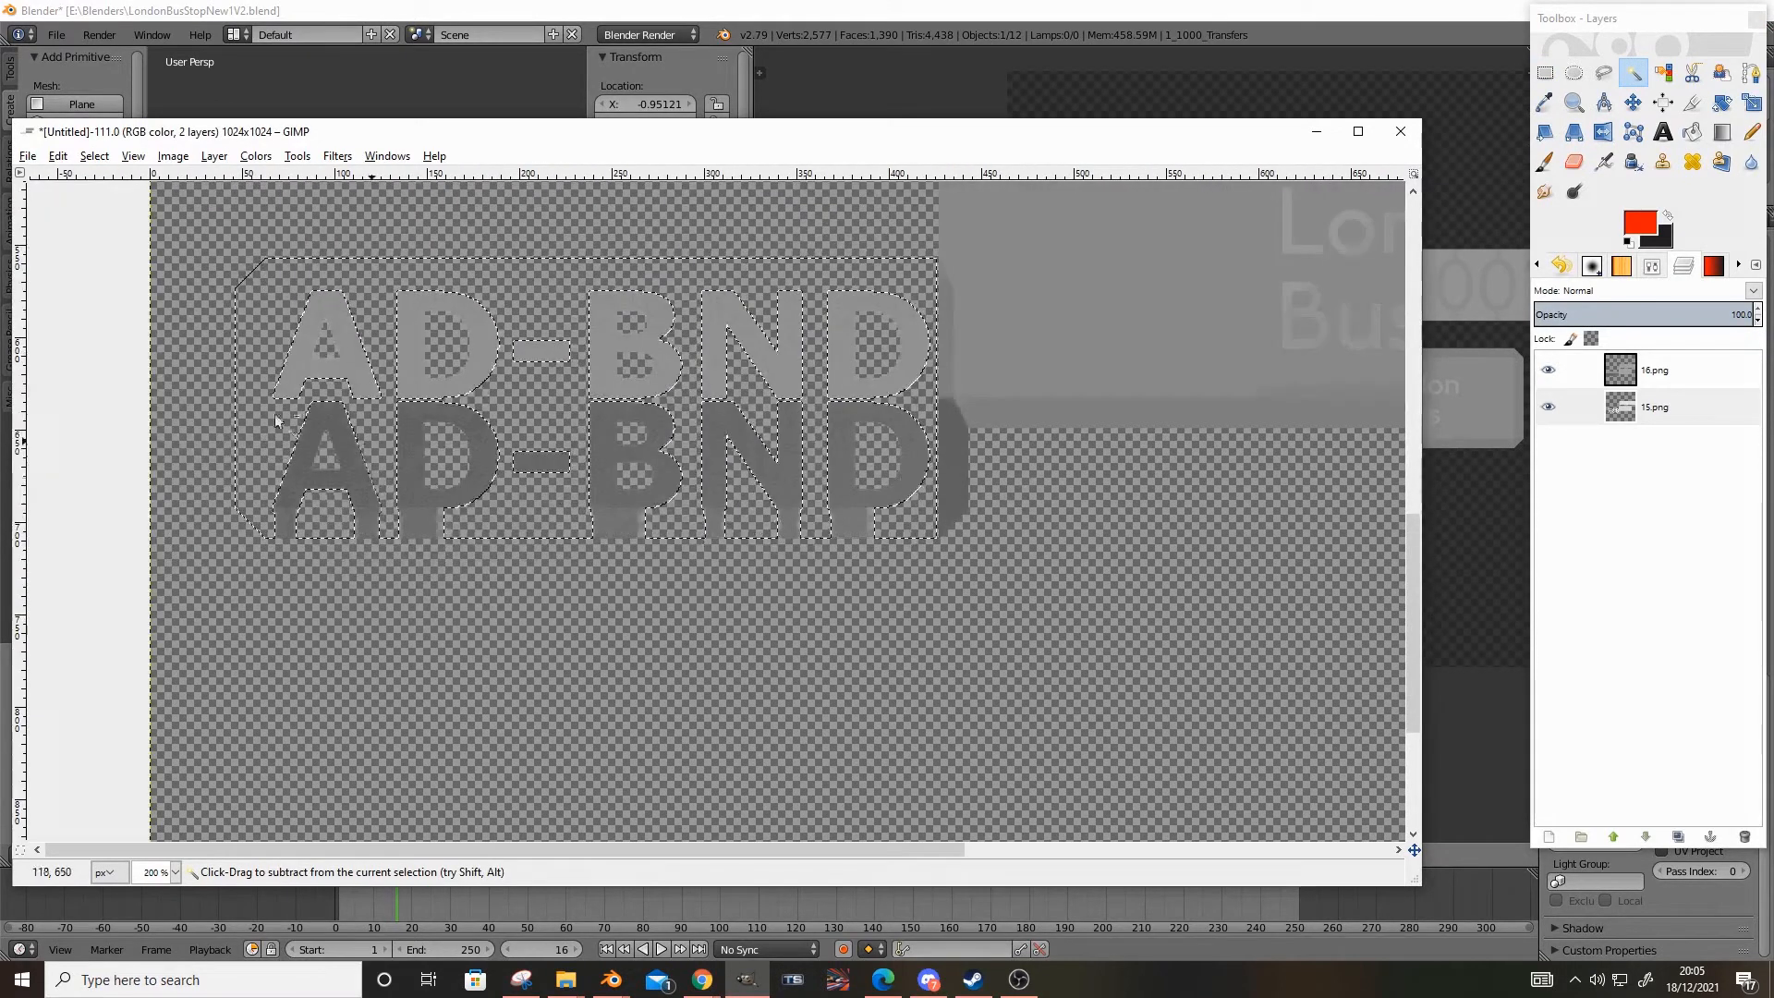
Rectangle-select the streaks below the lower AD-BND lettering and clear them
{"action": "scroll", "coordinate": [276, 421], "scroll_direction": "up", "scroll_amount": 5, "text": "ctrl"}
{"action": "key", "text": "r"}
{"action": "scroll", "coordinate": [297, 503], "scroll_direction": "up", "scroll_amount": 3, "text": "ctrl"}
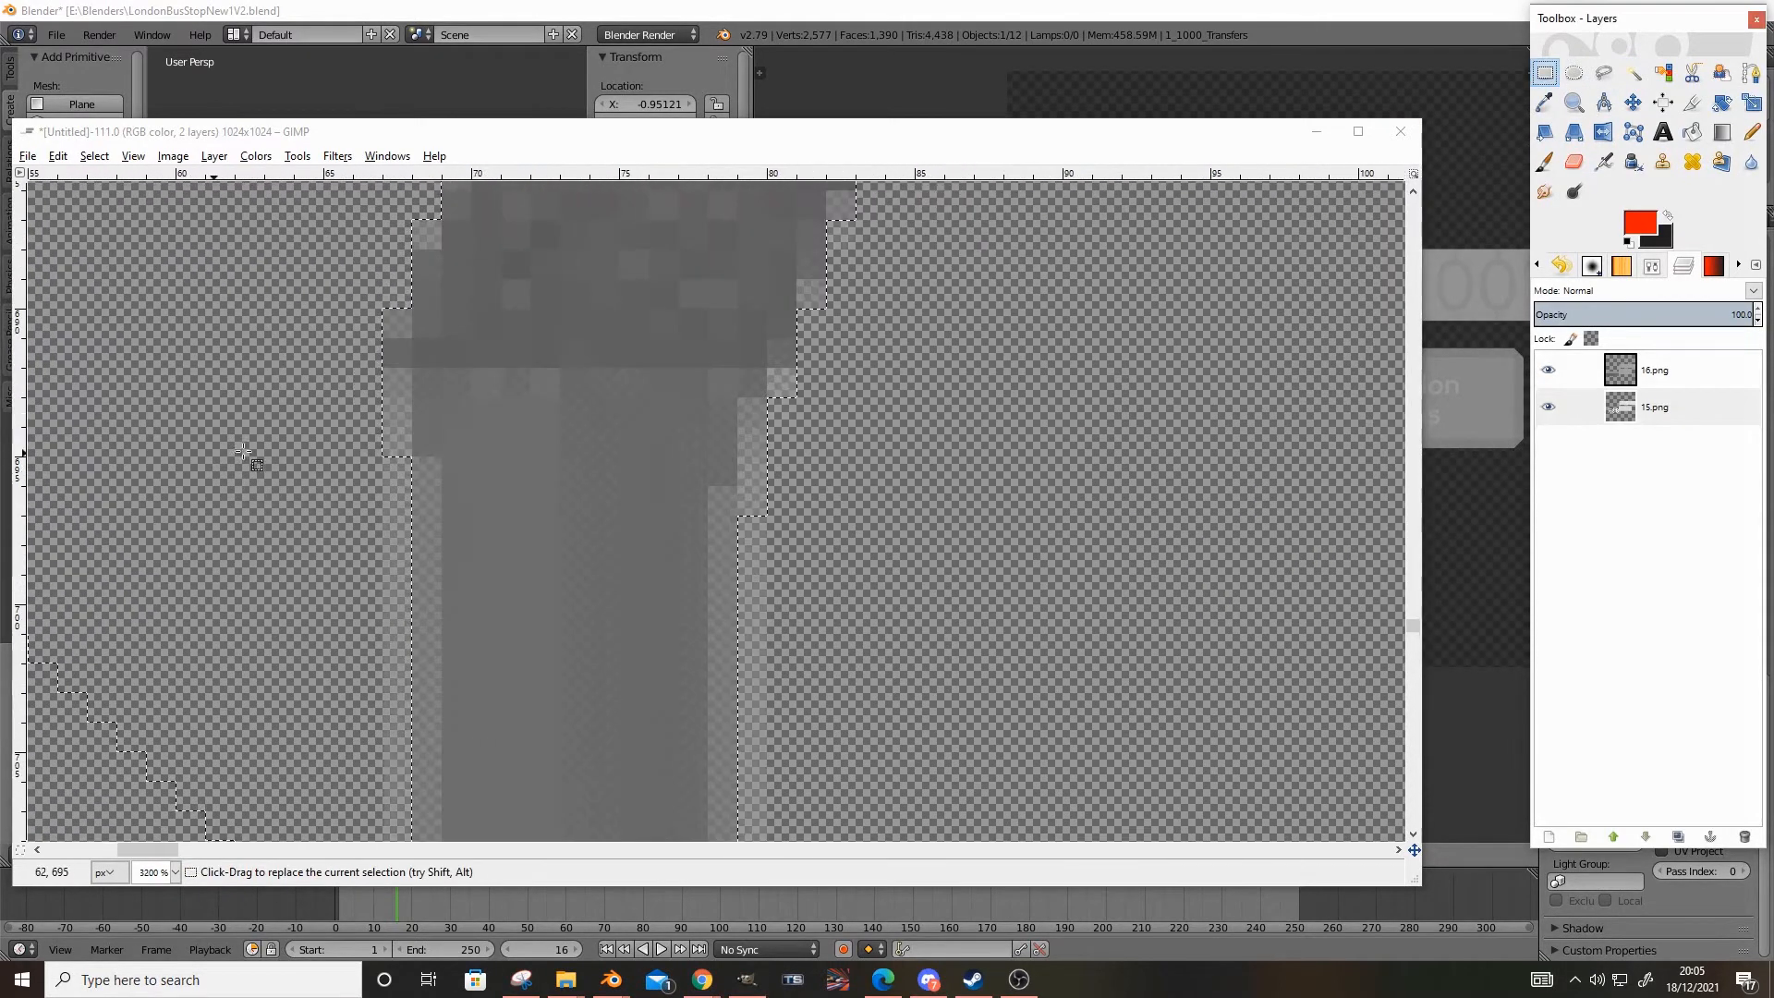
{"action": "scroll", "coordinate": [465, 390], "scroll_direction": "up", "scroll_amount": 1, "text": "ctrl"}
{"action": "left_click_drag", "start_coordinate": [57, 360], "coordinate": [697, 790]}
{"action": "scroll", "coordinate": [548, 478], "scroll_direction": "down", "scroll_amount": 6, "text": "ctrl"}
{"action": "scroll", "coordinate": [548, 478], "scroll_direction": "down", "scroll_amount": 4, "text": "ctrl"}
{"action": "scroll", "coordinate": [1077, 525], "scroll_direction": "up", "scroll_amount": 6, "text": "ctrl"}
{"action": "scroll", "coordinate": [657, 490], "scroll_direction": "up", "scroll_amount": 4}
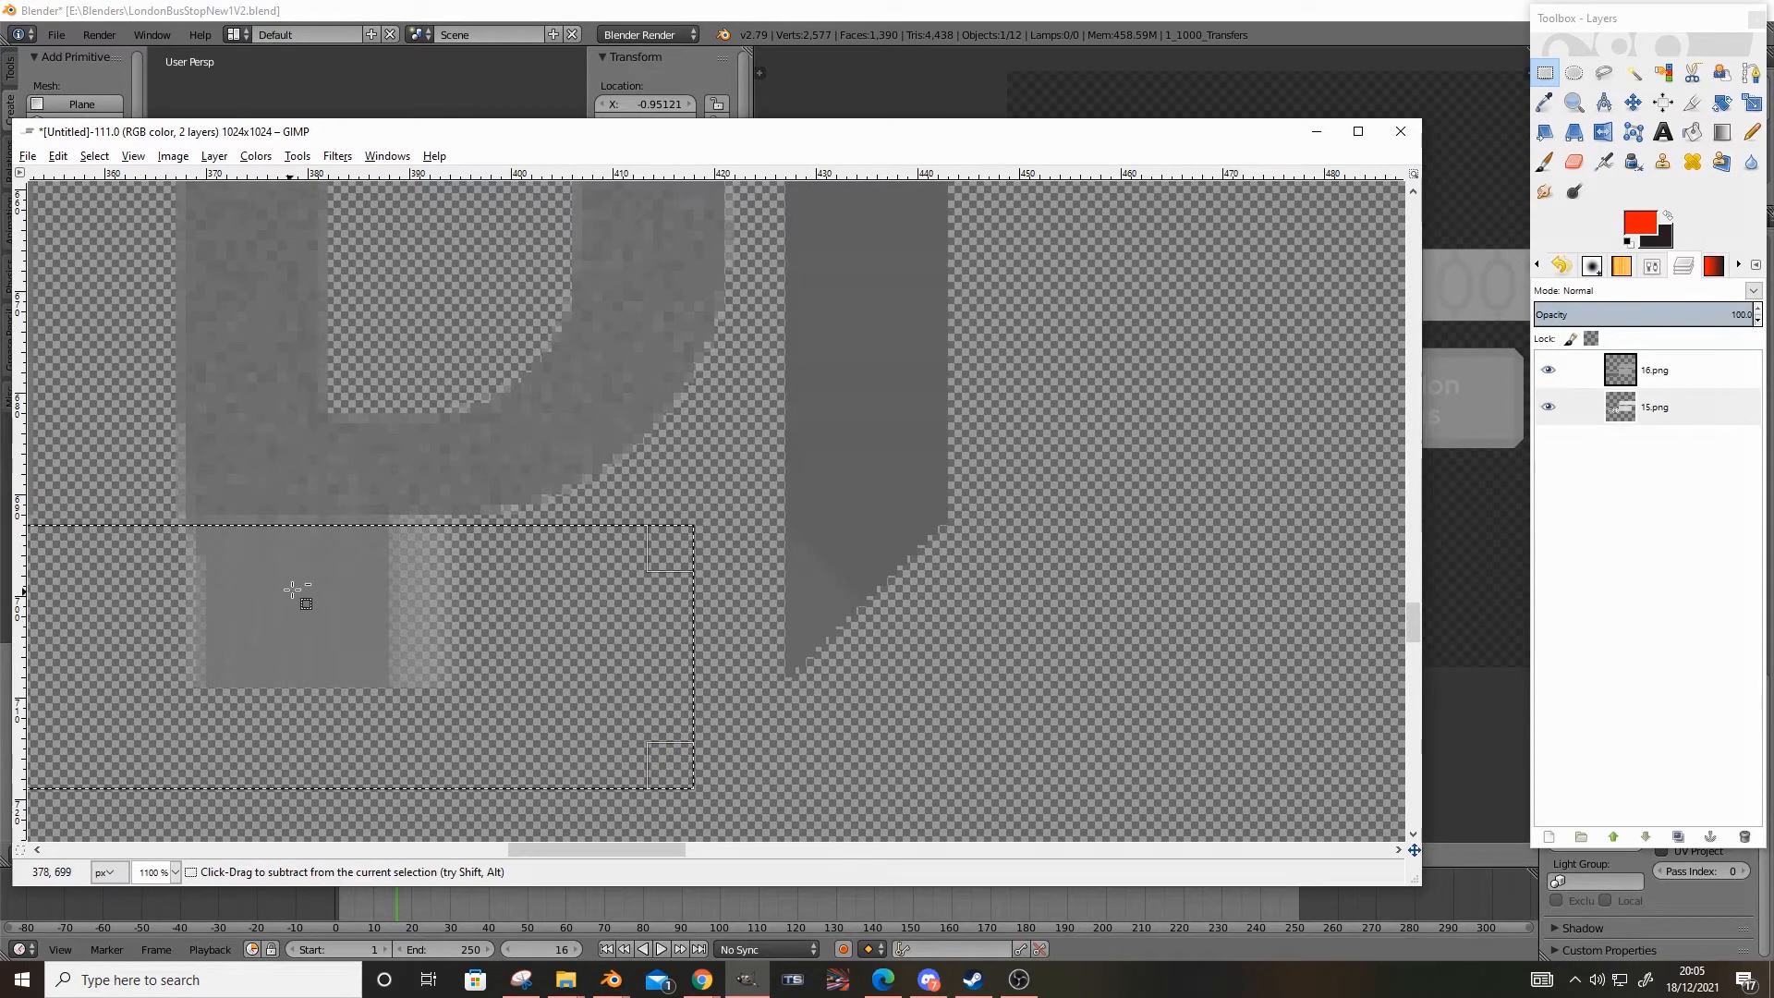
{"action": "scroll", "coordinate": [435, 558], "scroll_direction": "down", "scroll_amount": 1, "text": "ctrl"}
{"action": "scroll", "coordinate": [602, 518], "scroll_direction": "down", "scroll_amount": 4, "text": "ctrl"}
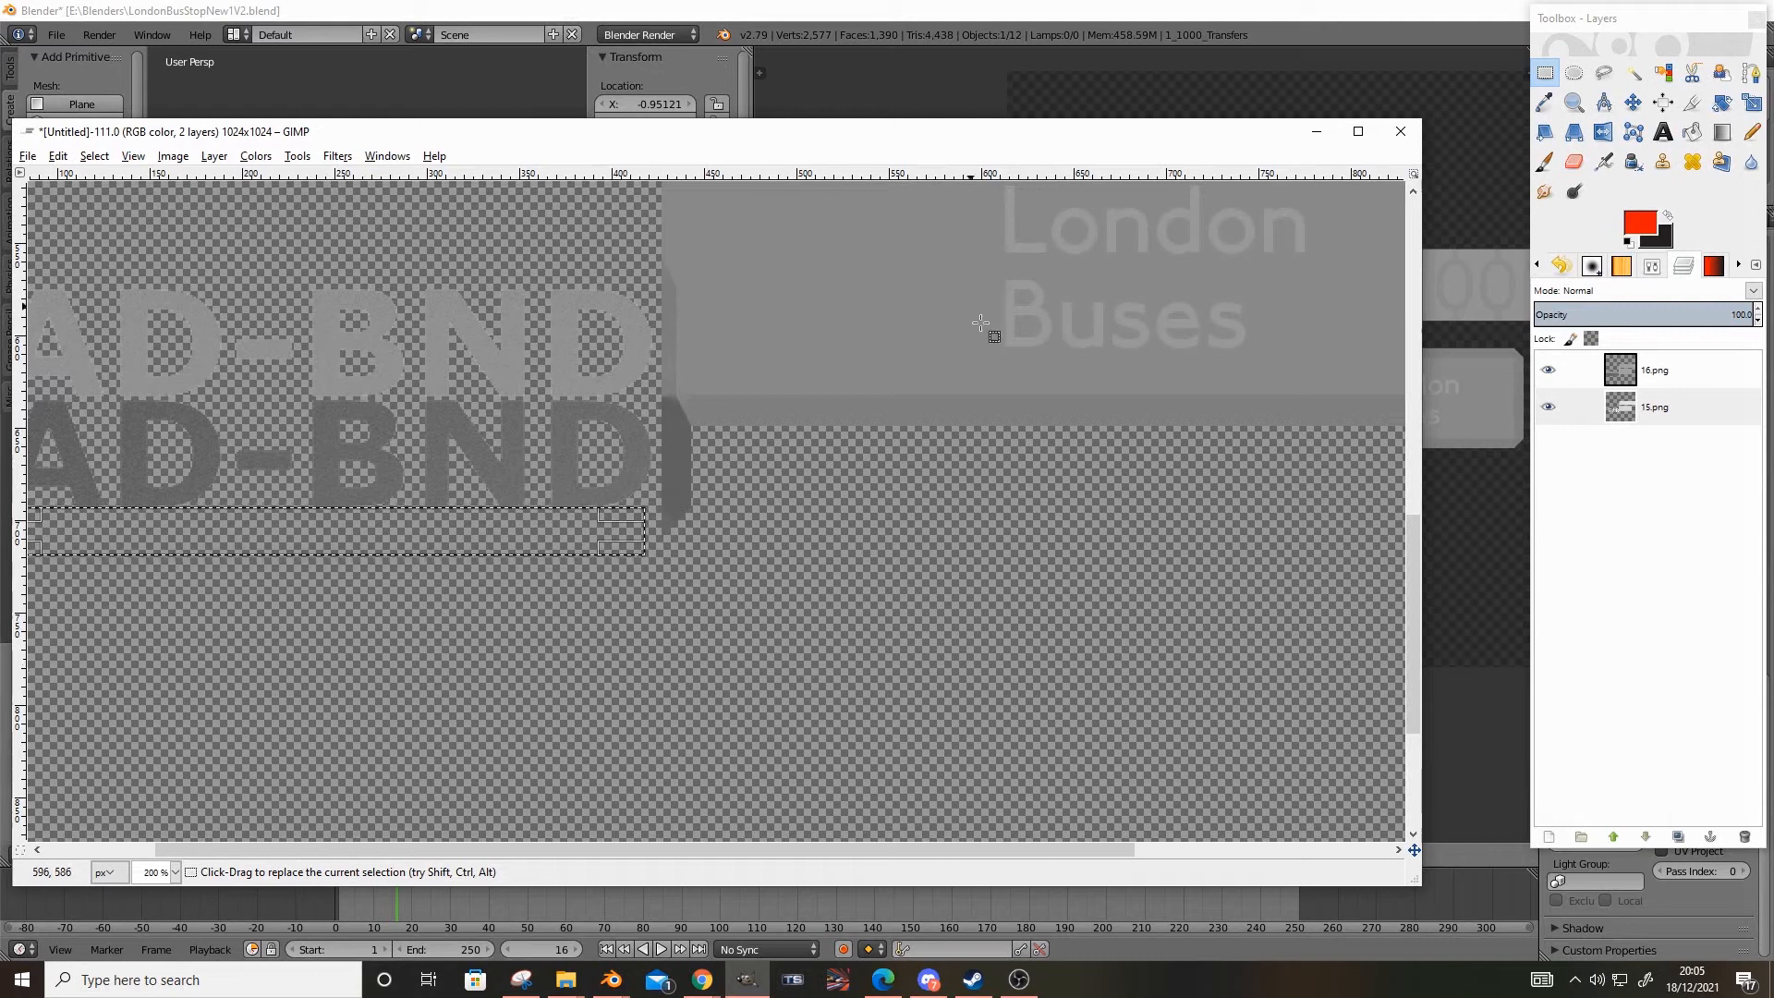
{"action": "scroll", "coordinate": [812, 463], "scroll_direction": "down", "scroll_amount": 1, "text": "ctrl"}
{"action": "scroll", "coordinate": [692, 482], "scroll_direction": "up", "scroll_amount": 4}
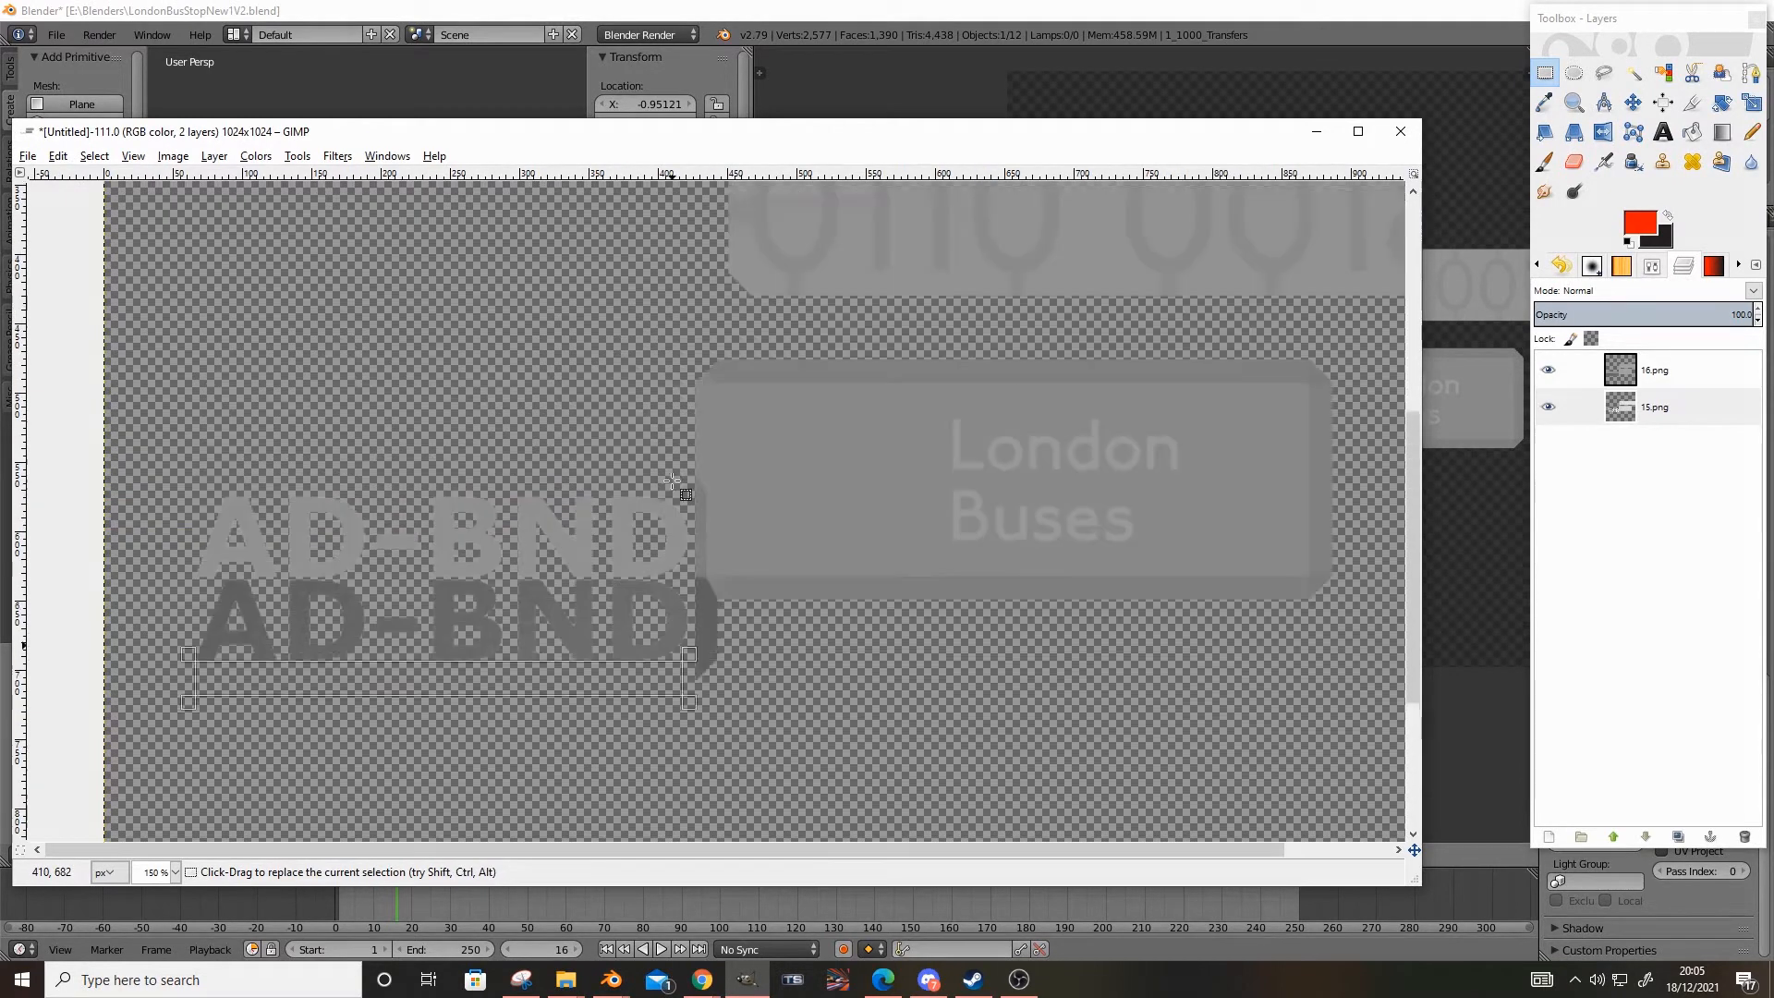
{"action": "scroll", "coordinate": [943, 522], "scroll_direction": "up", "scroll_amount": 4, "text": "ctrl"}
{"action": "scroll", "coordinate": [956, 522], "scroll_direction": "down", "scroll_amount": 2, "text": "ctrl"}
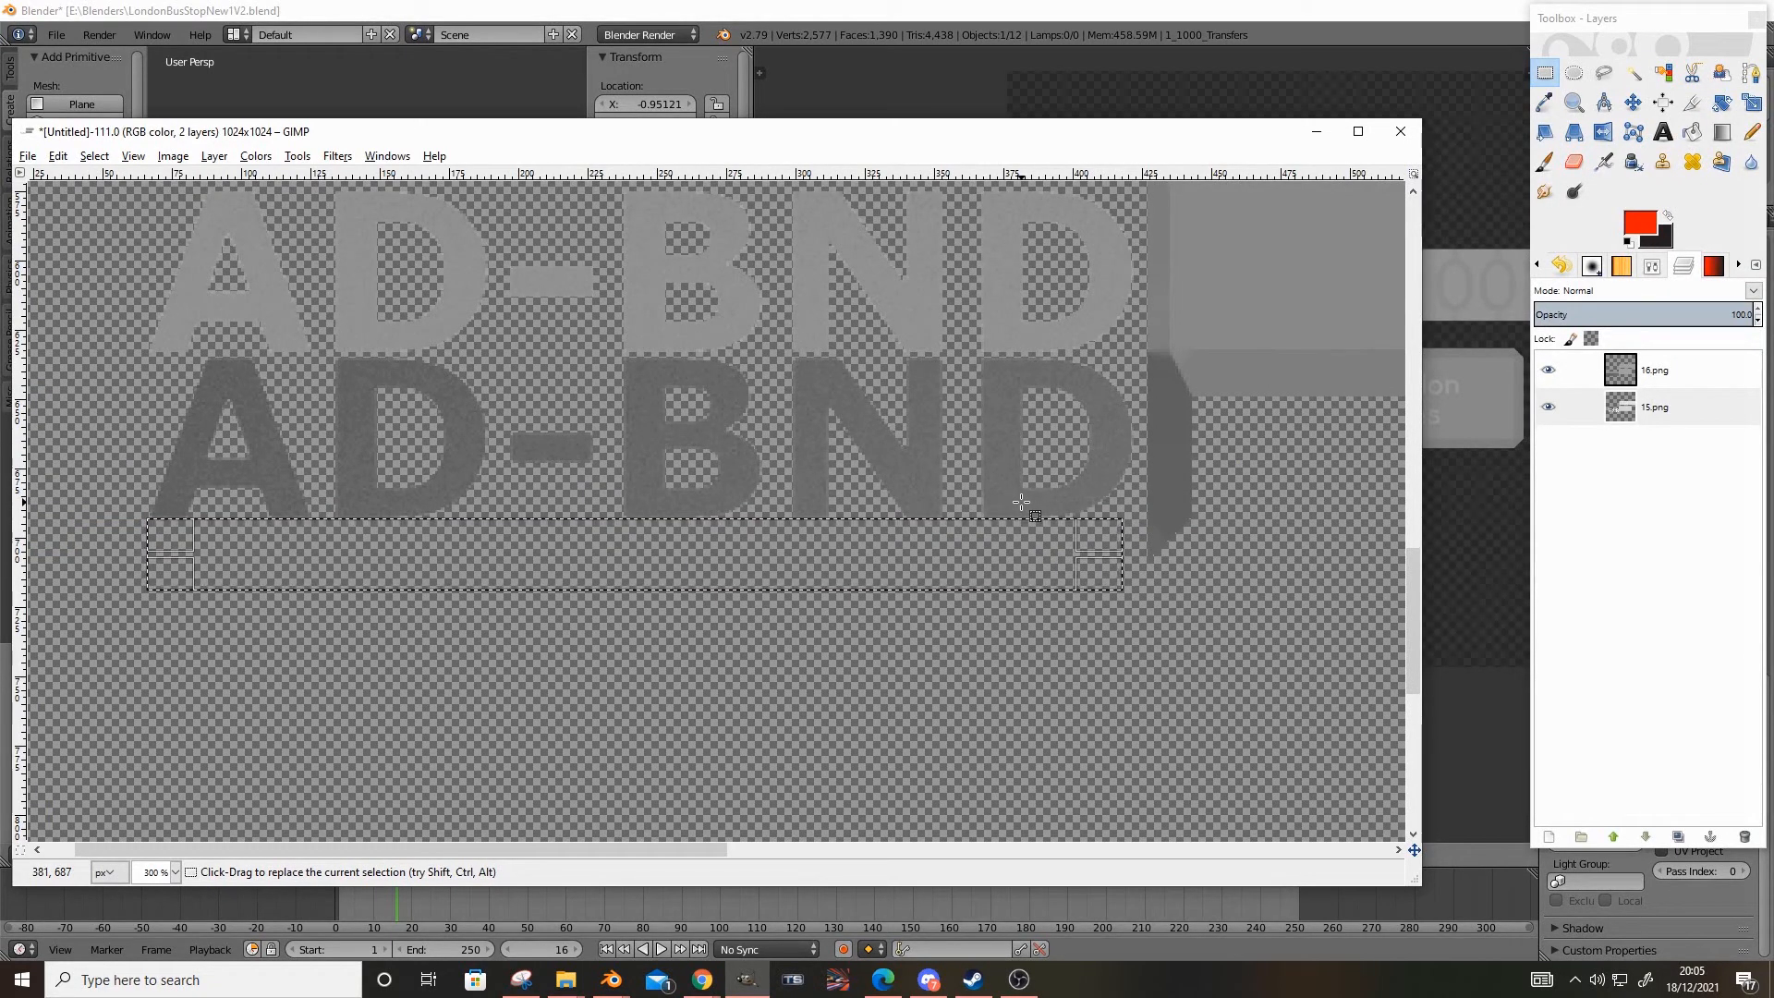
Copy the cleared area below the lower AD-BND, paste it and drop the floating selection into the 15.png layer
{"action": "scroll", "coordinate": [1004, 500], "scroll_direction": "down", "scroll_amount": 2, "text": "ctrl"}
{"action": "key", "text": "ctrl+c"}
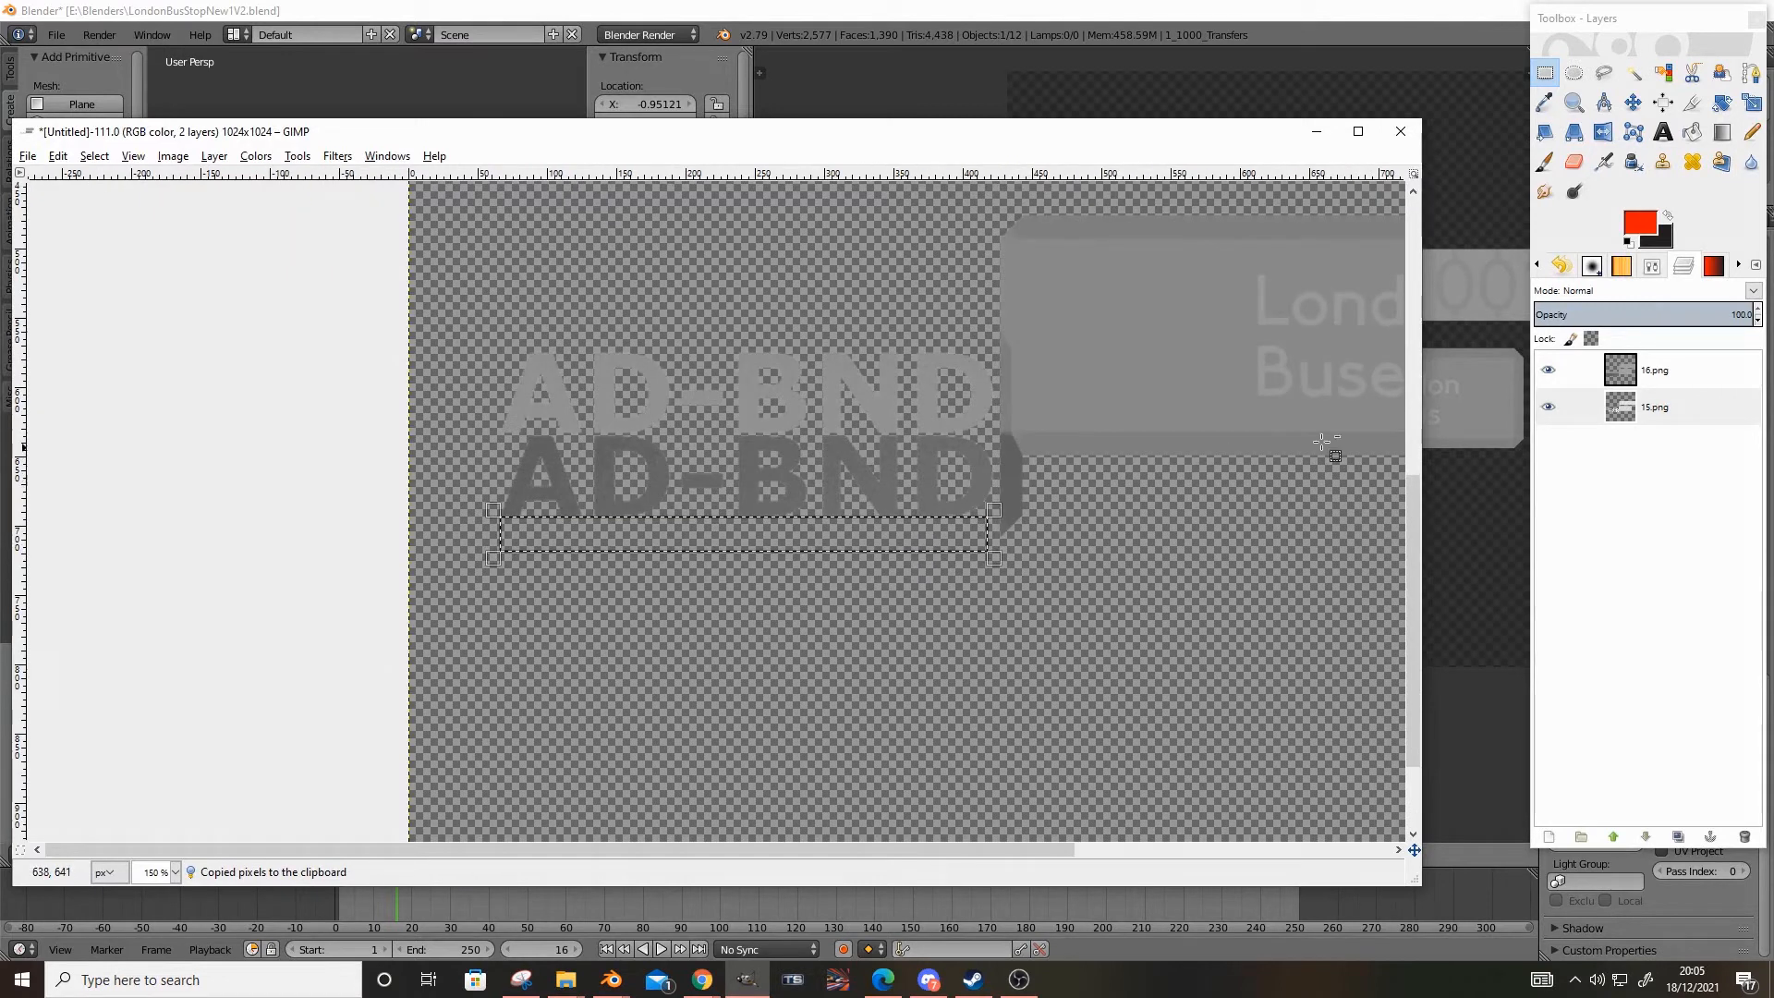
{"action": "key", "text": "ctrl+v"}
{"action": "right_click", "coordinate": [1652, 389]}
{"action": "left_click", "coordinate": [1582, 508]}
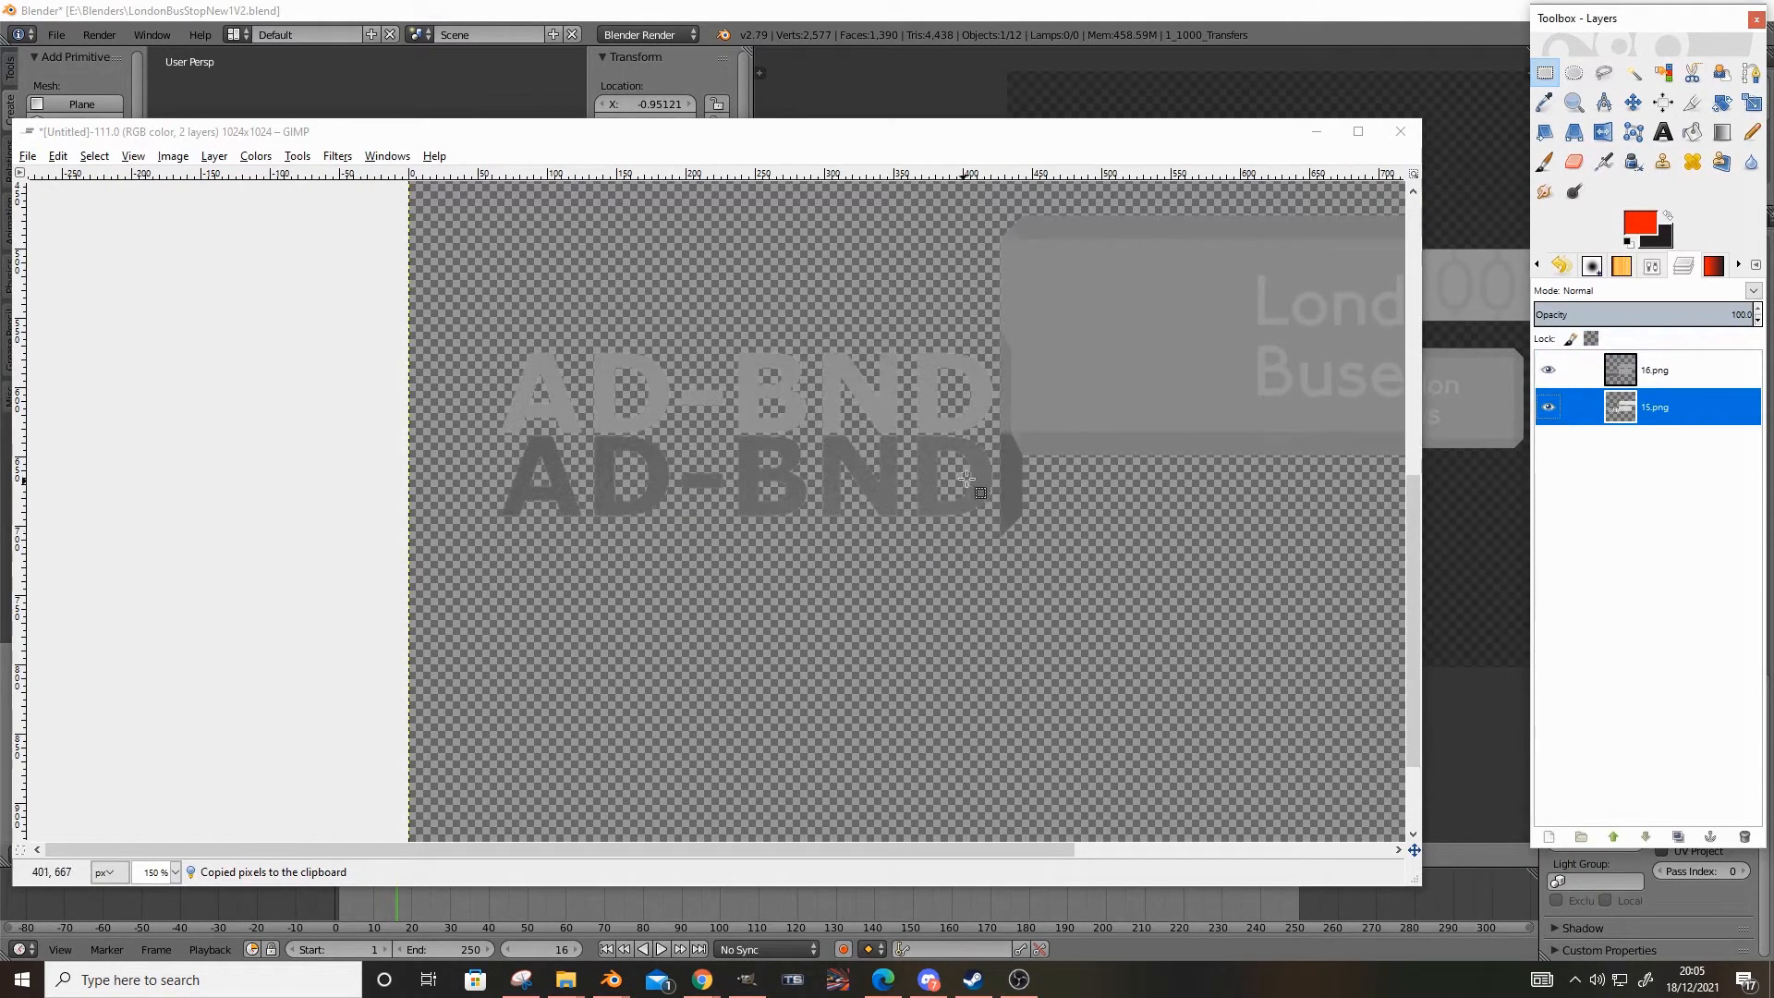
Try to fuzzy-select and clear the grey background behind 0110 0018 on the 15.png layer, and undo the clear
{"action": "scroll", "coordinate": [1141, 349], "scroll_direction": "down", "scroll_amount": 2, "text": "ctrl"}
{"action": "scroll", "coordinate": [545, 600], "scroll_direction": "up", "scroll_amount": 3, "text": "ctrl"}
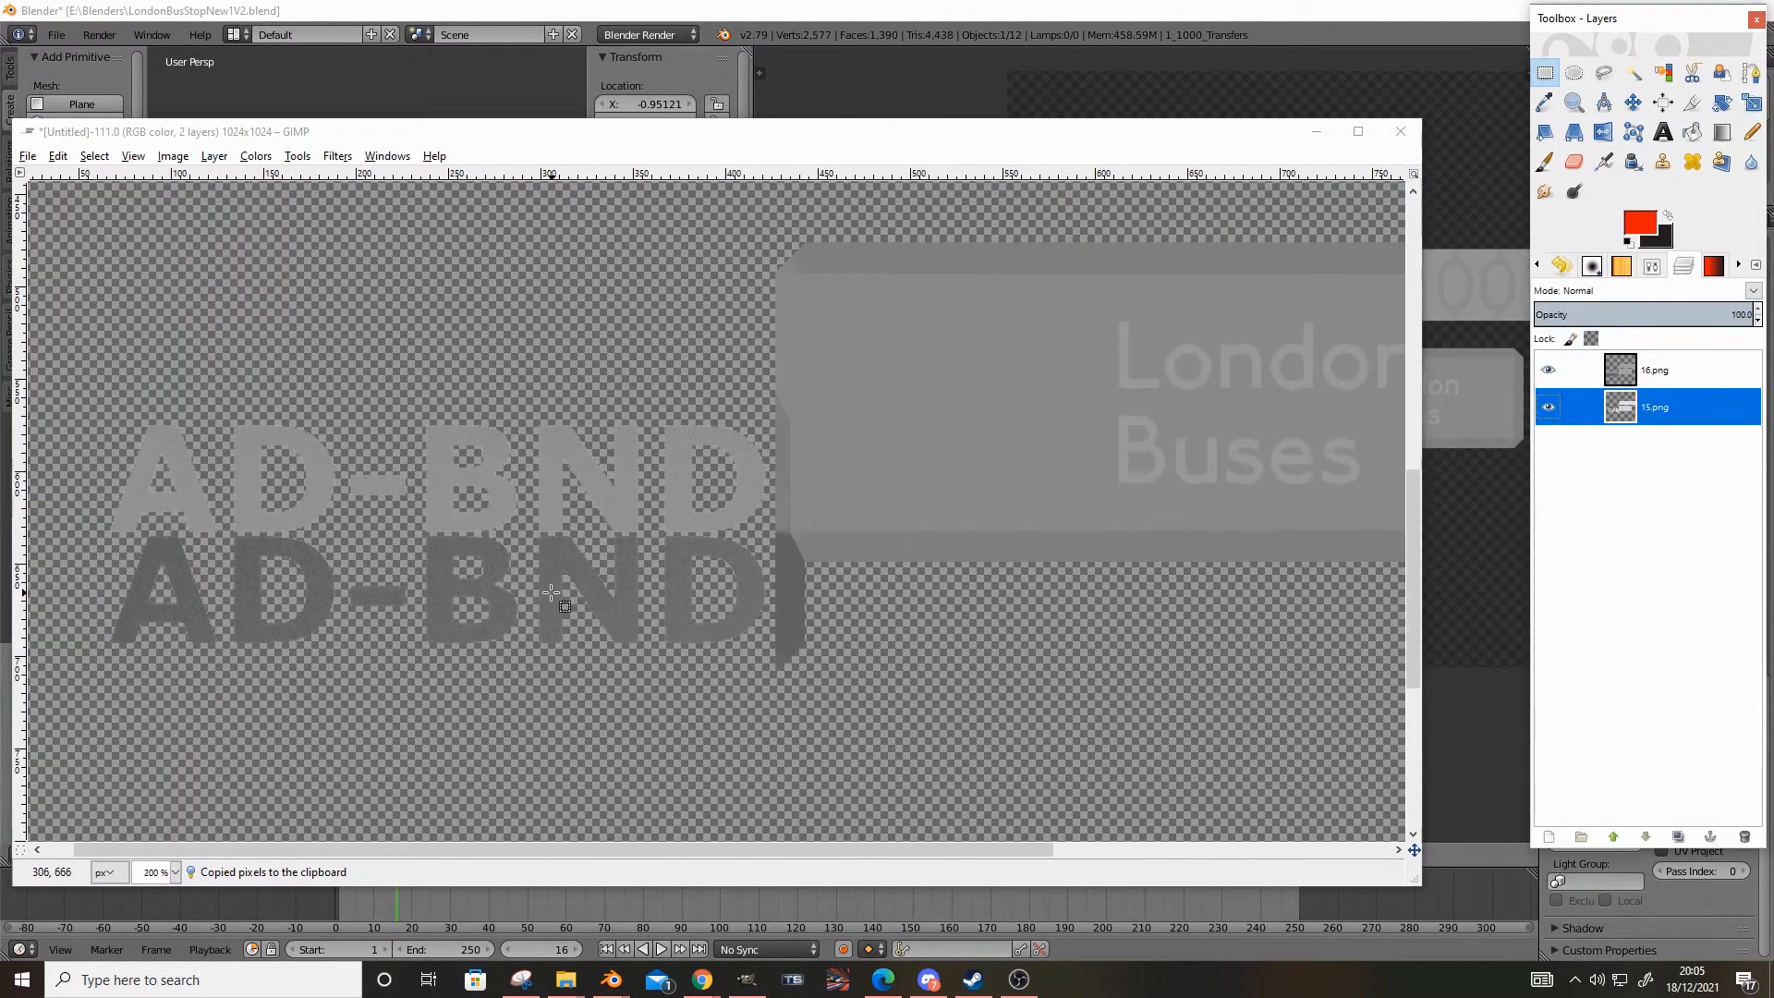
{"action": "scroll", "coordinate": [551, 592], "scroll_direction": "down", "scroll_amount": 2, "text": "ctrl"}
{"action": "scroll", "coordinate": [1057, 404], "scroll_direction": "up", "scroll_amount": 2, "text": "ctrl"}
{"action": "scroll", "coordinate": [985, 476], "scroll_direction": "up", "scroll_amount": 2}
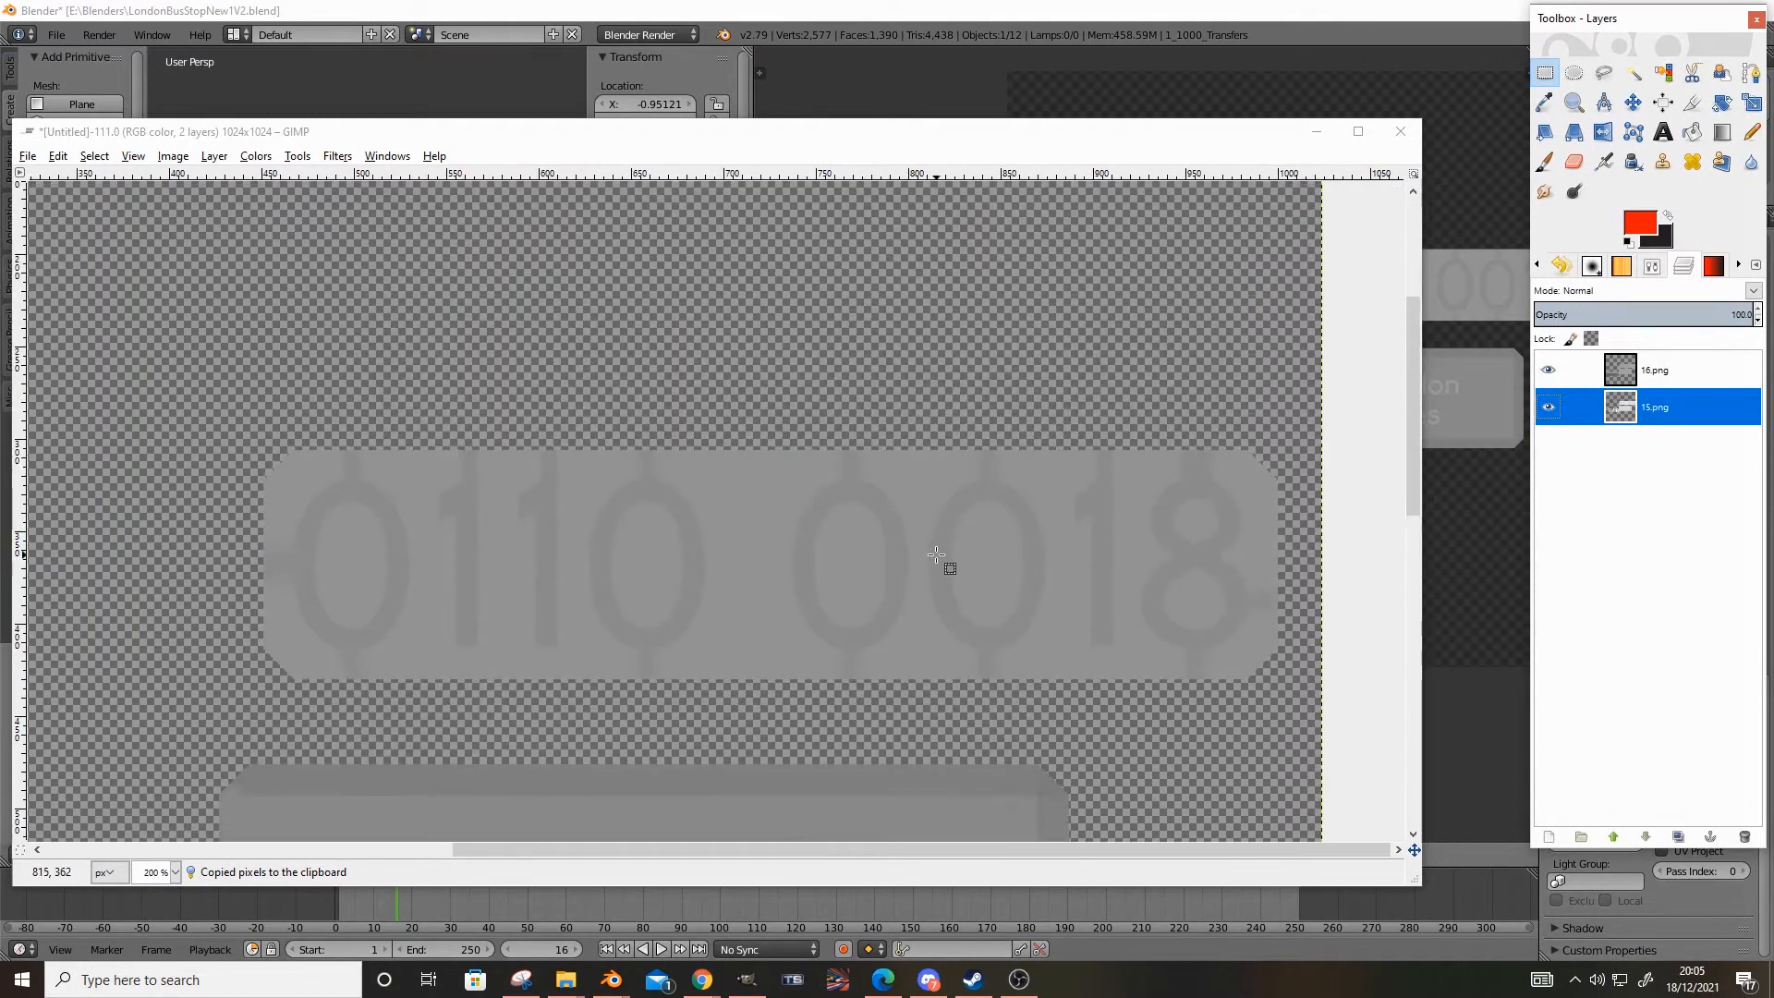
{"action": "scroll", "coordinate": [936, 554], "scroll_direction": "down", "scroll_amount": 2, "text": "ctrl"}
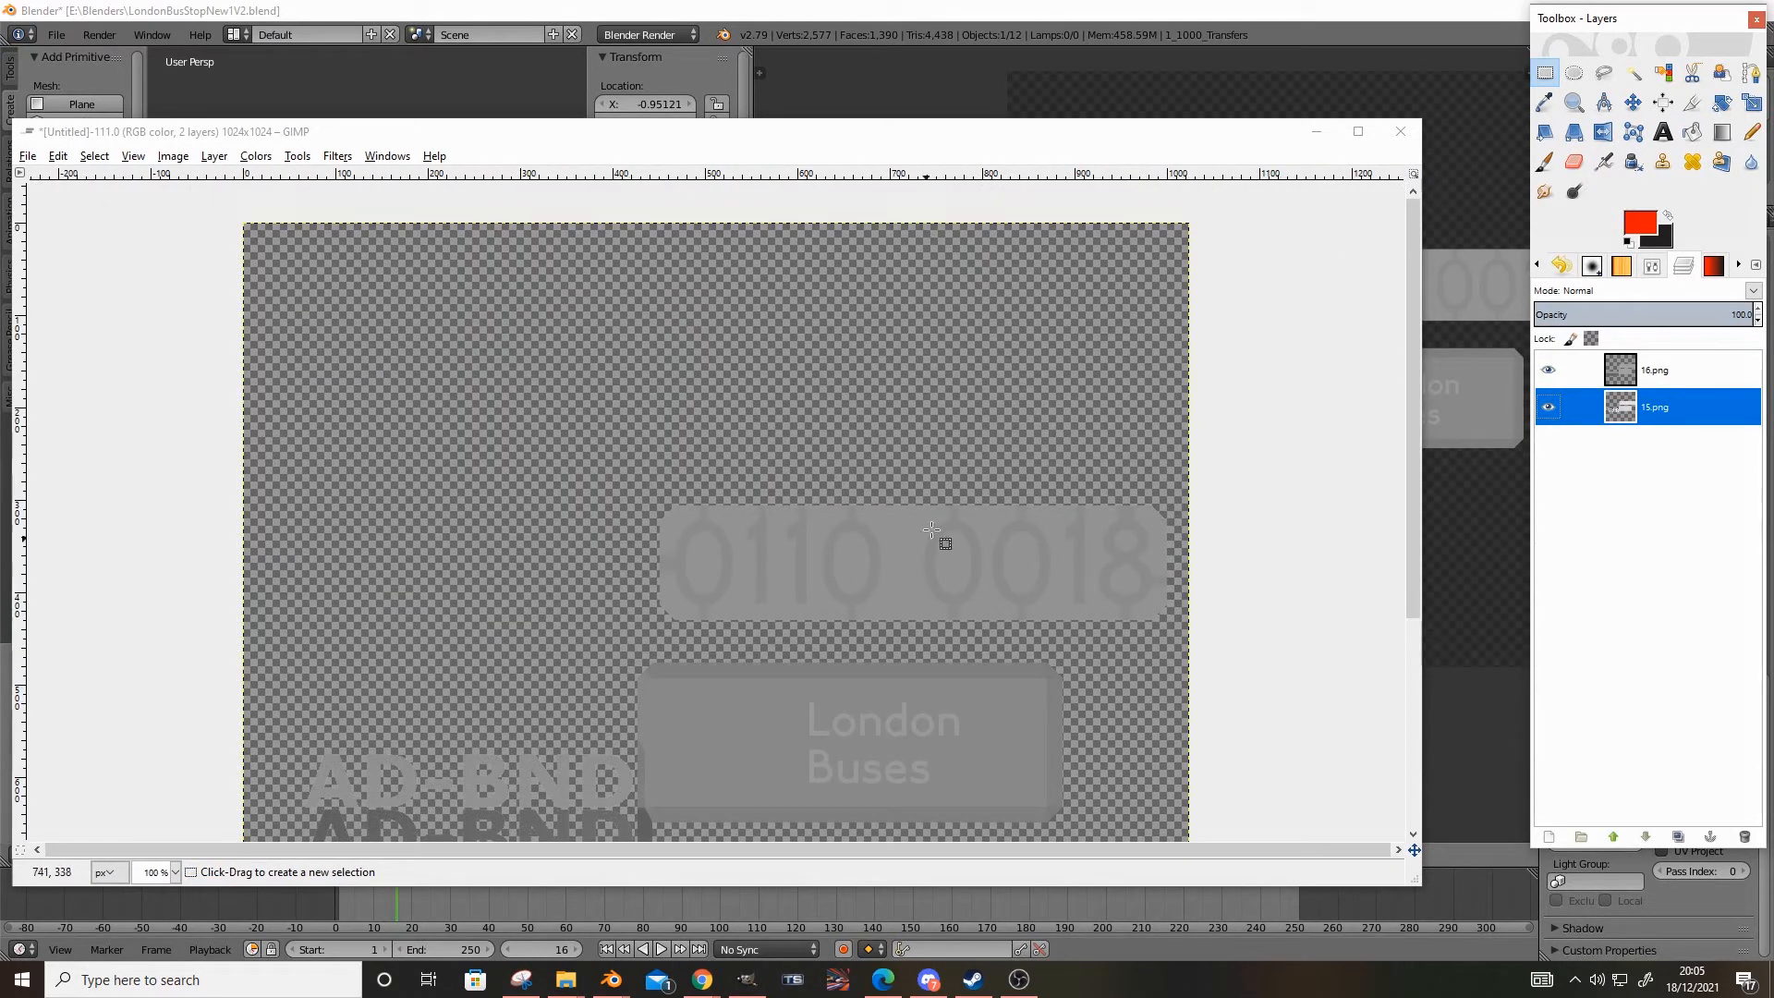
{"action": "left_click", "coordinate": [1633, 73]}
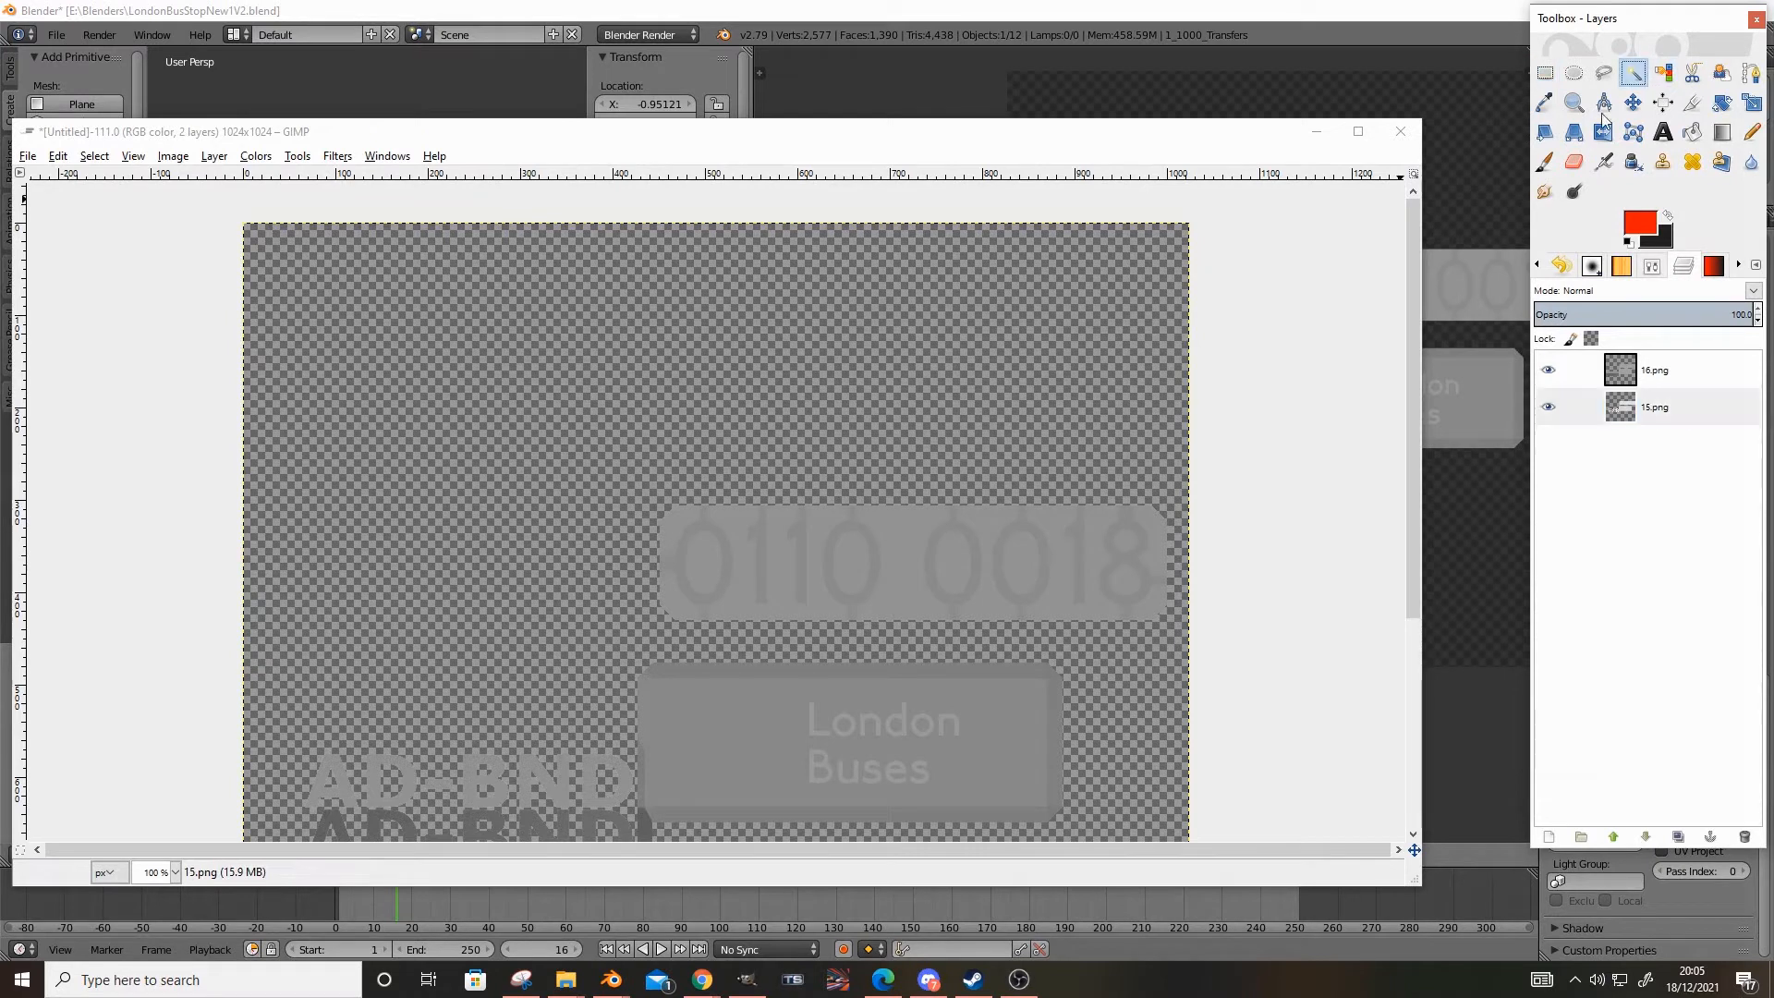
{"action": "left_click", "coordinate": [909, 566]}
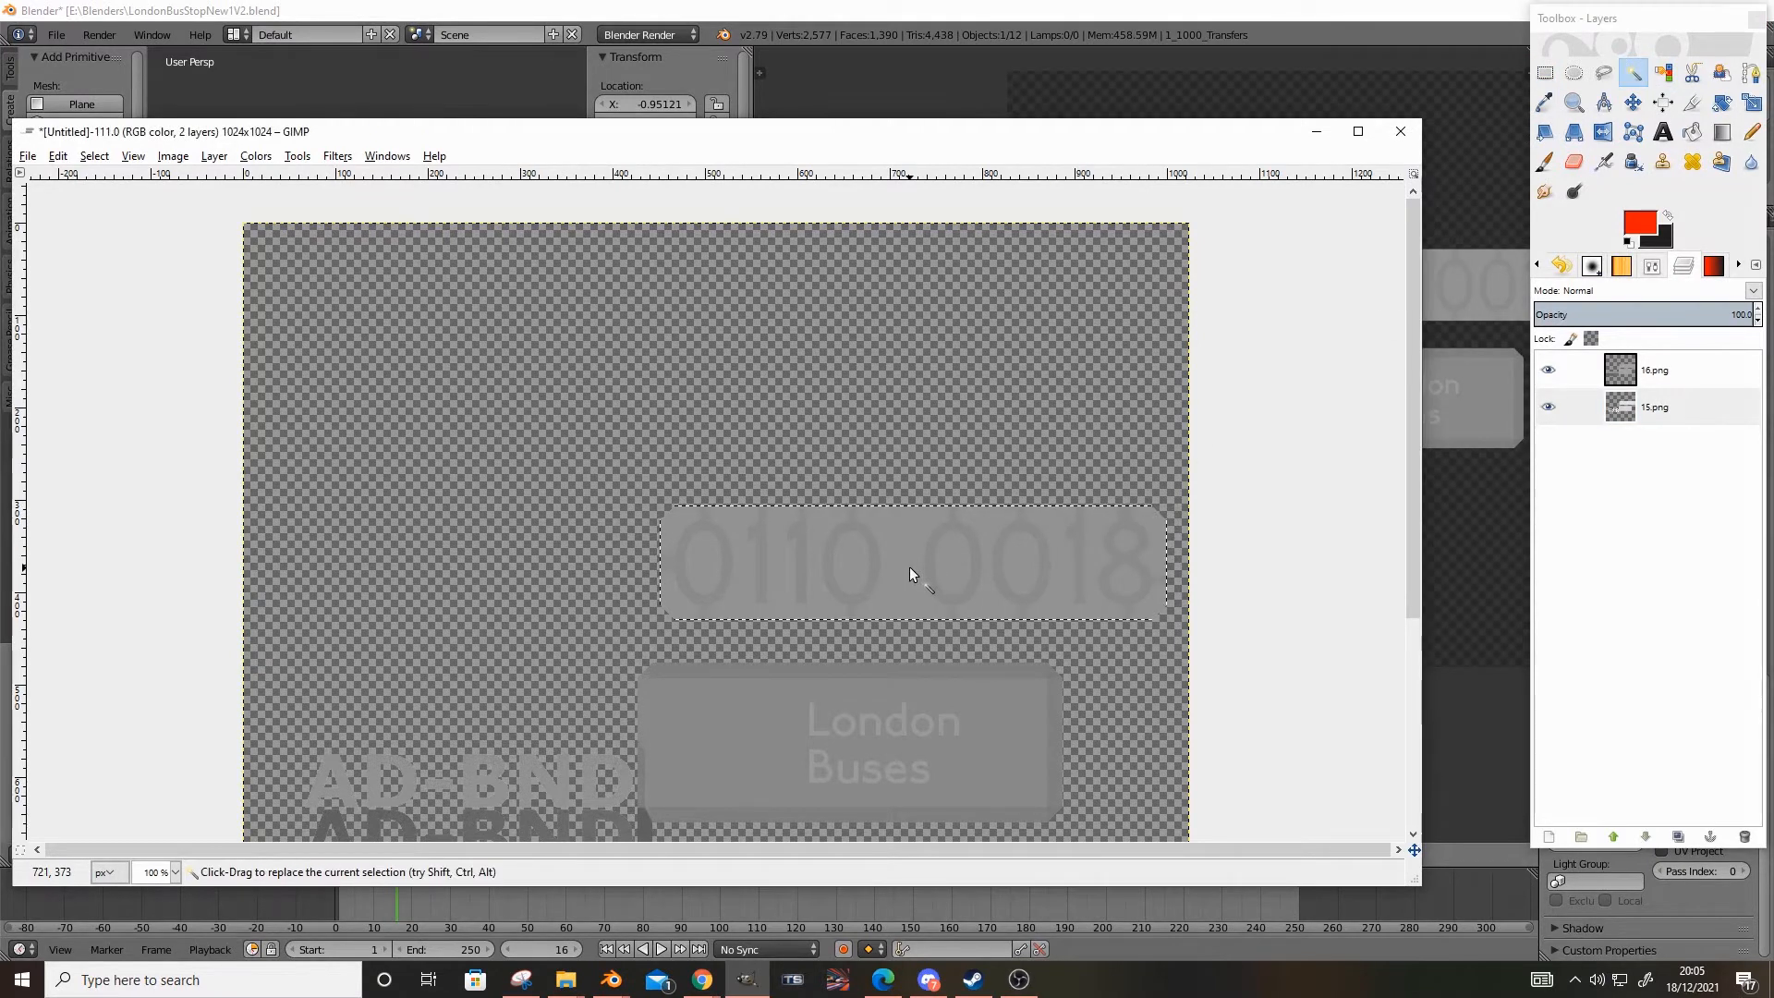
{"action": "scroll", "coordinate": [887, 597], "scroll_direction": "up", "scroll_amount": 3, "text": "ctrl"}
{"action": "key", "text": "Delete"}
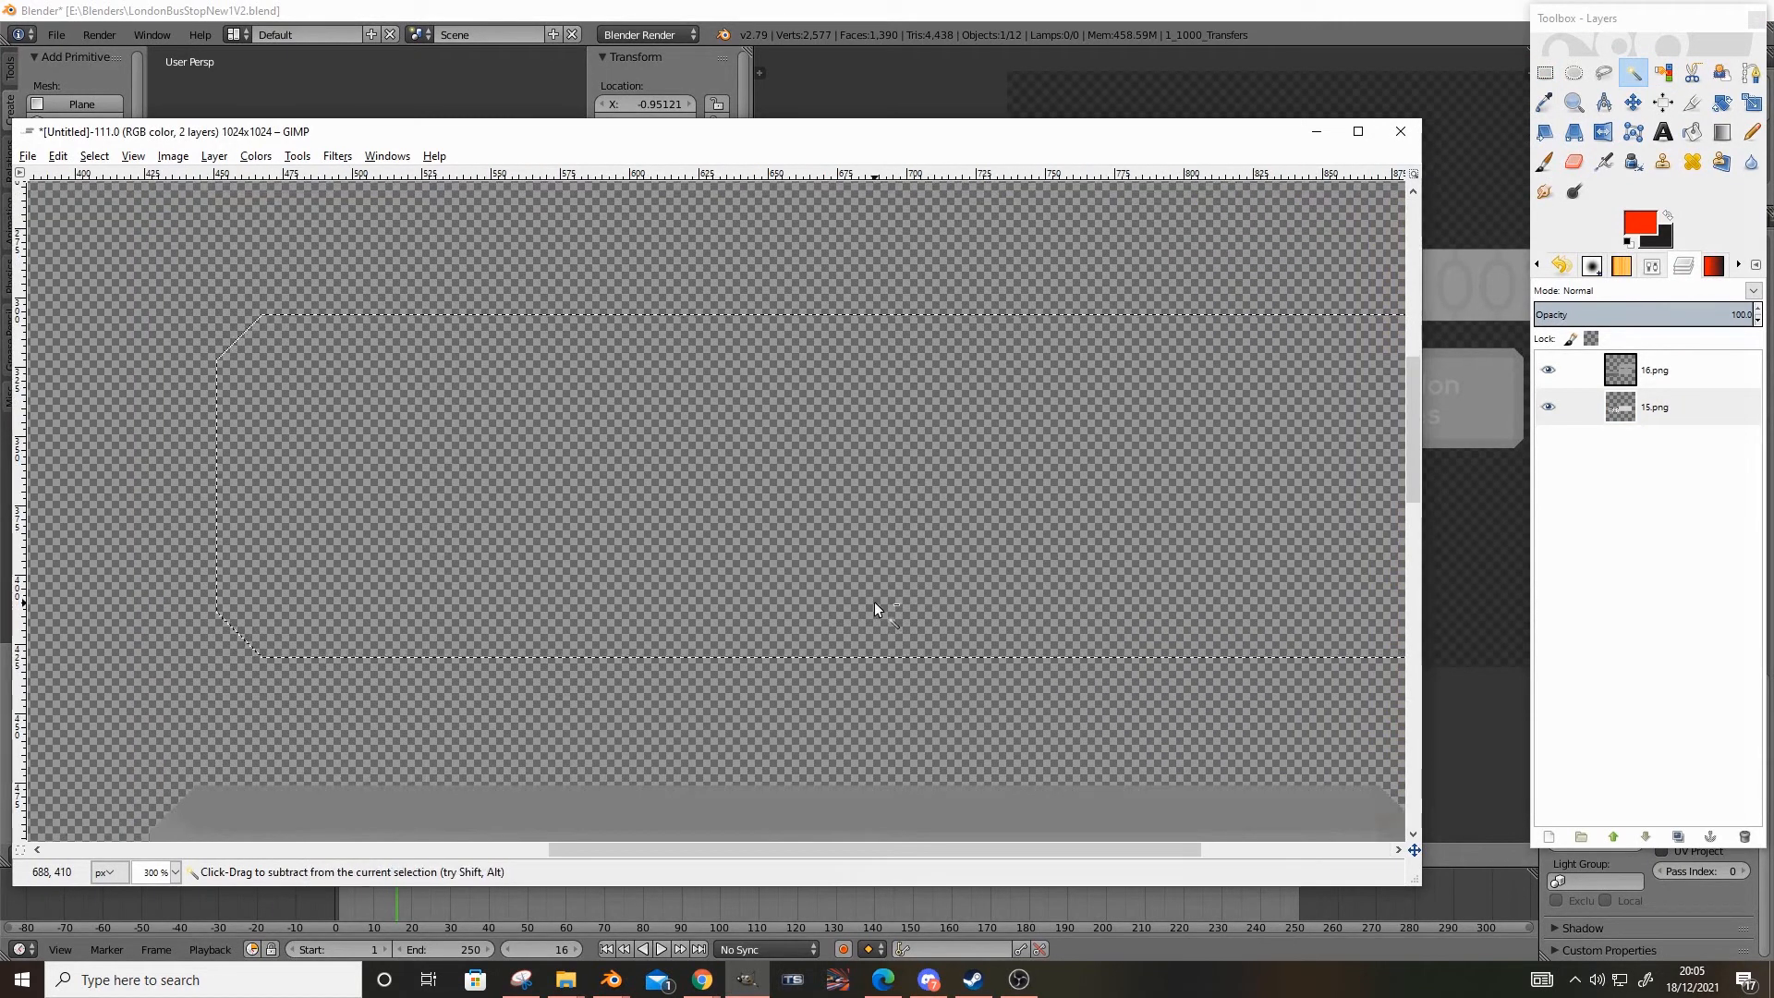
{"action": "scroll", "coordinate": [874, 601], "scroll_direction": "down", "scroll_amount": 3, "text": "ctrl"}
{"action": "key", "text": "ctrl+z"}
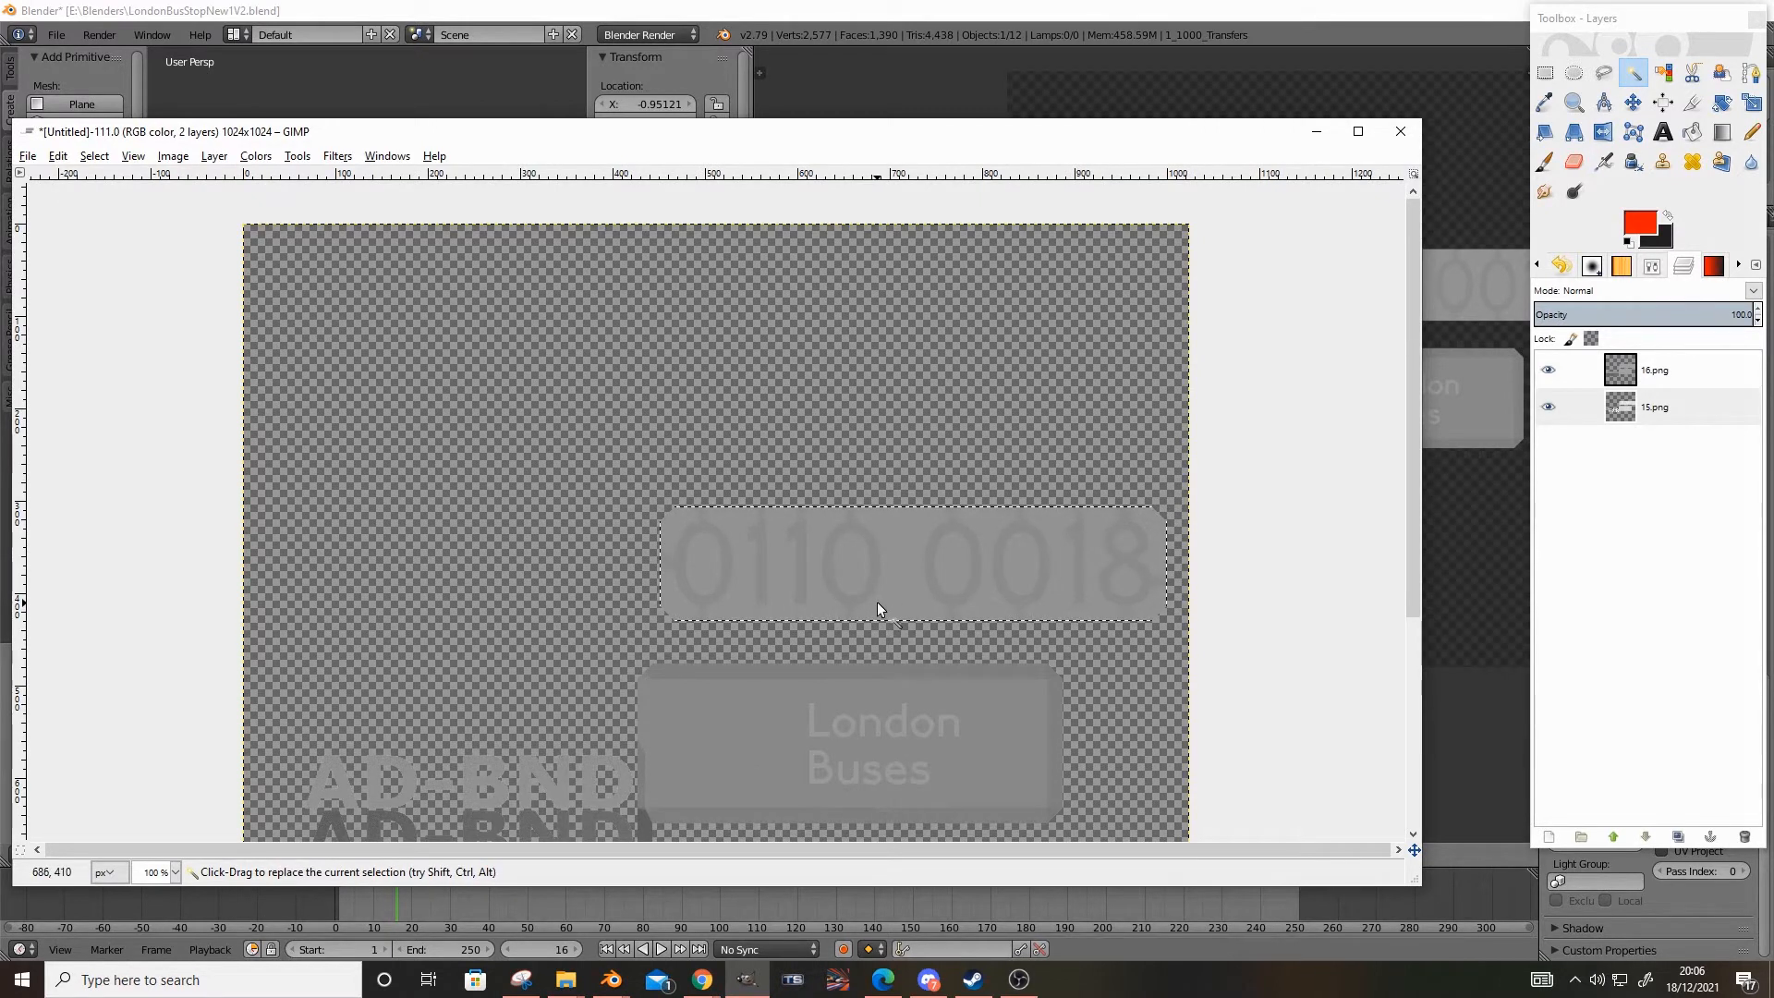
Make 16.png the active layer and inspect the cut-out 0110 0018 lettering up close
{"action": "scroll", "coordinate": [651, 675], "scroll_direction": "down", "scroll_amount": 4}
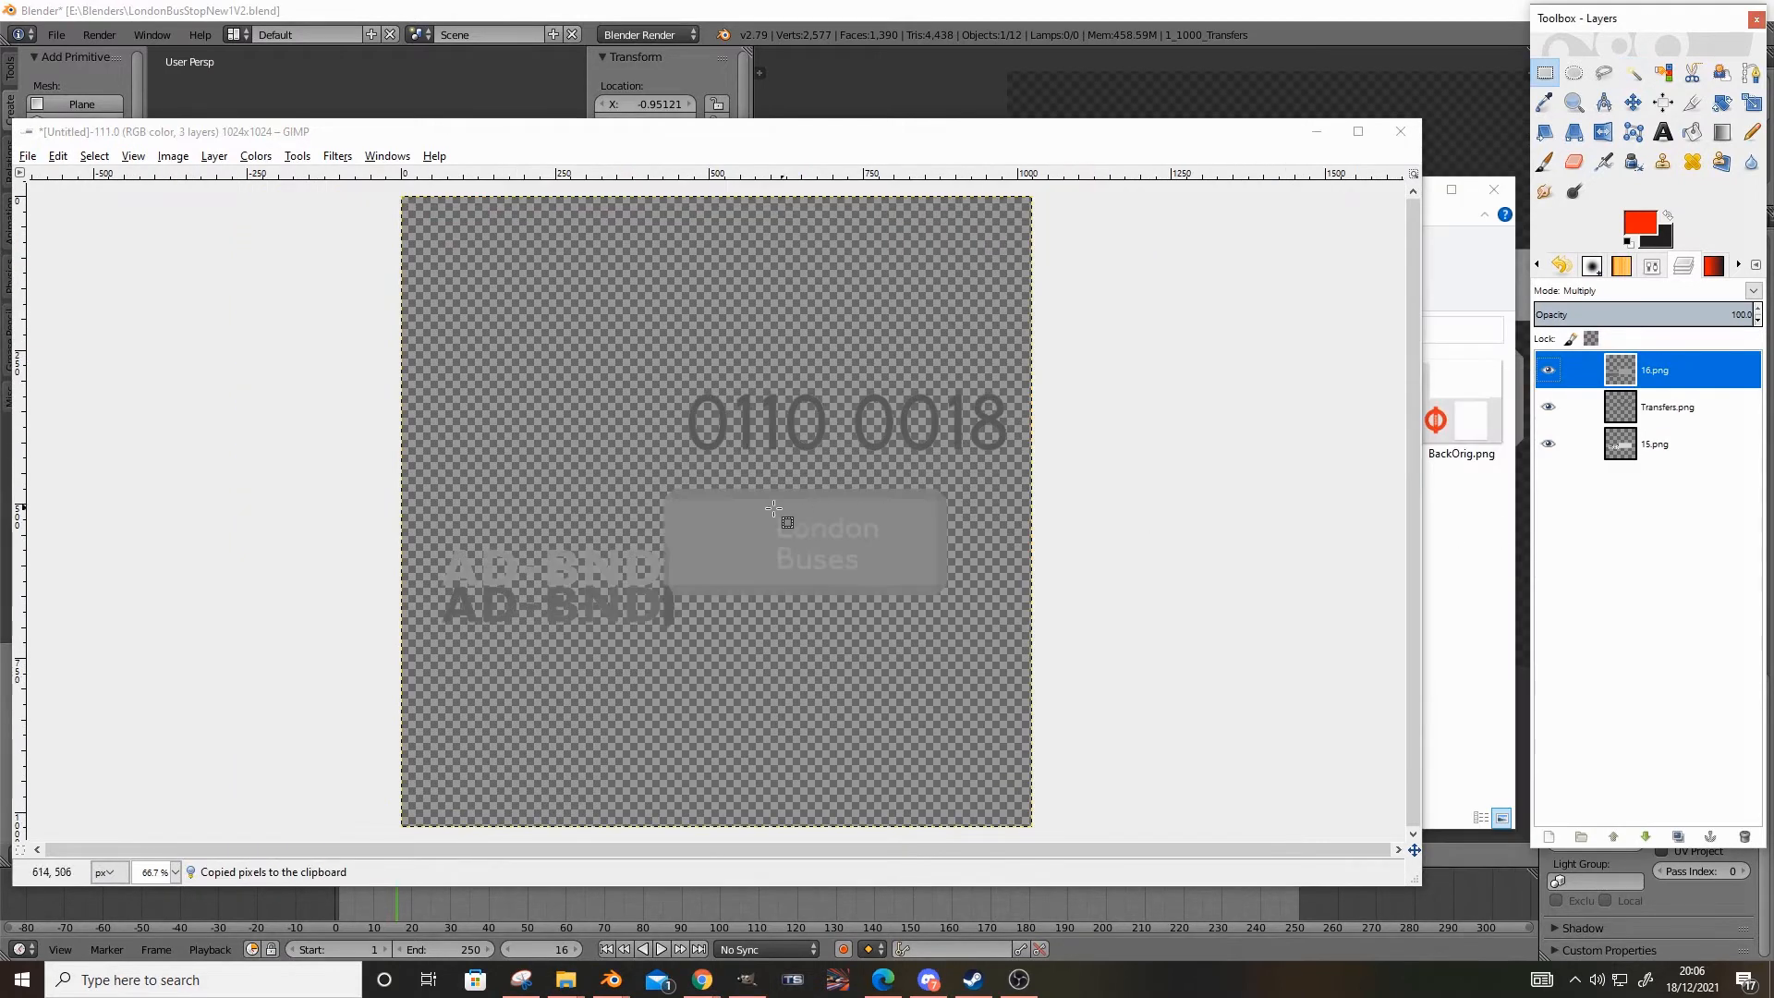
{"action": "scroll", "coordinate": [772, 527], "scroll_direction": "up", "scroll_amount": 1, "text": "ctrl"}
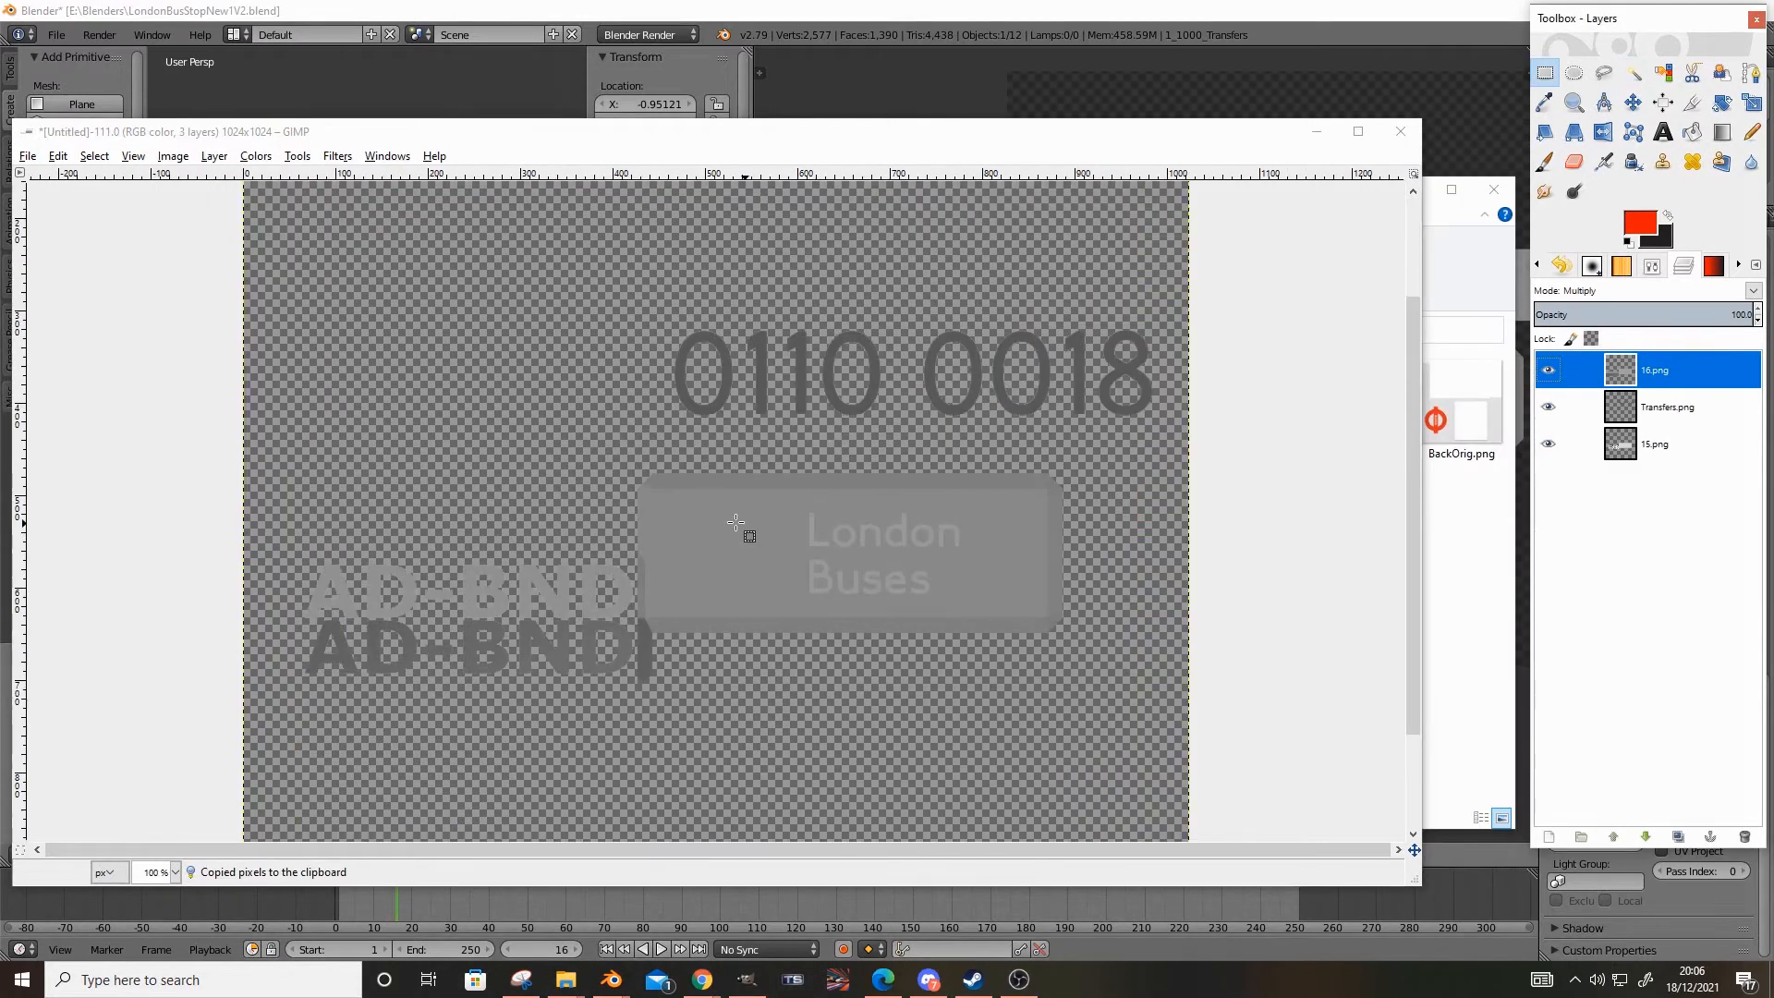
{"action": "left_click", "coordinate": [1652, 408]}
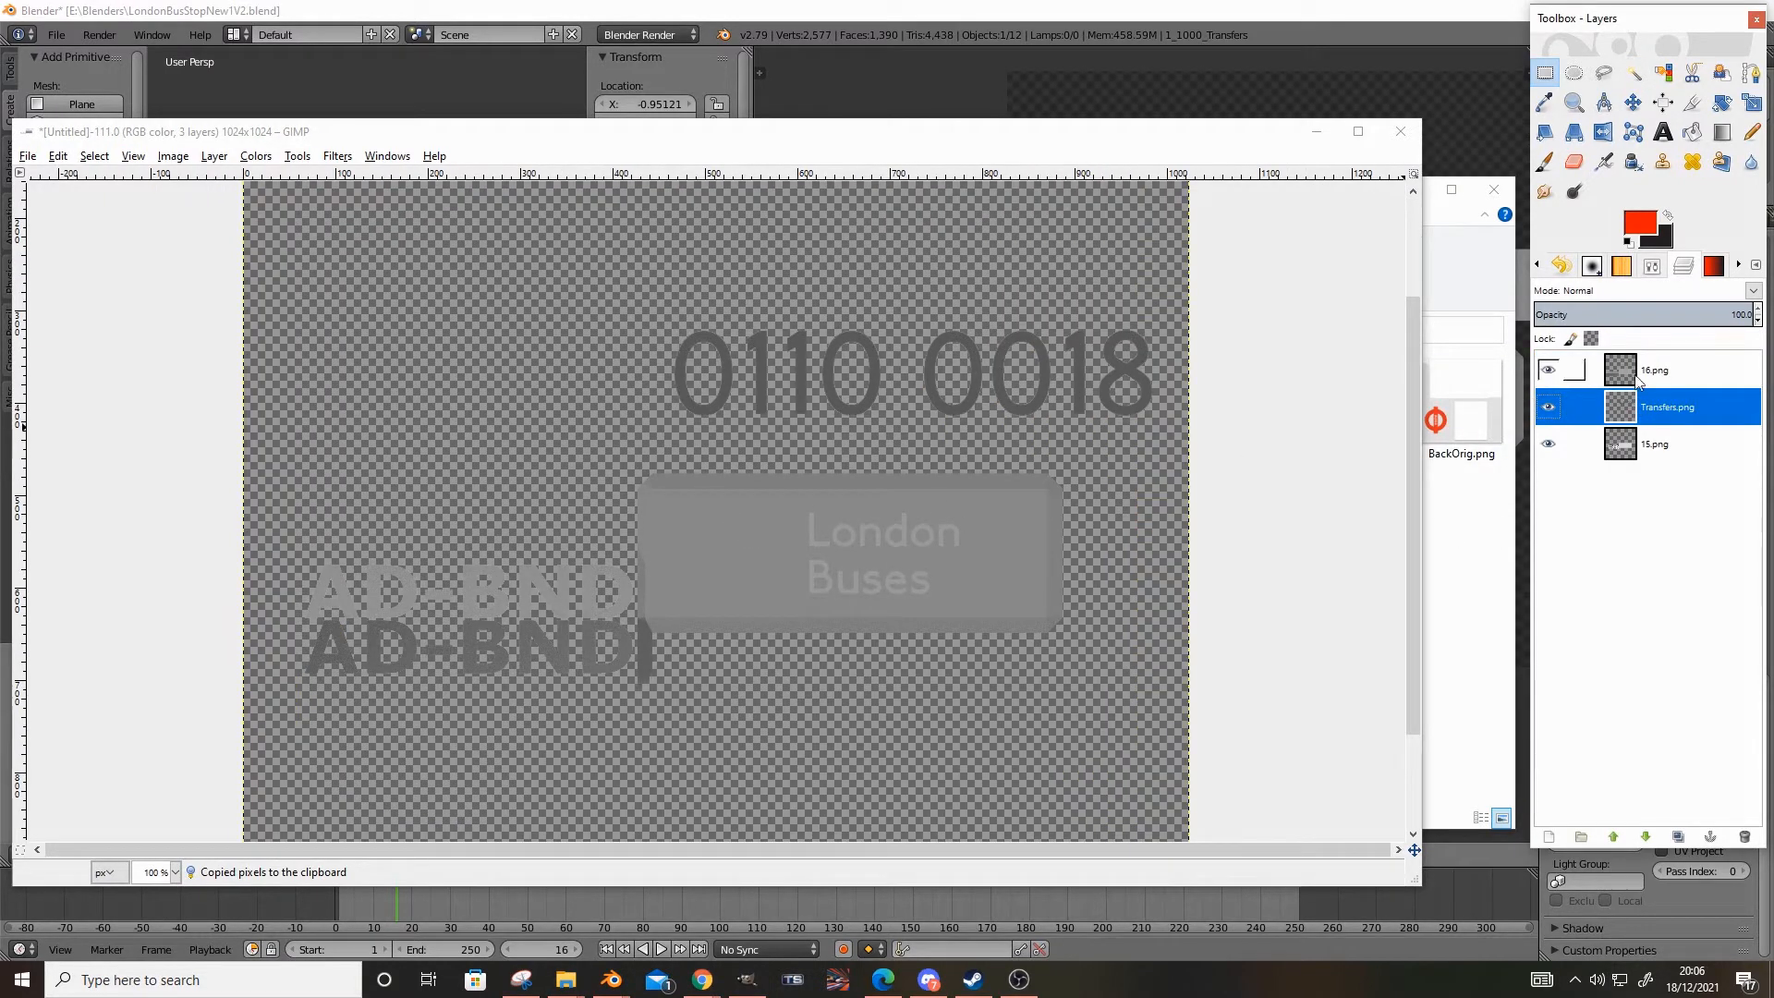
{"action": "left_click", "coordinate": [1643, 374]}
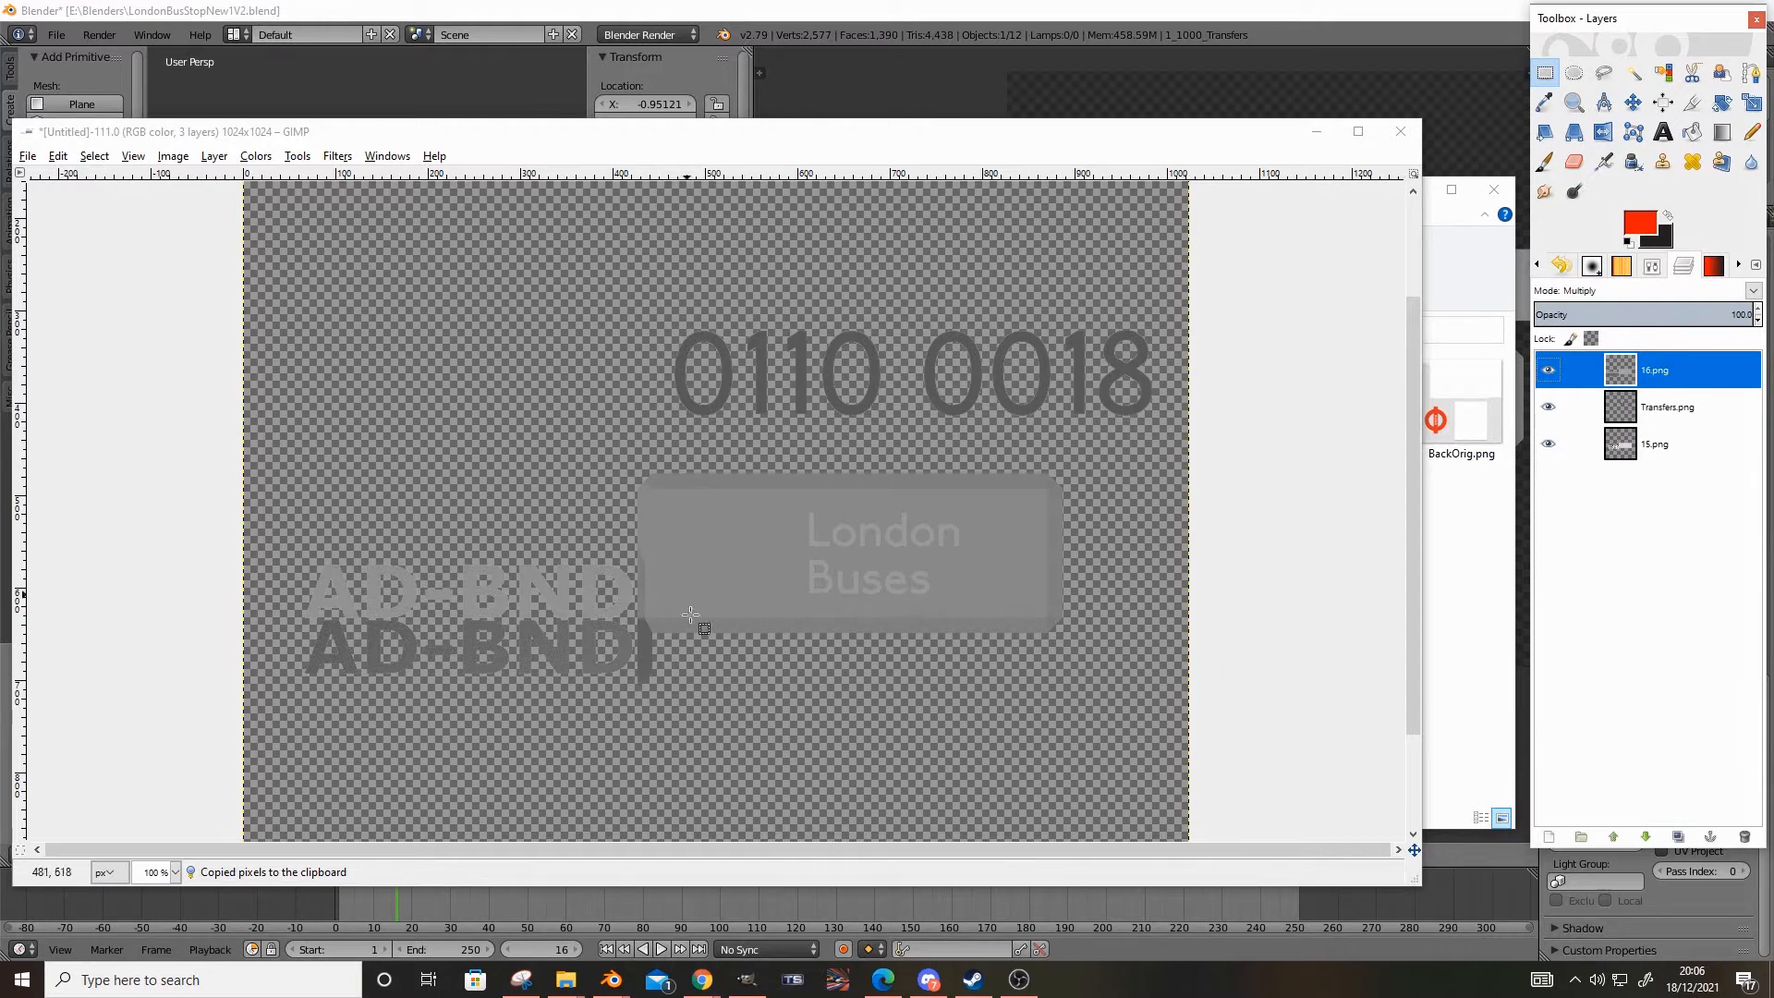
{"action": "scroll", "coordinate": [776, 462], "scroll_direction": "up", "scroll_amount": 3, "text": "ctrl"}
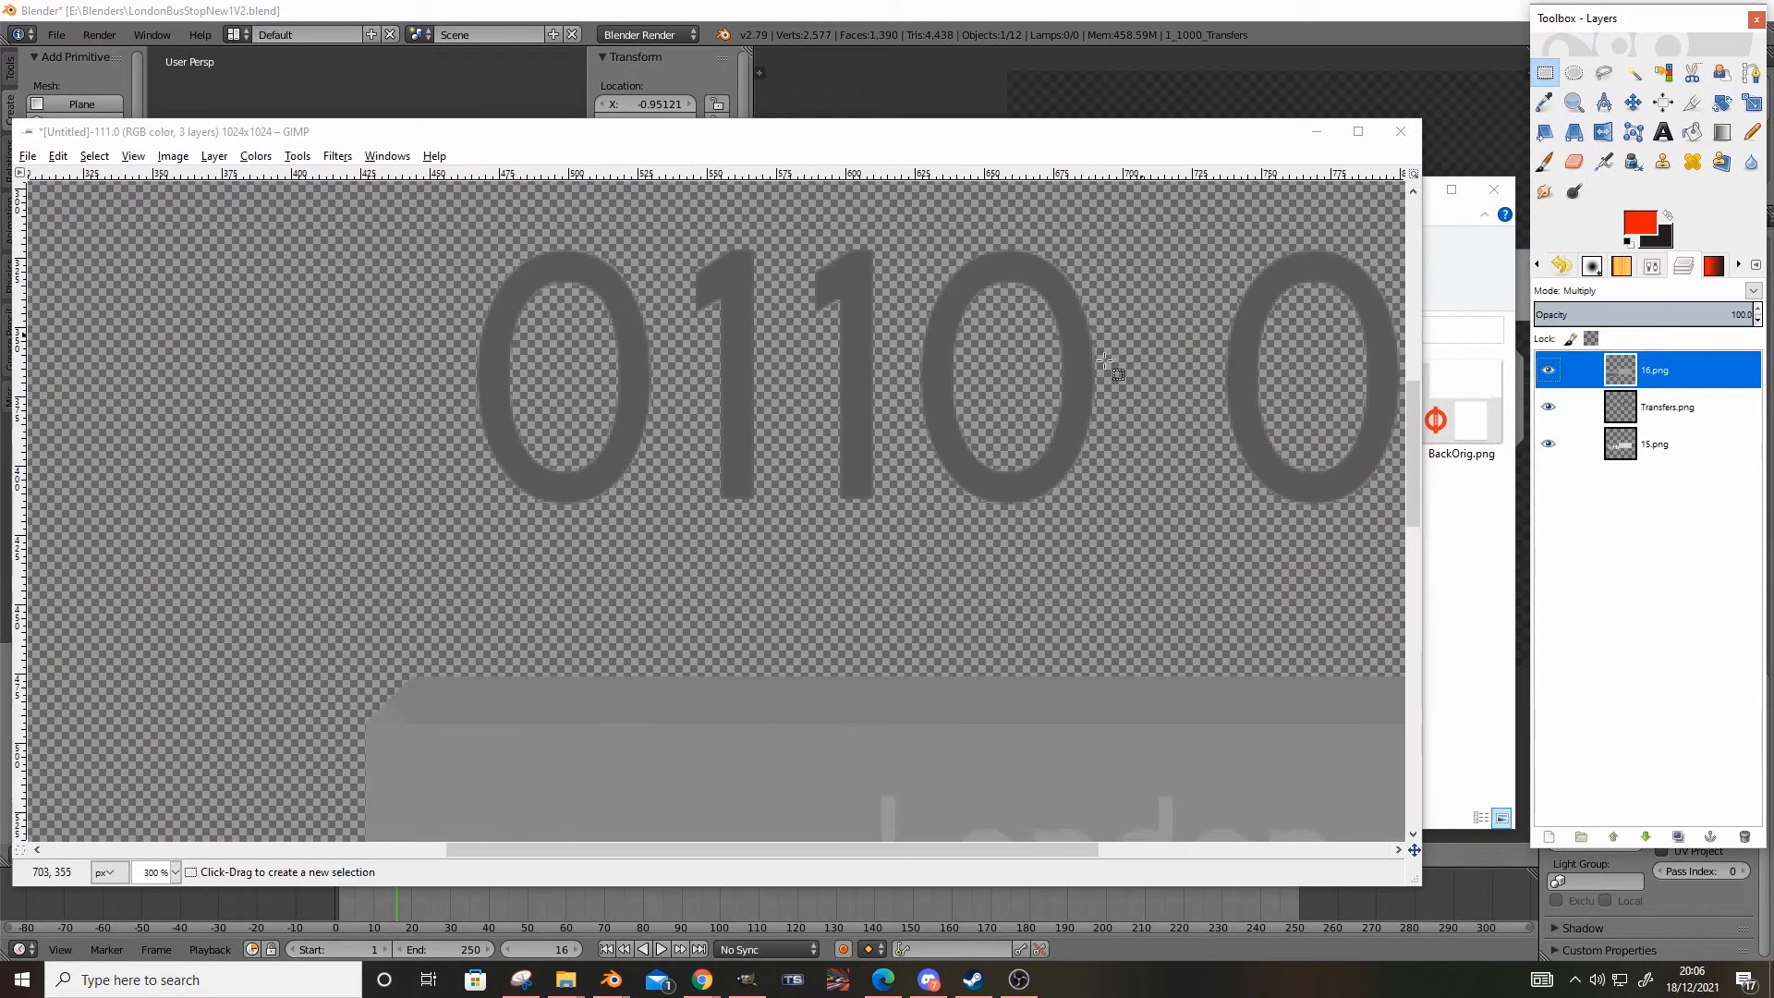
{"action": "scroll", "coordinate": [912, 477], "scroll_direction": "down", "scroll_amount": 3, "text": "ctrl"}
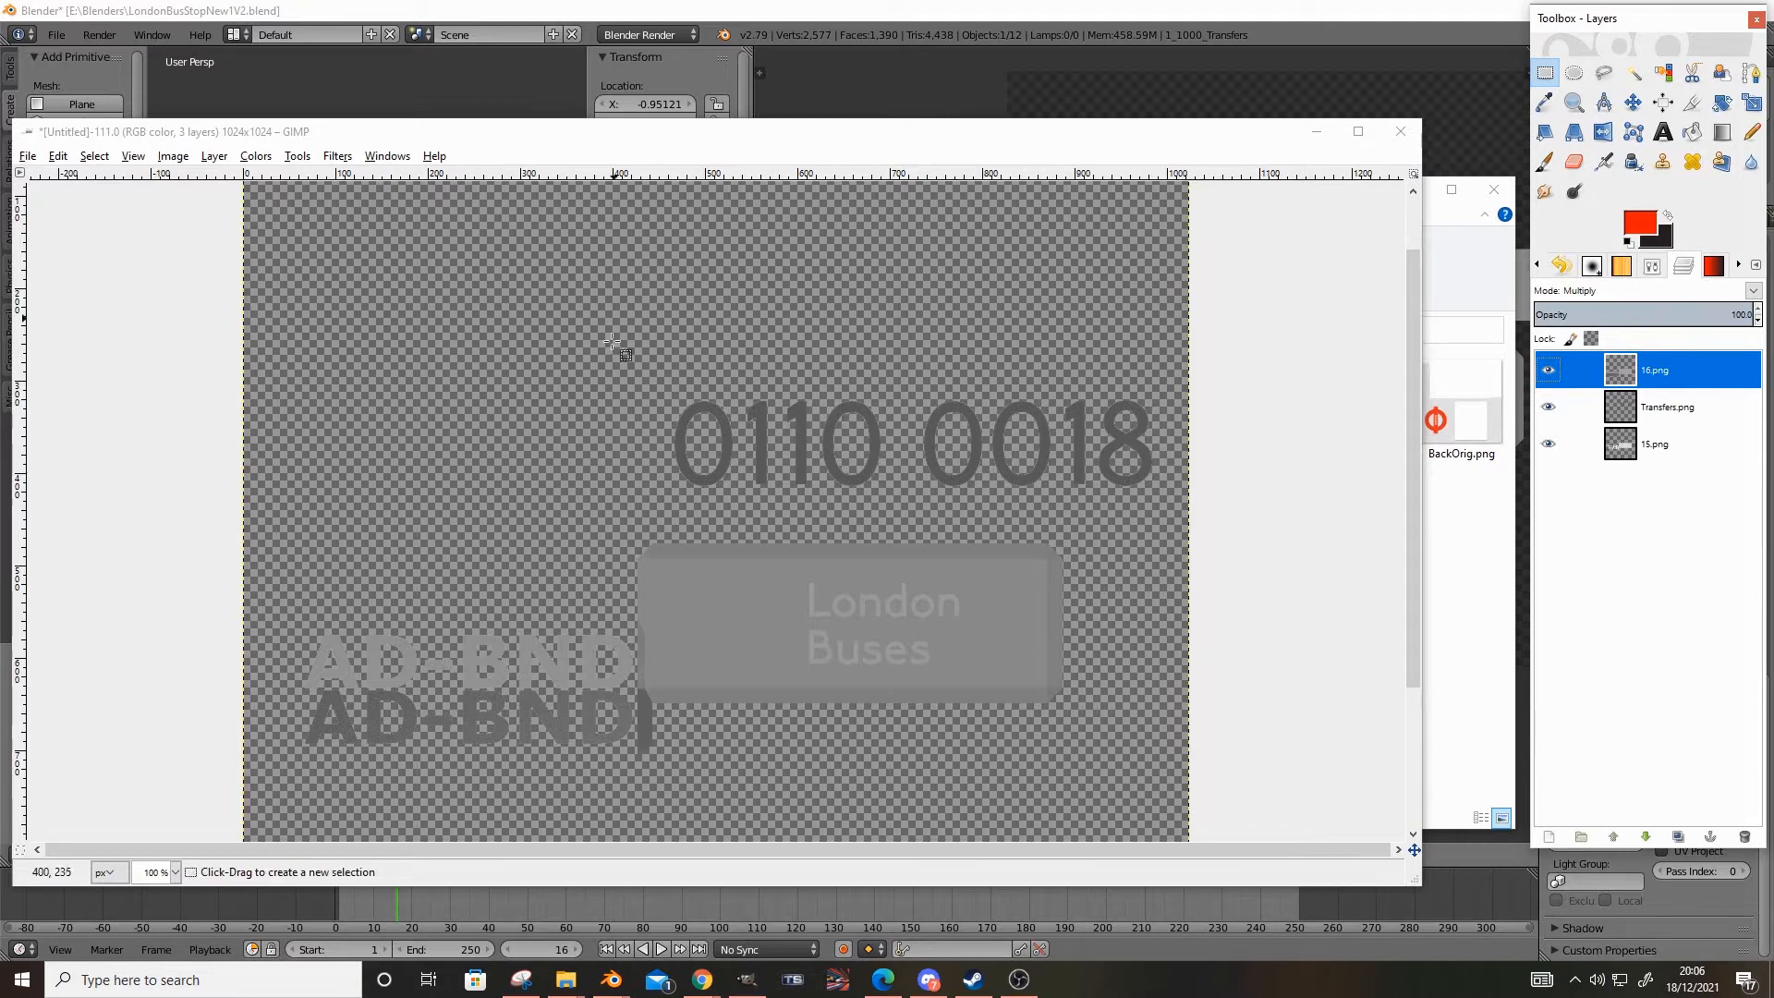
Export the image over the existing Transfers.png in the Textures folder, replacing the file
{"action": "left_click", "coordinate": [27, 155]}
{"action": "left_click", "coordinate": [153, 402]}
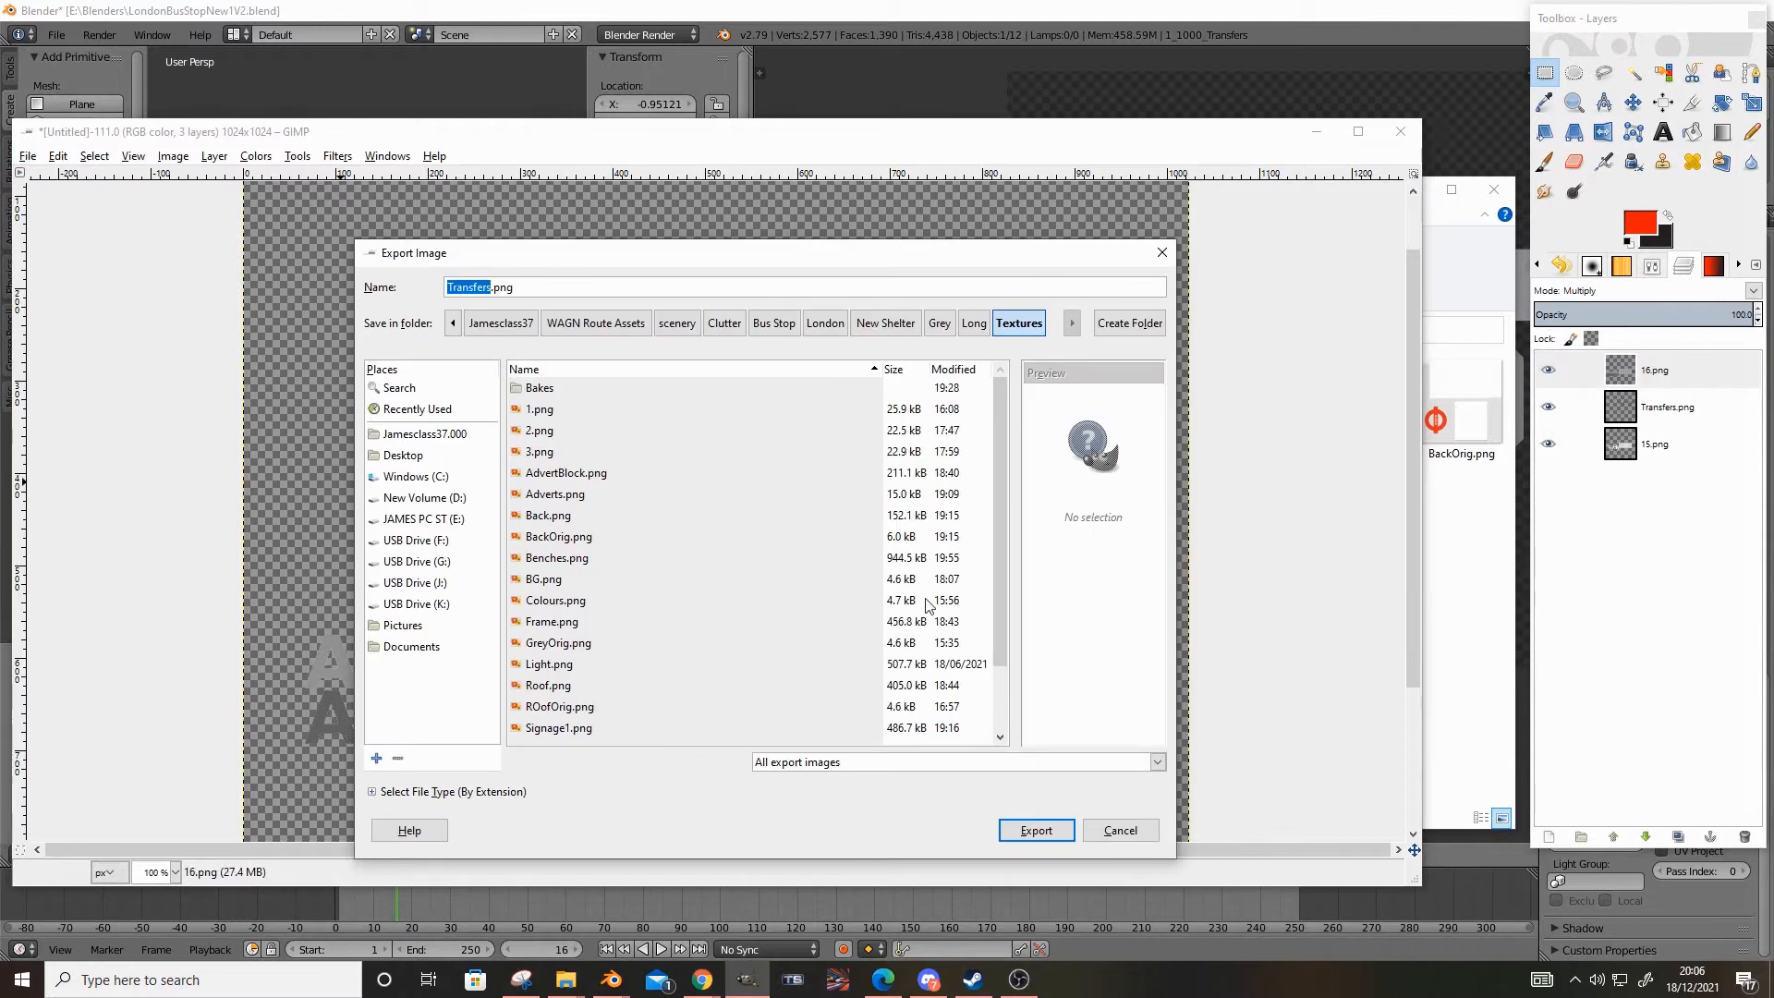
{"action": "scroll", "coordinate": [915, 608], "scroll_direction": "down", "scroll_amount": 2}
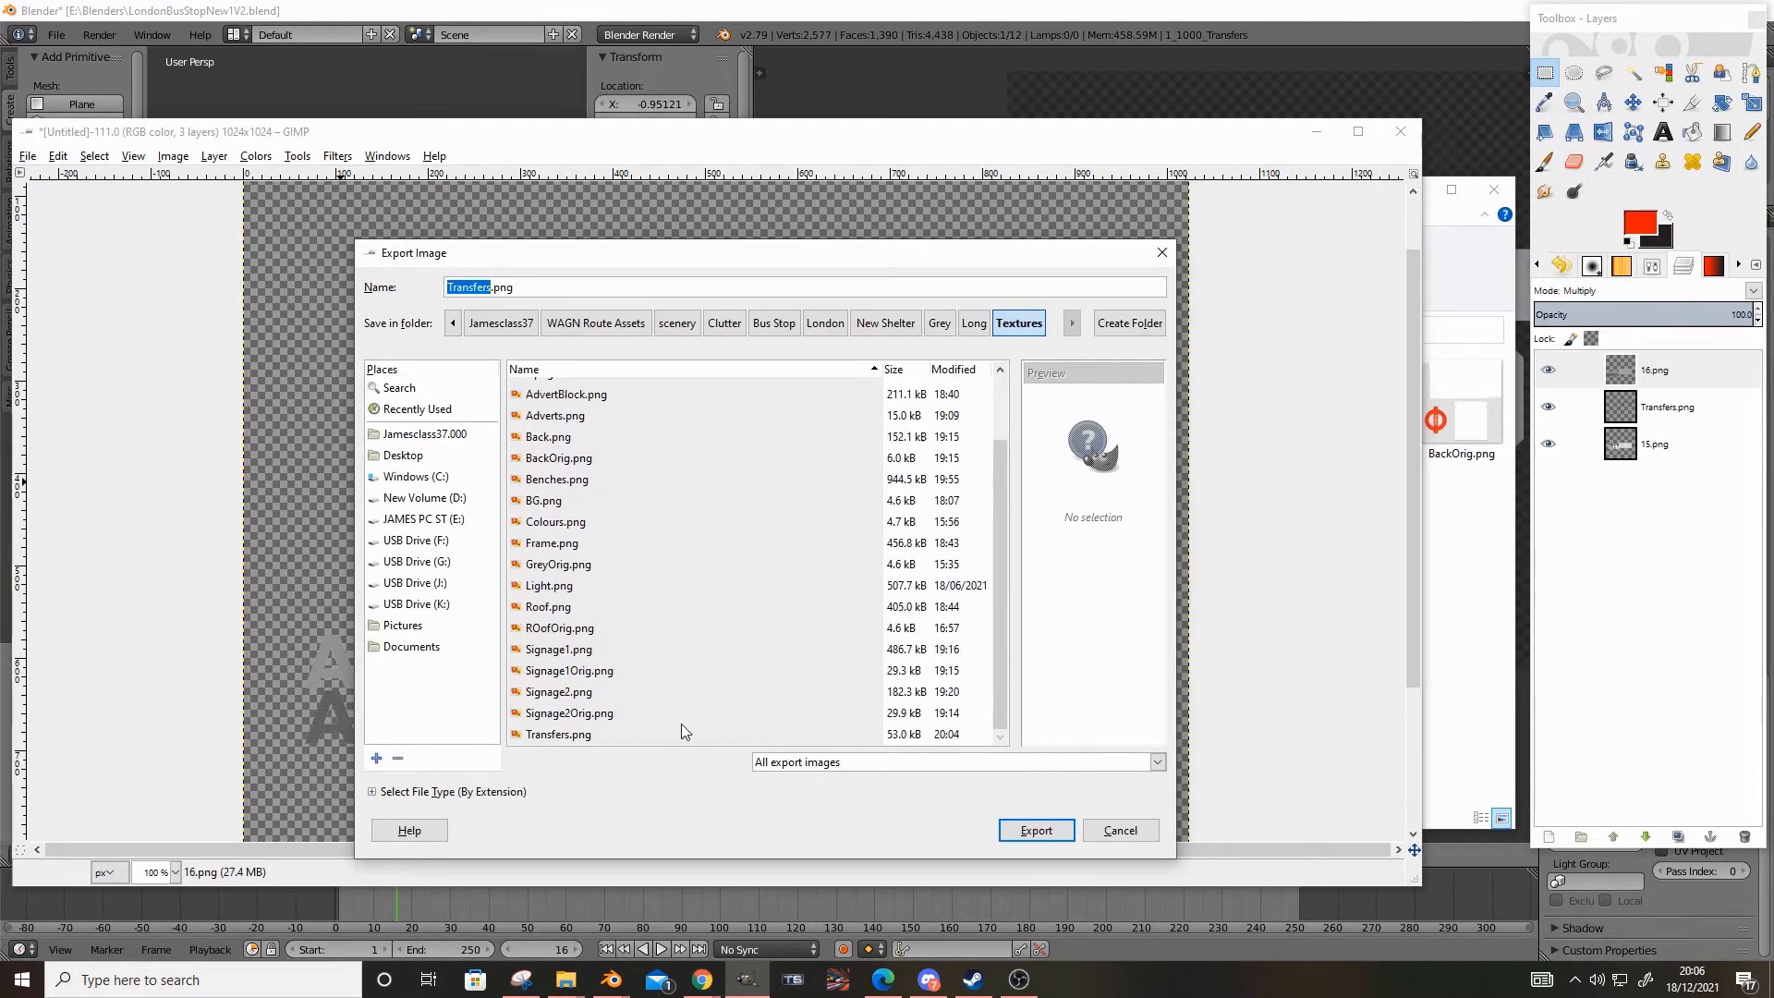
{"action": "left_click", "coordinate": [657, 733]}
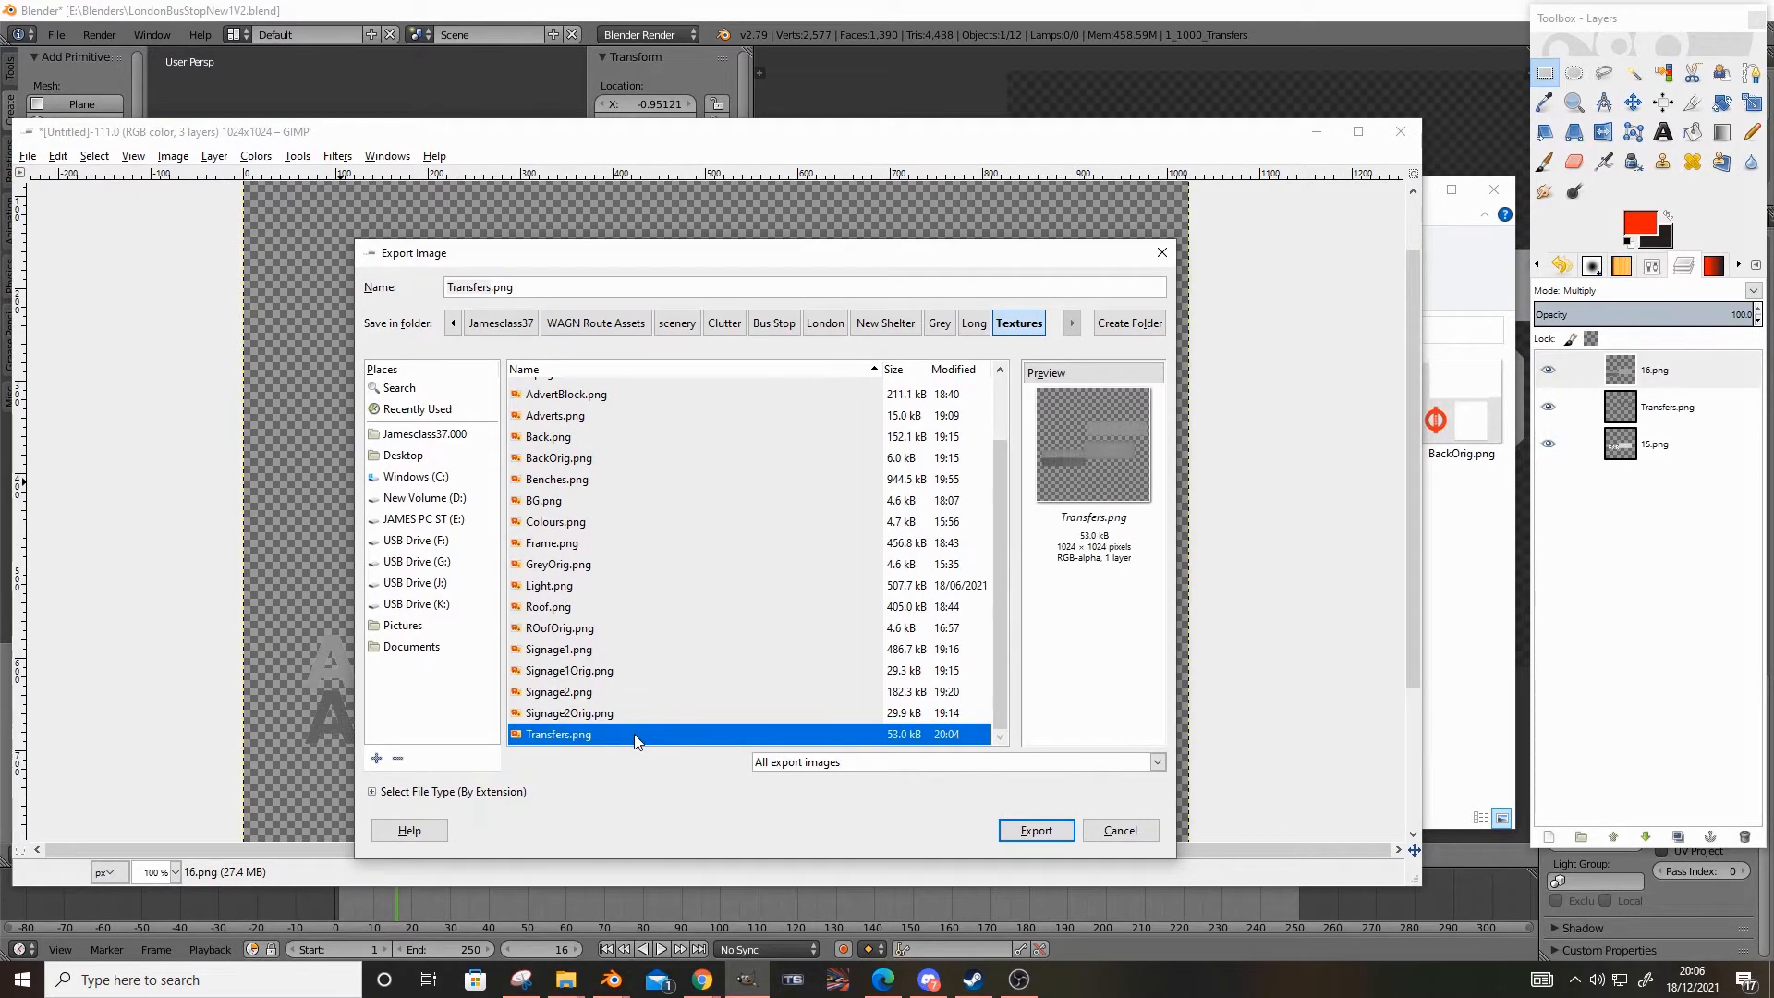
{"action": "double_click", "coordinate": [636, 736]}
{"action": "left_click", "coordinate": [802, 636]}
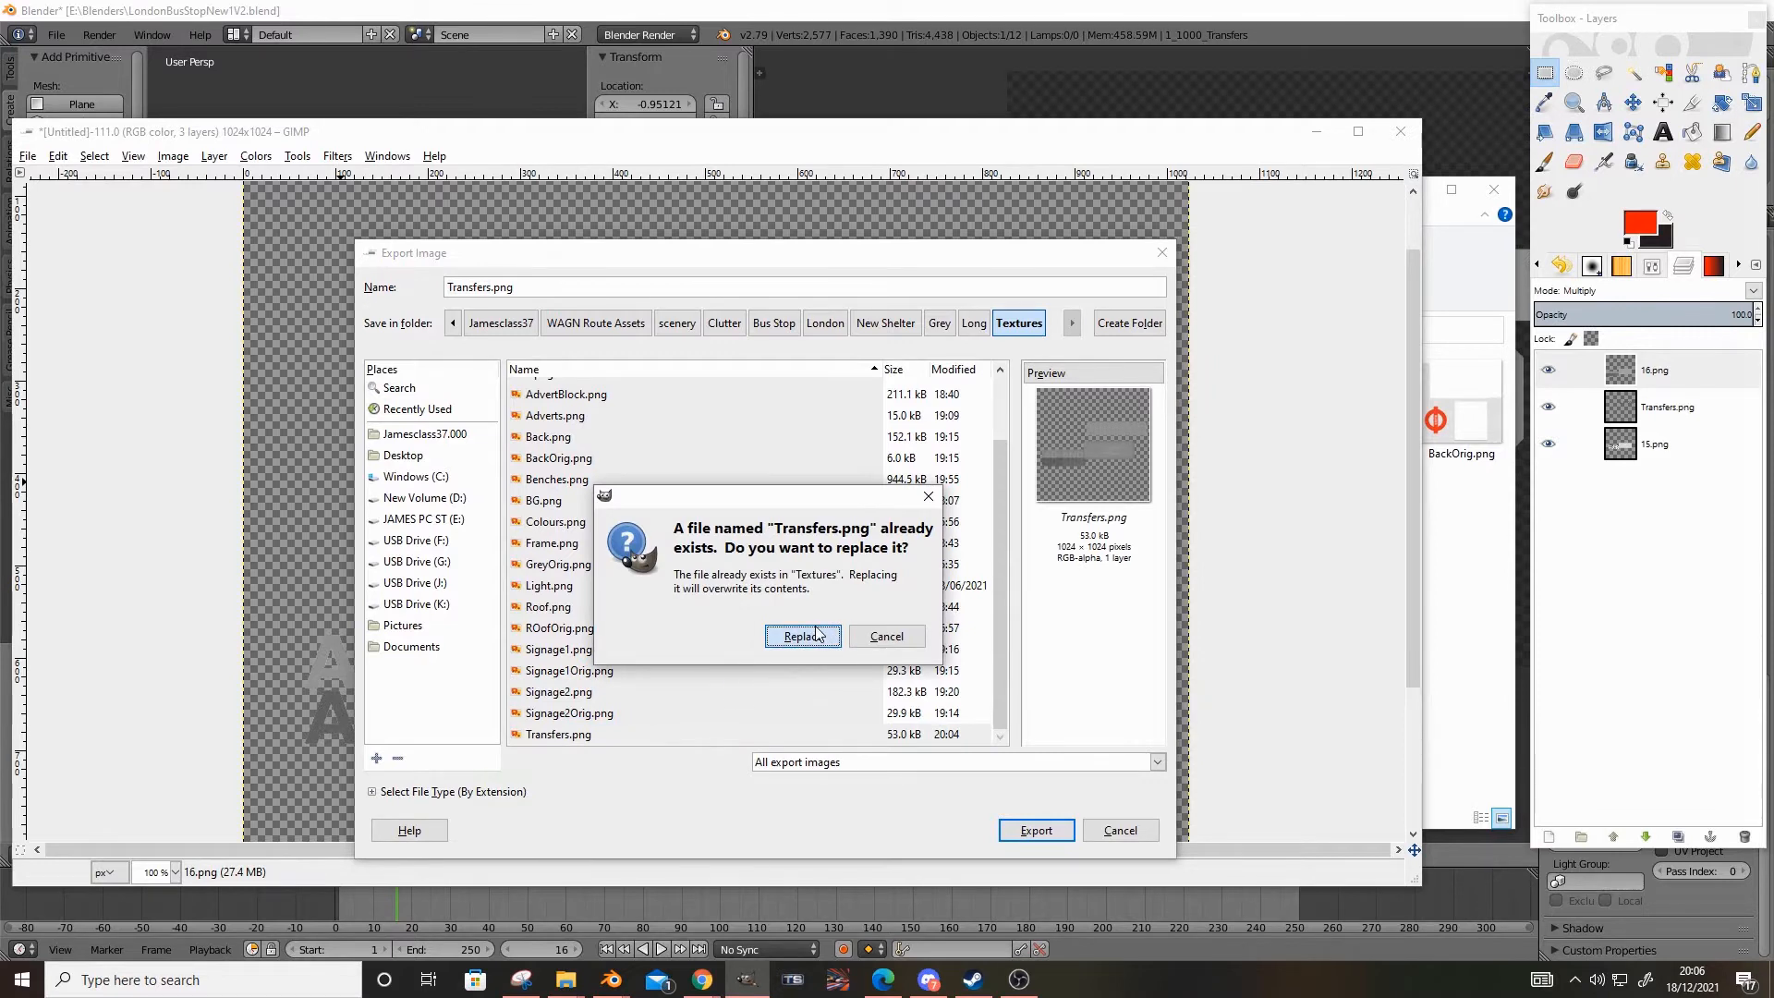
{"action": "left_click", "coordinate": [877, 665]}
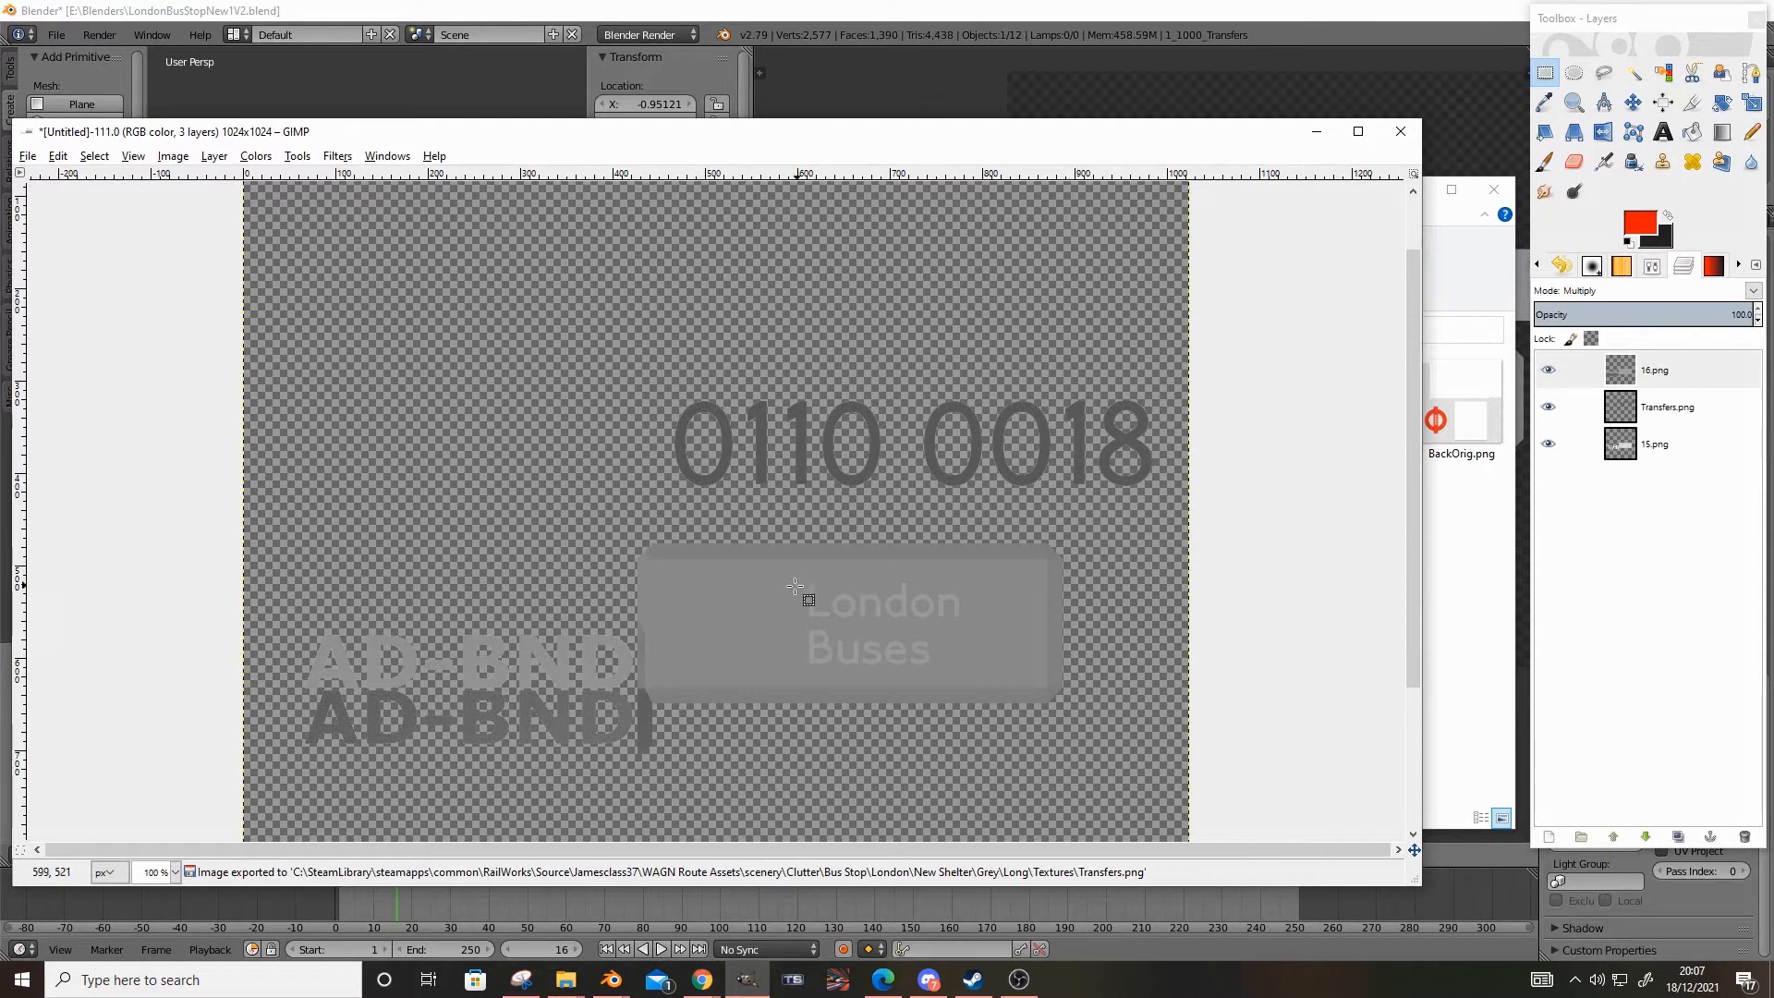
Switch to Blender and review the material and texture settings of the 1_1000_Transfers object
{"action": "left_click", "coordinate": [856, 14]}
{"action": "middle_click_drag", "start_coordinate": [1062, 572], "coordinate": [986, 619]}
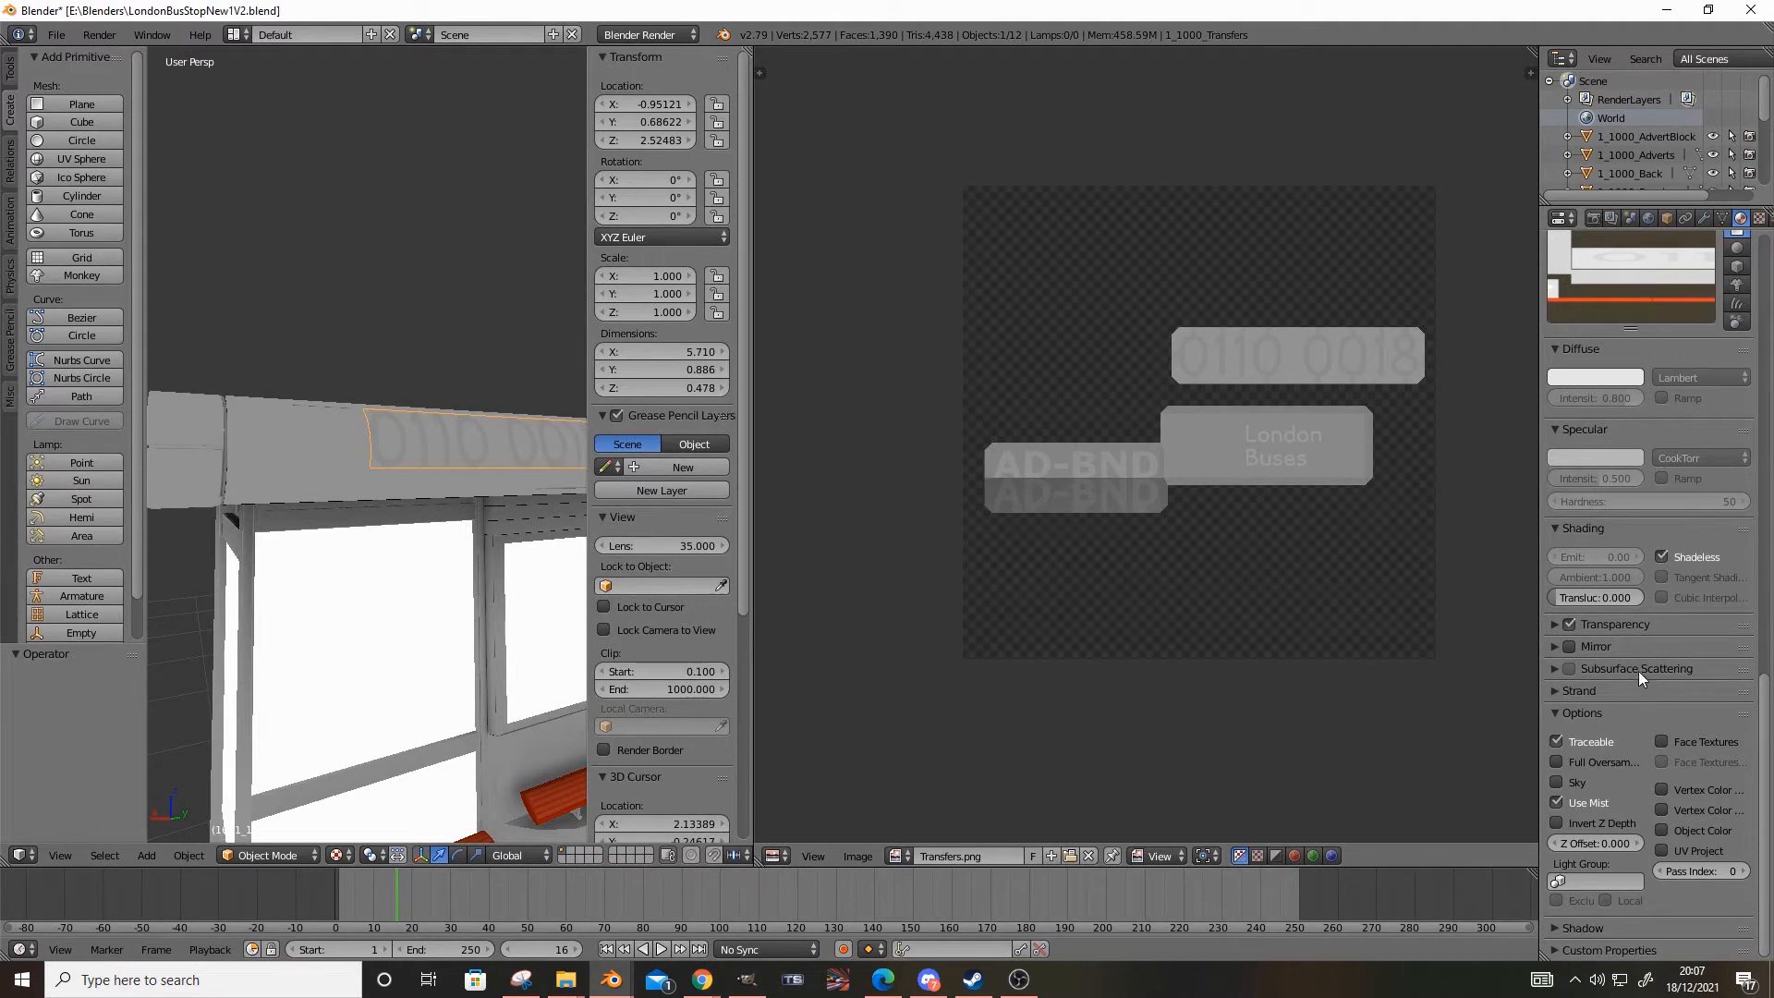
{"action": "scroll", "coordinate": [1586, 684], "scroll_direction": "up", "scroll_amount": 10}
{"action": "scroll", "coordinate": [1586, 682], "scroll_direction": "up", "scroll_amount": 2}
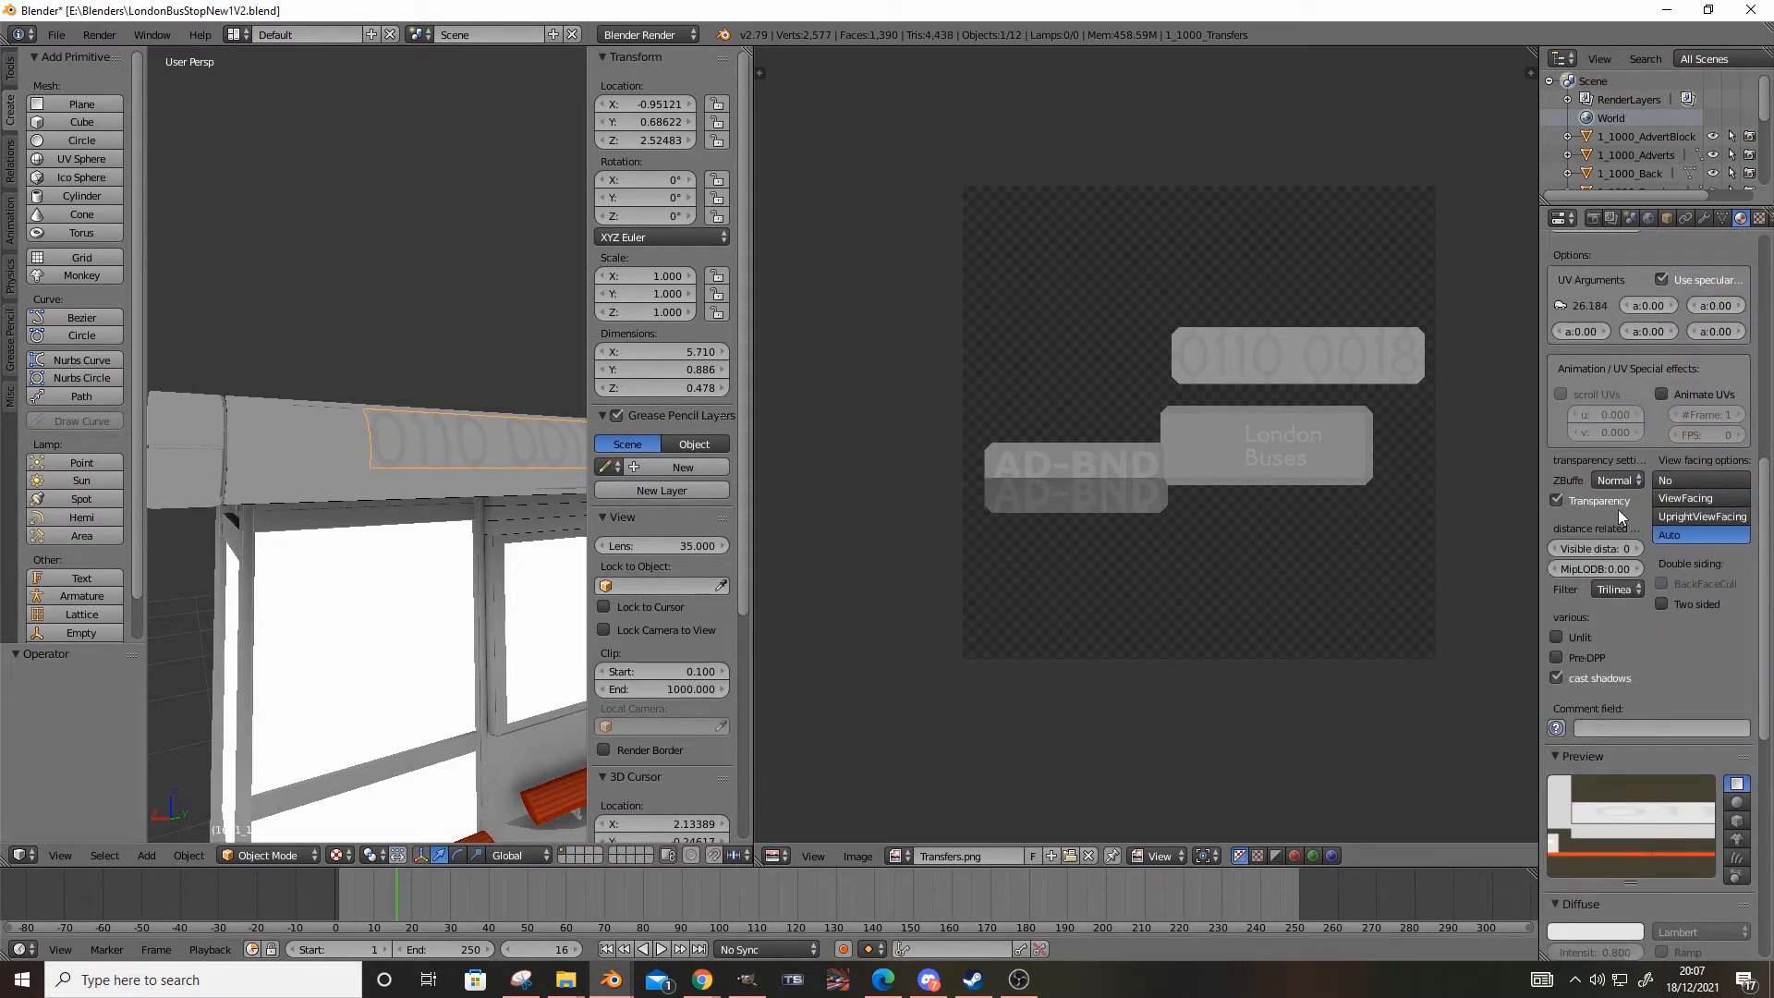
{"action": "left_click", "coordinate": [1758, 218]}
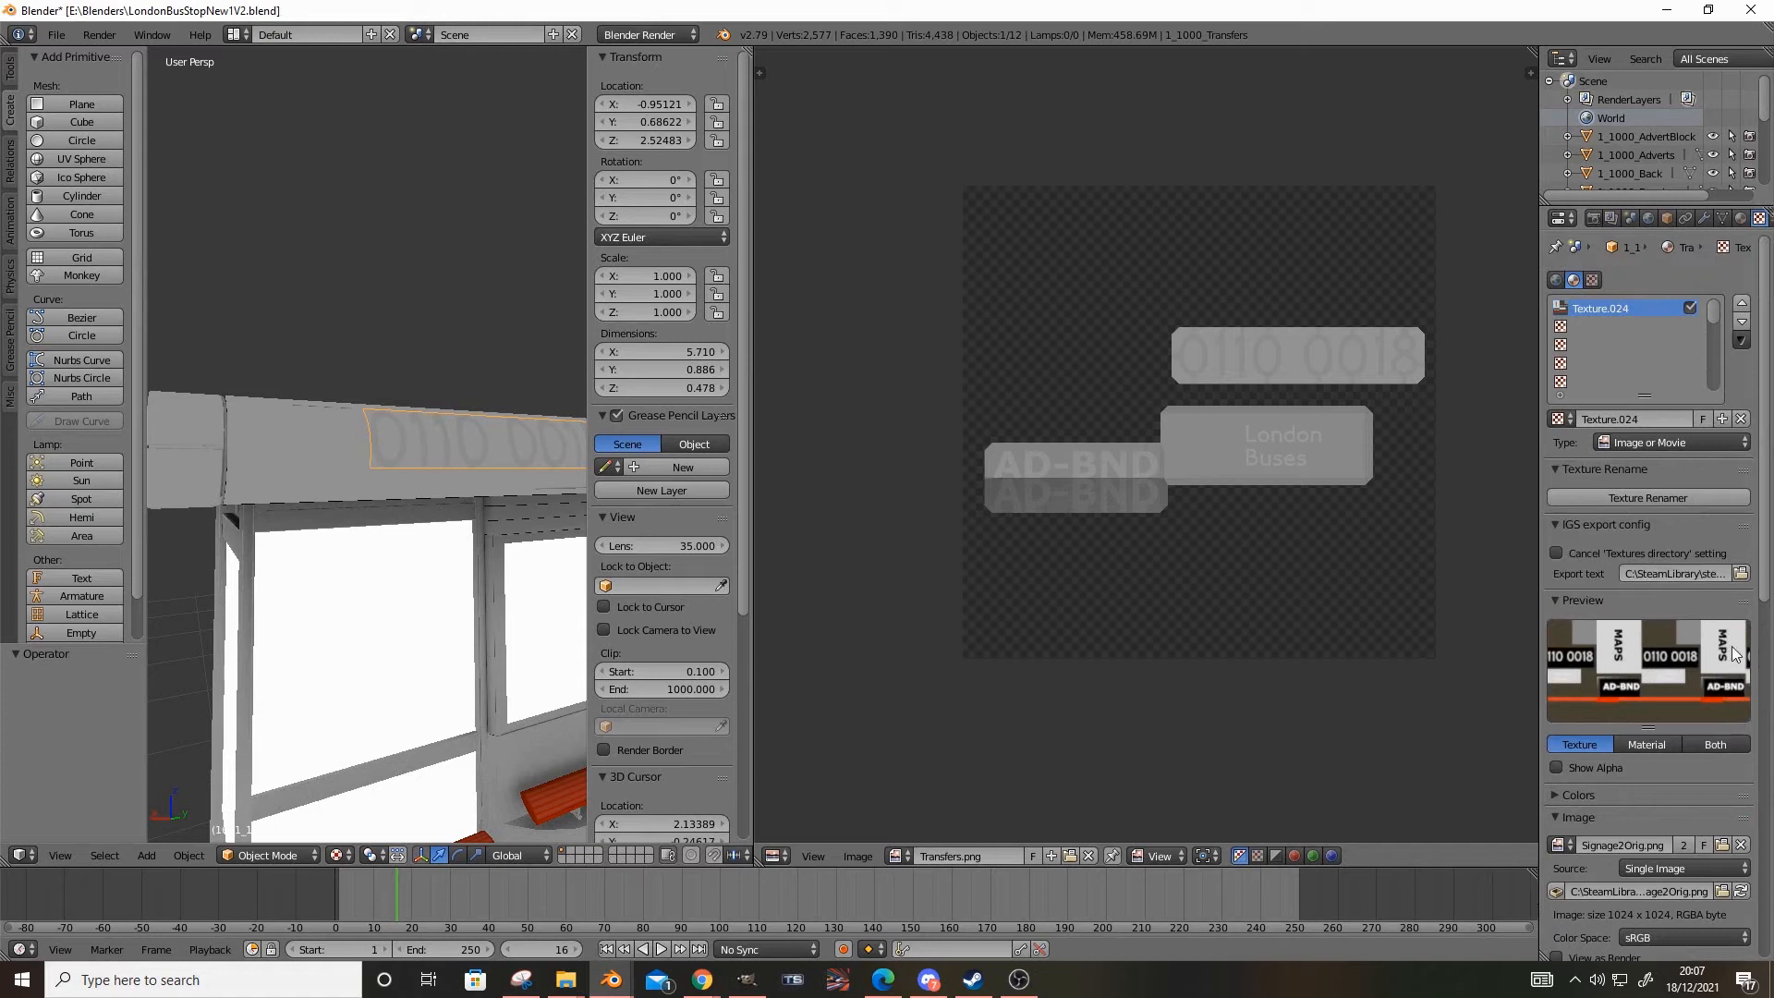
In Edit Mode, reload Transfers.png from the Textures folder onto the transfers mesh and return to Object Mode
{"action": "left_click", "coordinate": [268, 854]}
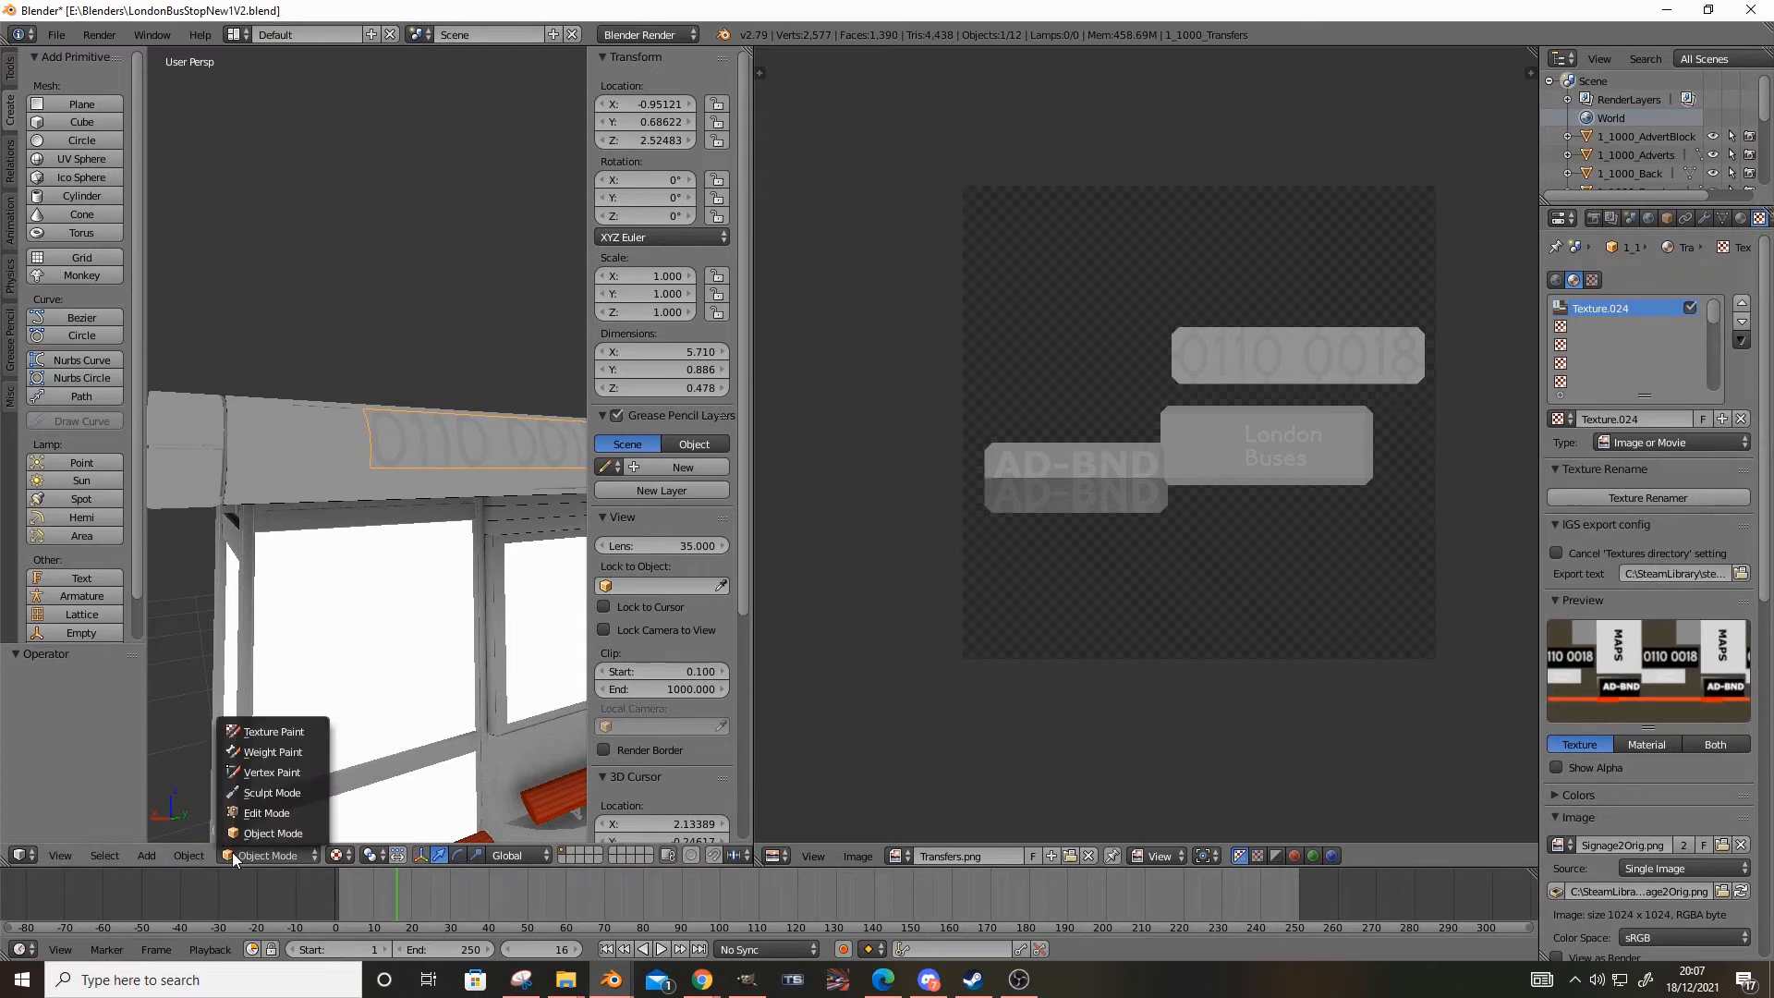
{"action": "left_click", "coordinate": [286, 817]}
{"action": "left_click", "coordinate": [1155, 855]}
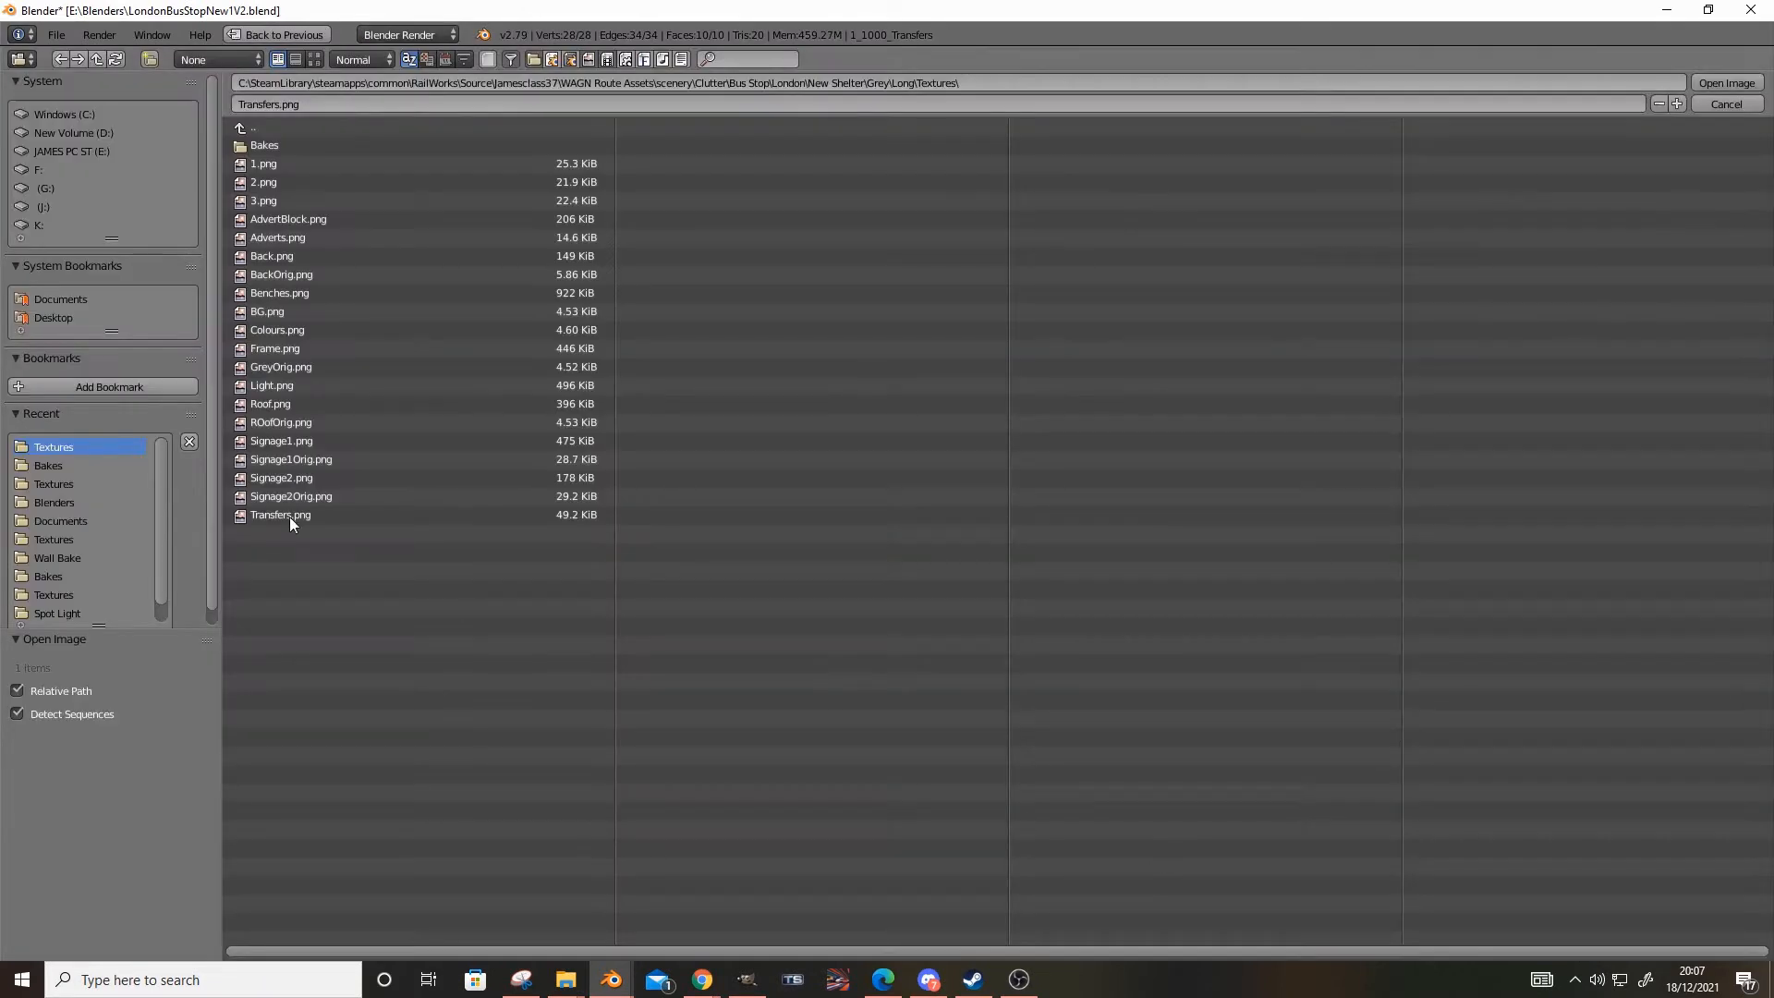
{"action": "double_click", "coordinate": [351, 513]}
{"action": "left_click", "coordinate": [255, 857]}
{"action": "left_click", "coordinate": [261, 837]}
Examine the transfer lettering on the shelter roof from several sides, keeping 1_1000_Transfers as the selected object
{"action": "scroll", "coordinate": [293, 729], "scroll_direction": "up", "scroll_amount": 6}
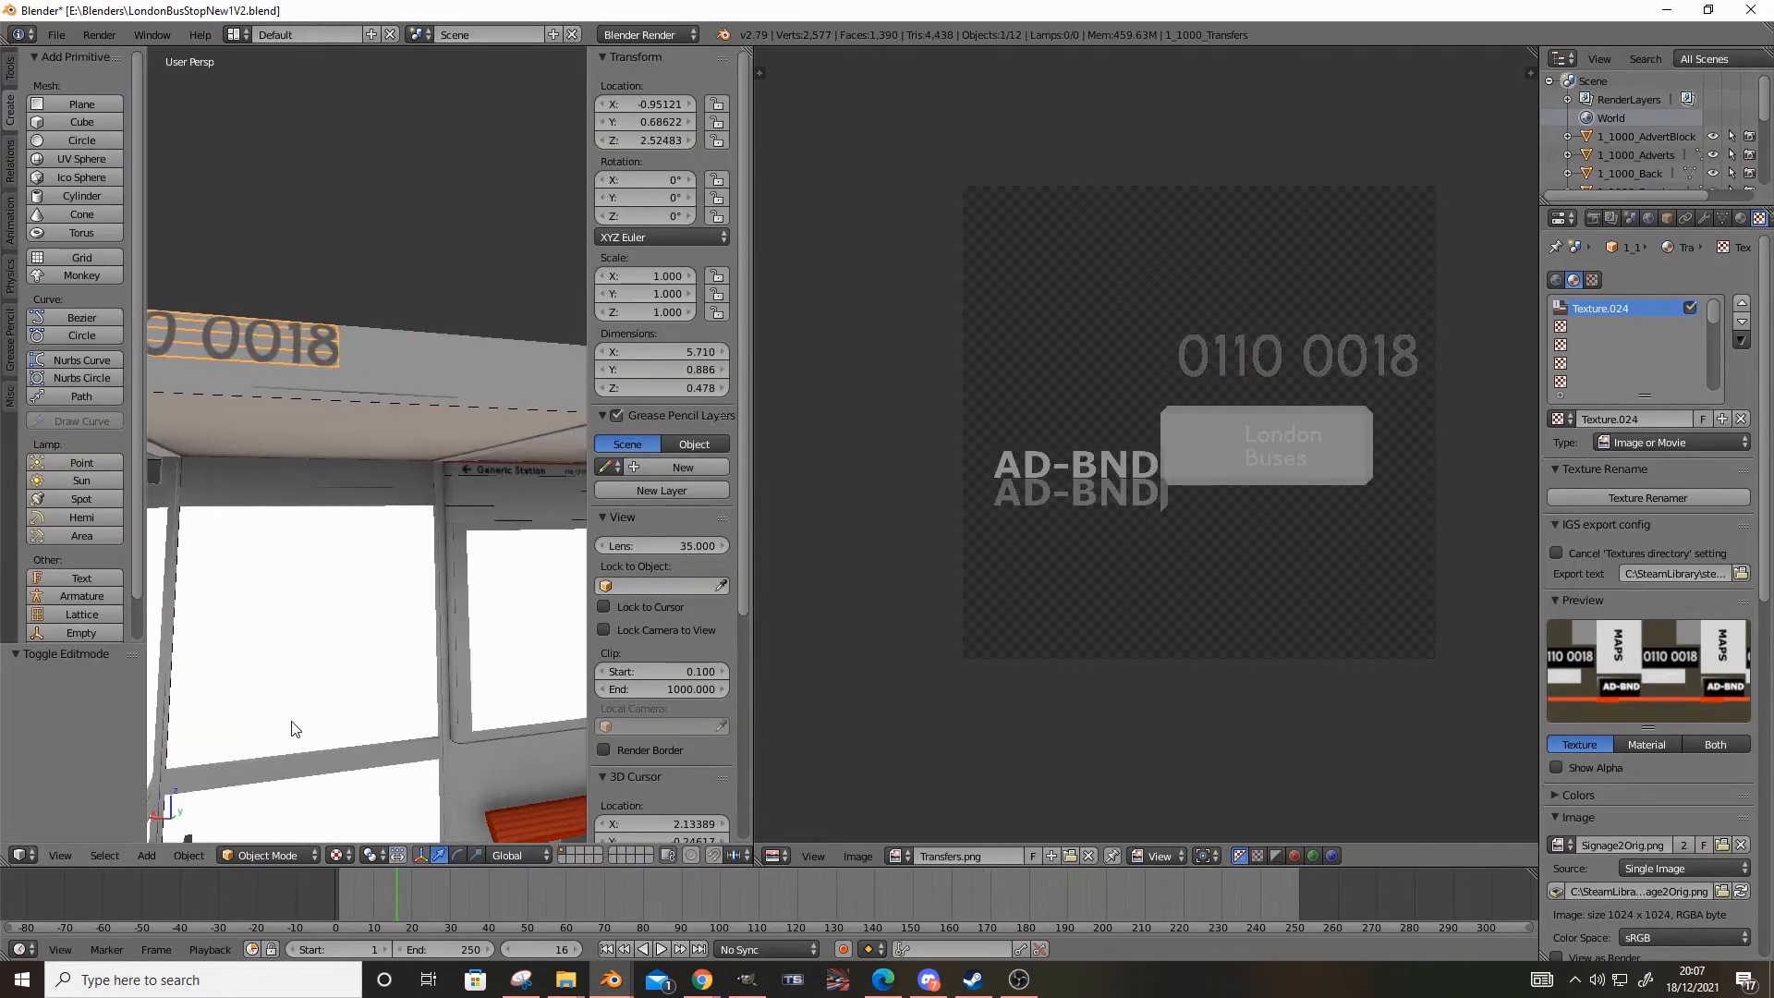
{"action": "scroll", "coordinate": [370, 481], "scroll_direction": "down", "scroll_amount": 5}
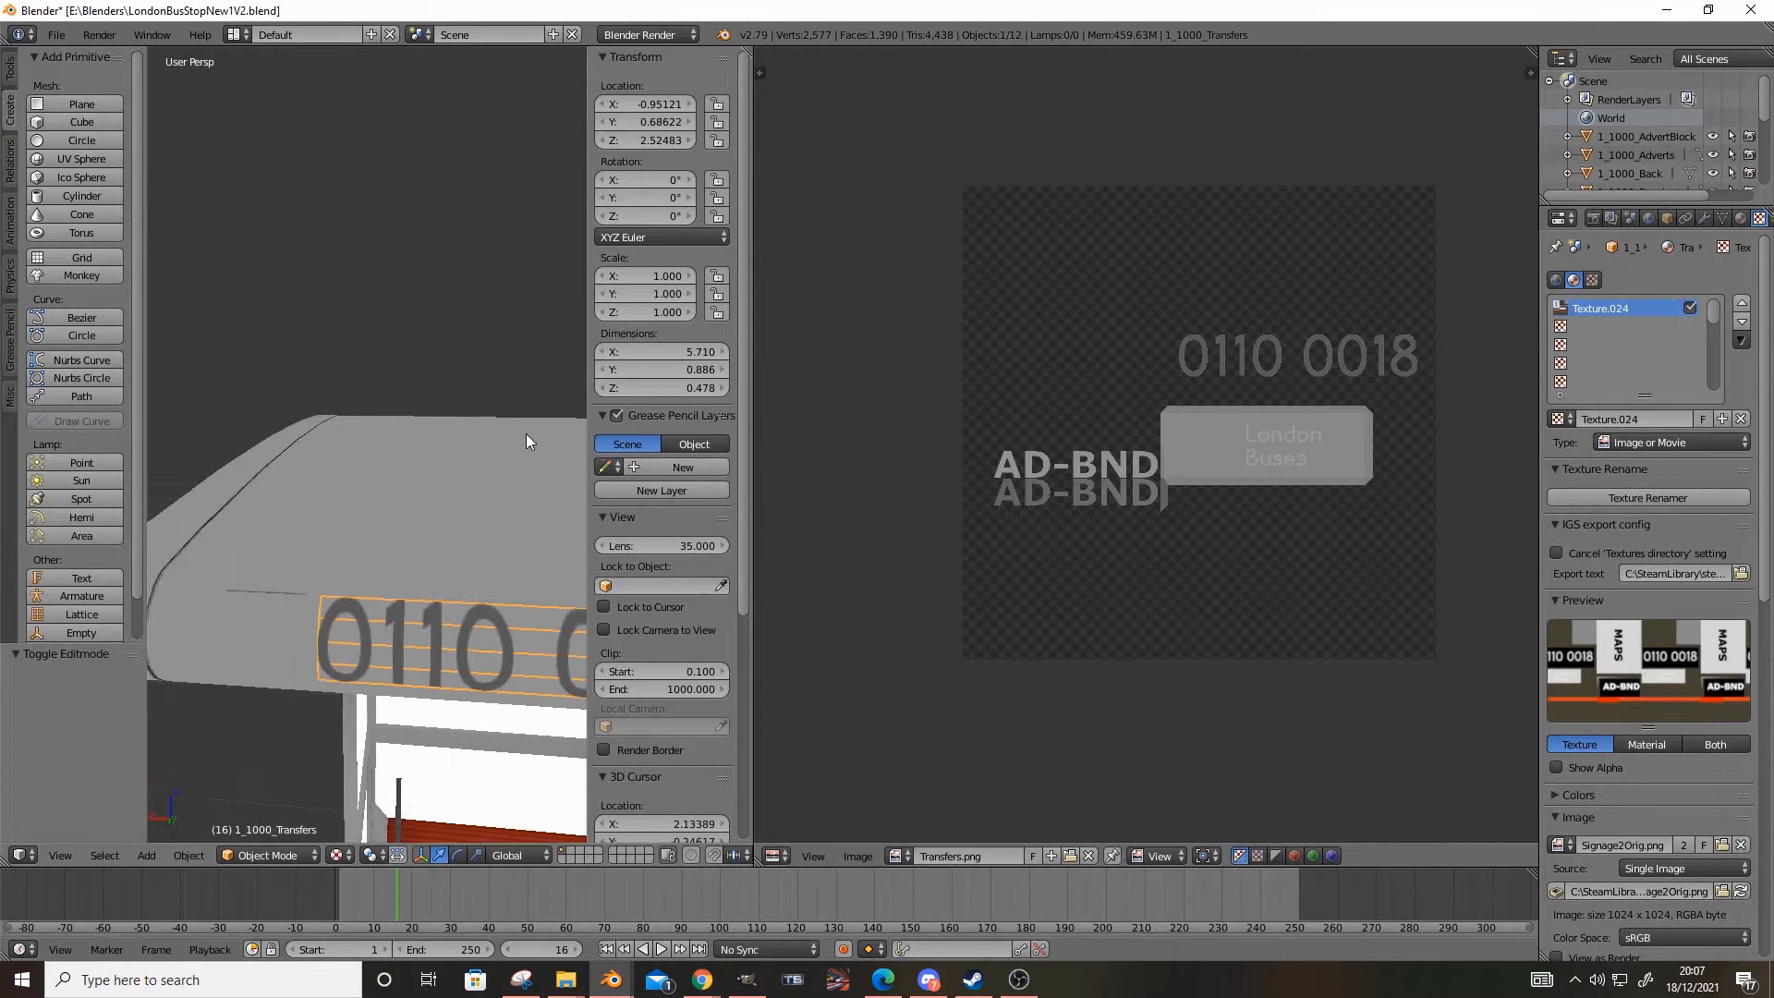
{"action": "left_click_drag", "start_coordinate": [655, 142], "coordinate": [836, 142]}
{"action": "key", "text": "ctrl+z"}
{"action": "left_click_drag", "start_coordinate": [623, 141], "coordinate": [723, 141]}
{"action": "right_click", "coordinate": [397, 517]}
{"action": "scroll", "coordinate": [397, 517], "scroll_direction": "down", "scroll_amount": 3}
{"action": "middle_click_drag", "start_coordinate": [373, 384], "coordinate": [308, 434]}
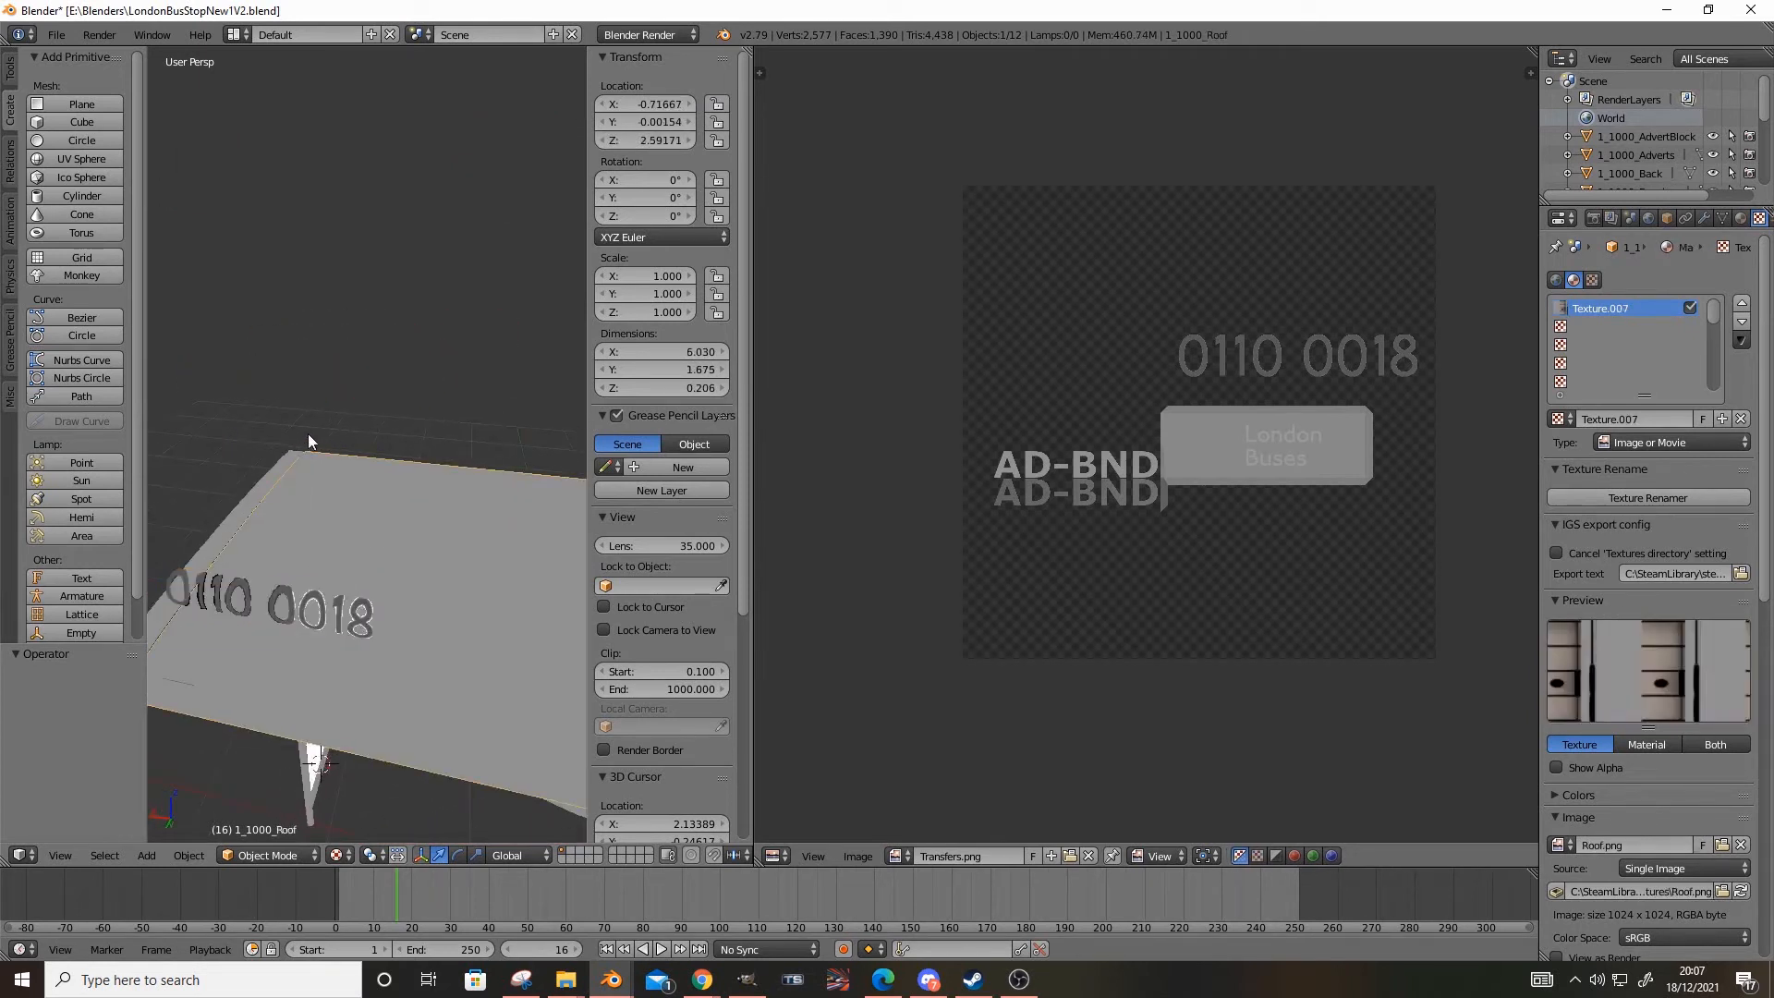
{"action": "right_click", "coordinate": [314, 574]}
{"action": "key", "text": "ctrl+z"}
{"action": "middle_click_drag", "start_coordinate": [314, 574], "coordinate": [365, 539]}
{"action": "scroll", "coordinate": [366, 539], "scroll_direction": "down", "scroll_amount": 2}
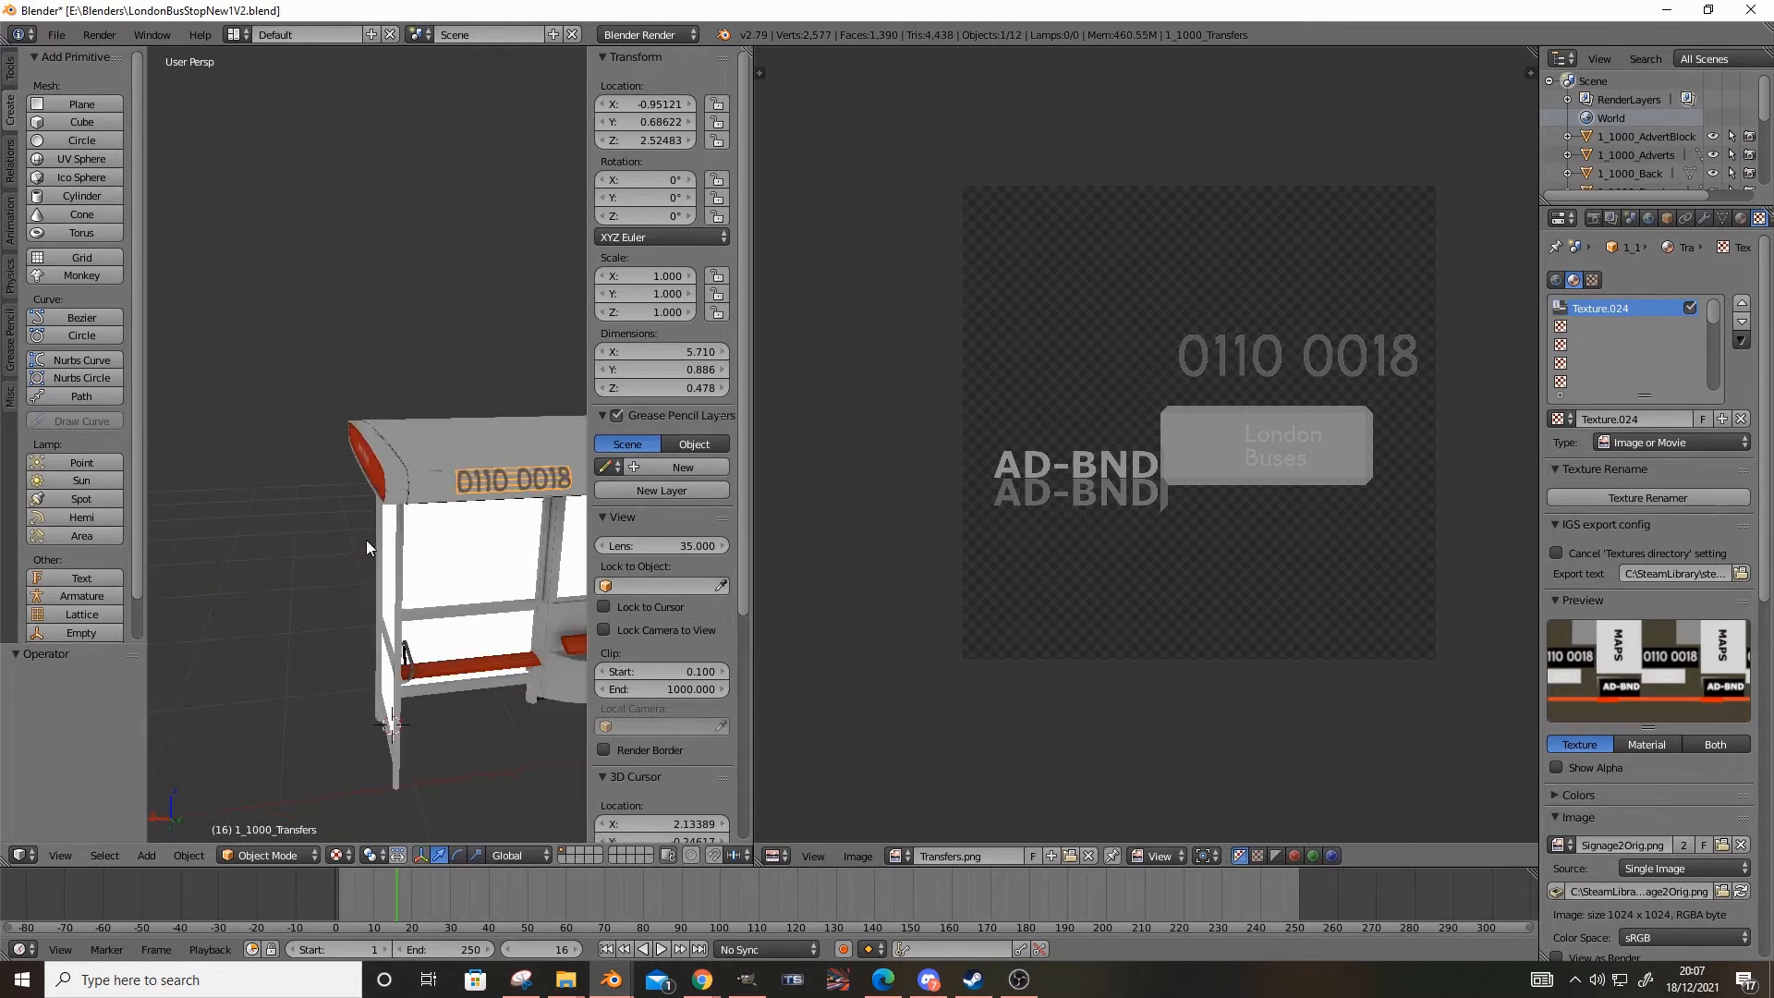
Toggle Transparency off and back on in the transfers material
{"action": "left_click", "coordinate": [1743, 217]}
{"action": "scroll", "coordinate": [1642, 550], "scroll_direction": "down", "scroll_amount": 6}
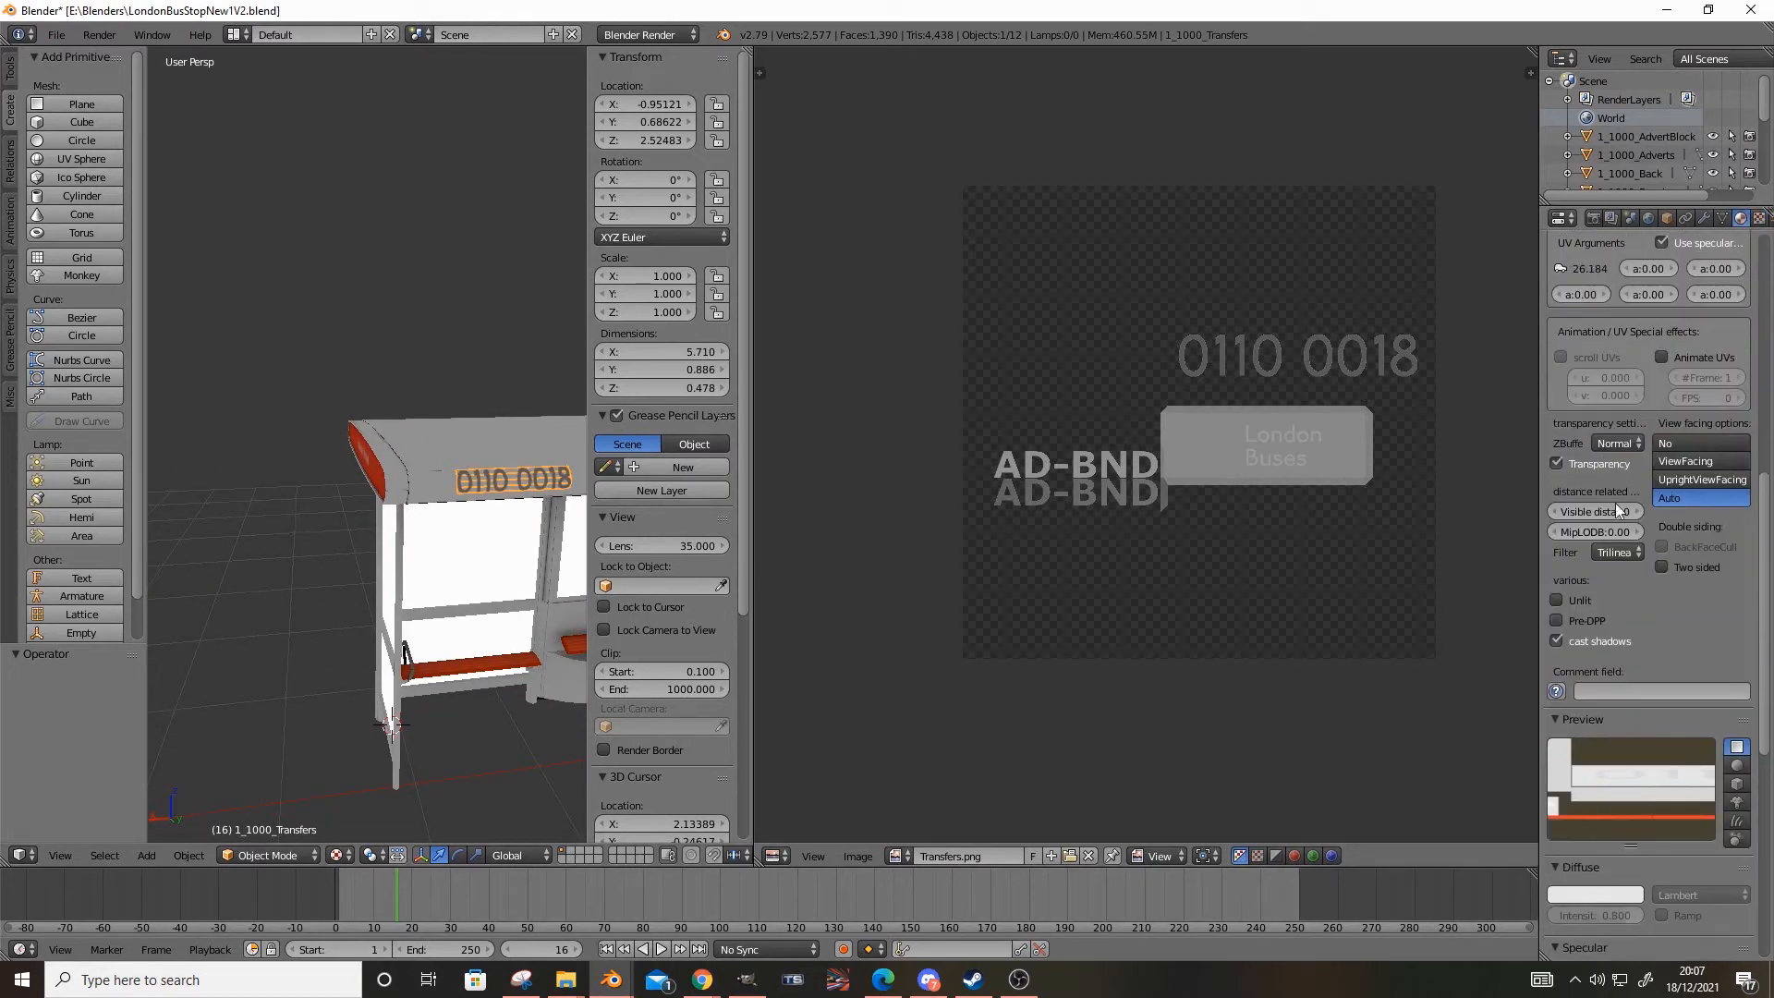
{"action": "scroll", "coordinate": [1615, 530], "scroll_direction": "down", "scroll_amount": 8}
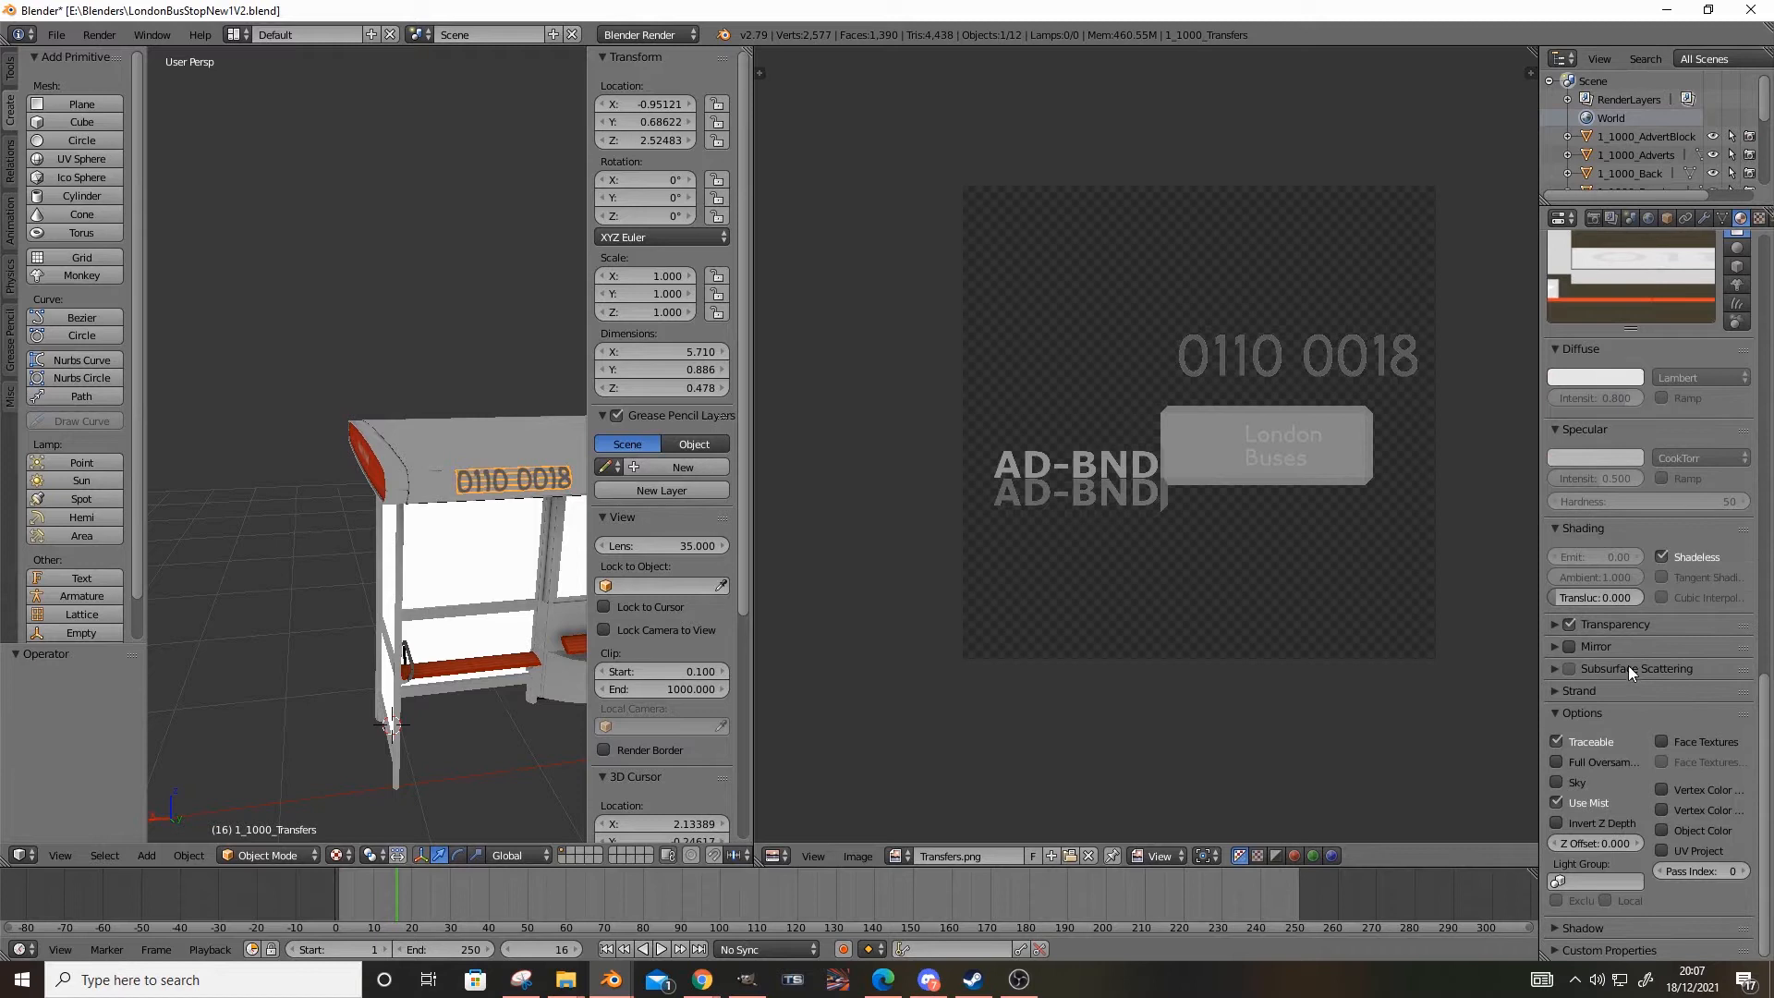
{"action": "left_click", "coordinate": [1570, 629]}
{"action": "left_click", "coordinate": [1571, 629]}
Examine the London Buses transfer on the edge of the shelter roof
{"action": "middle_click_drag", "start_coordinate": [382, 619], "coordinate": [342, 603]}
{"action": "scroll", "coordinate": [342, 602], "scroll_direction": "up", "scroll_amount": 2}
{"action": "scroll", "coordinate": [355, 639], "scroll_direction": "up", "scroll_amount": 5}
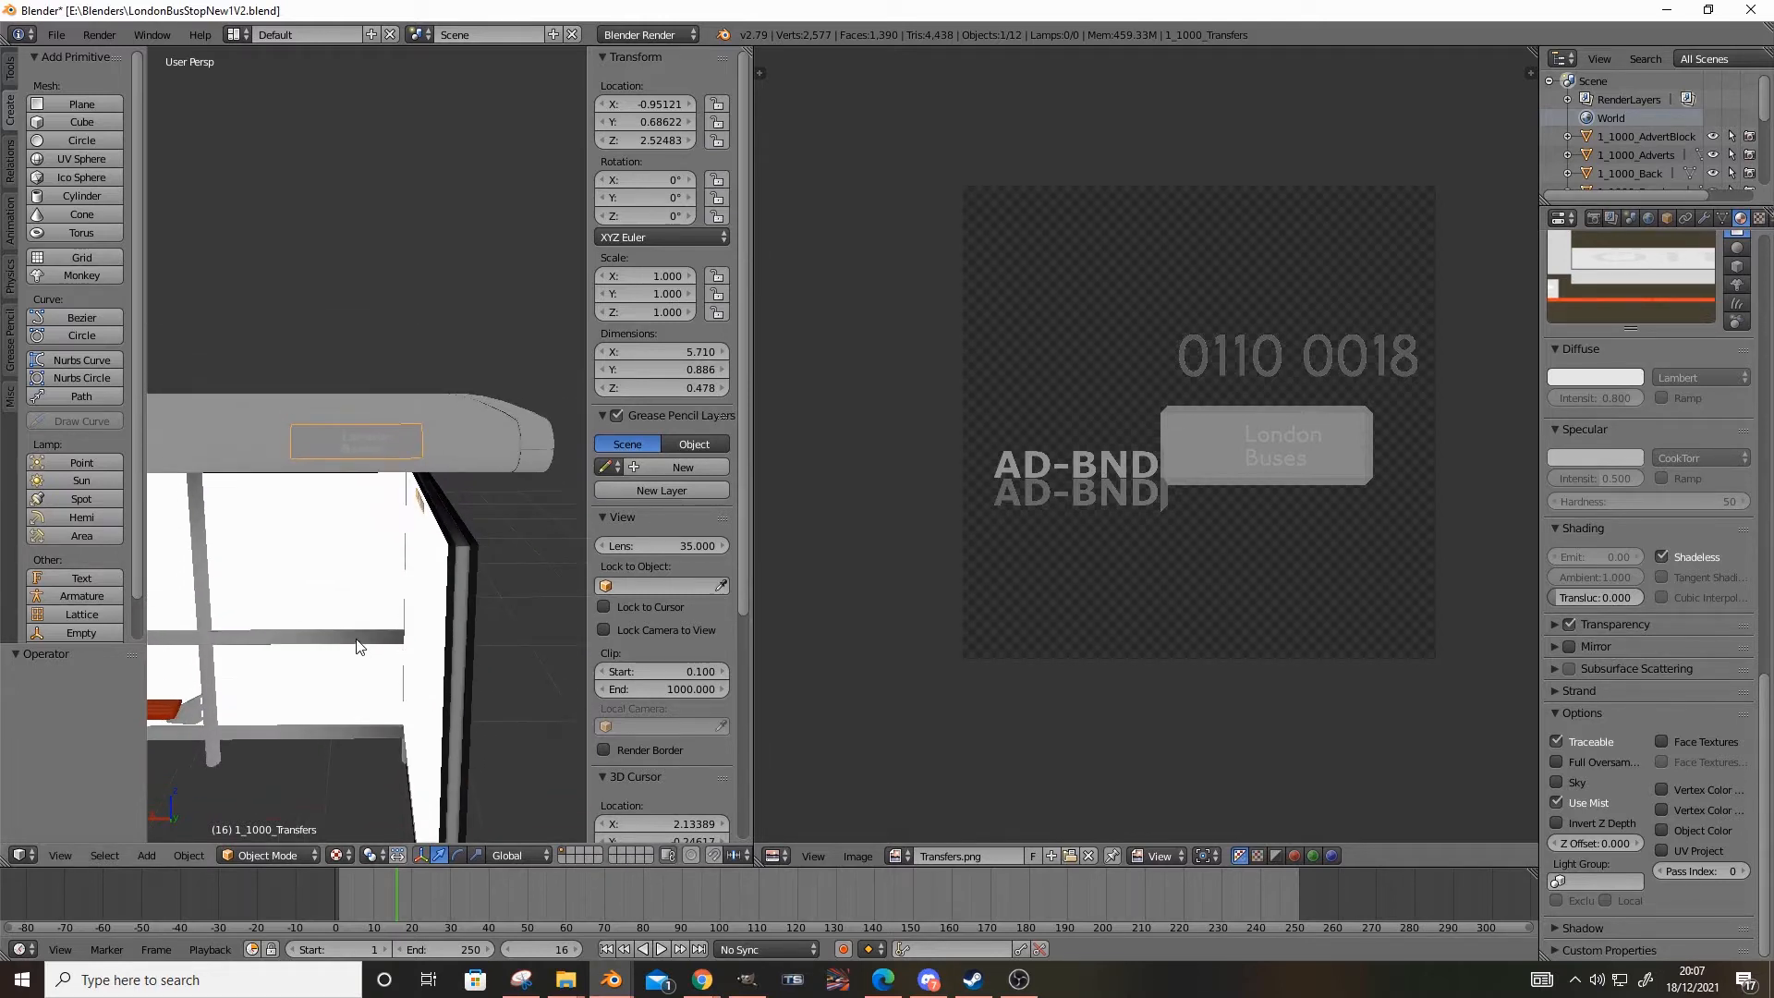
{"action": "scroll", "coordinate": [356, 641], "scroll_direction": "down", "scroll_amount": 3}
{"action": "left_click", "coordinate": [239, 855]}
{"action": "left_click", "coordinate": [239, 854]}
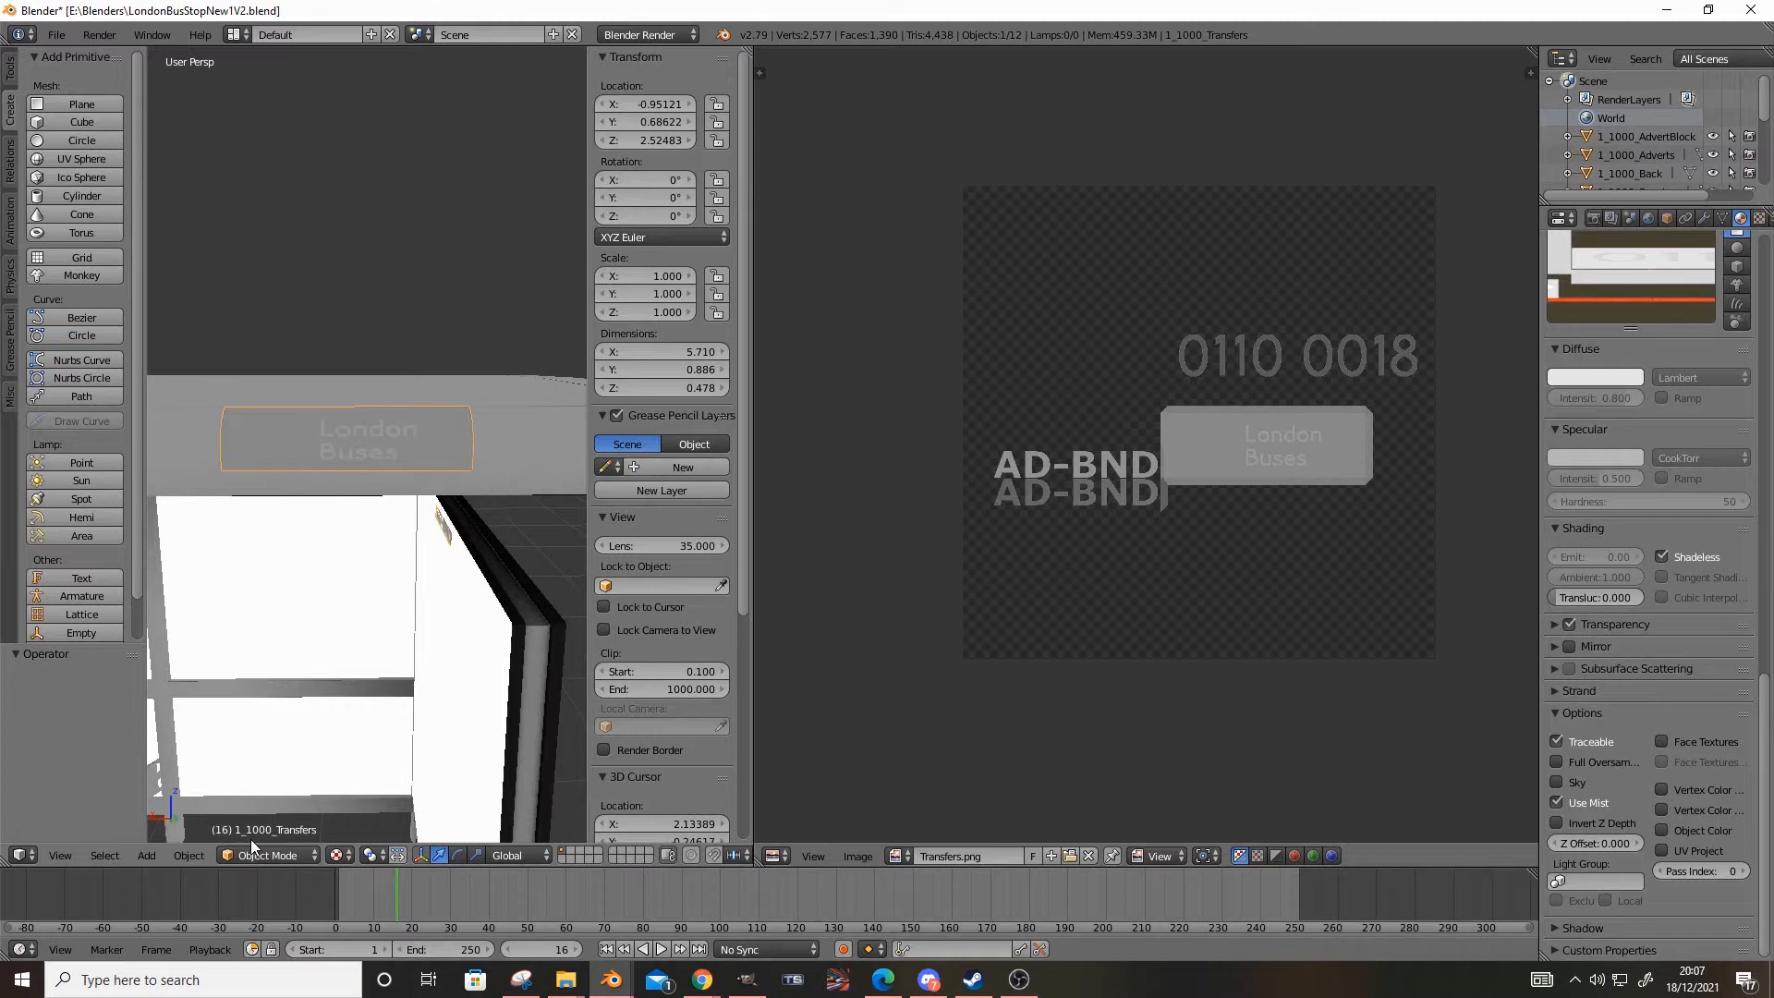
Deselect all objects and check the London Buses and 0110 0018 transfers on the roof without selection outlines
{"action": "left_click", "coordinate": [268, 850]}
{"action": "left_click", "coordinate": [368, 556]}
{"action": "key", "text": "a"}
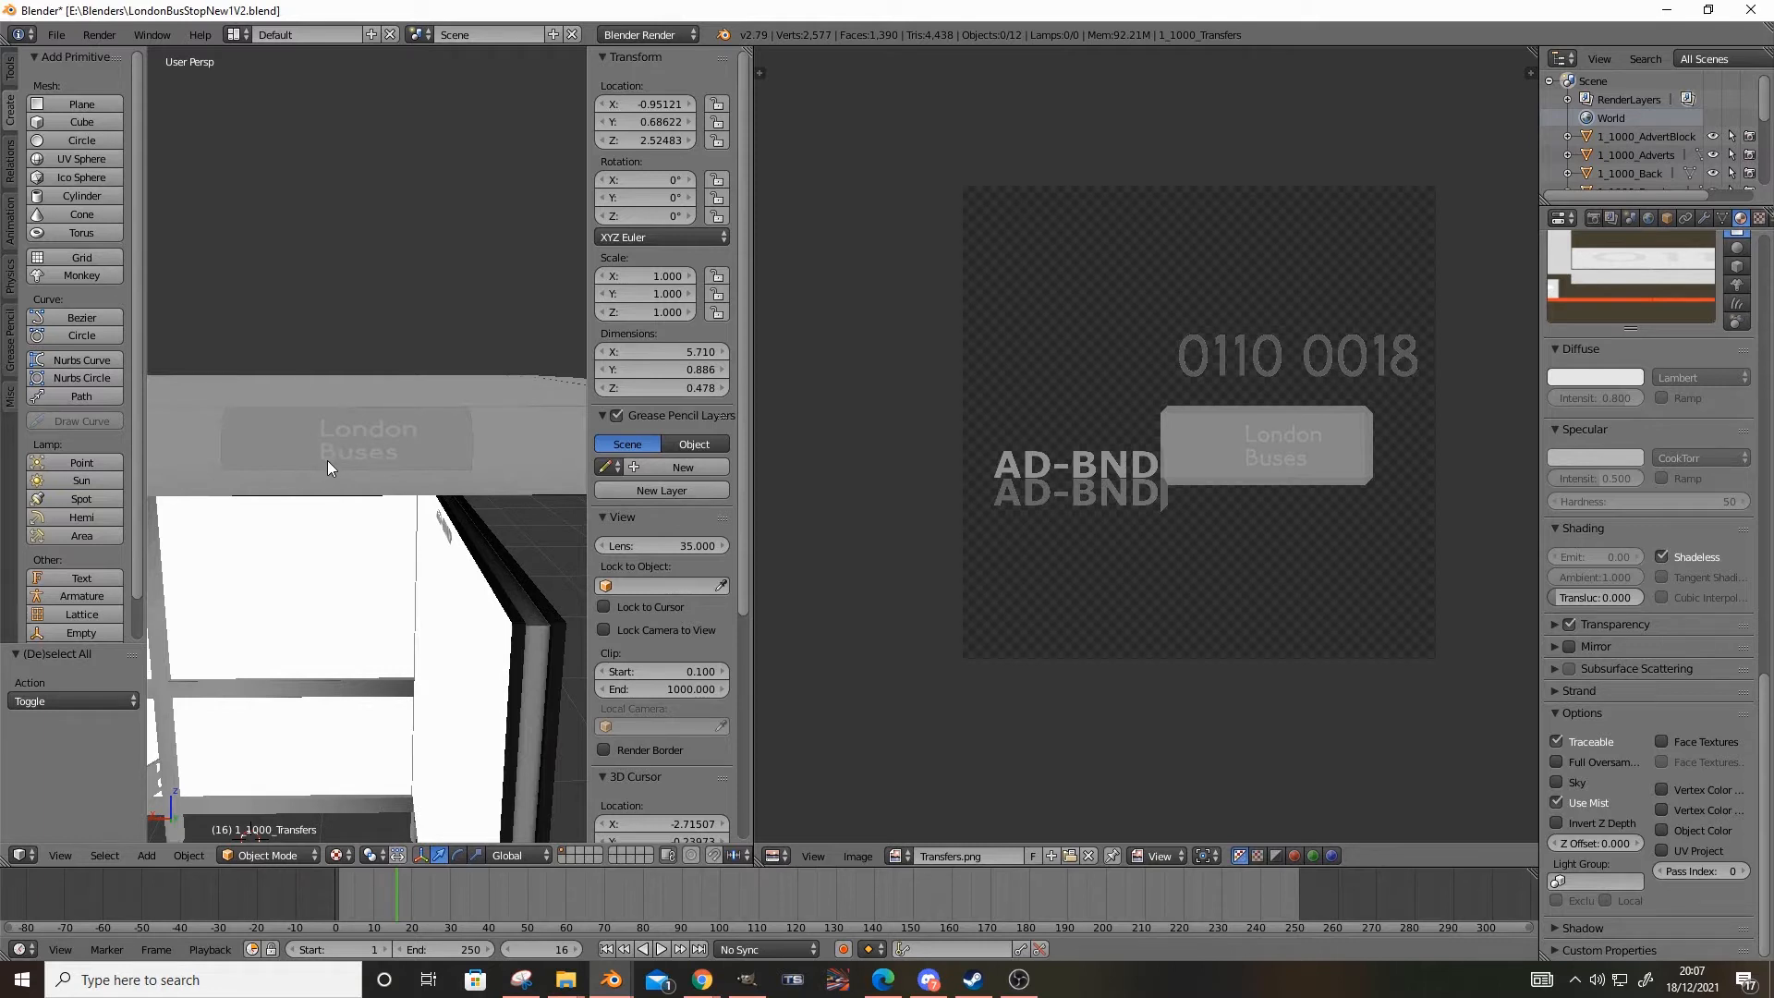
{"action": "scroll", "coordinate": [320, 513], "scroll_direction": "down", "scroll_amount": 2}
{"action": "middle_click_drag", "start_coordinate": [319, 520], "coordinate": [205, 632], "text": "shift"}
{"action": "scroll", "coordinate": [226, 591], "scroll_direction": "up", "scroll_amount": 3}
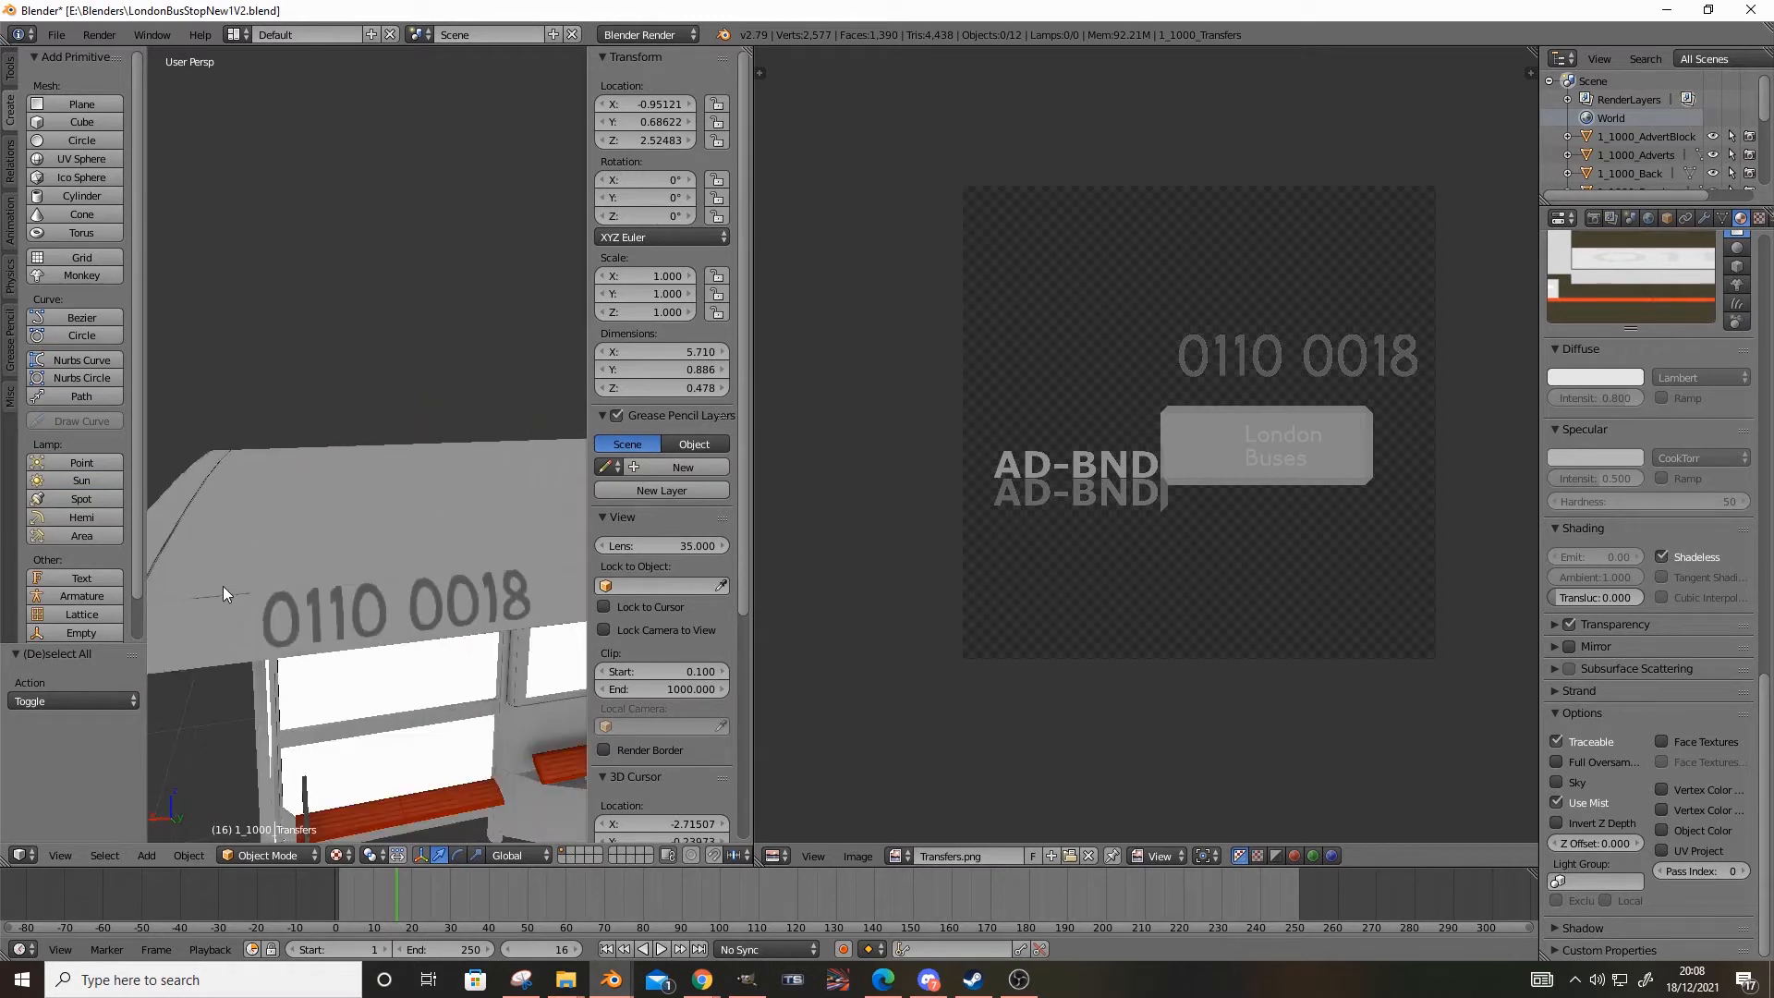
Toggle the visibility of 1_1000_Transfers off and back on to compare the shelter roof with and without the 0110 0018 lettering
{"action": "right_click", "coordinate": [277, 619]}
{"action": "scroll", "coordinate": [1675, 153], "scroll_direction": "down", "scroll_amount": 5}
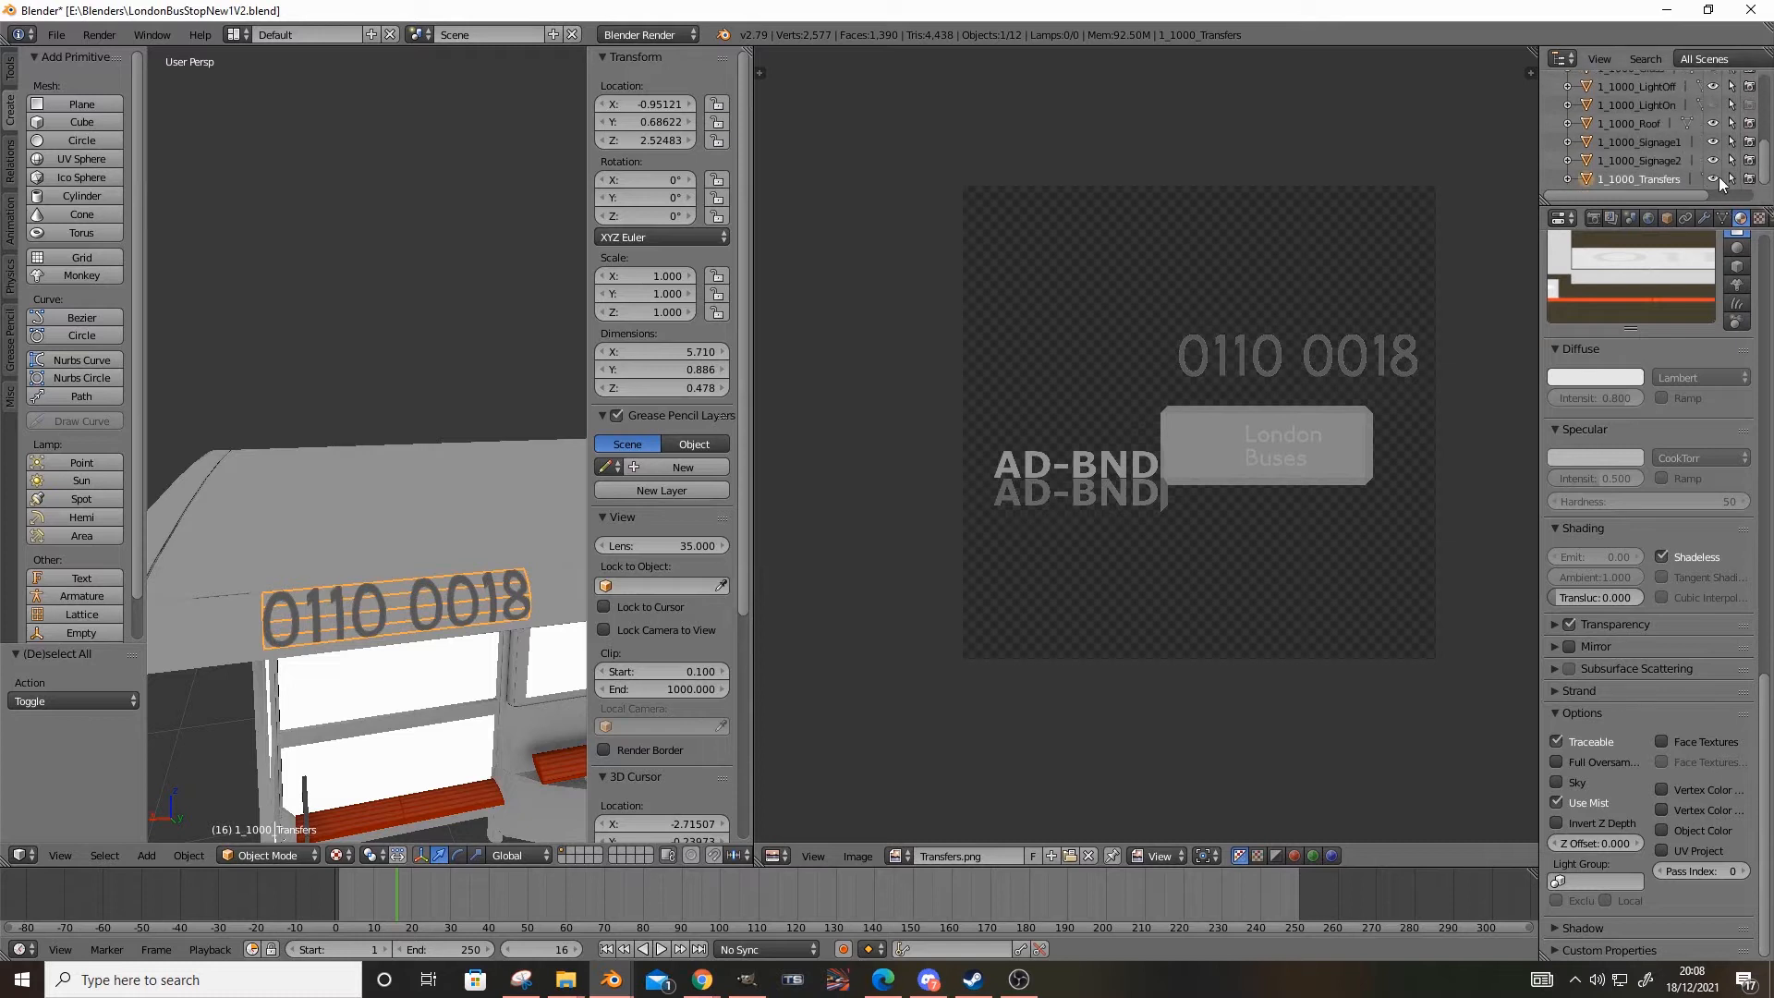
{"action": "left_click", "coordinate": [1714, 178]}
{"action": "left_click", "coordinate": [1750, 179]}
{"action": "left_click", "coordinate": [1750, 178]}
{"action": "left_click", "coordinate": [1714, 179]}
{"action": "middle_click_drag", "start_coordinate": [377, 562], "coordinate": [424, 463]}
{"action": "right_click", "coordinate": [446, 444]}
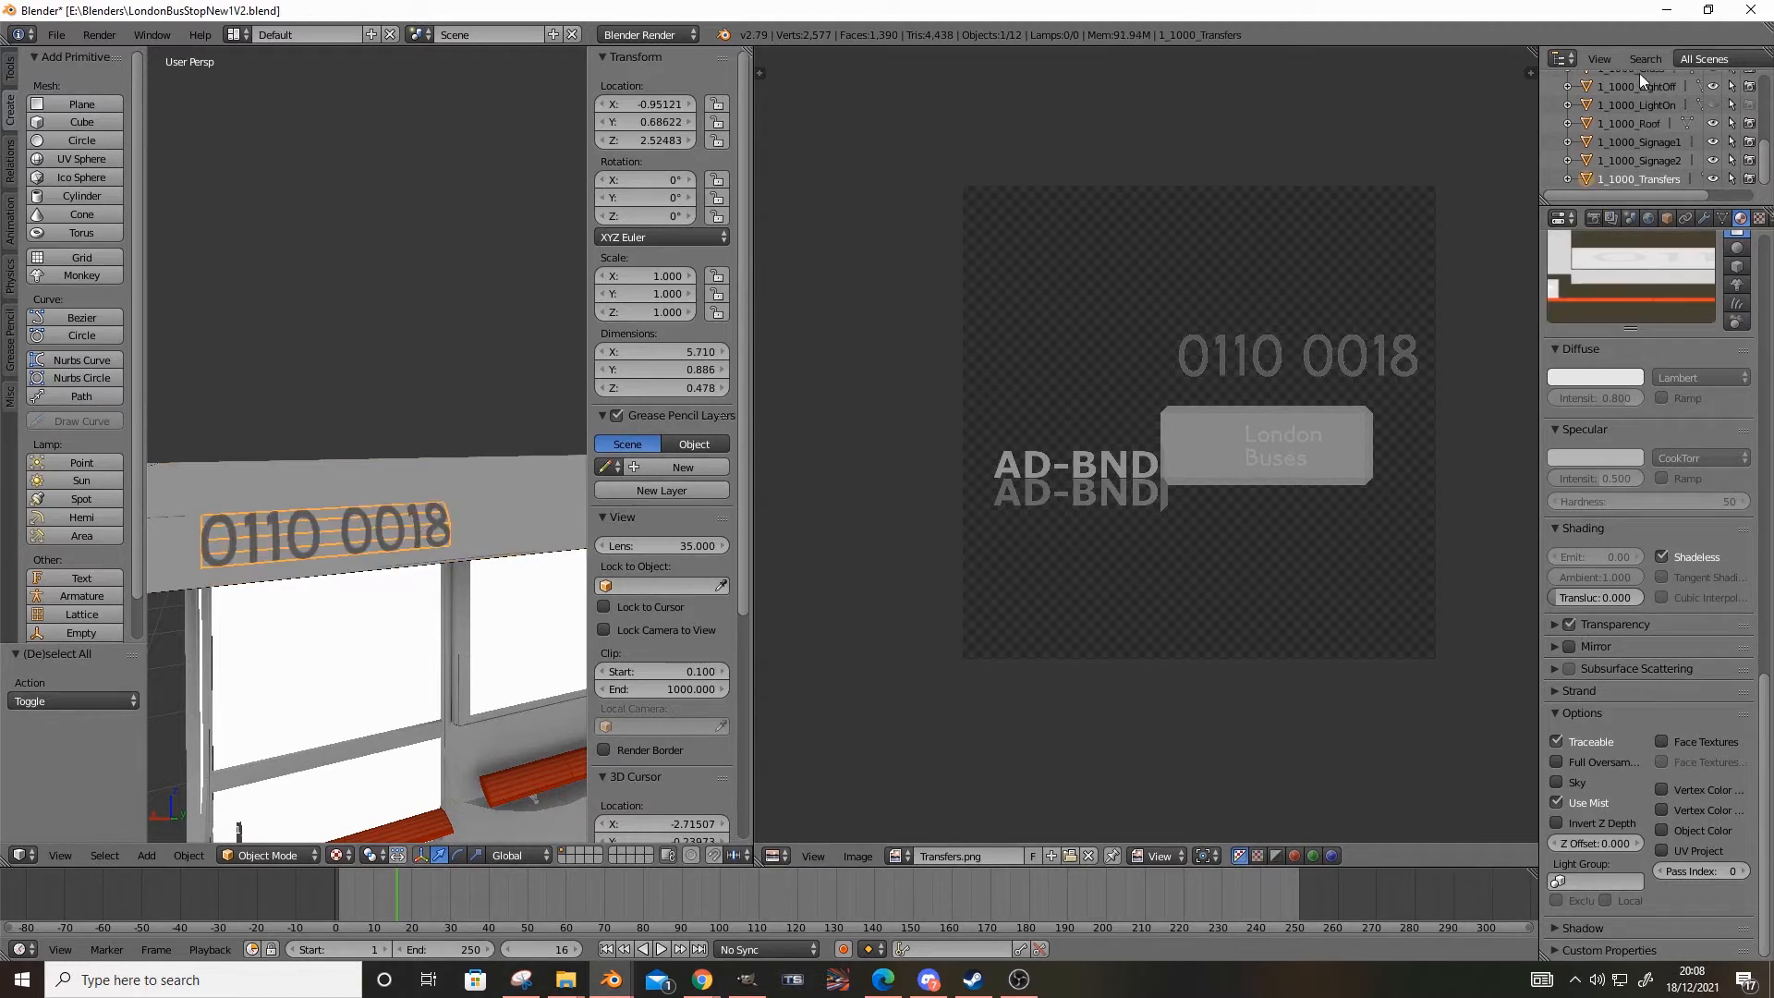
{"action": "middle_click_drag", "start_coordinate": [164, 551], "coordinate": [238, 588]}
{"action": "scroll", "coordinate": [202, 558], "scroll_direction": "up", "scroll_amount": 5}
{"action": "left_click", "coordinate": [1713, 178]}
{"action": "left_click", "coordinate": [1749, 179]}
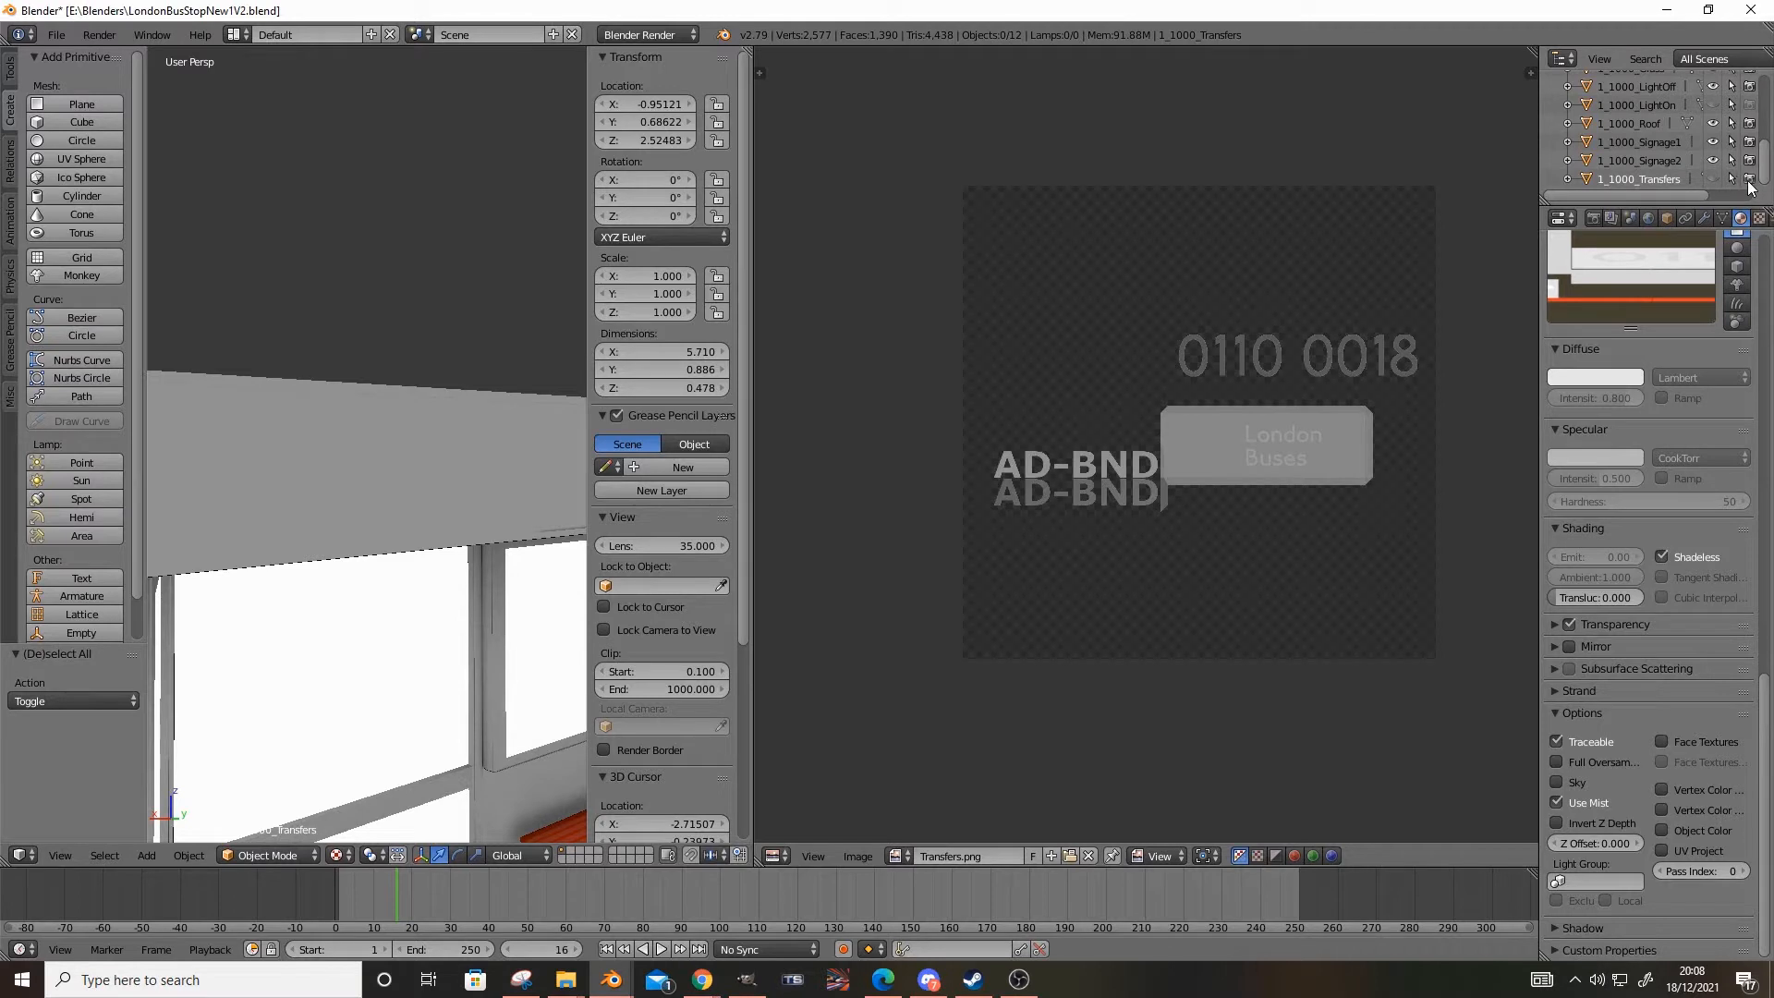
{"action": "left_click", "coordinate": [1713, 178]}
{"action": "scroll", "coordinate": [425, 522], "scroll_direction": "down", "scroll_amount": 4}
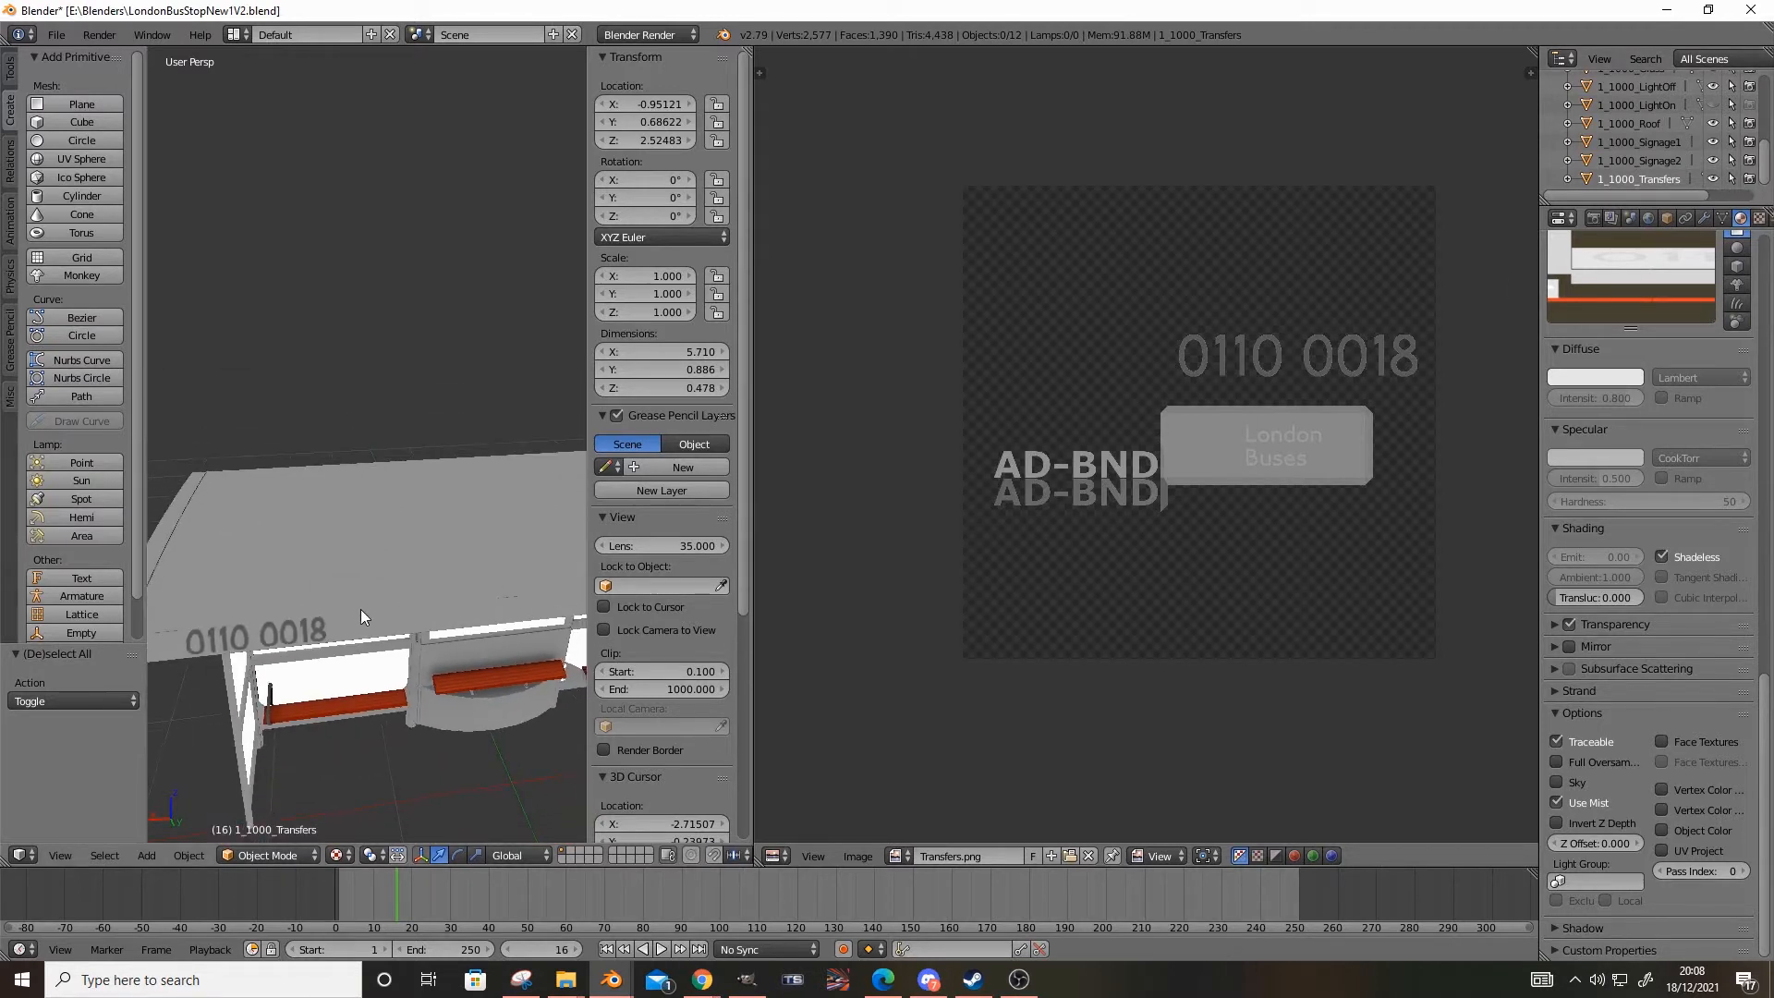
Select the 1_1000_Glass mesh that forms the shelter's window panes
{"action": "middle_click_drag", "start_coordinate": [330, 629], "coordinate": [296, 478]}
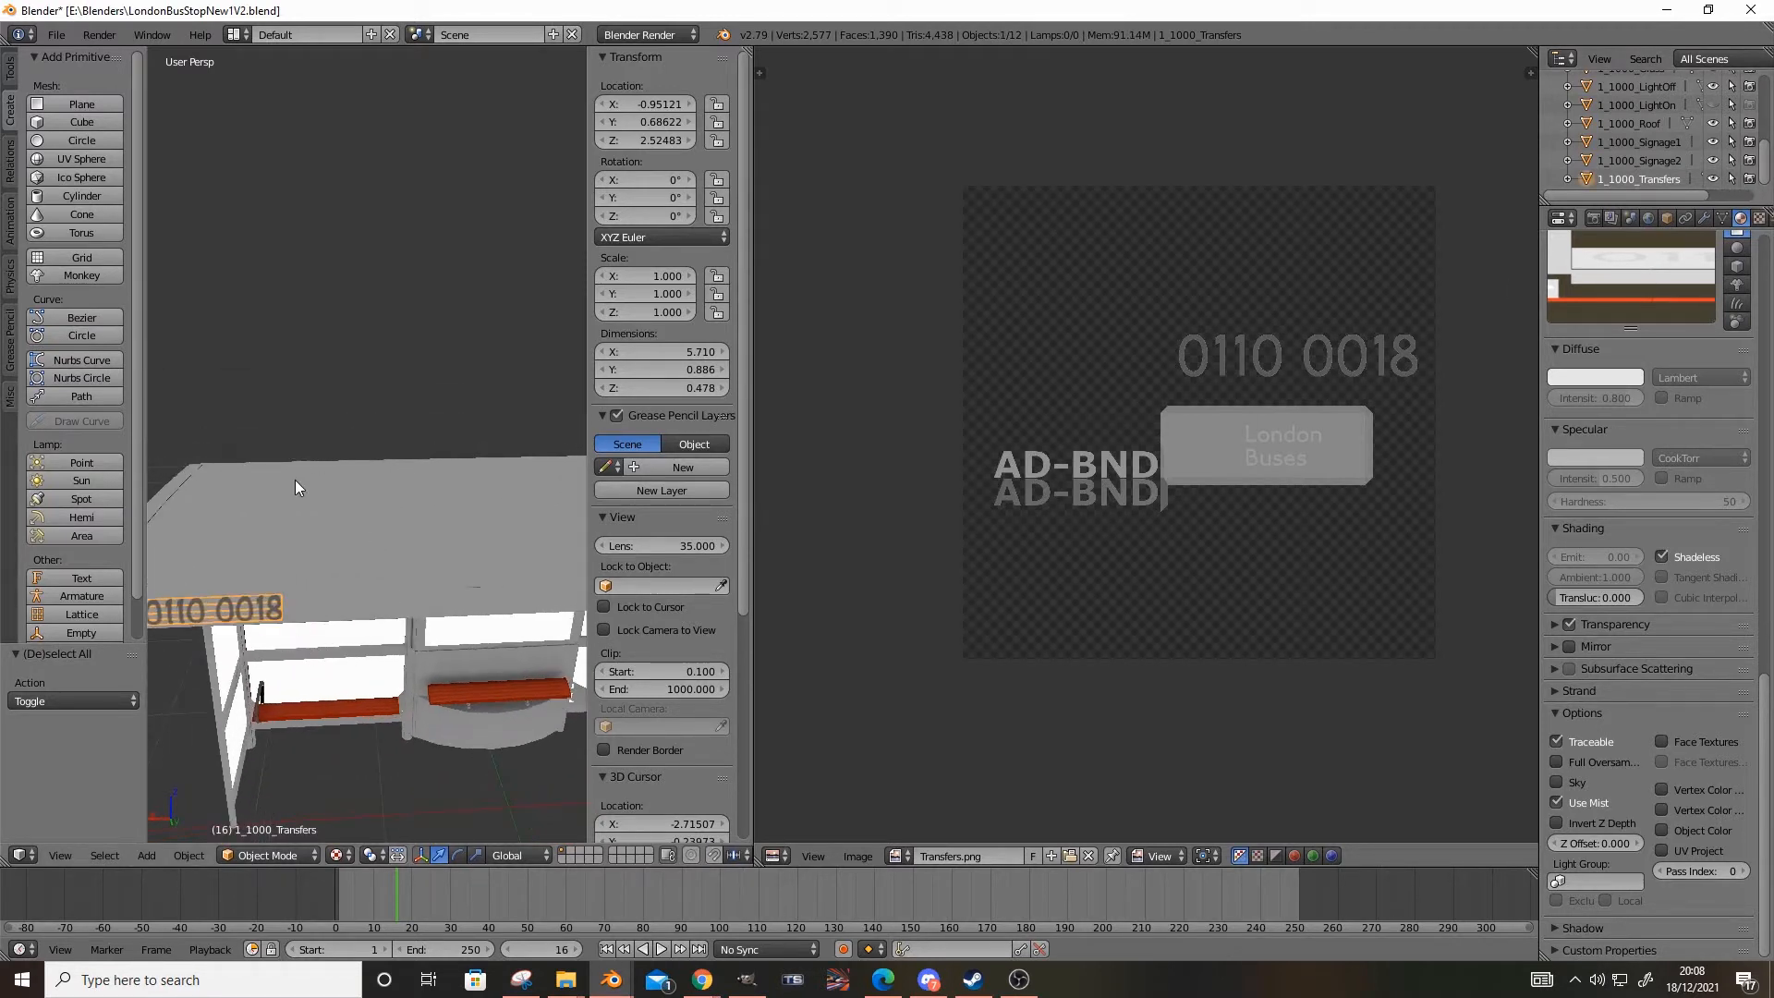
{"action": "middle_click_drag", "start_coordinate": [402, 644], "coordinate": [419, 647]}
{"action": "middle_click_drag", "start_coordinate": [405, 613], "coordinate": [380, 588]}
{"action": "scroll", "coordinate": [381, 523], "scroll_direction": "down", "scroll_amount": 5}
{"action": "scroll", "coordinate": [487, 559], "scroll_direction": "up", "scroll_amount": 3}
{"action": "scroll", "coordinate": [362, 598], "scroll_direction": "up", "scroll_amount": 2}
{"action": "scroll", "coordinate": [341, 558], "scroll_direction": "up", "scroll_amount": 1}
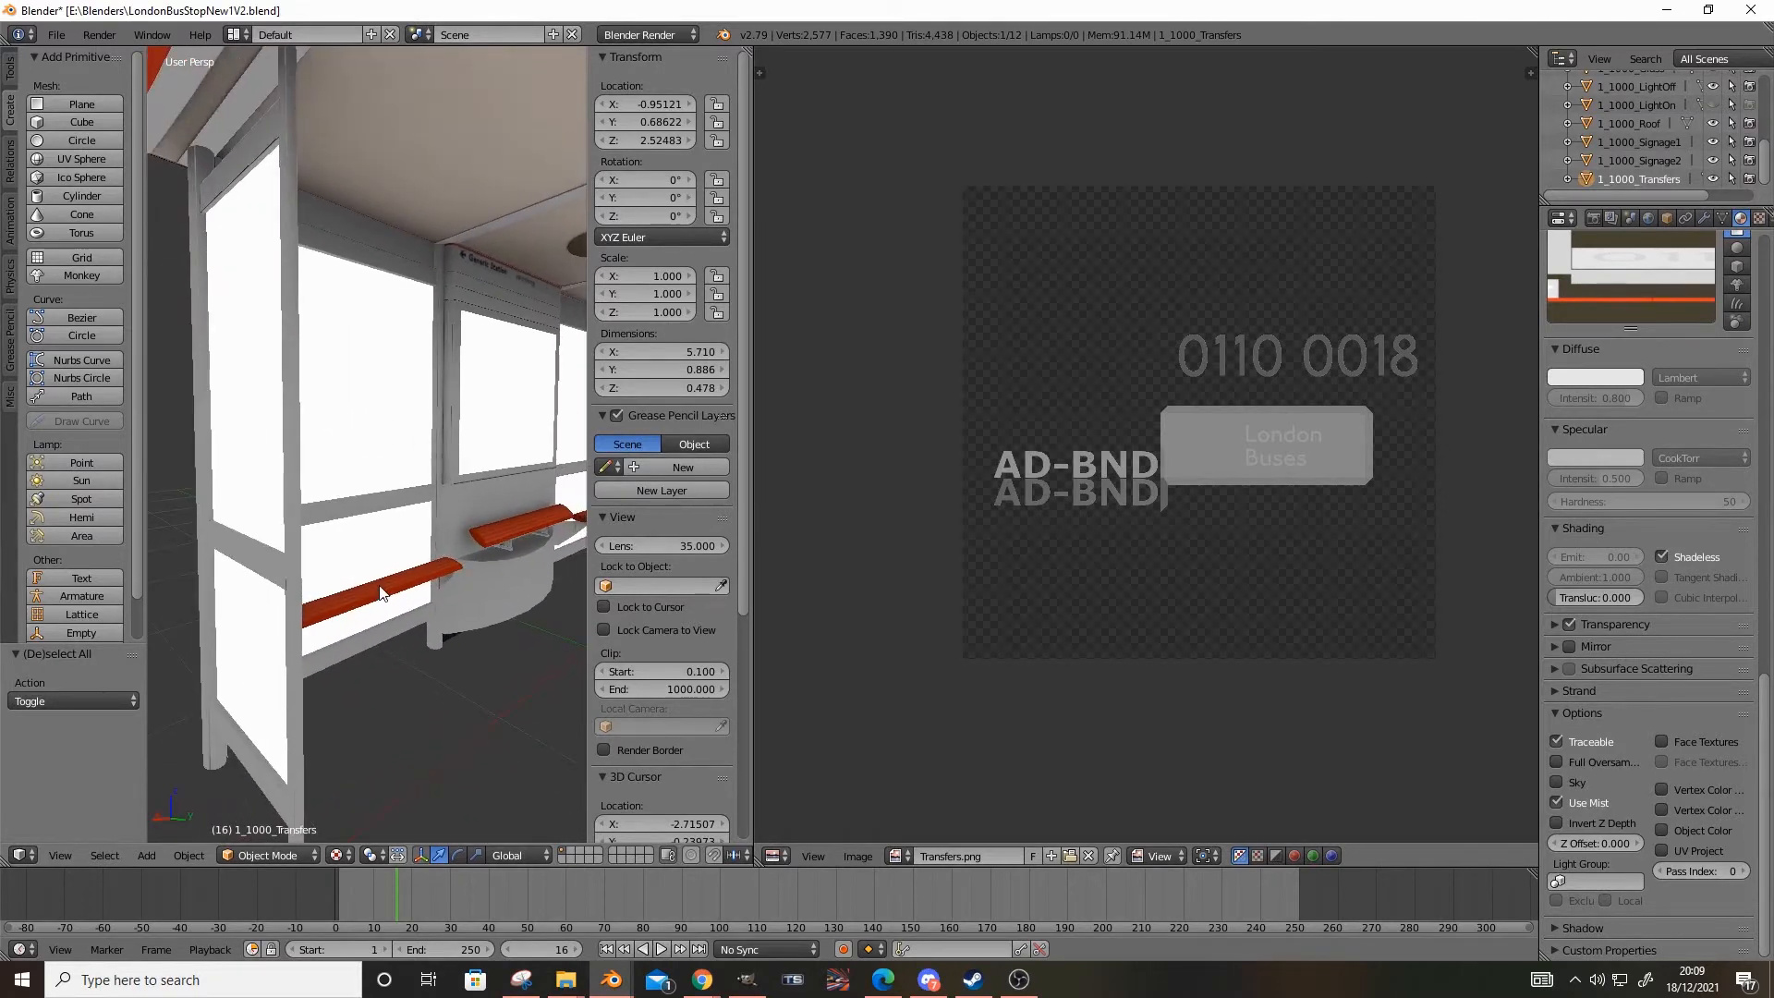
{"action": "right_click", "coordinate": [380, 588]}
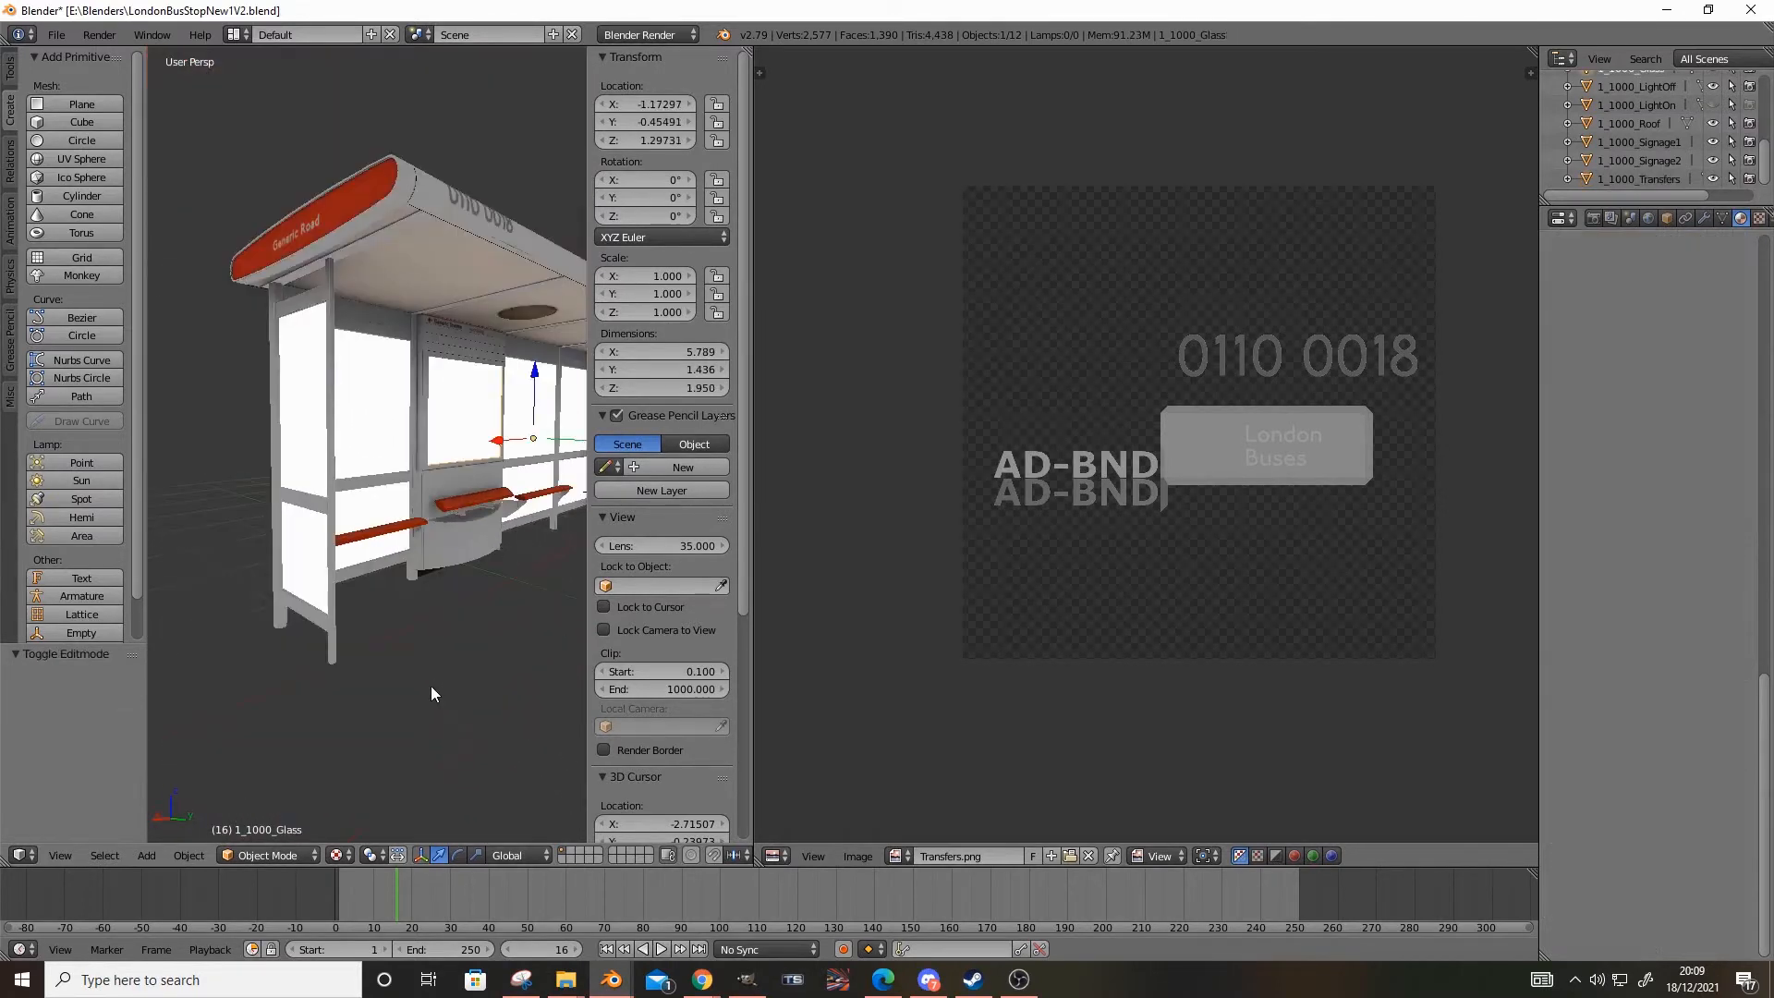
{"action": "scroll", "coordinate": [430, 686], "scroll_direction": "up", "scroll_amount": 3}
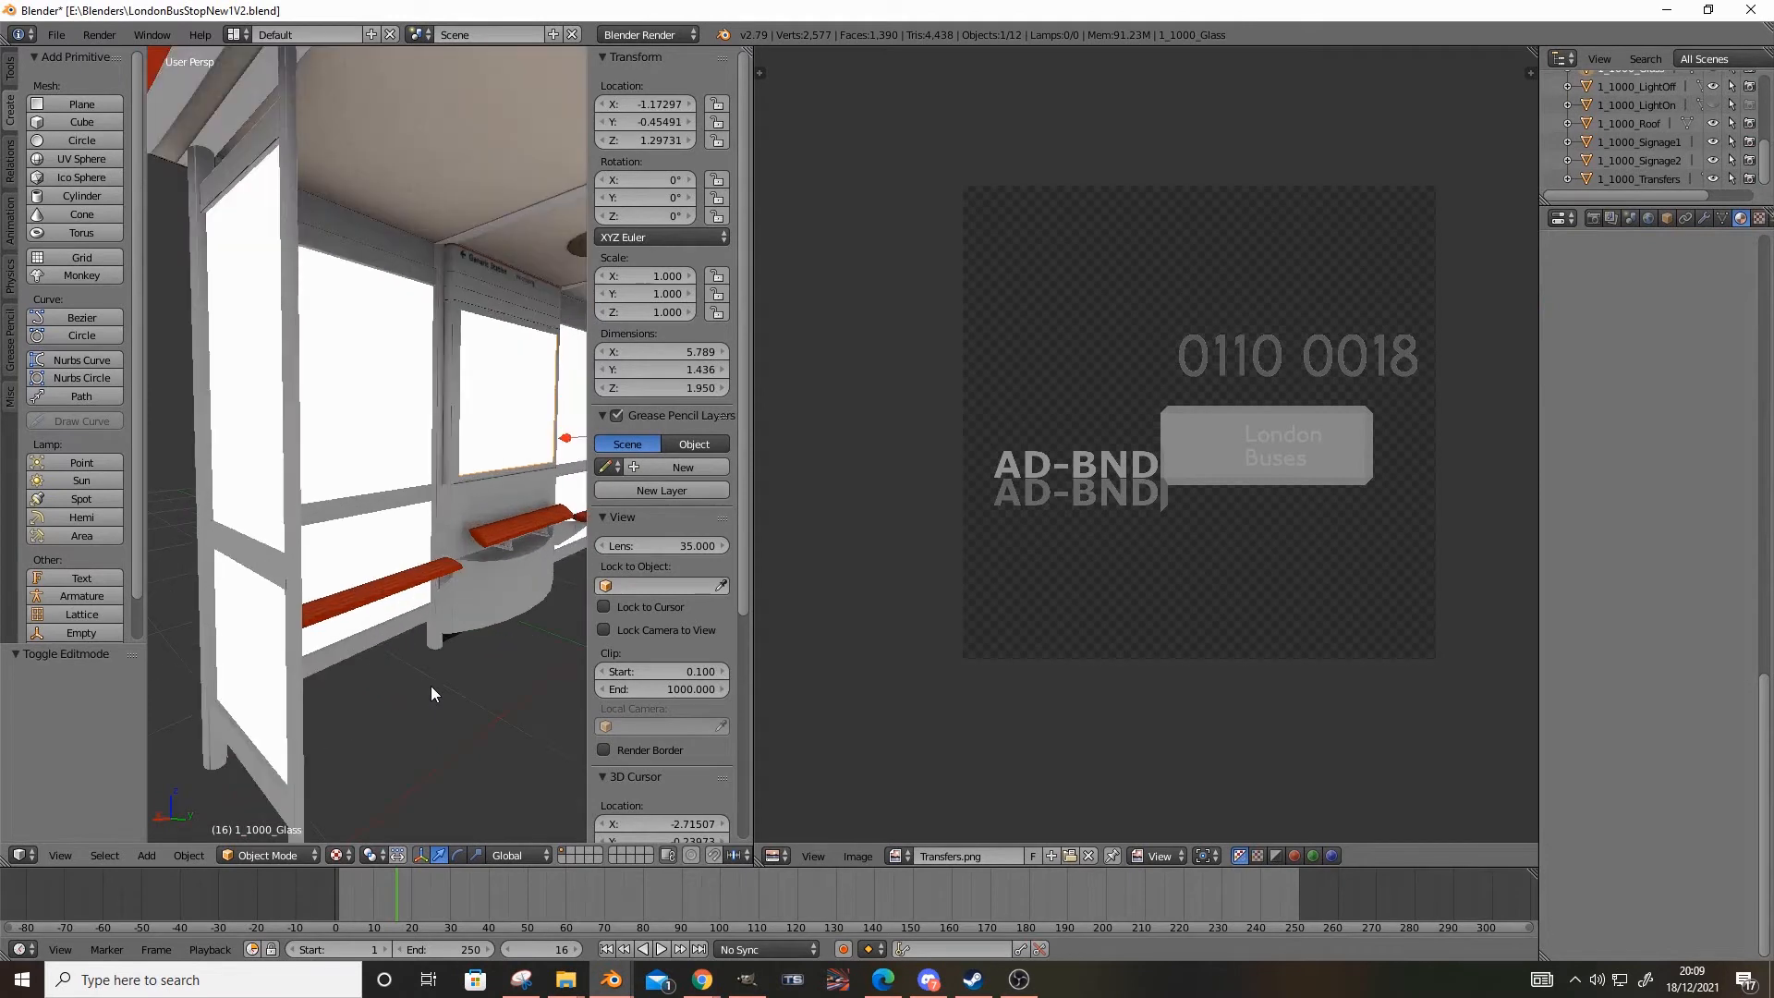
Unwrap the glass mesh in Edit Mode with Smart UV Project, using a 66 angle limit and Stretch to UV Bounds
{"action": "left_click", "coordinate": [277, 855]}
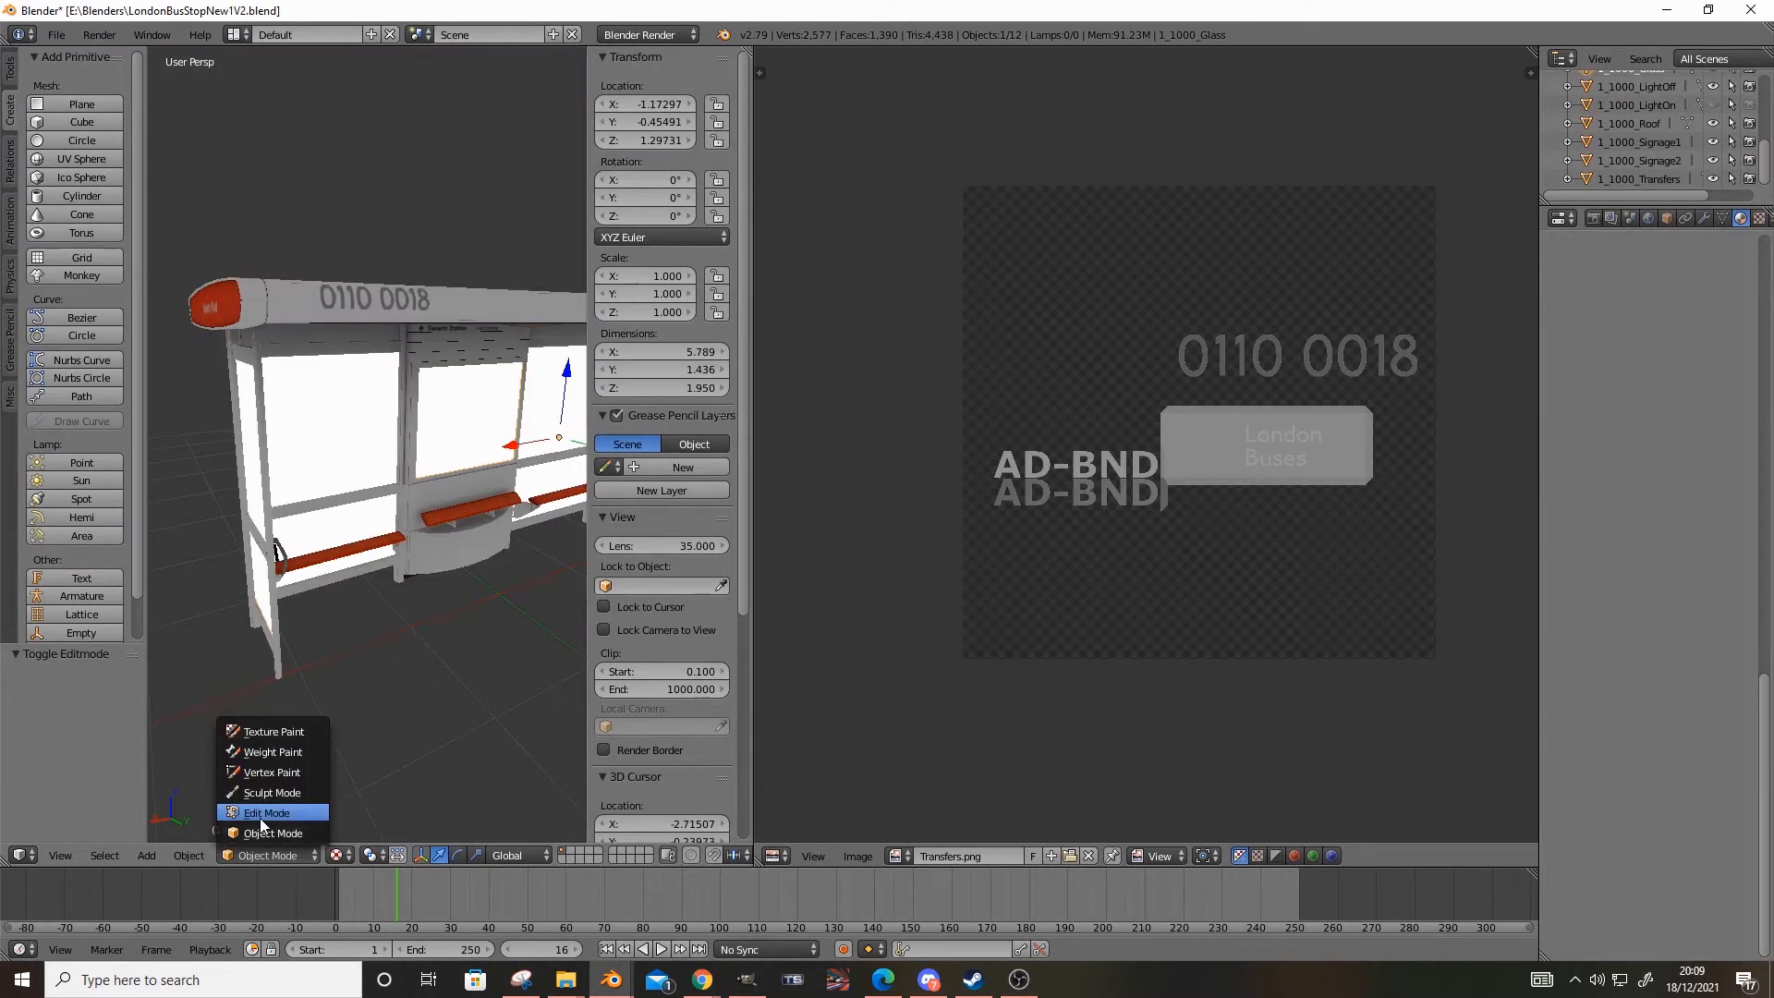
{"action": "left_click", "coordinate": [259, 818]}
{"action": "key", "text": "u"}
{"action": "left_click", "coordinate": [313, 661]}
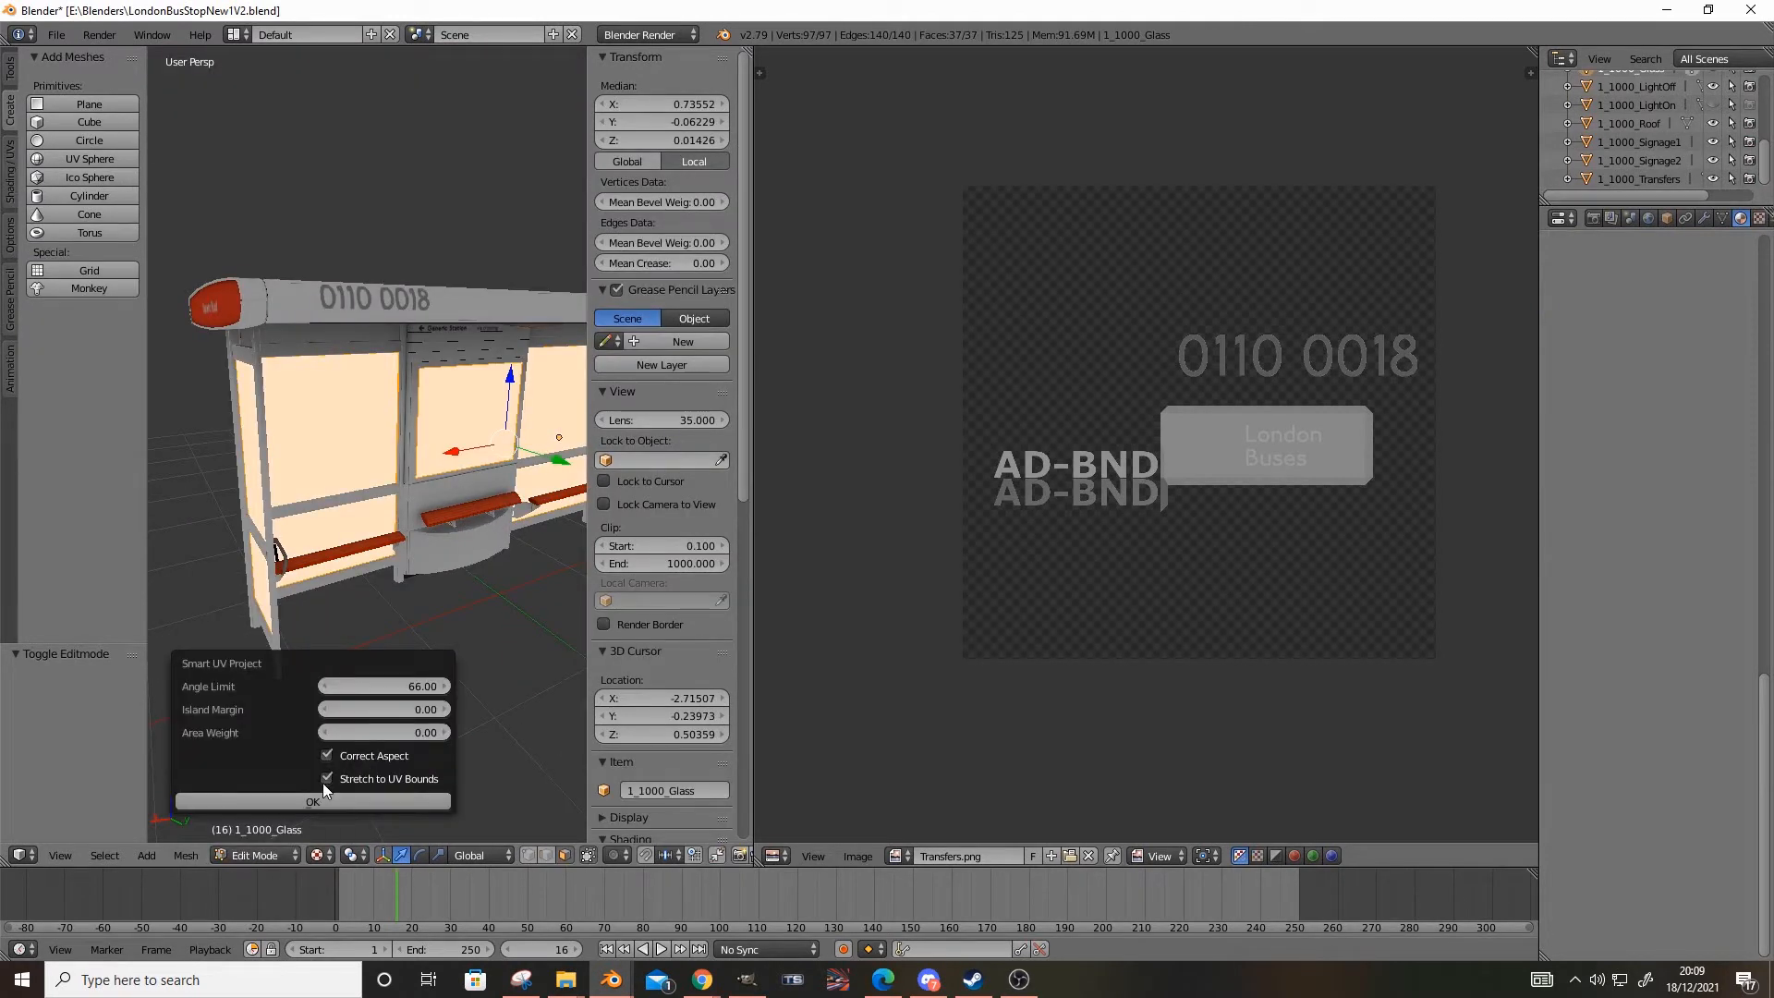
{"action": "left_click", "coordinate": [316, 788]}
{"action": "middle_click_drag", "start_coordinate": [344, 765], "coordinate": [298, 843]}
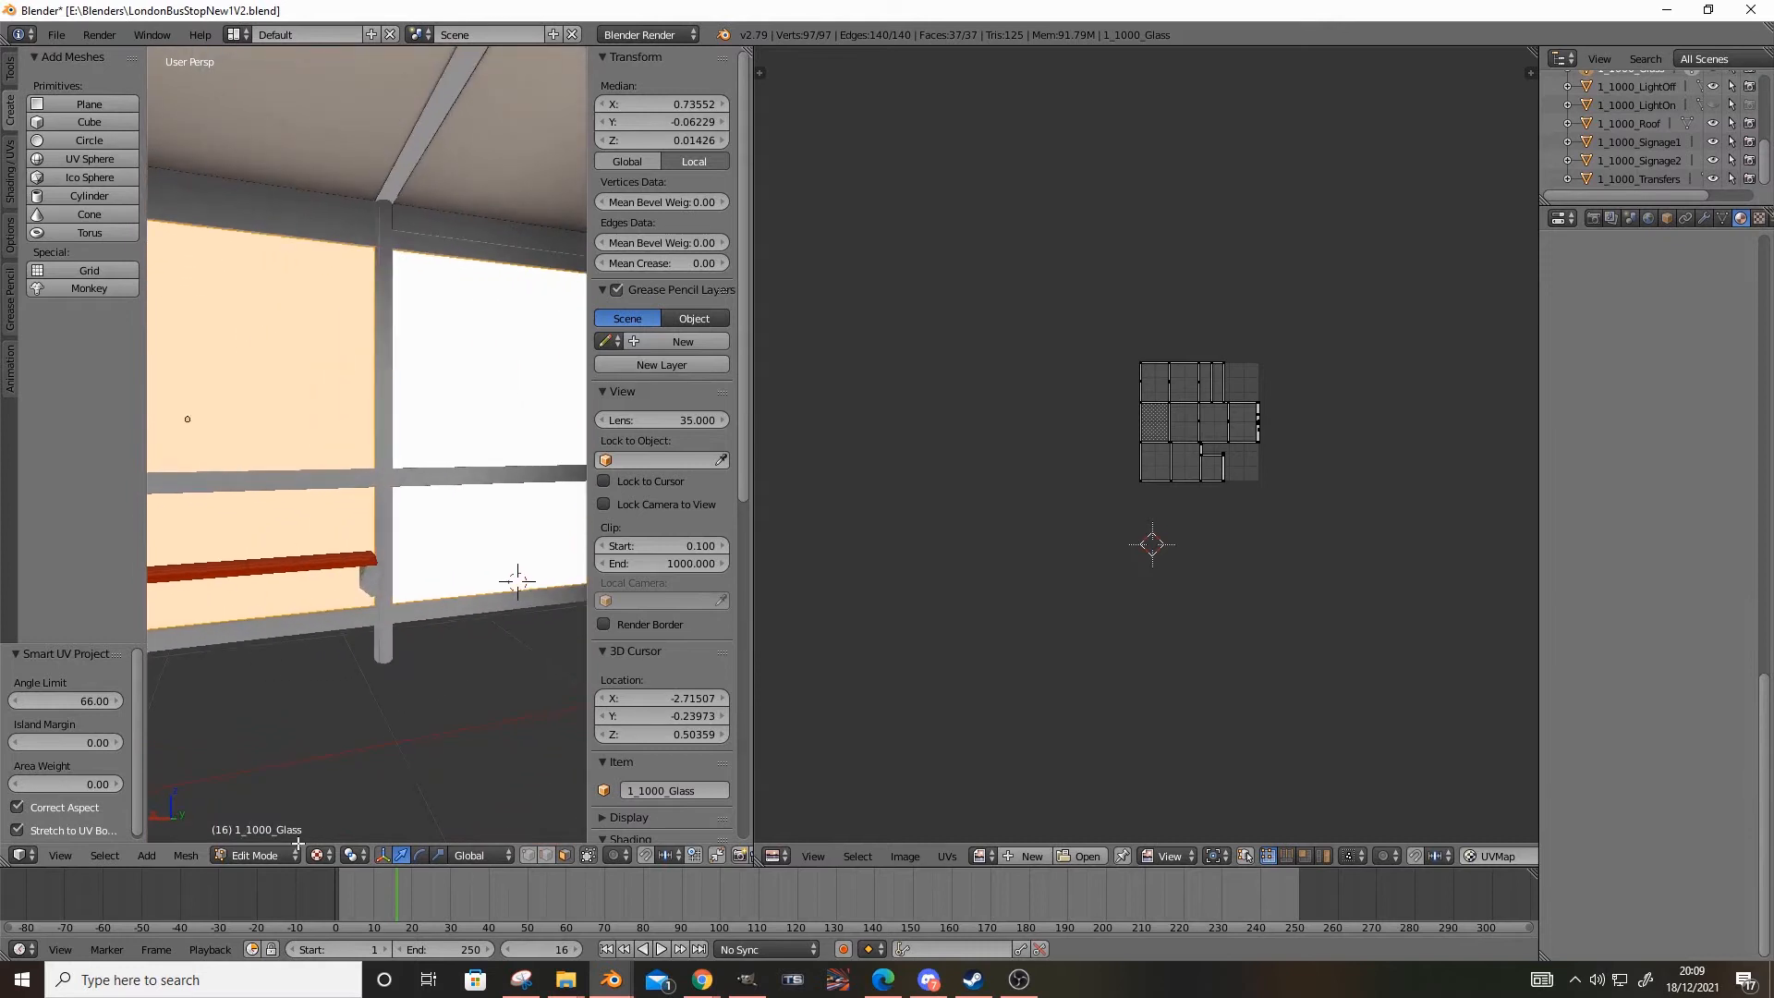
Return to Object Mode, set the glass mesh's origin to its centre of mass (surface), and apply its rotation and scale
{"action": "left_click", "coordinate": [264, 861]}
{"action": "left_click", "coordinate": [266, 834]}
{"action": "key", "text": "ctrl+shift+alt+c"}
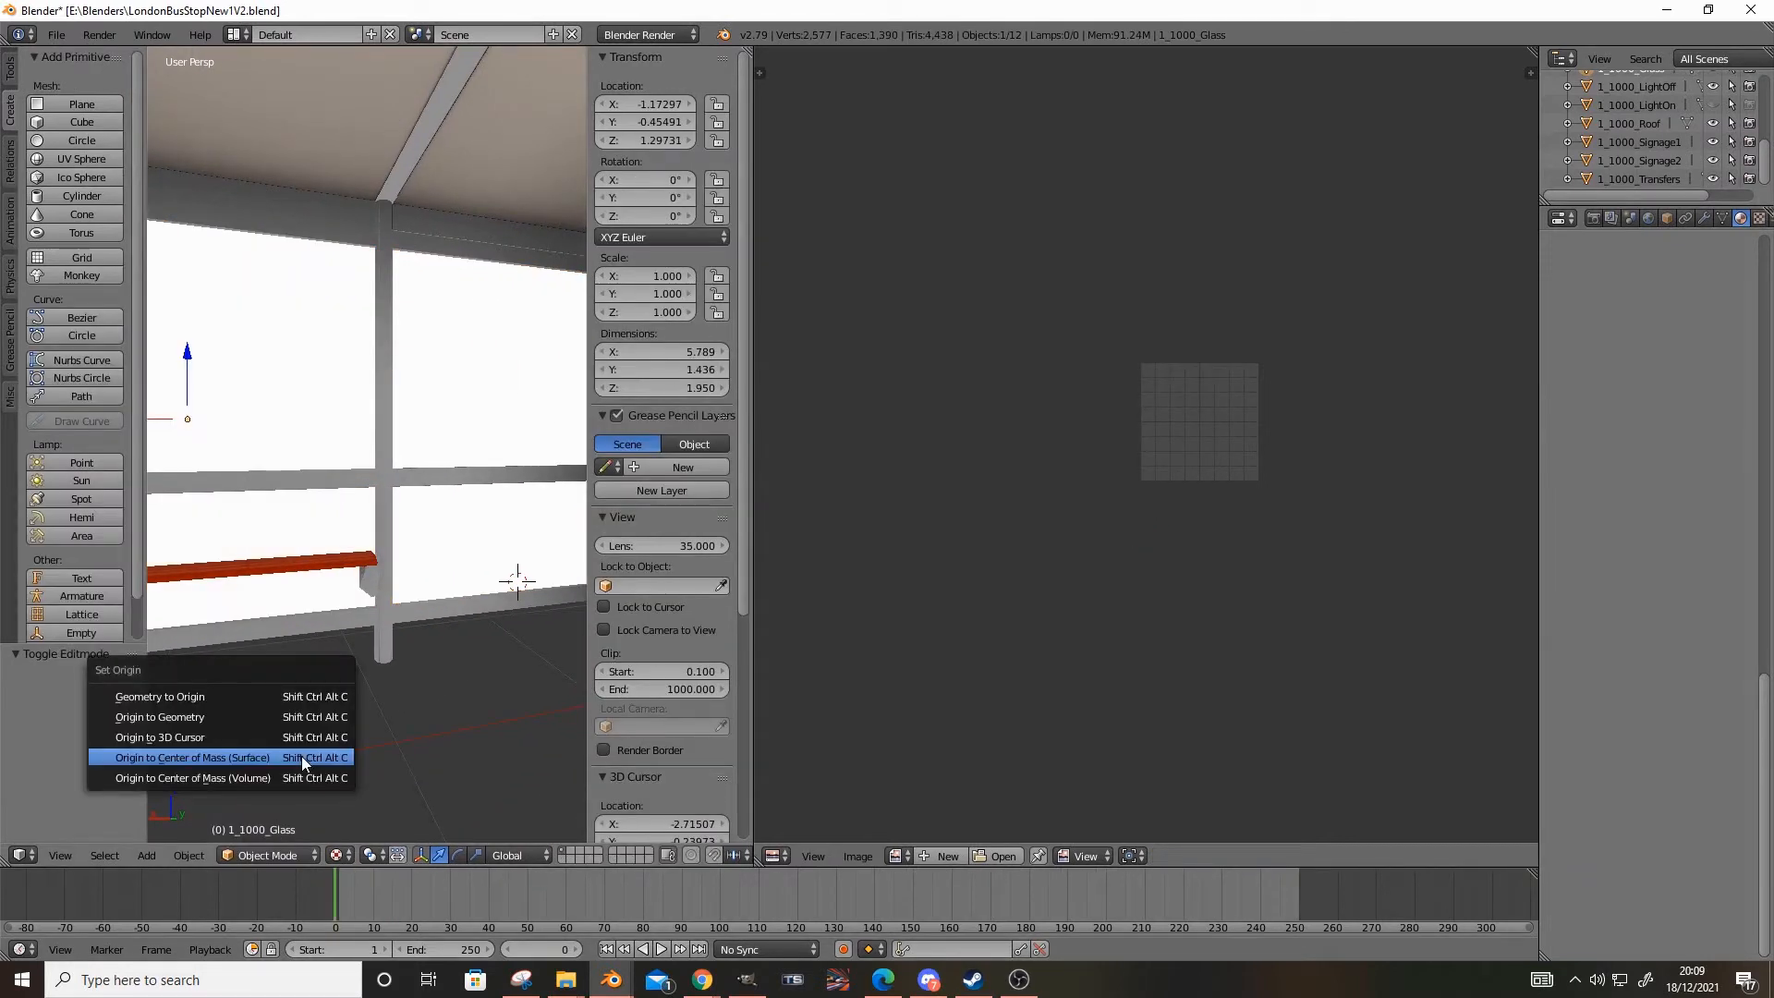
{"action": "left_click", "coordinate": [301, 755]}
{"action": "key", "text": "ctrl+a"}
{"action": "left_click", "coordinate": [301, 755]}
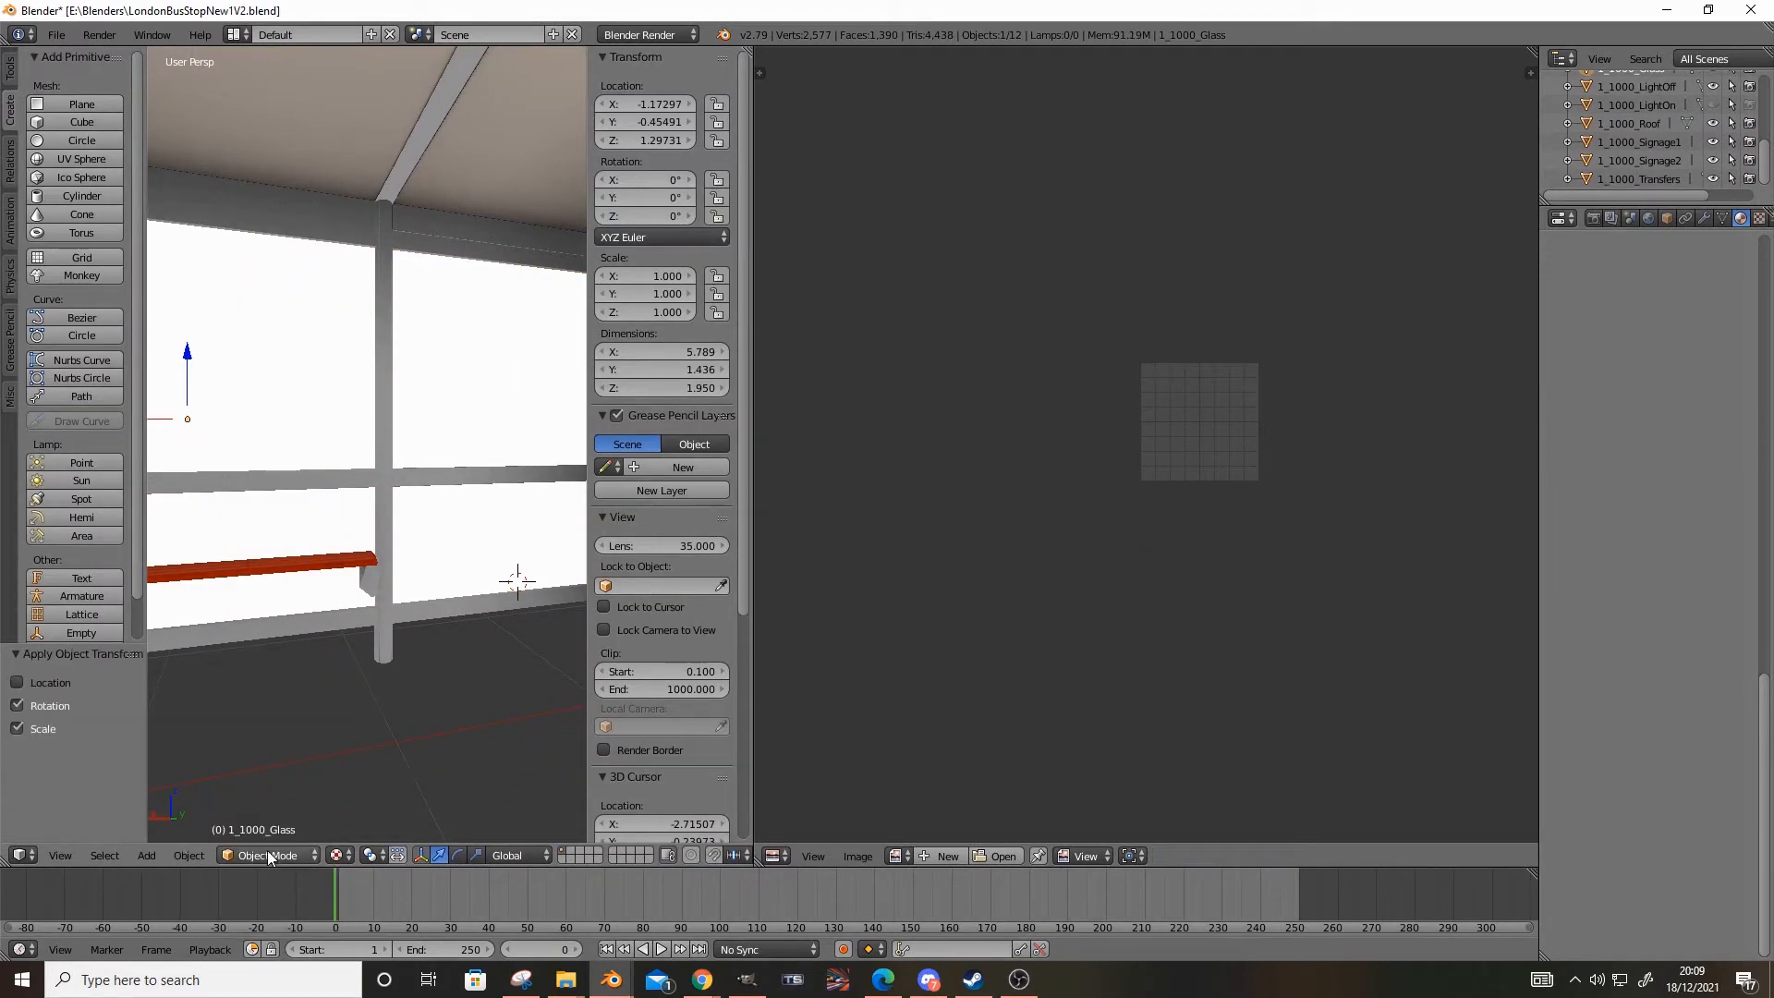
Reset the glass origin to the surface centre of mass, try applying Location to Deltas, and undo that conversion
{"action": "key", "text": "ctrl+shift+alt+c"}
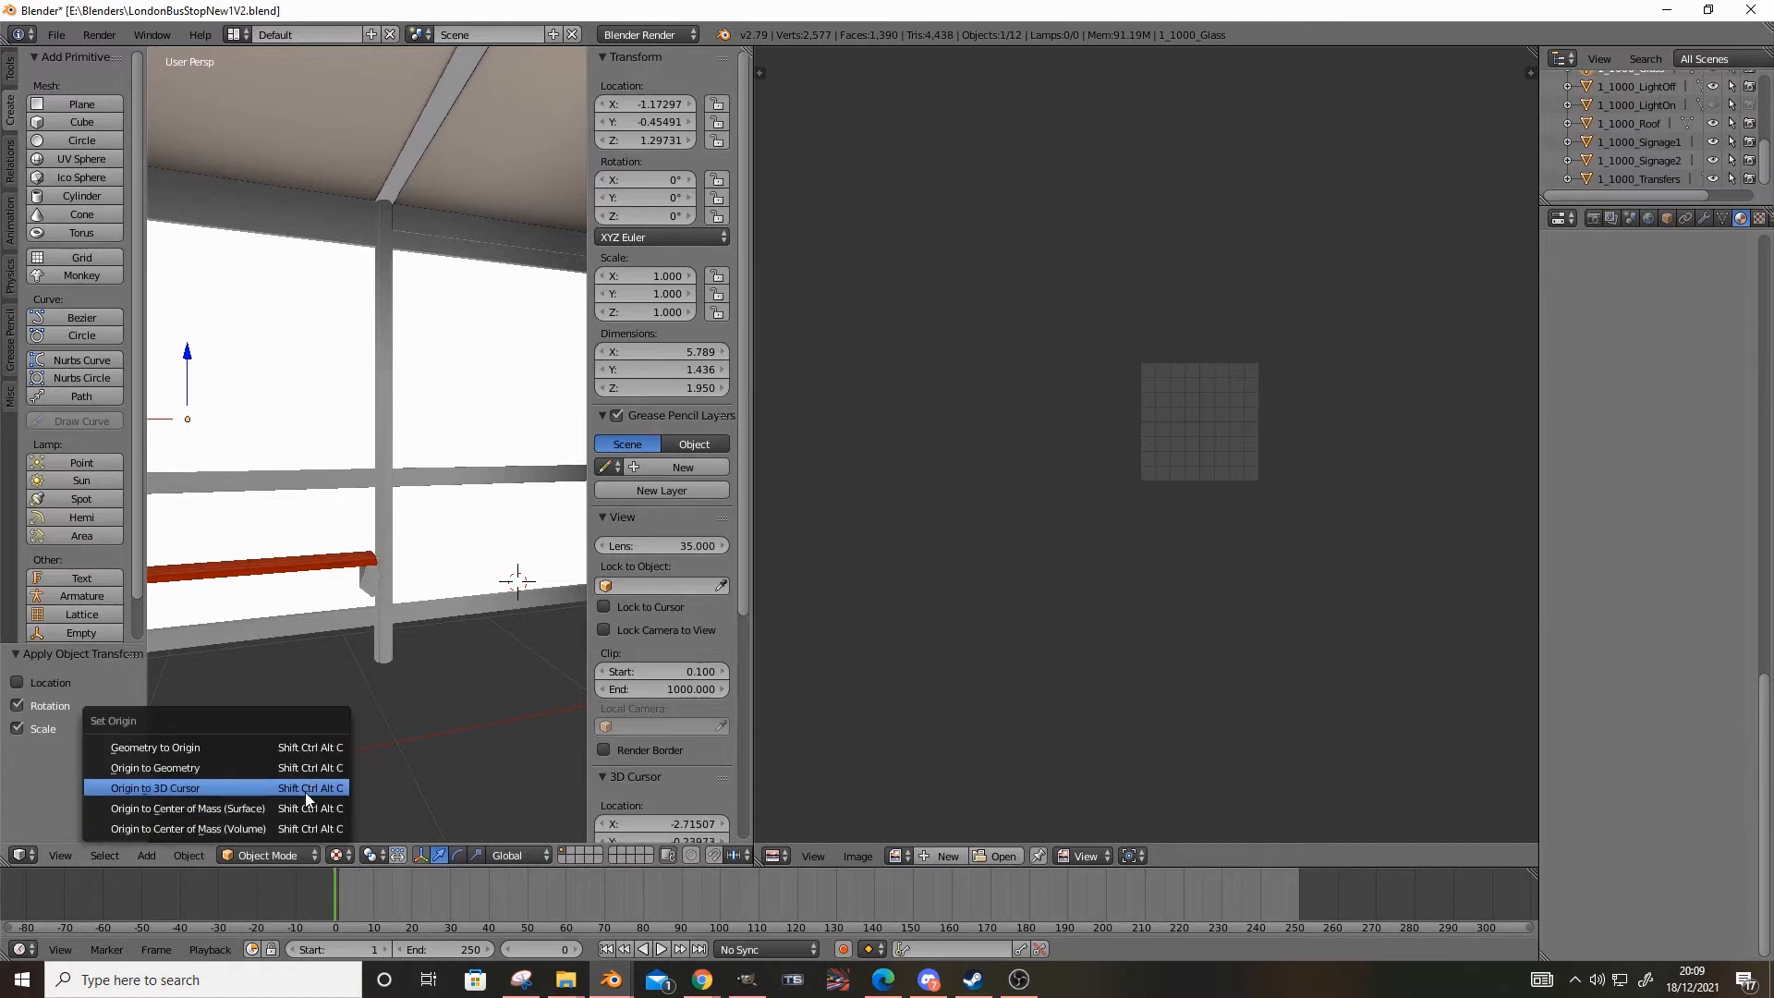
{"action": "left_click", "coordinate": [275, 805]}
{"action": "key", "text": "ctrl+a"}
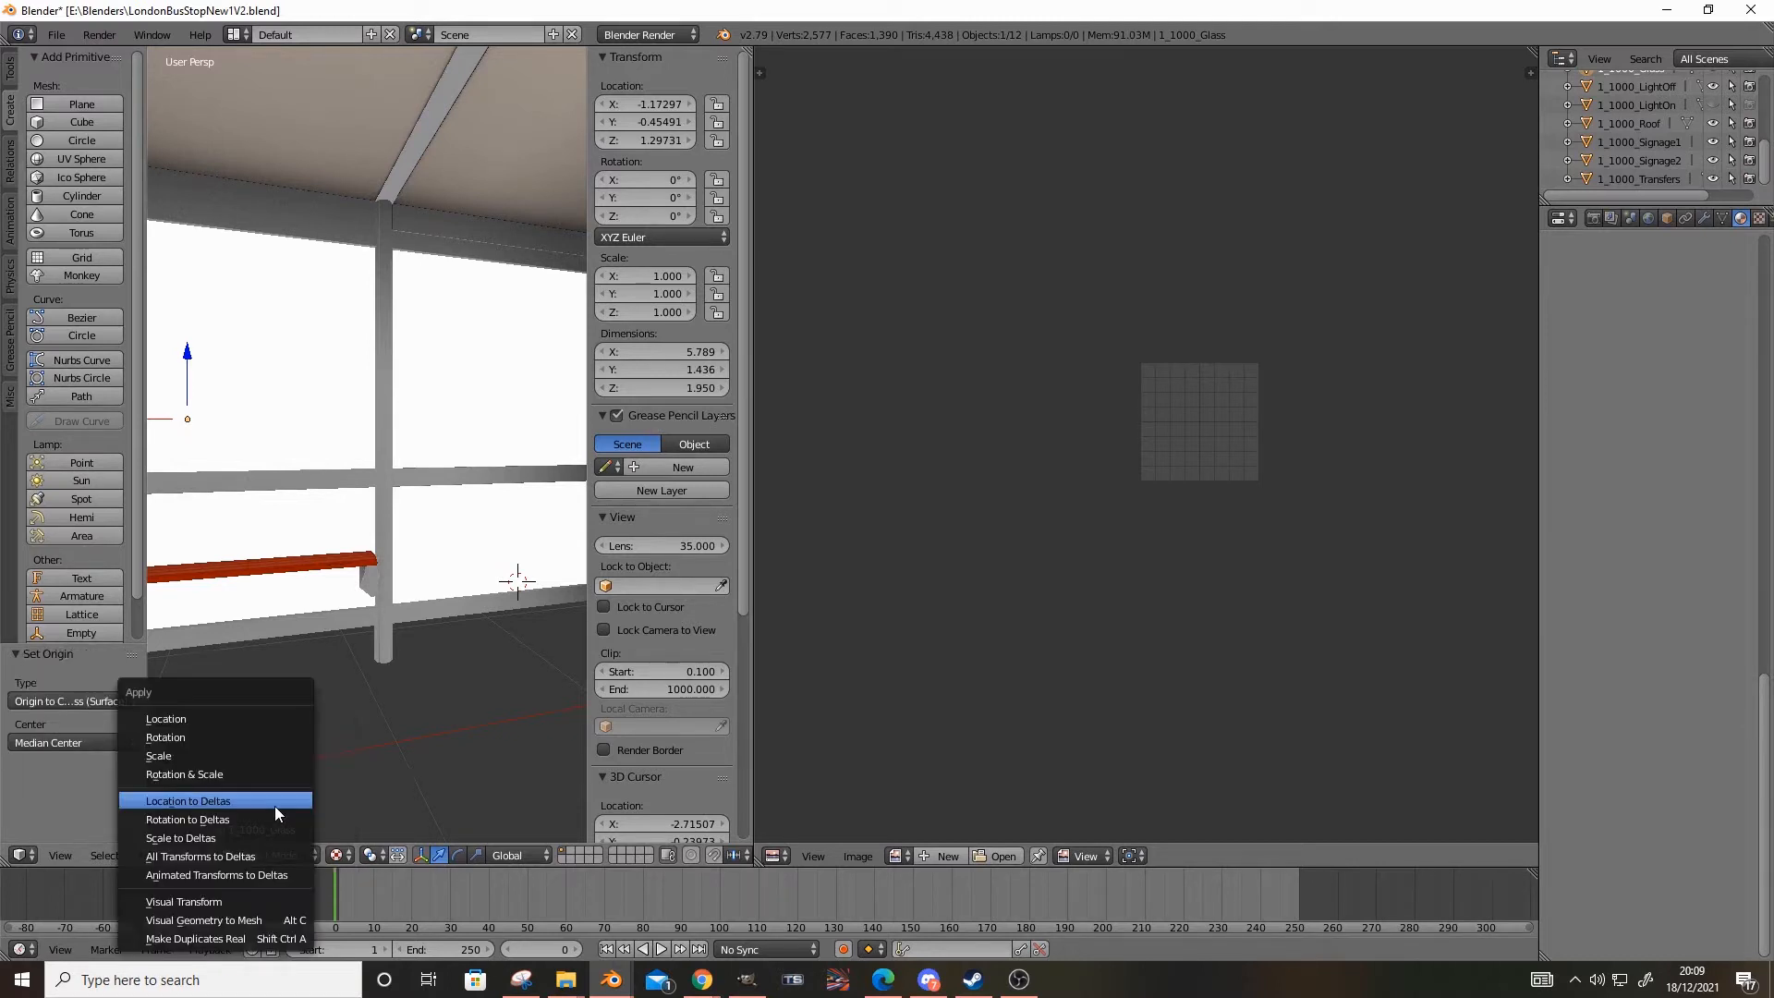
{"action": "left_click", "coordinate": [275, 806]}
{"action": "key", "text": "ctrl+a"}
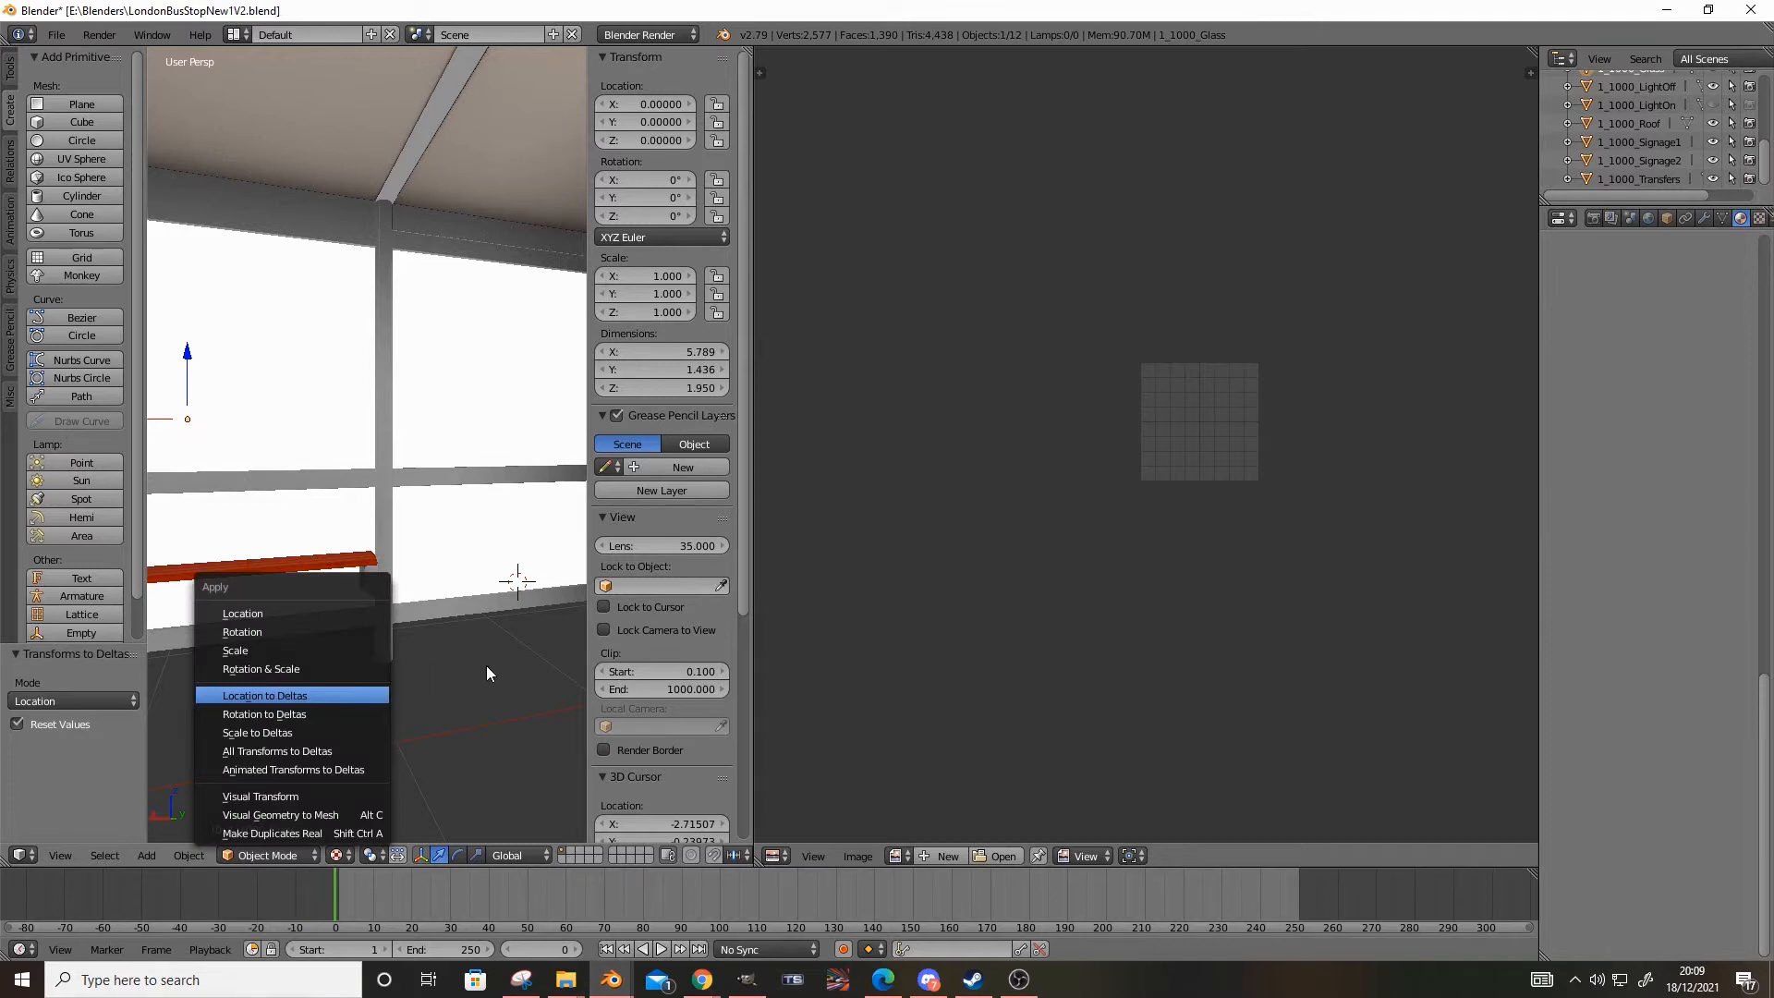
{"action": "key", "text": "Escape"}
{"action": "key", "text": "ctrl+z"}
Apply the glass mesh's rotation and scale, and unwrap it again in Edit Mode using Smart UV Project with a 66 angle limit
{"action": "key", "text": "ctrl+a"}
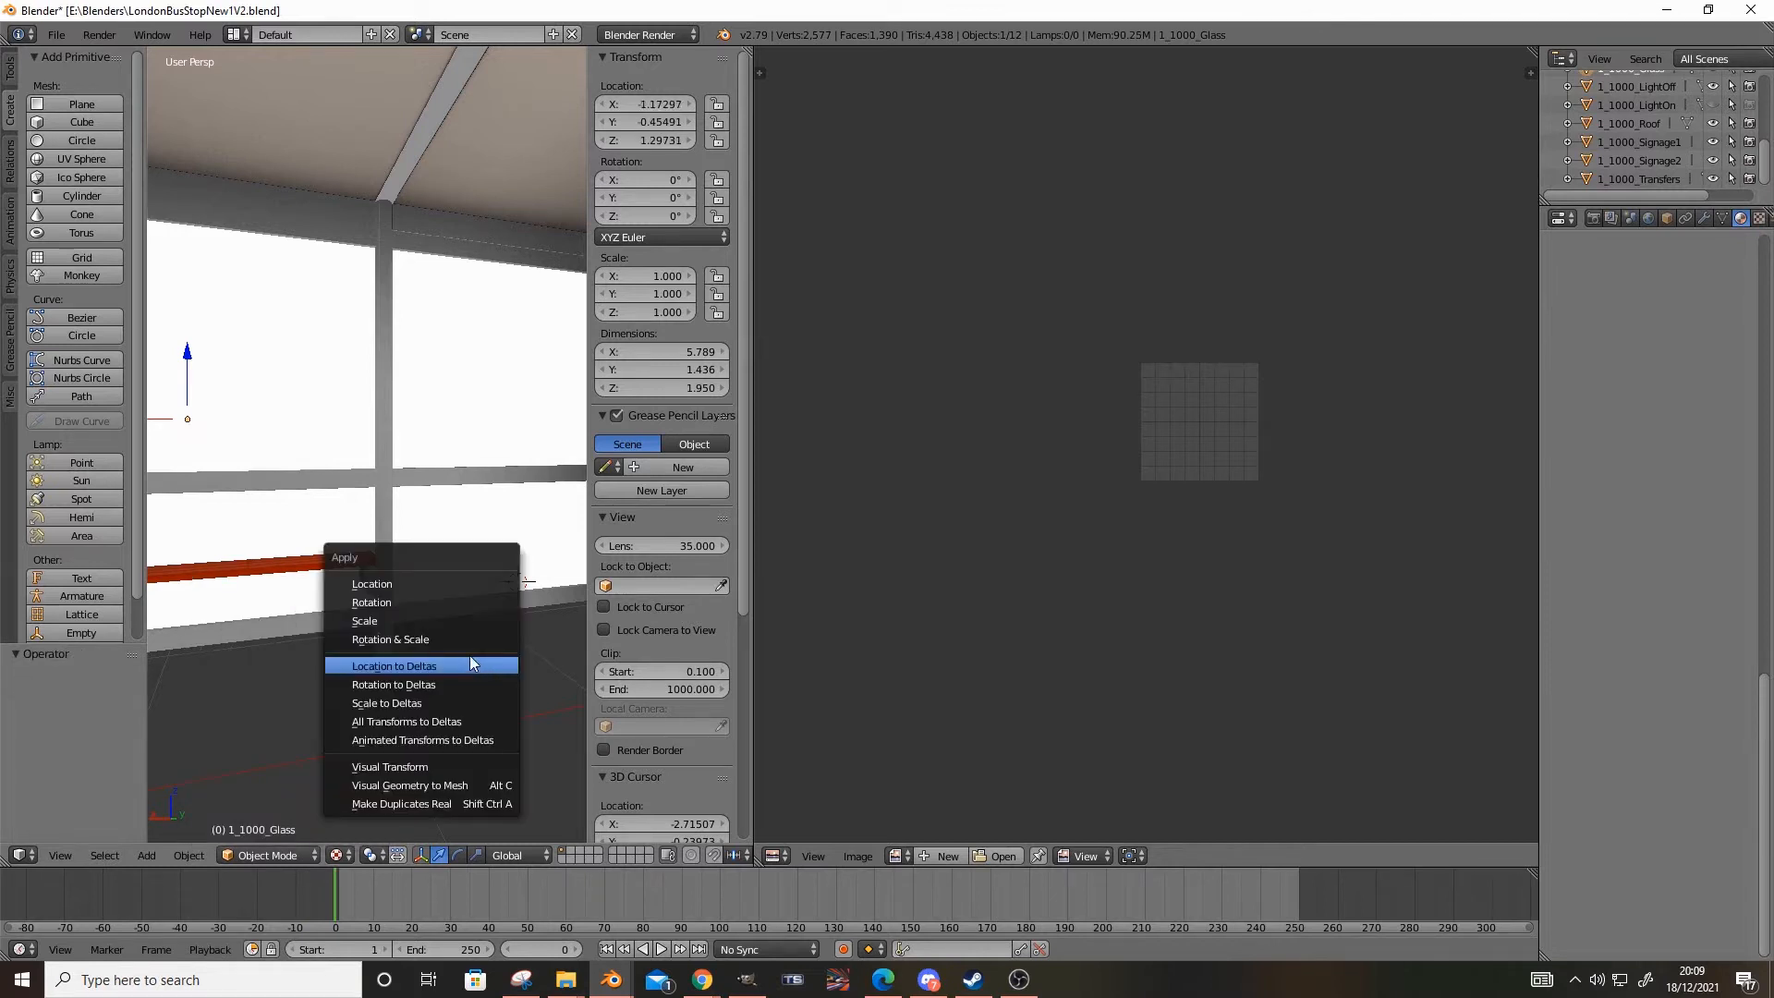
{"action": "left_click", "coordinate": [452, 637]}
{"action": "scroll", "coordinate": [447, 630], "scroll_direction": "down", "scroll_amount": 5}
{"action": "mouse_move", "coordinate": [447, 630]}
{"action": "middle_mouse_down"}
{"action": "mouse_move", "coordinate": [387, 656]}
{"action": "mouse_move", "coordinate": [501, 657]}
{"action": "mouse_move", "coordinate": [446, 607]}
{"action": "middle_mouse_up"}
{"action": "left_click", "coordinate": [277, 854]}
{"action": "left_click", "coordinate": [270, 813]}
{"action": "key", "text": "u"}
{"action": "left_click", "coordinate": [310, 711]}
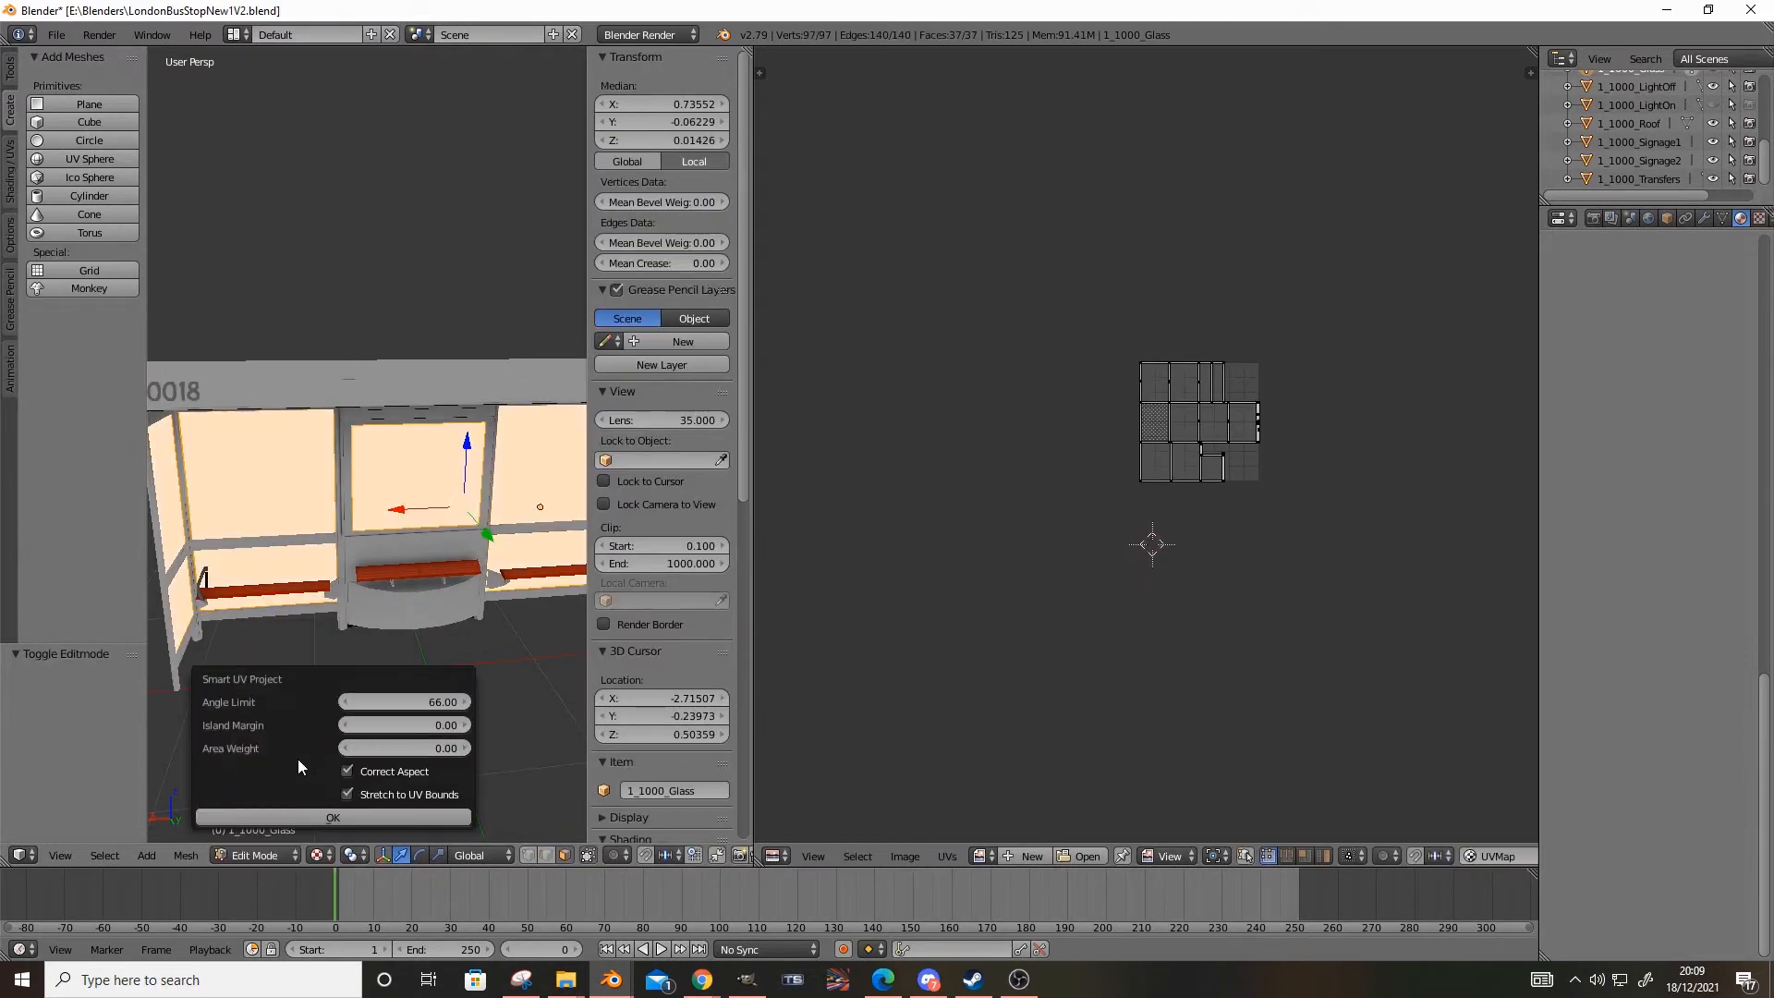
{"action": "left_click", "coordinate": [304, 818]}
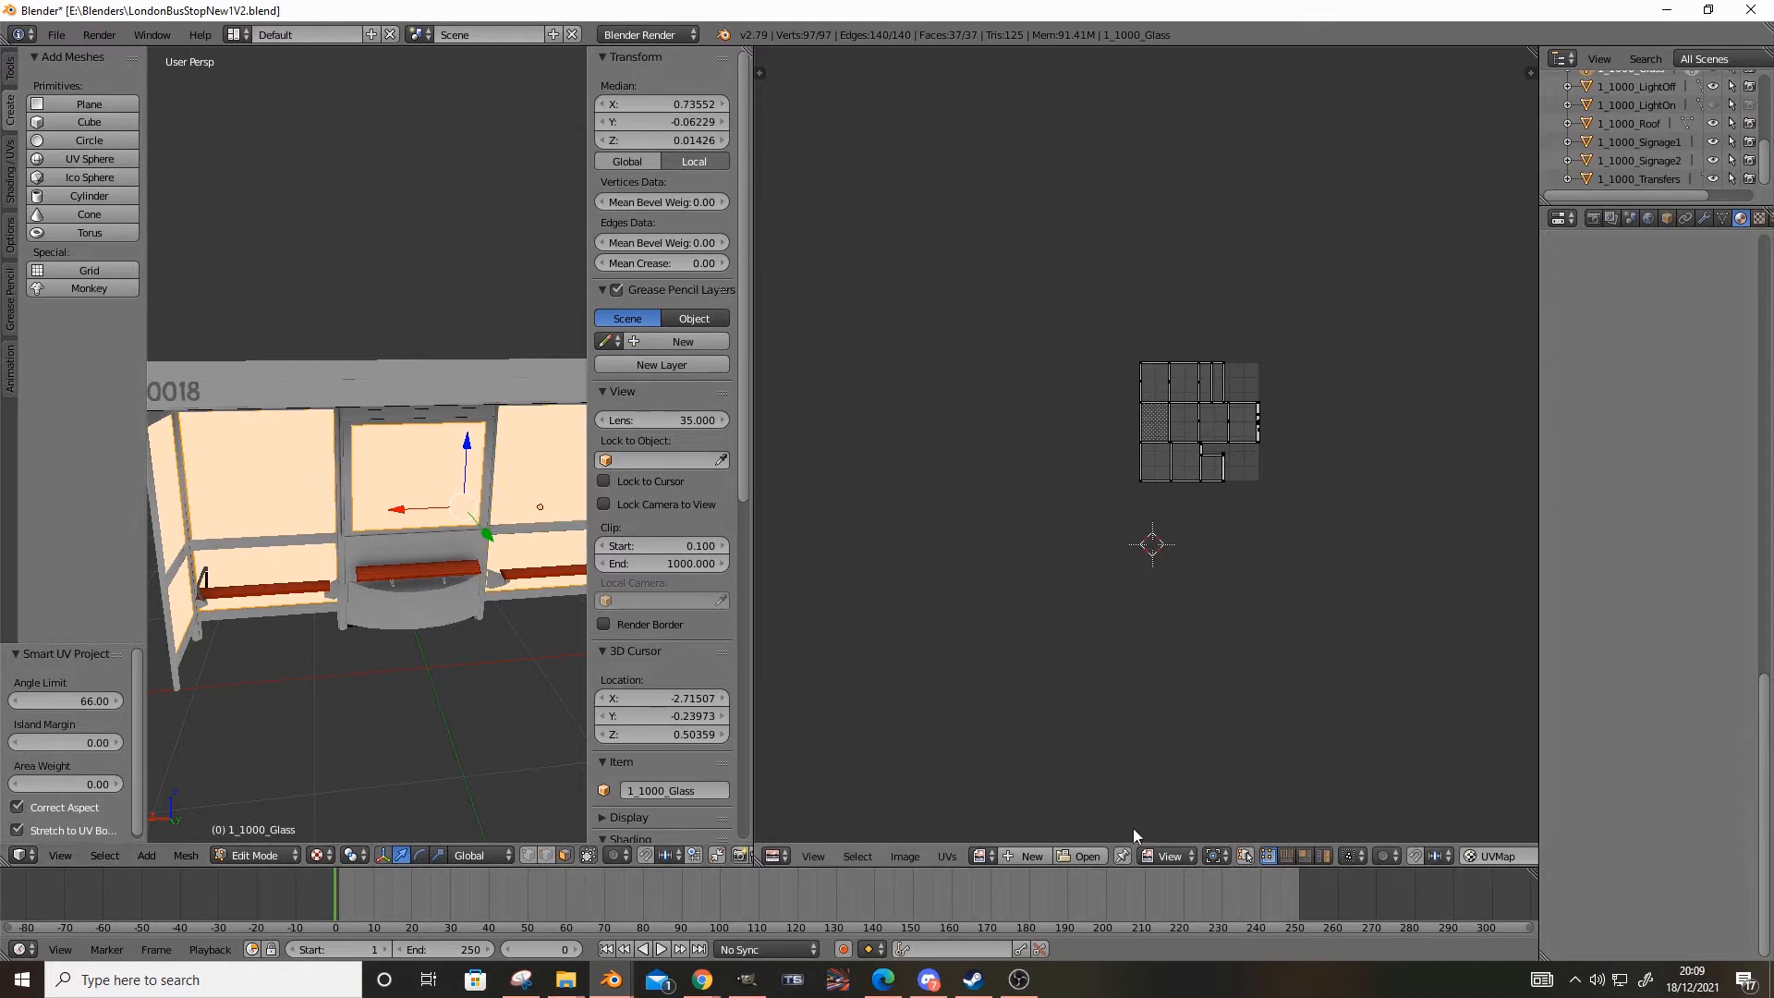
Widen the 3D viewport and examine the unwrapped glass panes along the shelter and at its end panel
{"action": "middle_click_drag", "start_coordinate": [259, 608], "coordinate": [233, 631]}
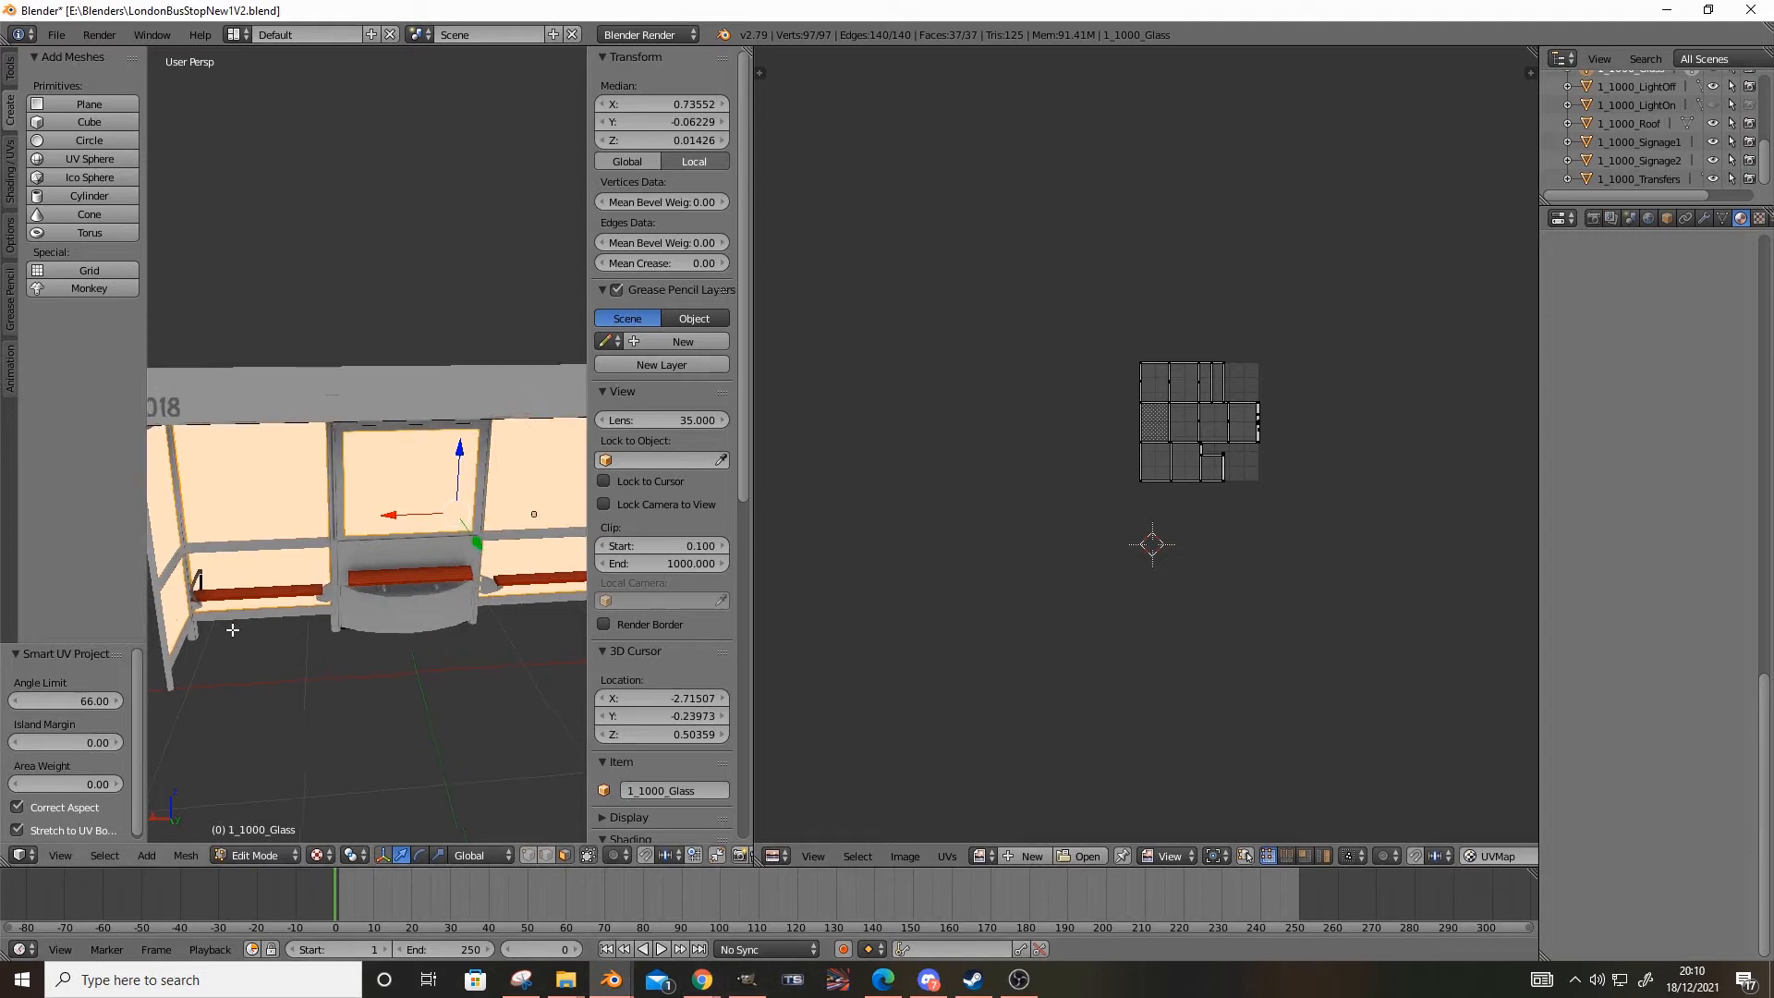
{"action": "left_click_drag", "start_coordinate": [750, 789], "coordinate": [1128, 776]}
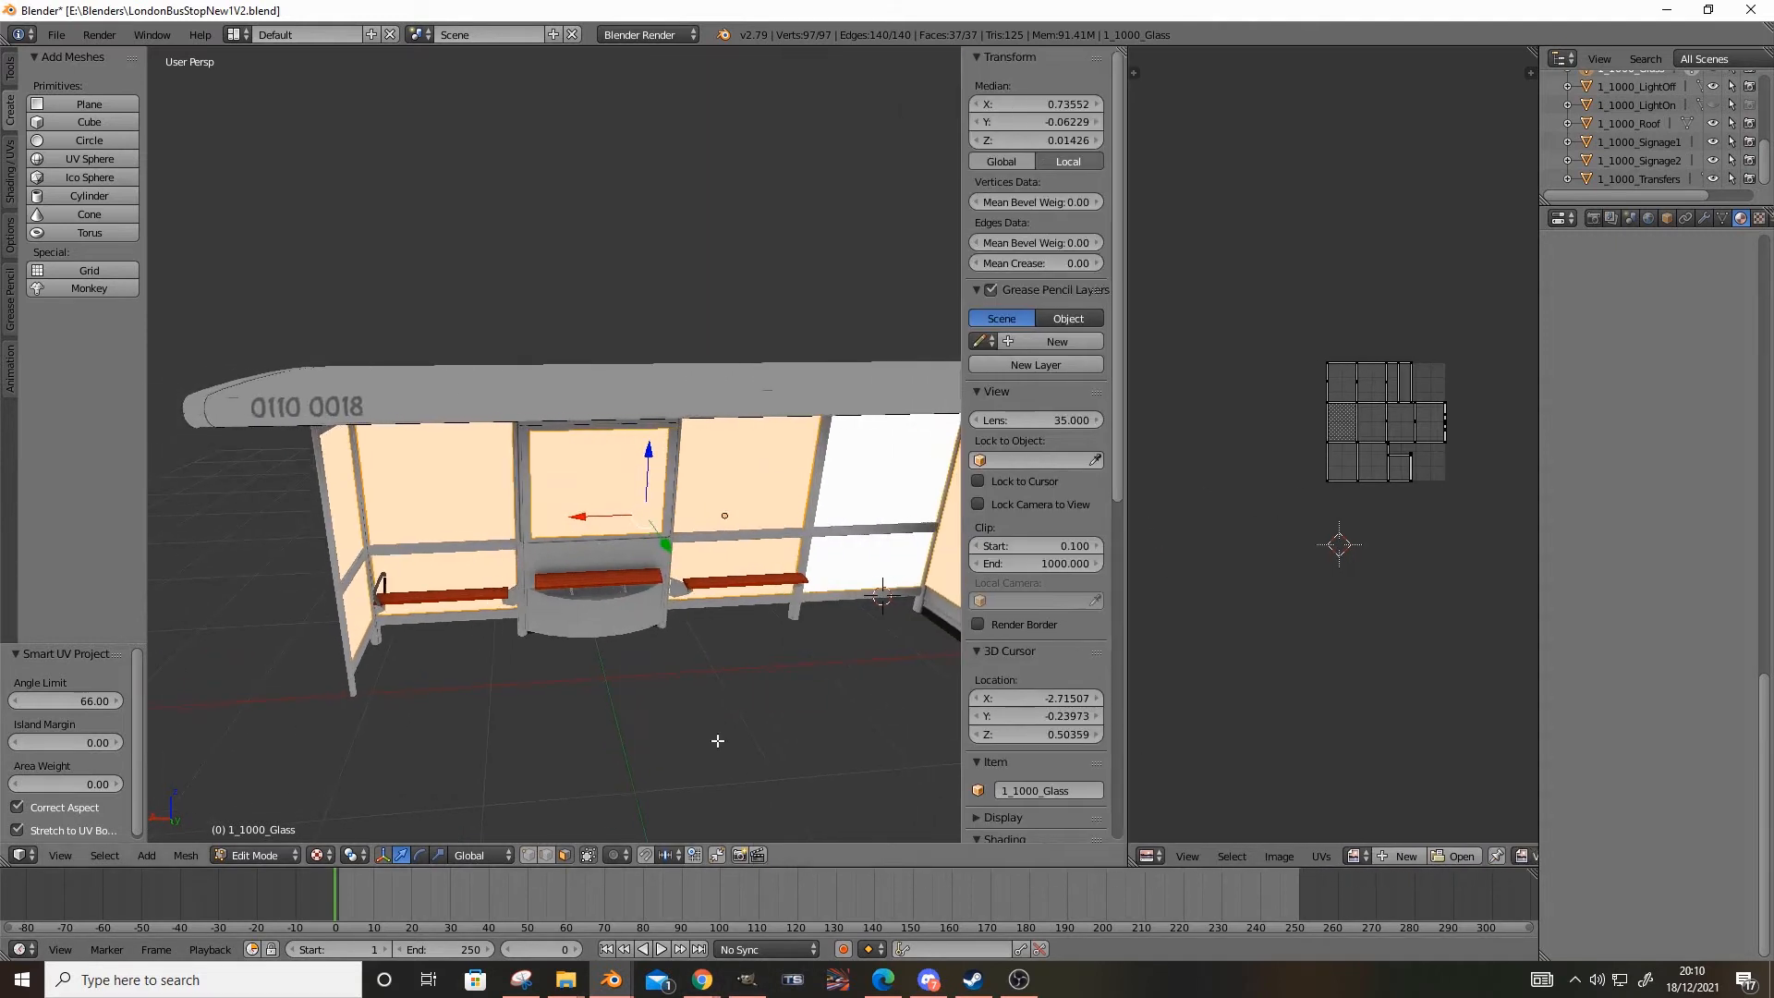
{"action": "scroll", "coordinate": [646, 721], "scroll_direction": "up", "scroll_amount": 3}
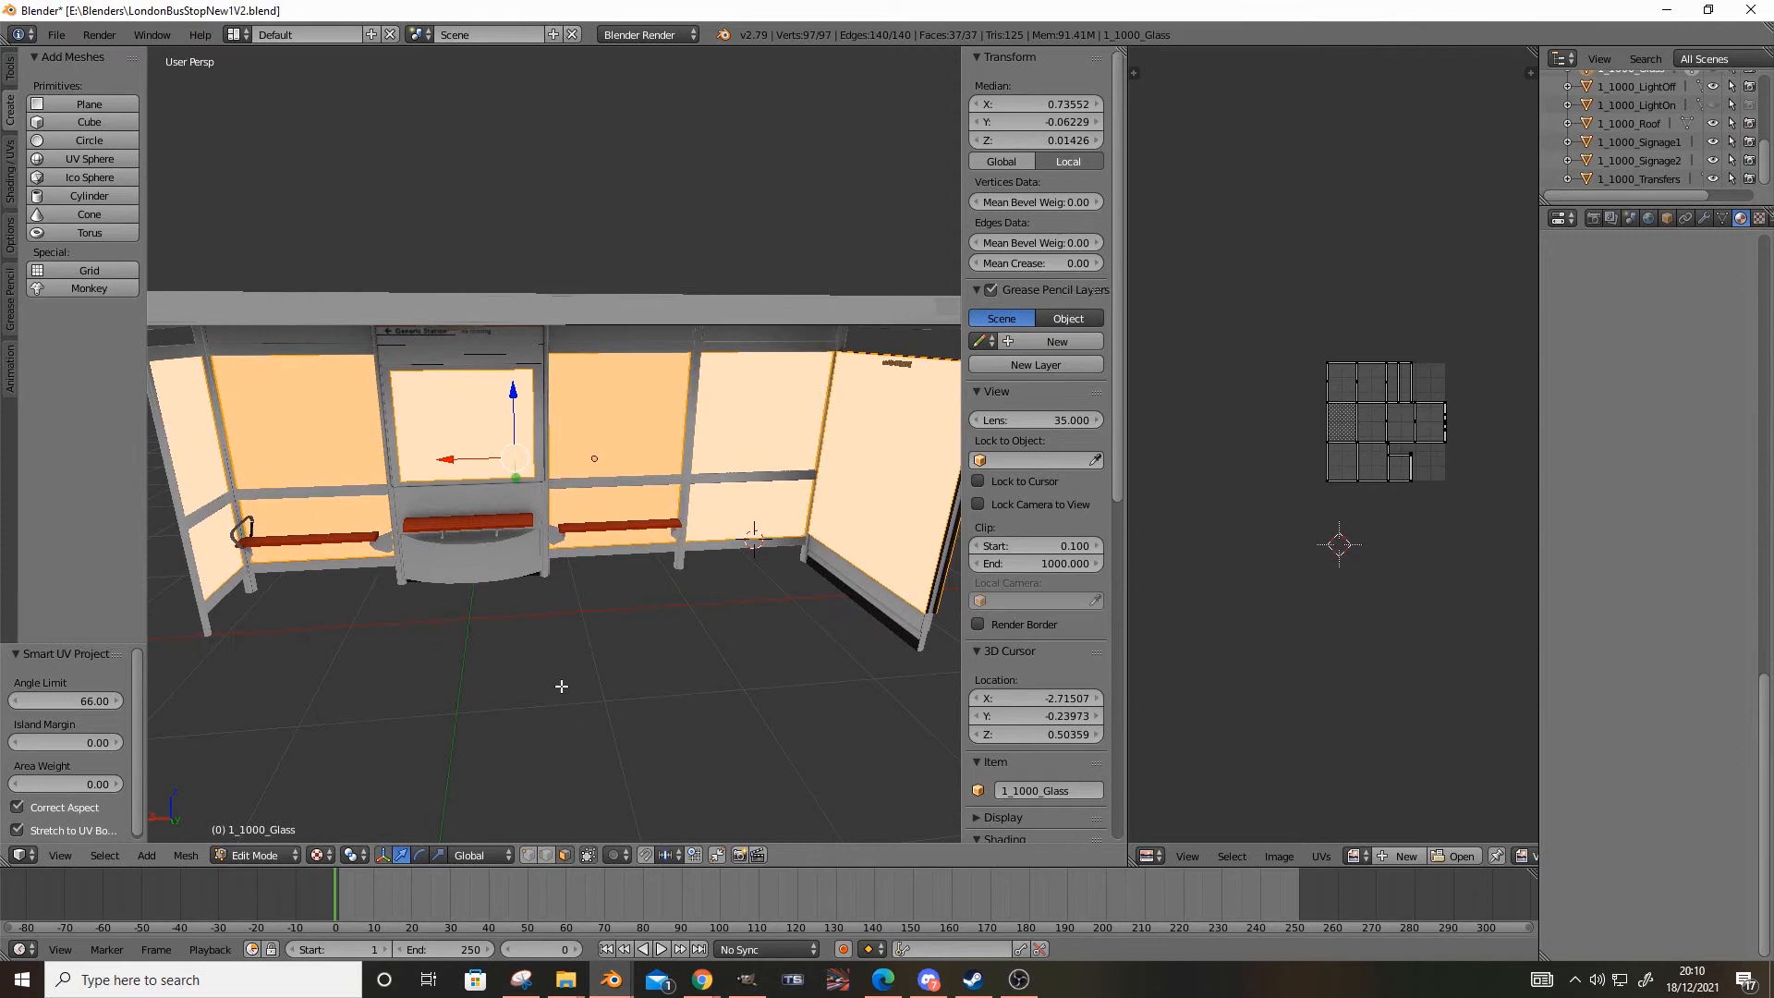
{"action": "scroll", "coordinate": [594, 748], "scroll_direction": "down", "scroll_amount": 3}
{"action": "scroll", "coordinate": [594, 749], "scroll_direction": "up", "scroll_amount": 3}
{"action": "mouse_move", "coordinate": [603, 739]}
{"action": "middle_mouse_down"}
{"action": "mouse_move", "coordinate": [564, 702]}
{"action": "mouse_move", "coordinate": [535, 713]}
{"action": "mouse_move", "coordinate": [598, 719]}
{"action": "middle_mouse_up"}
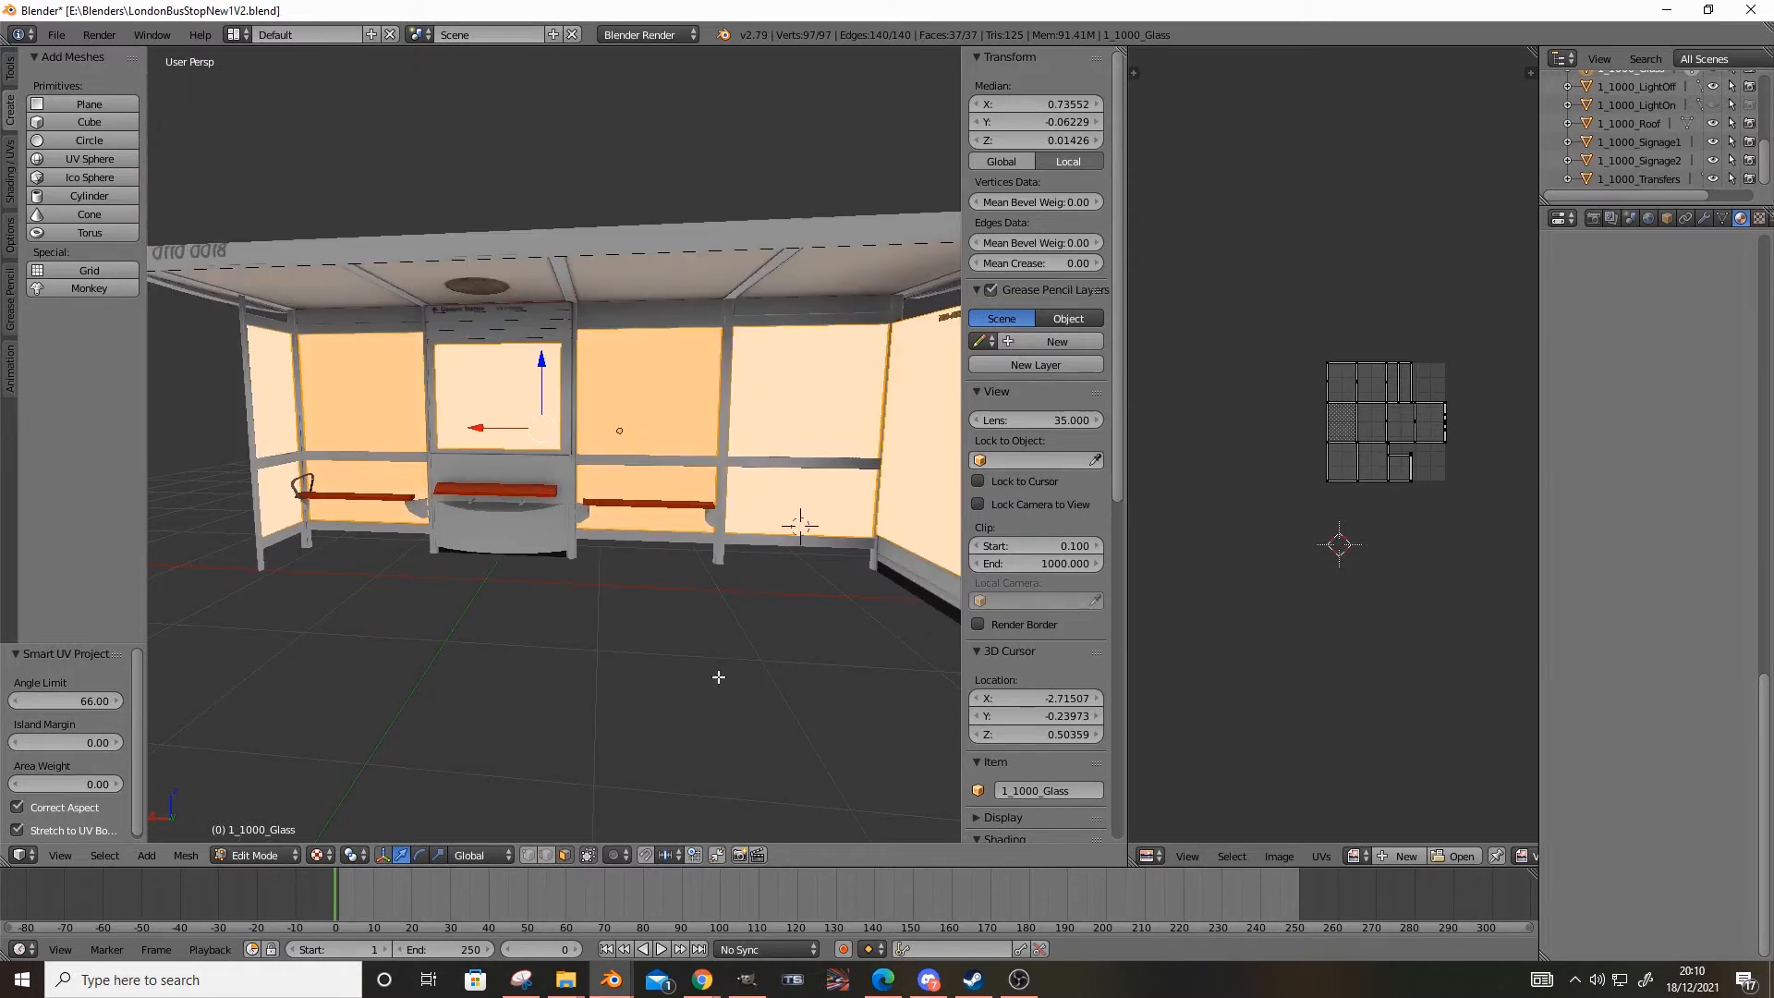
{"action": "scroll", "coordinate": [1685, 162], "scroll_direction": "up", "scroll_amount": 1}
{"action": "mouse_move", "coordinate": [771, 391]}
{"action": "middle_mouse_down"}
{"action": "mouse_move", "coordinate": [607, 481]}
{"action": "mouse_move", "coordinate": [740, 396]}
{"action": "mouse_move", "coordinate": [802, 388]}
{"action": "middle_mouse_up"}
{"action": "scroll", "coordinate": [632, 391], "scroll_direction": "up", "scroll_amount": 6}
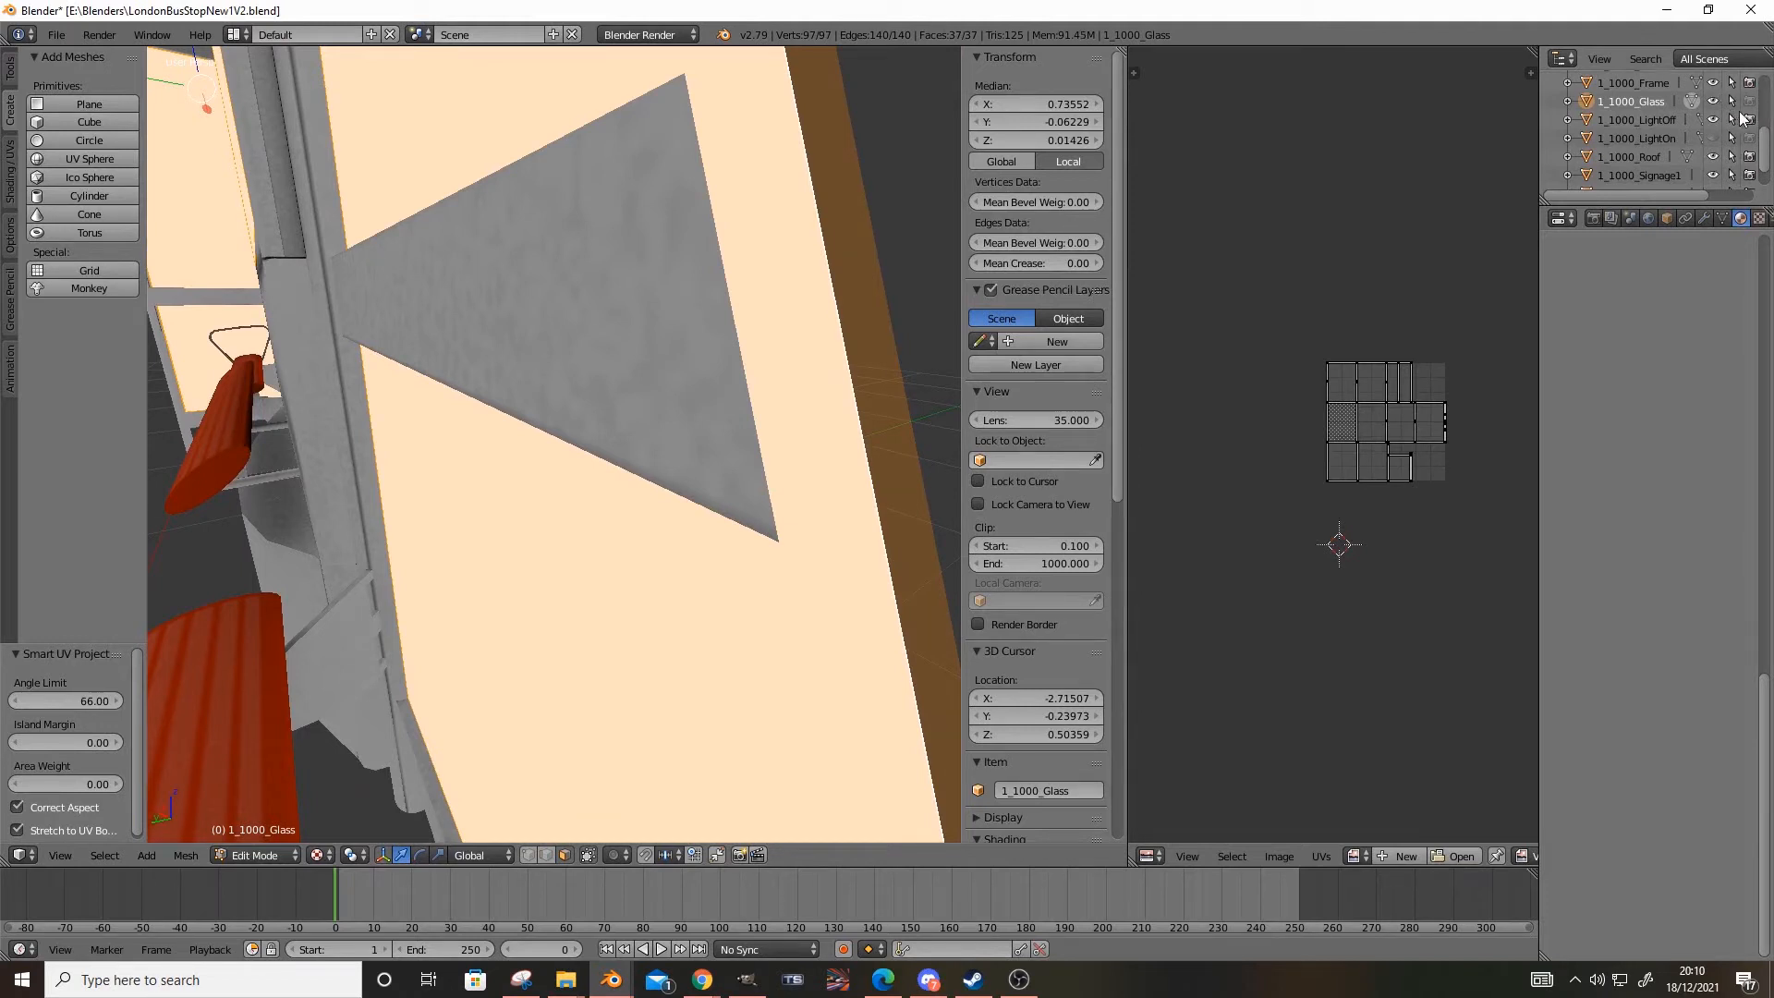
Leave Edit Mode and toggle the visibility of 1_1000_Glass off and back on to compare the shelter frame without its panes
{"action": "left_click", "coordinate": [257, 855]}
{"action": "left_click", "coordinate": [264, 835]}
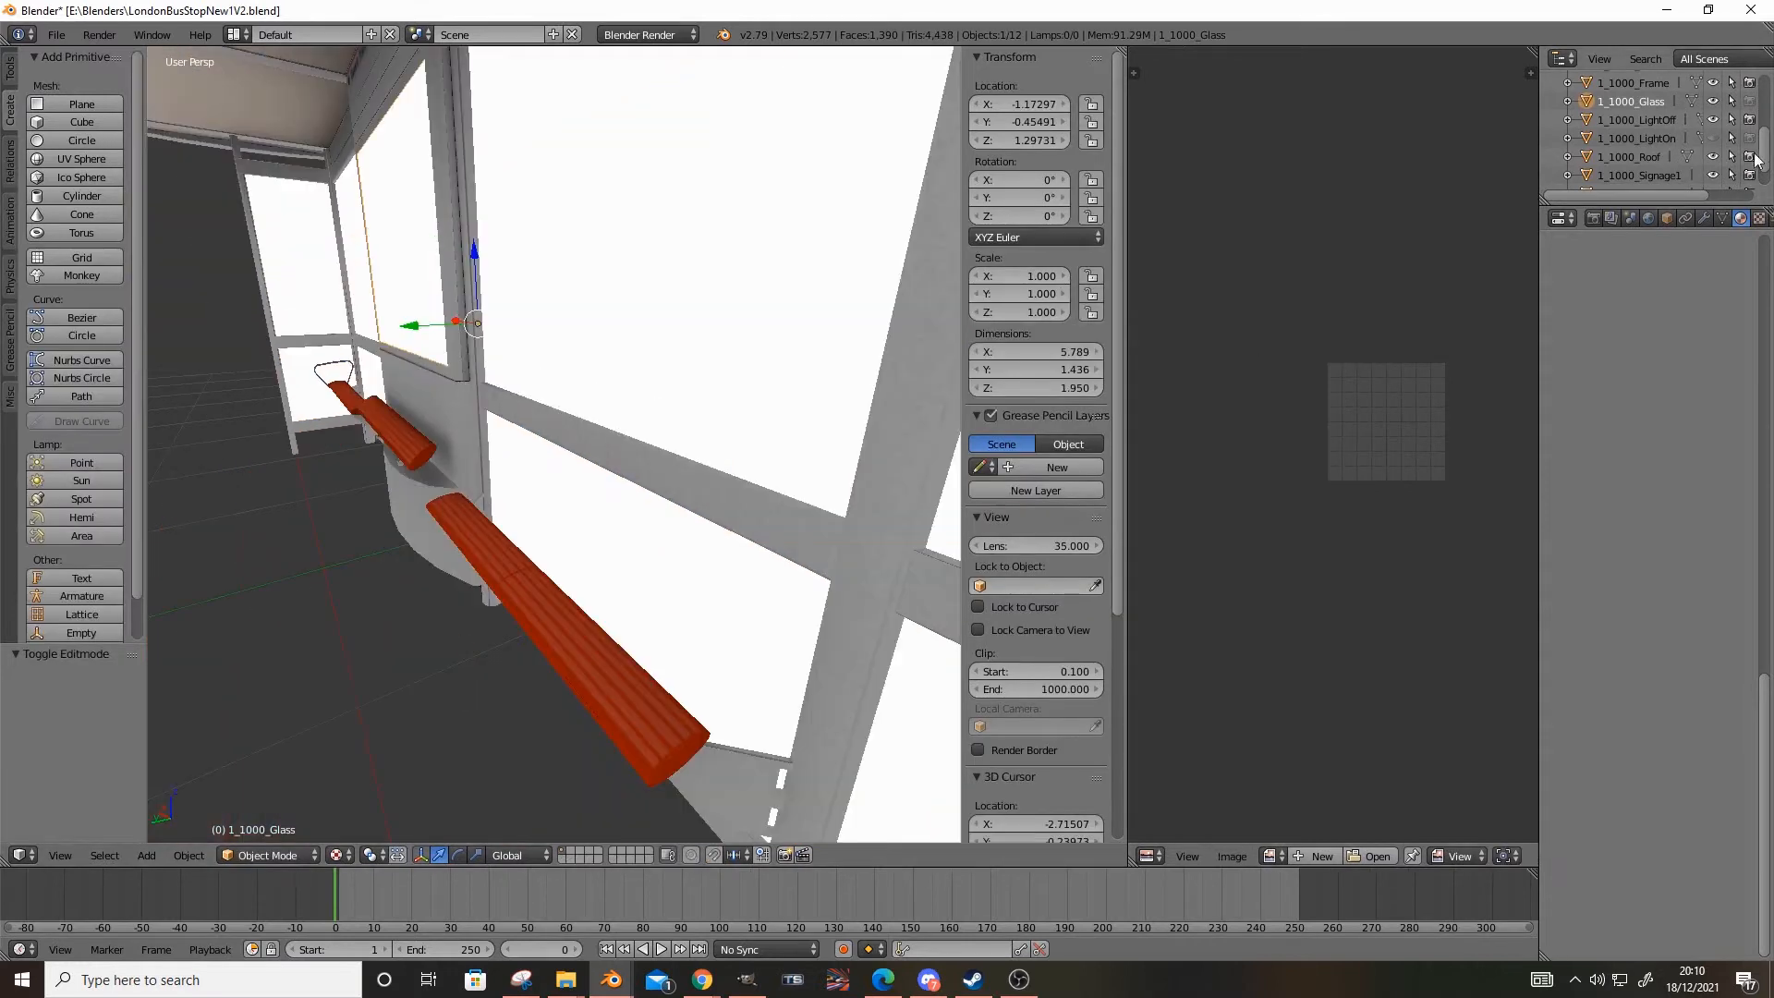
{"action": "left_click", "coordinate": [1715, 100]}
{"action": "middle_click_drag", "start_coordinate": [900, 517], "coordinate": [527, 384]}
{"action": "left_click", "coordinate": [1749, 104]}
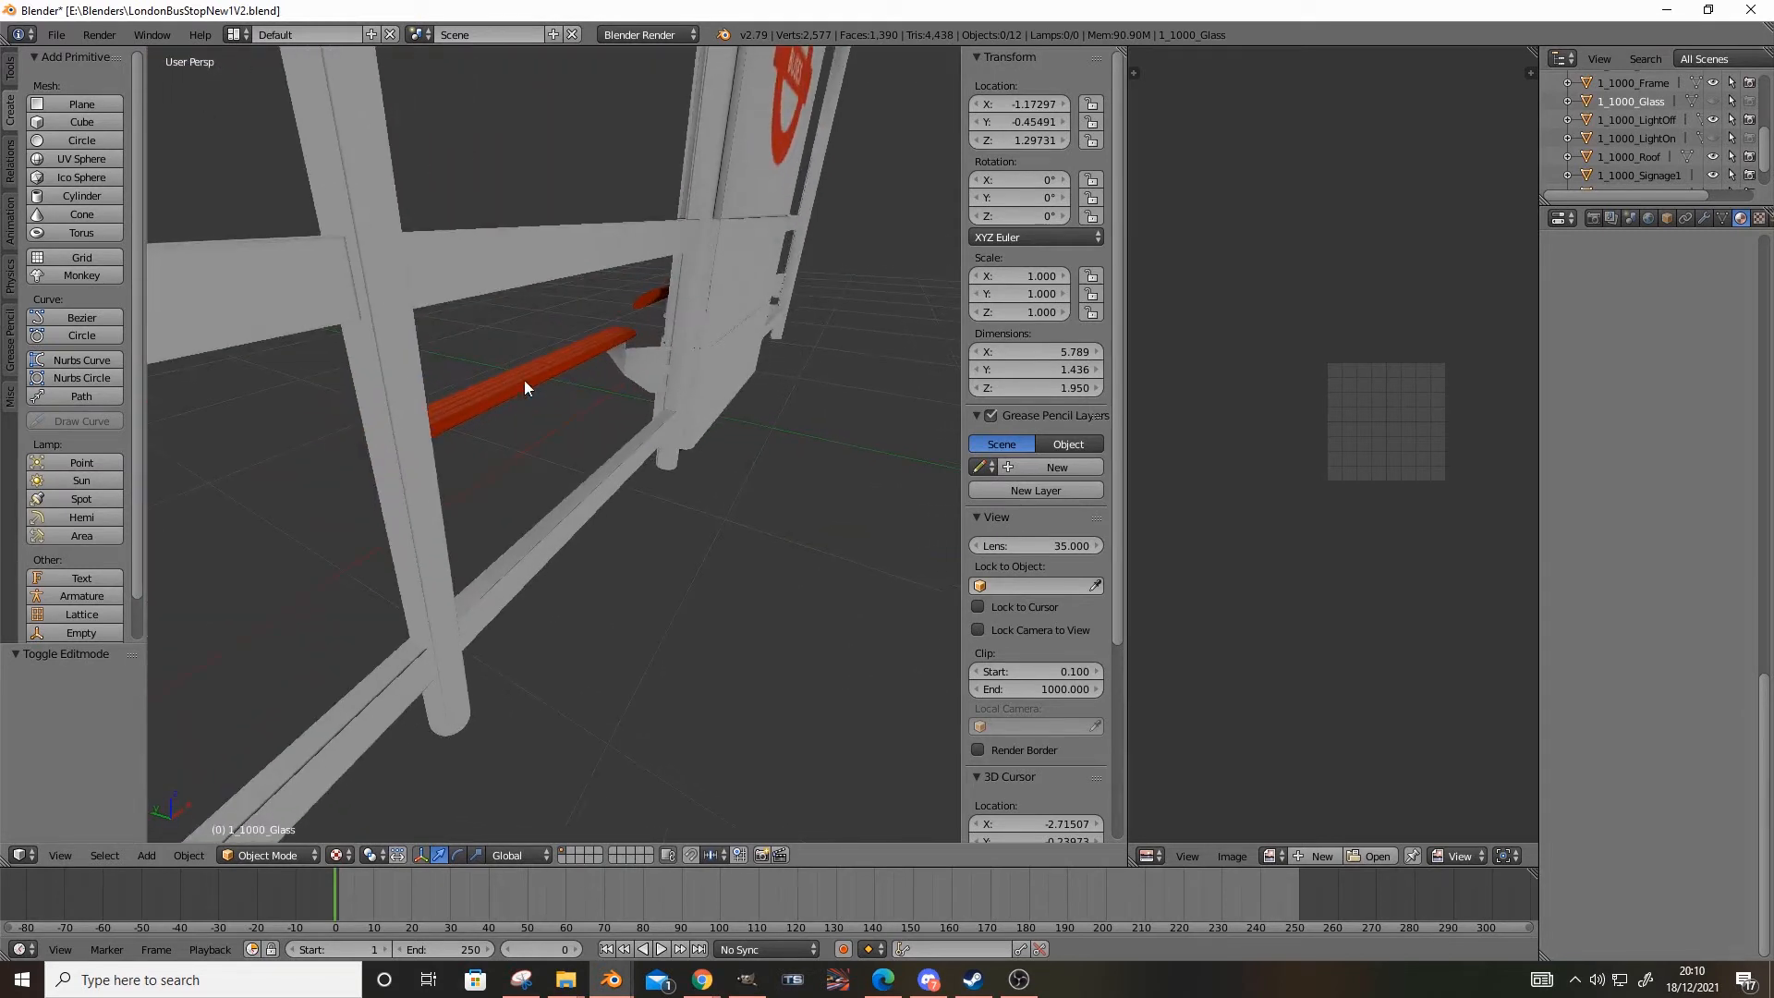
{"action": "left_click", "coordinate": [1712, 101]}
{"action": "left_click", "coordinate": [1748, 102]}
Inspect the end pane and the whole shelter, and put 1_1000_Glass back in Edit Mode
{"action": "middle_click_drag", "start_coordinate": [790, 556], "coordinate": [677, 571]}
{"action": "scroll", "coordinate": [585, 568], "scroll_direction": "up", "scroll_amount": 3}
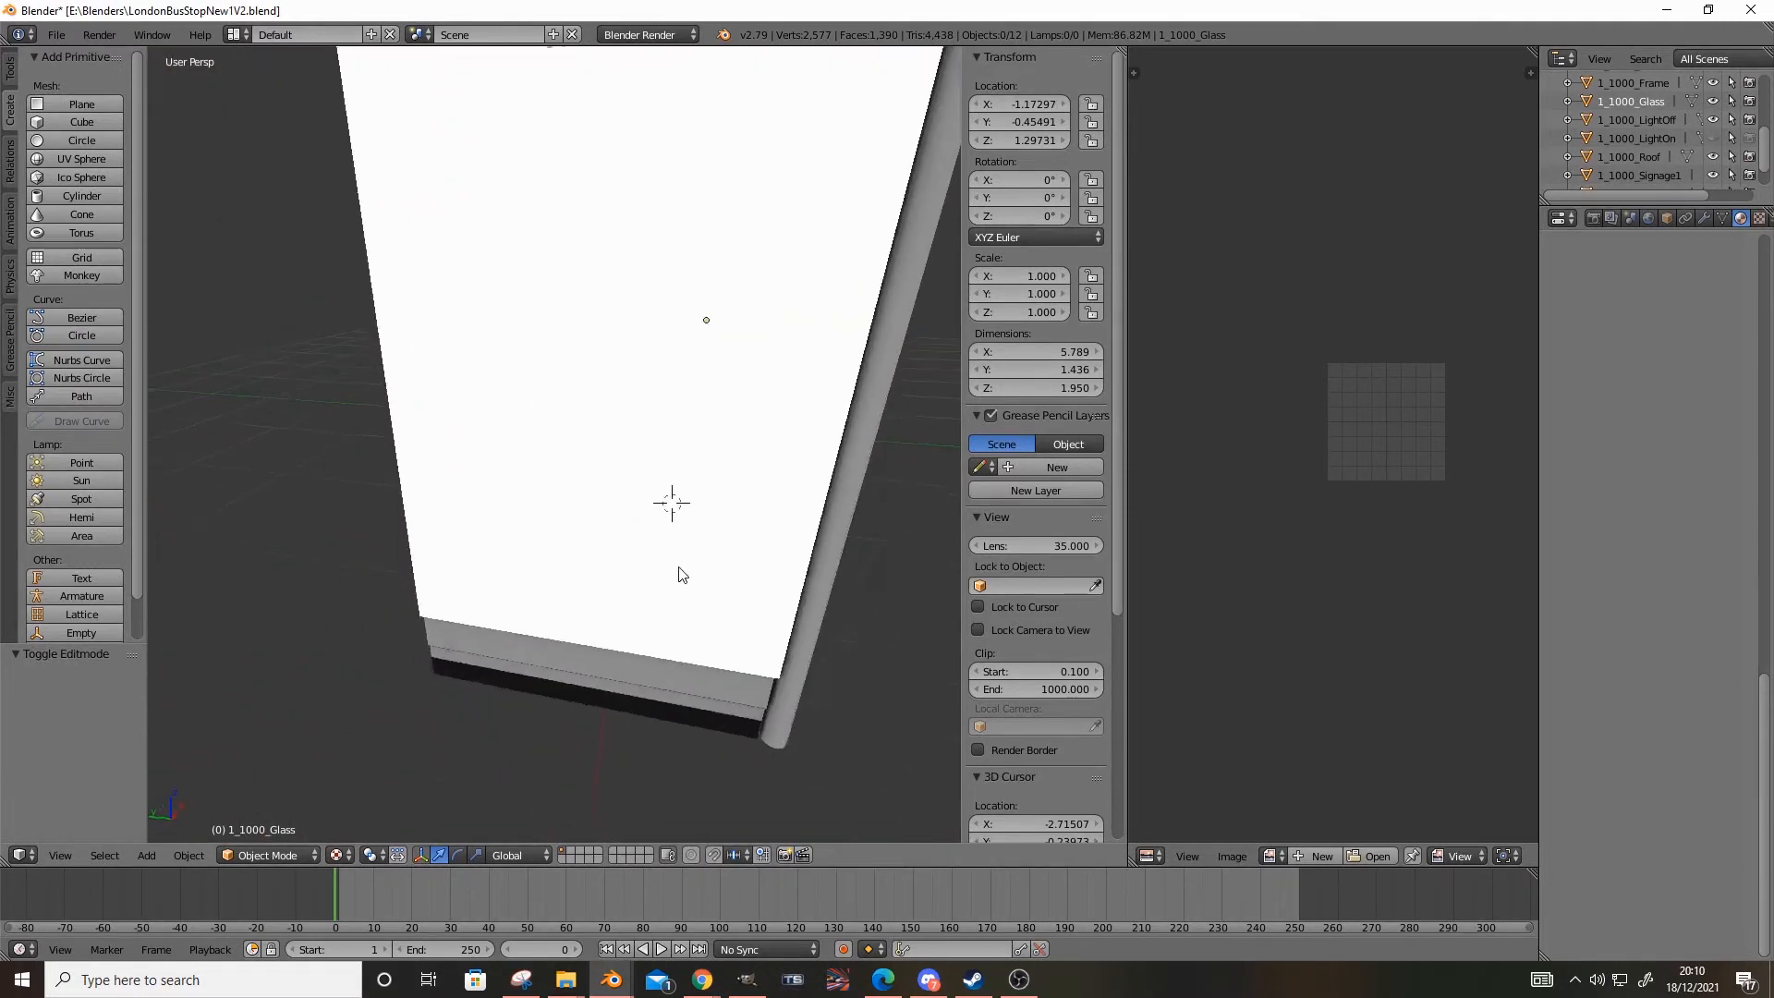
{"action": "scroll", "coordinate": [677, 571], "scroll_direction": "down", "scroll_amount": 2}
{"action": "middle_click_drag", "start_coordinate": [545, 516], "coordinate": [569, 573]}
{"action": "scroll", "coordinate": [512, 573], "scroll_direction": "down", "scroll_amount": 3}
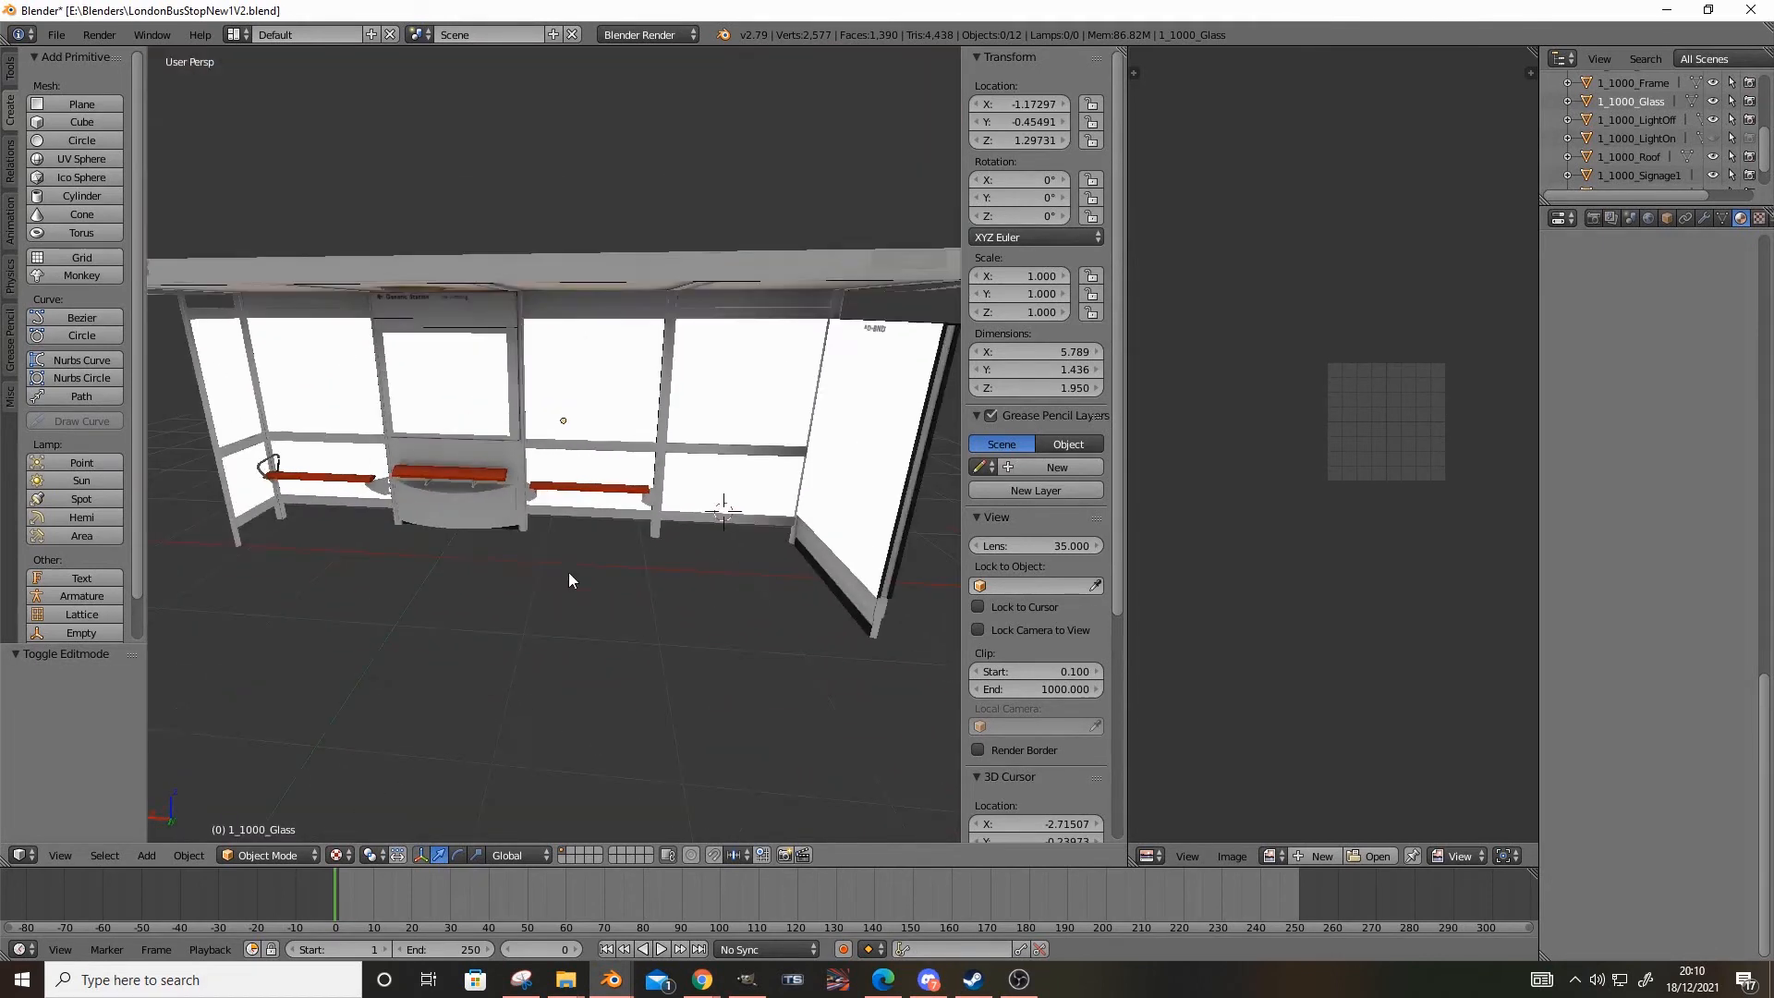
{"action": "left_click", "coordinate": [283, 855]}
{"action": "left_click", "coordinate": [270, 813]}
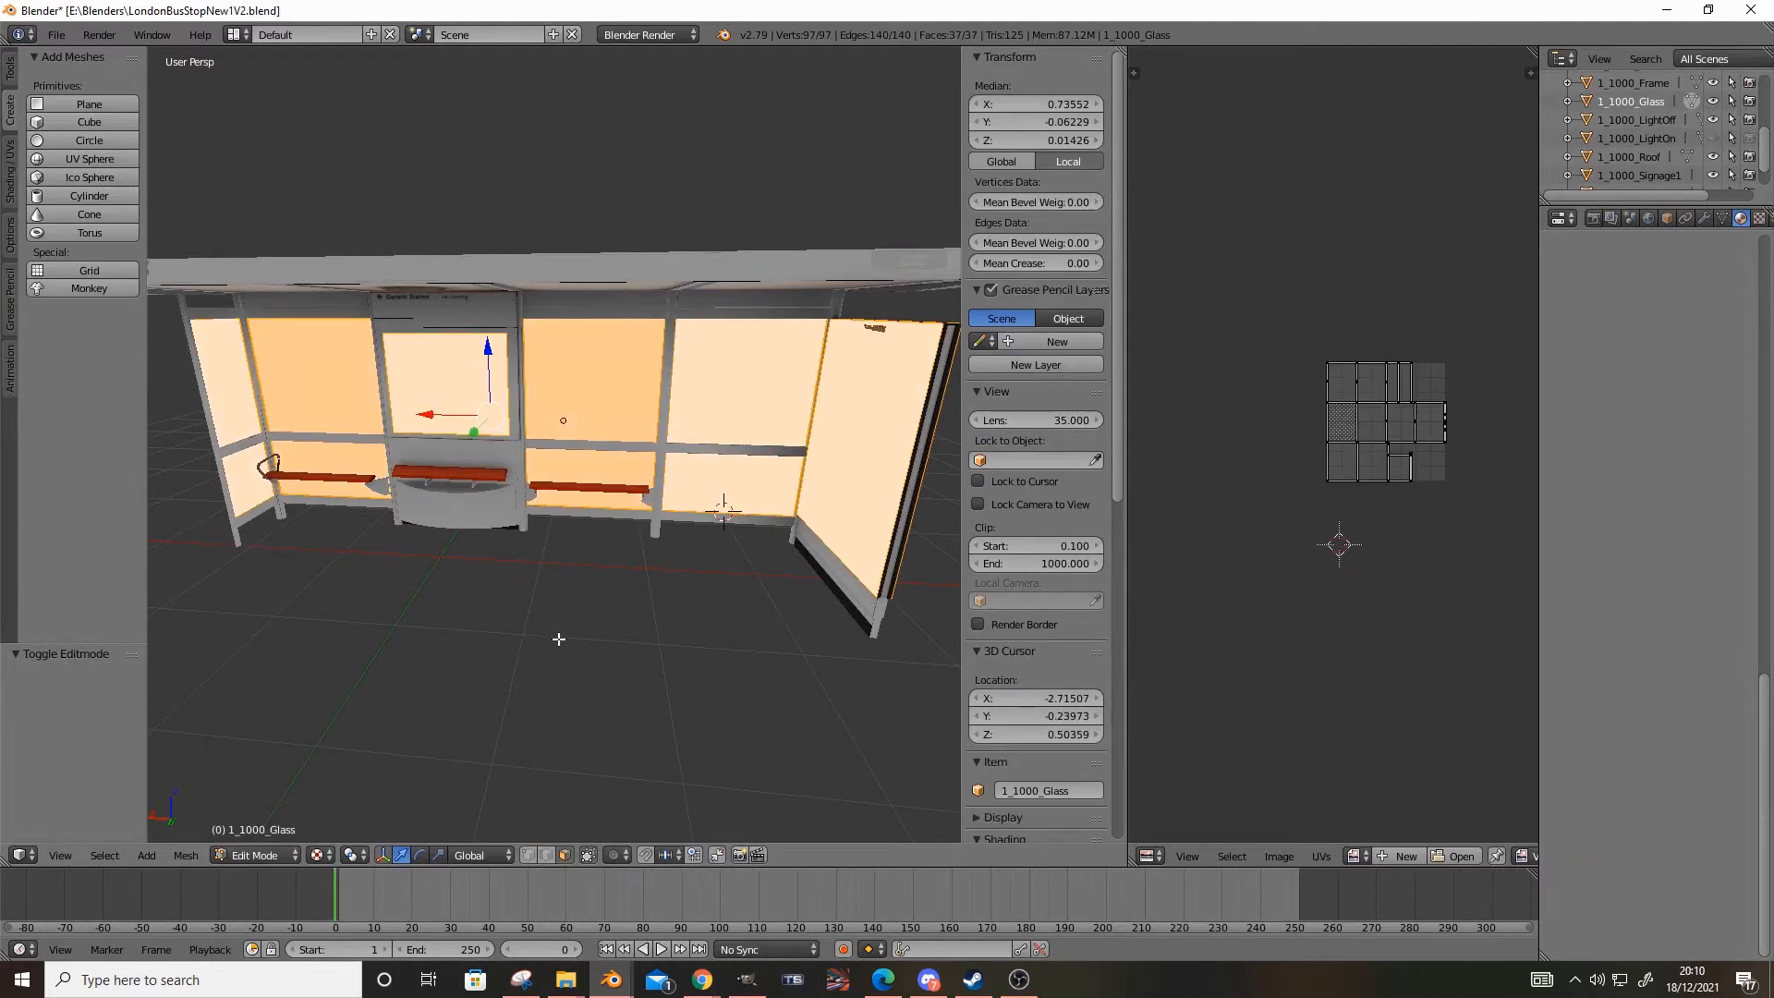
Switch to GIMP and close the untitled transfers image, discarding its changes
{"action": "mouse_move", "coordinate": [746, 980]}
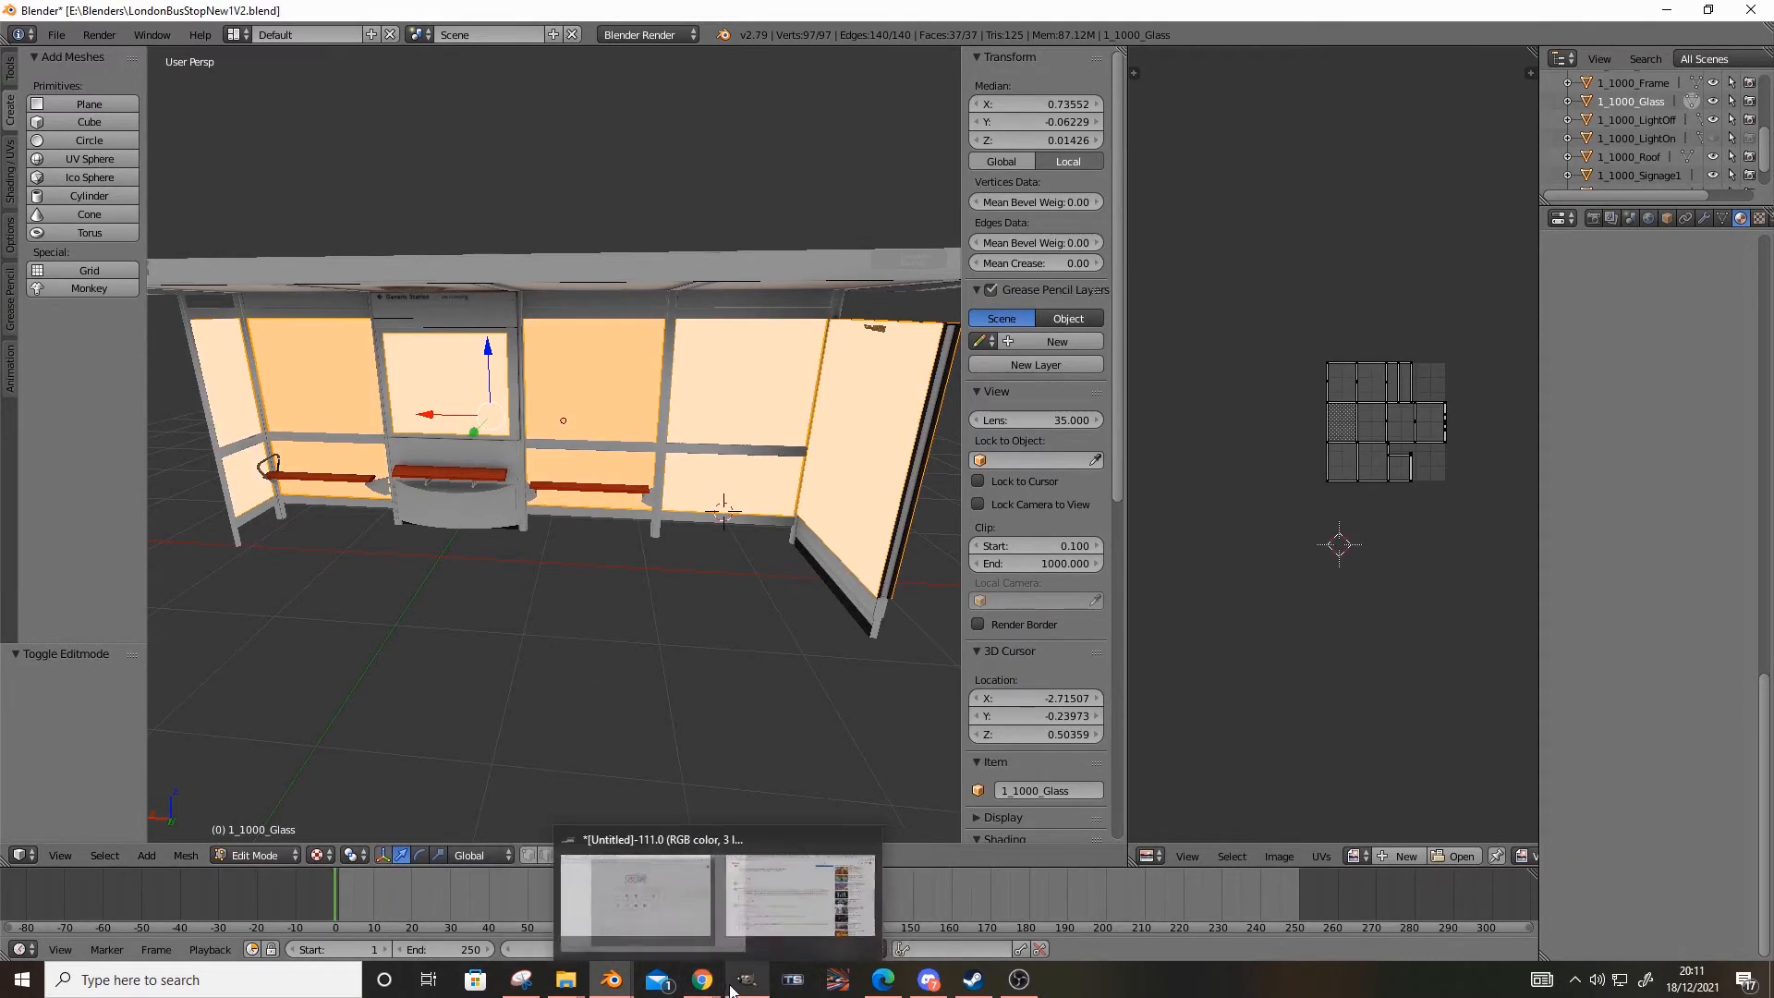
{"action": "left_click", "coordinate": [739, 888]}
{"action": "left_click", "coordinate": [1401, 131]}
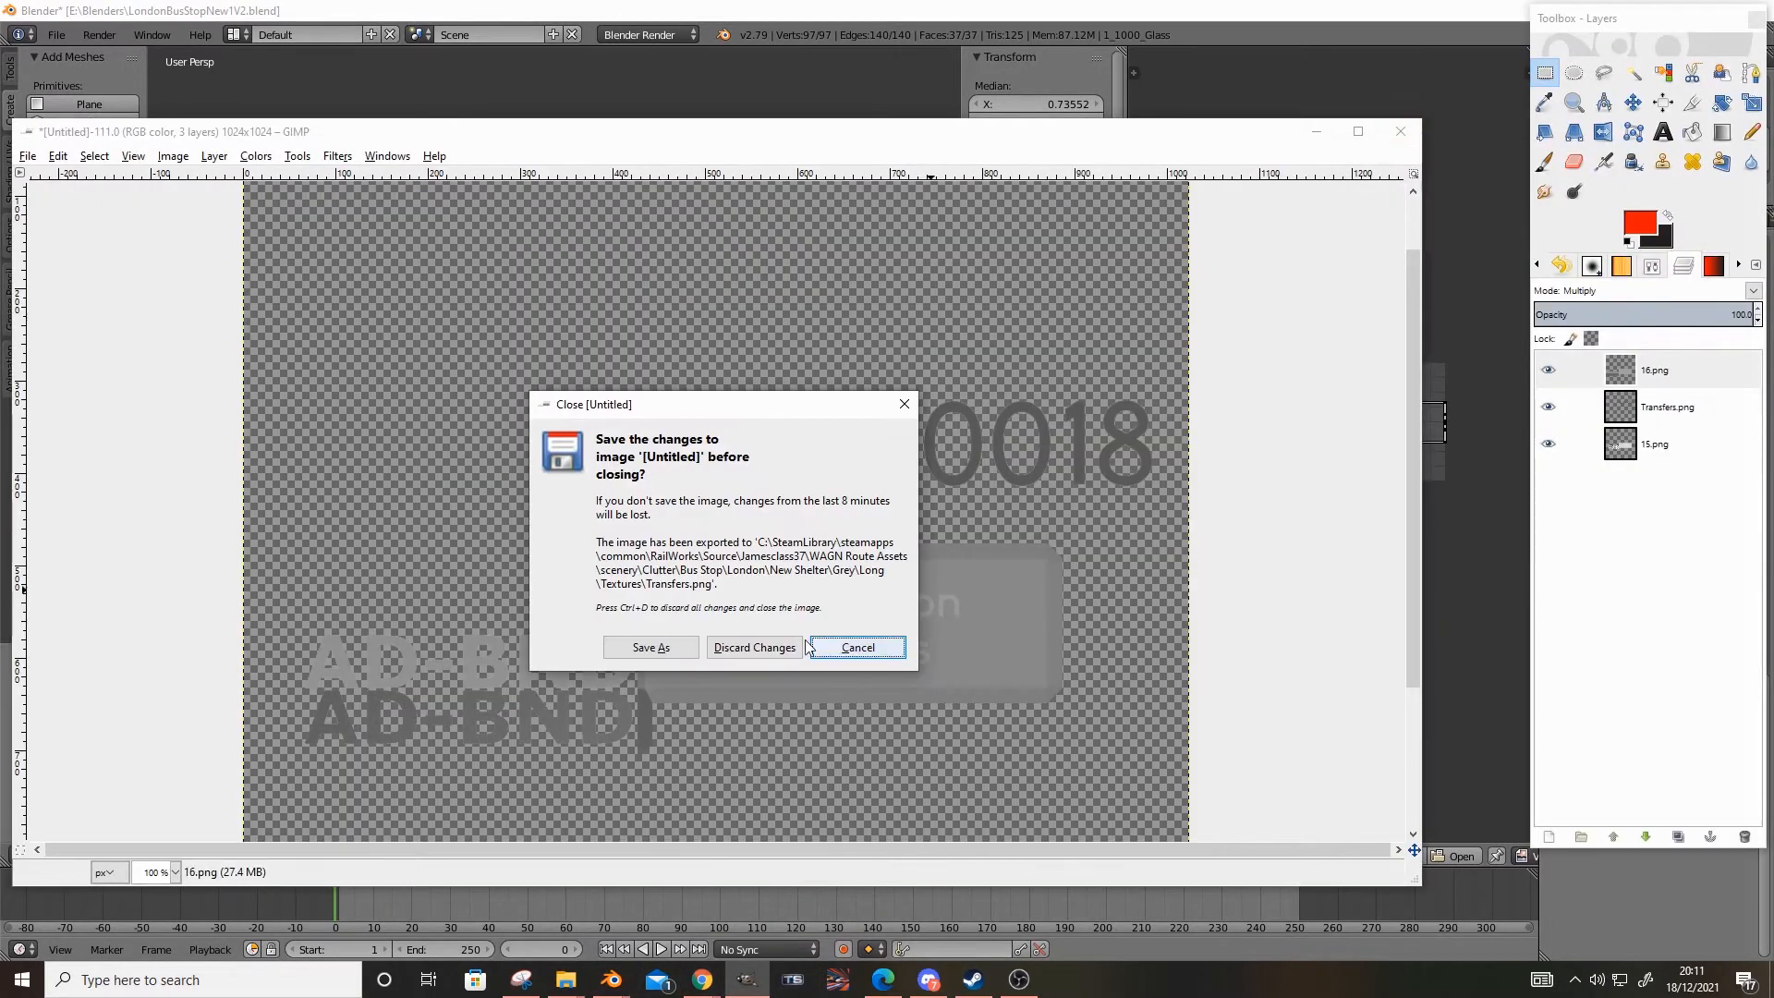
{"action": "left_click", "coordinate": [752, 647]}
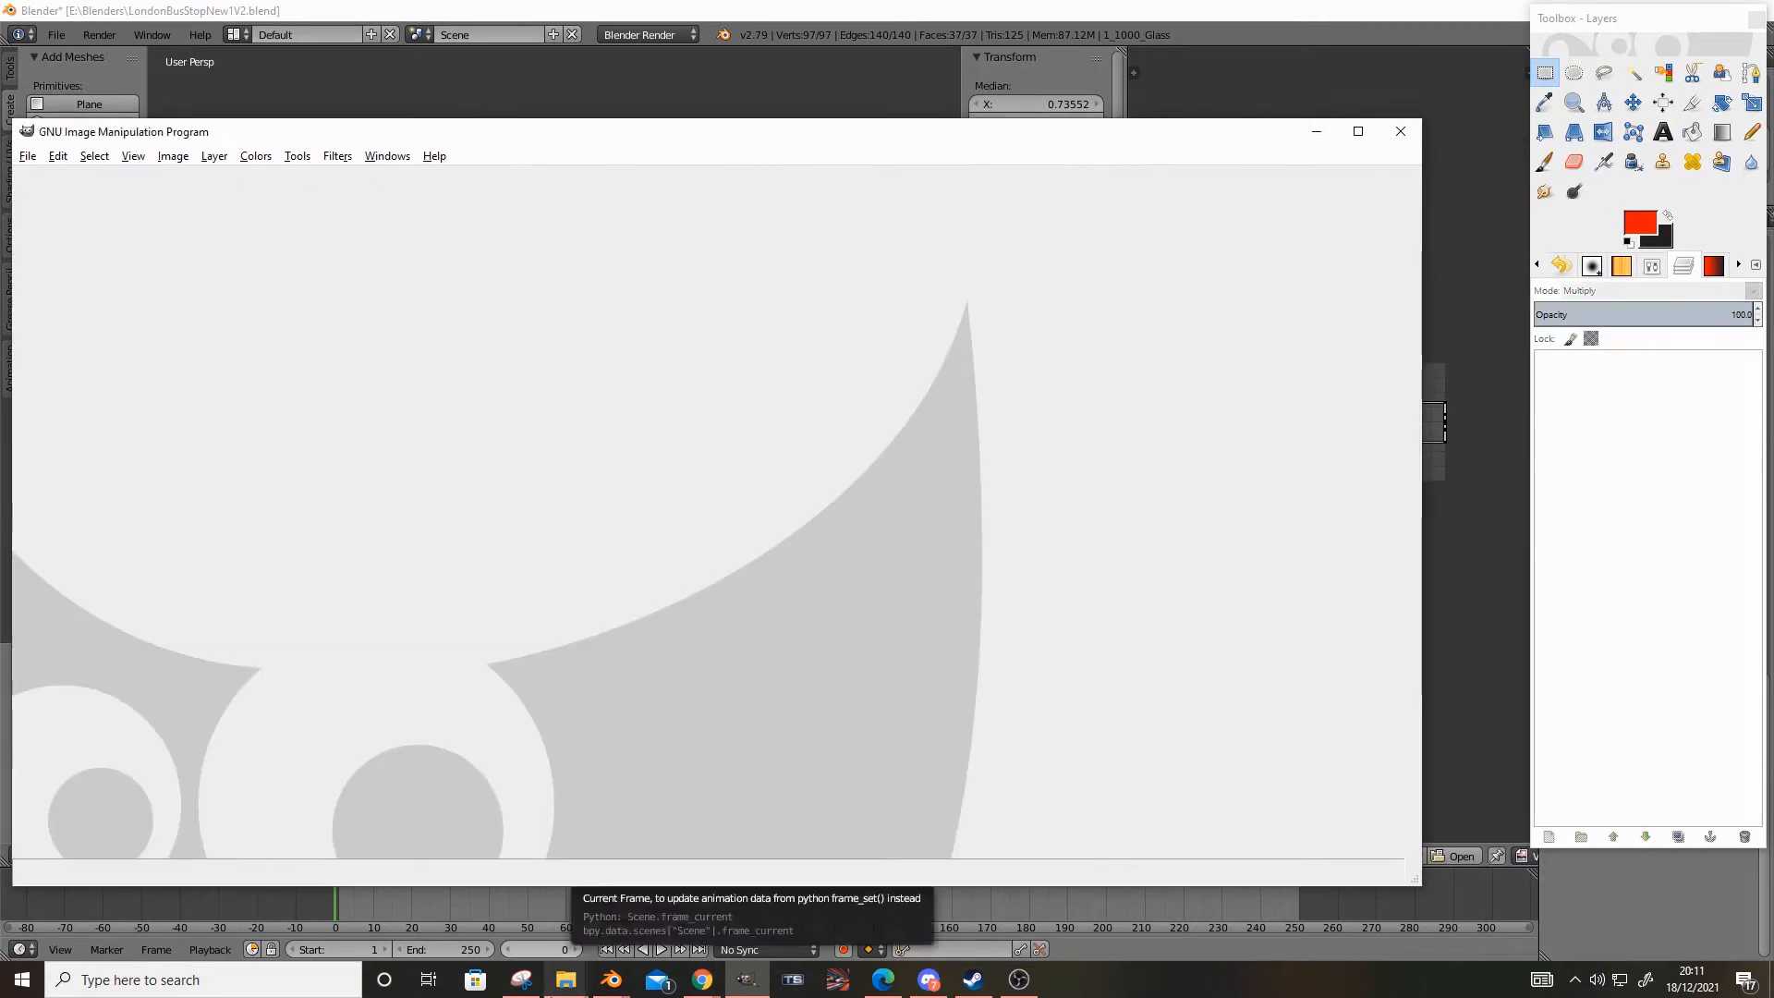
Switch to File Explorer and open the Textures folder of Shelter Old Green inside Bus Stop\London
{"action": "mouse_move", "coordinate": [565, 980]}
{"action": "left_click", "coordinate": [662, 916]}
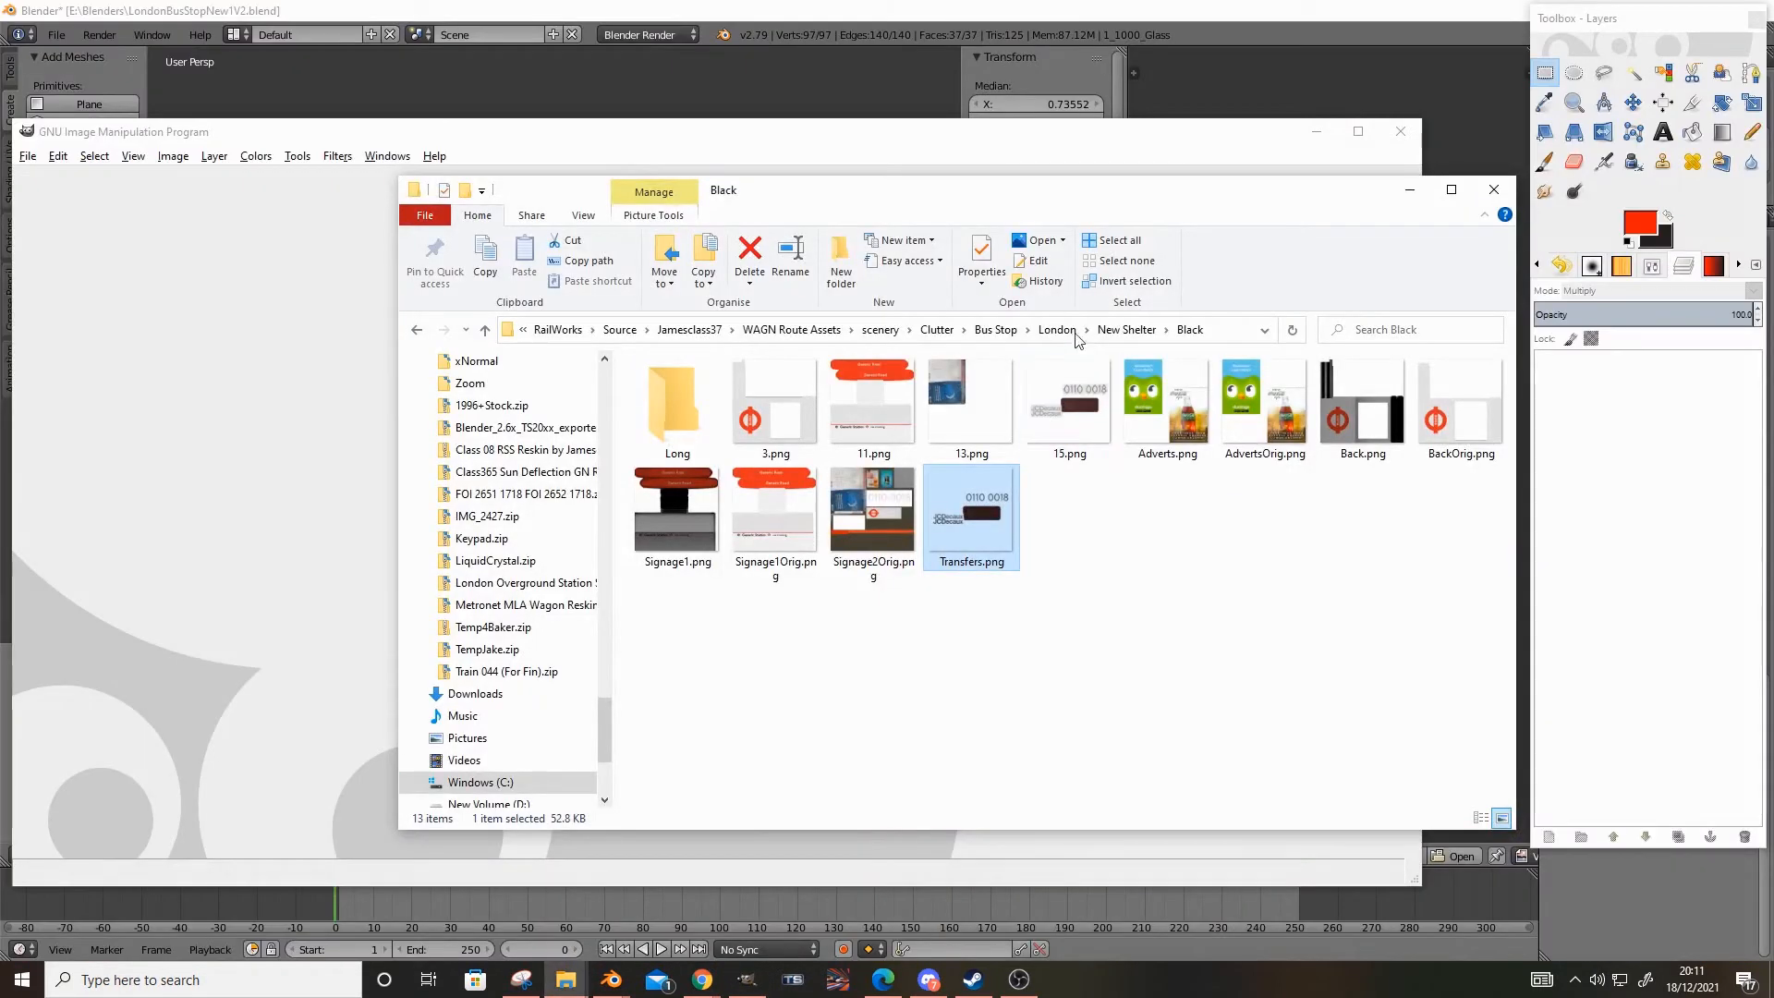
{"action": "left_click", "coordinate": [995, 330]}
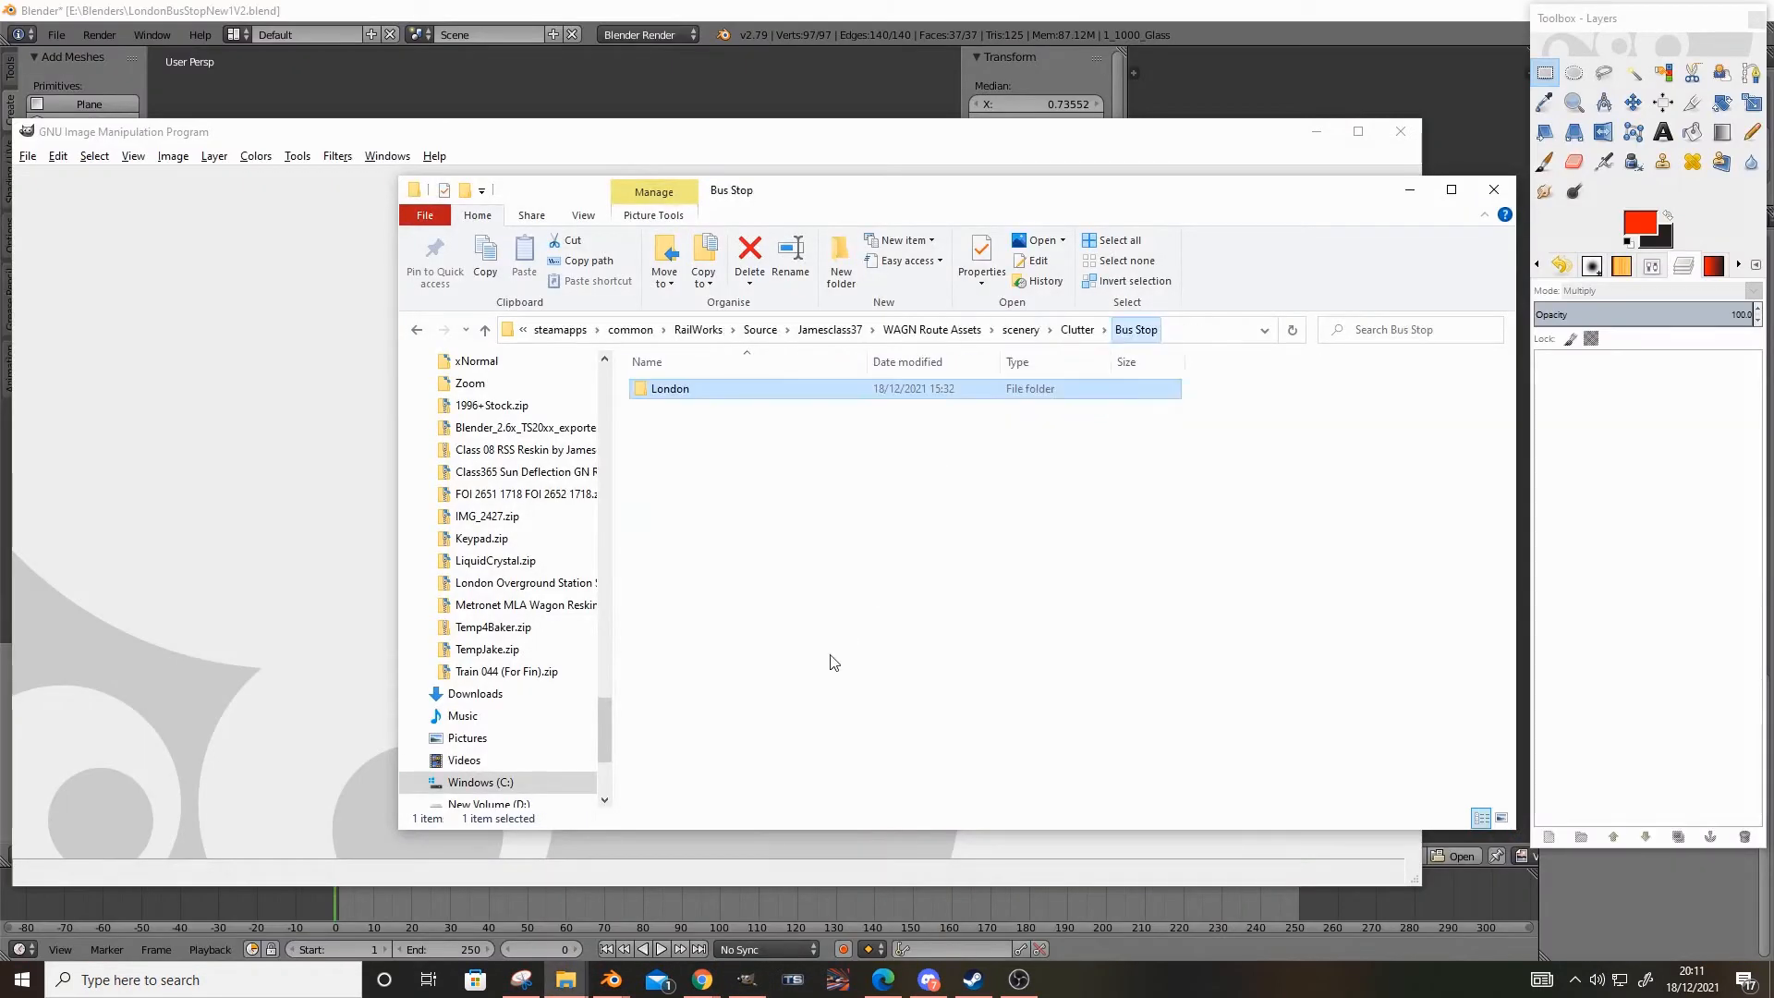
{"action": "double_click", "coordinate": [748, 395]}
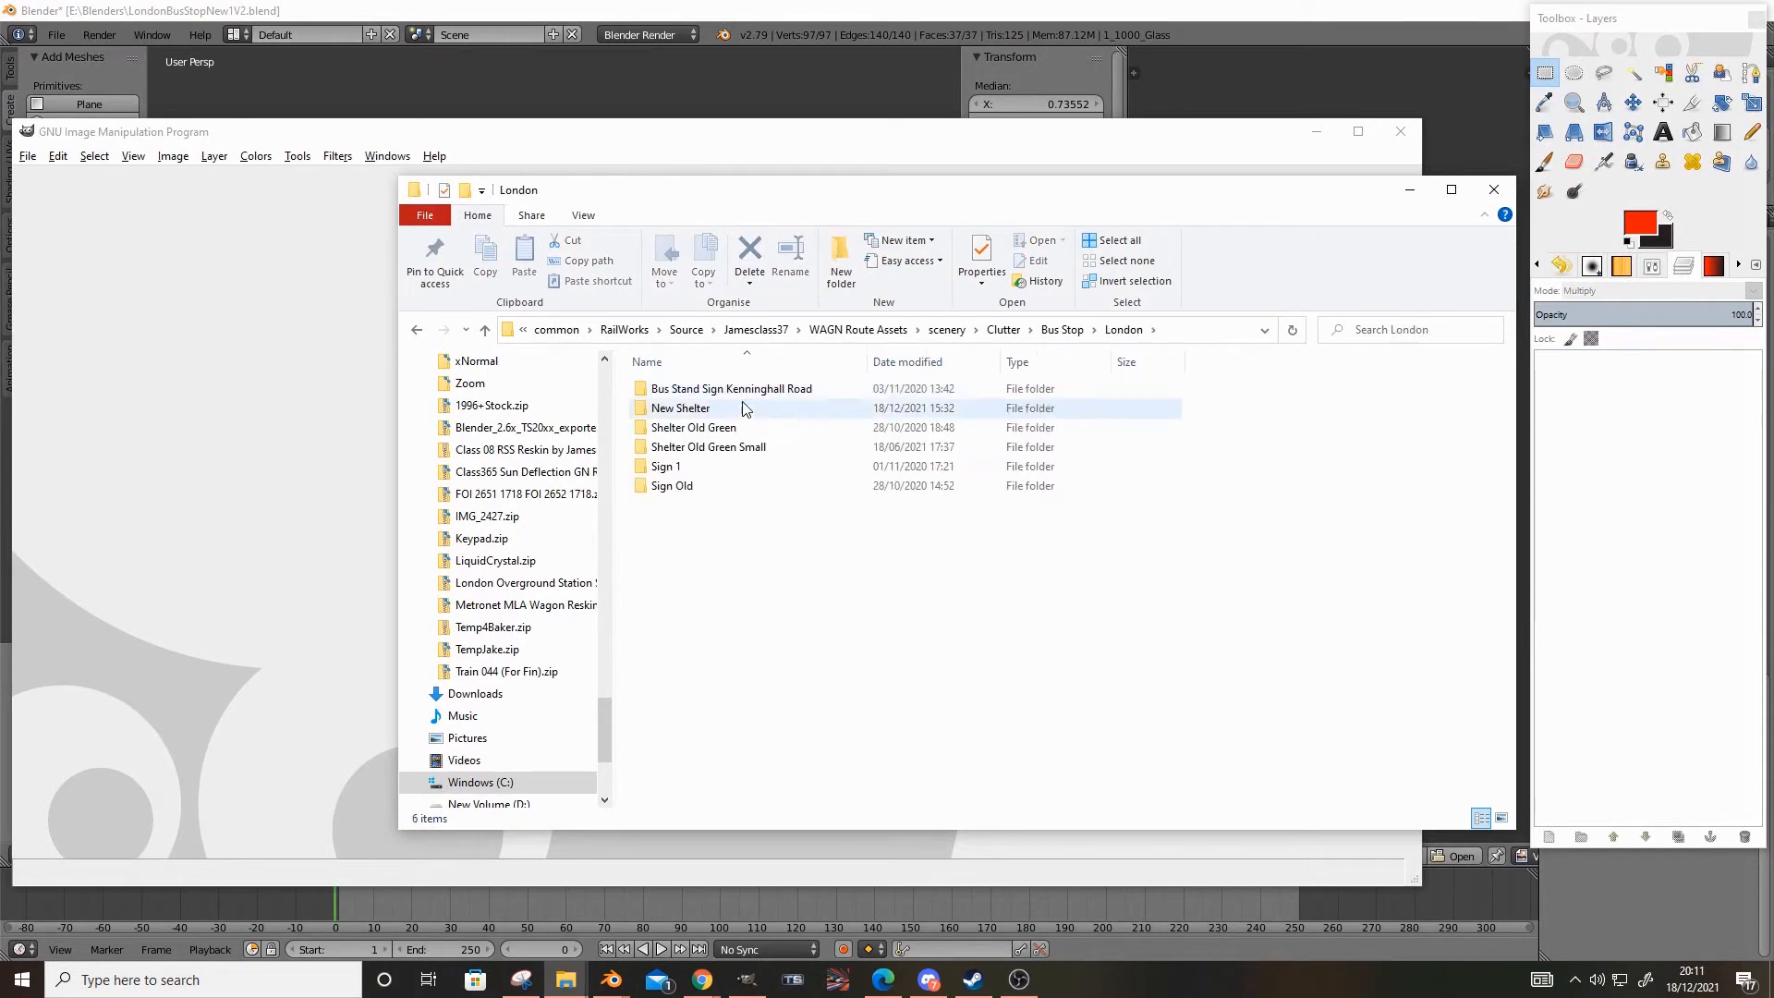
{"action": "double_click", "coordinate": [694, 427]}
{"action": "left_click", "coordinate": [691, 409]}
{"action": "double_click", "coordinate": [692, 410]}
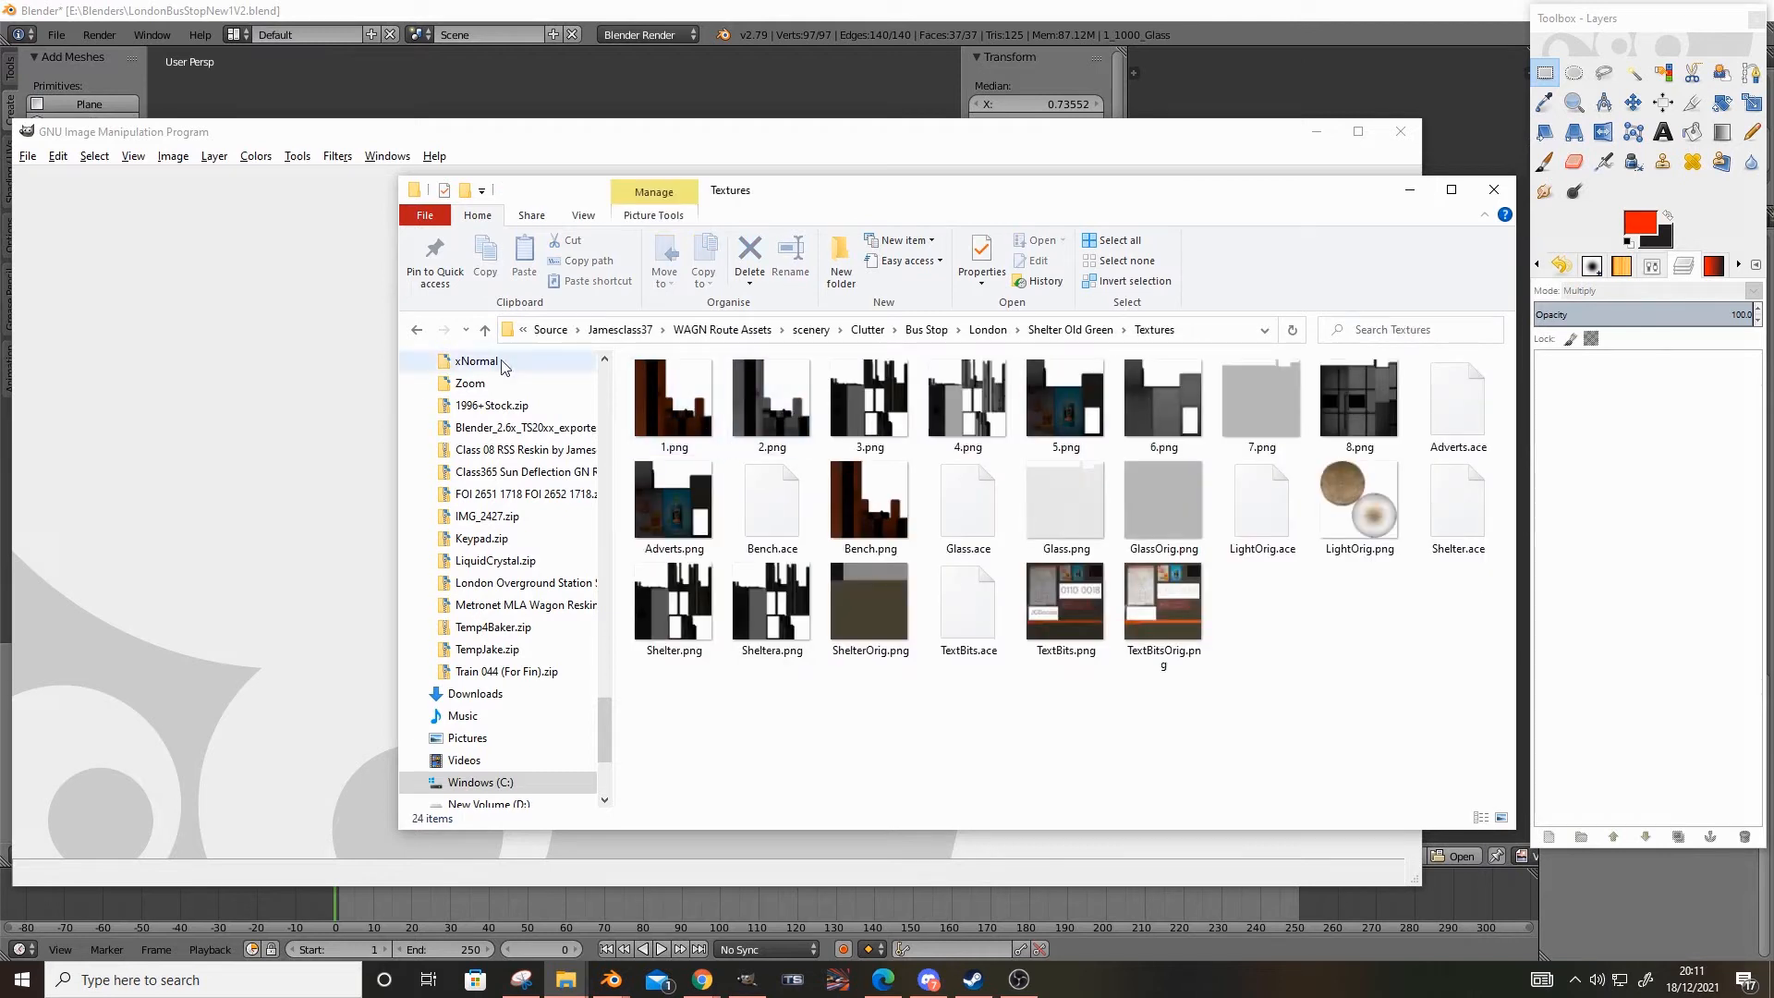
Switch to GIMP and create a new 64 × 64 px image
{"action": "left_click", "coordinate": [231, 278]}
{"action": "left_click", "coordinate": [24, 162]}
{"action": "left_click", "coordinate": [49, 178]}
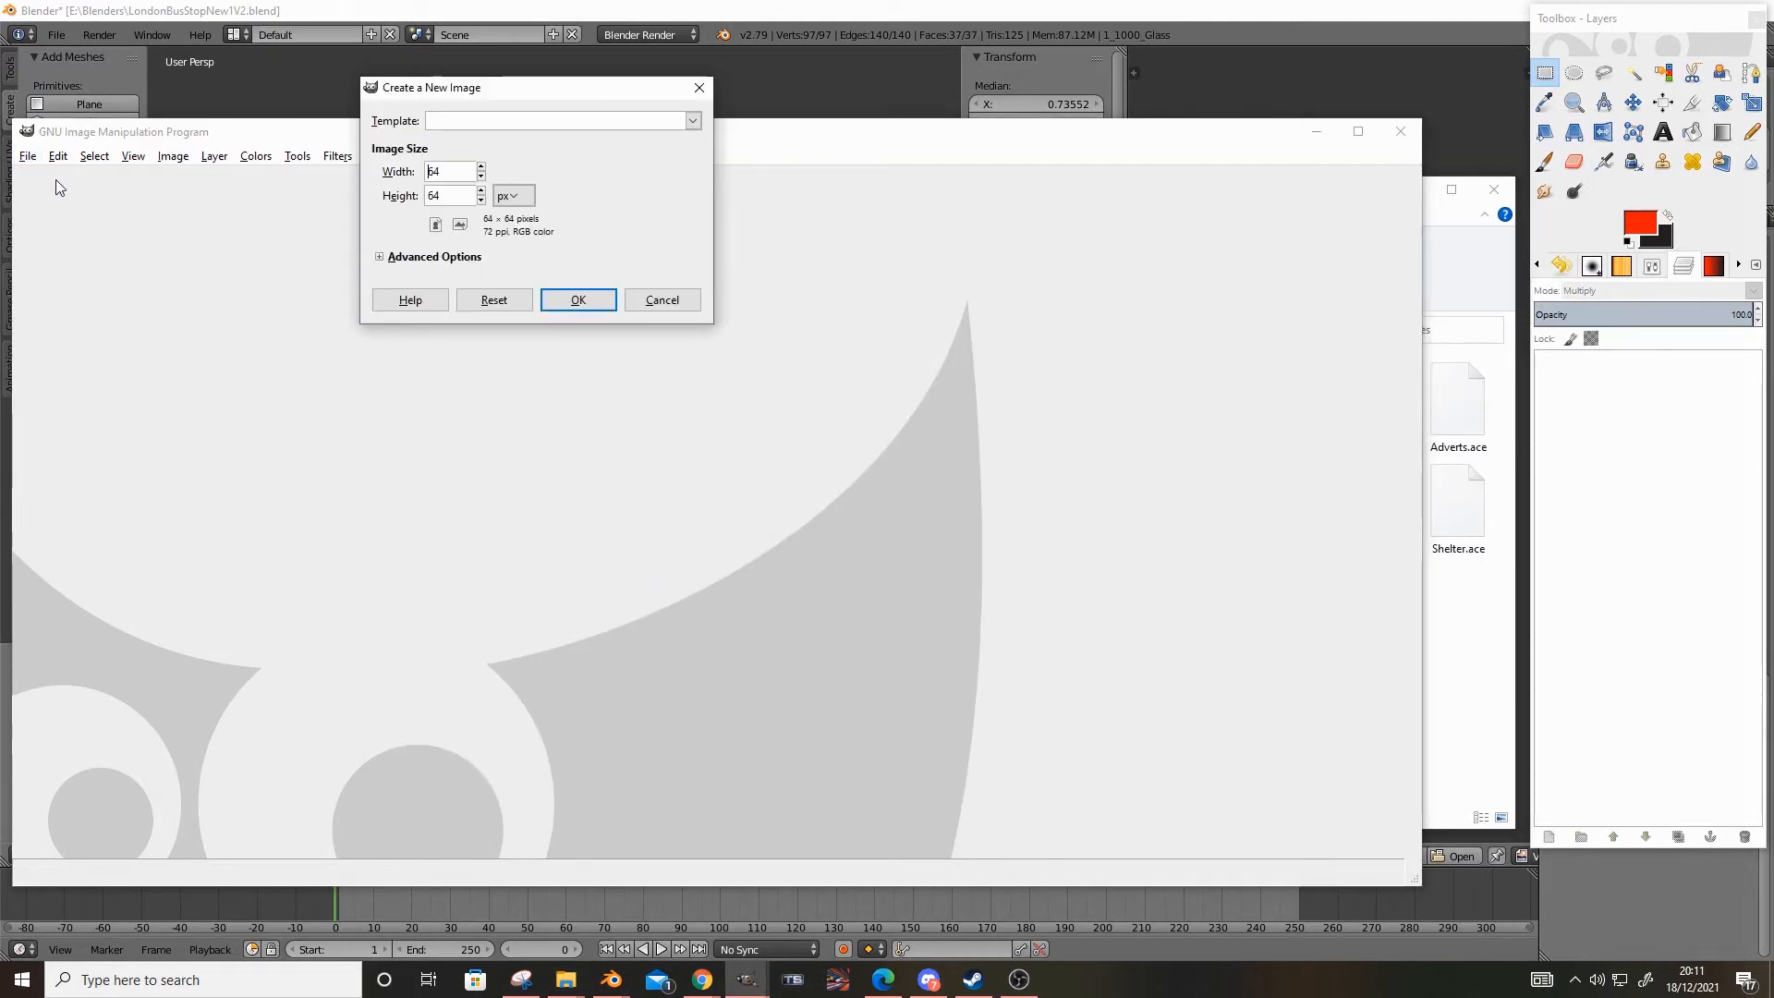
{"action": "left_click", "coordinate": [576, 301]}
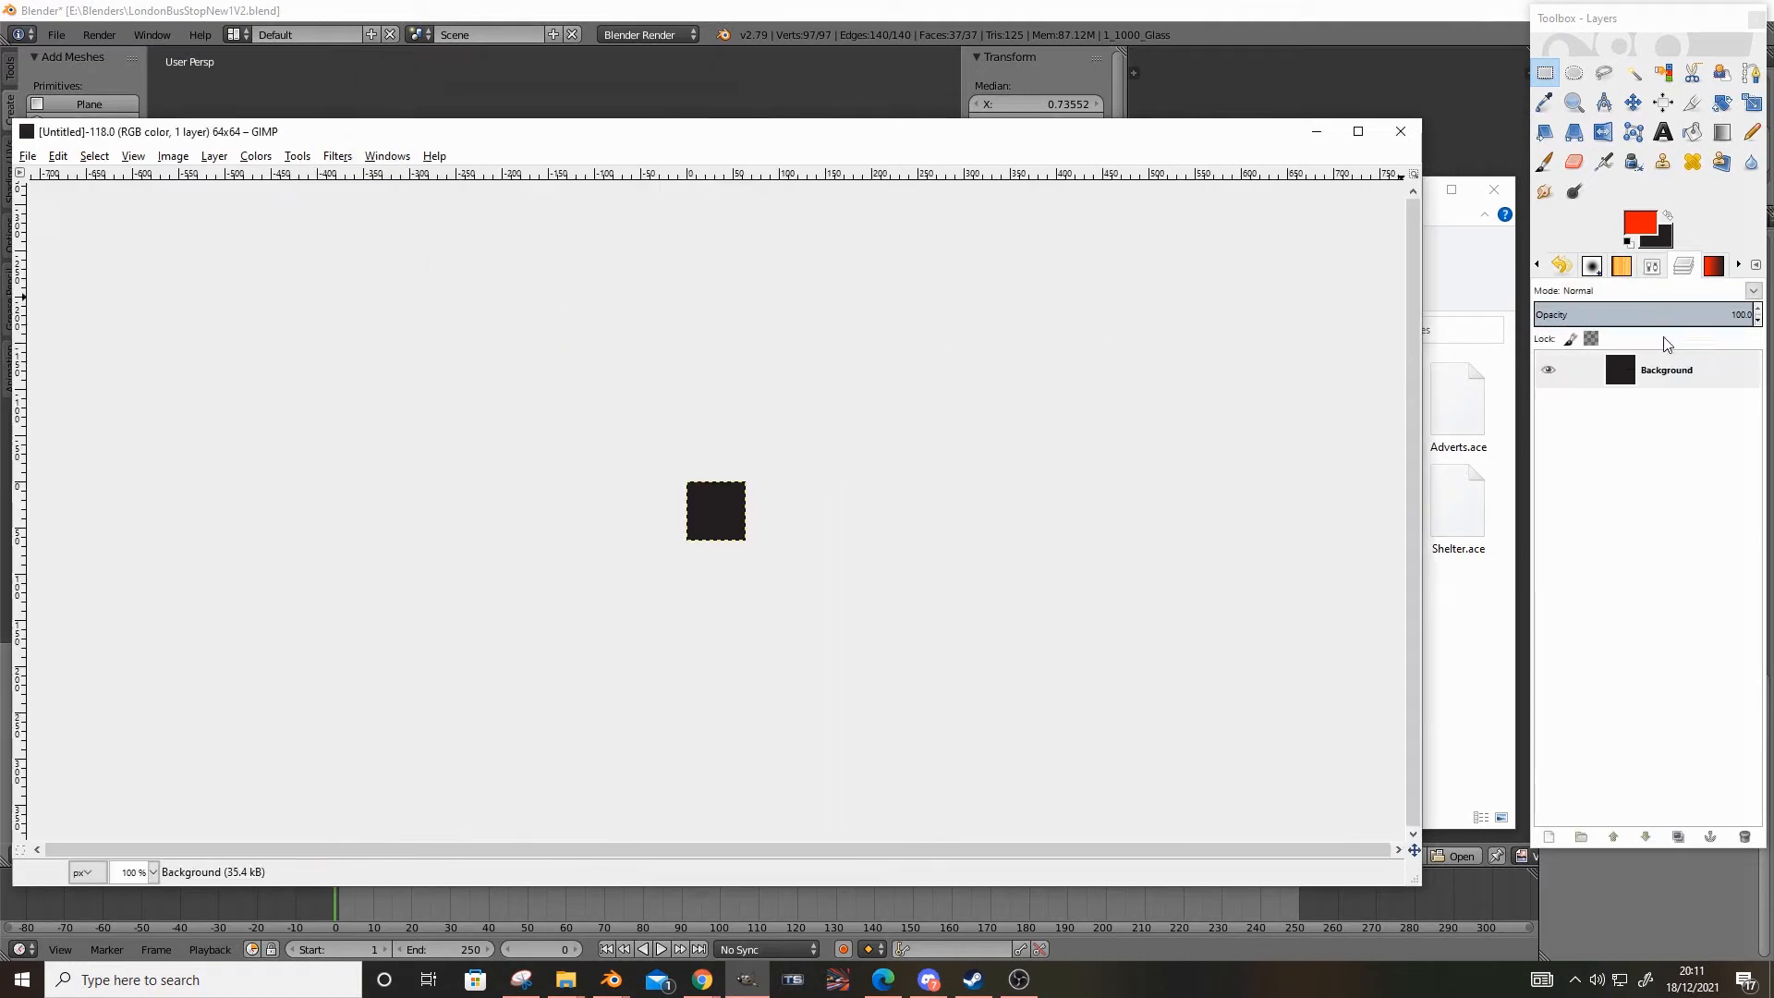
Delete the Background layer, bring in GlassOrig.png from the older shelter's textures, sample its grey as foreground colour, and delete that layer
{"action": "right_click", "coordinate": [1658, 369]}
{"action": "left_click", "coordinate": [1565, 532]}
{"action": "left_click", "coordinate": [1462, 636]}
{"action": "left_click_drag", "start_coordinate": [1175, 510], "coordinate": [389, 443]}
{"action": "left_click", "coordinate": [1544, 103]}
{"action": "left_click", "coordinate": [715, 506]}
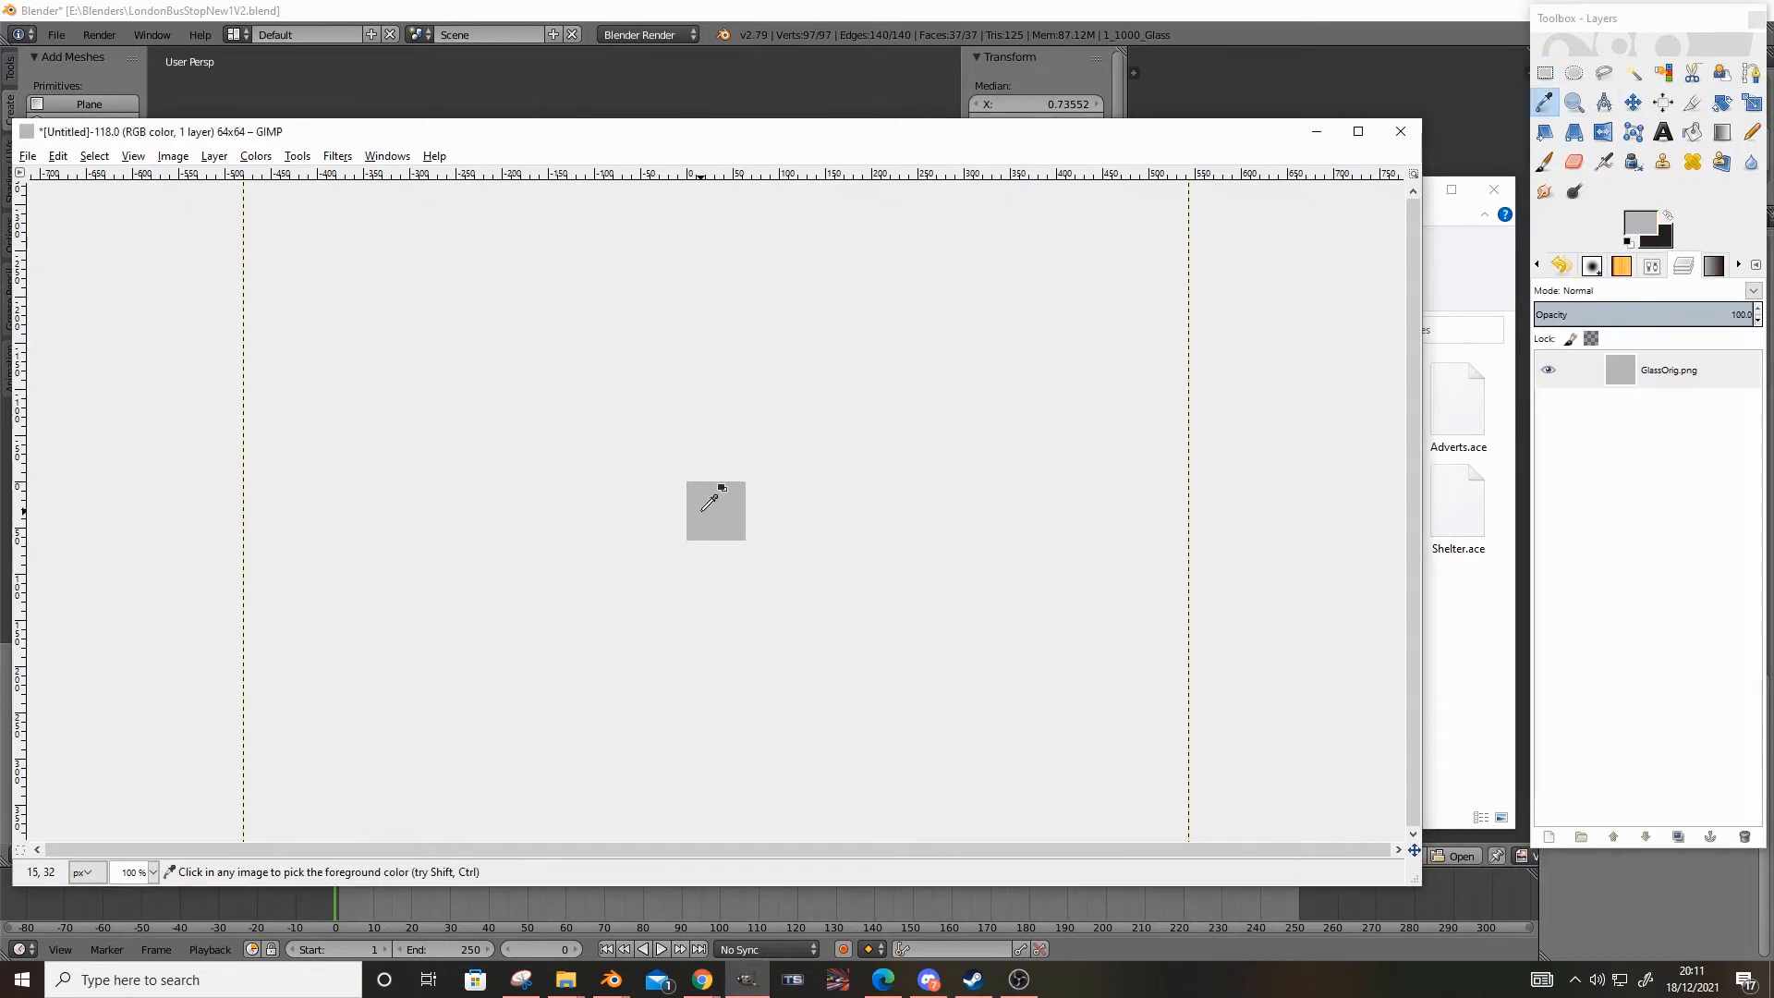
{"action": "right_click", "coordinate": [1652, 360]}
{"action": "left_click", "coordinate": [1574, 514]}
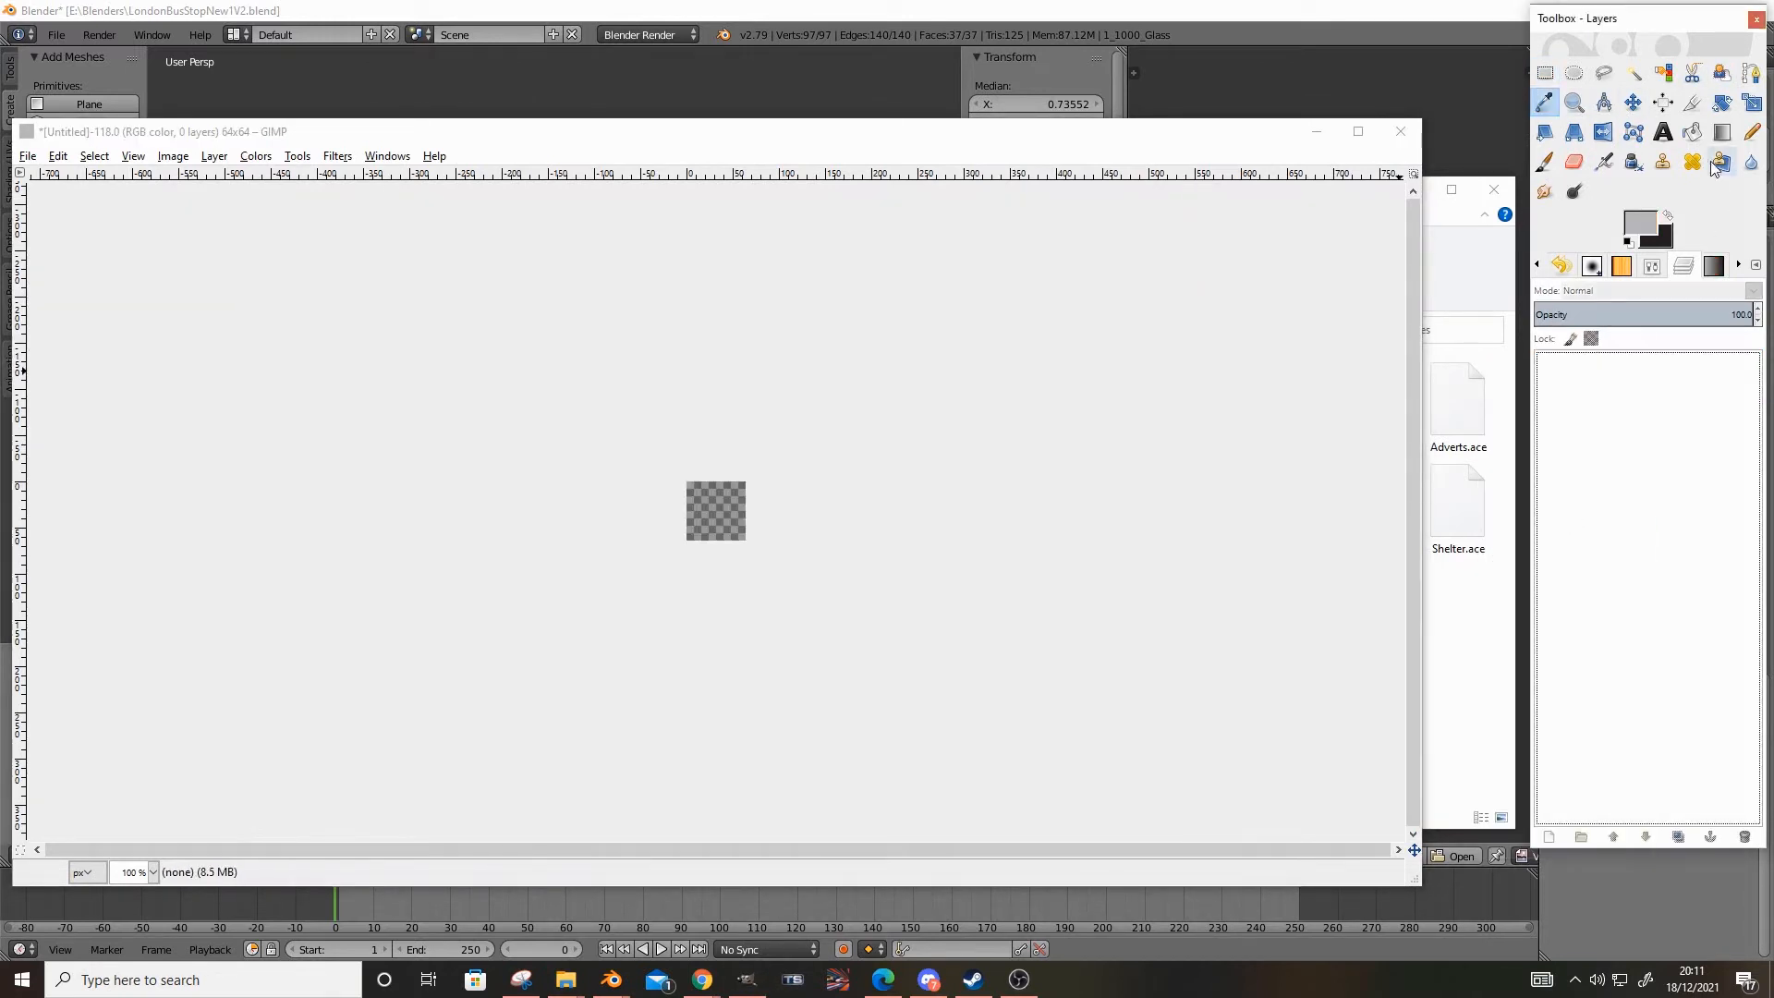
Add a transparent 64 × 64 px layer and bucket-fill it with the sampled grey
{"action": "left_click", "coordinate": [1692, 132]}
{"action": "left_click", "coordinate": [800, 580]}
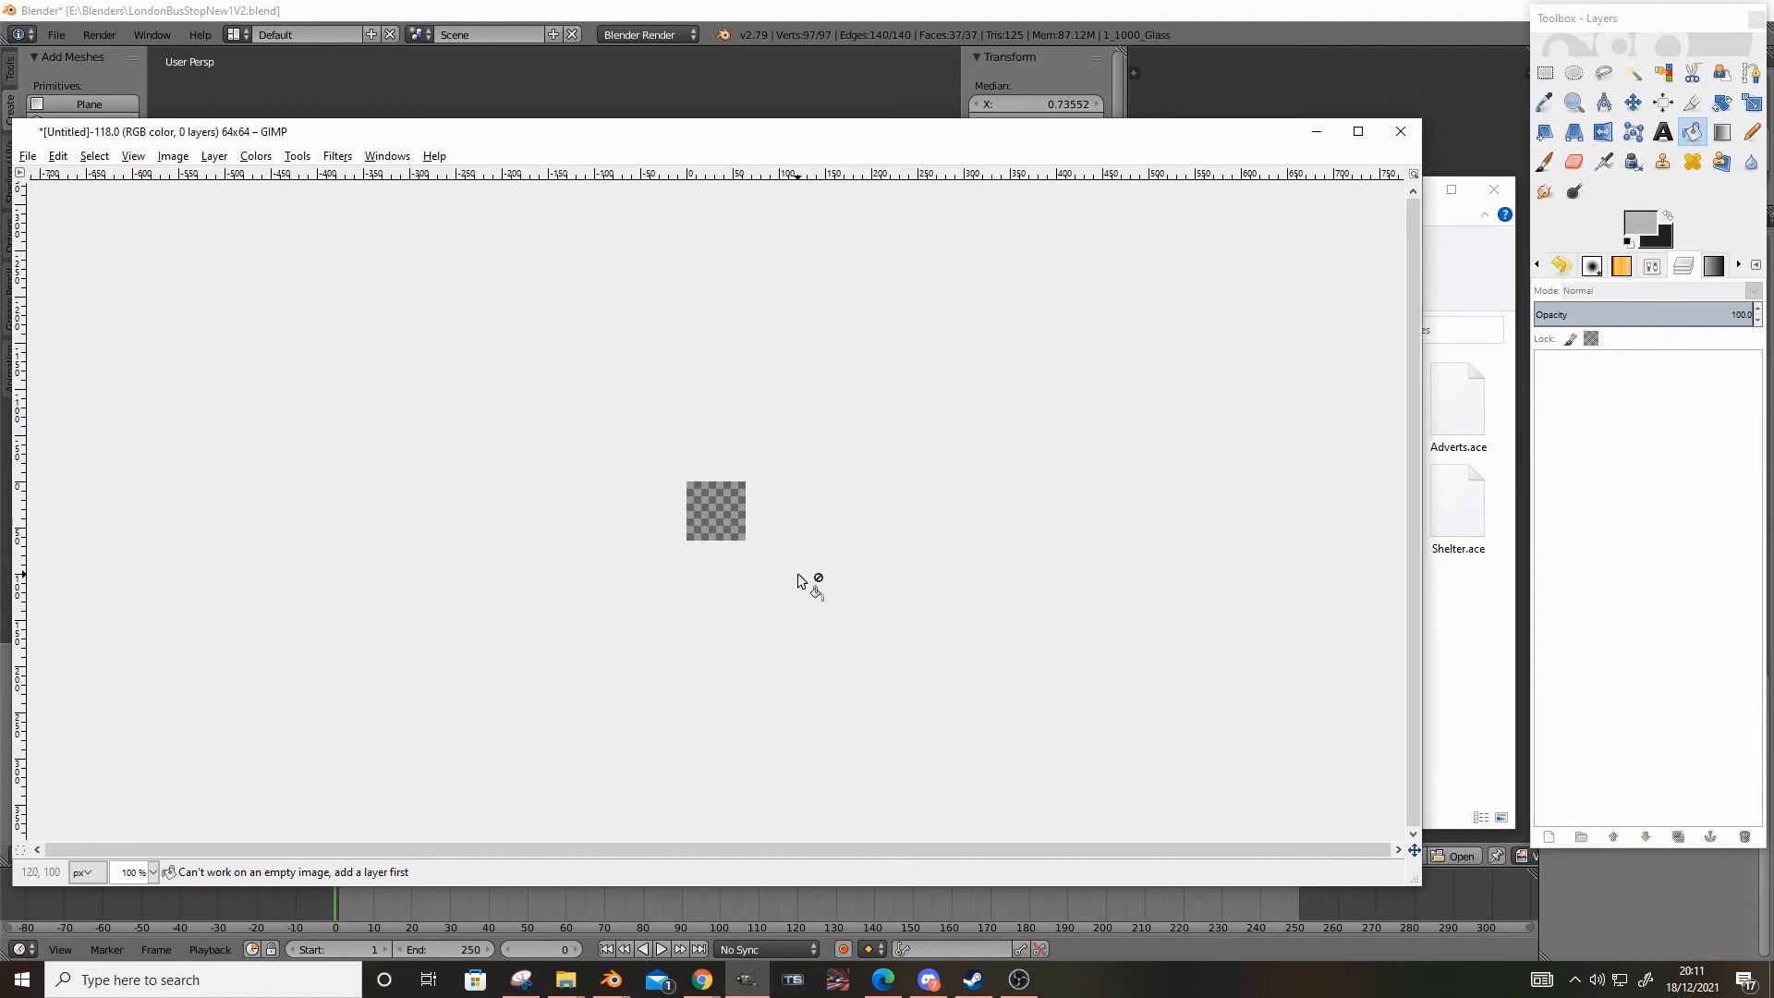
{"action": "right_click", "coordinate": [1538, 448]}
{"action": "left_click", "coordinate": [1566, 478]}
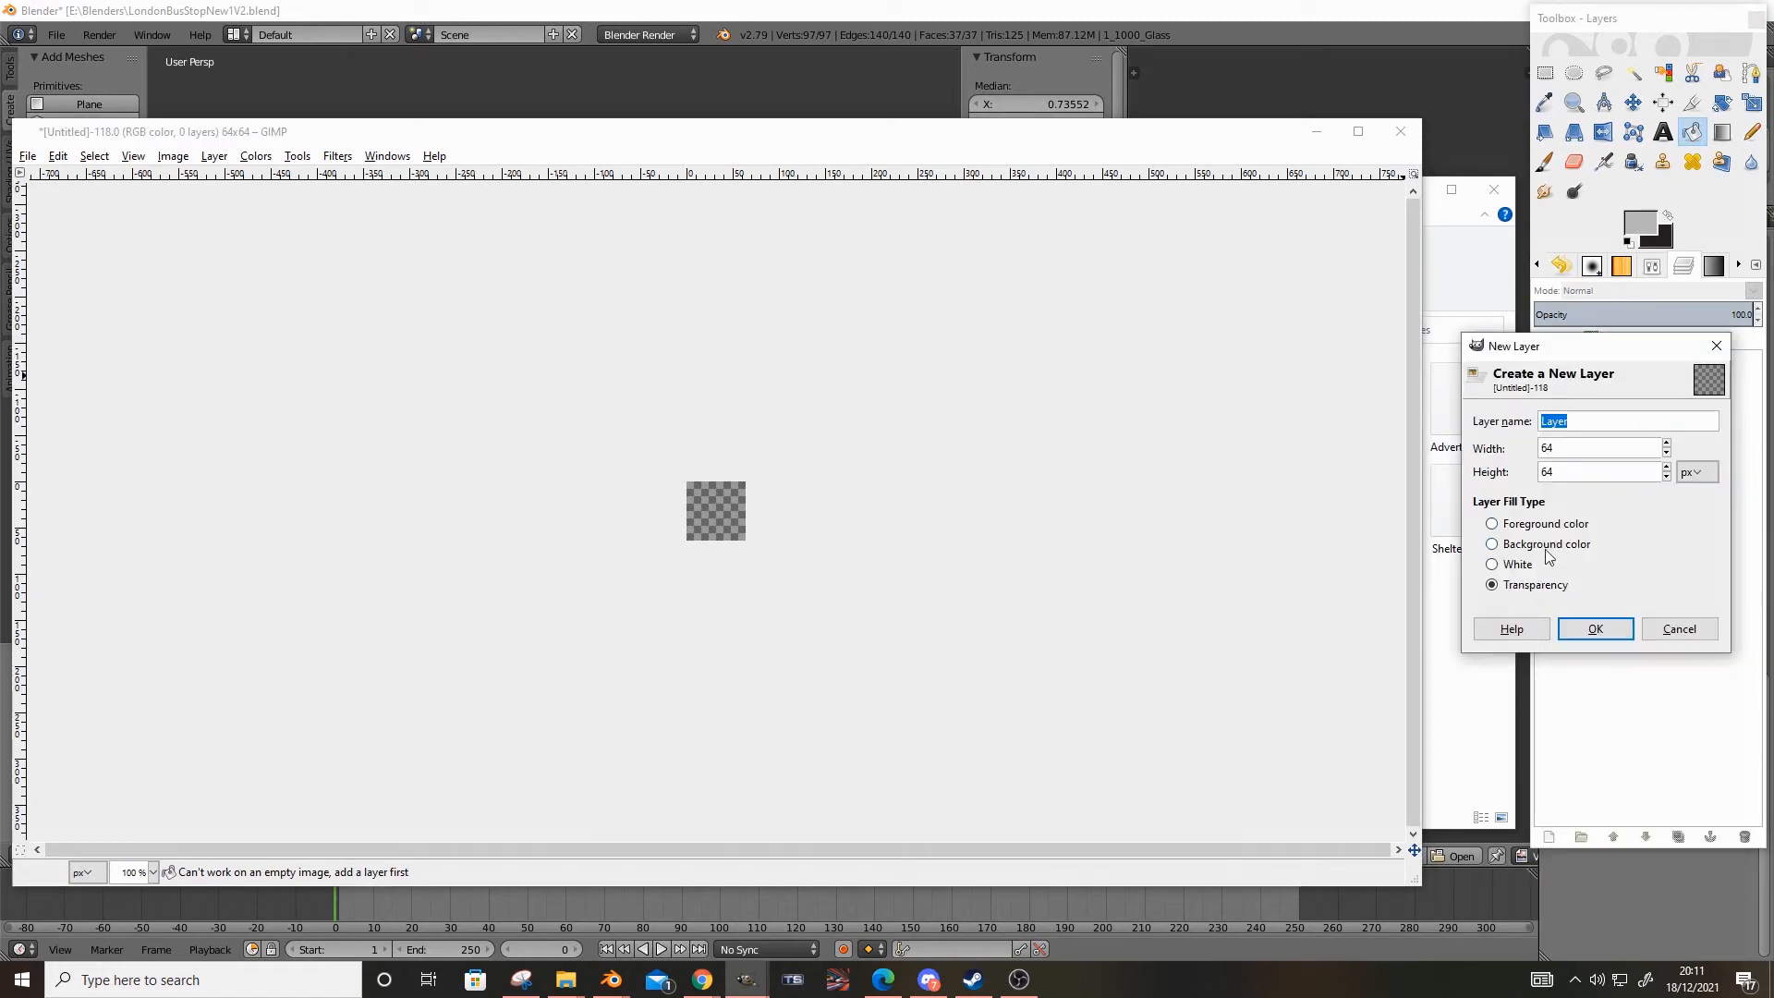
{"action": "left_click", "coordinate": [1591, 627]}
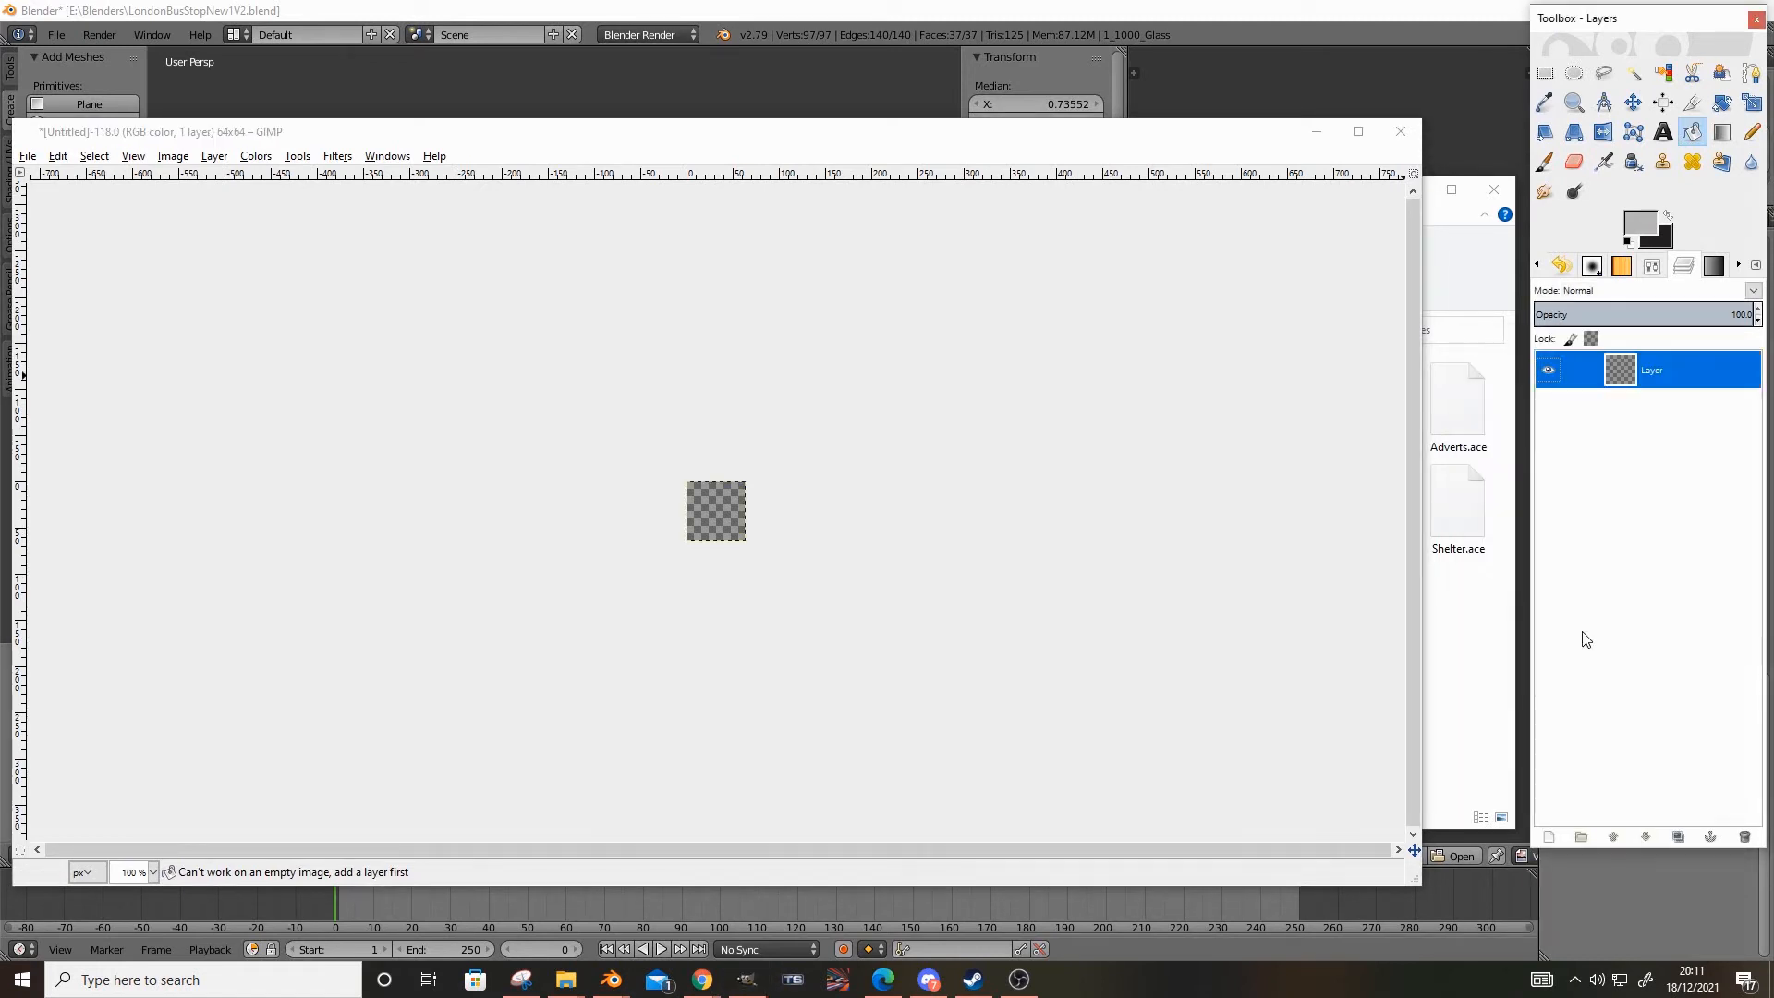
{"action": "left_click", "coordinate": [707, 521]}
Try filling the layer with bright red instead of the sampled grey, and undo the fill
{"action": "left_click", "coordinate": [1640, 223]}
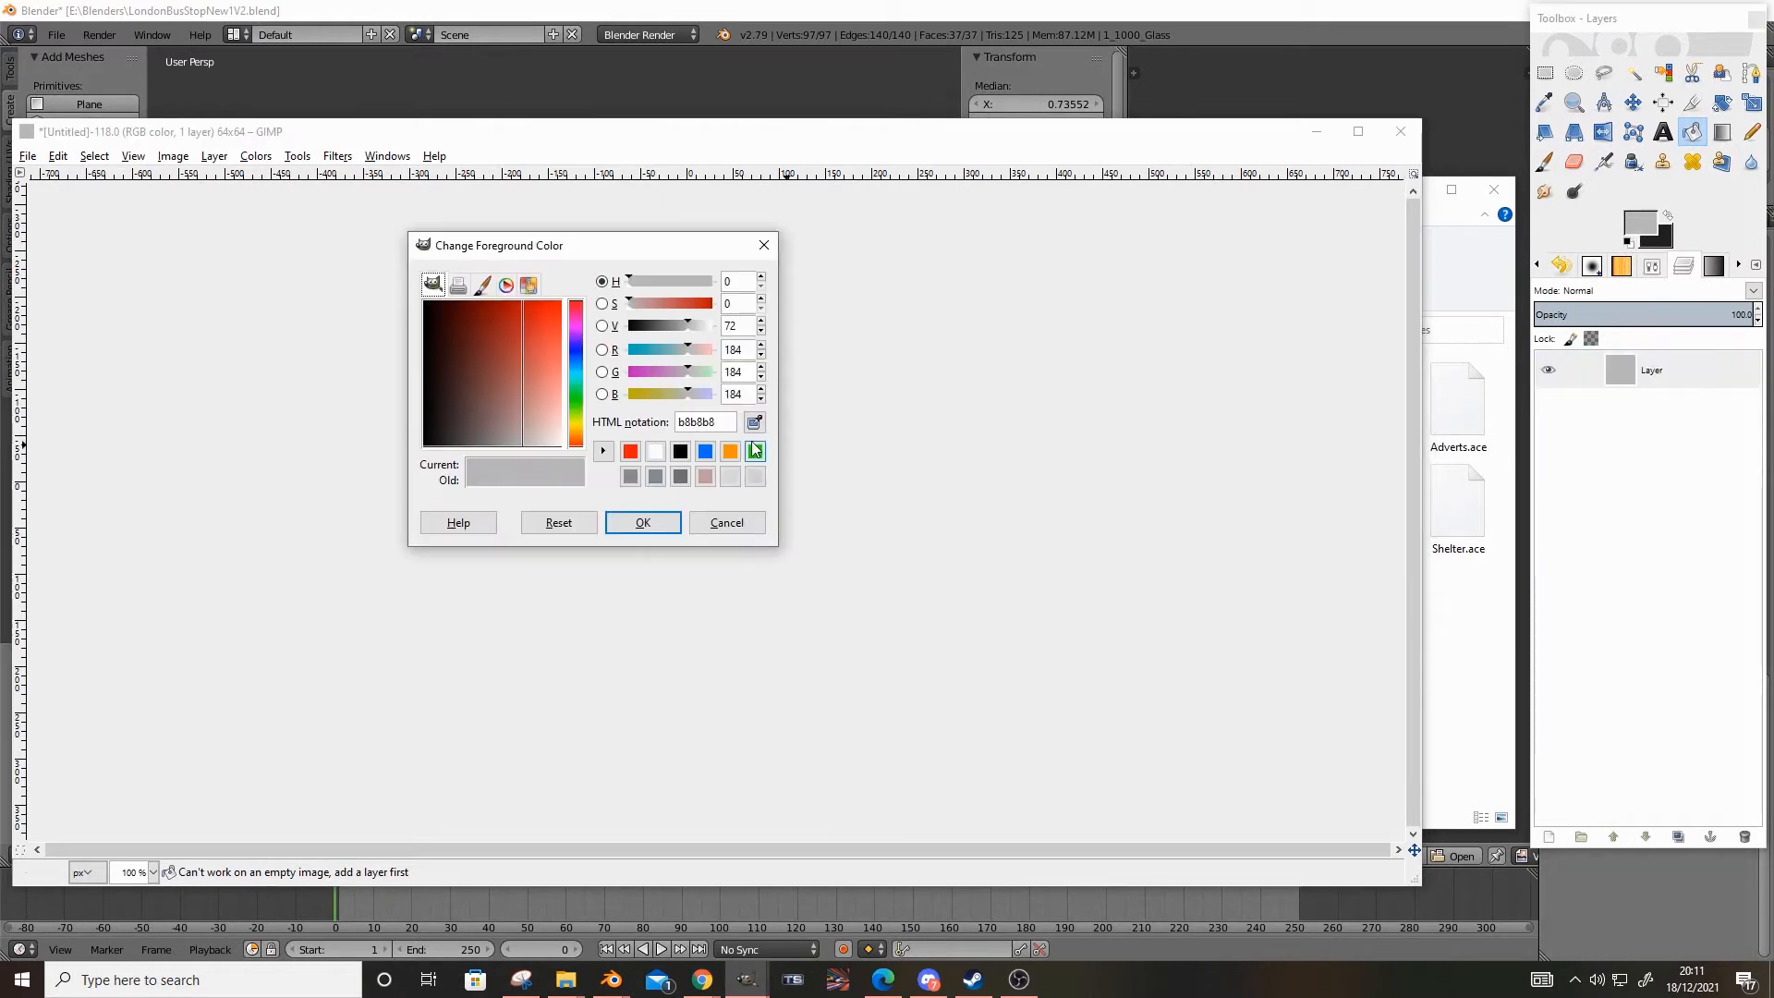
{"action": "left_click", "coordinate": [727, 522]}
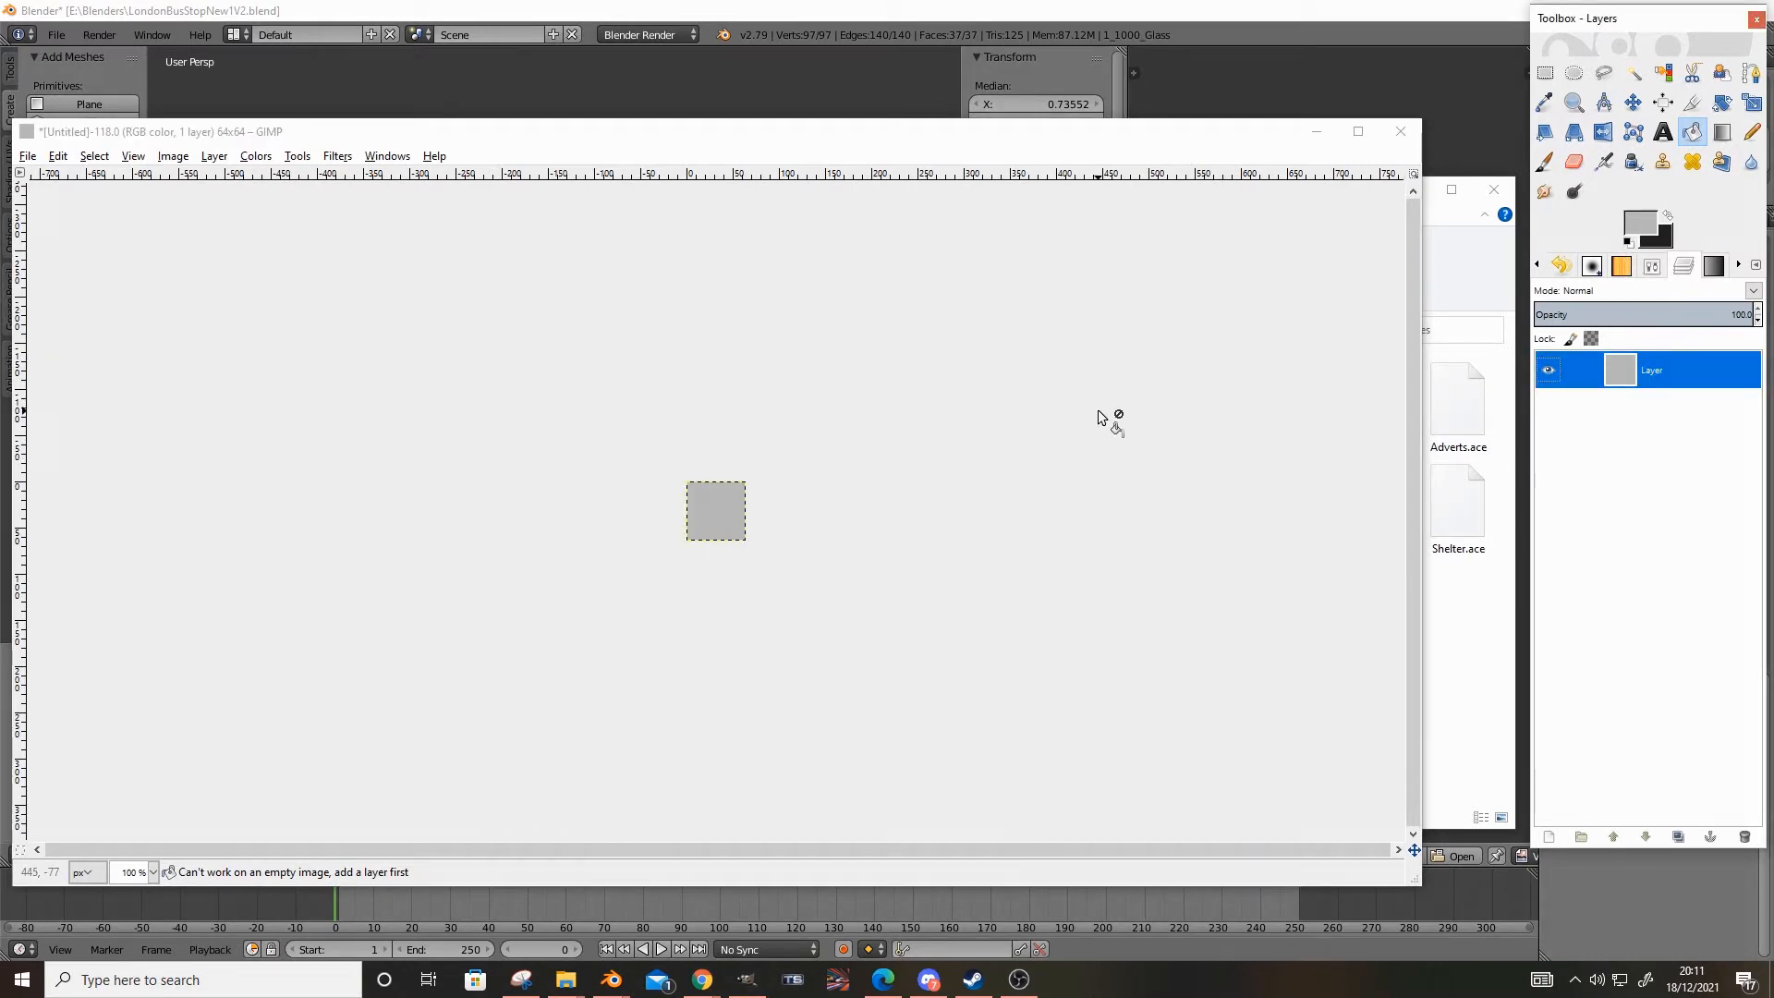
{"action": "left_click", "coordinate": [1653, 220]}
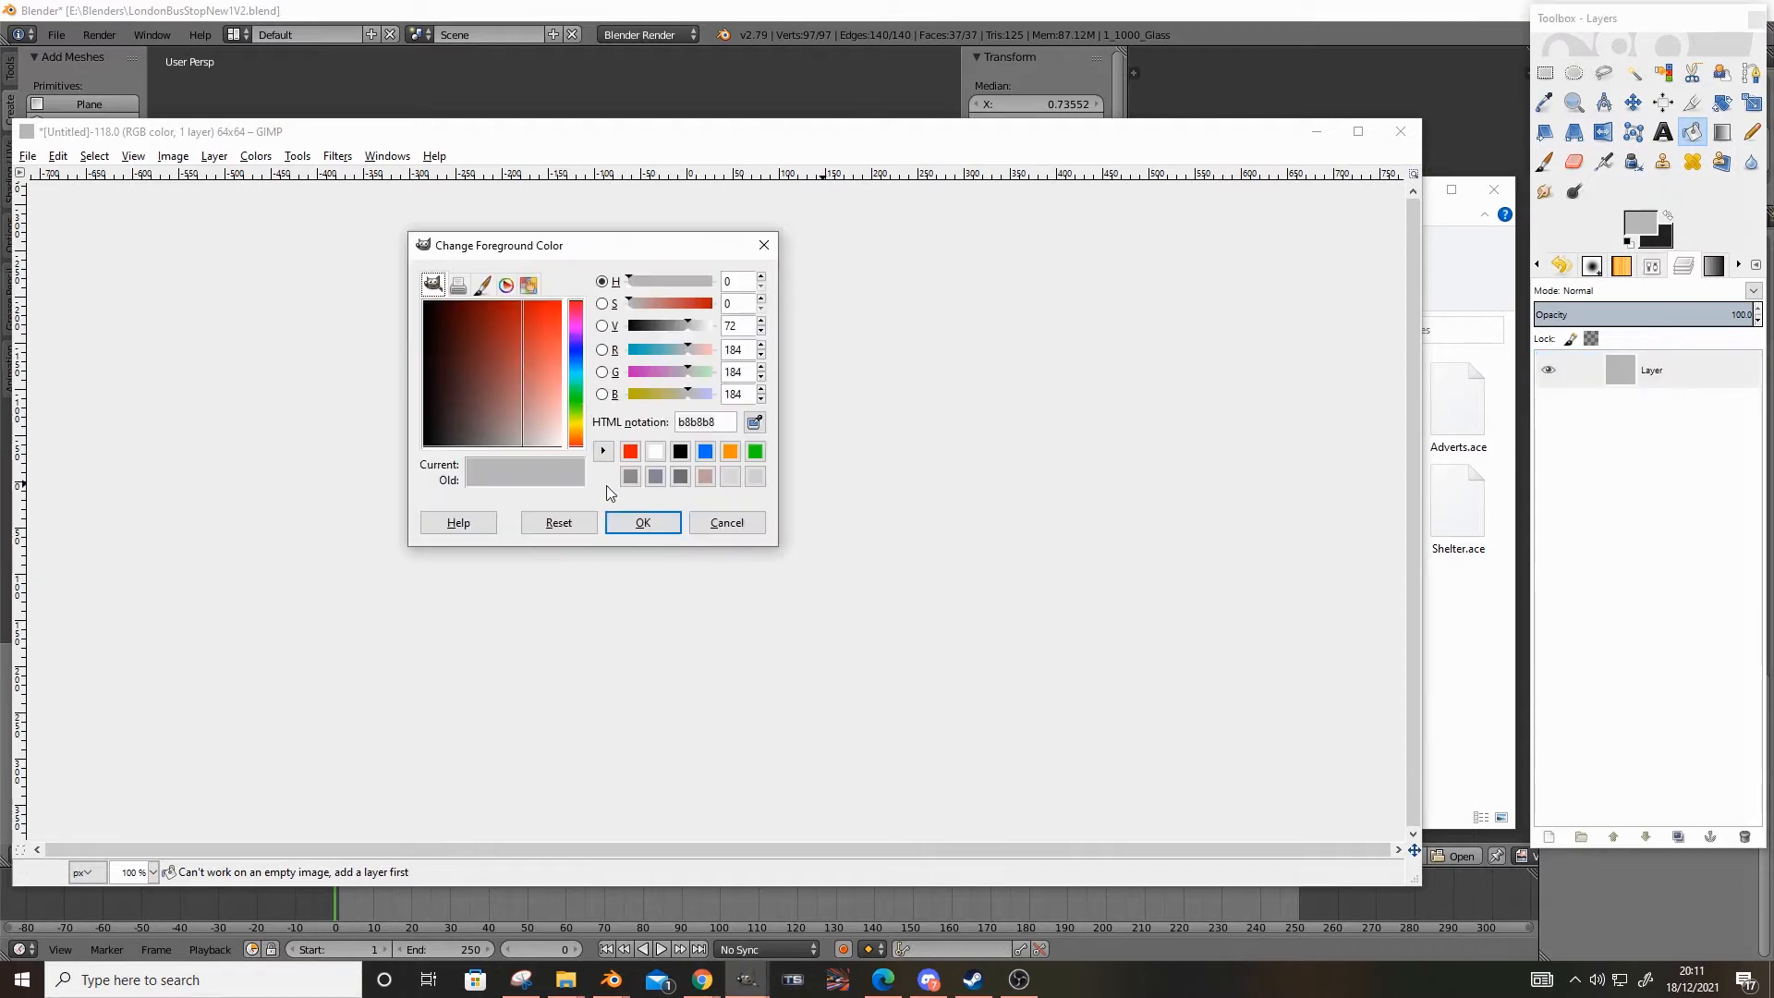
{"action": "left_click_drag", "start_coordinate": [566, 369], "coordinate": [573, 239]}
{"action": "left_click", "coordinate": [671, 529]}
{"action": "left_click", "coordinate": [702, 515]}
{"action": "scroll", "coordinate": [725, 594], "scroll_direction": "up", "scroll_amount": 3, "text": "ctrl"}
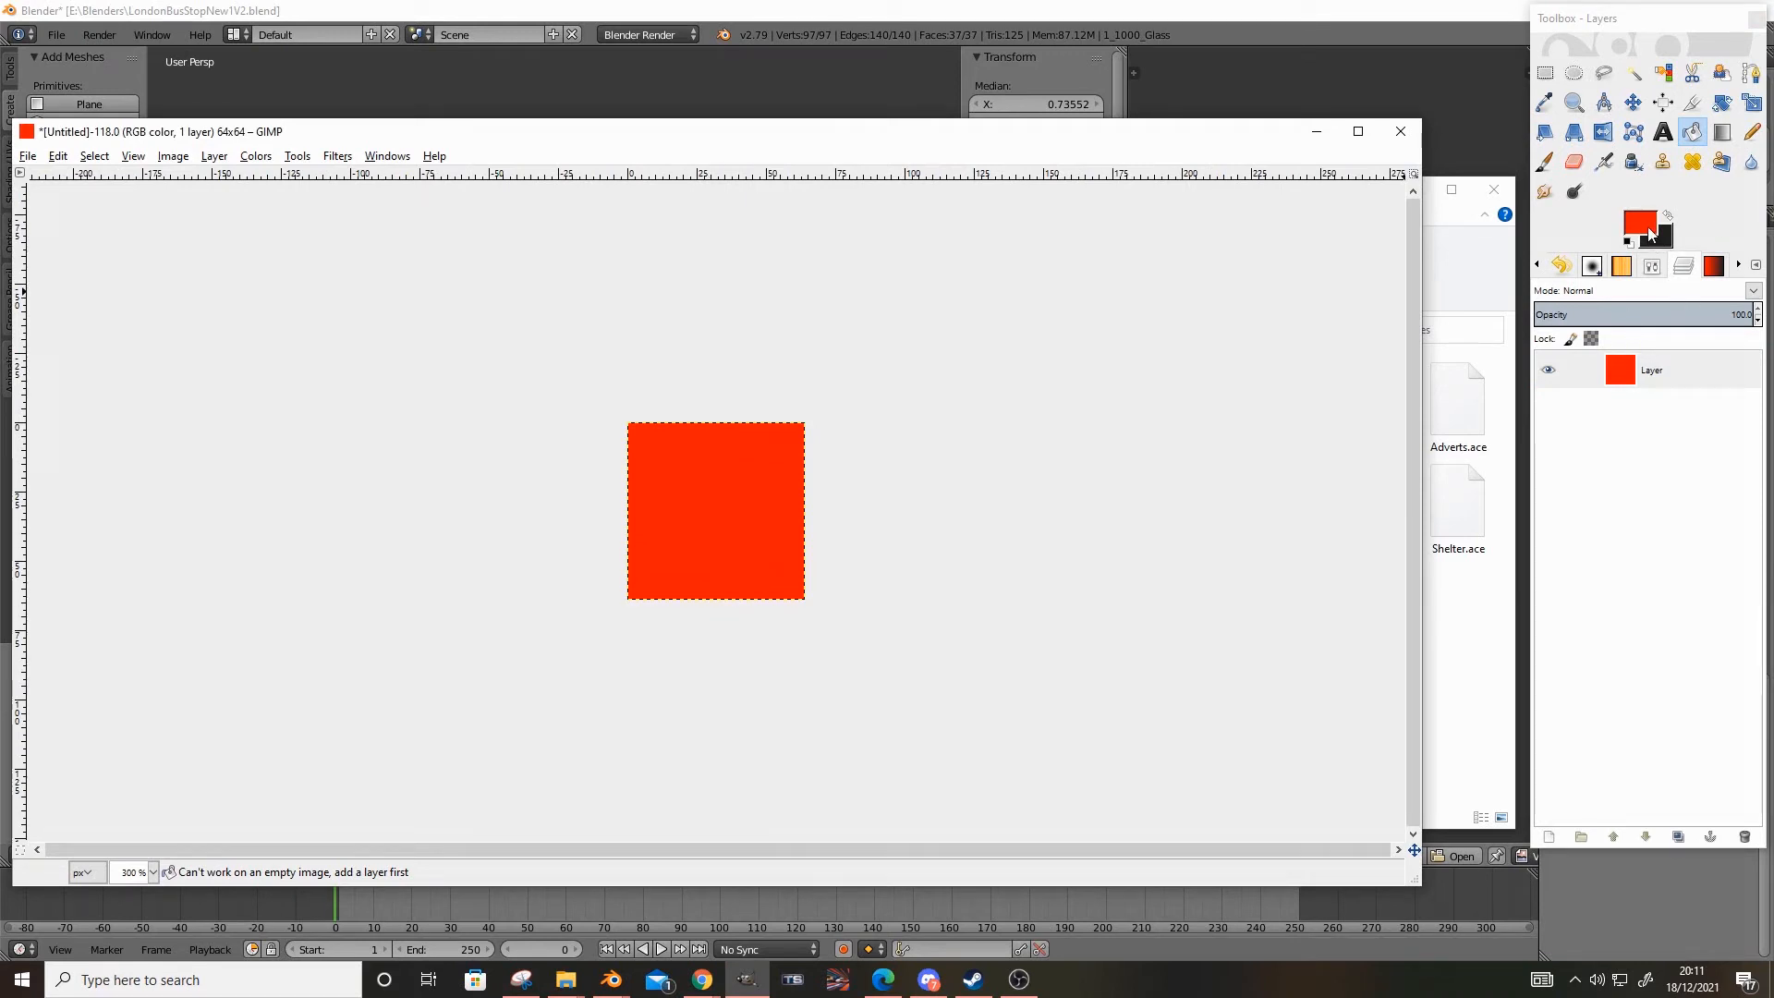
{"action": "key", "text": "ctrl+z"}
{"action": "scroll", "coordinate": [790, 476], "scroll_direction": "down", "scroll_amount": 2, "text": "ctrl"}
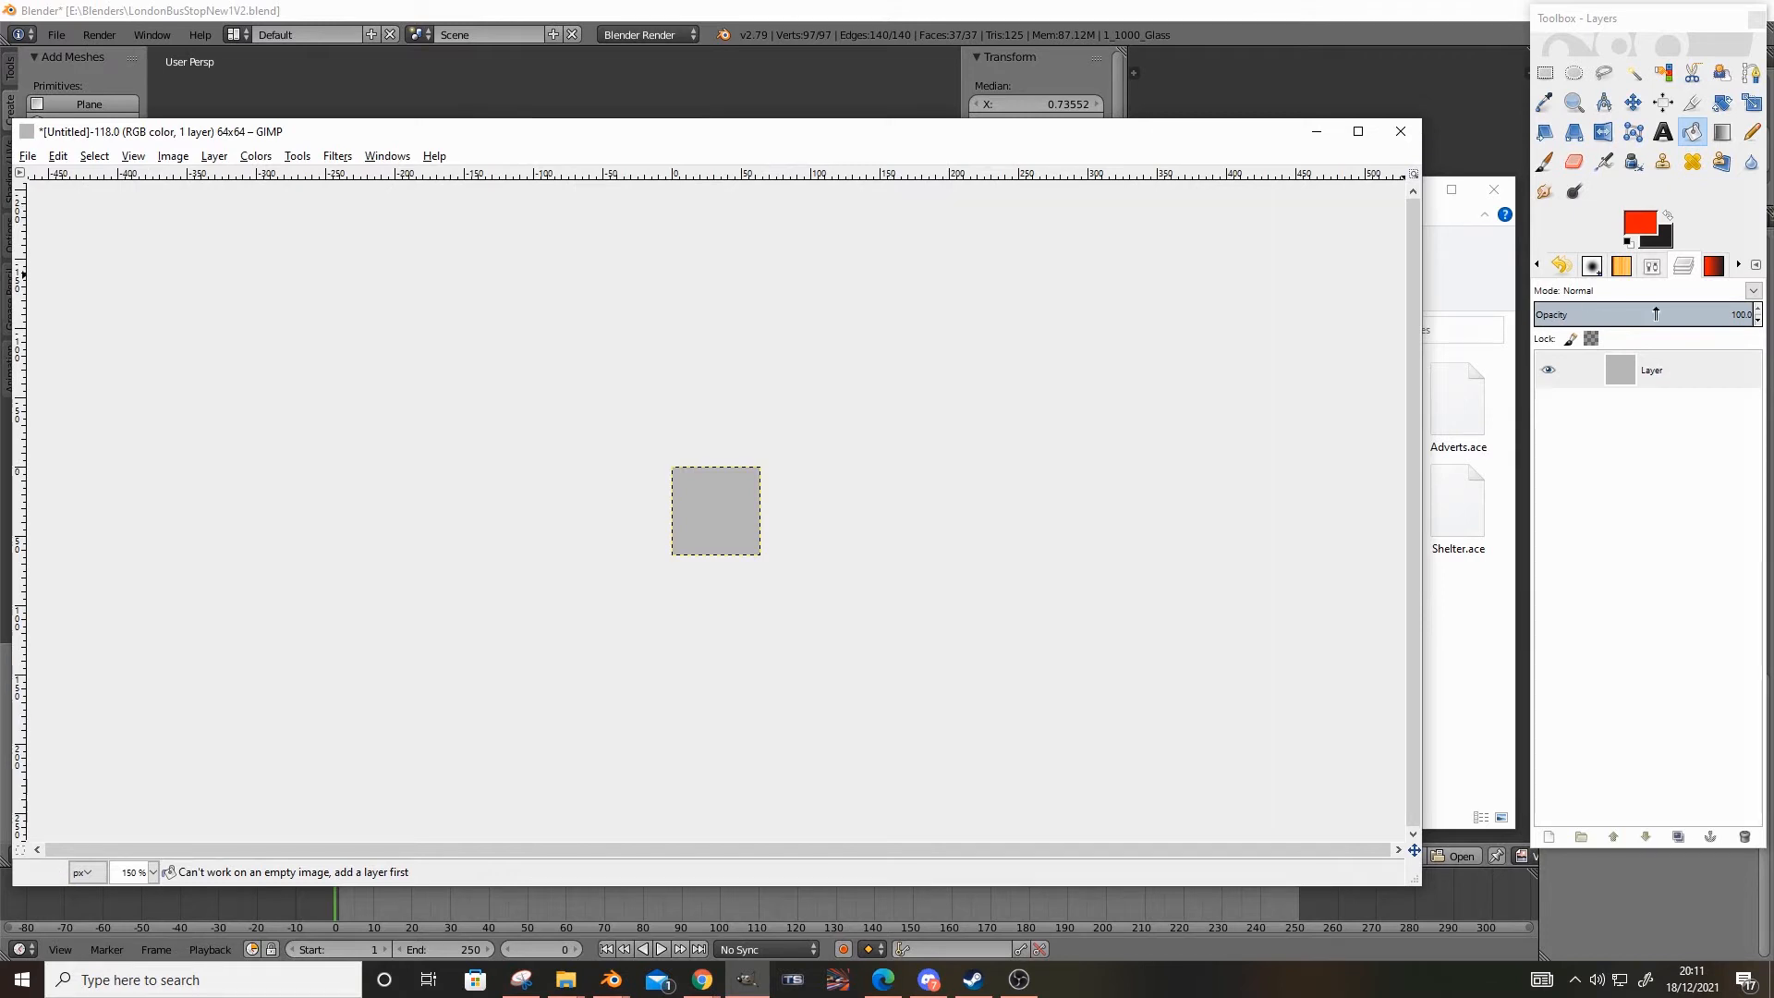
Open the older shelter's Glass.png to check its transparency, and close it again
{"action": "left_click", "coordinate": [1743, 314]}
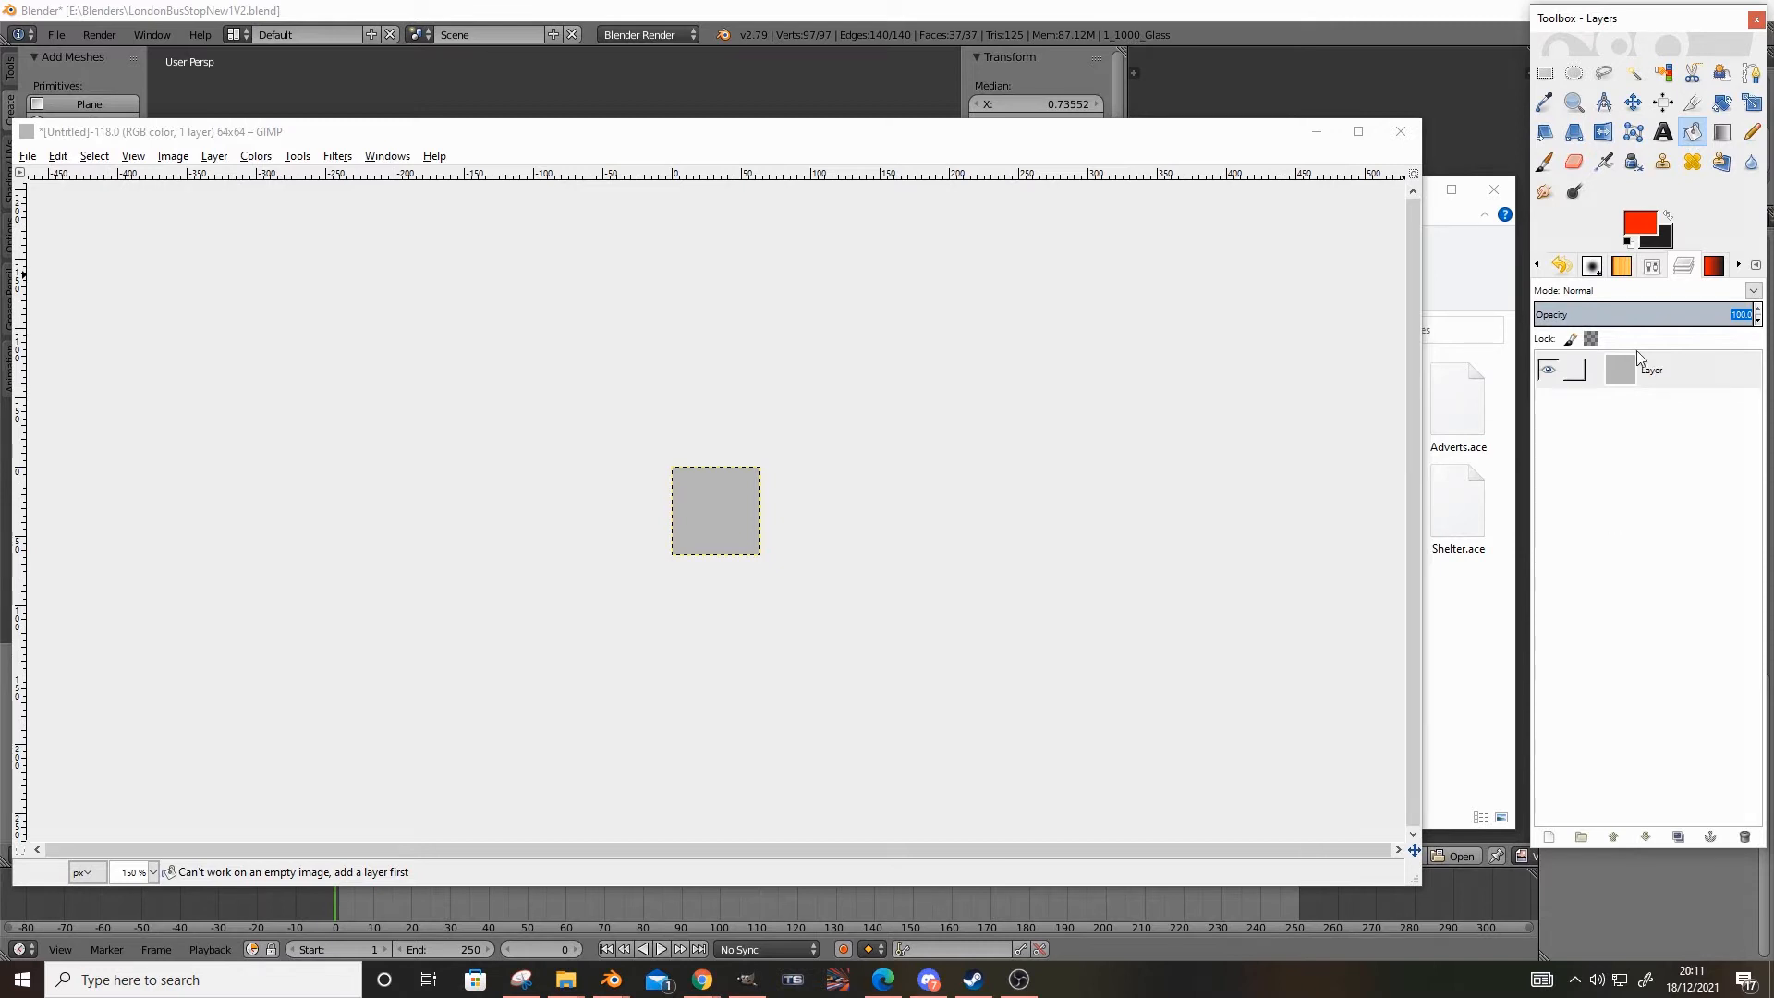
{"action": "left_click_drag", "start_coordinate": [1717, 316], "coordinate": [1549, 338]}
{"action": "key", "text": "Return"}
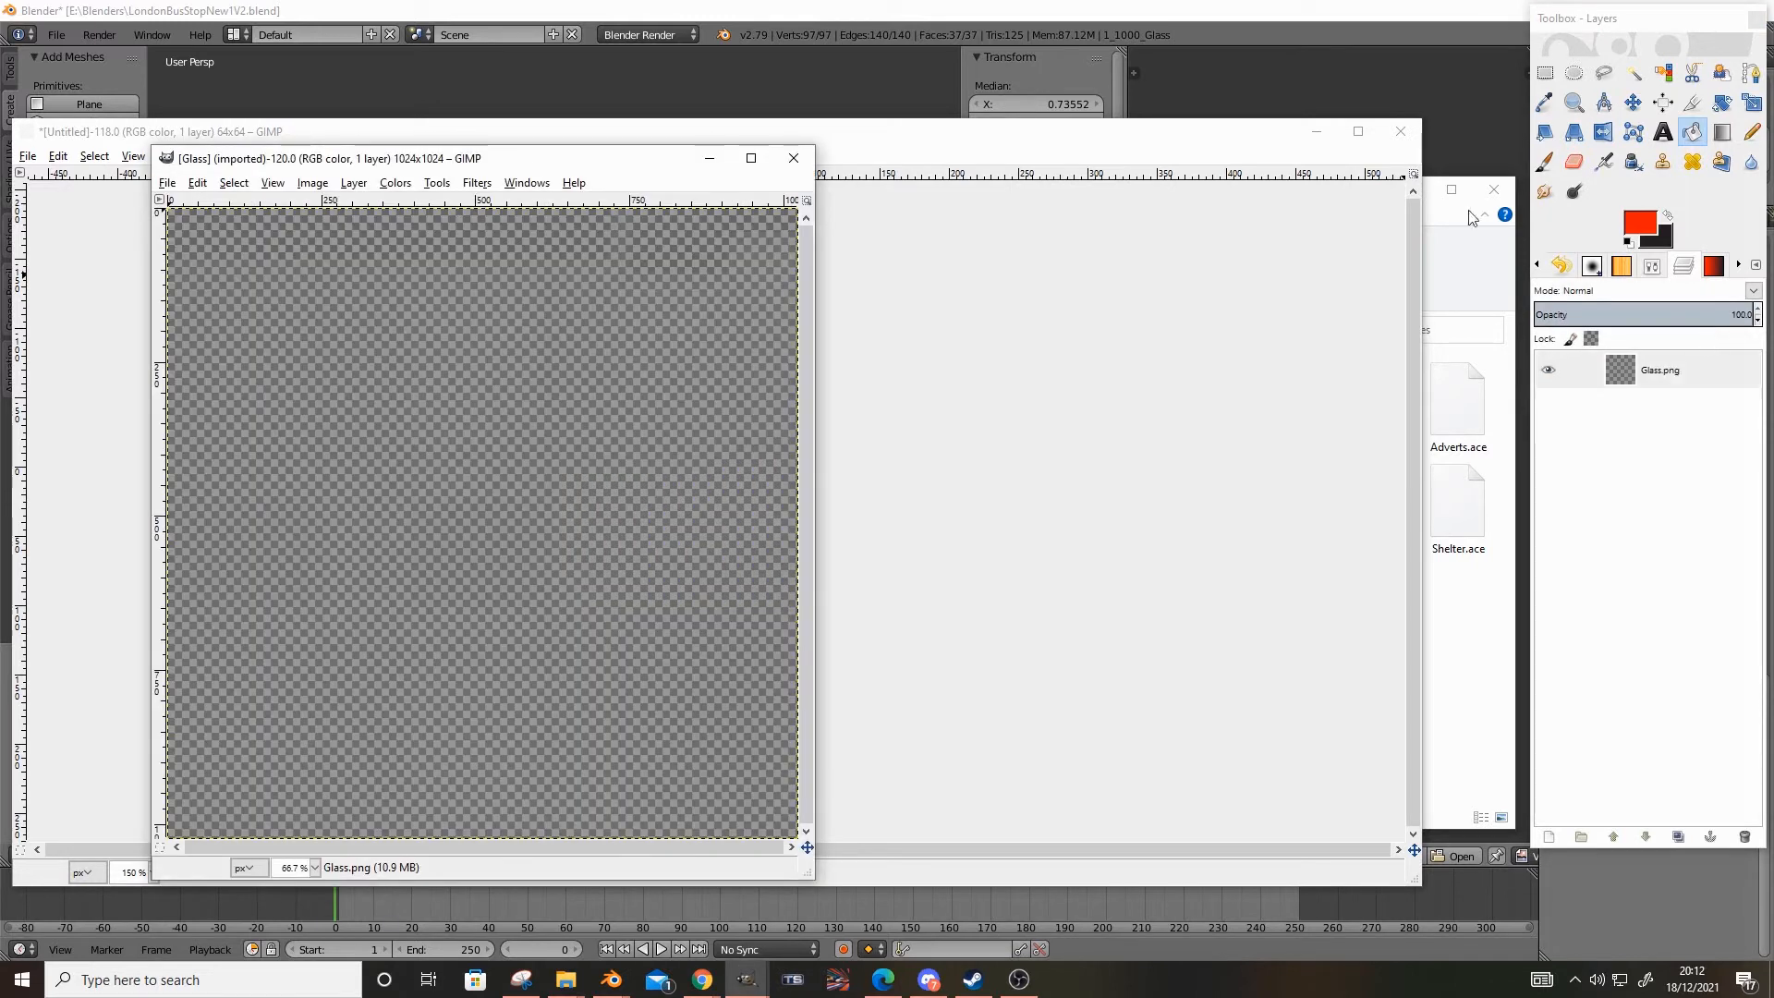
{"action": "left_click", "coordinate": [793, 158]}
Try a layer opacity of 0 on the grey layer and undo it
{"action": "double_click", "coordinate": [1741, 315]}
{"action": "type", "text": "0"}
{"action": "key", "text": "Return"}
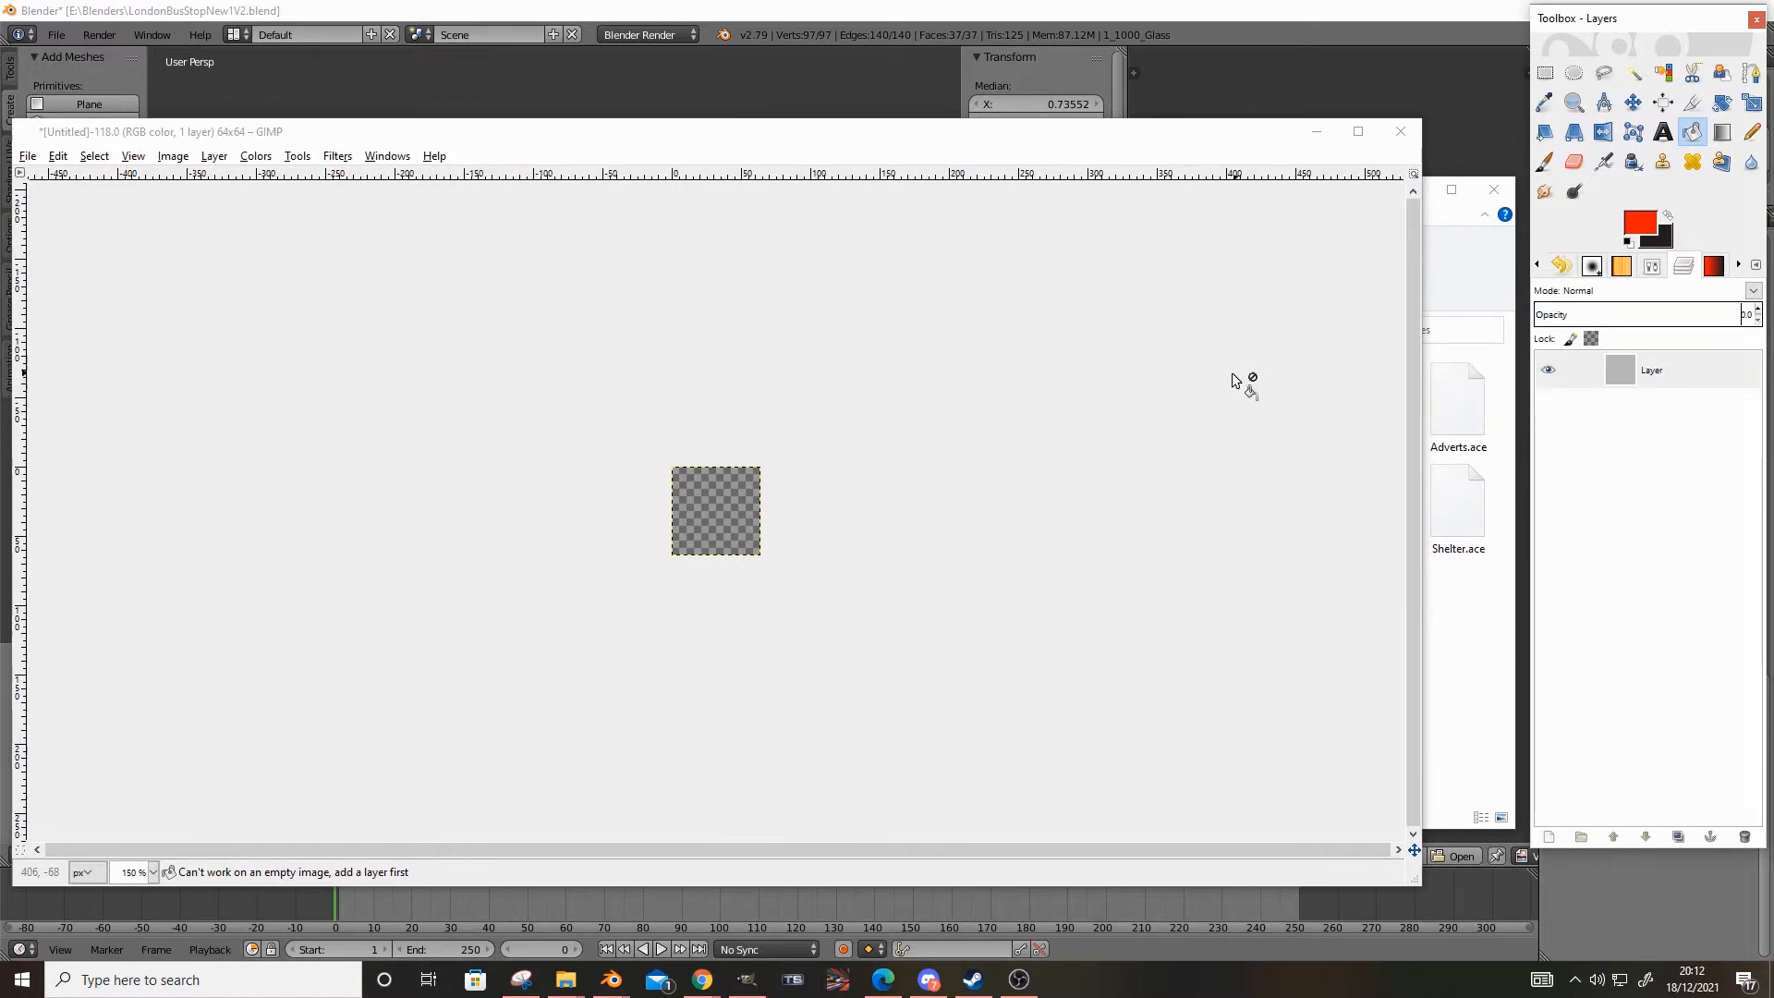
{"action": "key", "text": "ctrl+z"}
Set the grey layer's opacity to 10
{"action": "double_click", "coordinate": [1741, 315]}
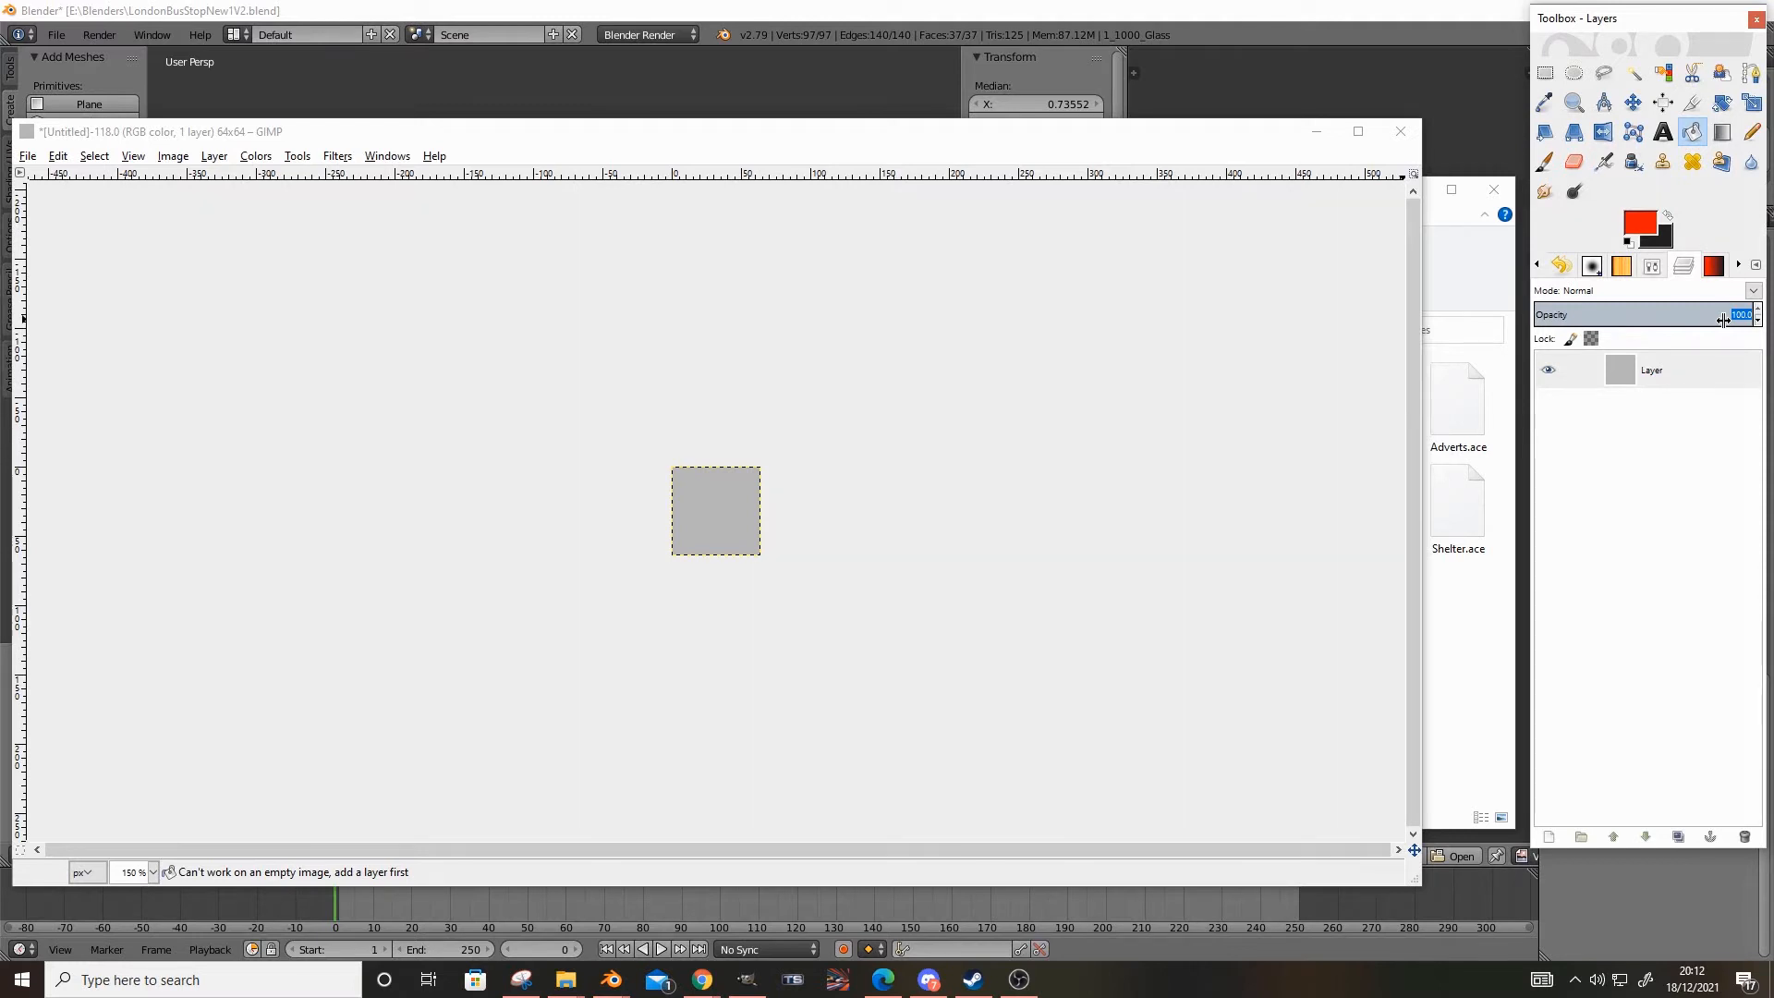
{"action": "type", "text": "0"}
{"action": "key", "text": "Return"}
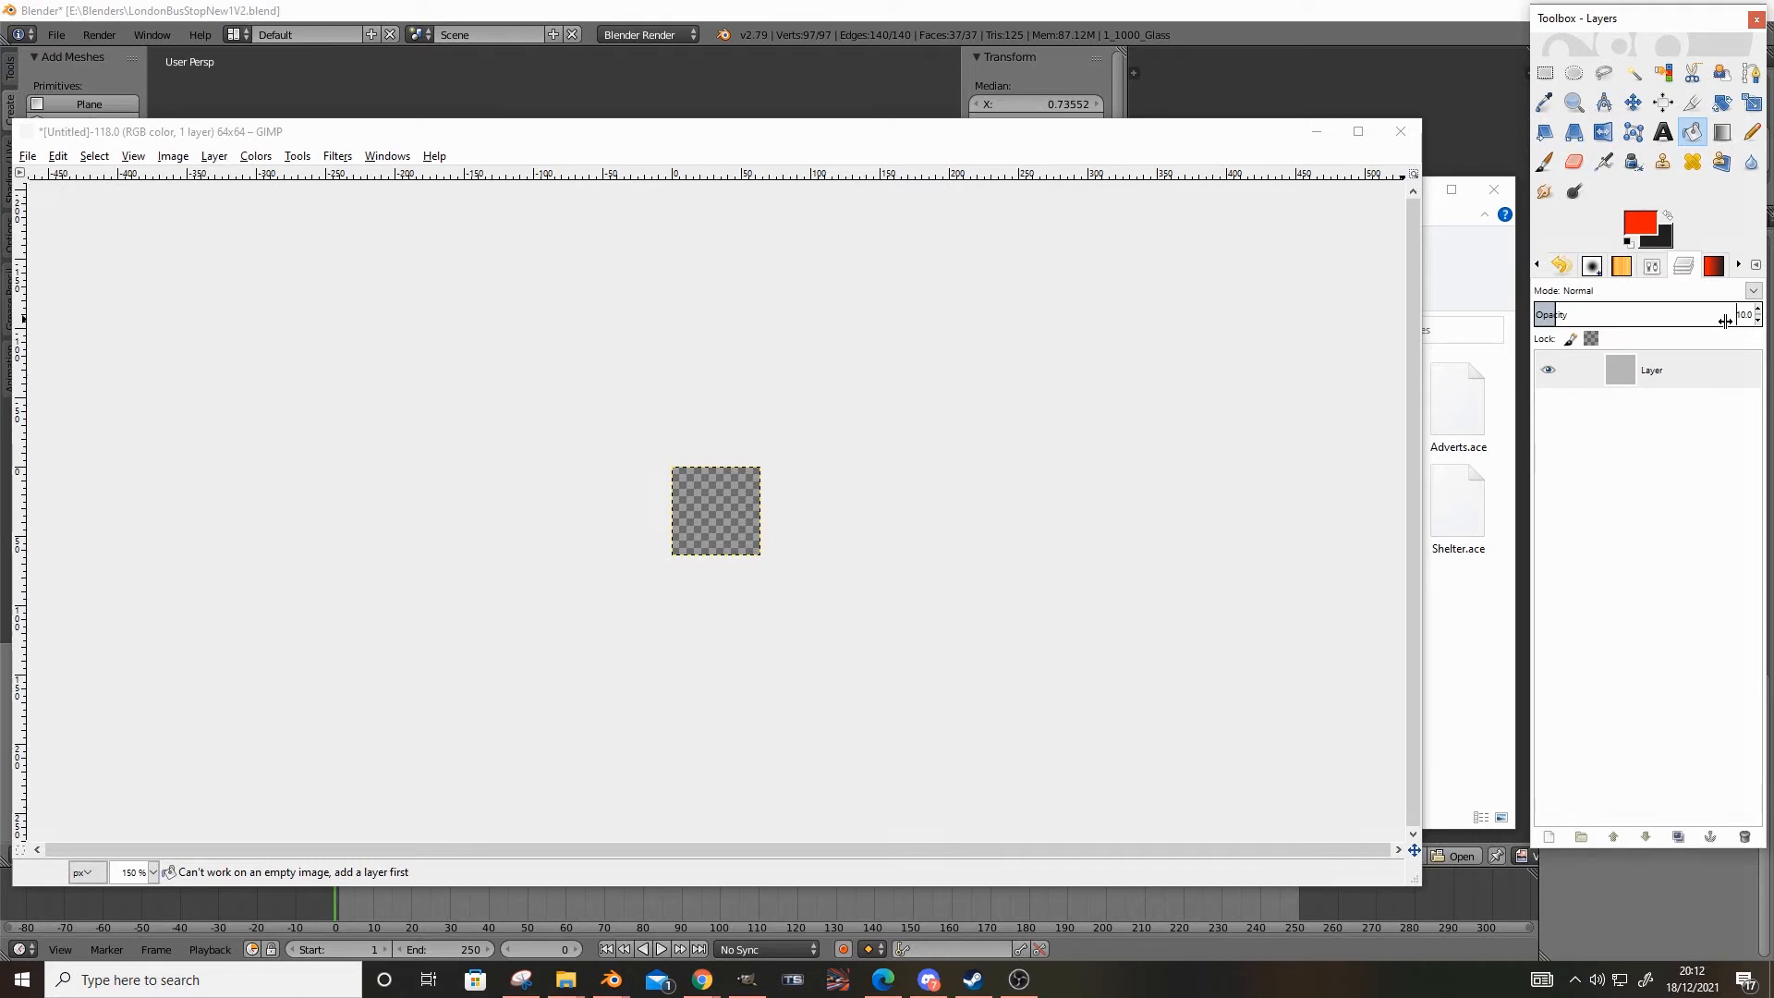
Start exporting the image and get the path of the New Shelter\Grey\Long\Textures folder from File Explorer
{"action": "left_click", "coordinate": [27, 155]}
{"action": "left_click", "coordinate": [198, 403]}
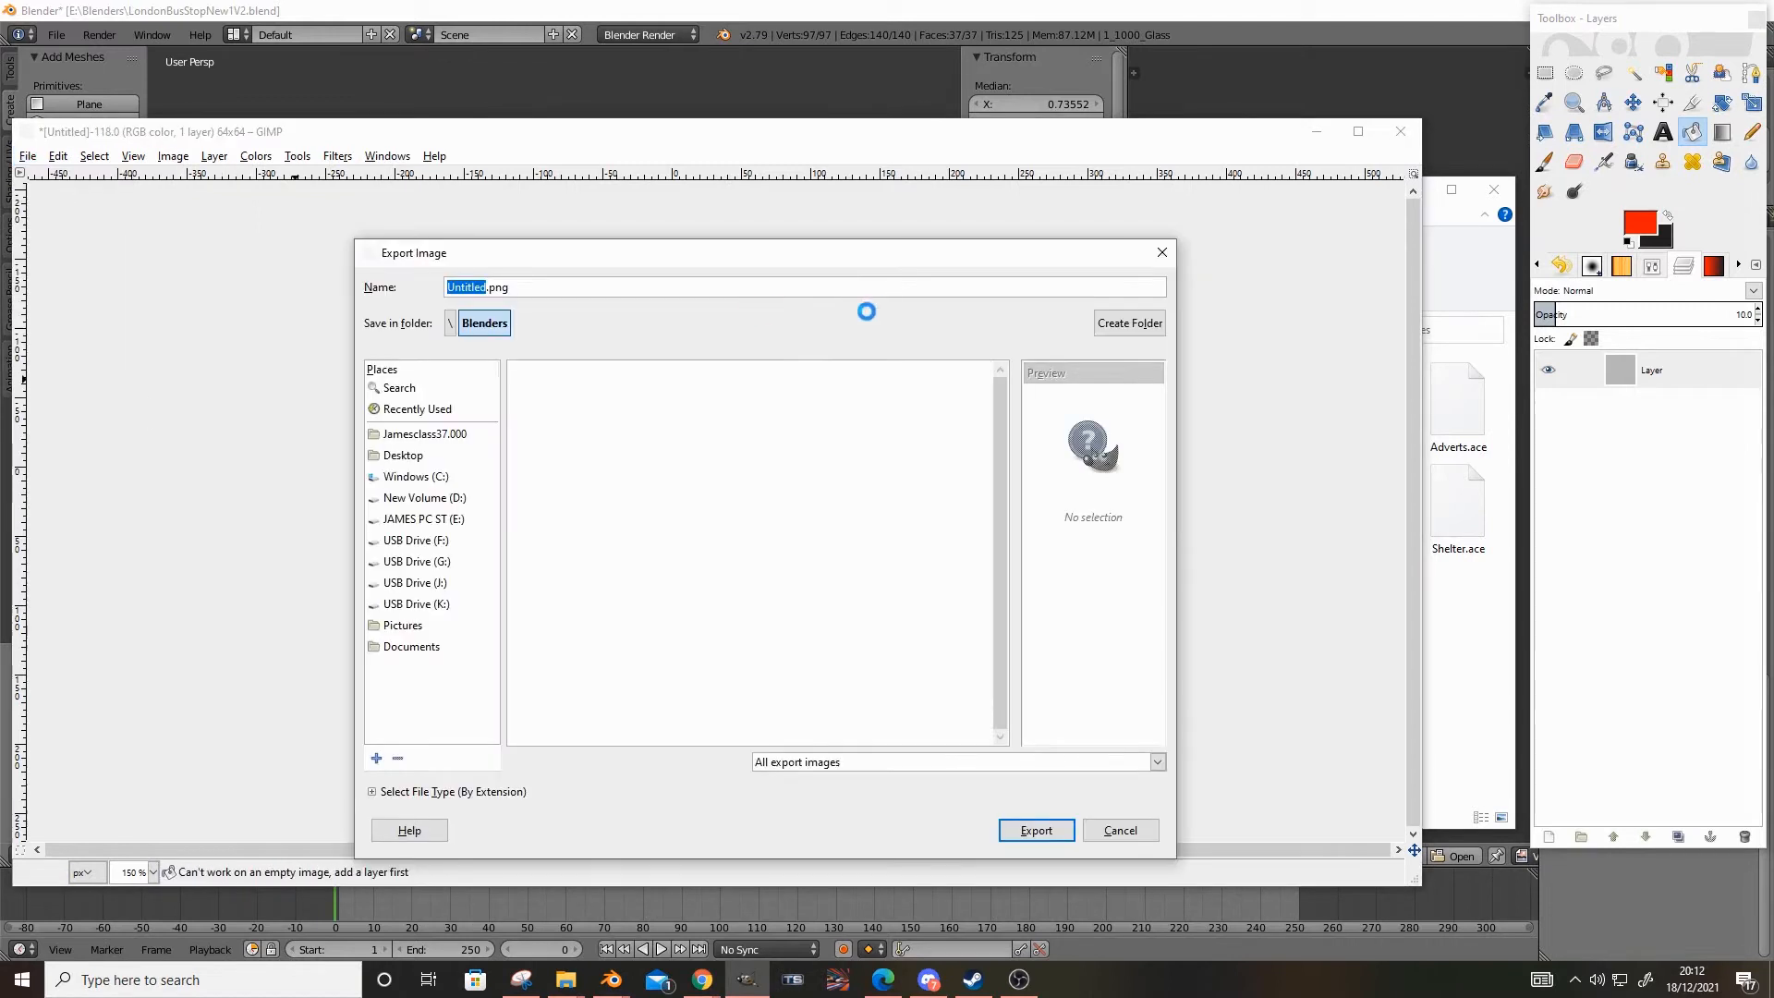
{"action": "left_click", "coordinate": [562, 980]}
{"action": "left_click", "coordinate": [637, 935]}
{"action": "double_click", "coordinate": [417, 330]}
{"action": "double_click", "coordinate": [700, 411]}
{"action": "double_click", "coordinate": [695, 405]}
{"action": "double_click", "coordinate": [693, 395]}
{"action": "double_click", "coordinate": [695, 401]}
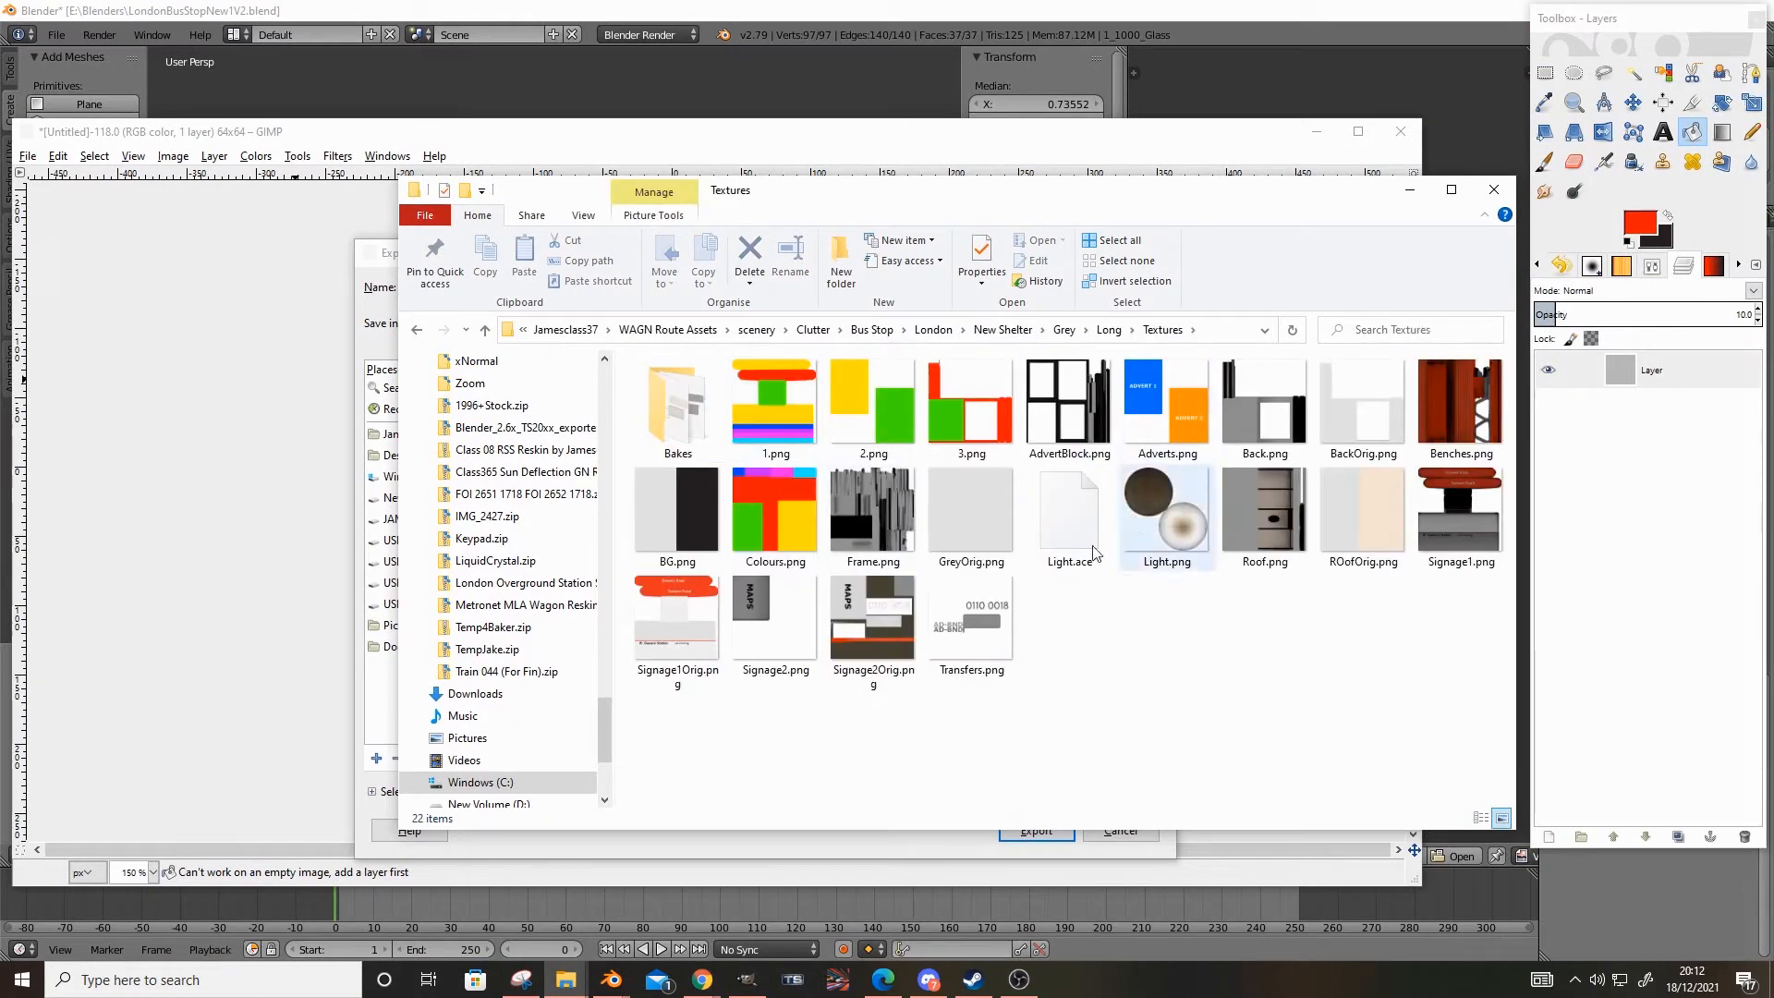
{"action": "left_click", "coordinate": [1233, 328]}
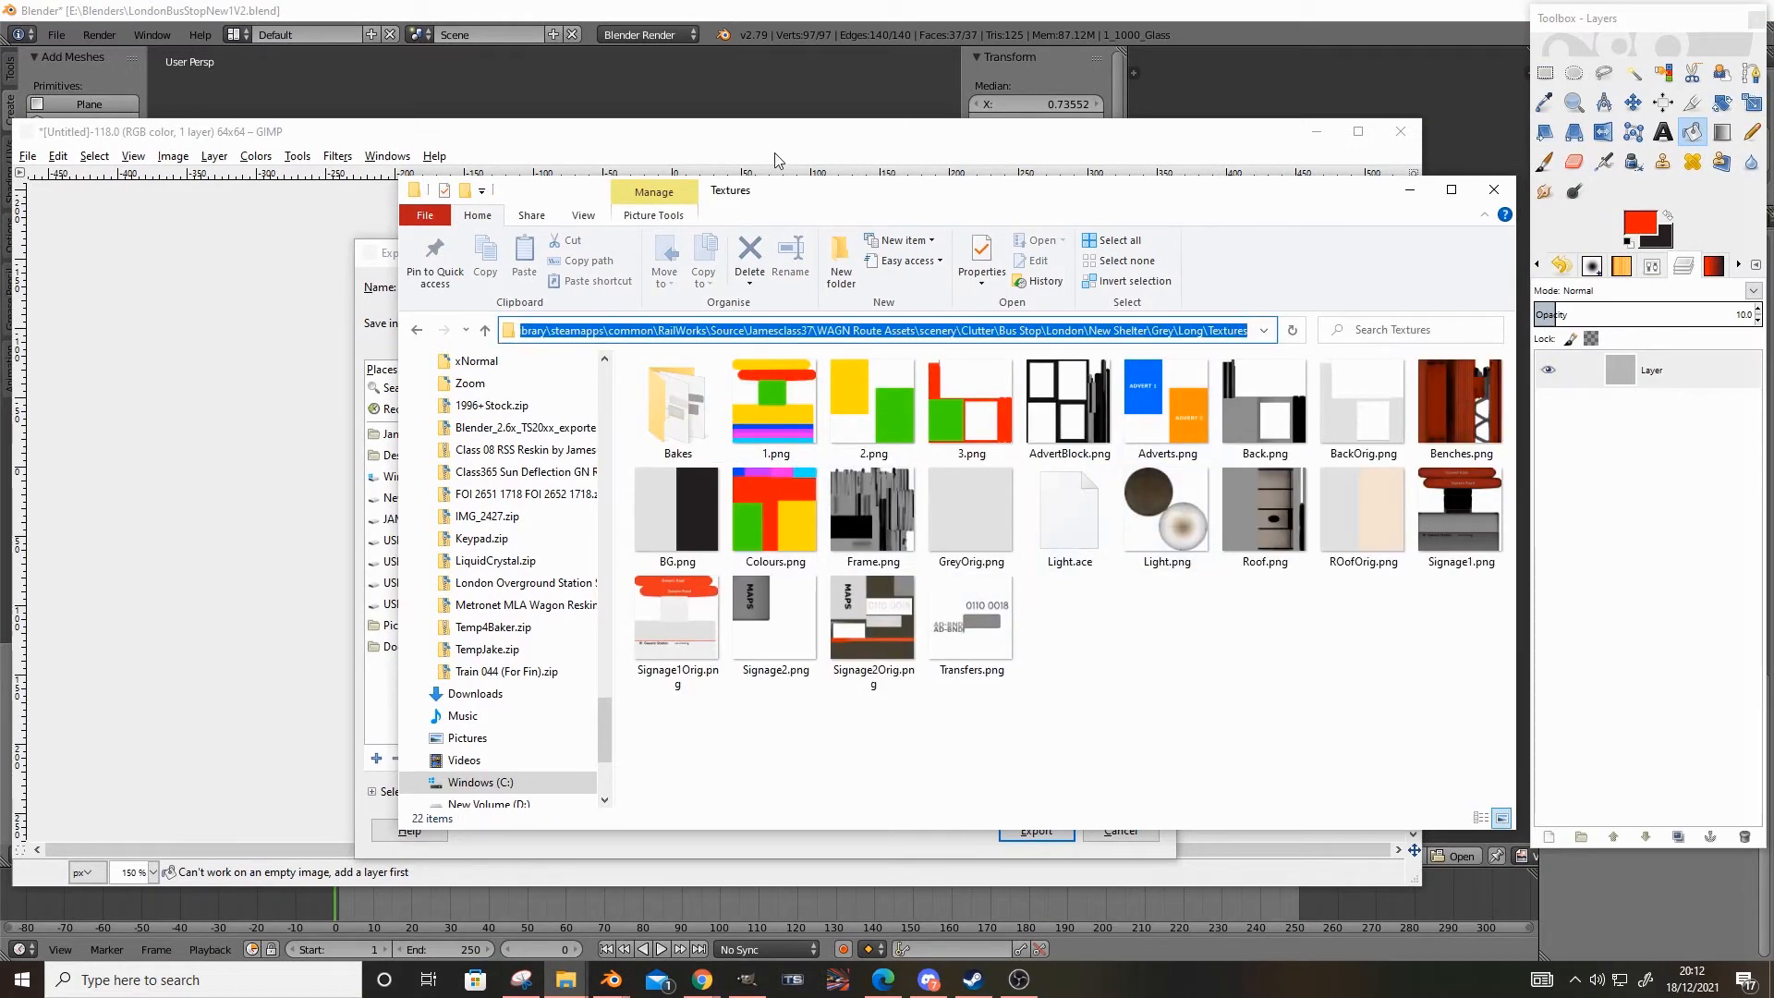
Export the image as Glass.png into the New Shelter\Grey\Long\Textures folder, and close it without saving the changes
{"action": "left_click", "coordinate": [1409, 189]}
{"action": "triple_click", "coordinate": [748, 292]}
{"action": "type", "text": "C:\\SteamLibrary\\steamapps\\common\\RailWorks\\Source\\Jamesclass37\\WAGN Route Assets\\scenery\\Clutter\\Bus Stop\\London\\New Shelter\\Grey\\Long\\Textures"}
{"action": "key", "text": "Return"}
{"action": "type", "text": "Glass.png"}
{"action": "key", "text": "Return"}
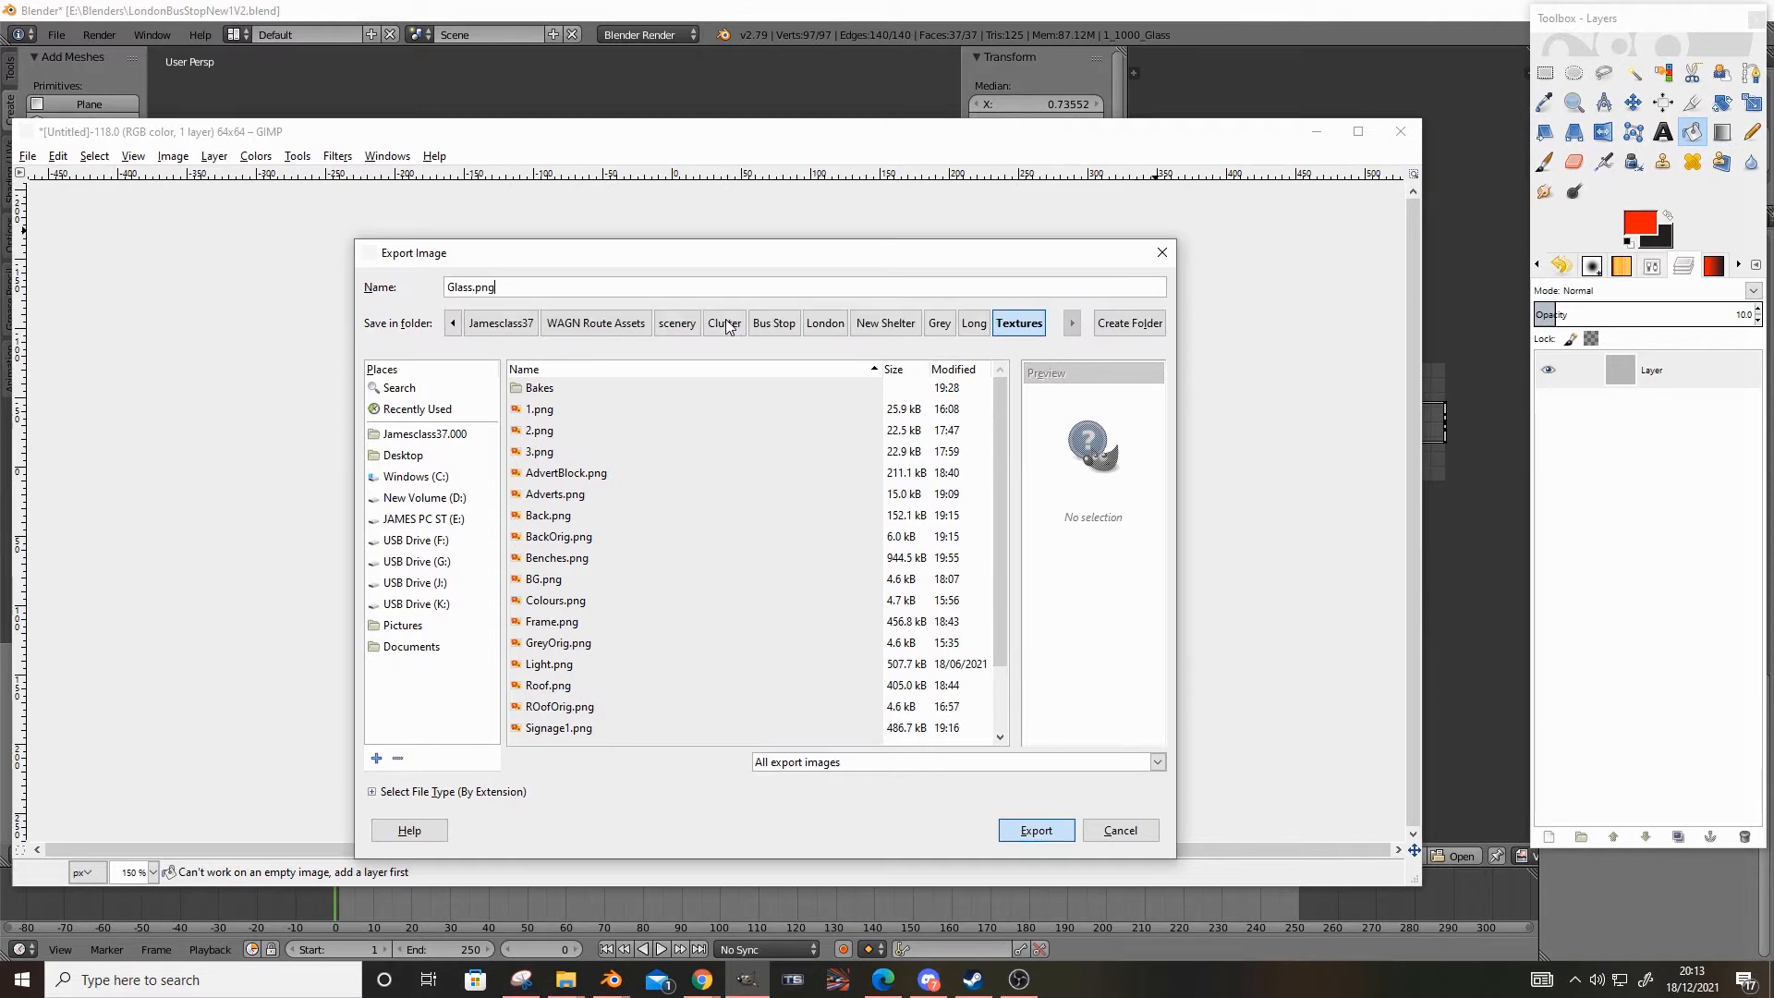
{"action": "left_click", "coordinate": [903, 664]}
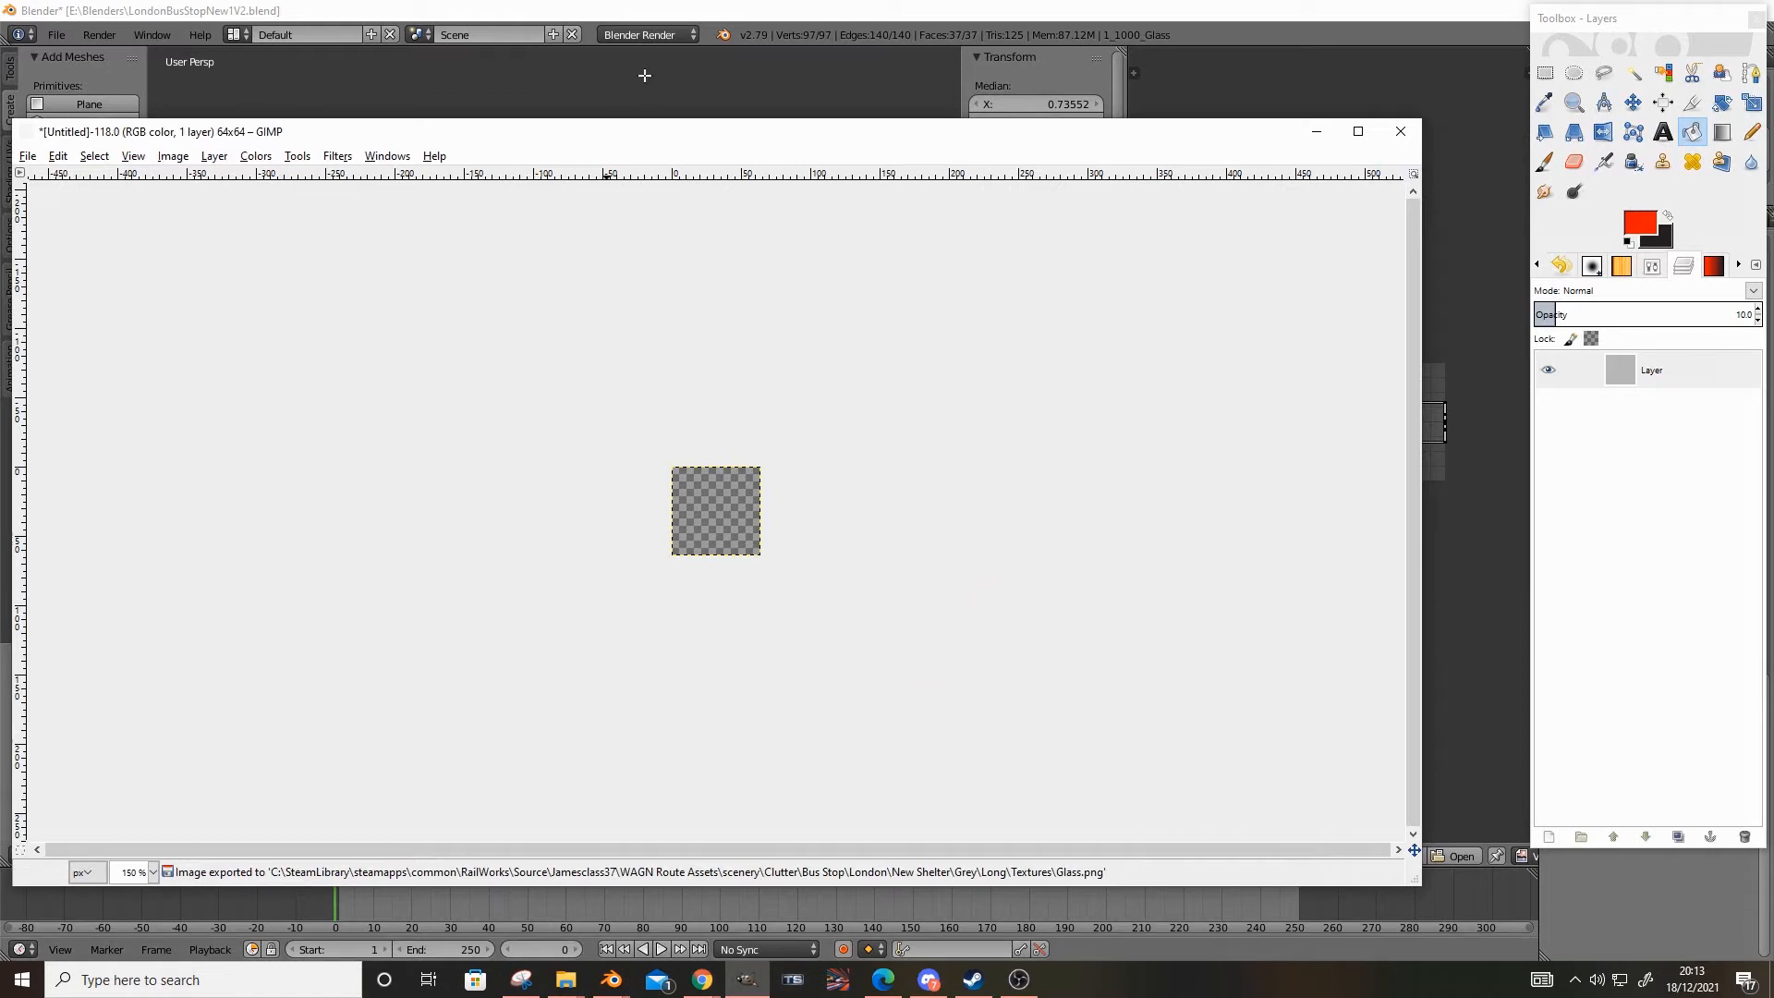
{"action": "left_click", "coordinate": [1384, 139]}
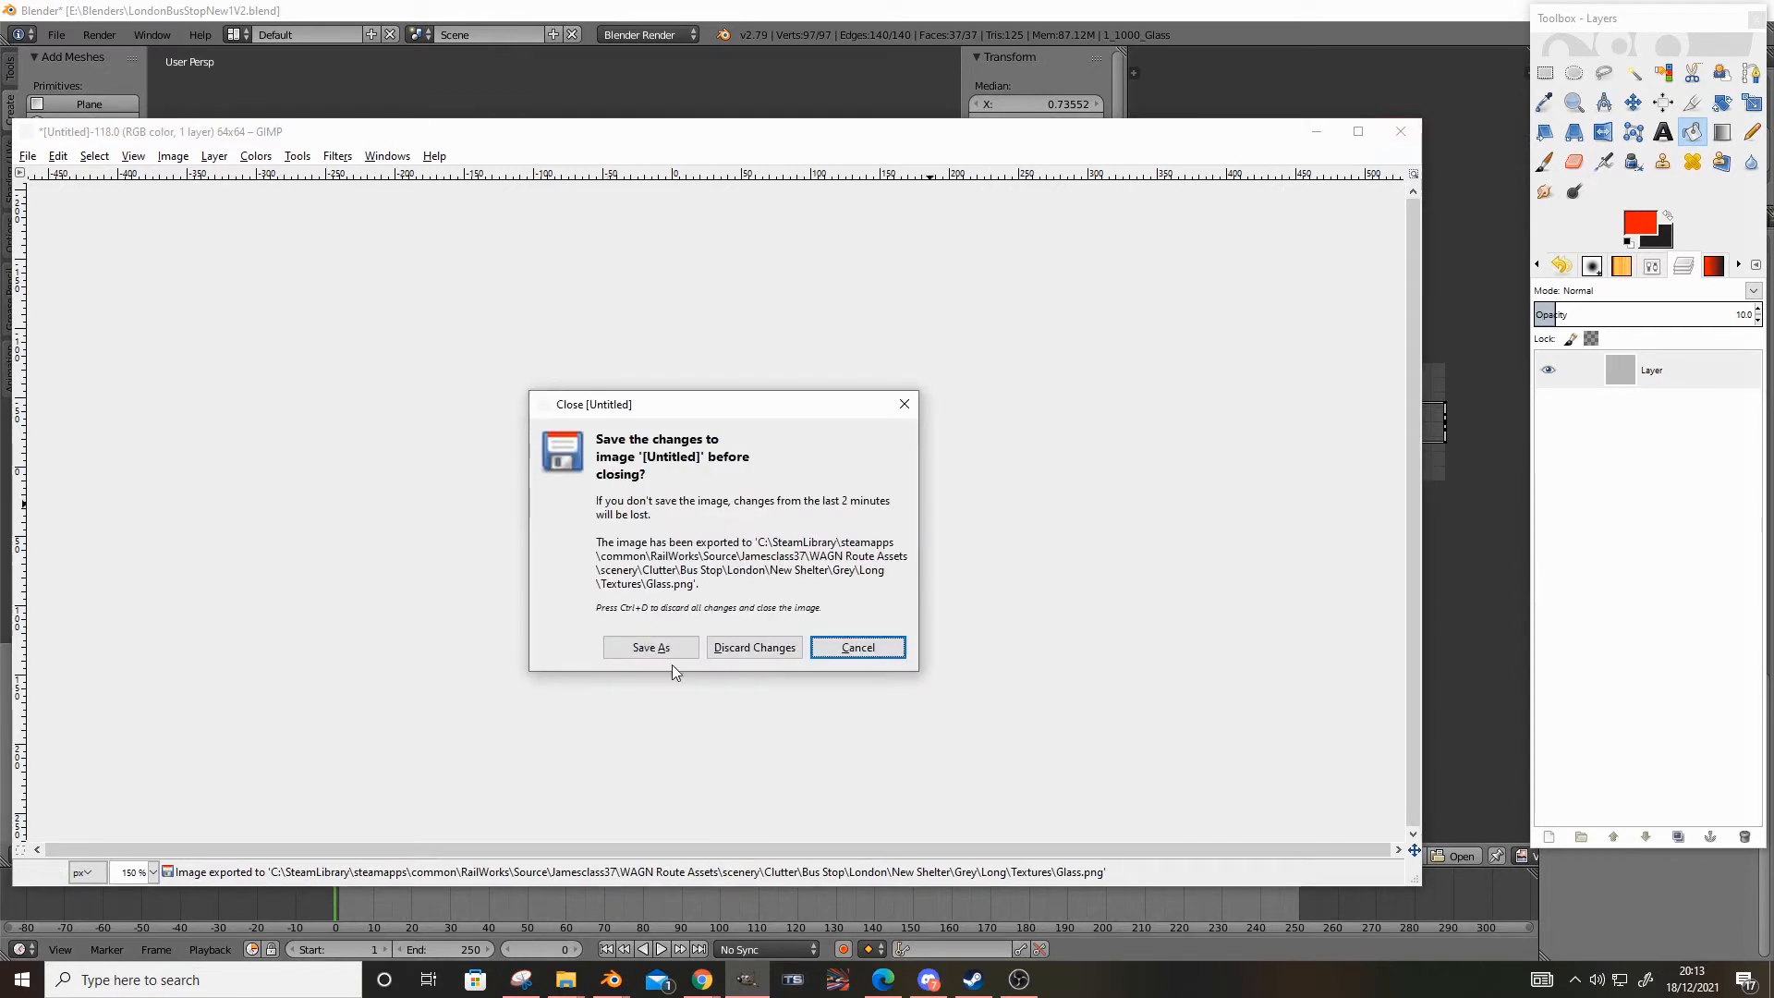
{"action": "left_click", "coordinate": [751, 654]}
Switch to Blender and load the new Glass.png as the UV image of the 1_1000_Glass panes
{"action": "left_click", "coordinate": [715, 61]}
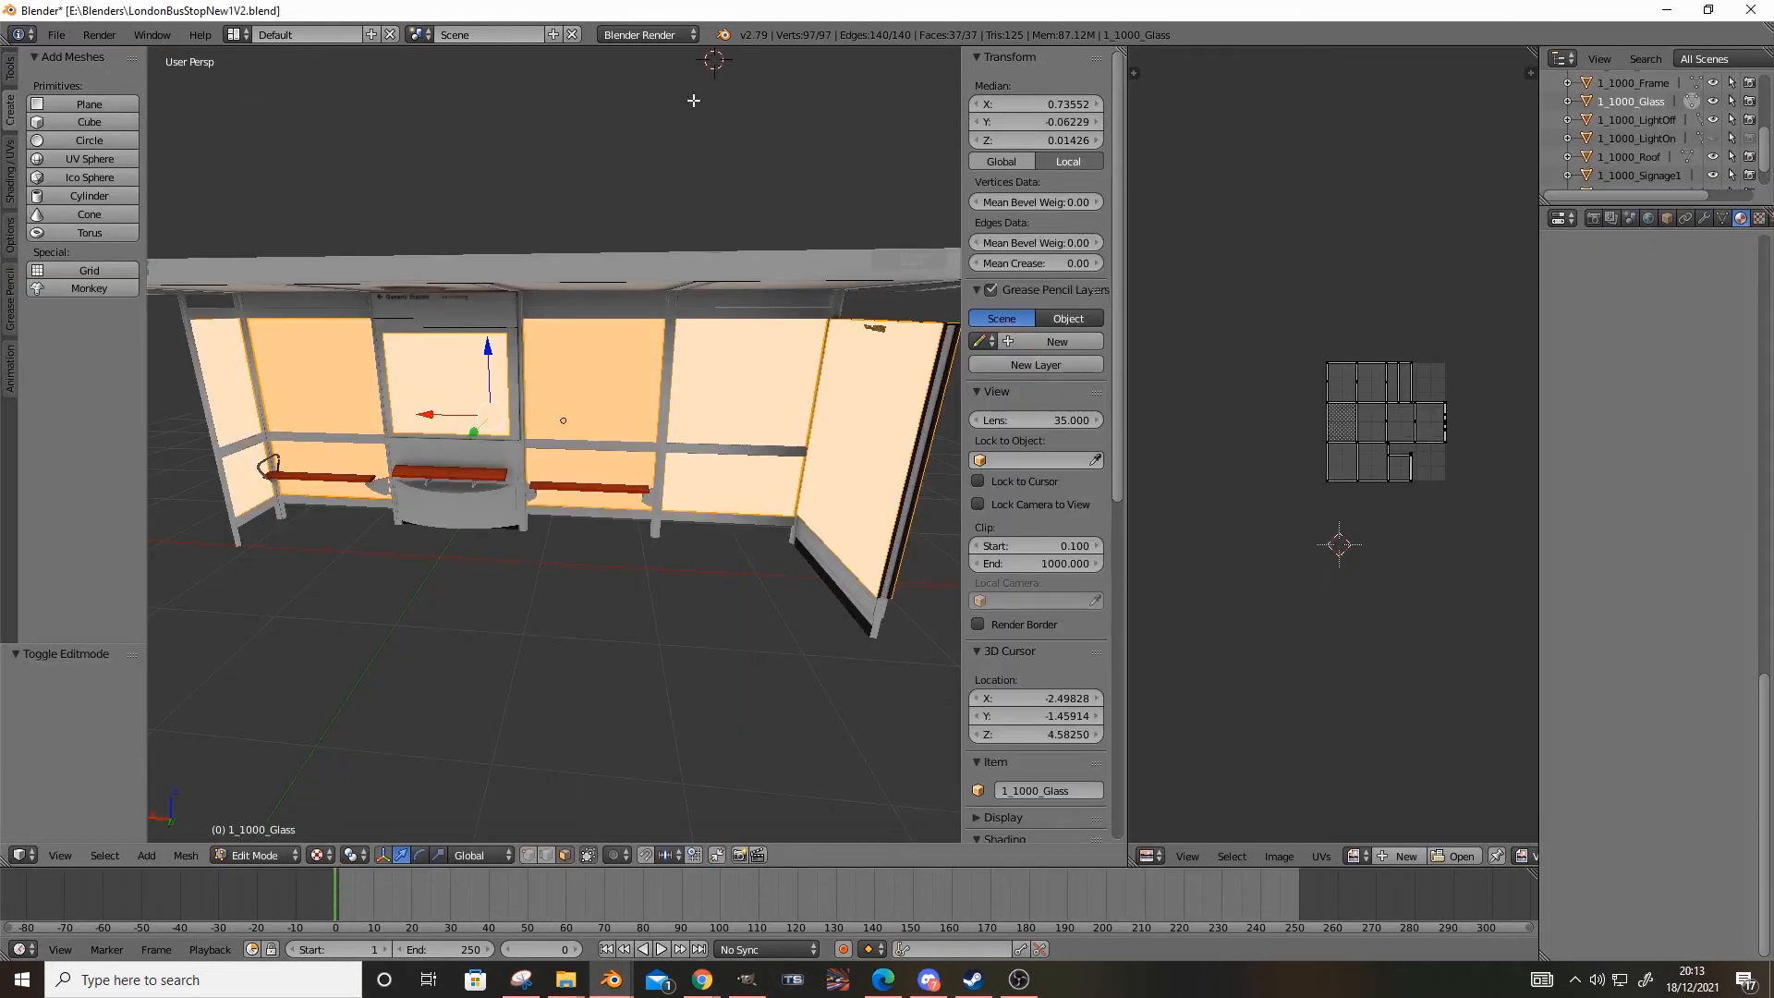
{"action": "left_click", "coordinate": [262, 864]}
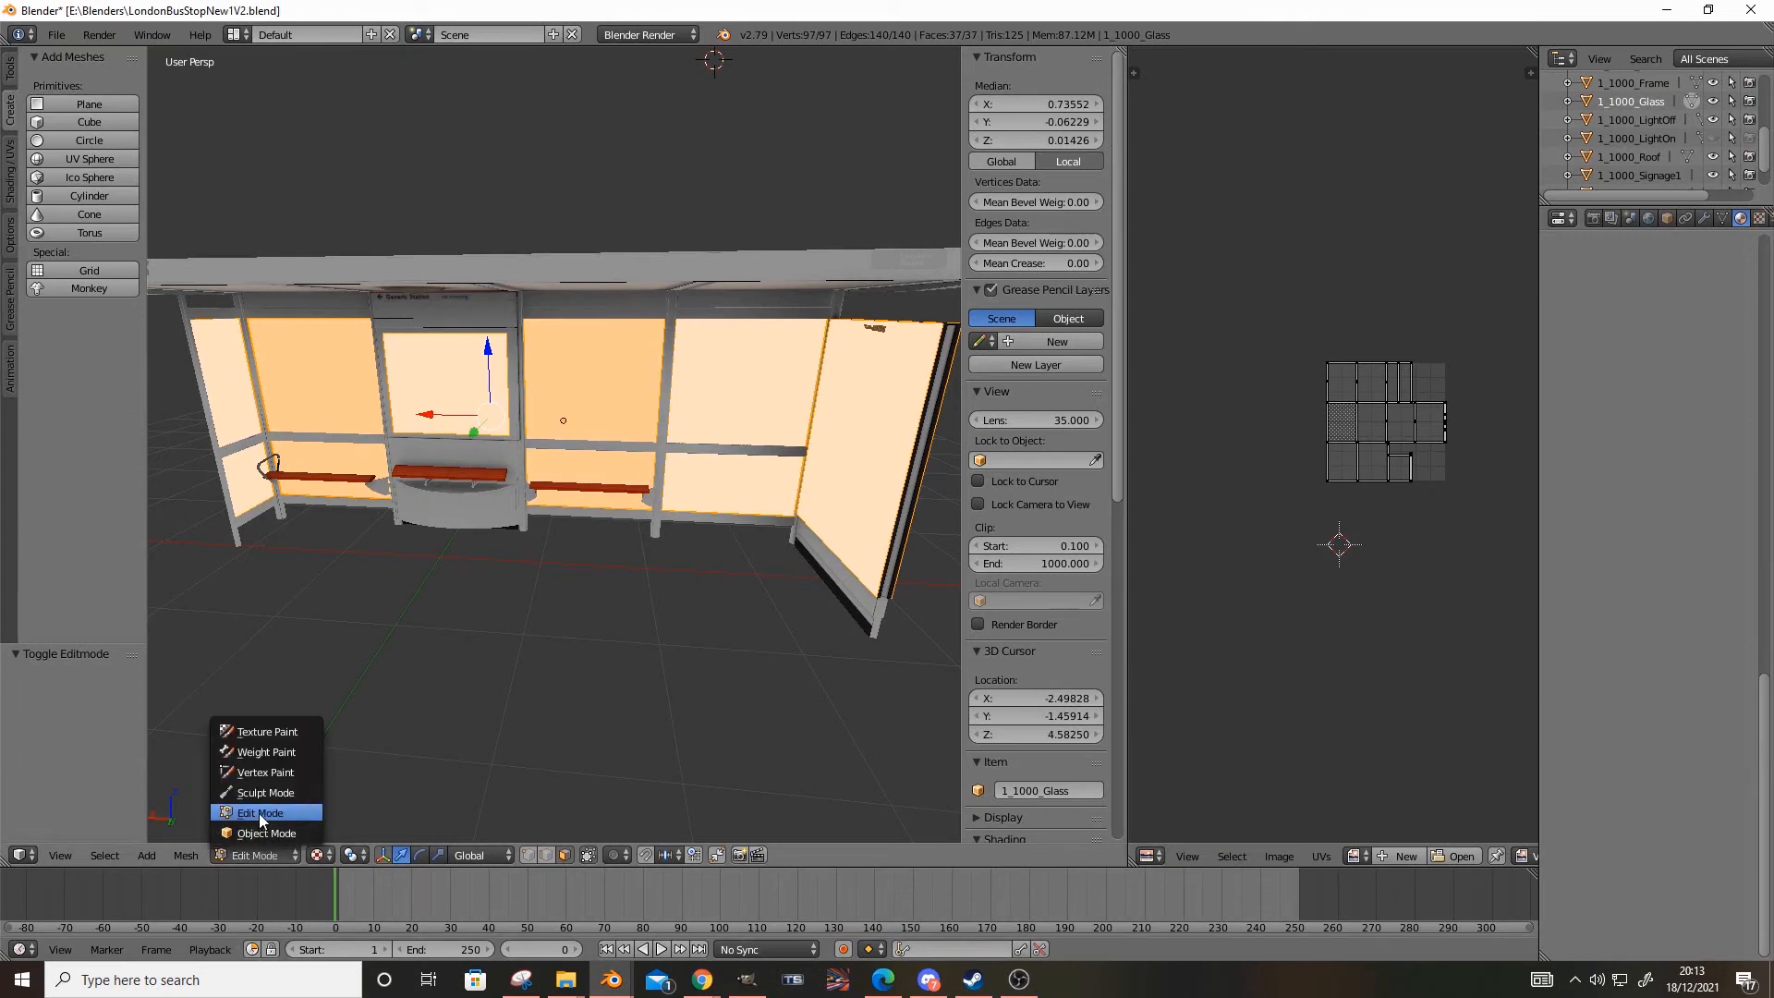
{"action": "left_click", "coordinate": [1458, 857]}
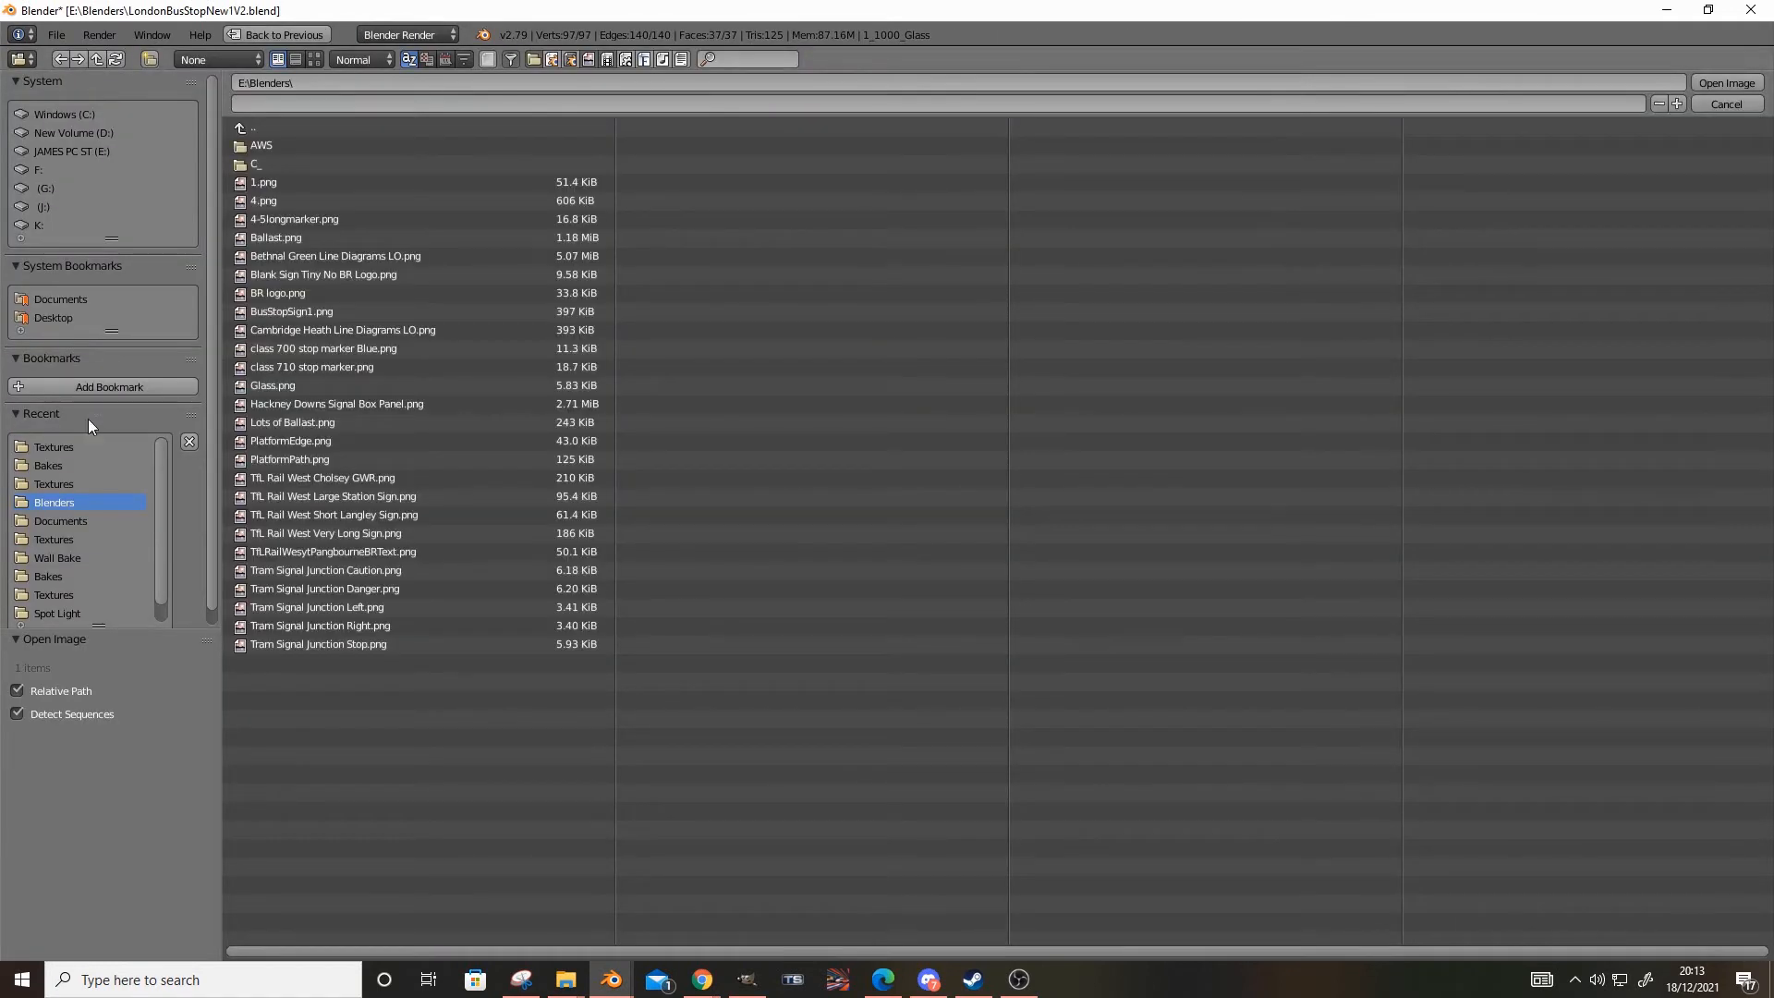
{"action": "double_click", "coordinate": [329, 368]}
Return 1_1000_Glass to Object Mode, inspect the panes from inside the shelter, and show its material settings
{"action": "left_click", "coordinate": [259, 852]}
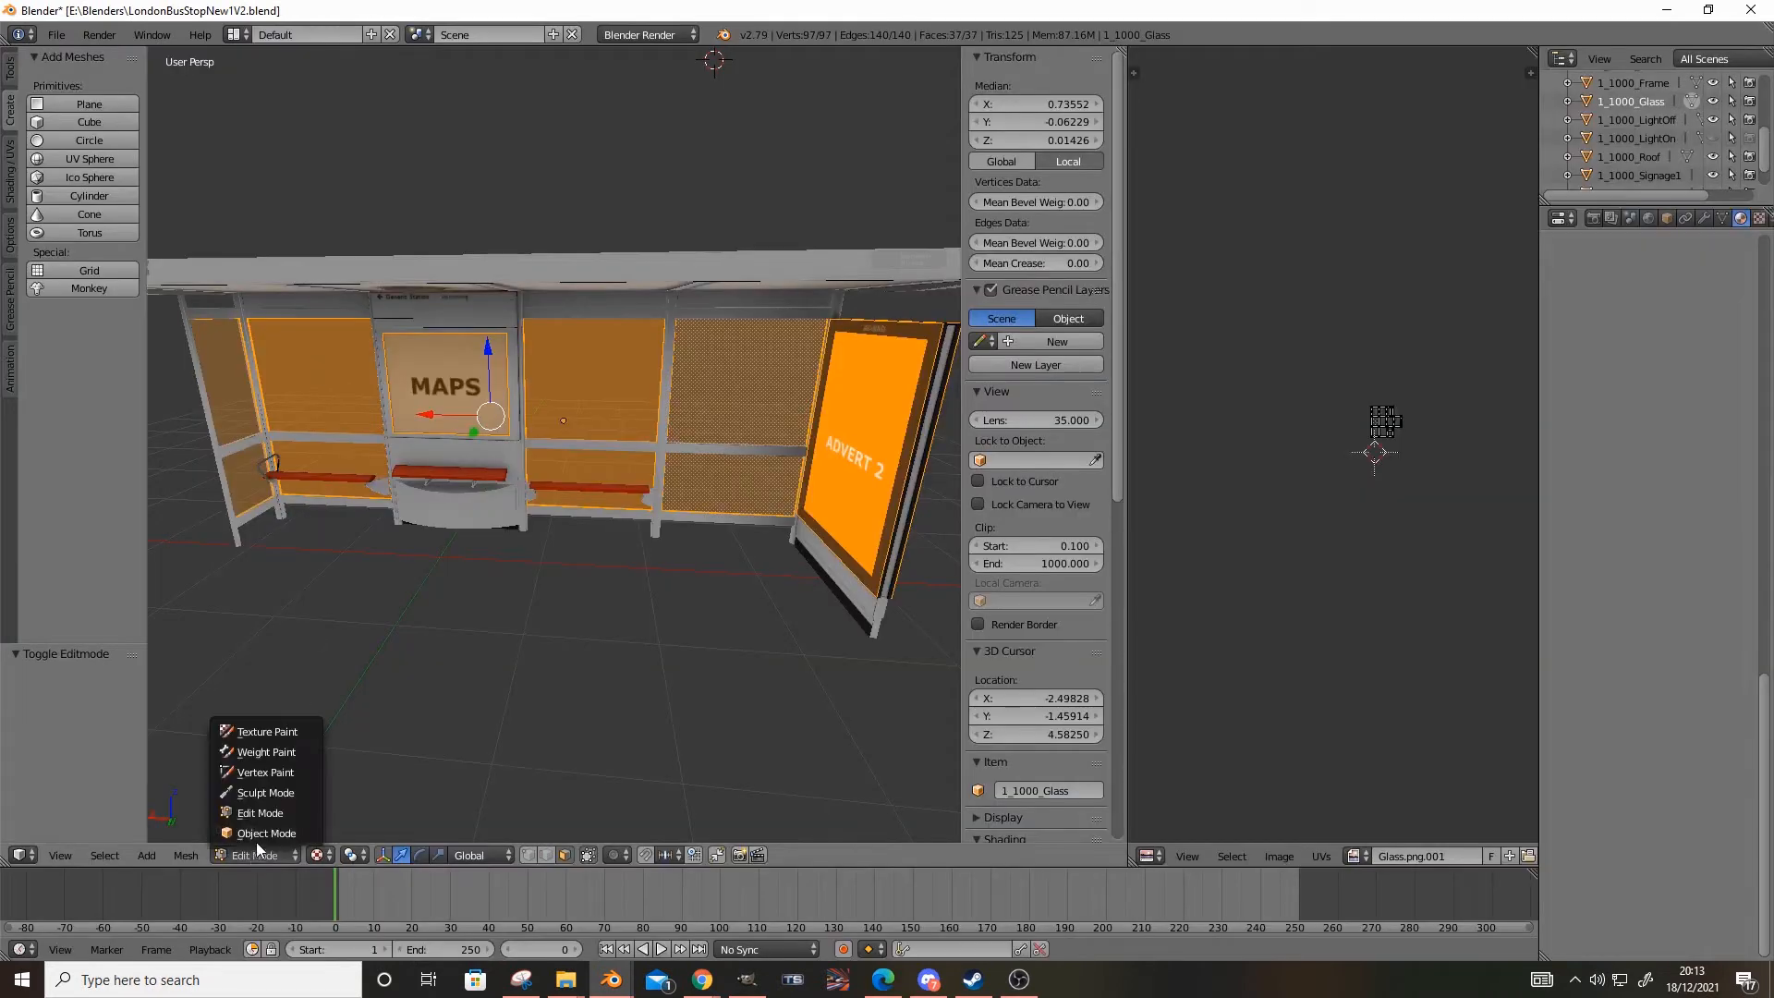
{"action": "left_click", "coordinate": [262, 837]}
{"action": "middle_click_drag", "start_coordinate": [385, 705], "coordinate": [496, 602]}
{"action": "right_click", "coordinate": [334, 370]}
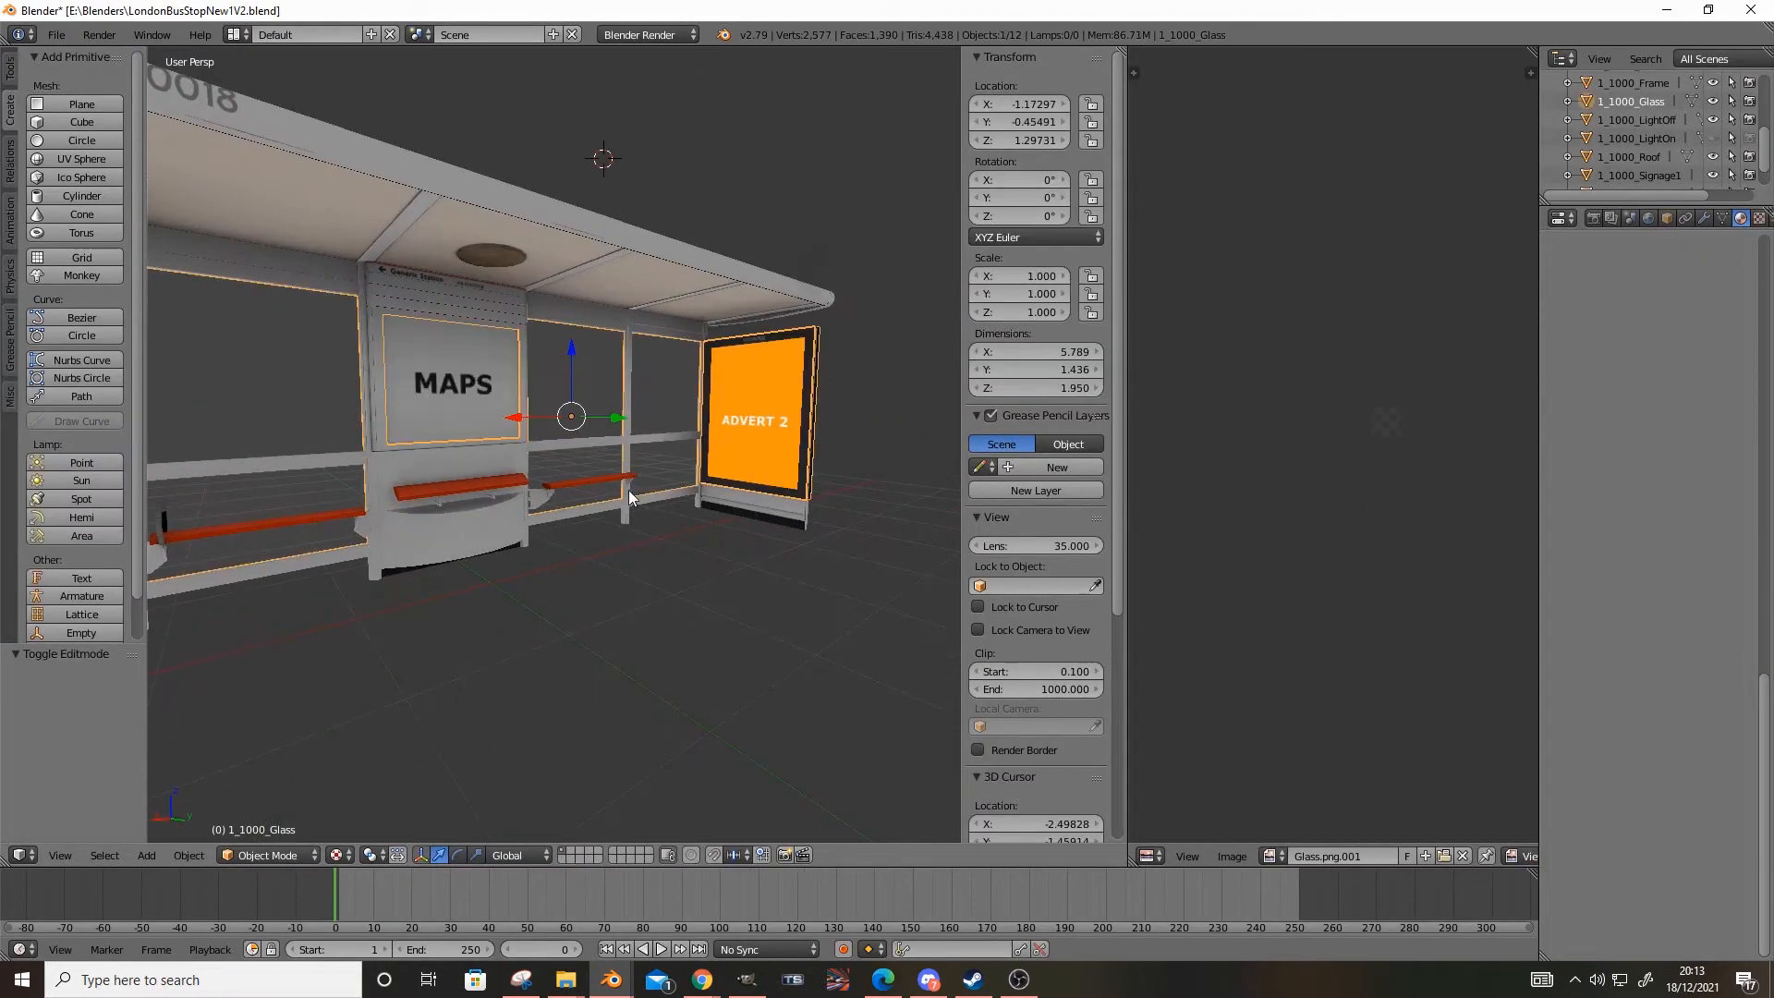
{"action": "scroll", "coordinate": [1767, 310], "scroll_direction": "up", "scroll_amount": 10}
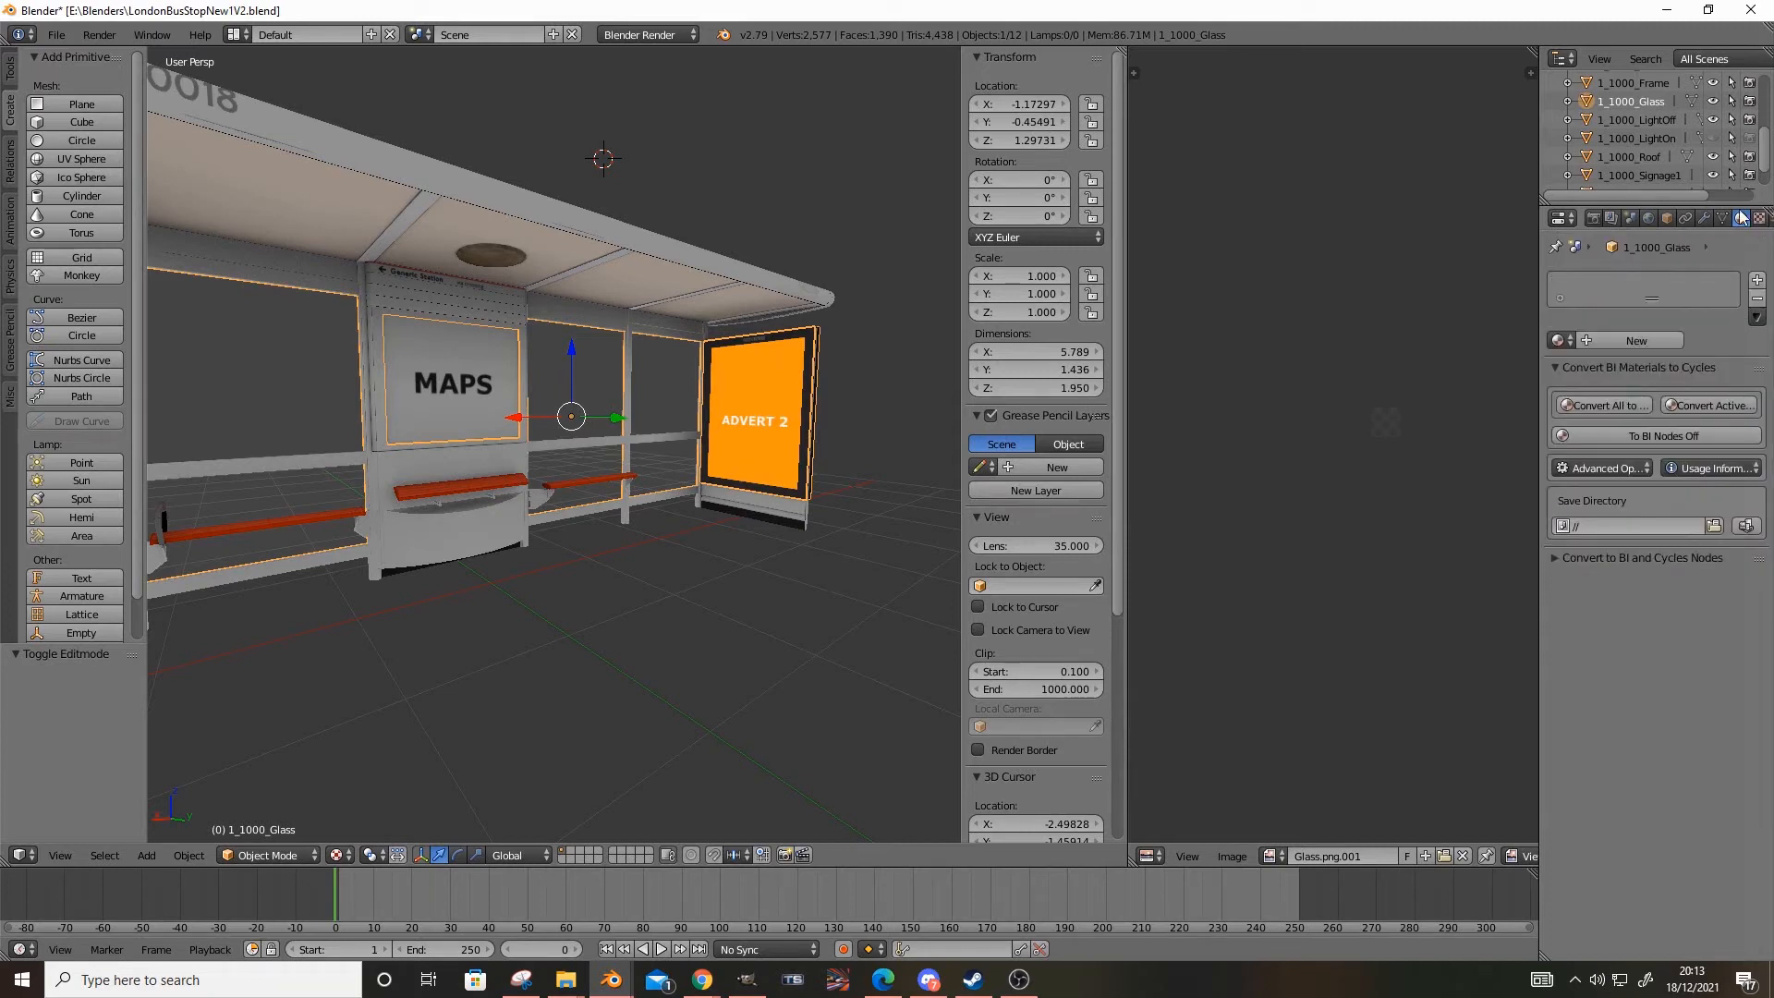
Create a new material for 1_1000_Glass and name it Mat_Glass
{"action": "left_click", "coordinate": [1628, 341]}
{"action": "type", "text": "Mat "}
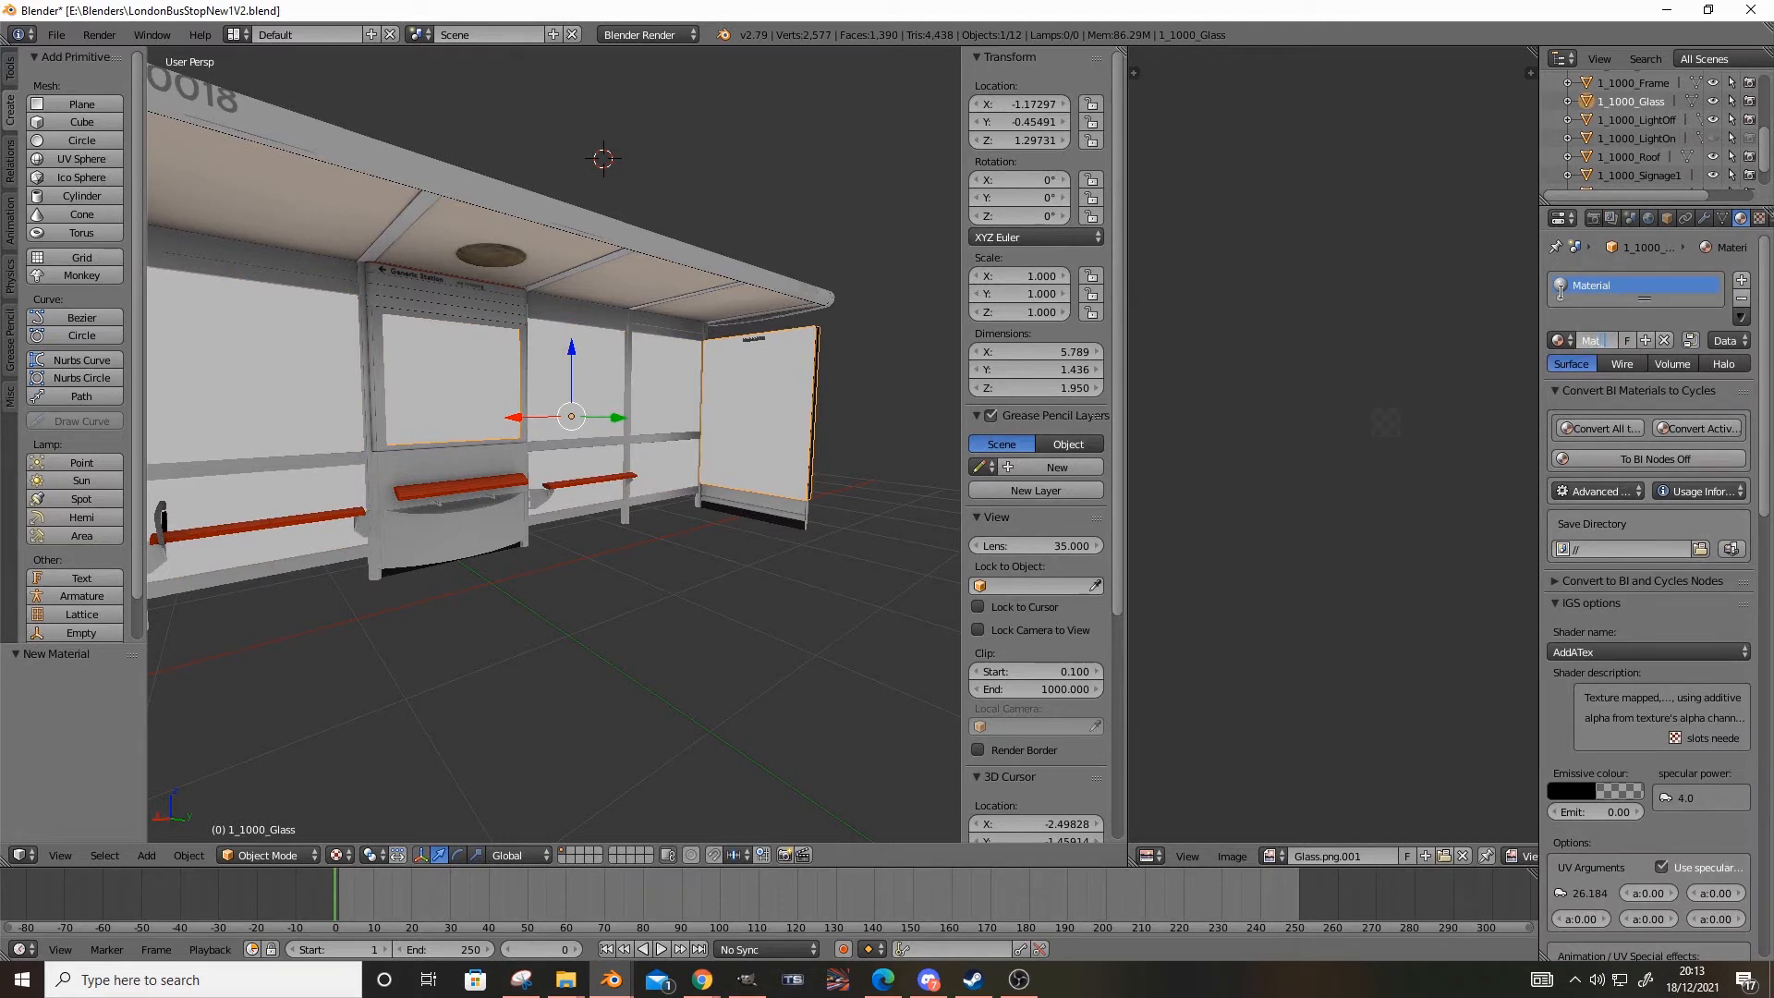
{"action": "type", "text": "Glass"}
{"action": "key", "text": "Return"}
Add a new texture to Mat_Glass and load Glass.png from the New Shelter\Grey\Long\Textures folder as its image
{"action": "left_click", "coordinate": [1759, 218]}
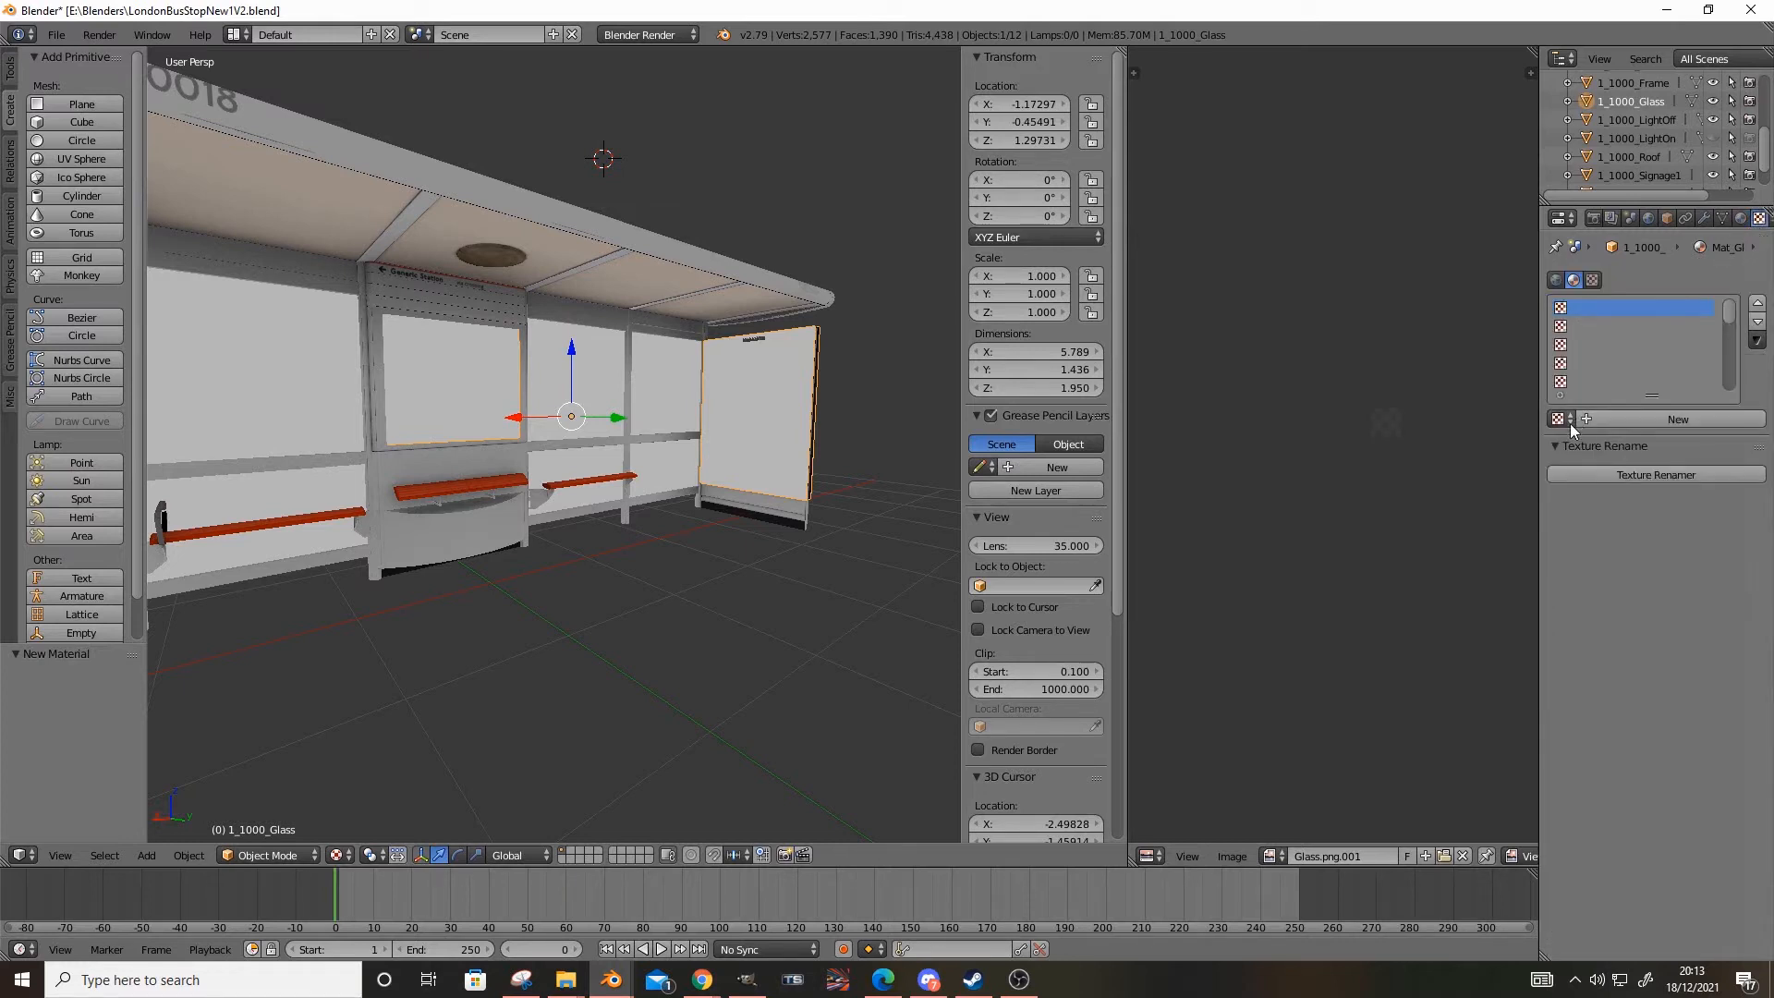
{"action": "left_click", "coordinate": [1613, 419]}
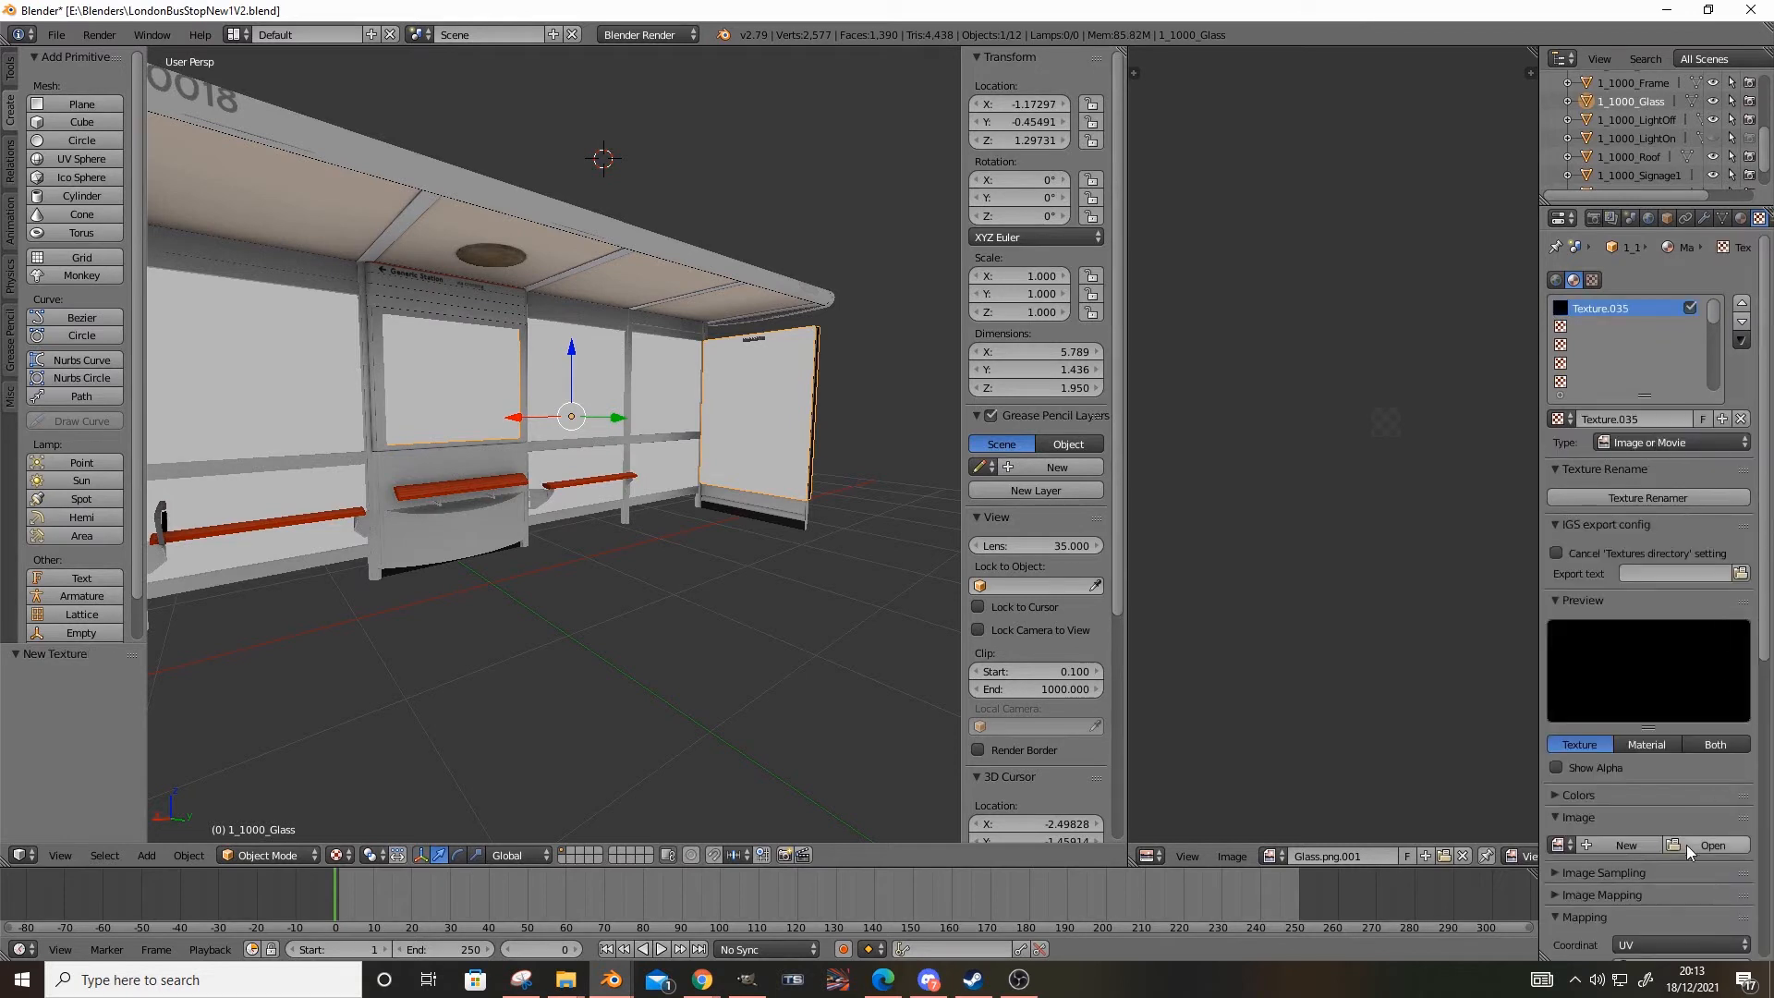
{"action": "left_click", "coordinate": [1687, 845]}
{"action": "left_click", "coordinate": [54, 447]}
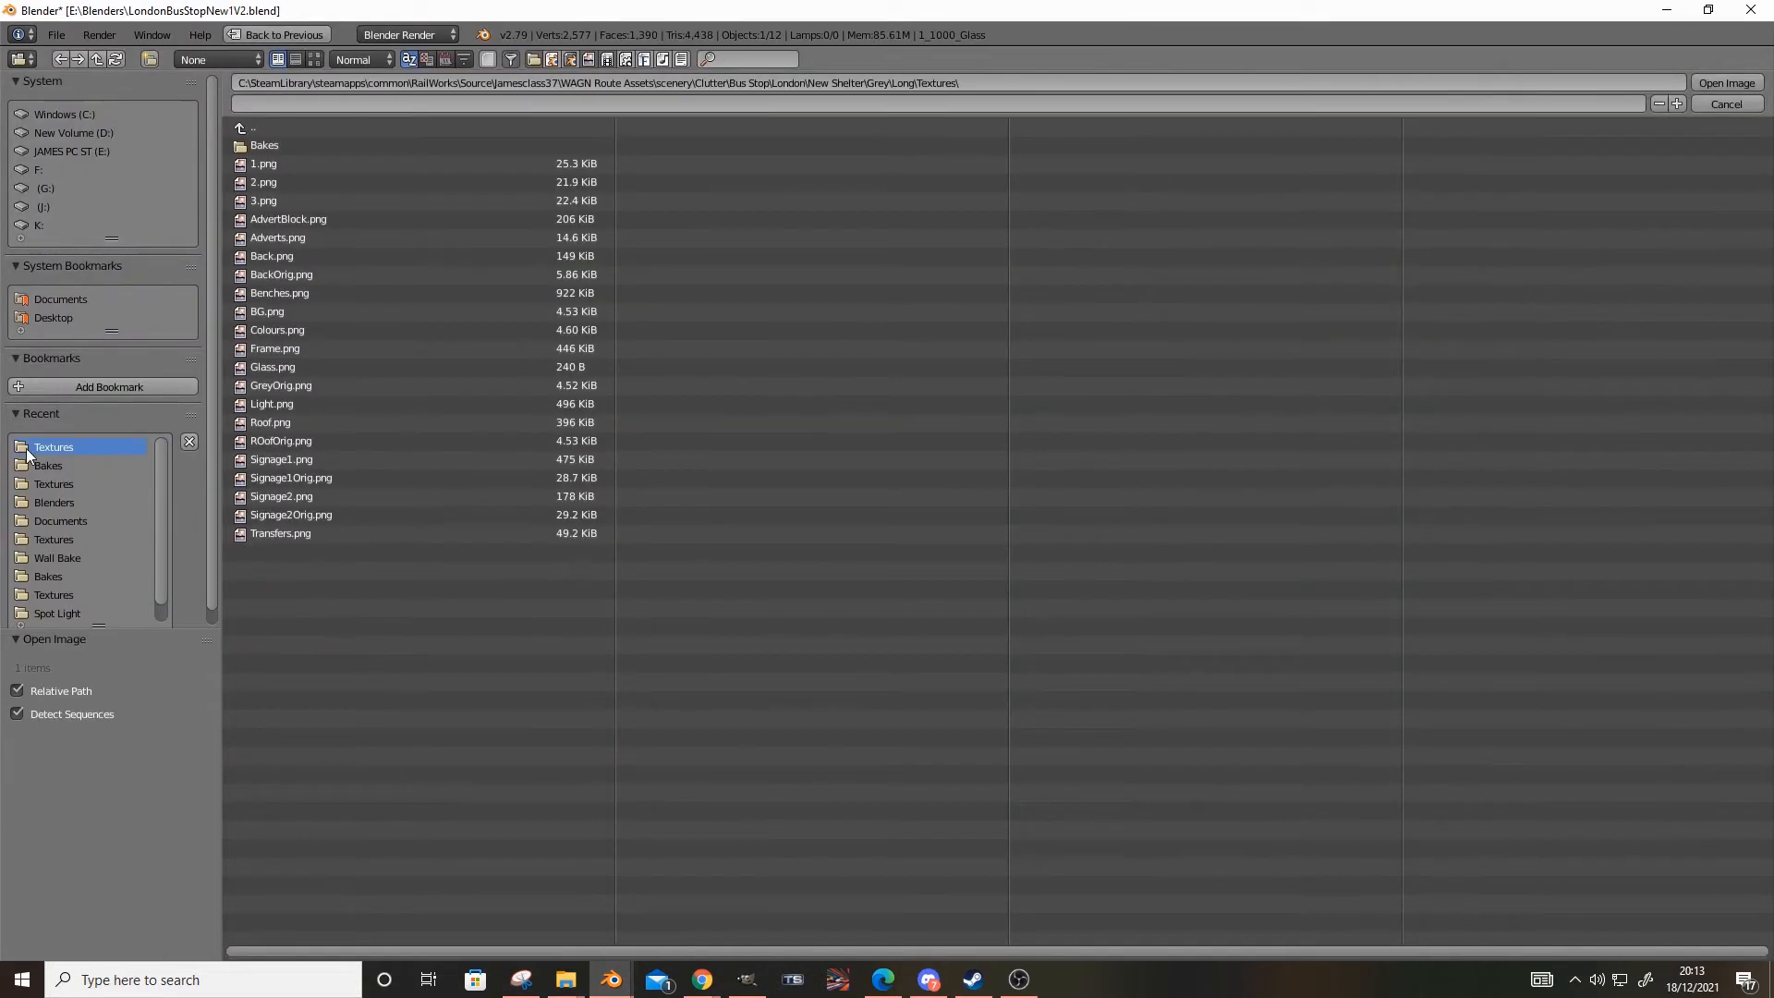
{"action": "double_click", "coordinate": [304, 379]}
Set the IGS export texture of the new Mat_Glass texture to Glass.png in the Long\Textures folder
{"action": "left_click", "coordinate": [1743, 574]}
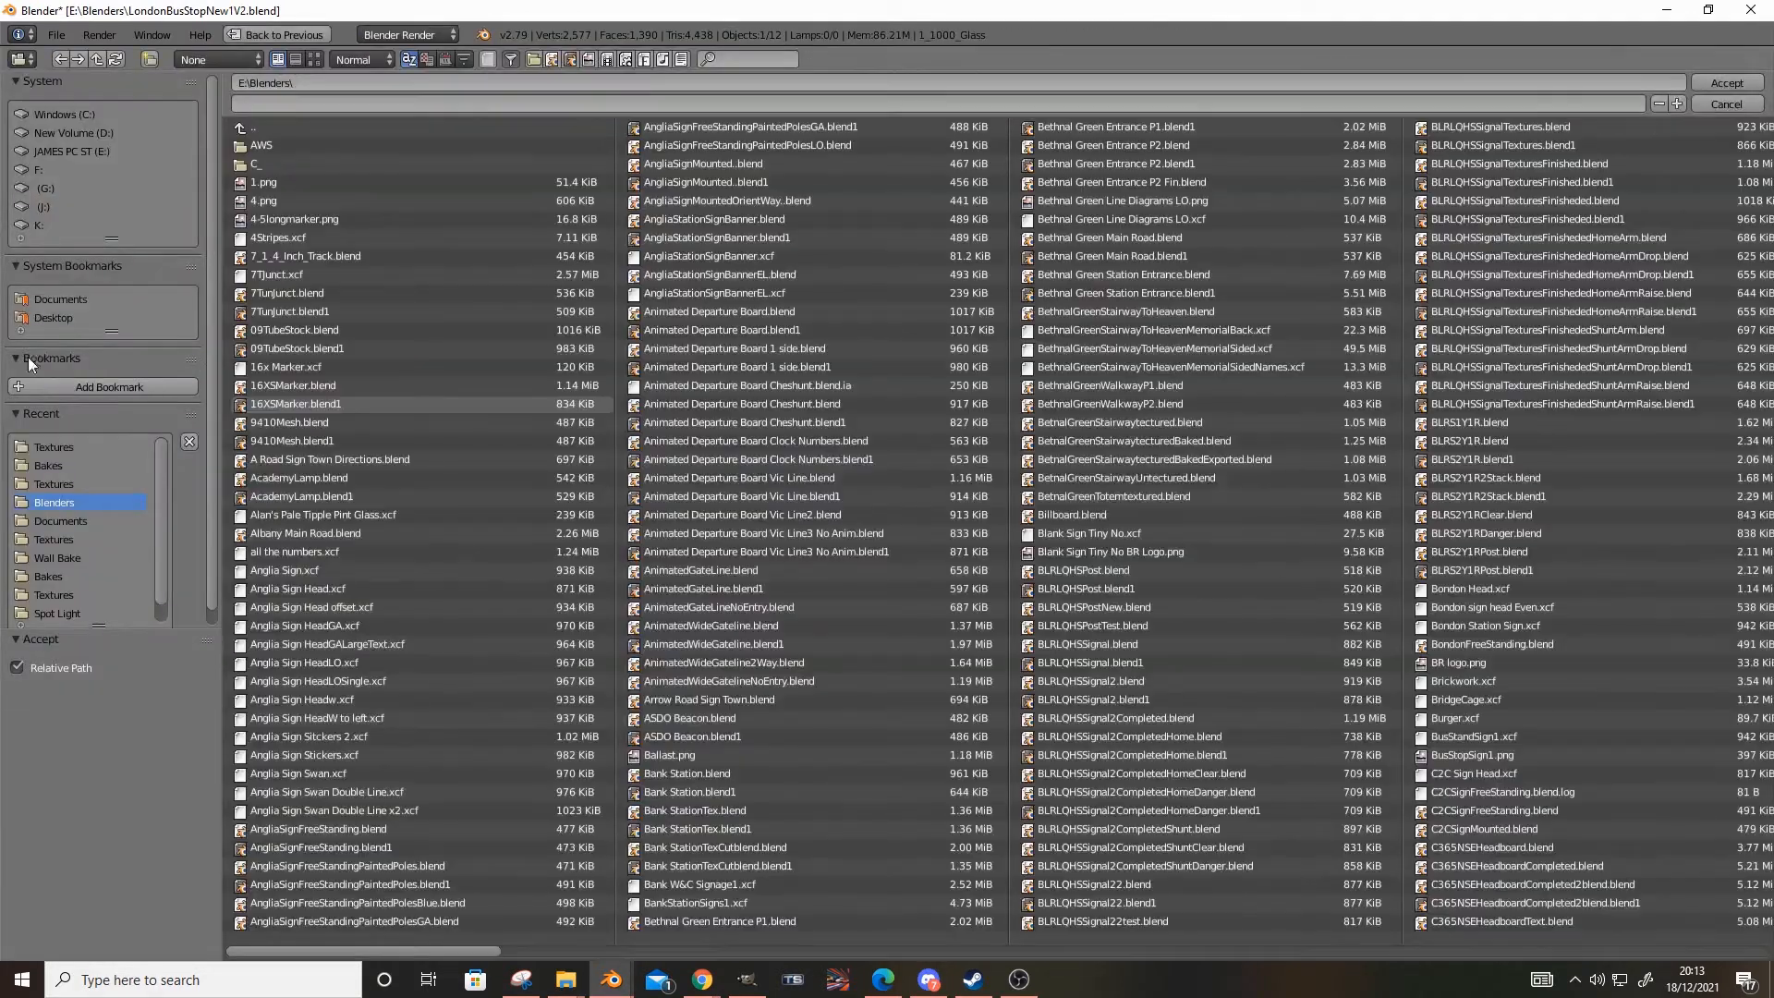
{"action": "left_click", "coordinate": [34, 446]}
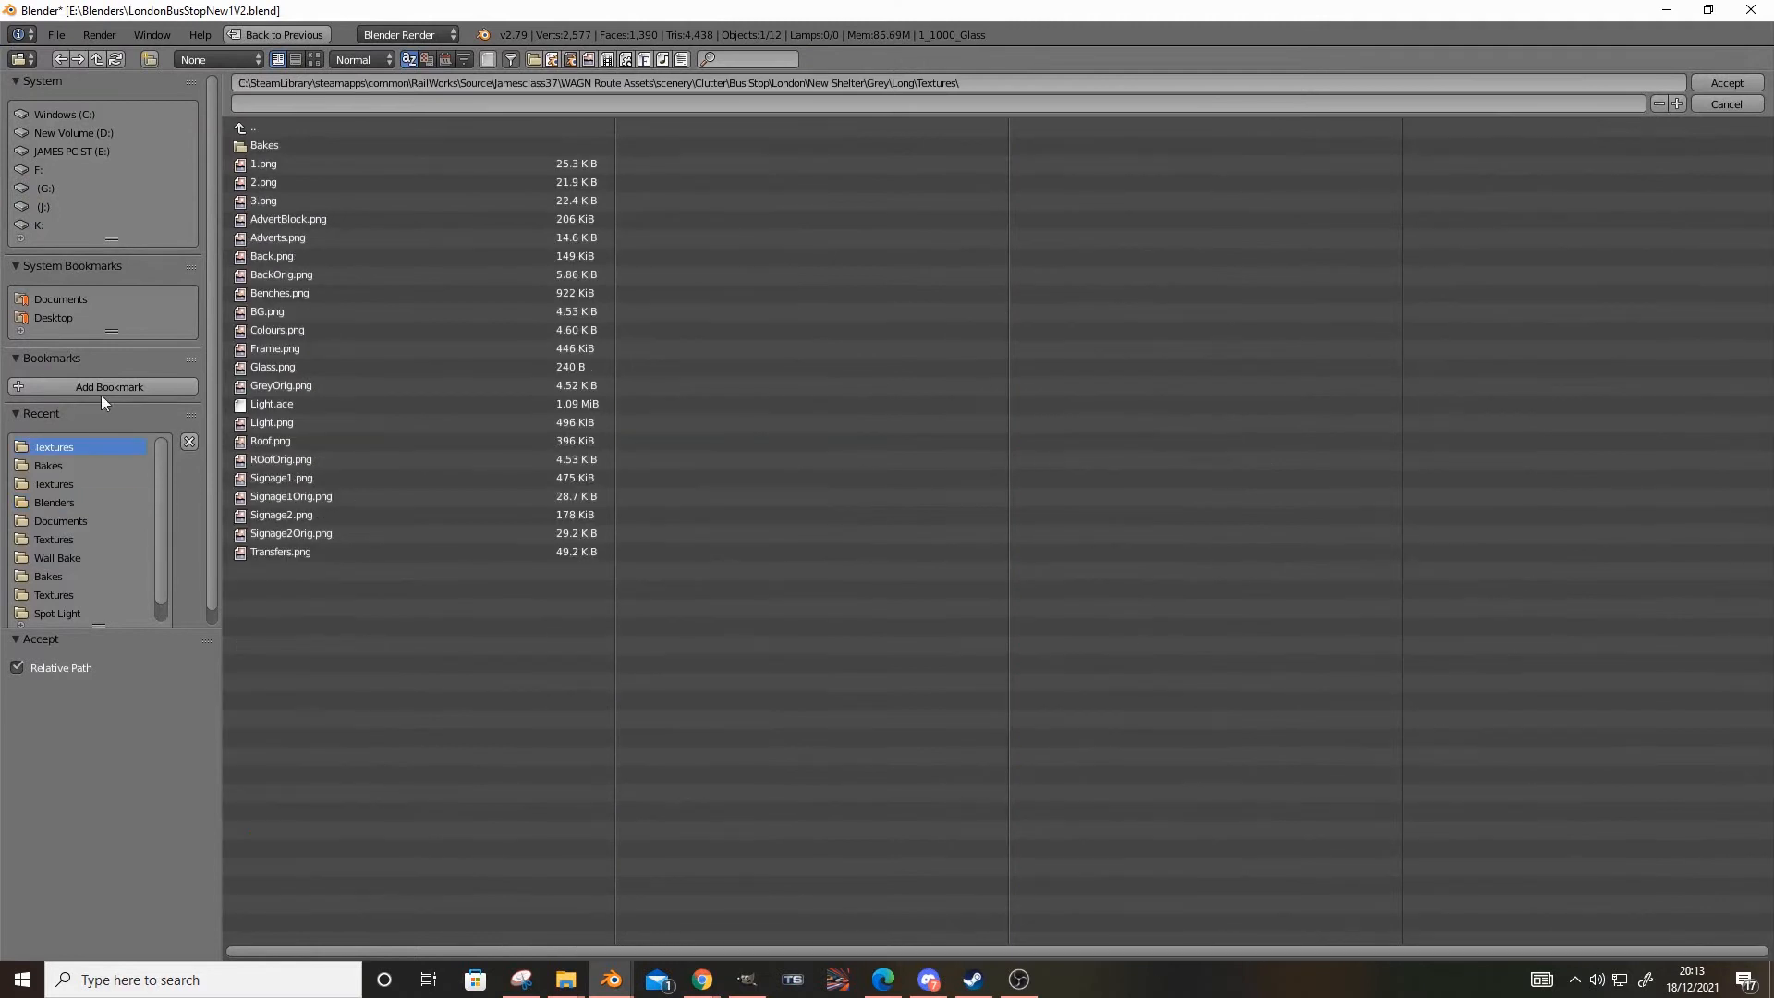
{"action": "double_click", "coordinate": [268, 367]}
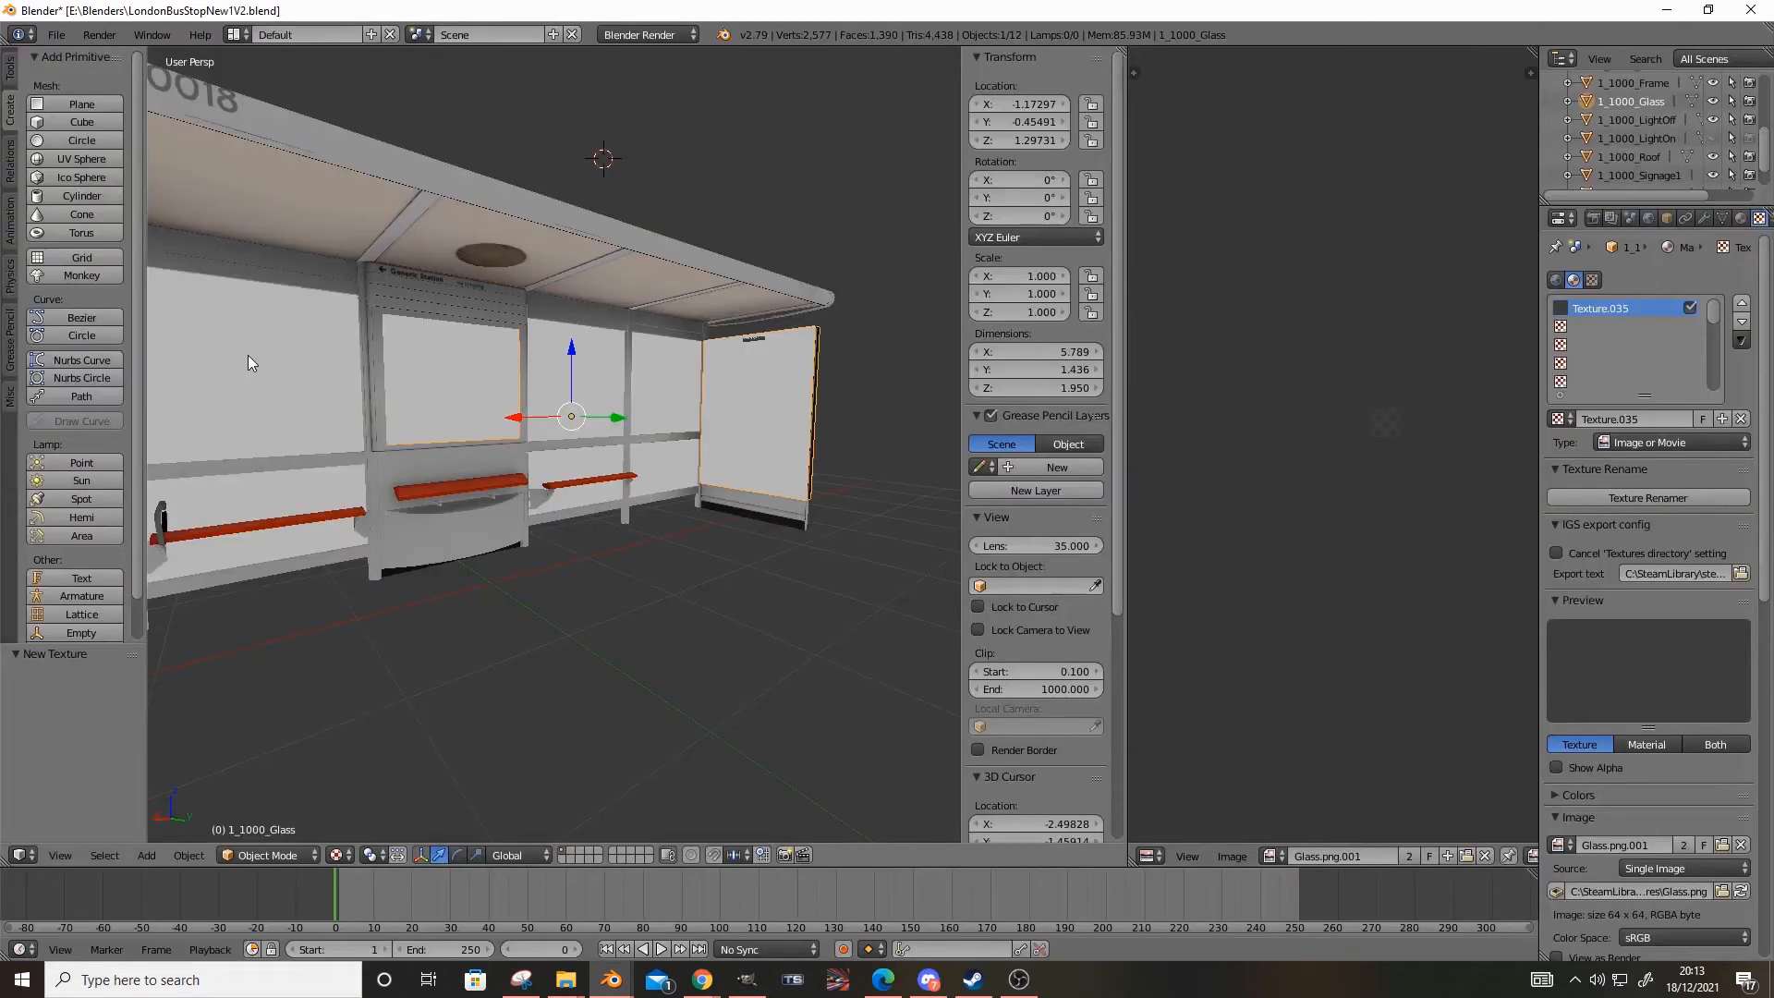
Set the IGS shader of Mat_Glass to TrainGlass.fx
{"action": "left_click", "coordinate": [1741, 219]}
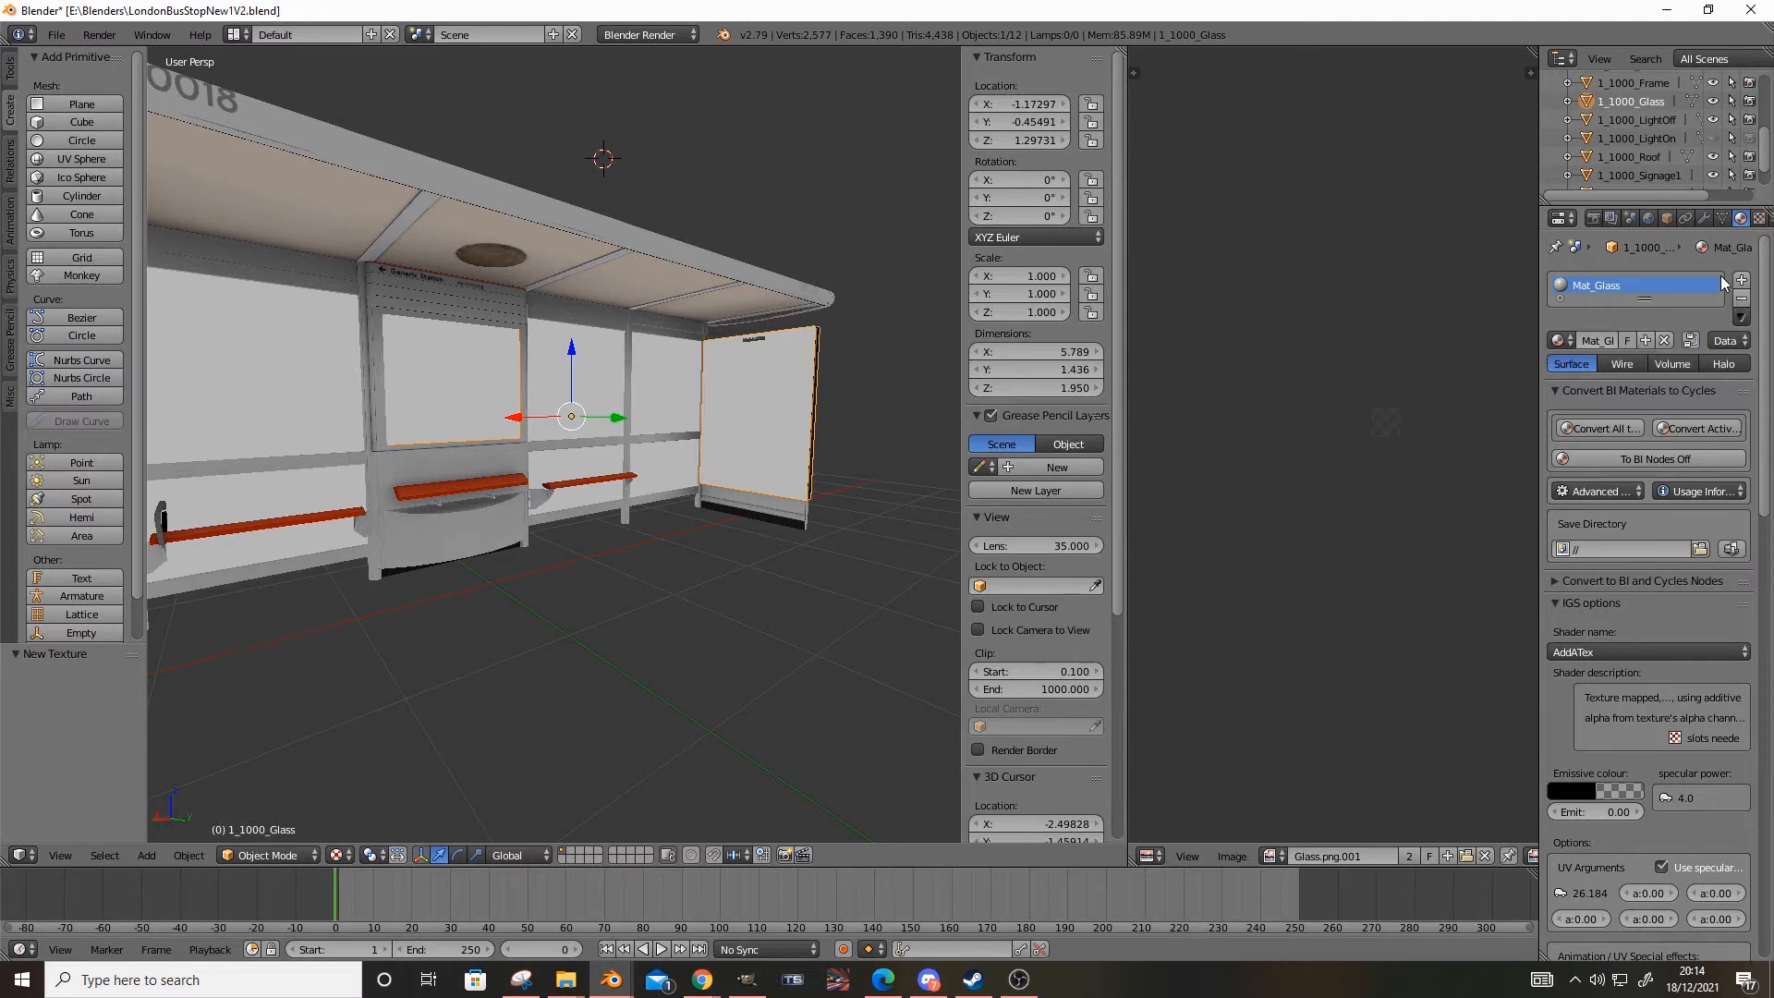
{"action": "scroll", "coordinate": [1691, 529], "scroll_direction": "down", "scroll_amount": 3}
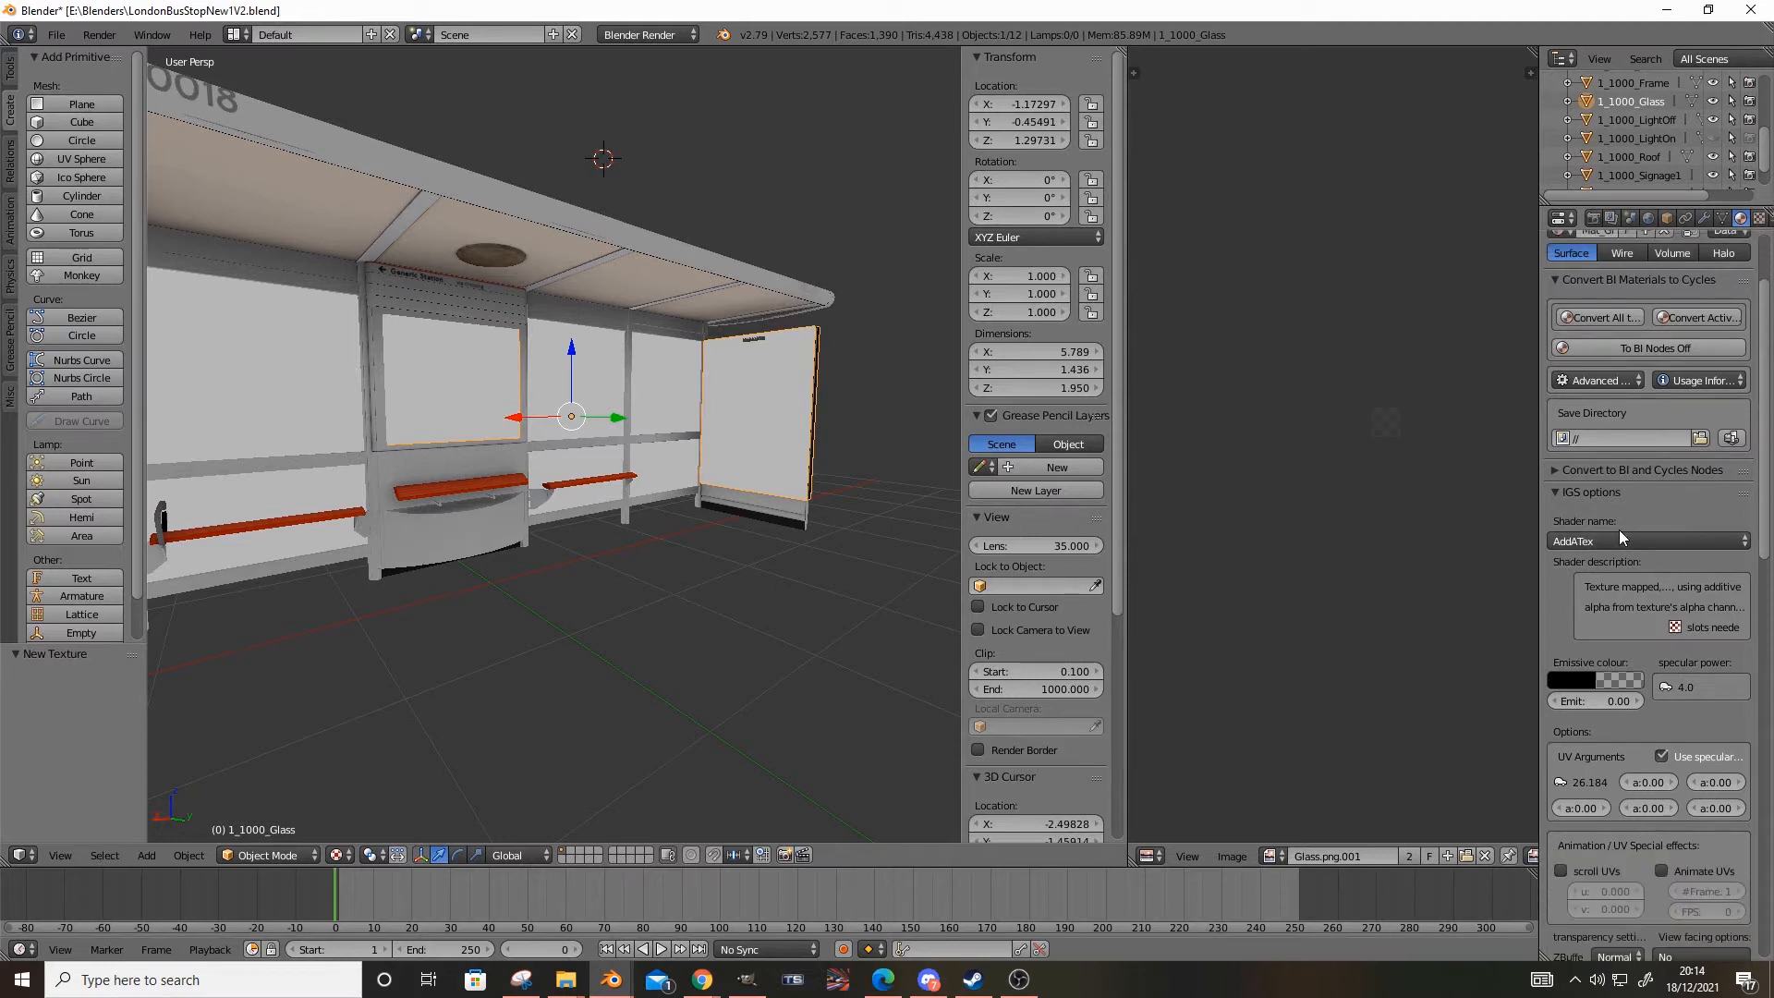
{"action": "left_click", "coordinate": [1619, 542]}
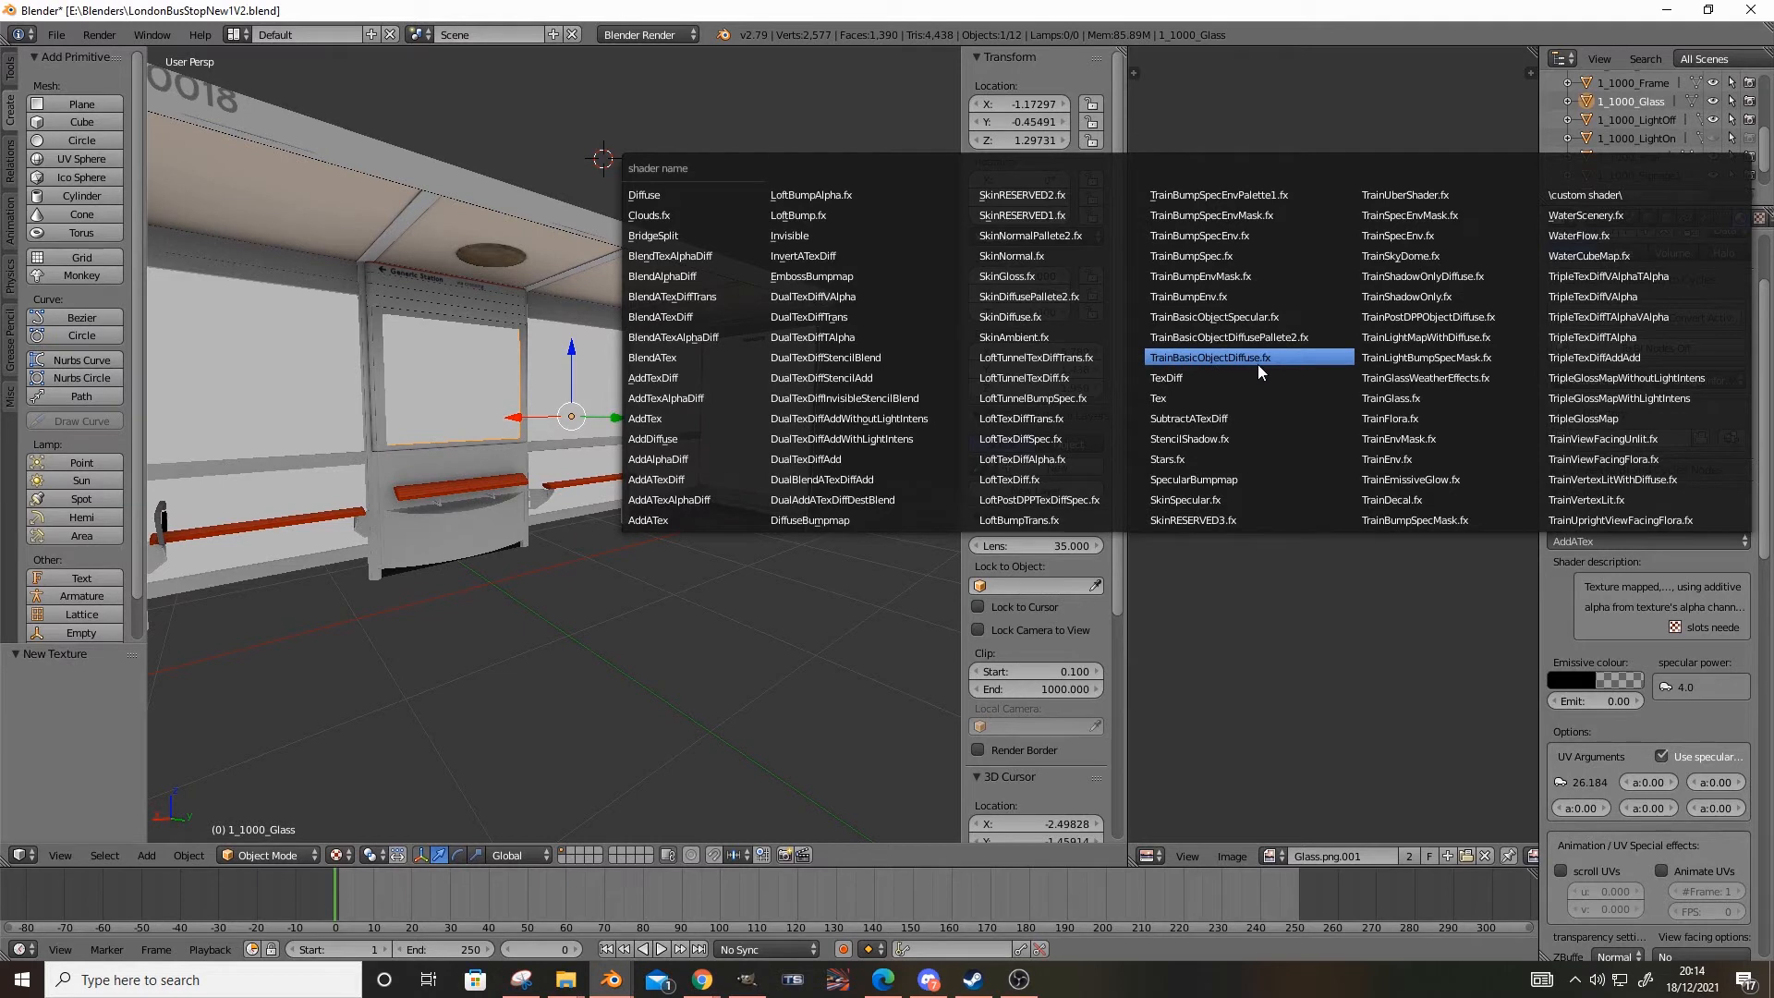
{"action": "left_click", "coordinate": [1378, 398]}
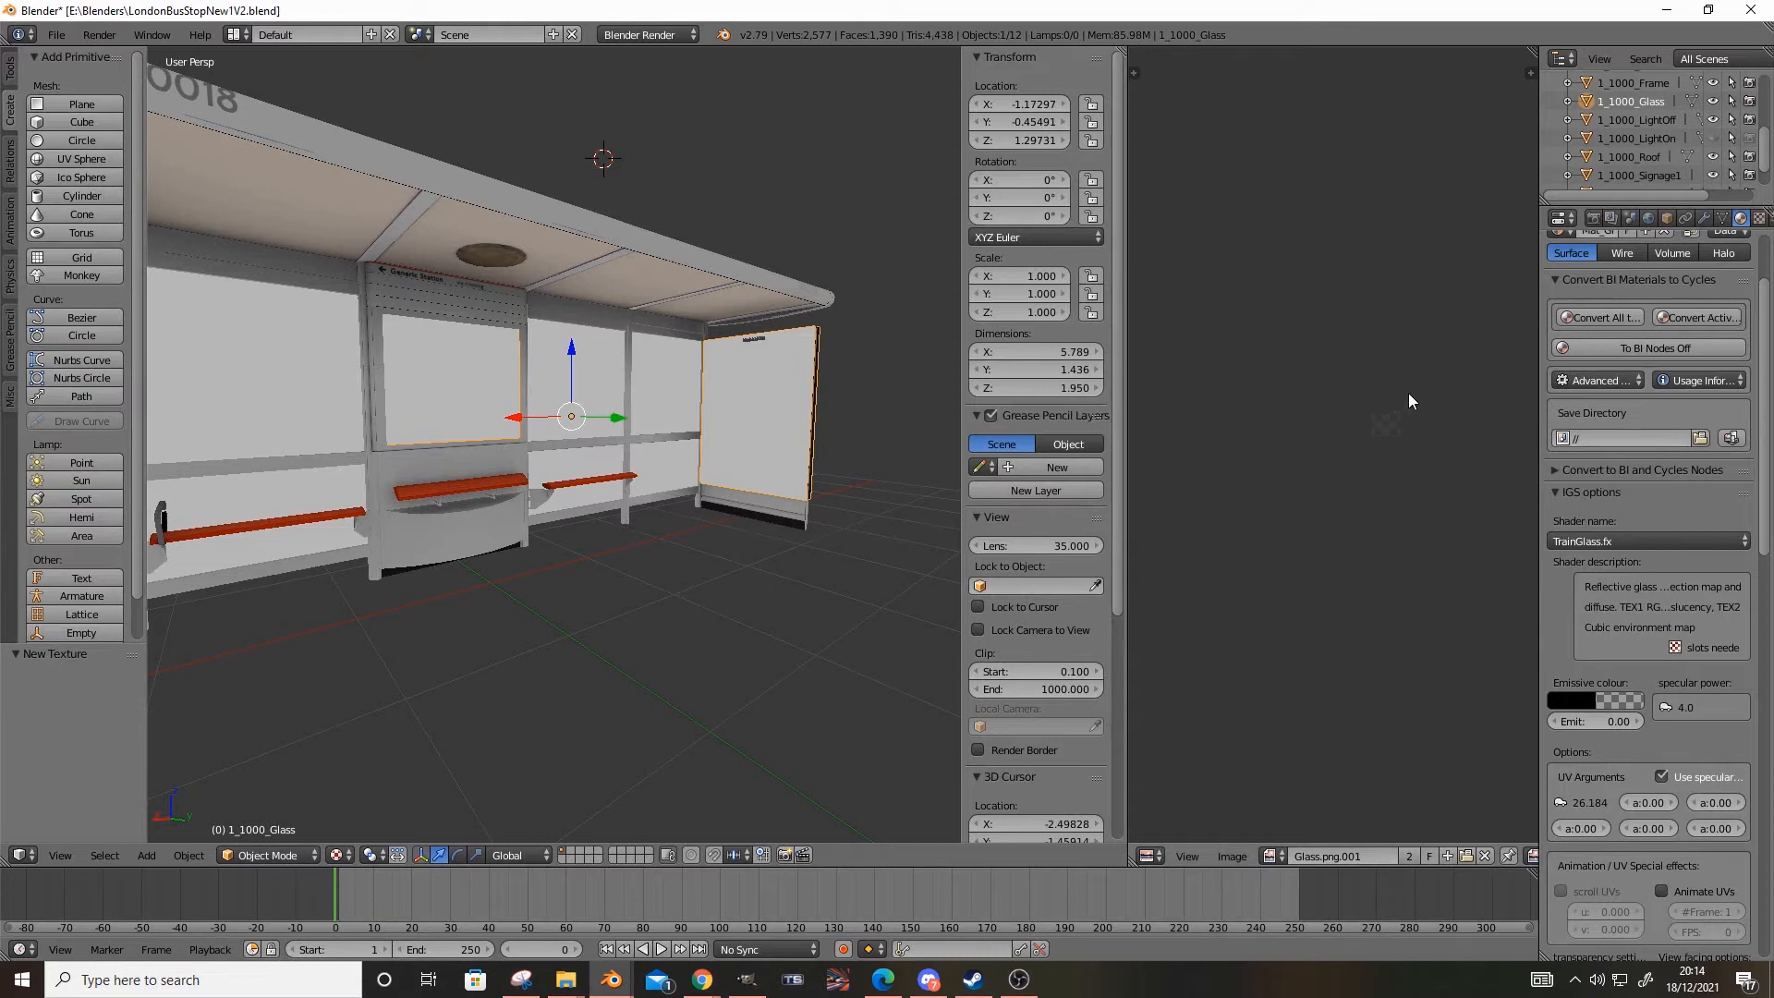
Assign the existing TrGlass.001 texture to the second texture slot of Mat_Glass
{"action": "left_click", "coordinate": [1760, 217]}
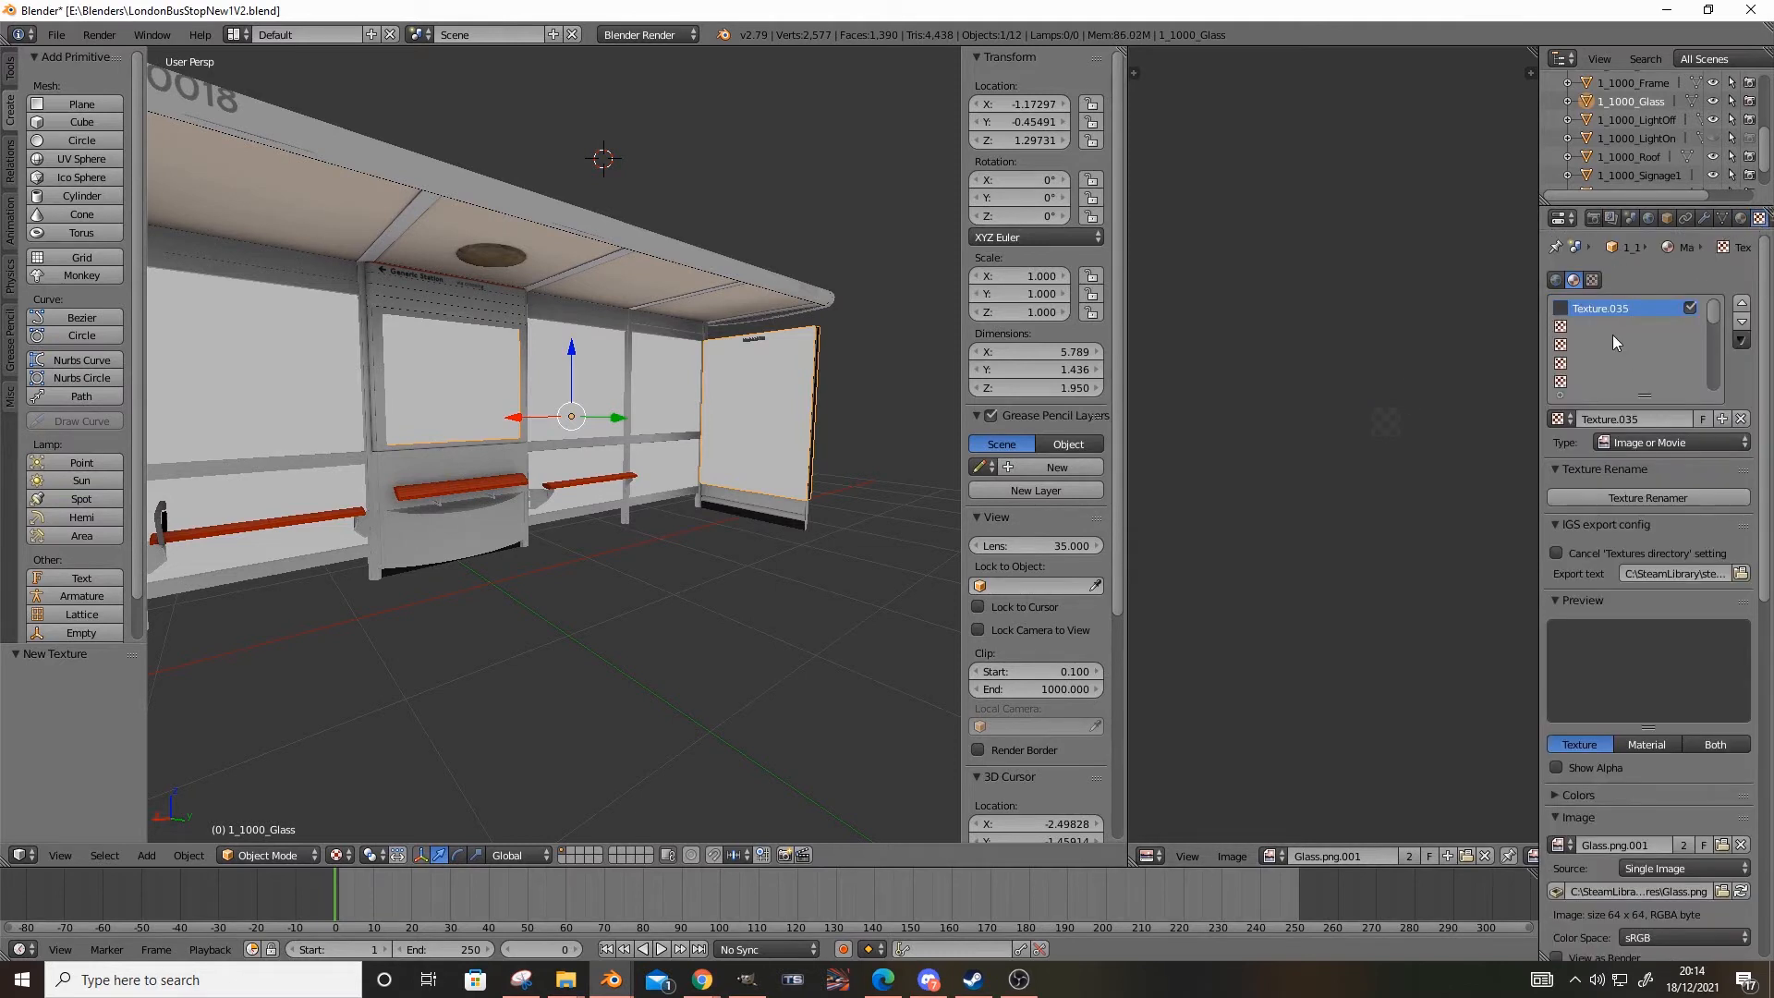
{"action": "left_click", "coordinate": [1612, 329]}
{"action": "left_click", "coordinate": [1568, 420]}
{"action": "type", "text": "trg"}
{"action": "left_click", "coordinate": [1467, 457]}
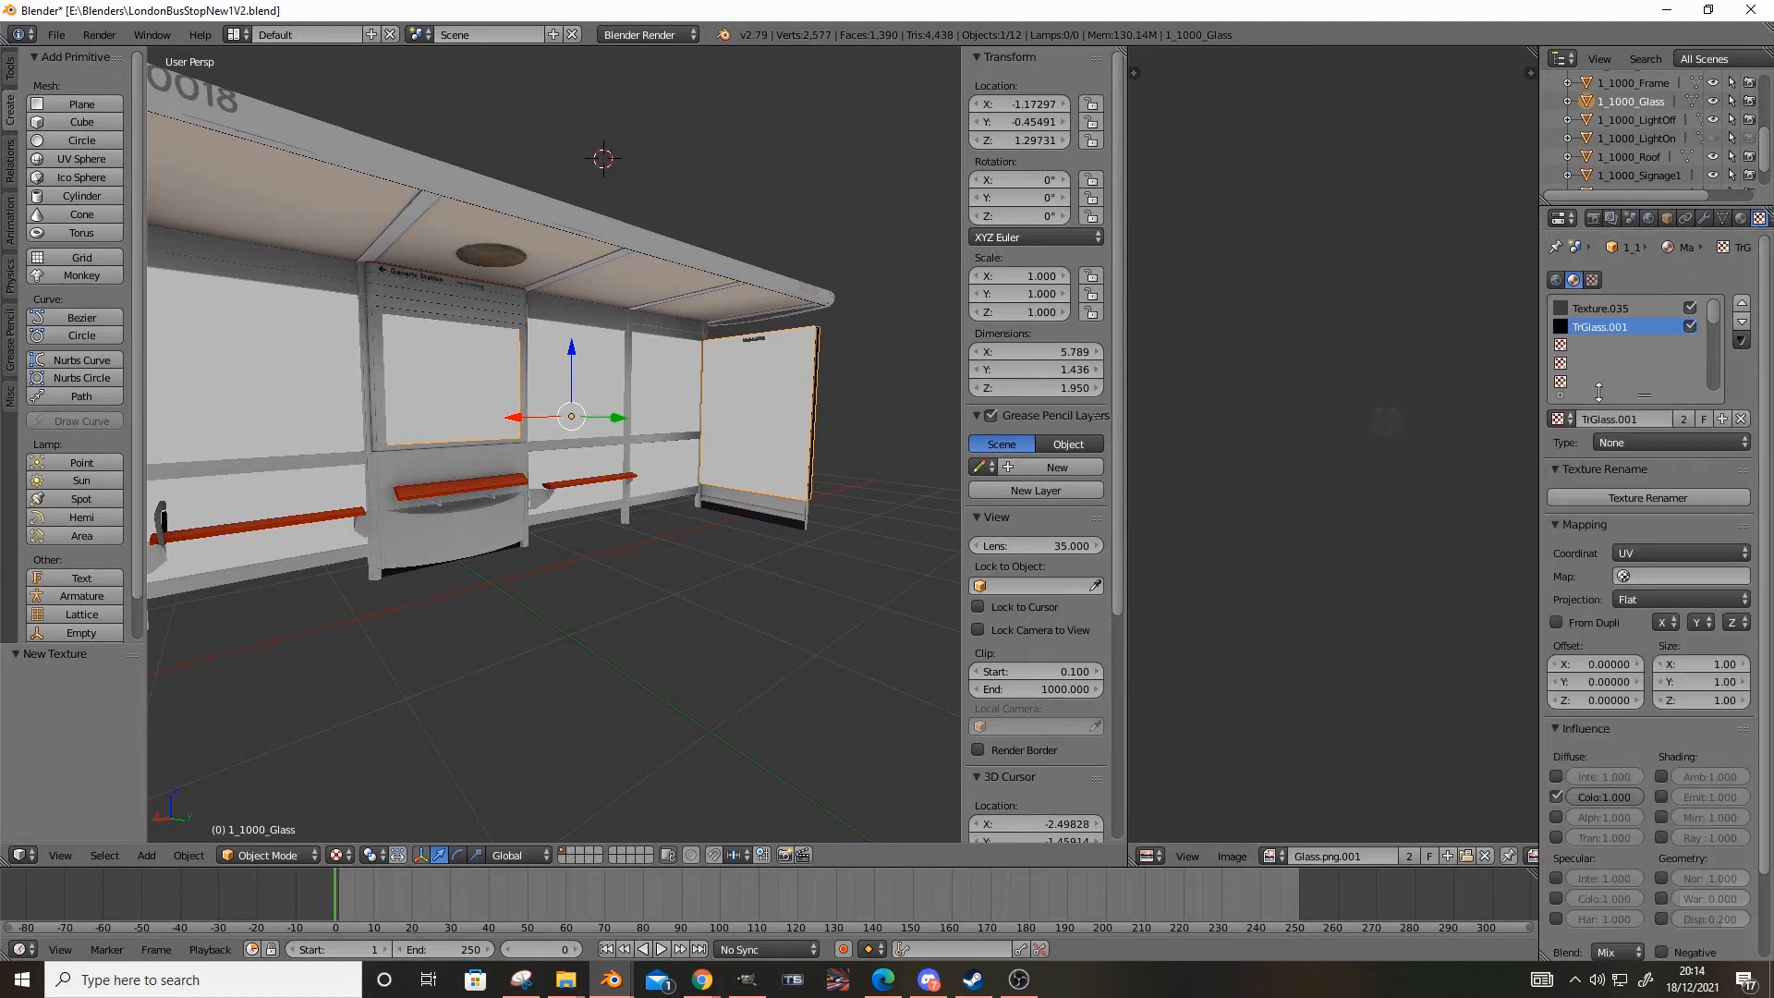
Remove TrGlass.001 from the second texture slot of Mat_Glass
{"action": "left_click", "coordinate": [1639, 418]}
{"action": "key", "text": "BackSpace"}
{"action": "key", "text": "BackSpace"}
{"action": "key", "text": "BackSpace"}
{"action": "key", "text": "BackSpace"}
{"action": "key", "text": "Return"}
{"action": "left_click", "coordinate": [1741, 419]}
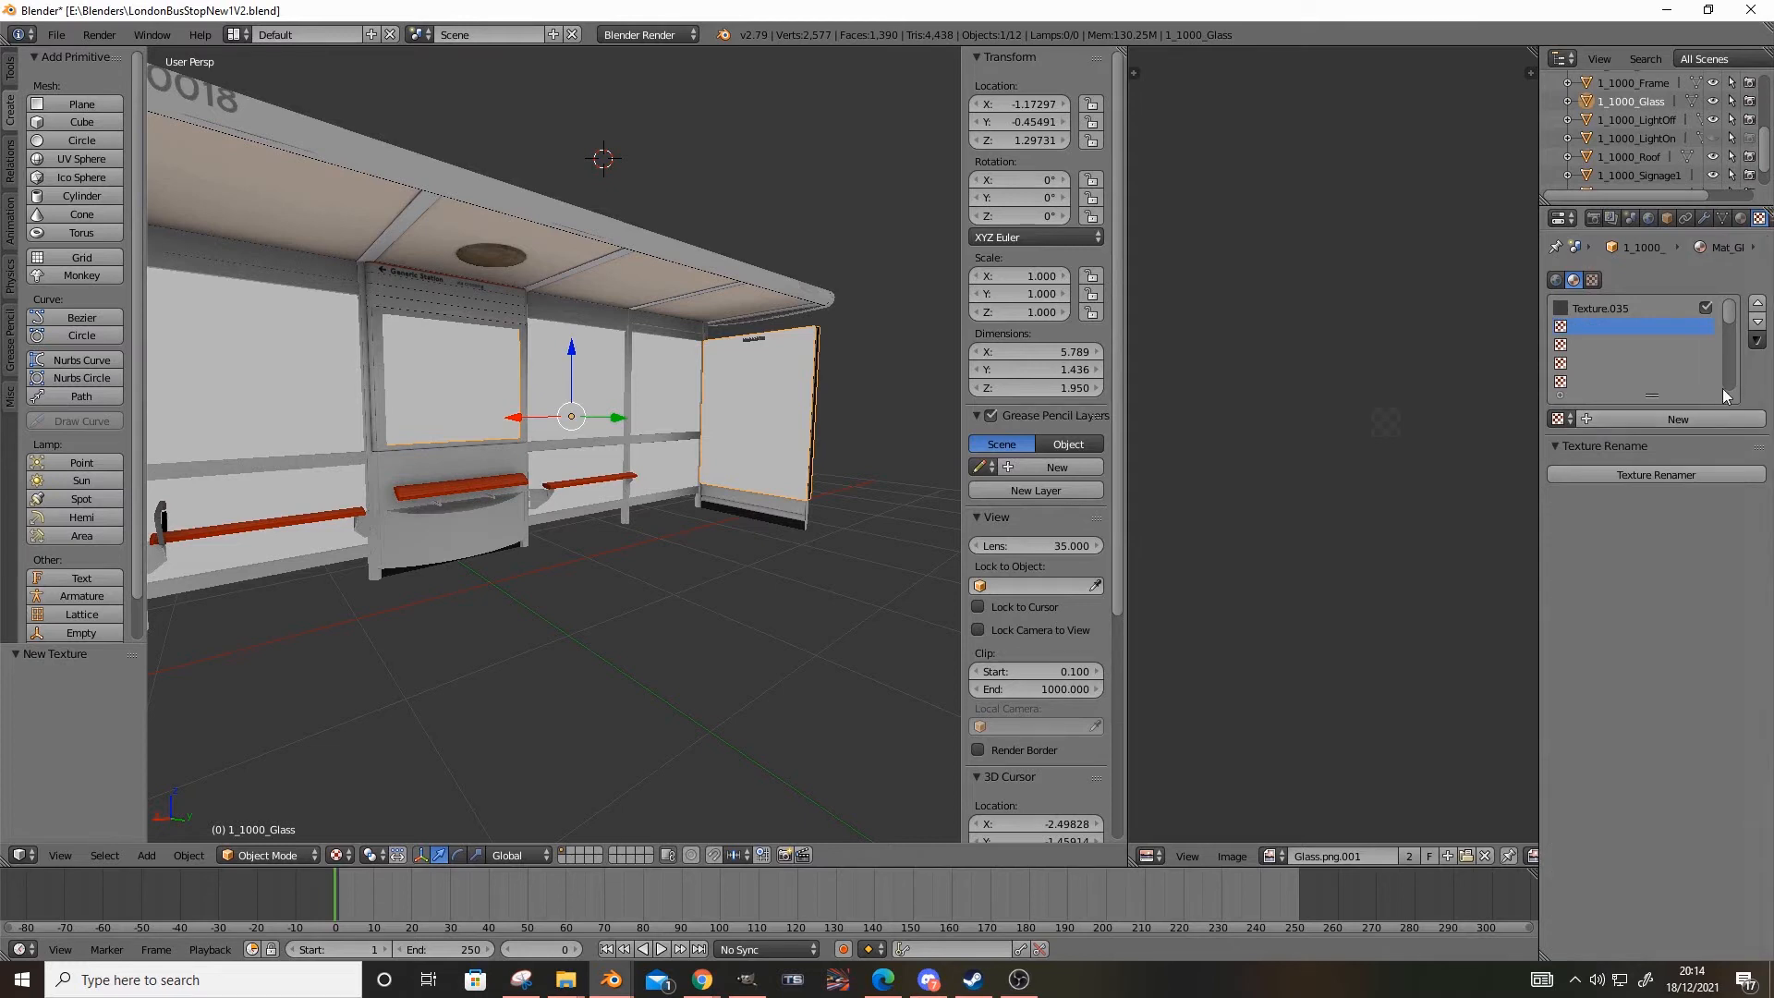
Enable Transparency and Shadeless shading for the Mat_Glass material
{"action": "left_click", "coordinate": [1740, 220]}
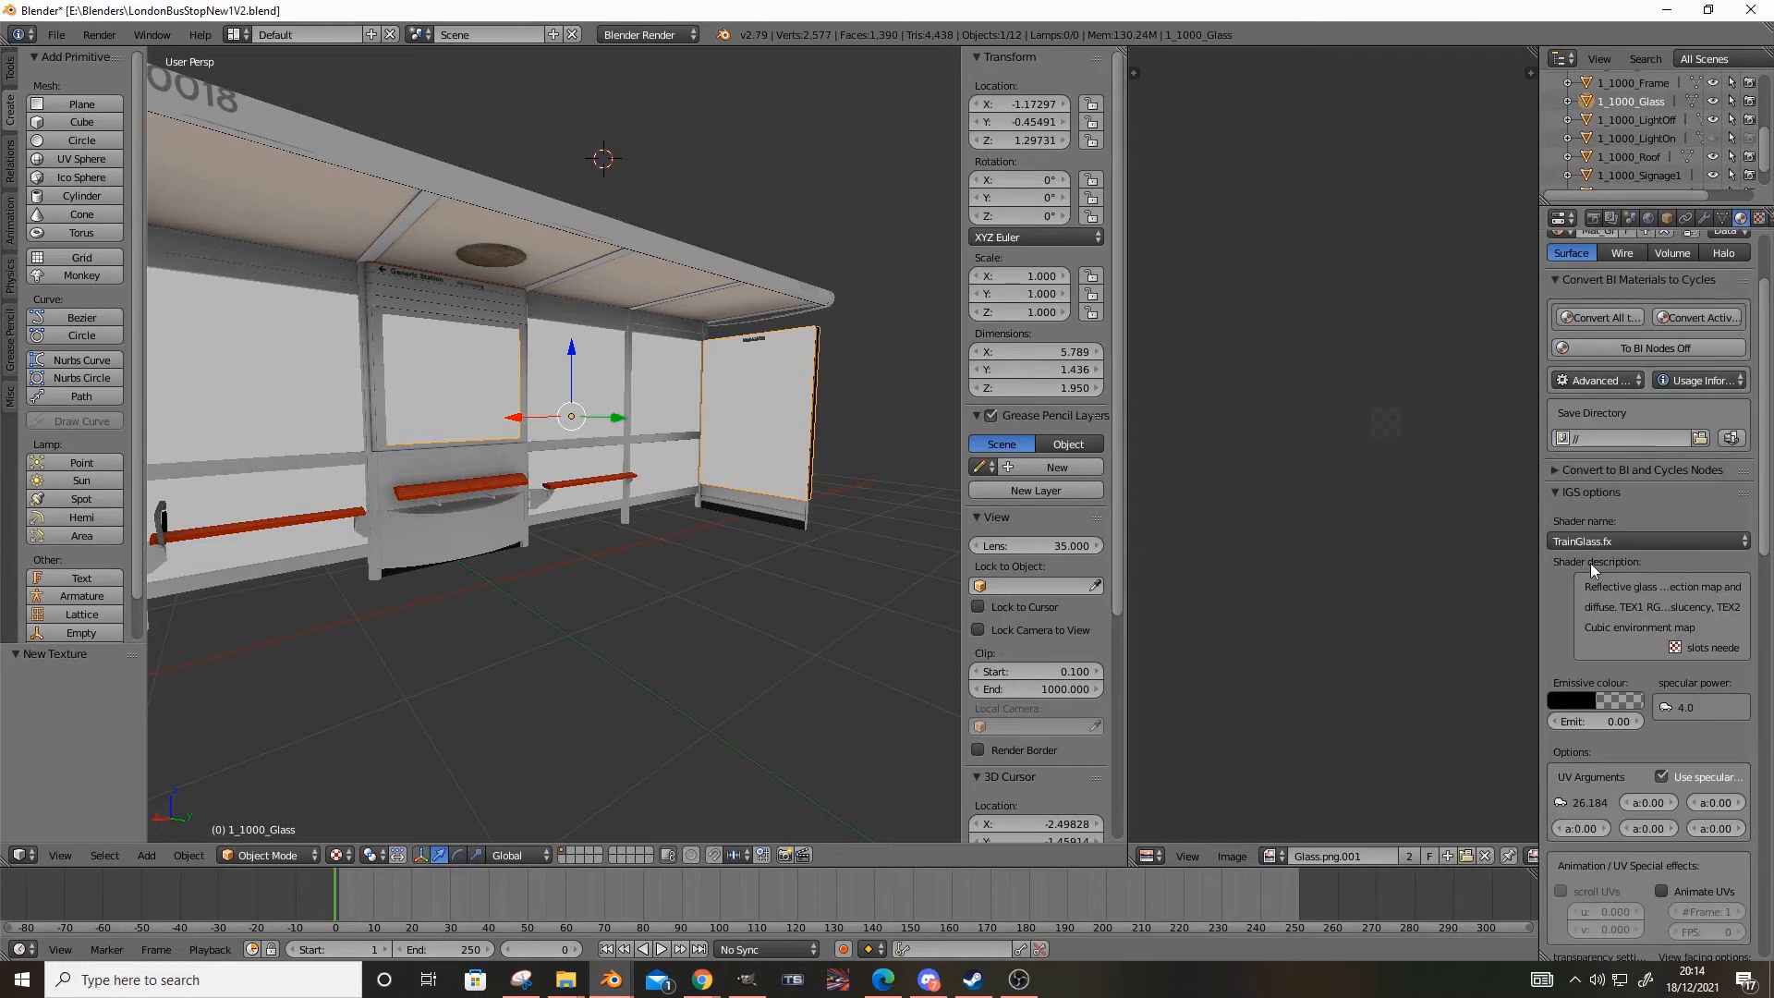
{"action": "scroll", "coordinate": [1610, 540], "scroll_direction": "down", "scroll_amount": 1}
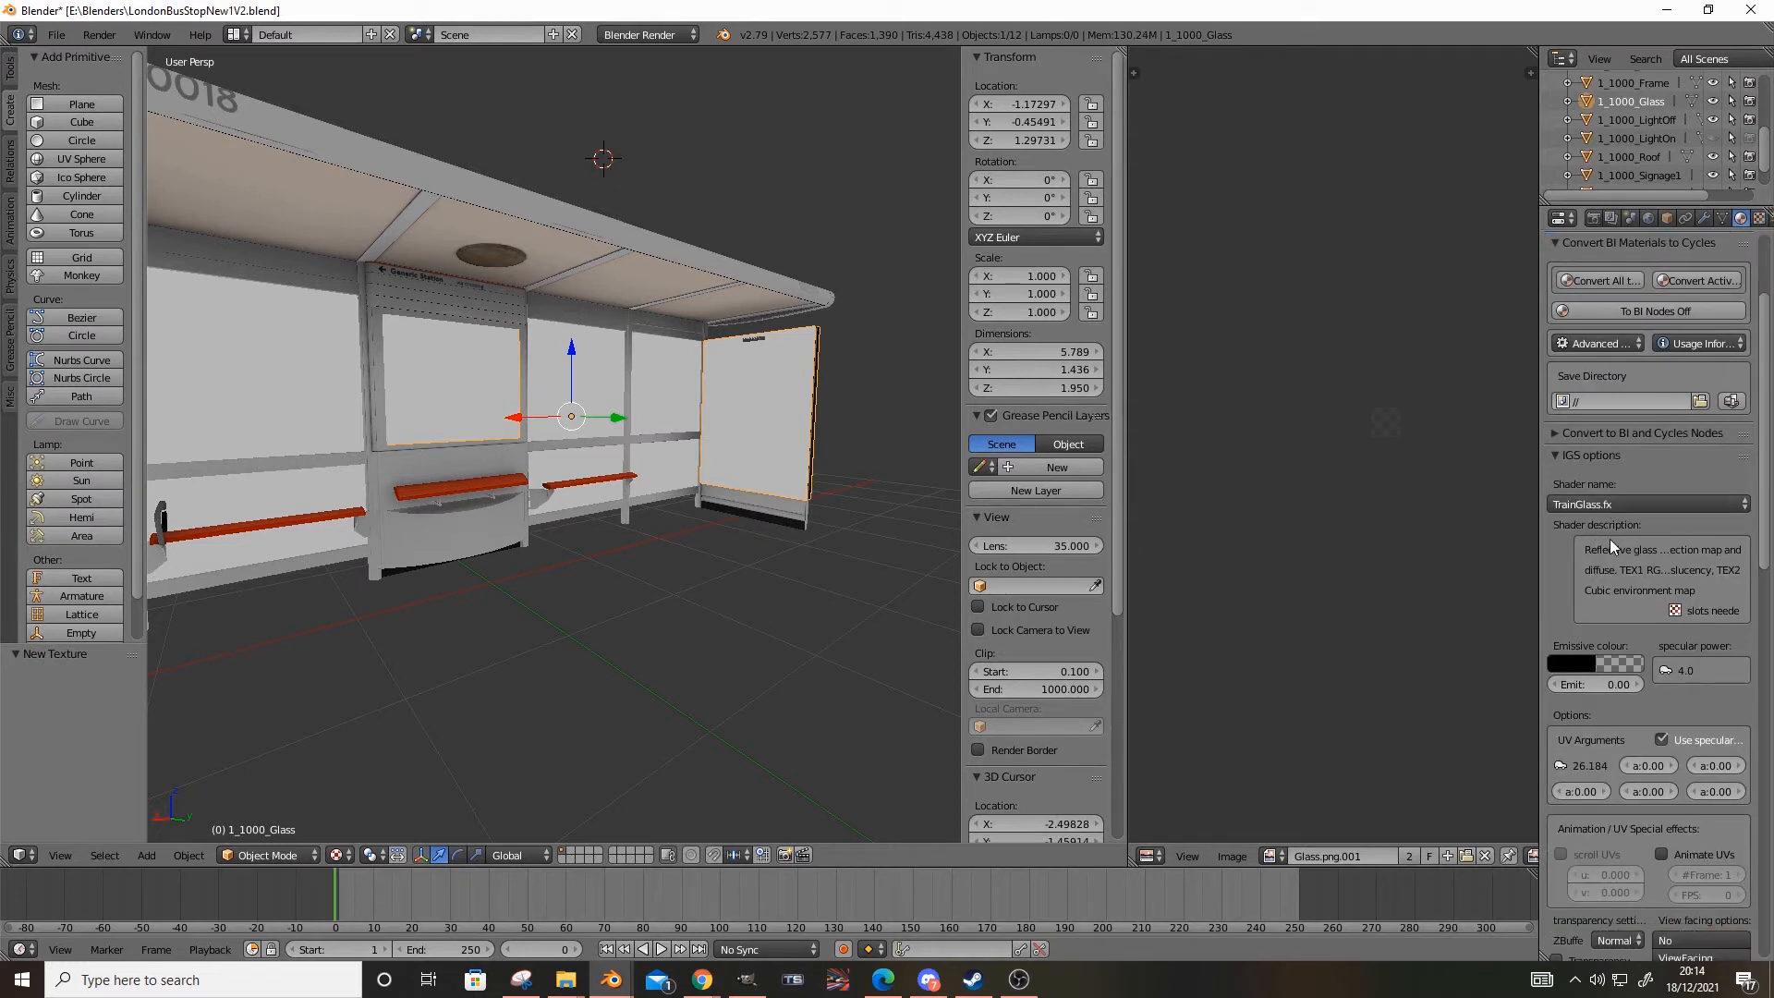
{"action": "scroll", "coordinate": [1574, 529], "scroll_direction": "down", "scroll_amount": 6}
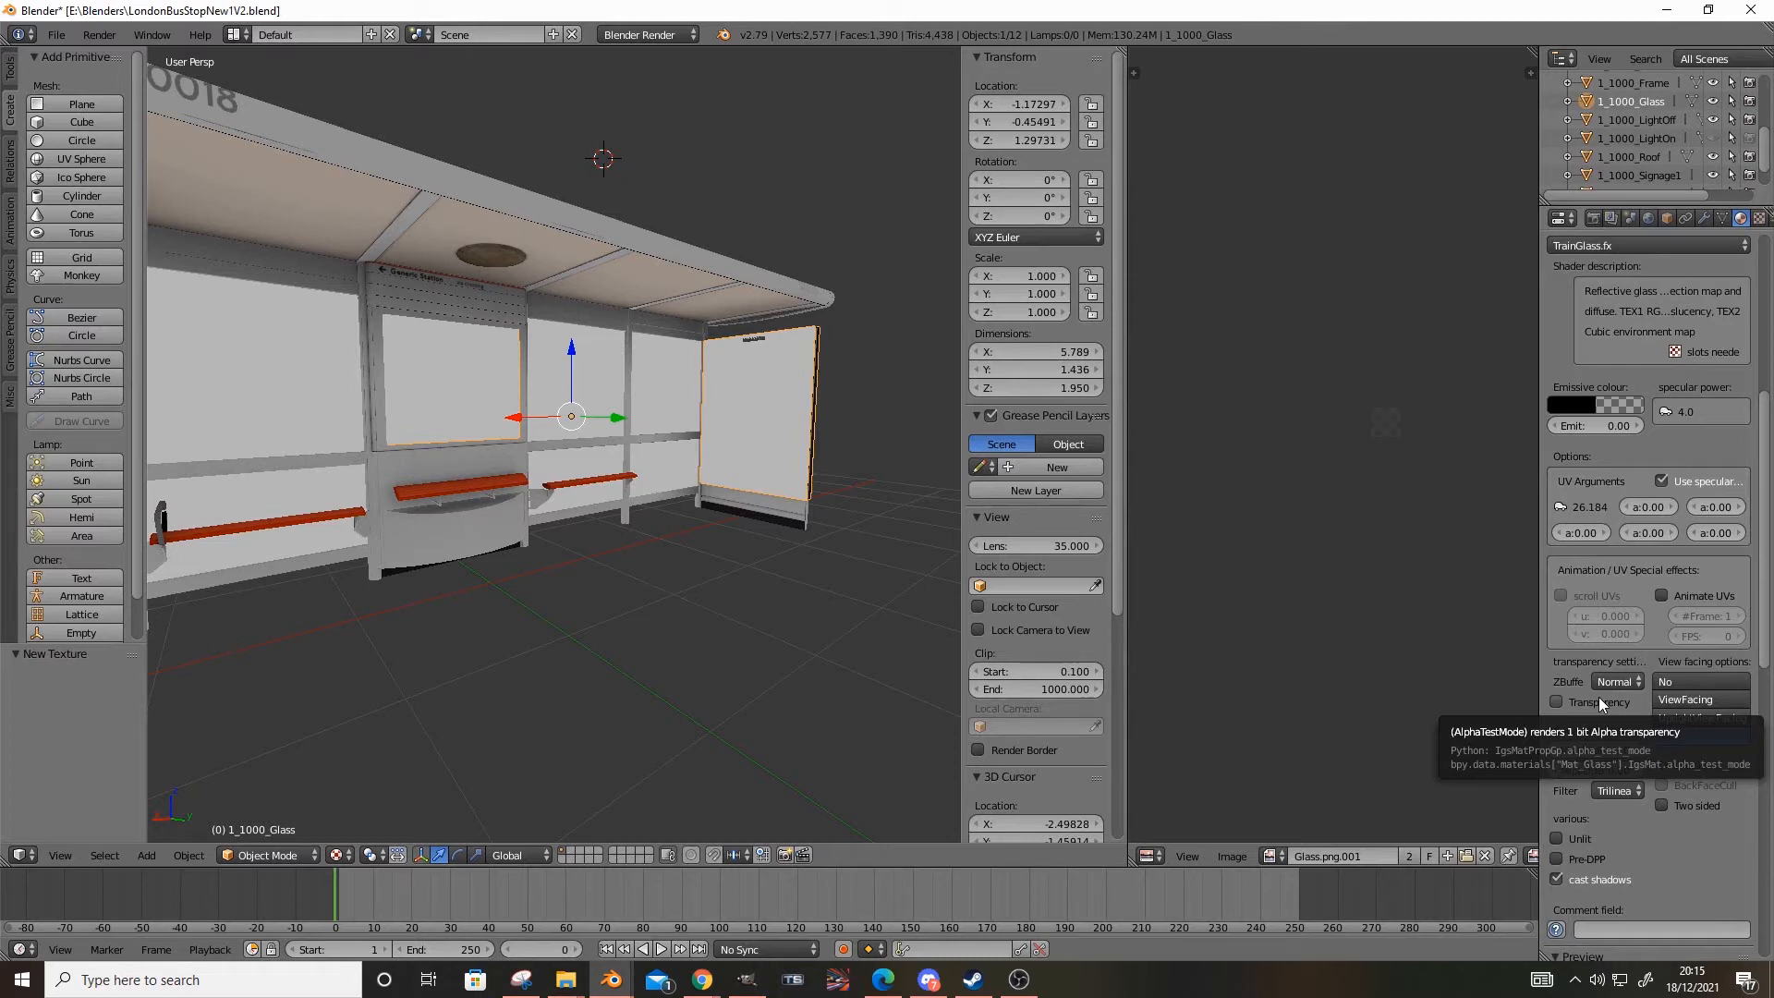
{"action": "left_click", "coordinate": [1601, 246]}
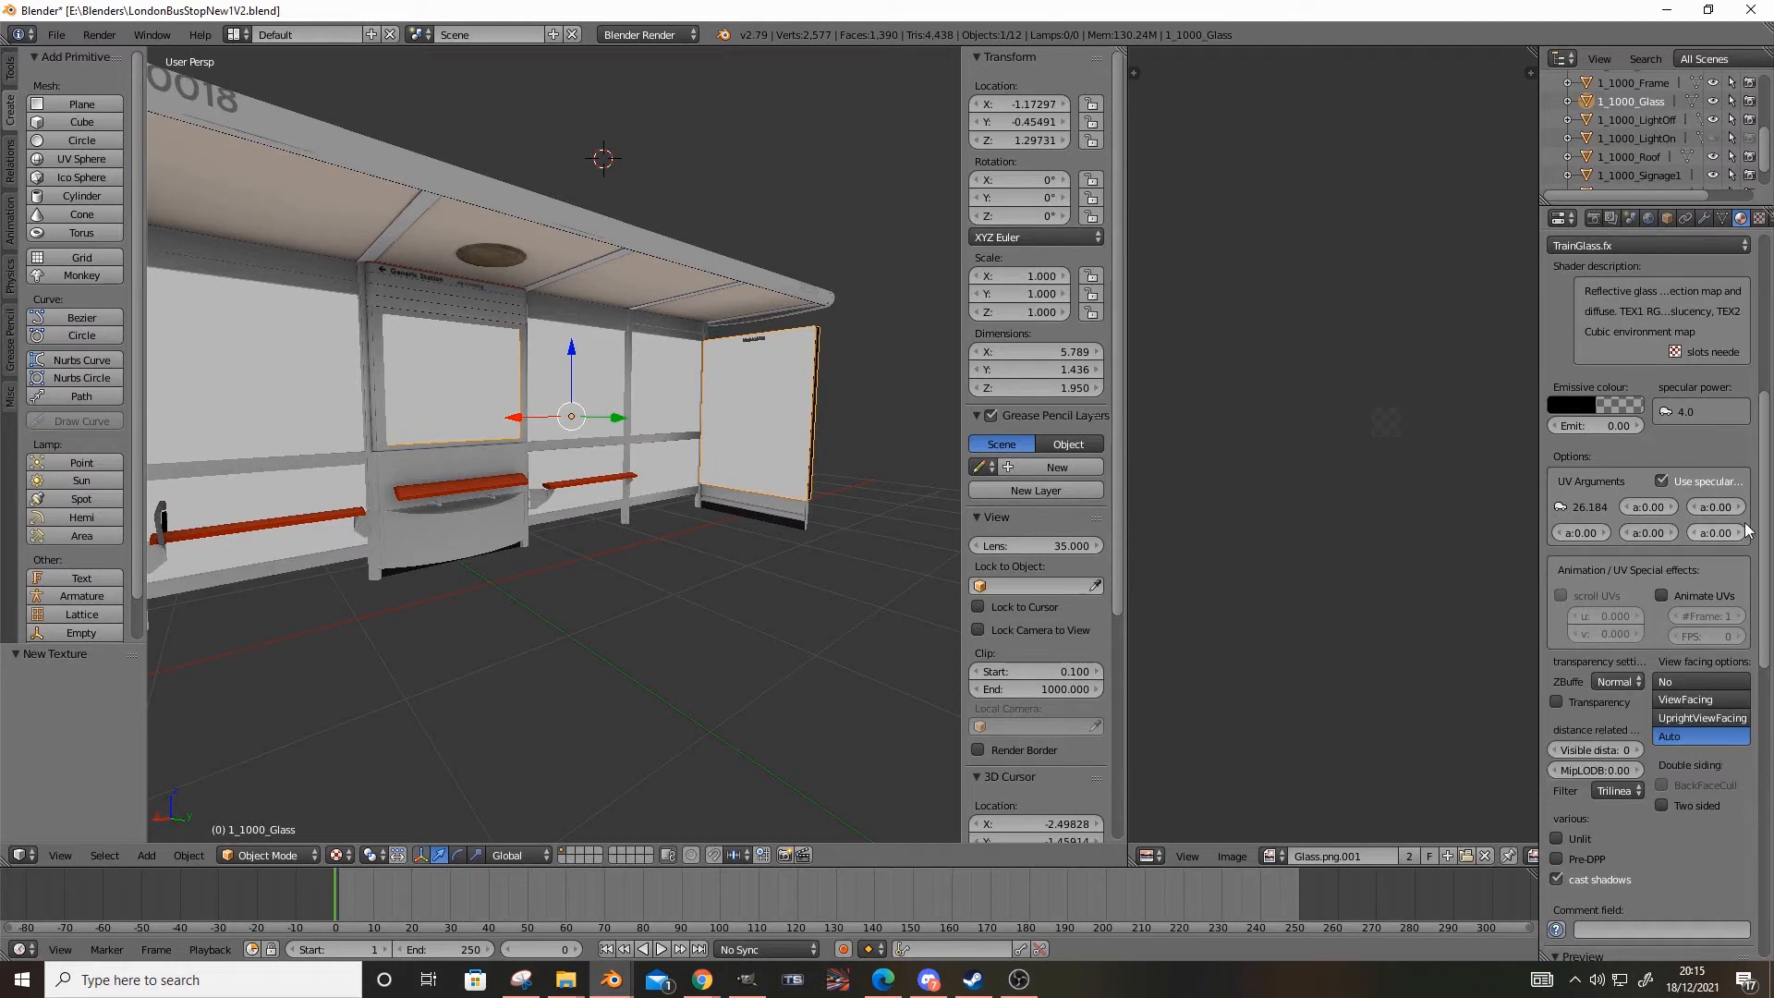
{"action": "scroll", "coordinate": [1704, 412], "scroll_direction": "down", "scroll_amount": 6}
{"action": "scroll", "coordinate": [1704, 412], "scroll_direction": "down", "scroll_amount": 12}
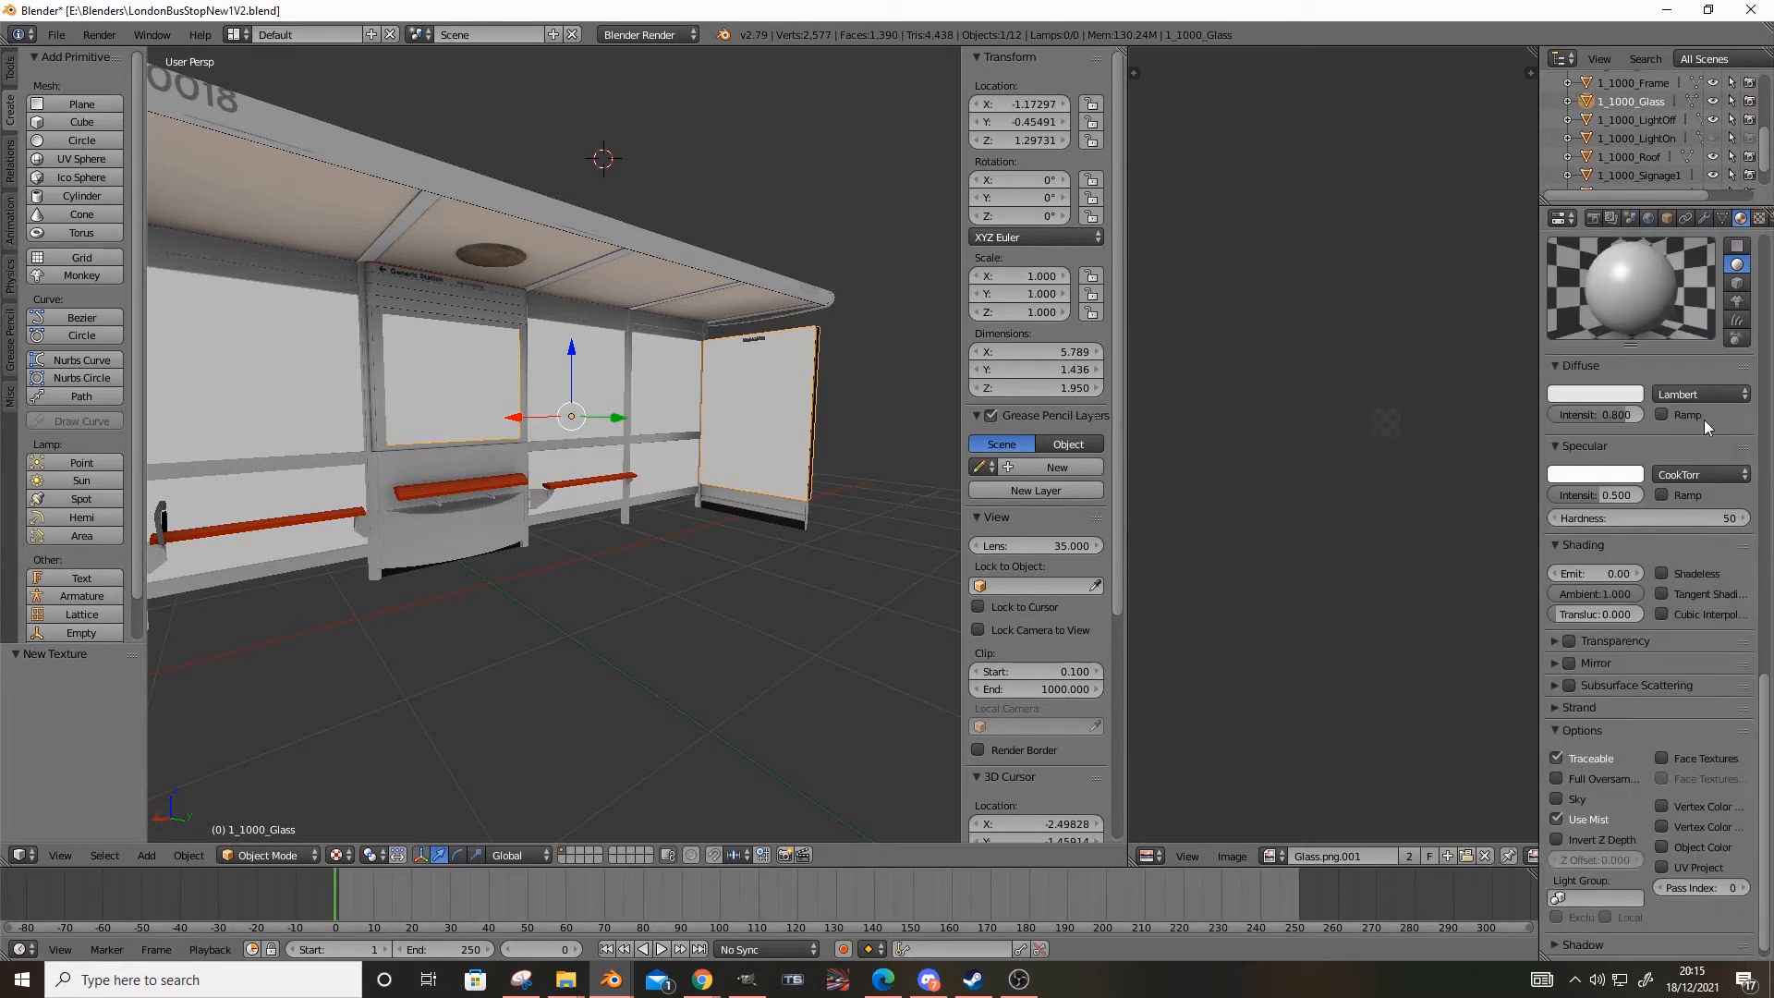
{"action": "left_click", "coordinate": [1568, 641]}
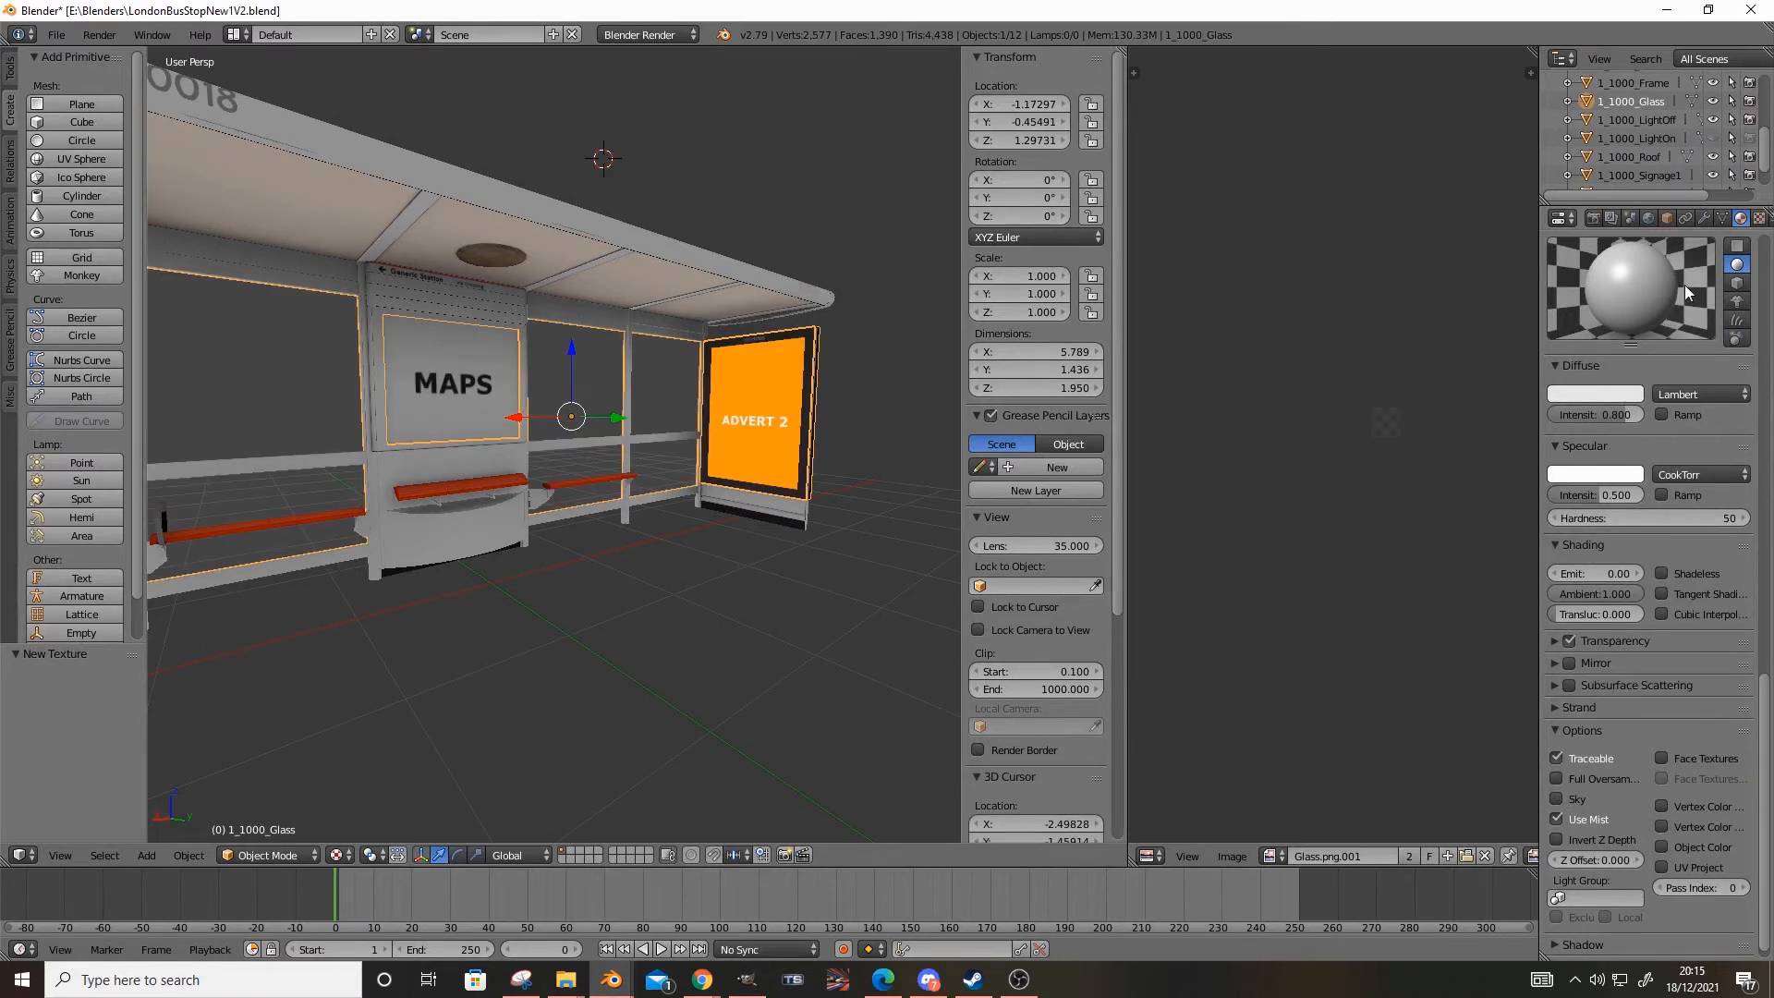
{"action": "scroll", "coordinate": [1706, 577], "scroll_direction": "up", "scroll_amount": 3}
{"action": "left_click", "coordinate": [1661, 684]}
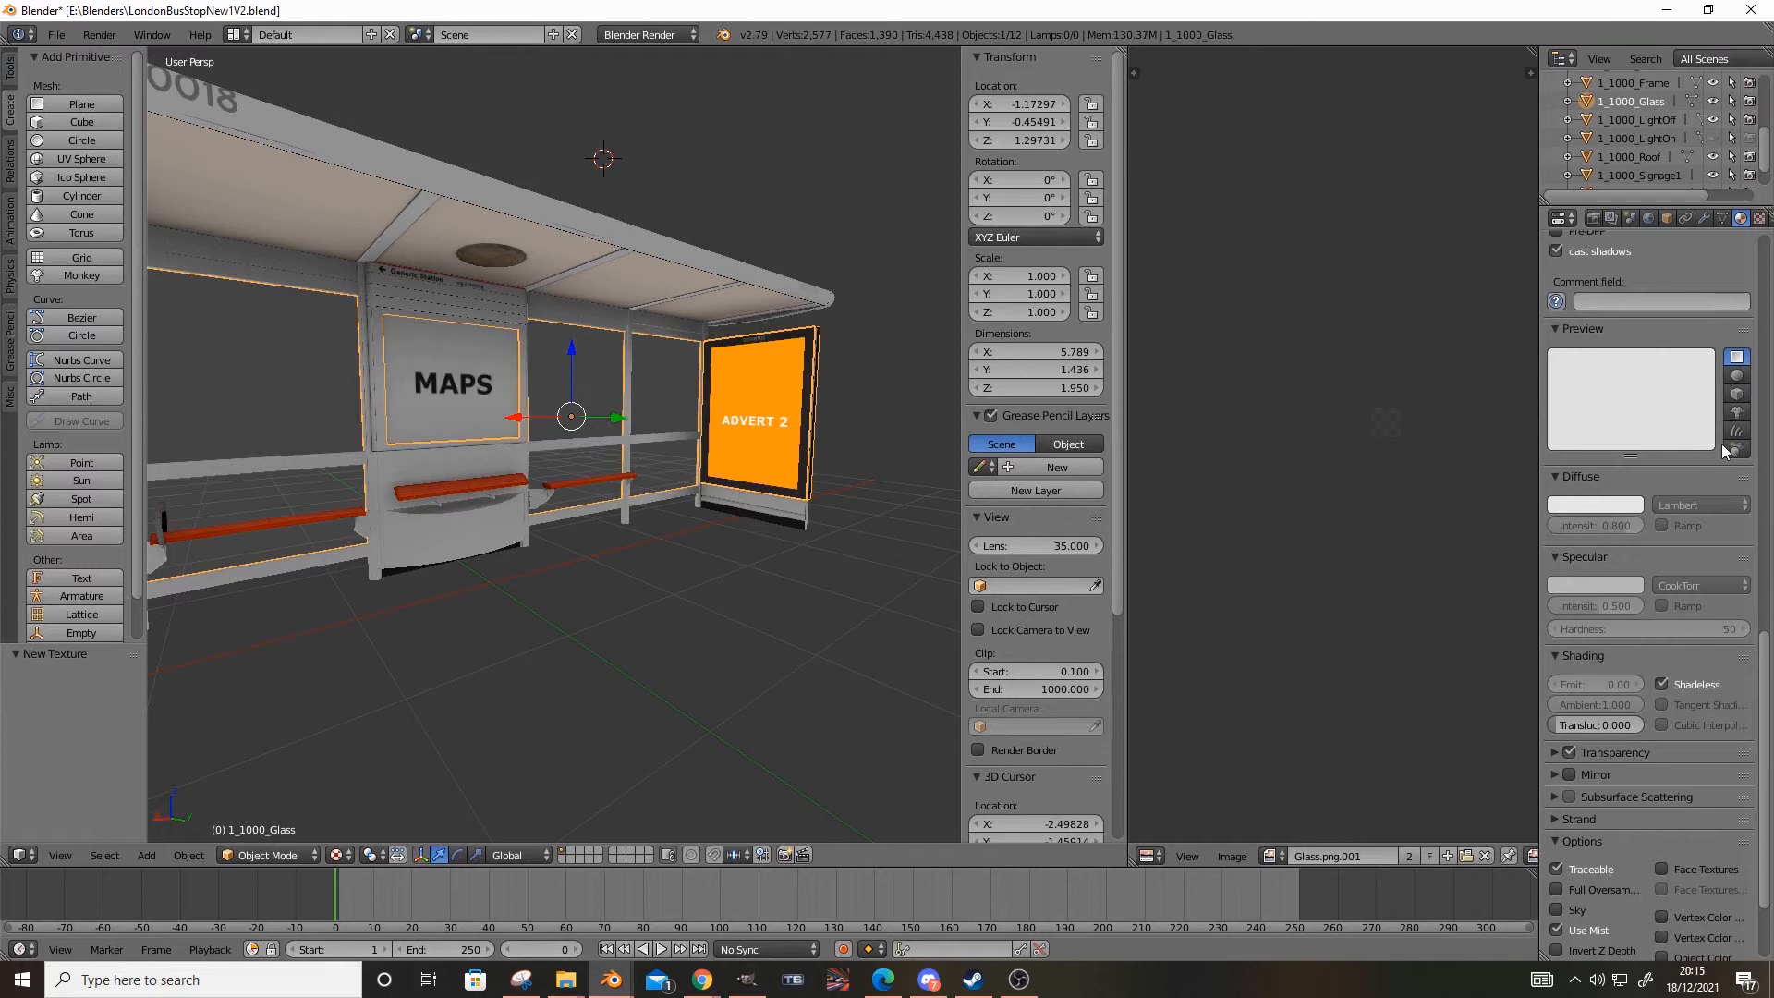
{"action": "scroll", "coordinate": [1658, 712], "scroll_direction": "down", "scroll_amount": 3}
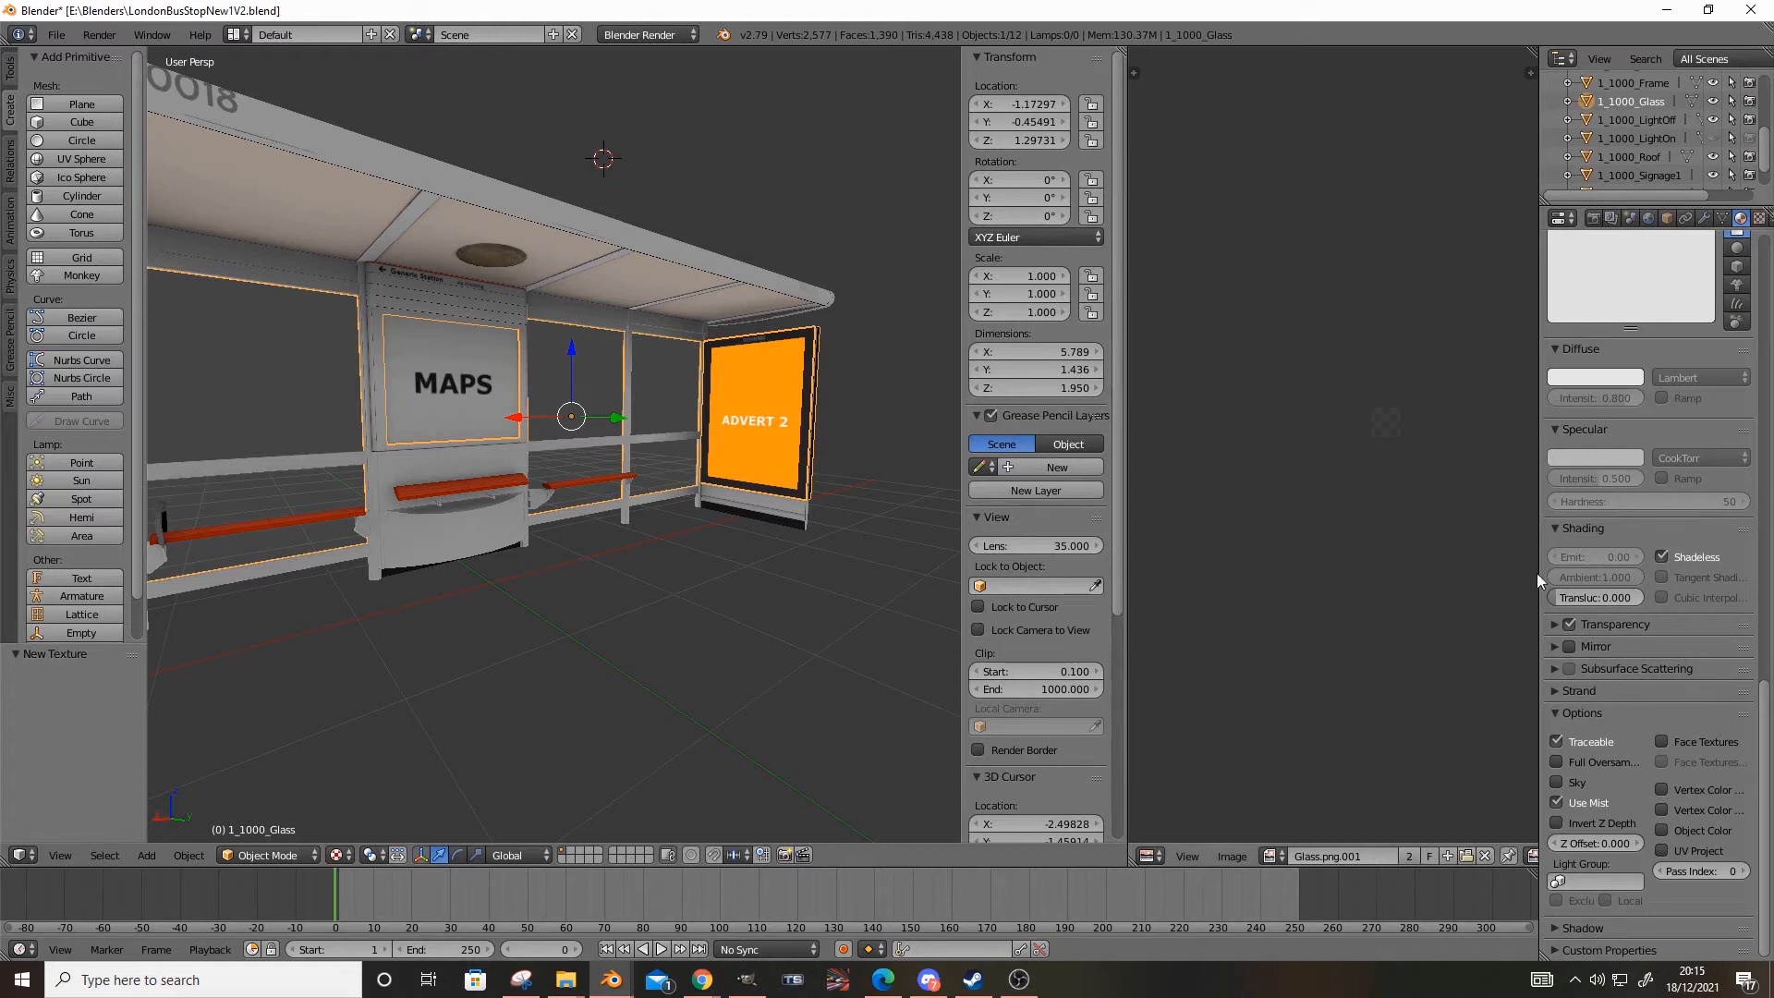
Examine the adverts, frame and transparent panes around the shelter, and review the shader description of 1_1000_Glass
{"action": "middle_click_drag", "start_coordinate": [629, 503], "coordinate": [662, 571]}
{"action": "right_click", "coordinate": [563, 501]}
{"action": "scroll", "coordinate": [589, 578], "scroll_direction": "up", "scroll_amount": 3}
{"action": "middle_click_drag", "start_coordinate": [610, 533], "coordinate": [503, 685]}
{"action": "right_click", "coordinate": [602, 571]}
{"action": "right_click", "coordinate": [629, 633]}
{"action": "scroll", "coordinate": [695, 658], "scroll_direction": "down", "scroll_amount": 4}
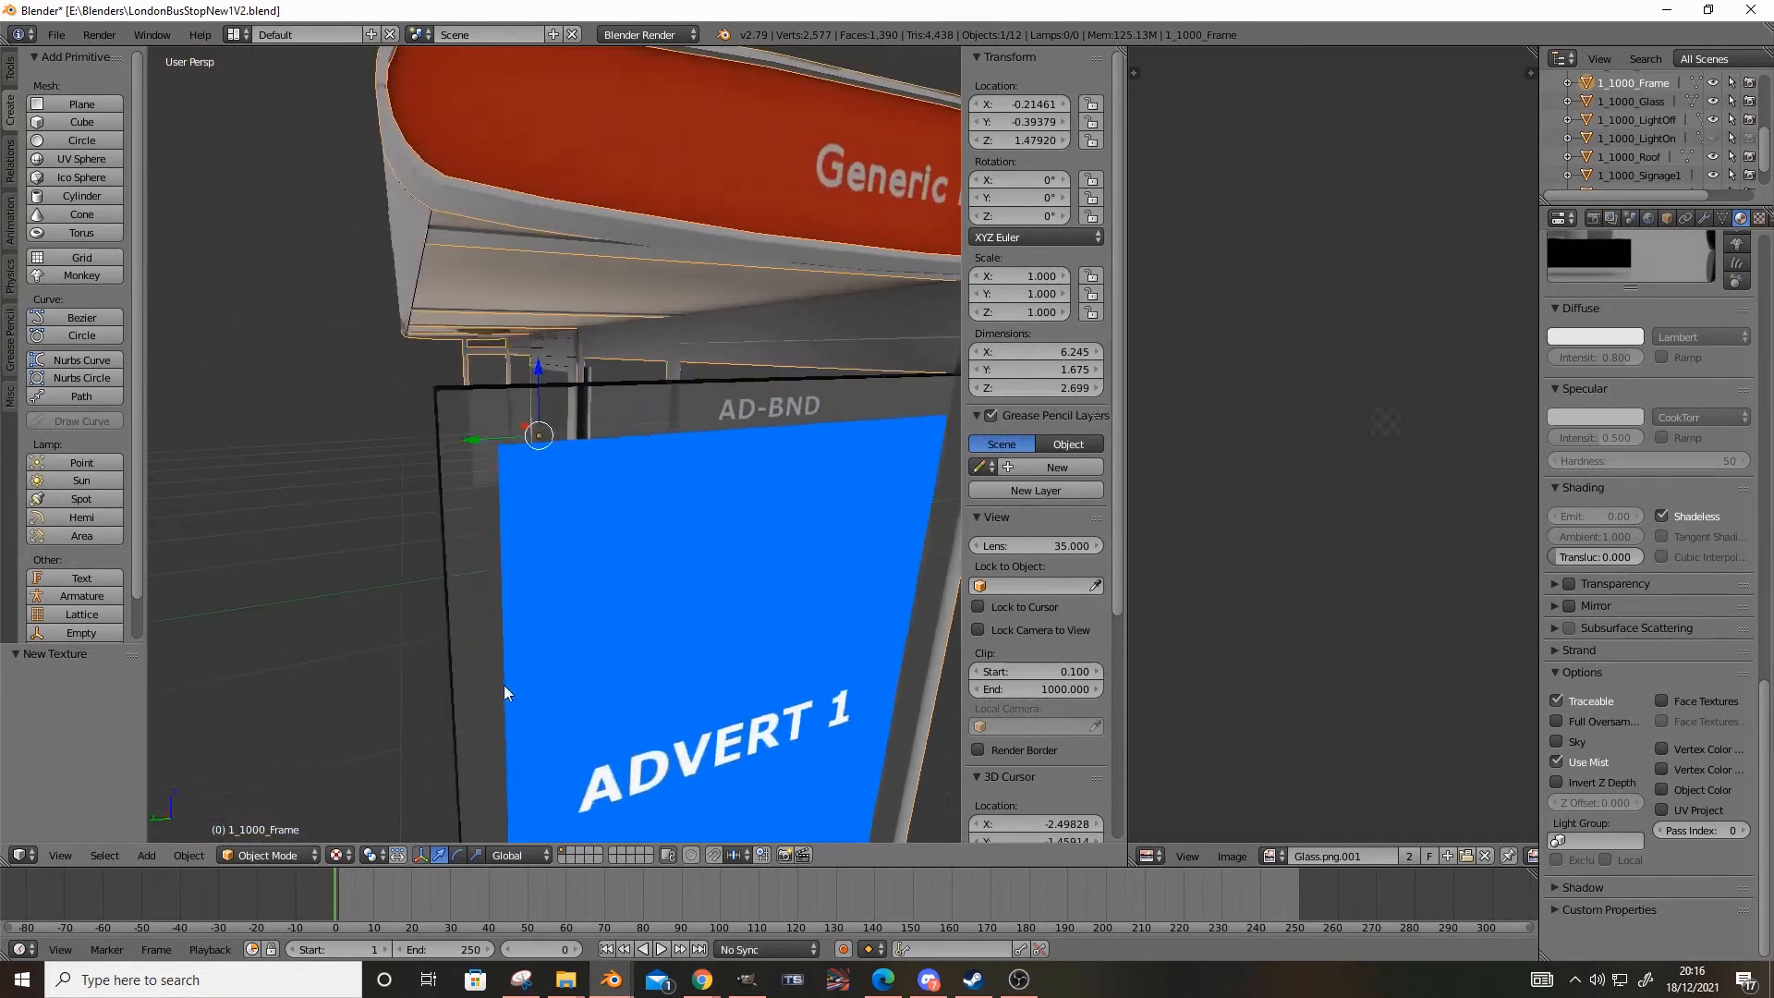
{"action": "scroll", "coordinate": [508, 686], "scroll_direction": "up", "scroll_amount": 5}
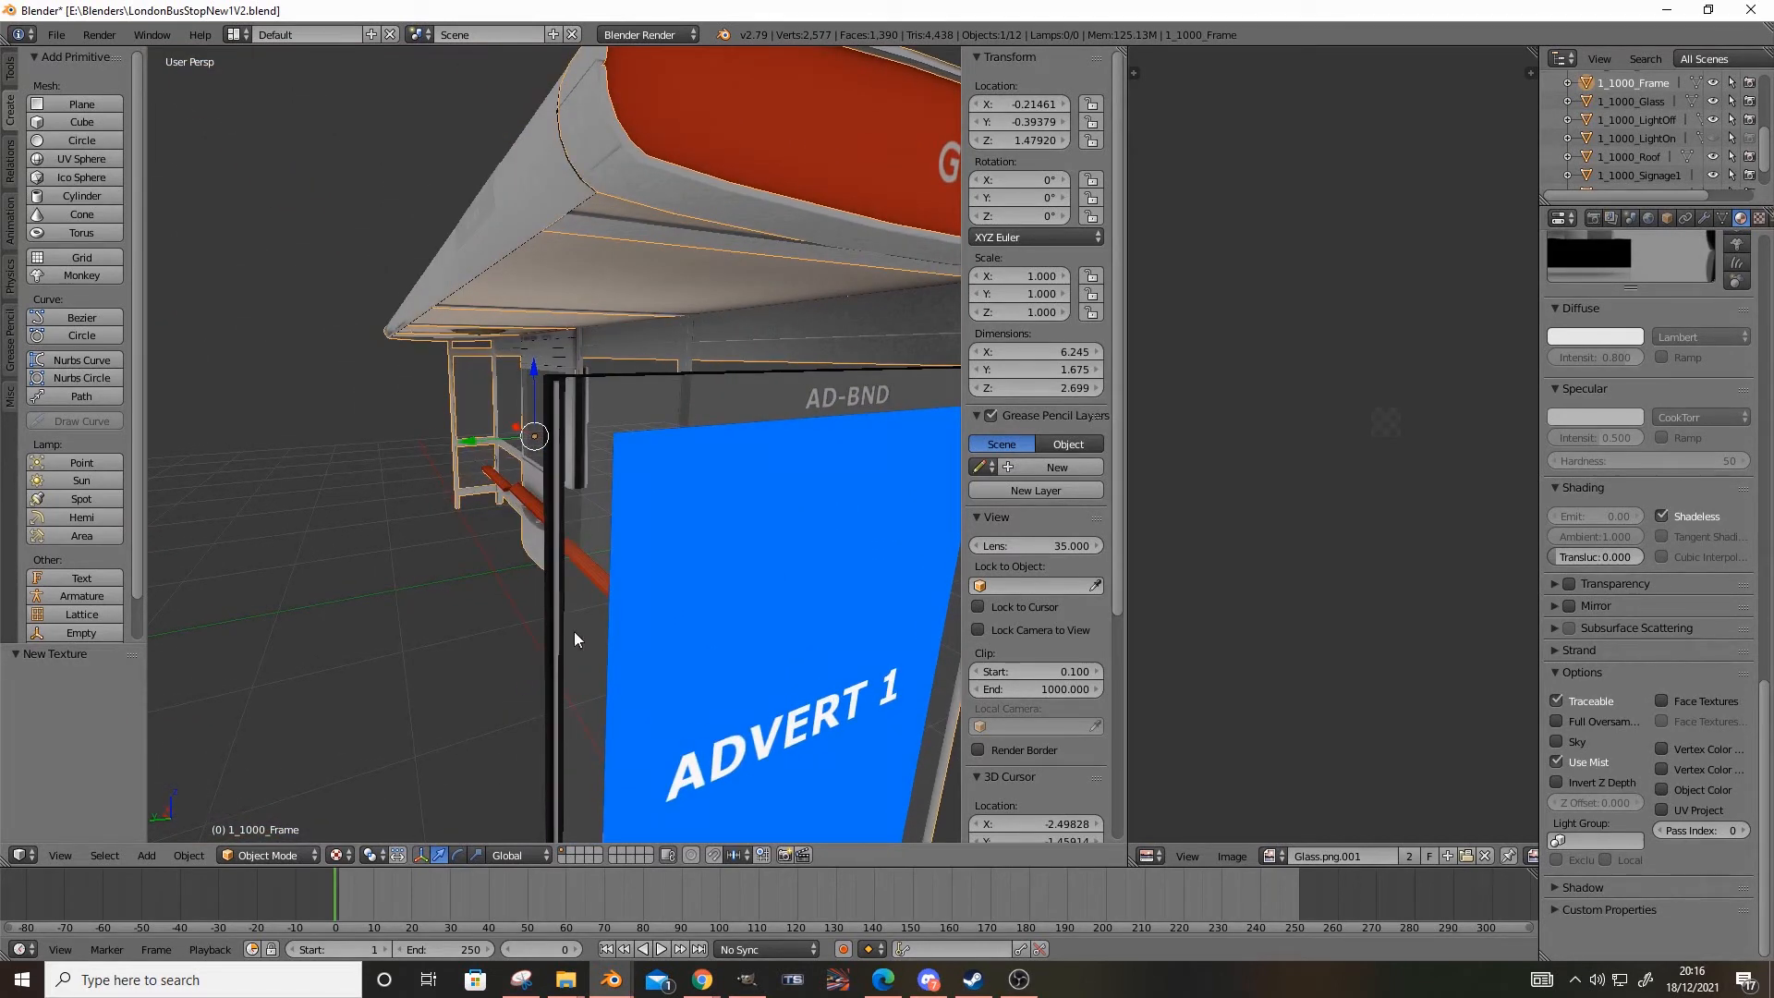
{"action": "right_click", "coordinate": [572, 626]}
{"action": "middle_click_drag", "start_coordinate": [538, 612], "coordinate": [680, 559]}
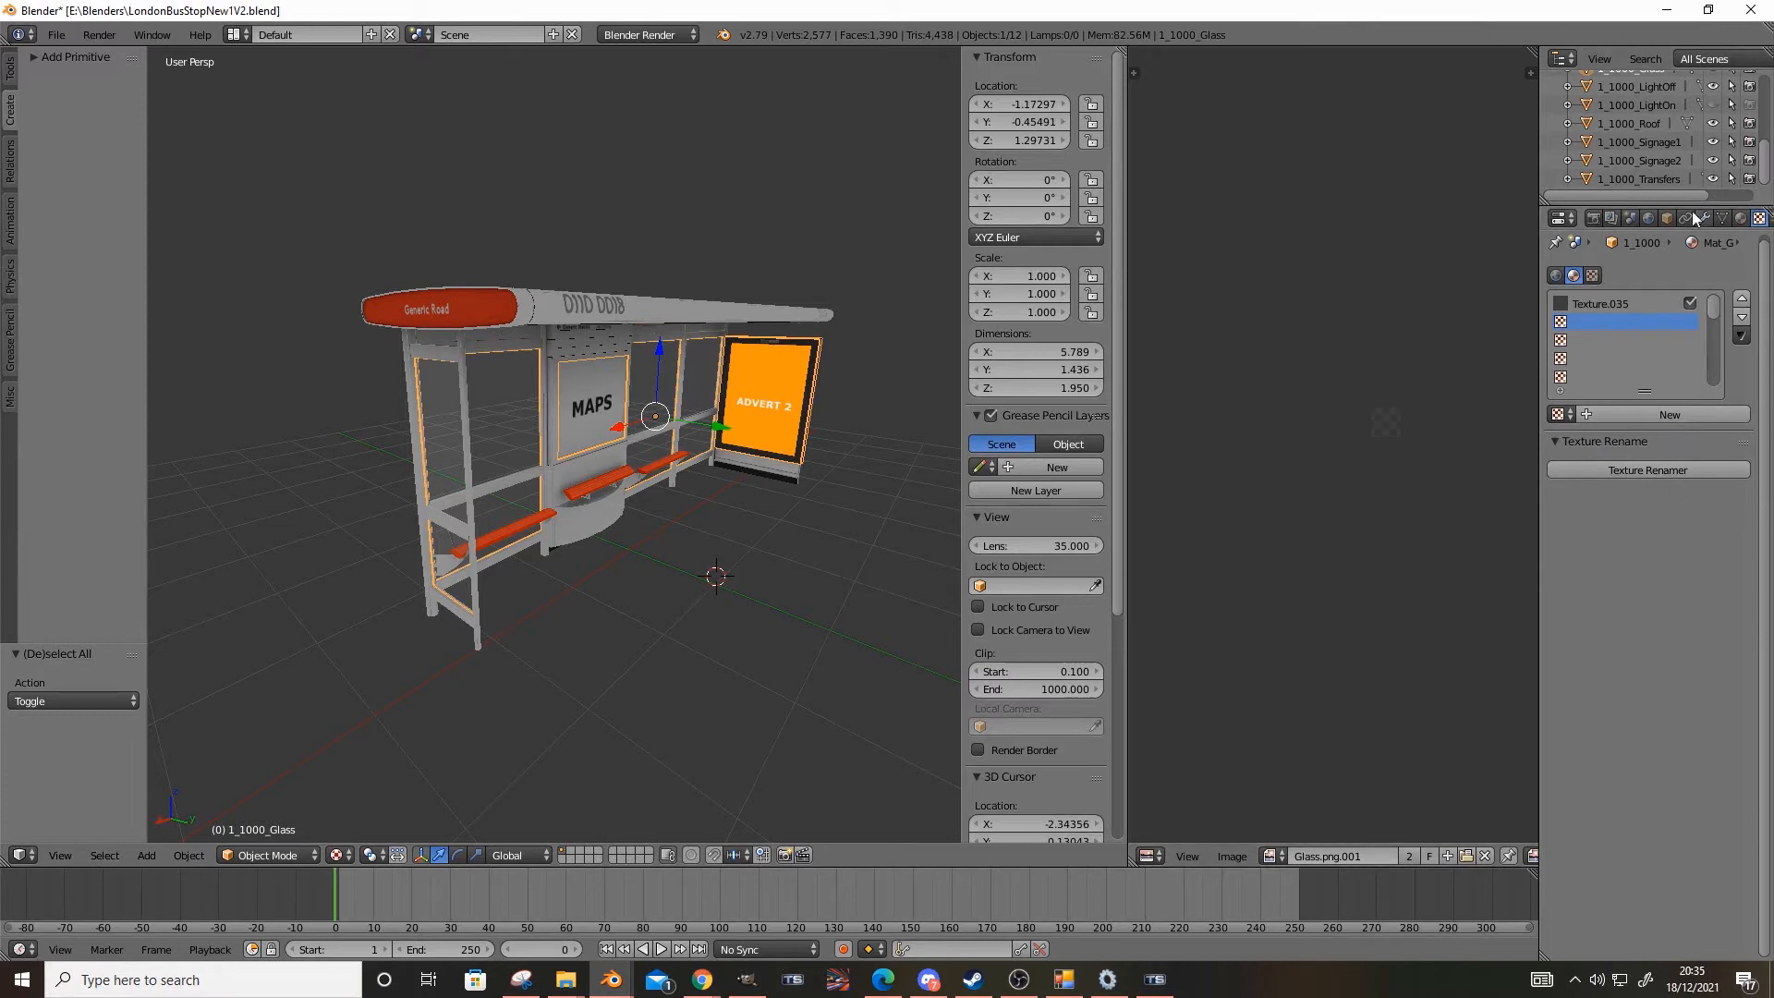
{"action": "left_click", "coordinate": [1739, 219]}
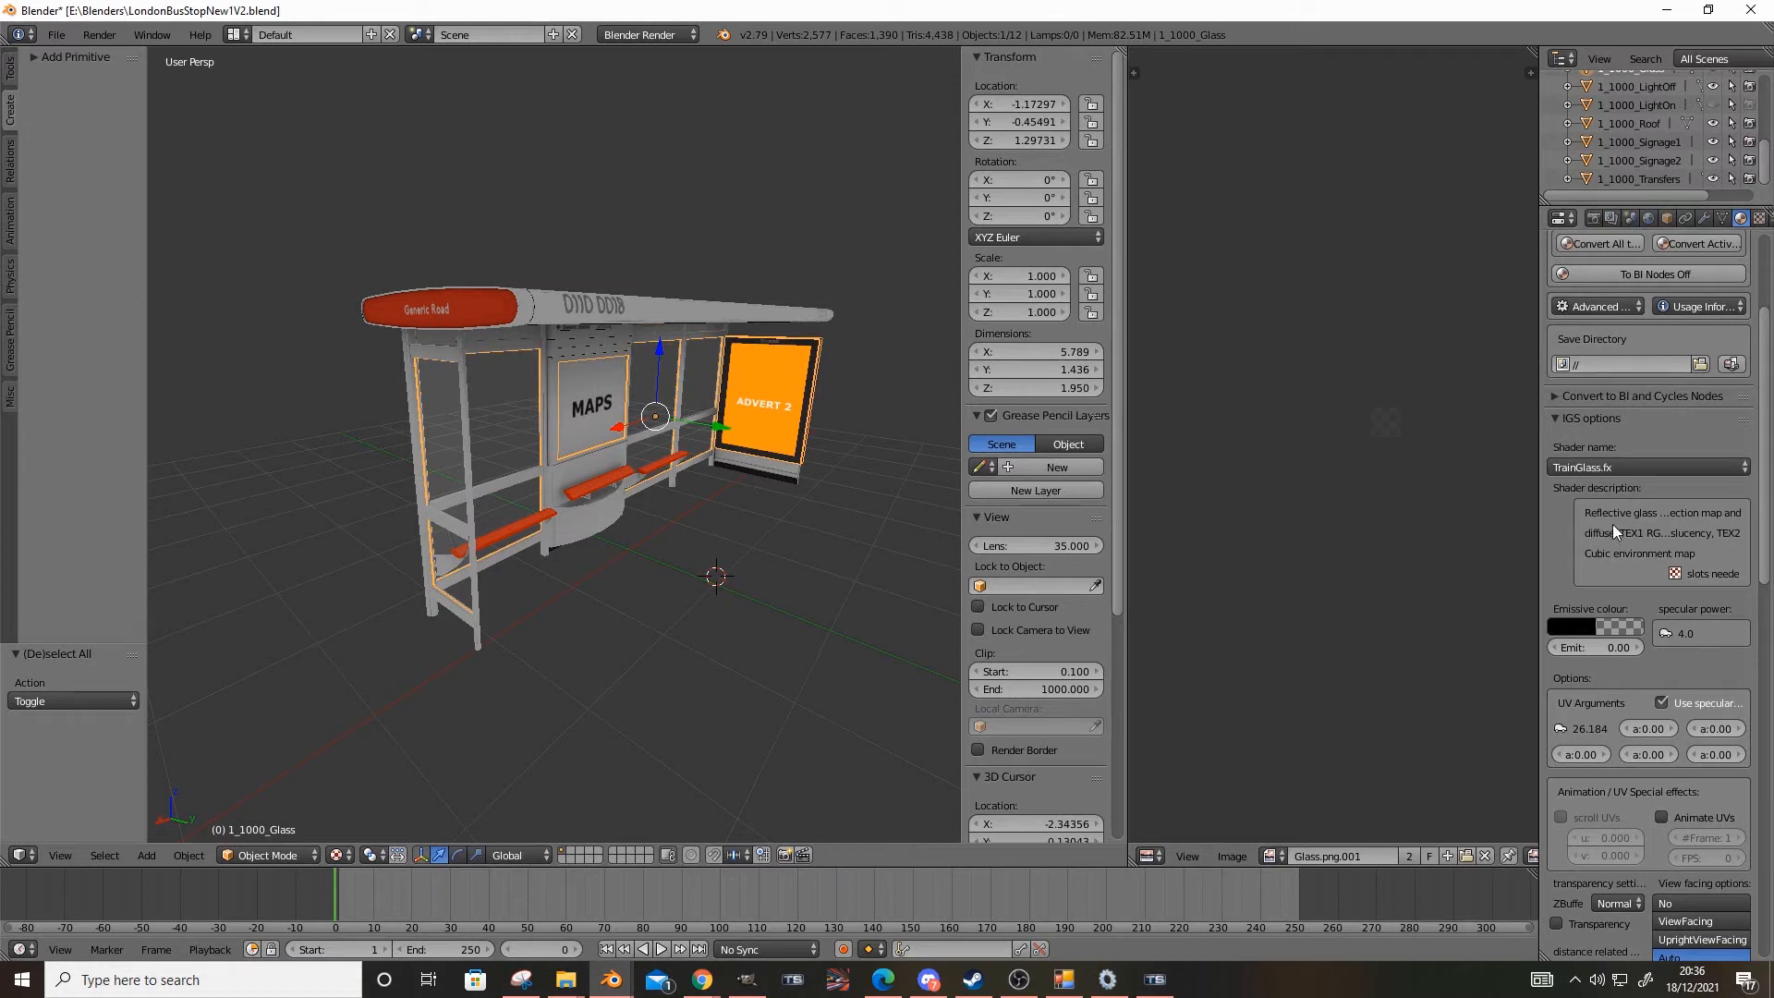
{"action": "scroll", "coordinate": [517, 545], "scroll_direction": "up", "scroll_amount": 8}
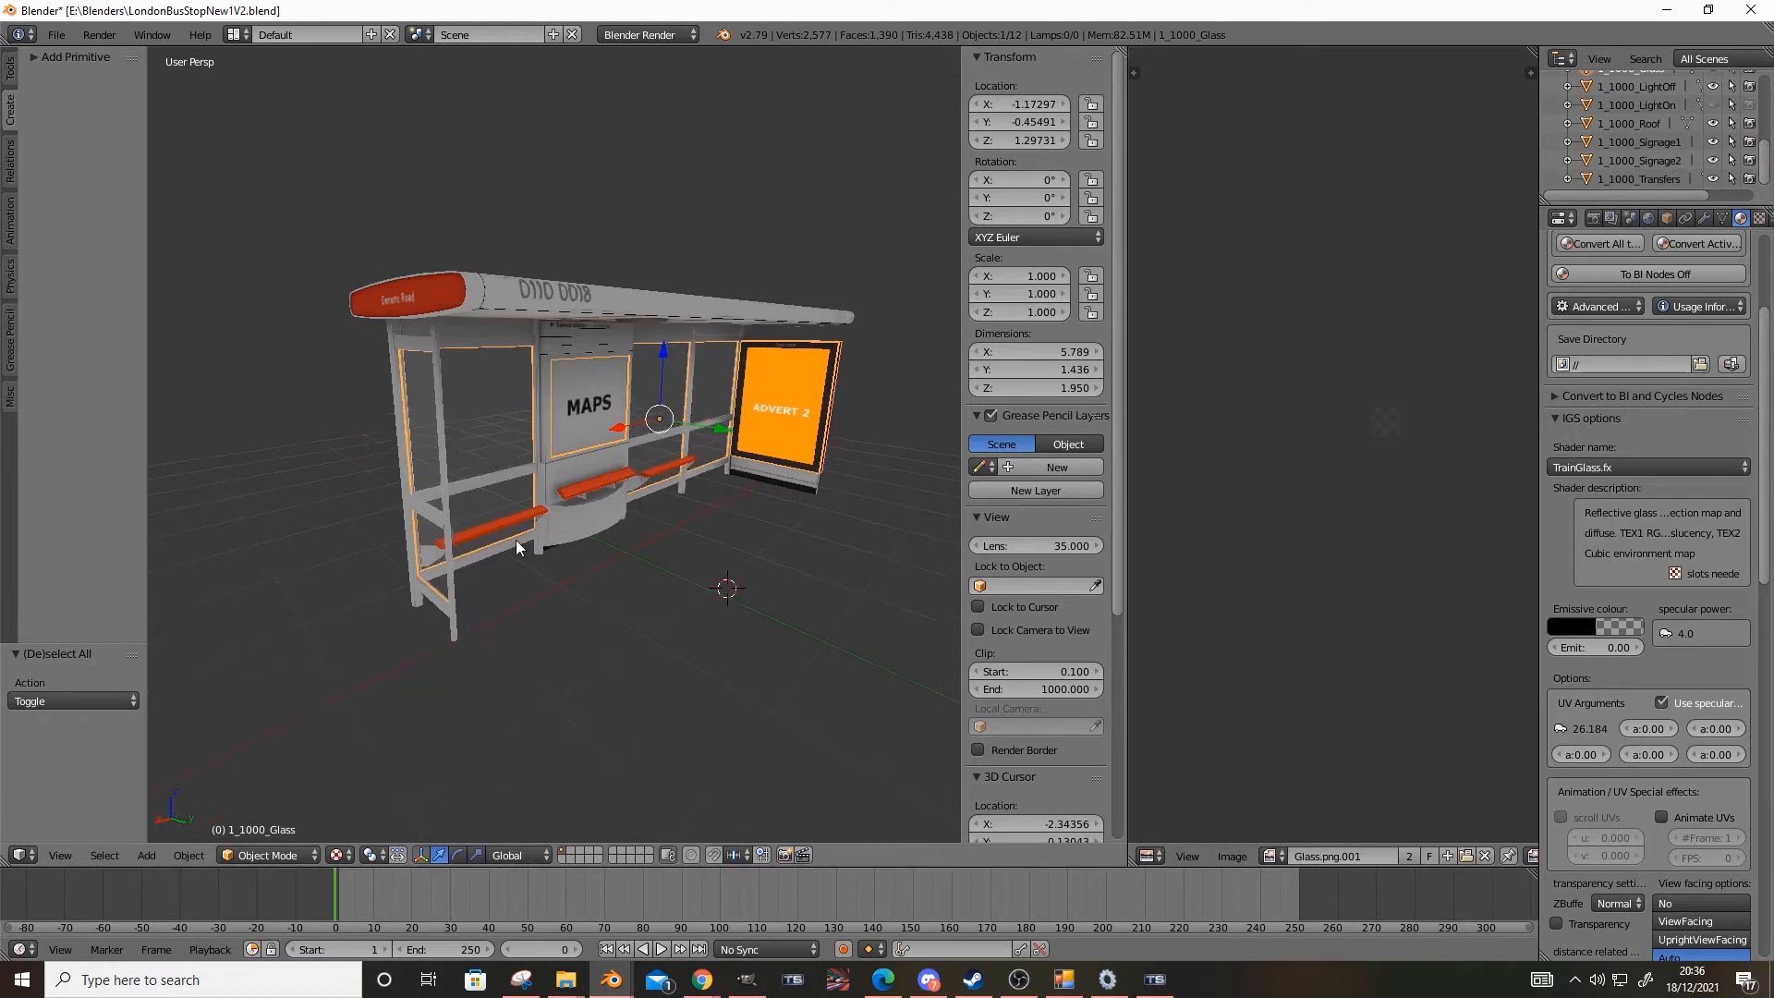
{"action": "mouse_move", "coordinate": [595, 645]}
{"action": "middle_mouse_down"}
{"action": "mouse_move", "coordinate": [650, 482]}
{"action": "mouse_move", "coordinate": [695, 502]}
{"action": "mouse_move", "coordinate": [557, 474]}
{"action": "mouse_move", "coordinate": [575, 574]}
{"action": "mouse_move", "coordinate": [551, 595]}
{"action": "mouse_move", "coordinate": [595, 665]}
{"action": "mouse_move", "coordinate": [464, 680]}
{"action": "mouse_move", "coordinate": [606, 674]}
{"action": "middle_mouse_up"}
{"action": "scroll", "coordinate": [607, 675], "scroll_direction": "up", "scroll_amount": 2}
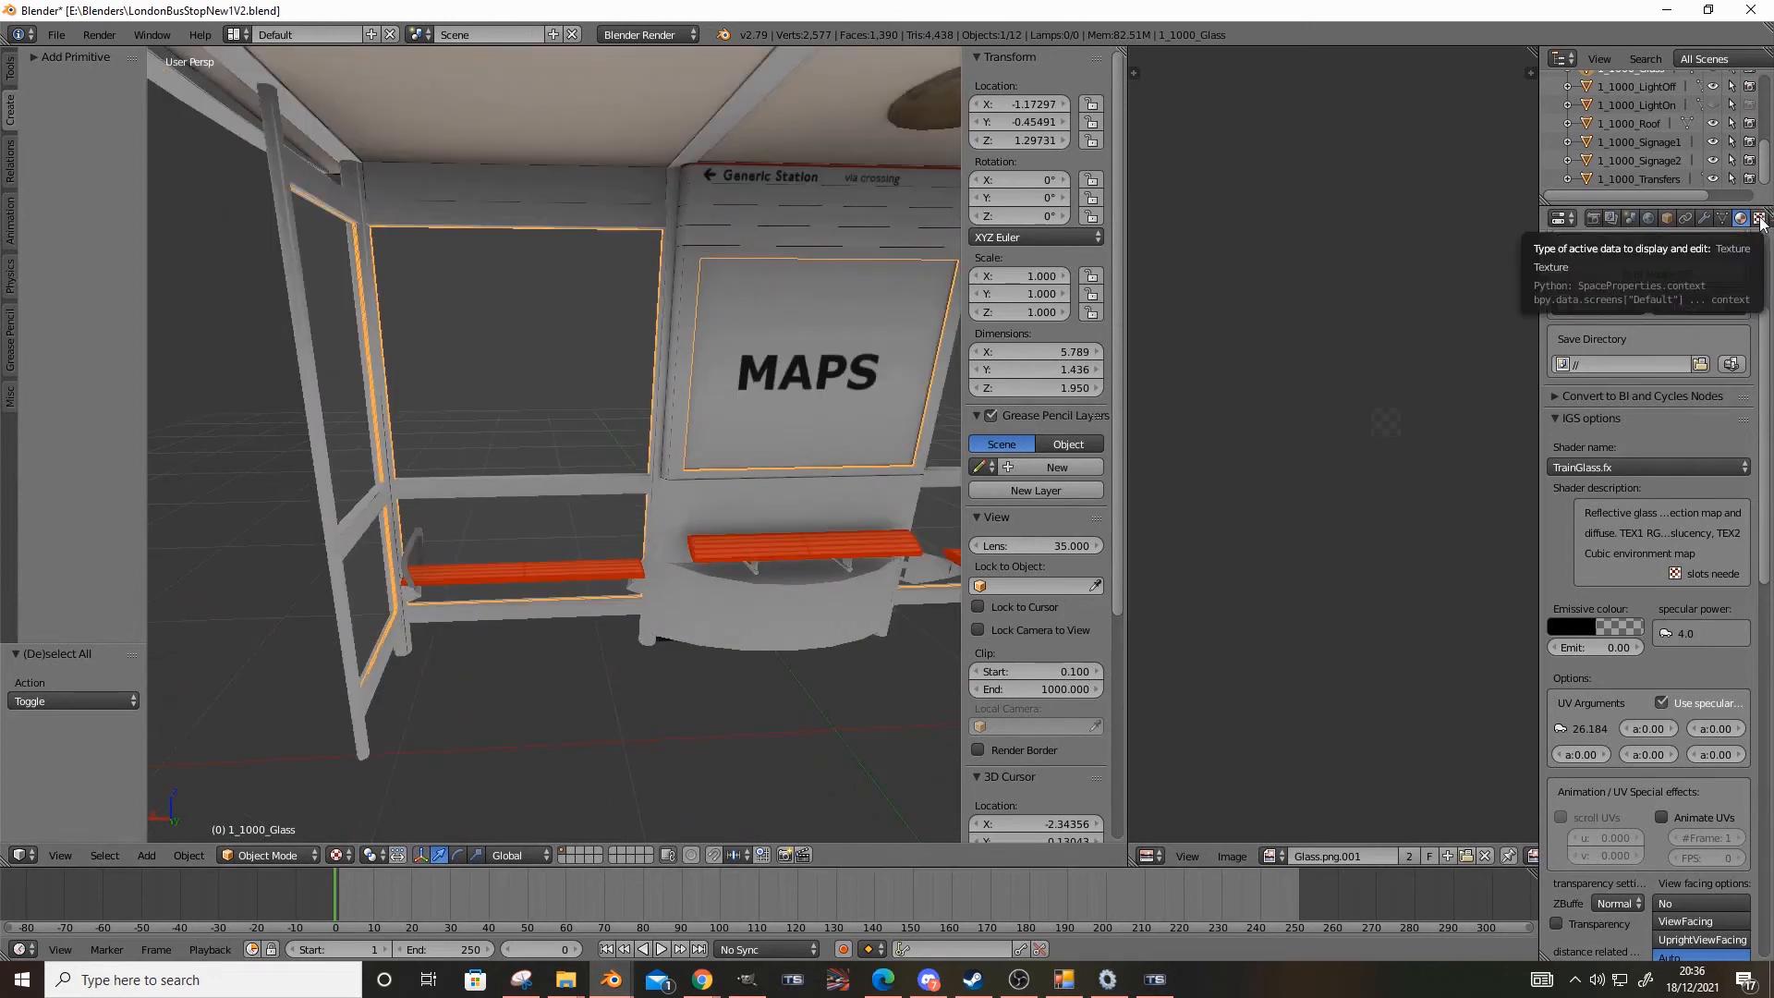
Assign the existing Texture.035 to the second texture slot of Mat_Glass
{"action": "left_click", "coordinate": [1759, 220]}
{"action": "left_click", "coordinate": [1560, 412]}
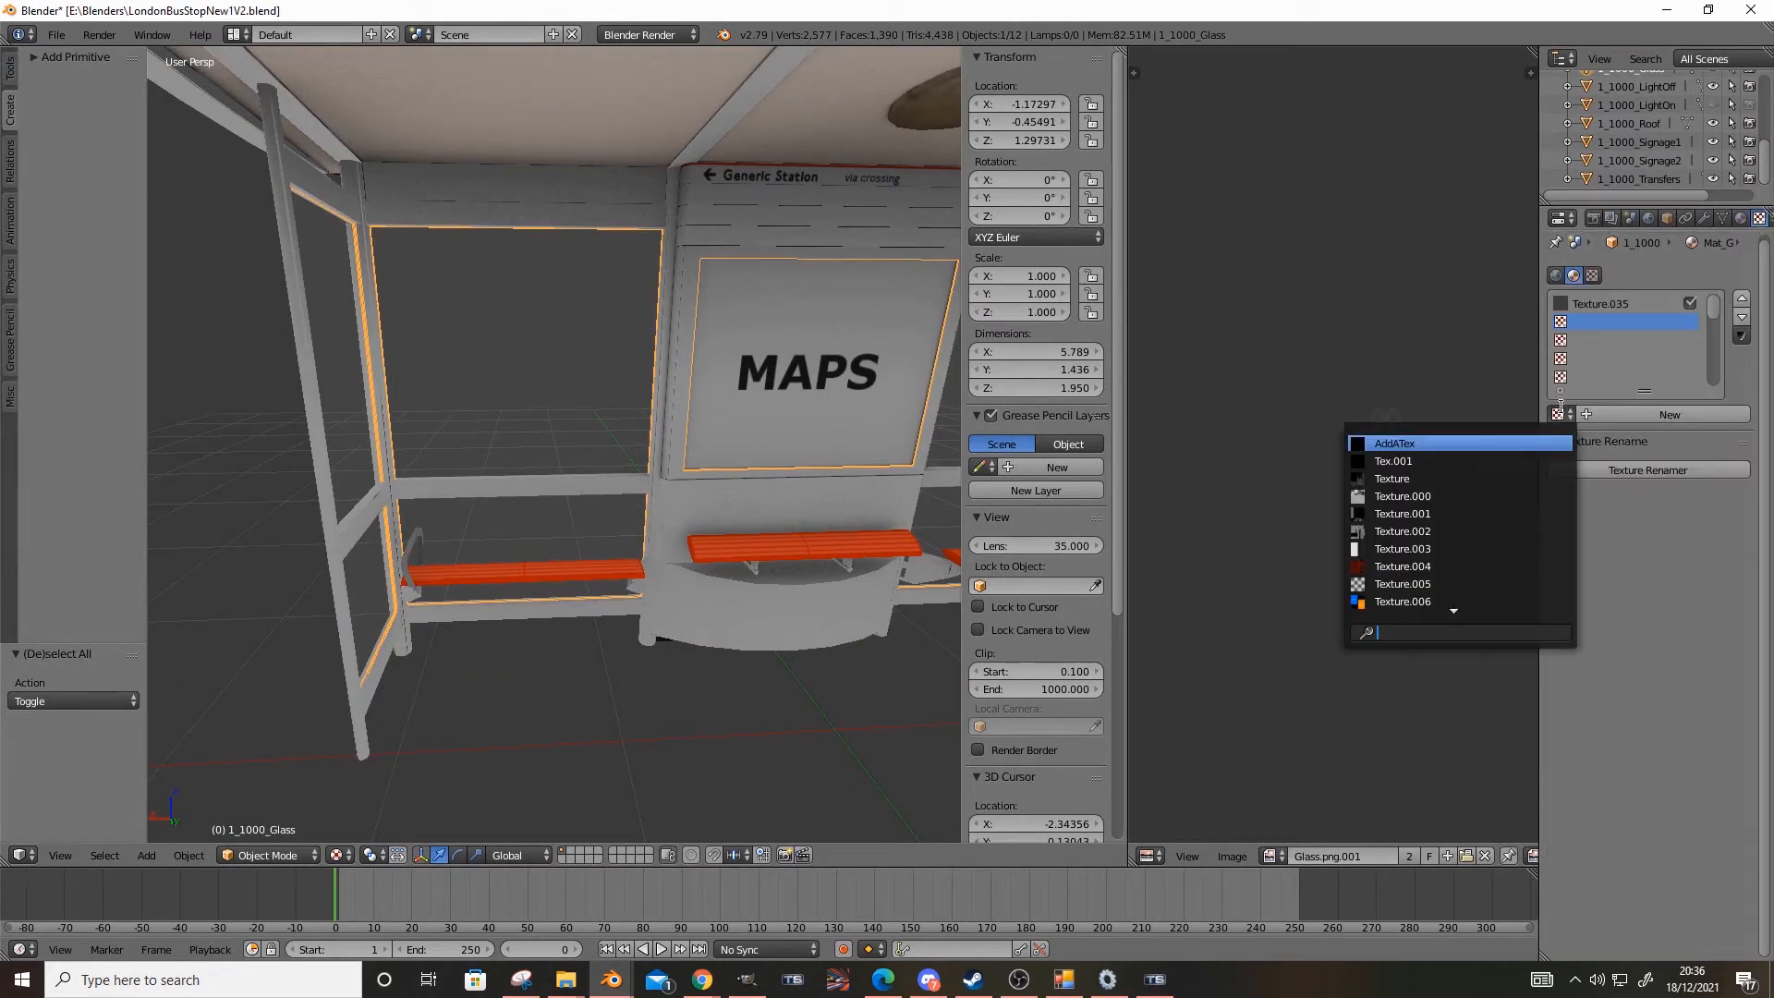
{"action": "type", "text": "tr"}
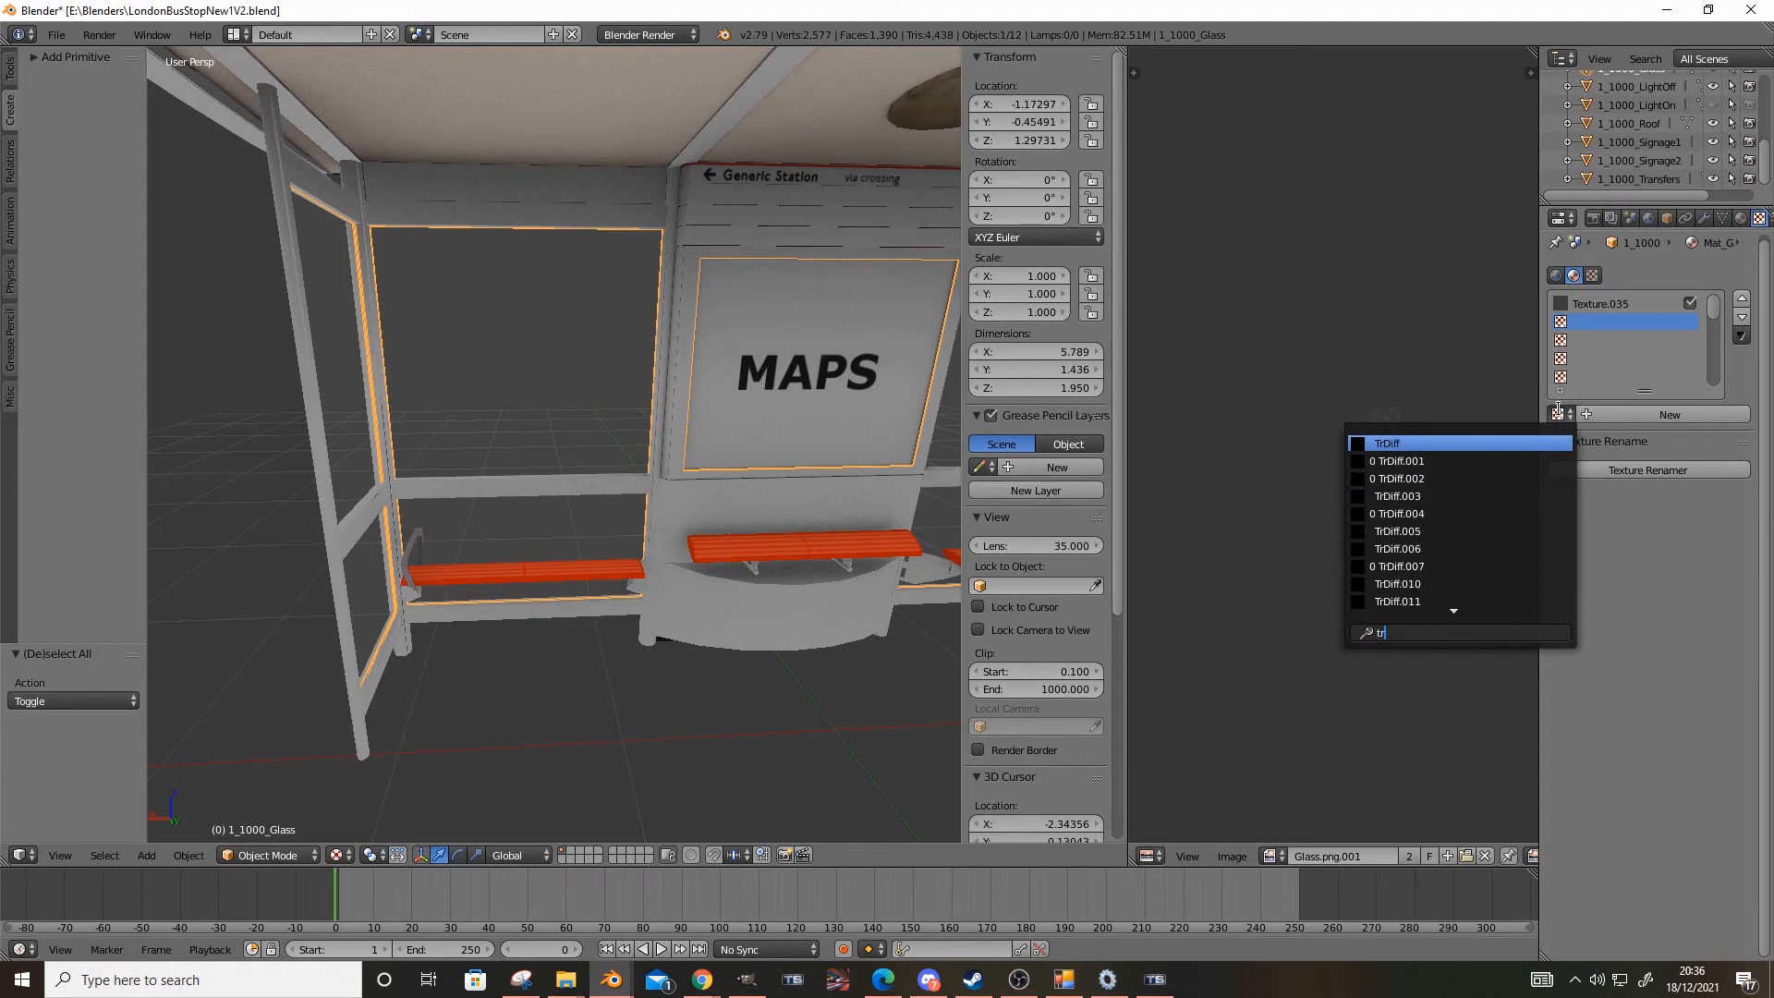
{"action": "key", "text": "BackSpace"}
{"action": "type", "text": "ex"}
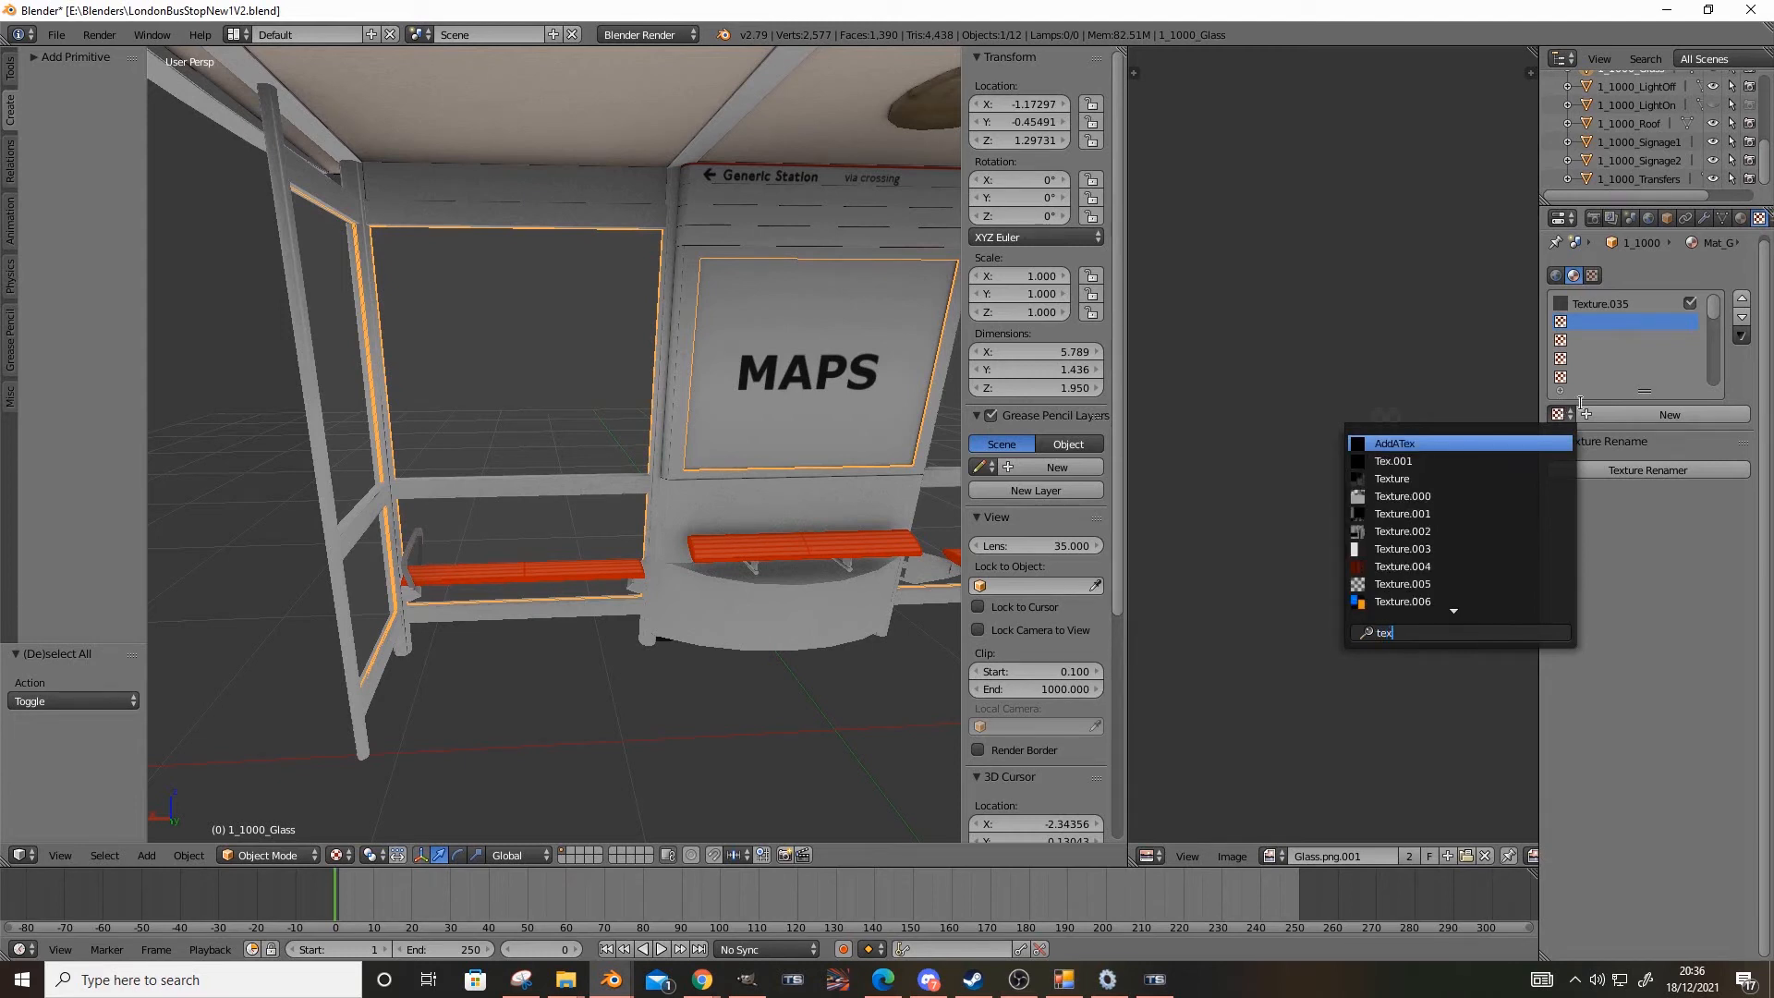
{"action": "type", "text": "ture"}
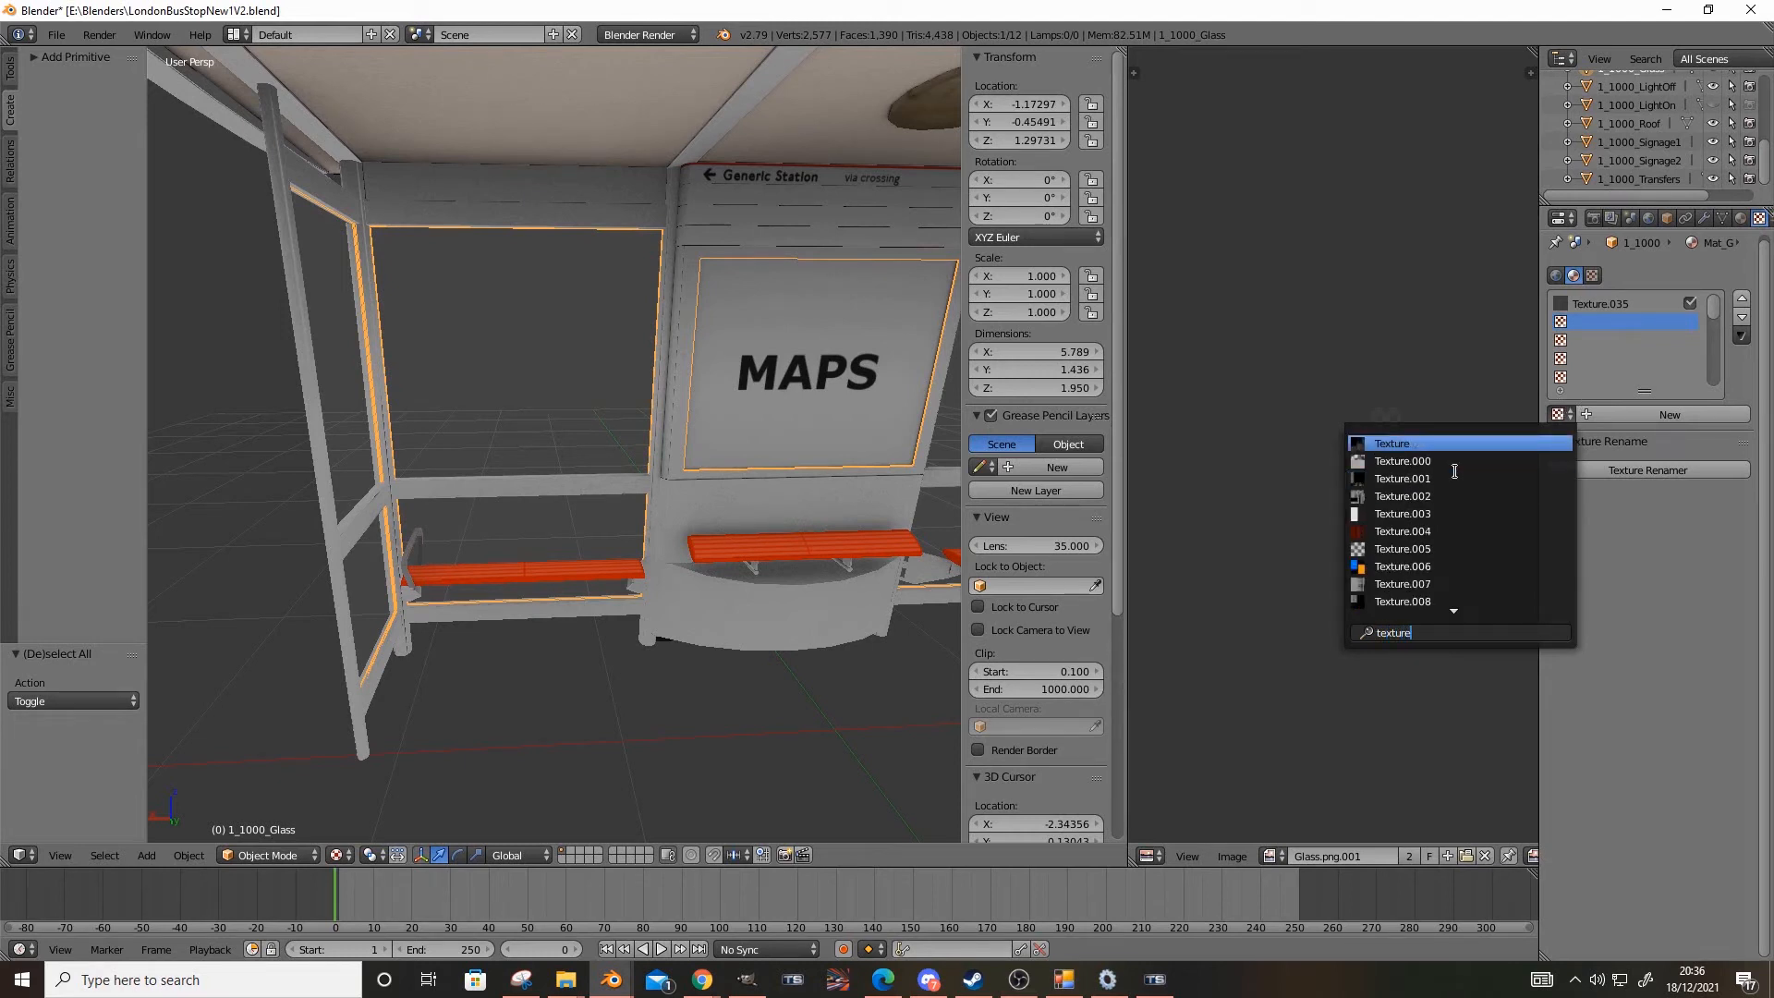
{"action": "type", "text": ".03"}
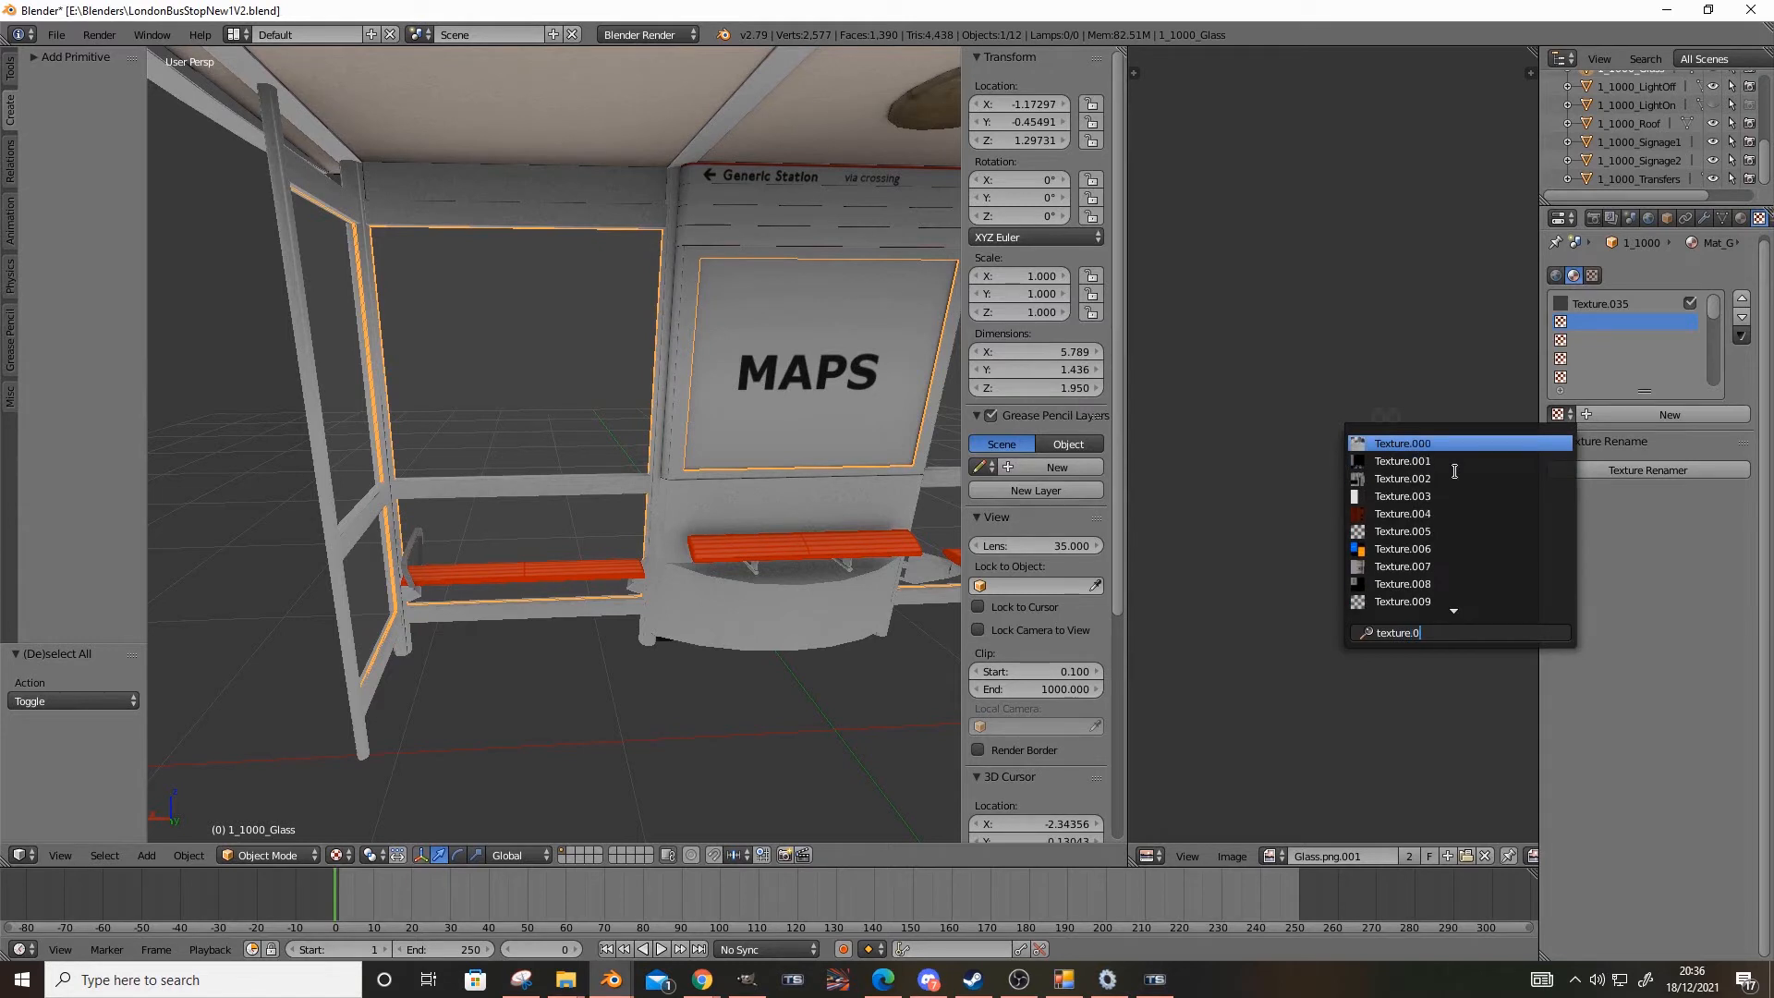
{"action": "left_click", "coordinate": [1428, 531]}
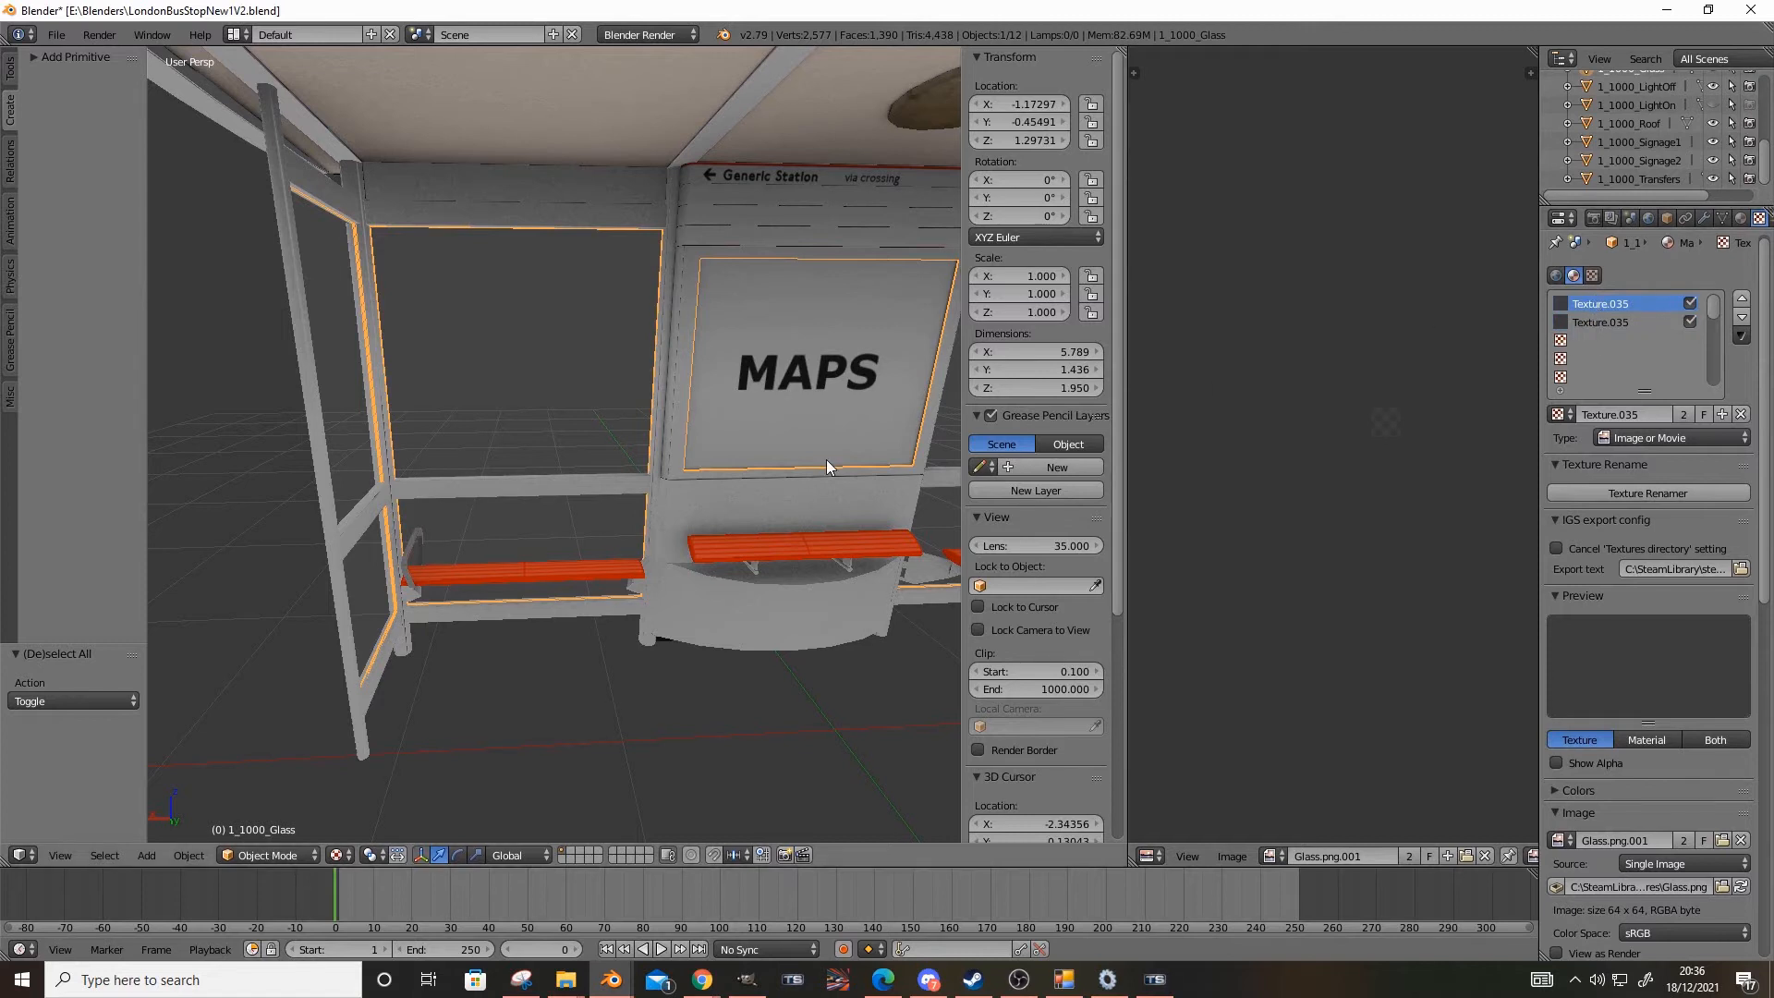
Examine the shelter's glass panes beside and over the MAPS panel from the front at several distances
{"action": "middle_click_drag", "start_coordinate": [720, 496], "coordinate": [636, 536]}
{"action": "scroll", "coordinate": [651, 582], "scroll_direction": "down", "scroll_amount": 3}
{"action": "middle_click_drag", "start_coordinate": [673, 610], "coordinate": [629, 646]}
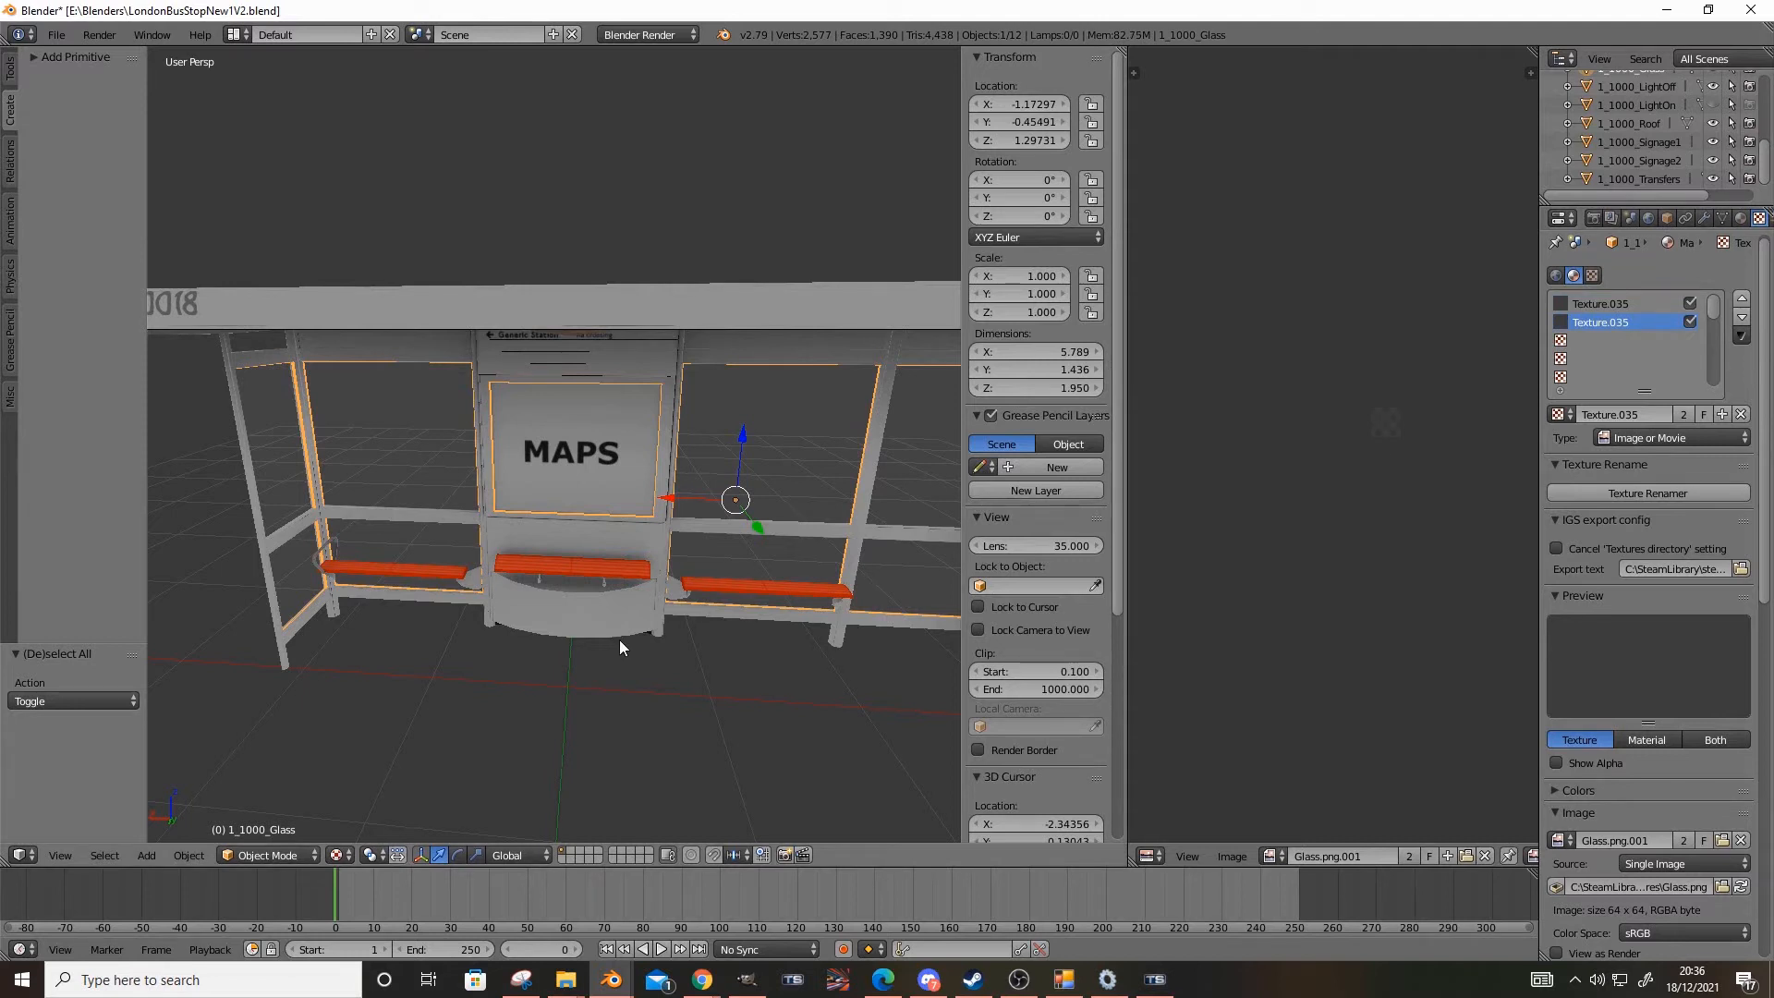
{"action": "middle_click_drag", "start_coordinate": [621, 639], "coordinate": [687, 540]}
{"action": "scroll", "coordinate": [725, 517], "scroll_direction": "up", "scroll_amount": 4}
{"action": "scroll", "coordinate": [717, 492], "scroll_direction": "down", "scroll_amount": 4}
{"action": "scroll", "coordinate": [642, 482], "scroll_direction": "up", "scroll_amount": 2}
{"action": "scroll", "coordinate": [561, 486], "scroll_direction": "up", "scroll_amount": 2}
{"action": "scroll", "coordinate": [654, 589], "scroll_direction": "up", "scroll_amount": 1}
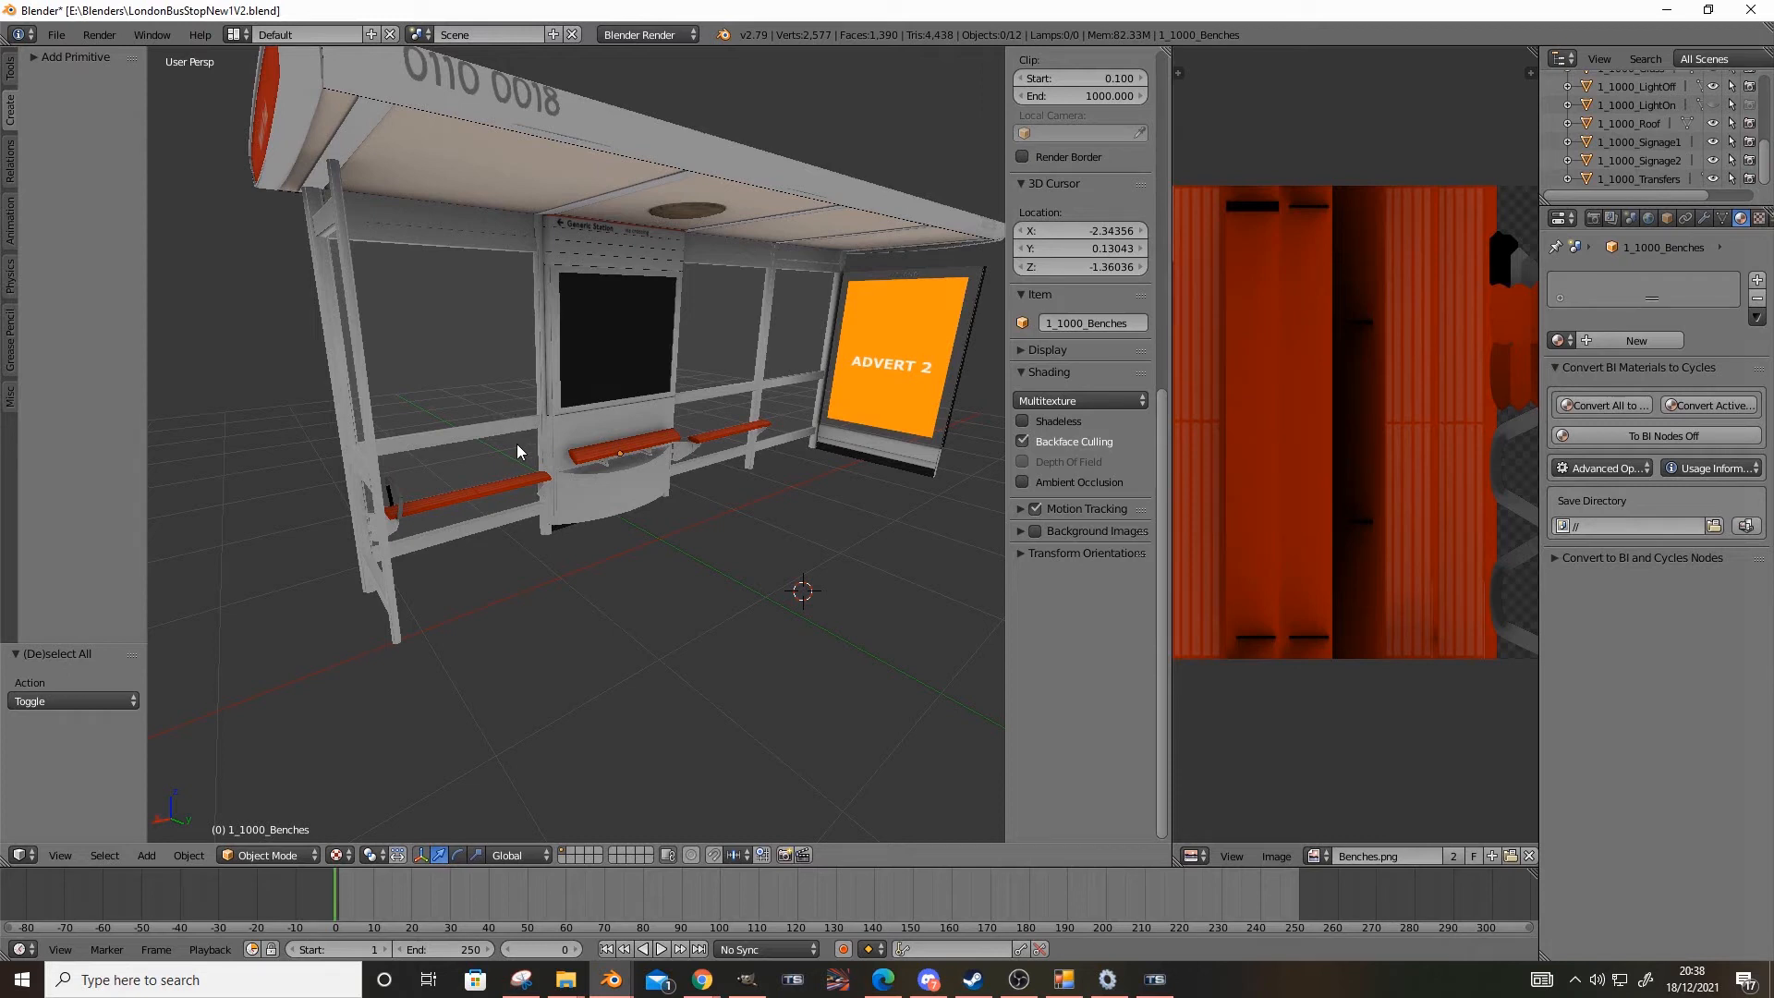
Examine the bench and armrest at the shelter's open end, and switch to the iCloud Photos reference picture in Edge
{"action": "middle_click_drag", "start_coordinate": [514, 443], "coordinate": [514, 507]}
{"action": "scroll", "coordinate": [485, 584], "scroll_direction": "up", "scroll_amount": 3}
{"action": "scroll", "coordinate": [435, 568], "scroll_direction": "up", "scroll_amount": 3}
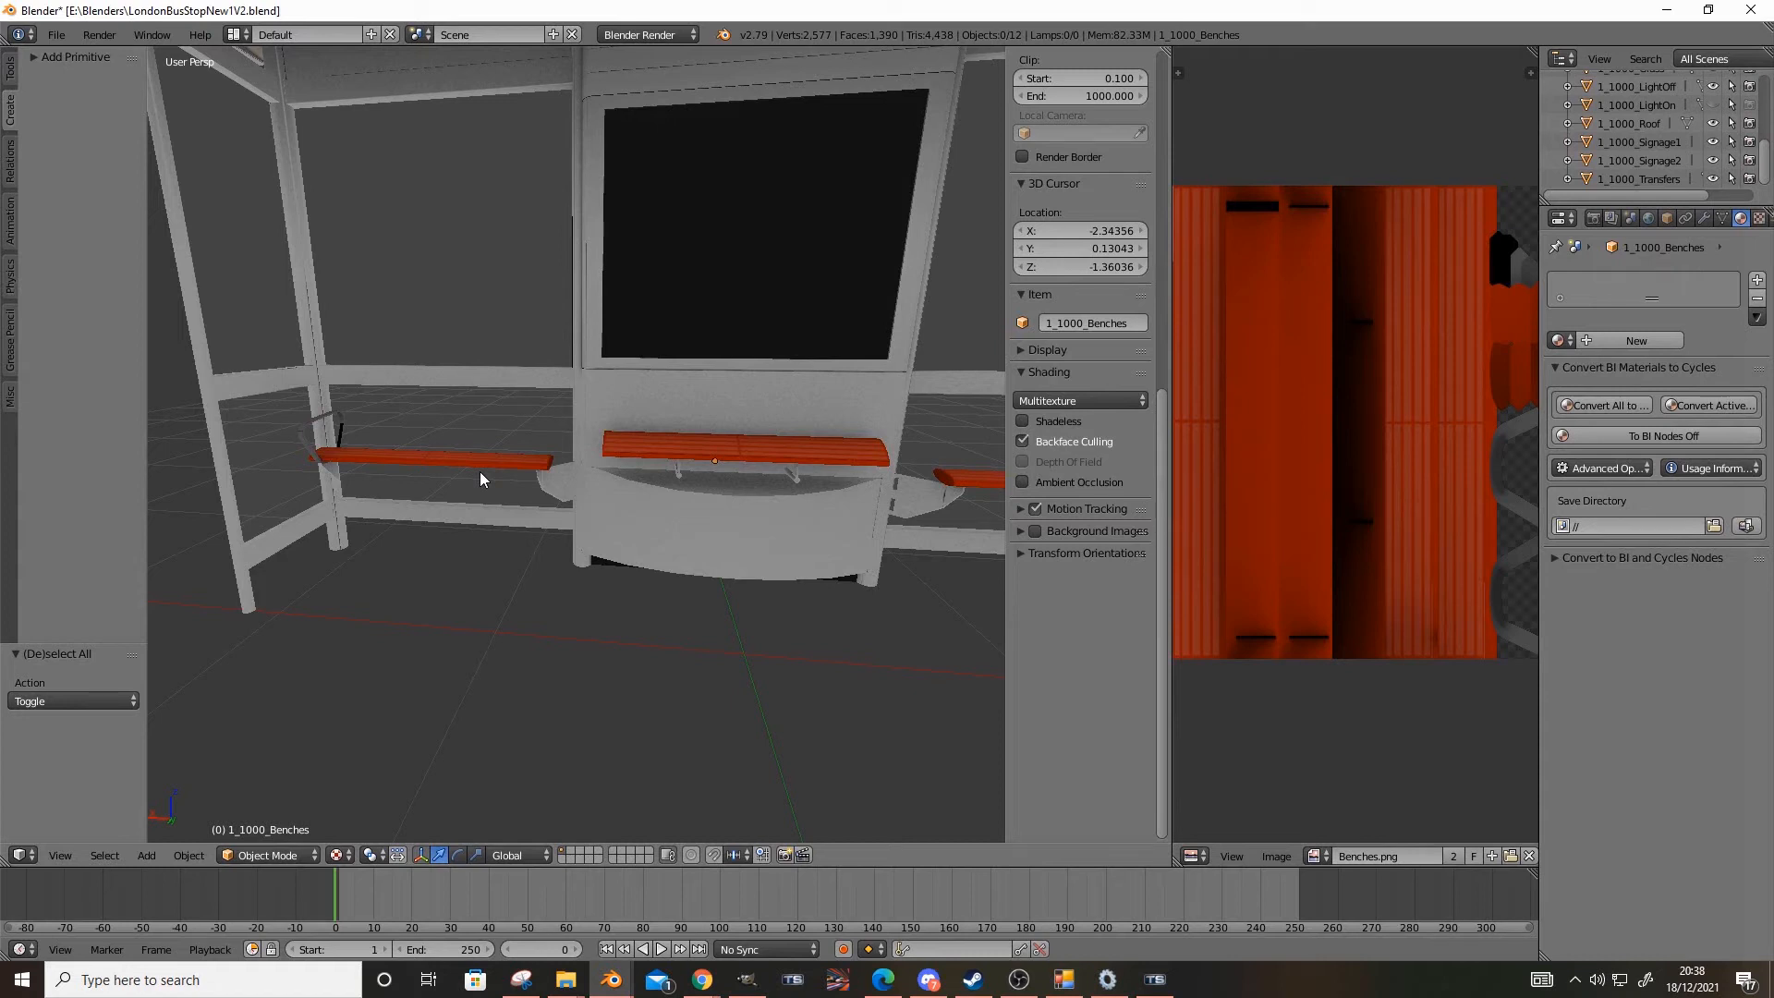
{"action": "middle_click_drag", "start_coordinate": [288, 646], "coordinate": [479, 684]}
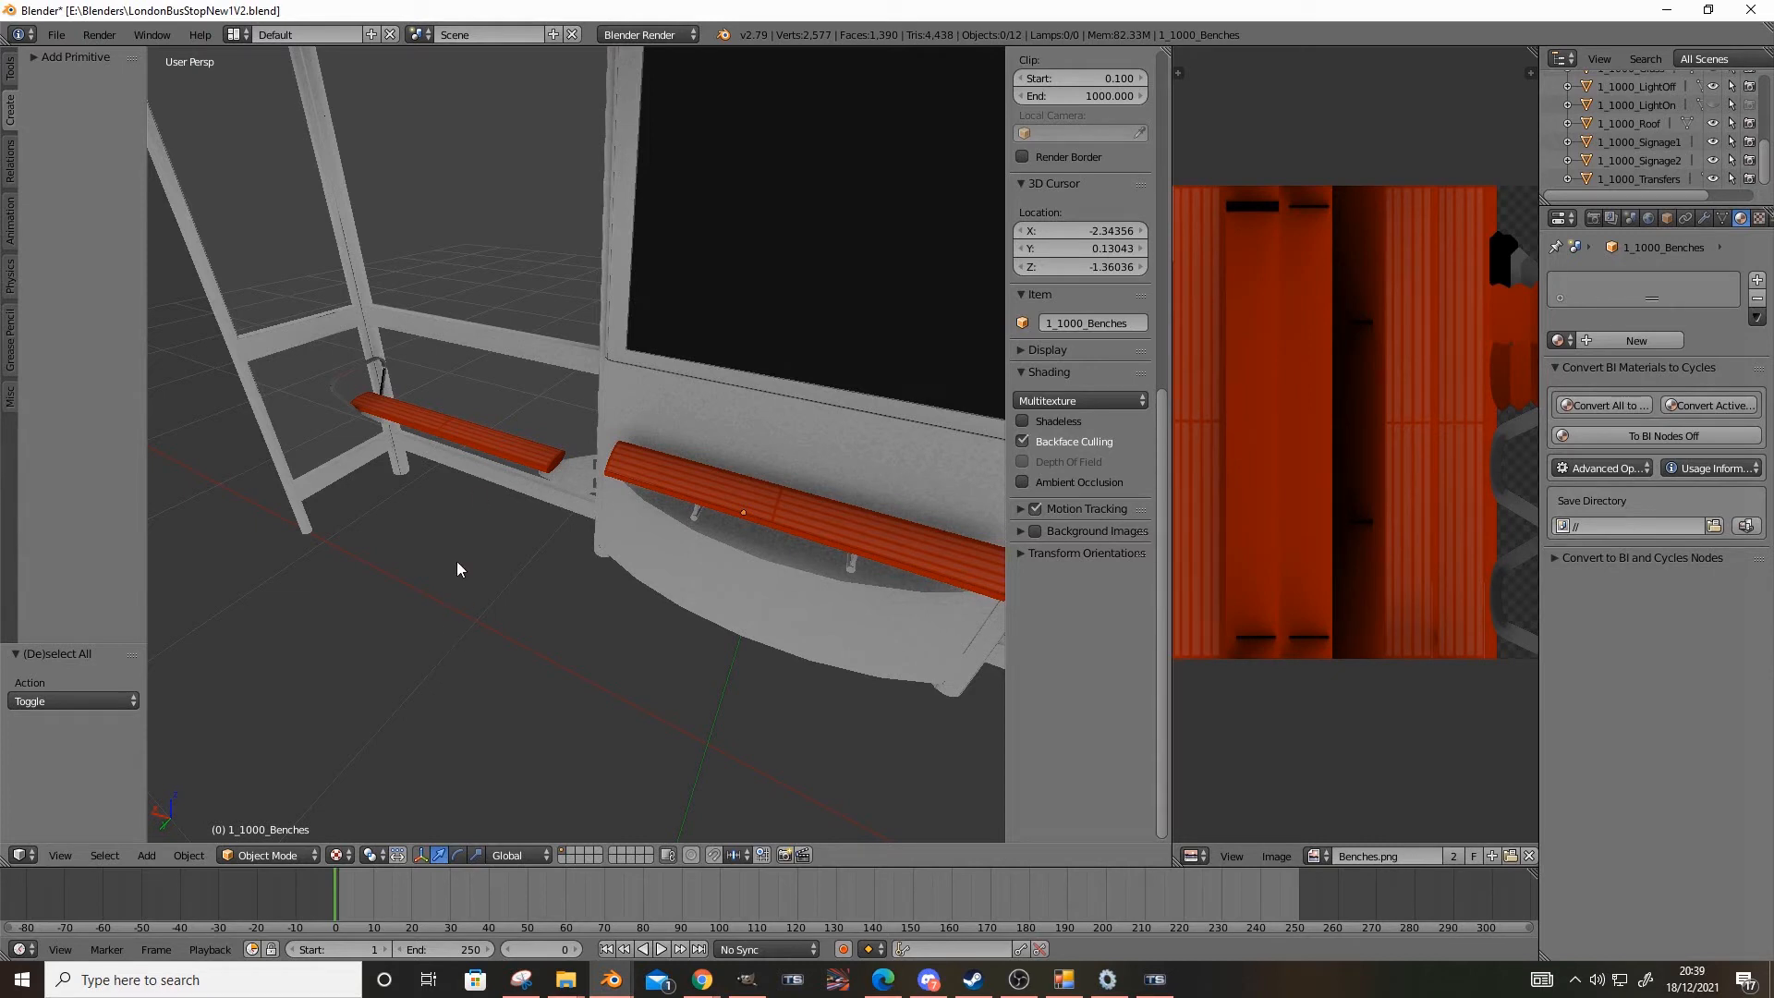
{"action": "right_click", "coordinate": [485, 446]}
{"action": "middle_click_drag", "start_coordinate": [497, 498], "coordinate": [702, 536]}
{"action": "scroll", "coordinate": [555, 559], "scroll_direction": "up", "scroll_amount": 2}
{"action": "left_click", "coordinate": [884, 979]}
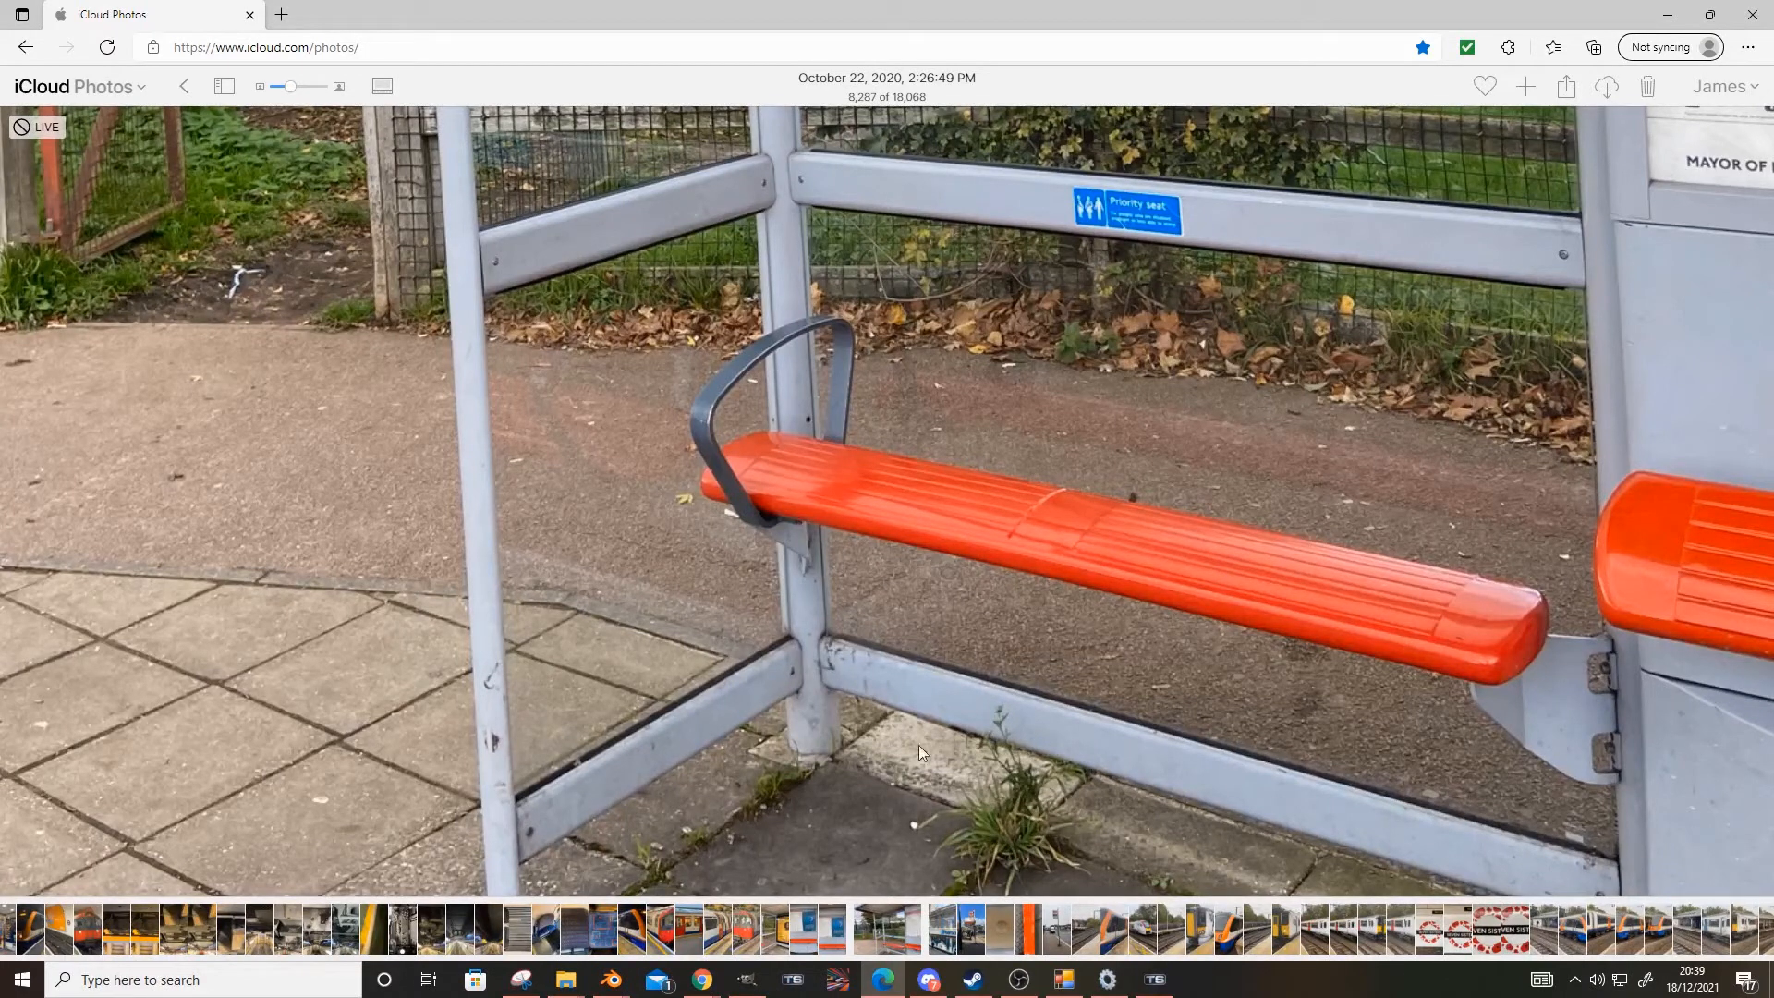
Switch back to Blender and give the 1_1000_Benches mesh a new material named Mat_Benches
{"action": "mouse_move", "coordinate": [723, 993]}
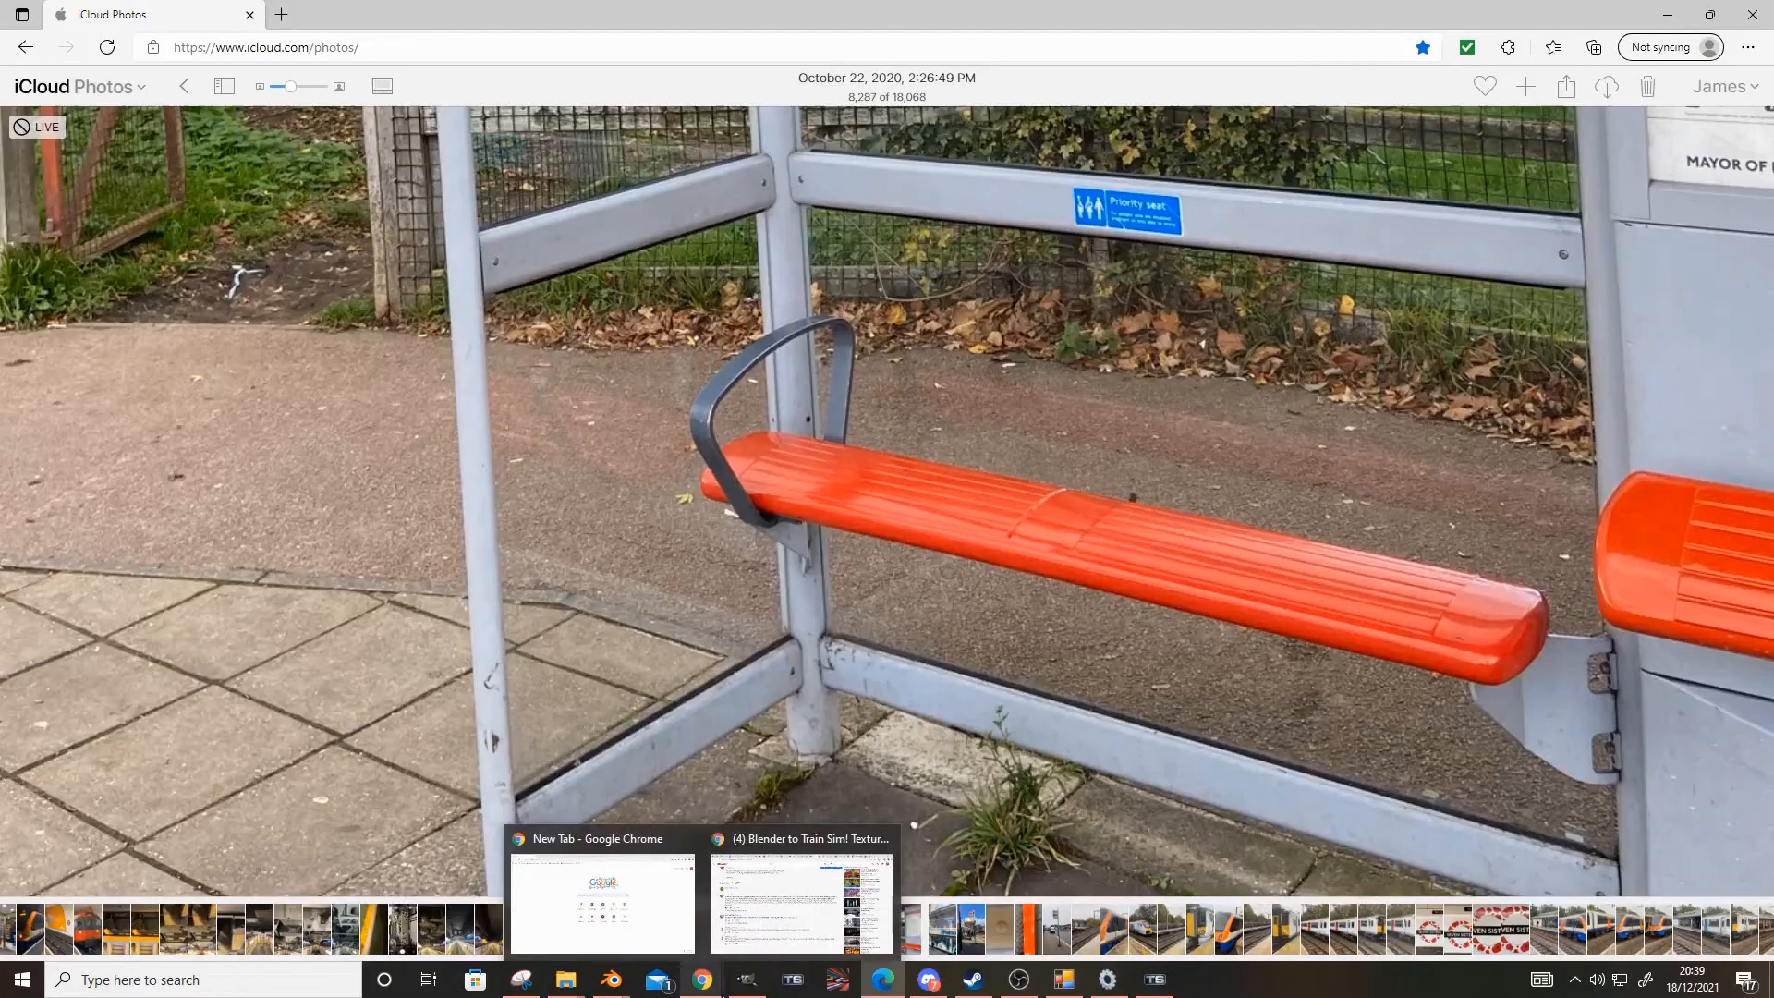
{"action": "left_click", "coordinate": [416, 892]}
{"action": "middle_click_drag", "start_coordinate": [508, 658], "coordinate": [517, 496]}
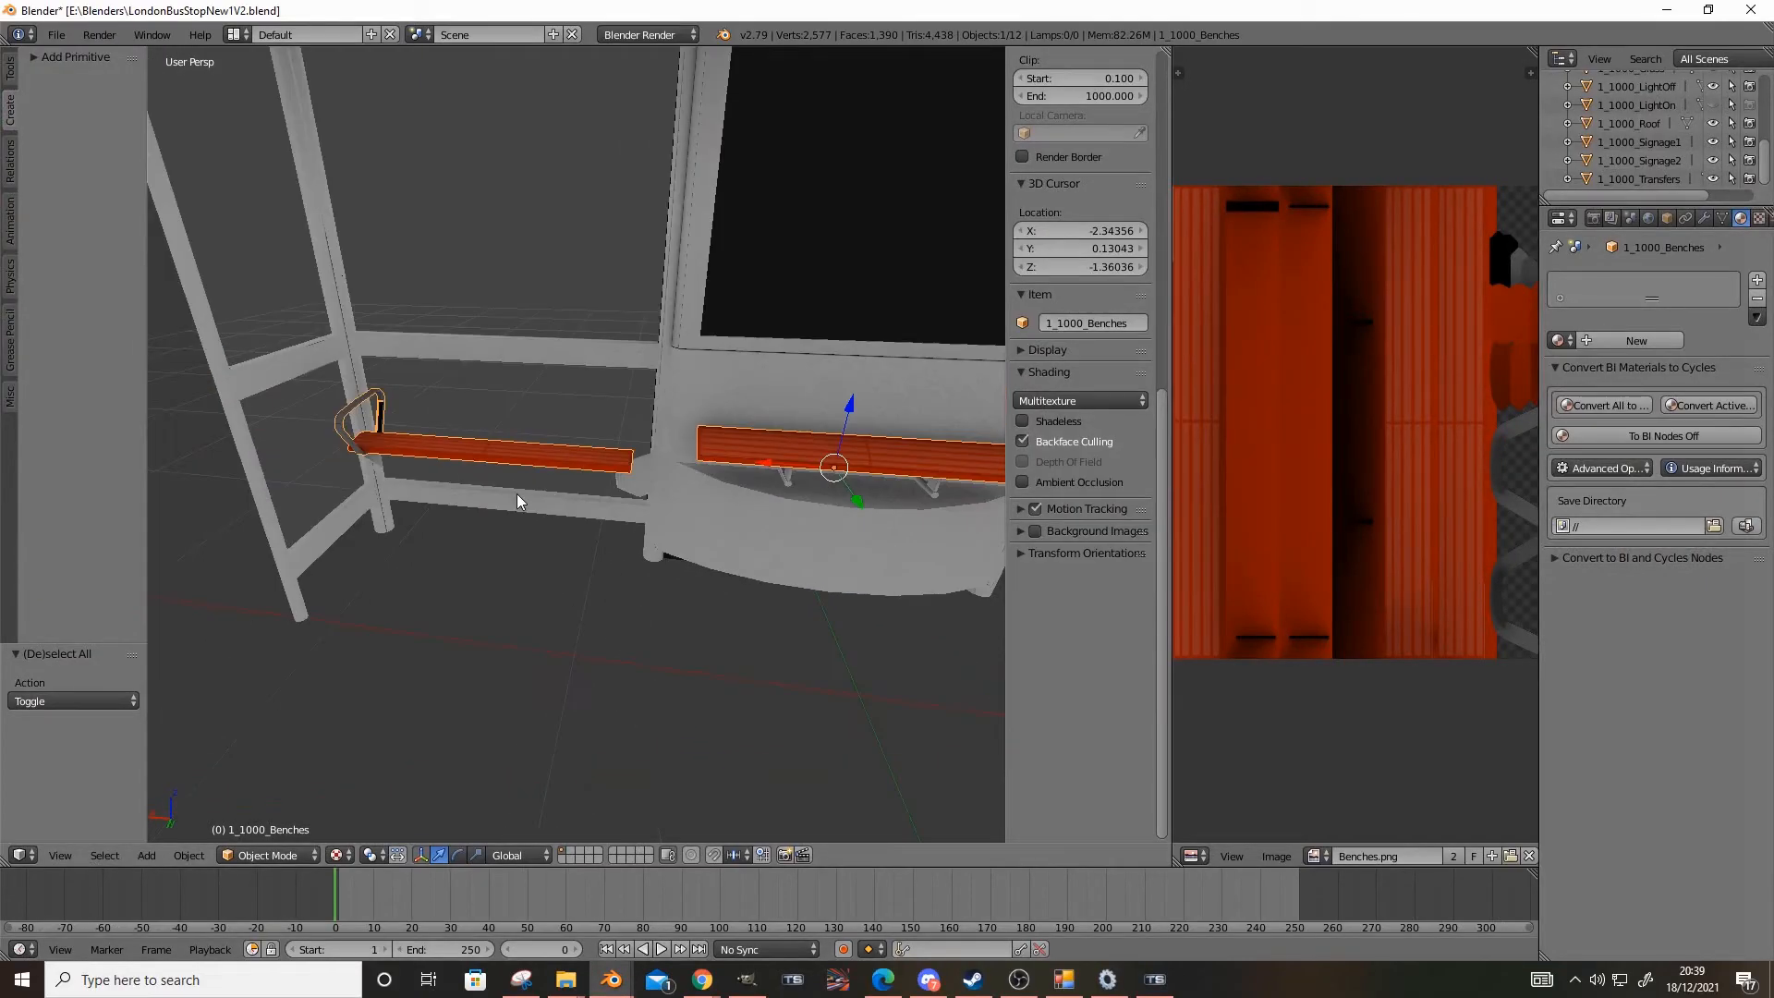
{"action": "left_click", "coordinate": [1595, 342]}
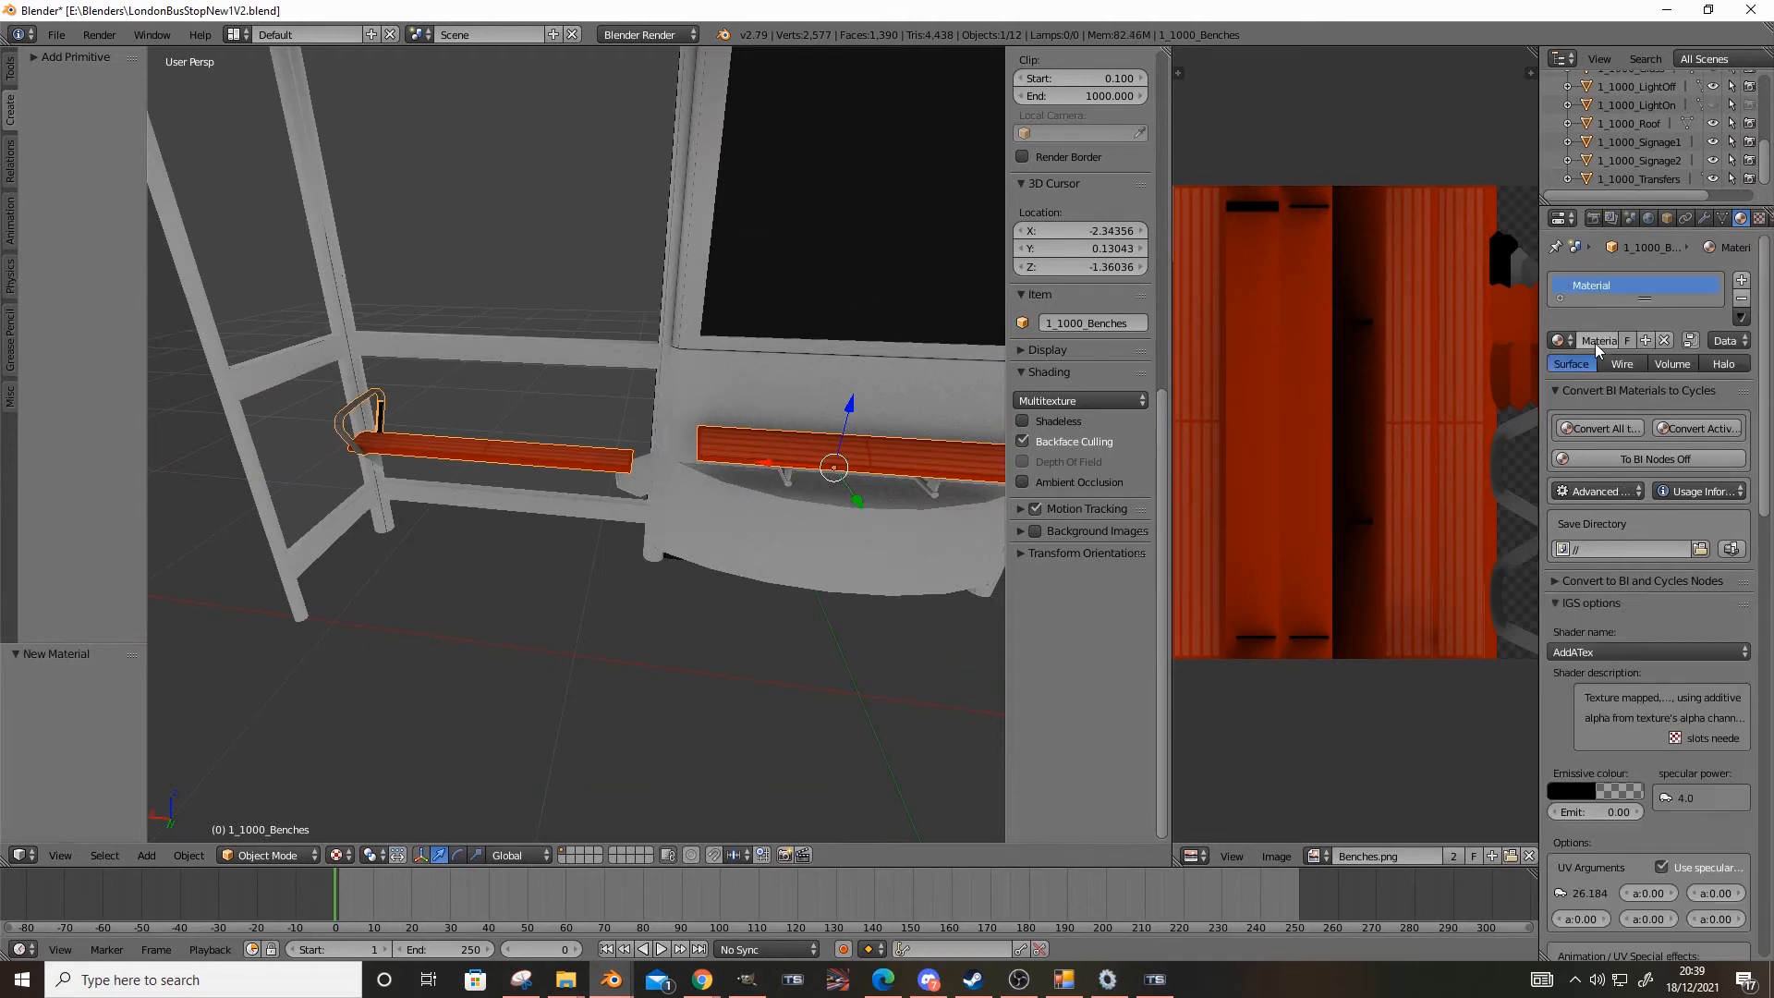
{"action": "type", "text": "none"}
{"action": "key", "text": "Return"}
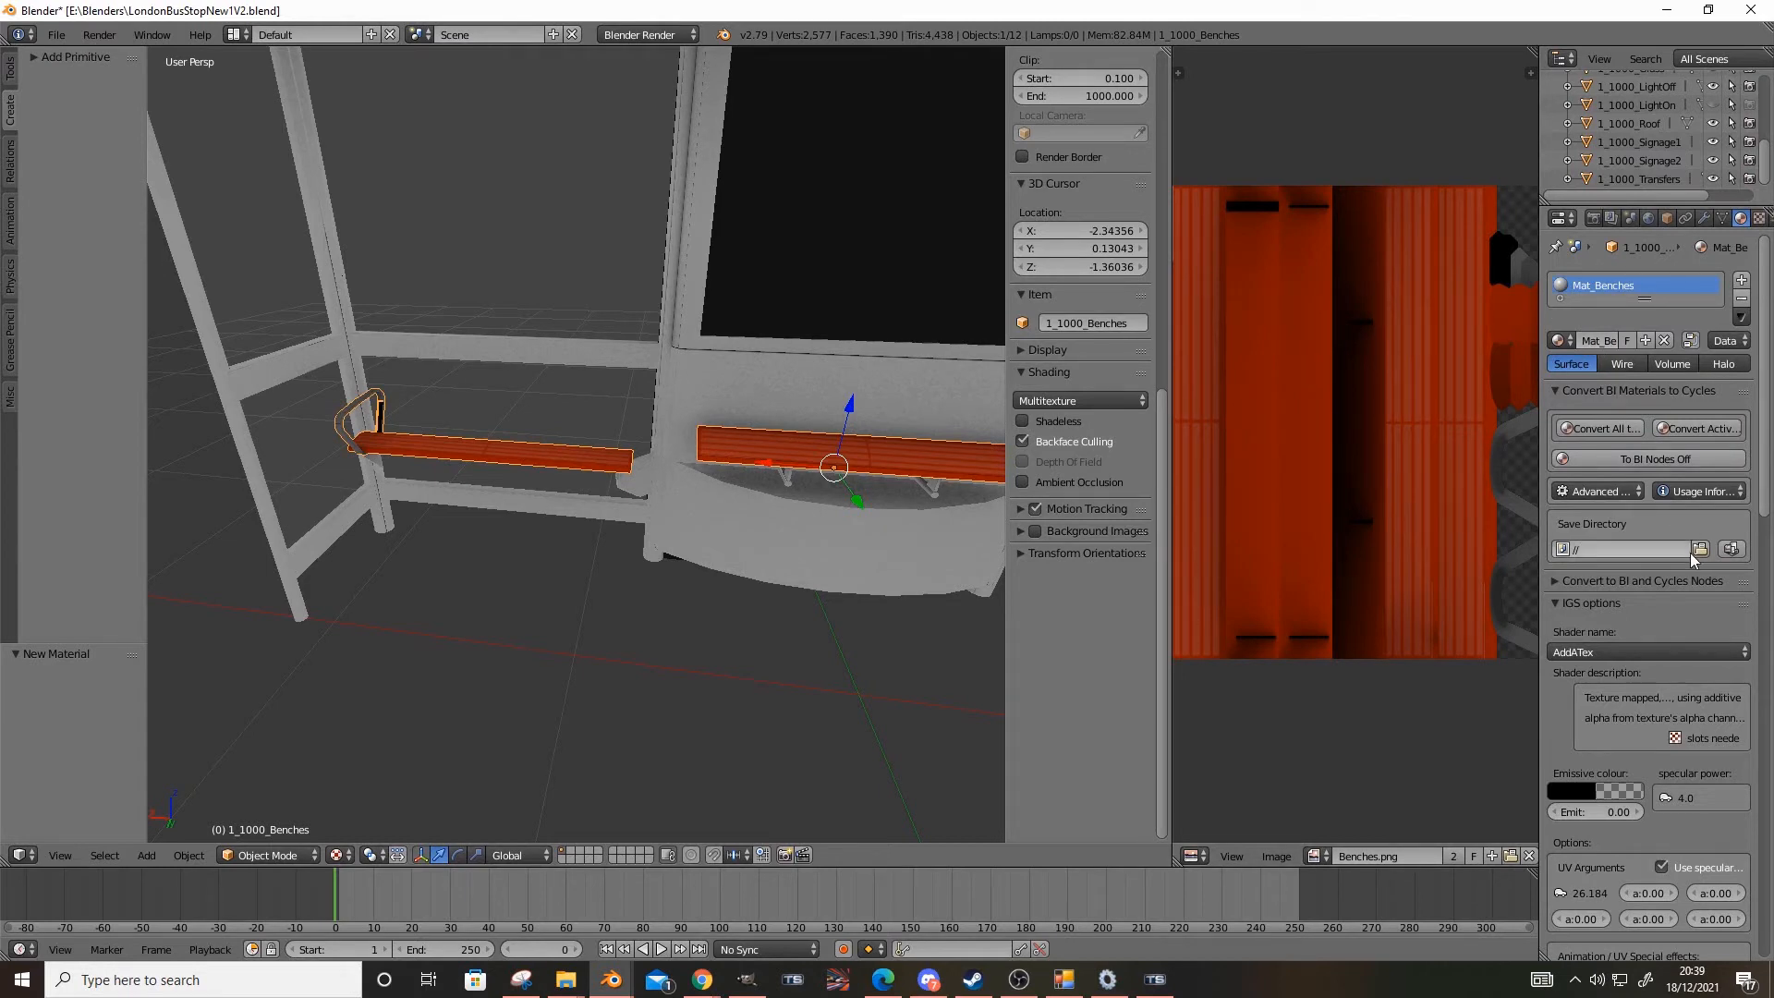
Set the IGS shader of Mat_Benches to TrainBumpSpecEnv.fx, and reopen the list of available shaders
{"action": "scroll", "coordinate": [1617, 688], "scroll_direction": "down", "scroll_amount": 4}
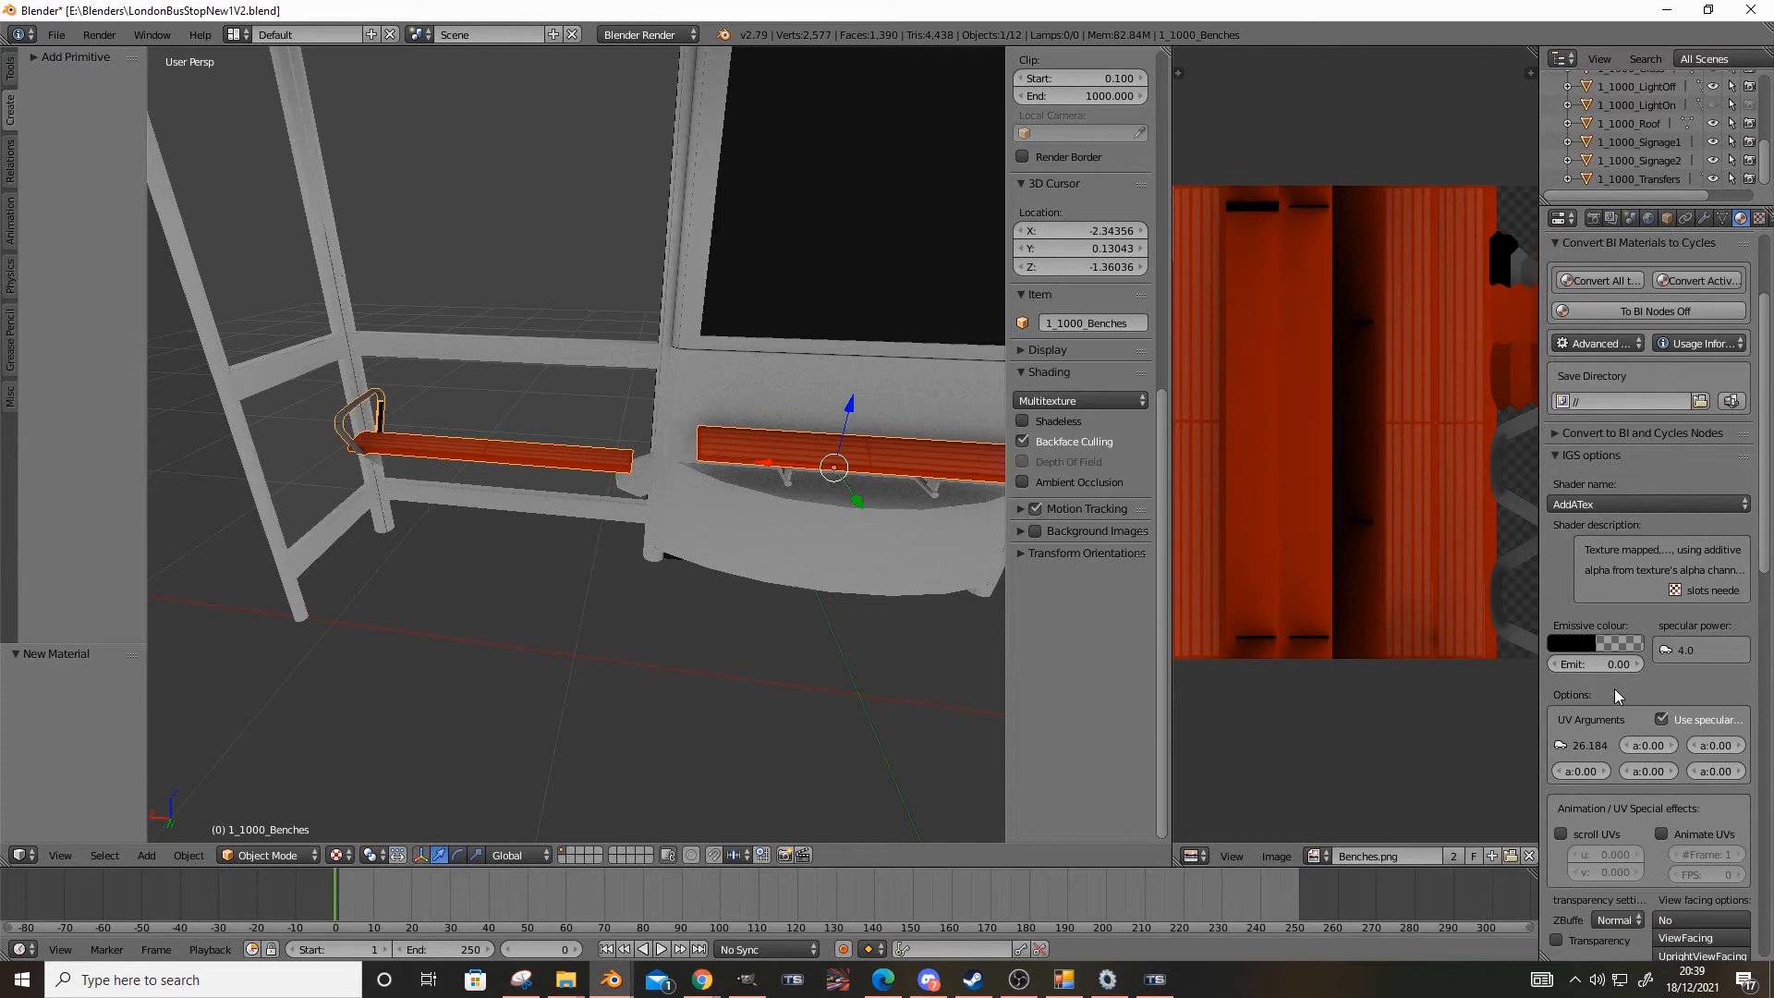
{"action": "left_click", "coordinate": [1560, 454]}
{"action": "left_click", "coordinate": [1564, 455]}
{"action": "left_click", "coordinate": [1563, 454]}
{"action": "left_click", "coordinate": [1563, 455]}
{"action": "scroll", "coordinate": [1563, 452], "scroll_direction": "down", "scroll_amount": 3}
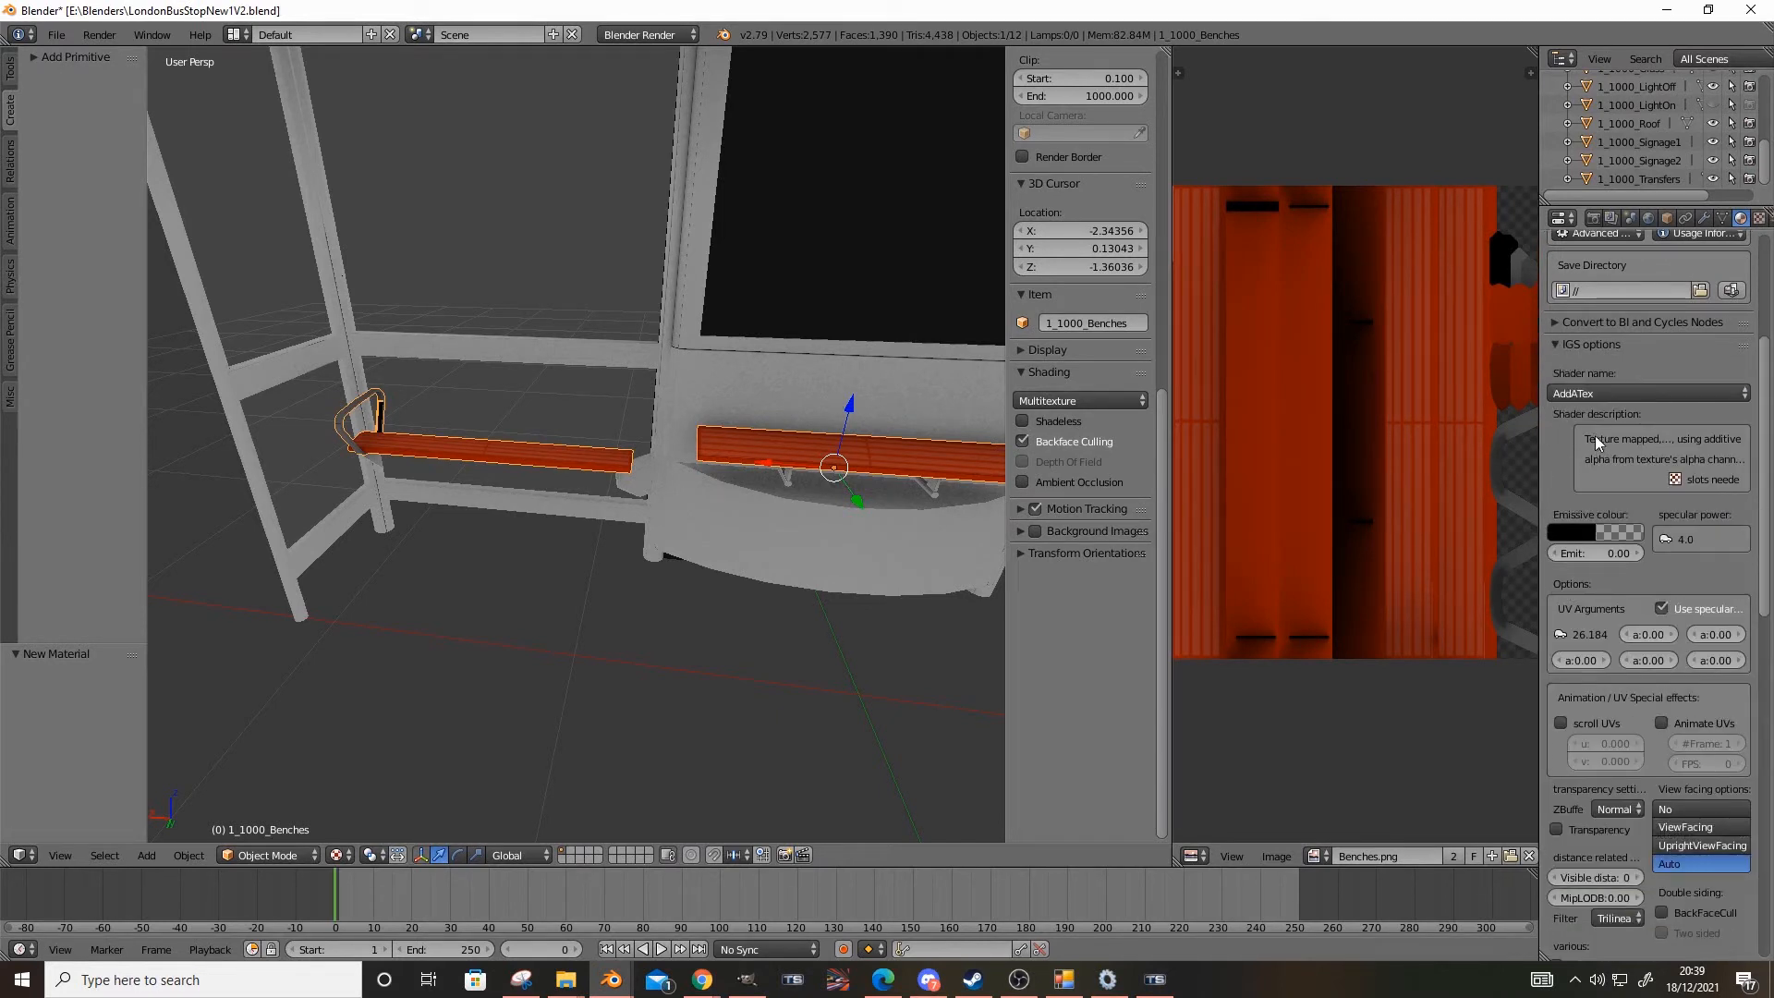
{"action": "left_click", "coordinate": [1603, 393]}
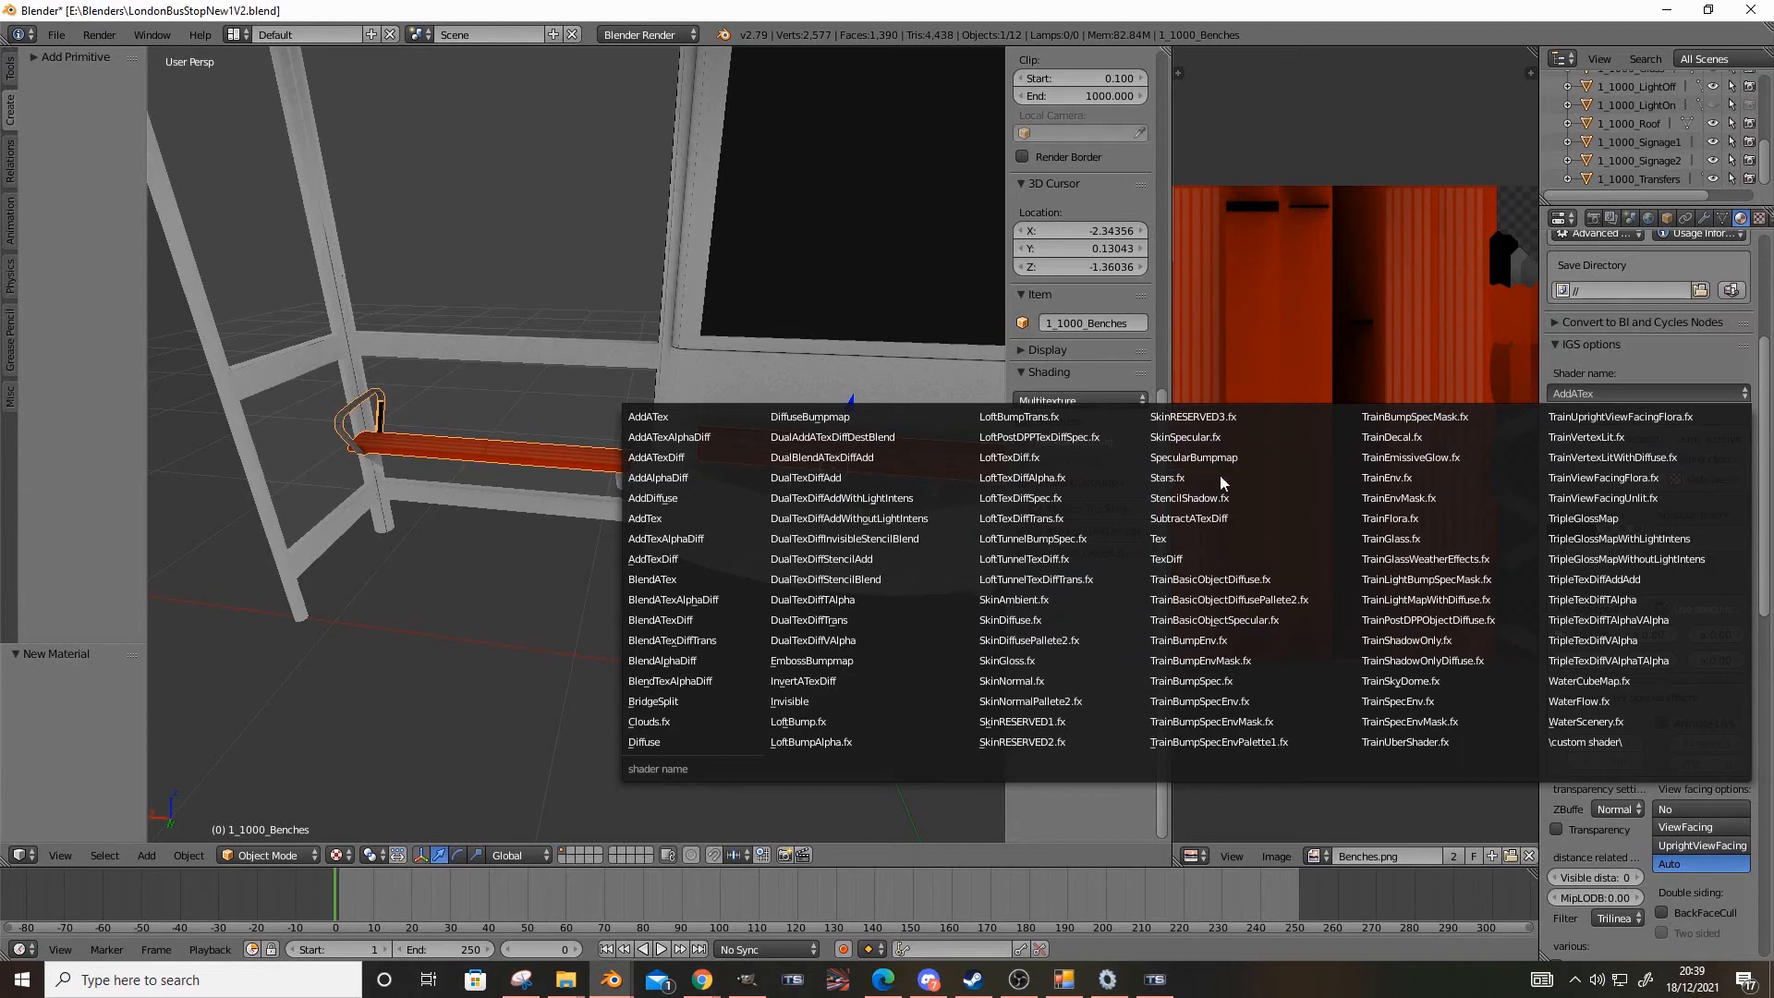
{"action": "left_click", "coordinate": [1235, 711]}
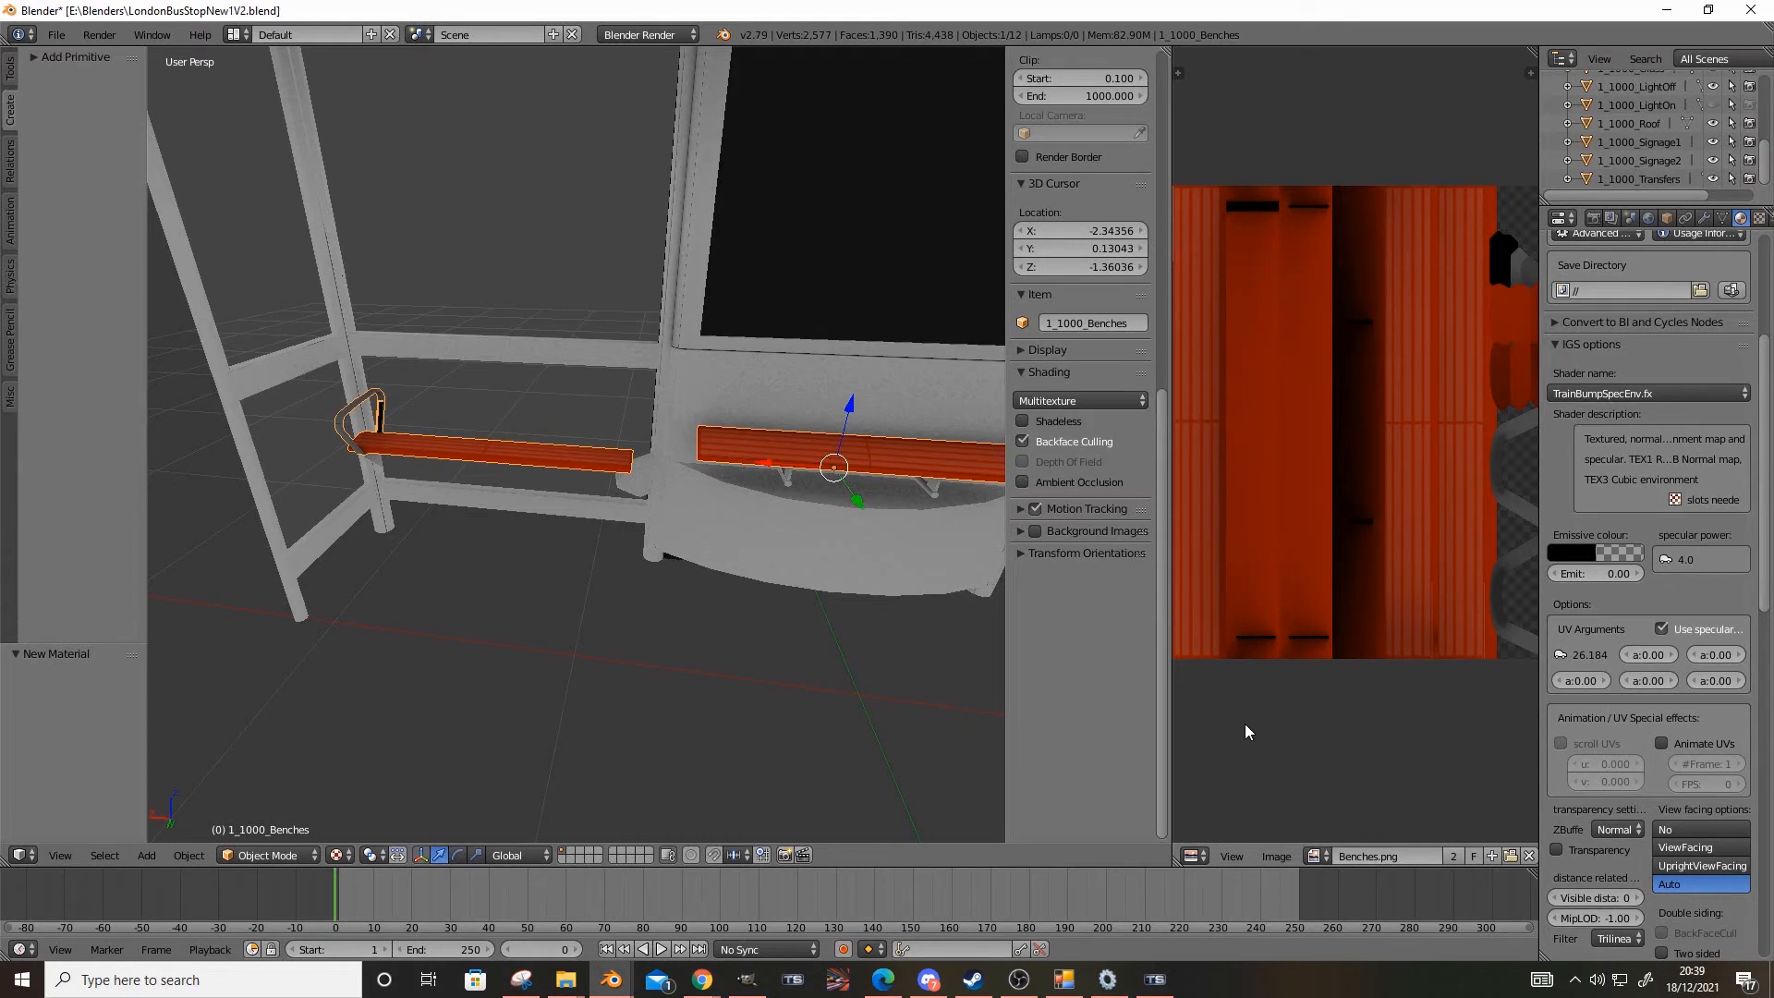
{"action": "left_click", "coordinate": [1647, 392]}
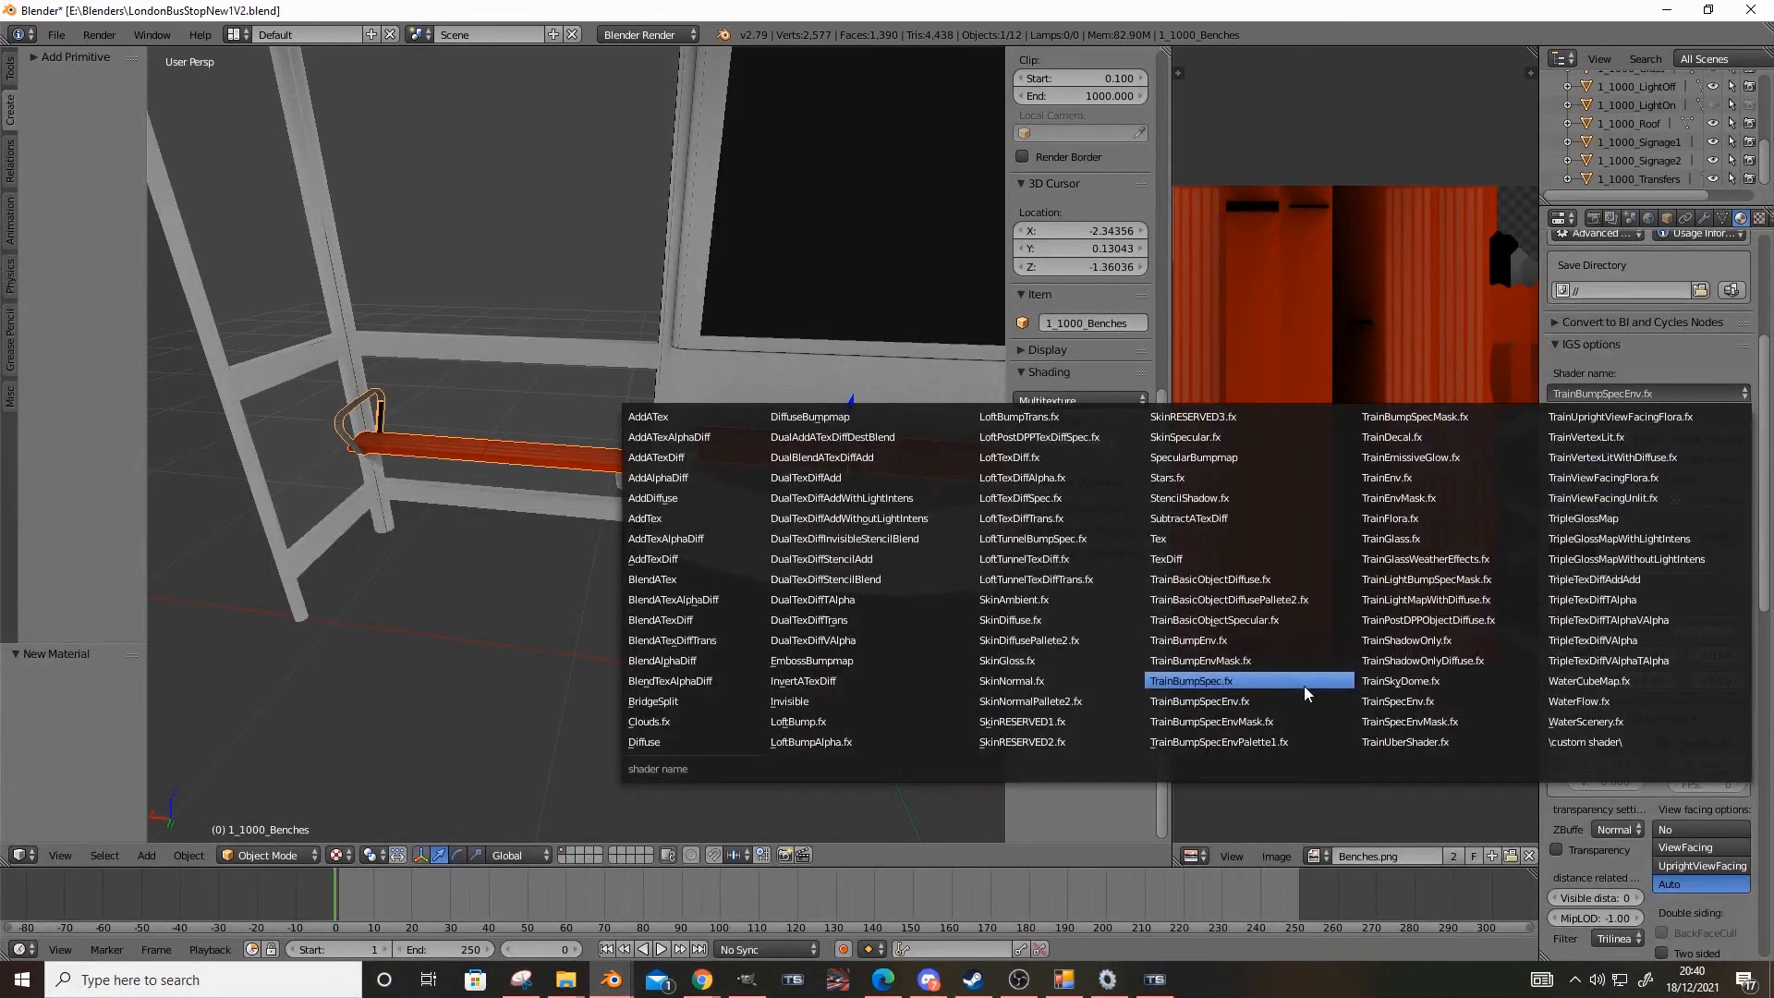
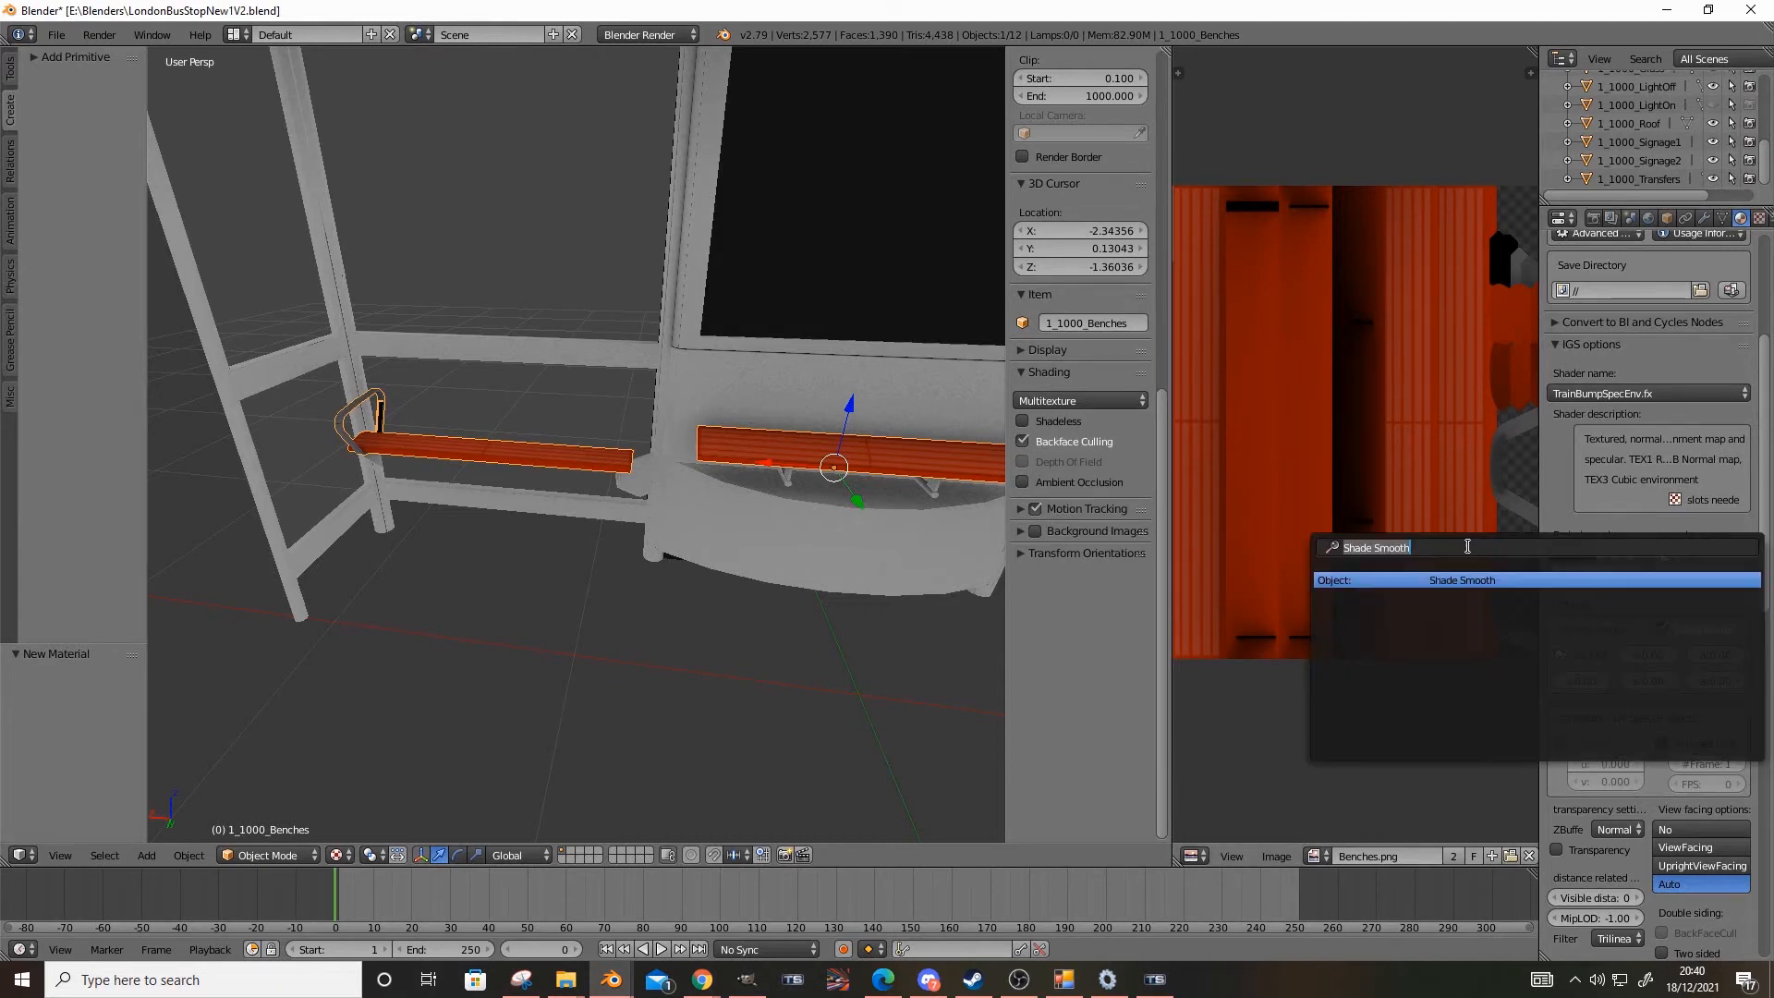
Examine all three benches from farther back and the description and options of the TrainBumpSpecEnv.fx shader
{"action": "scroll", "coordinate": [867, 595], "scroll_direction": "down", "scroll_amount": 6}
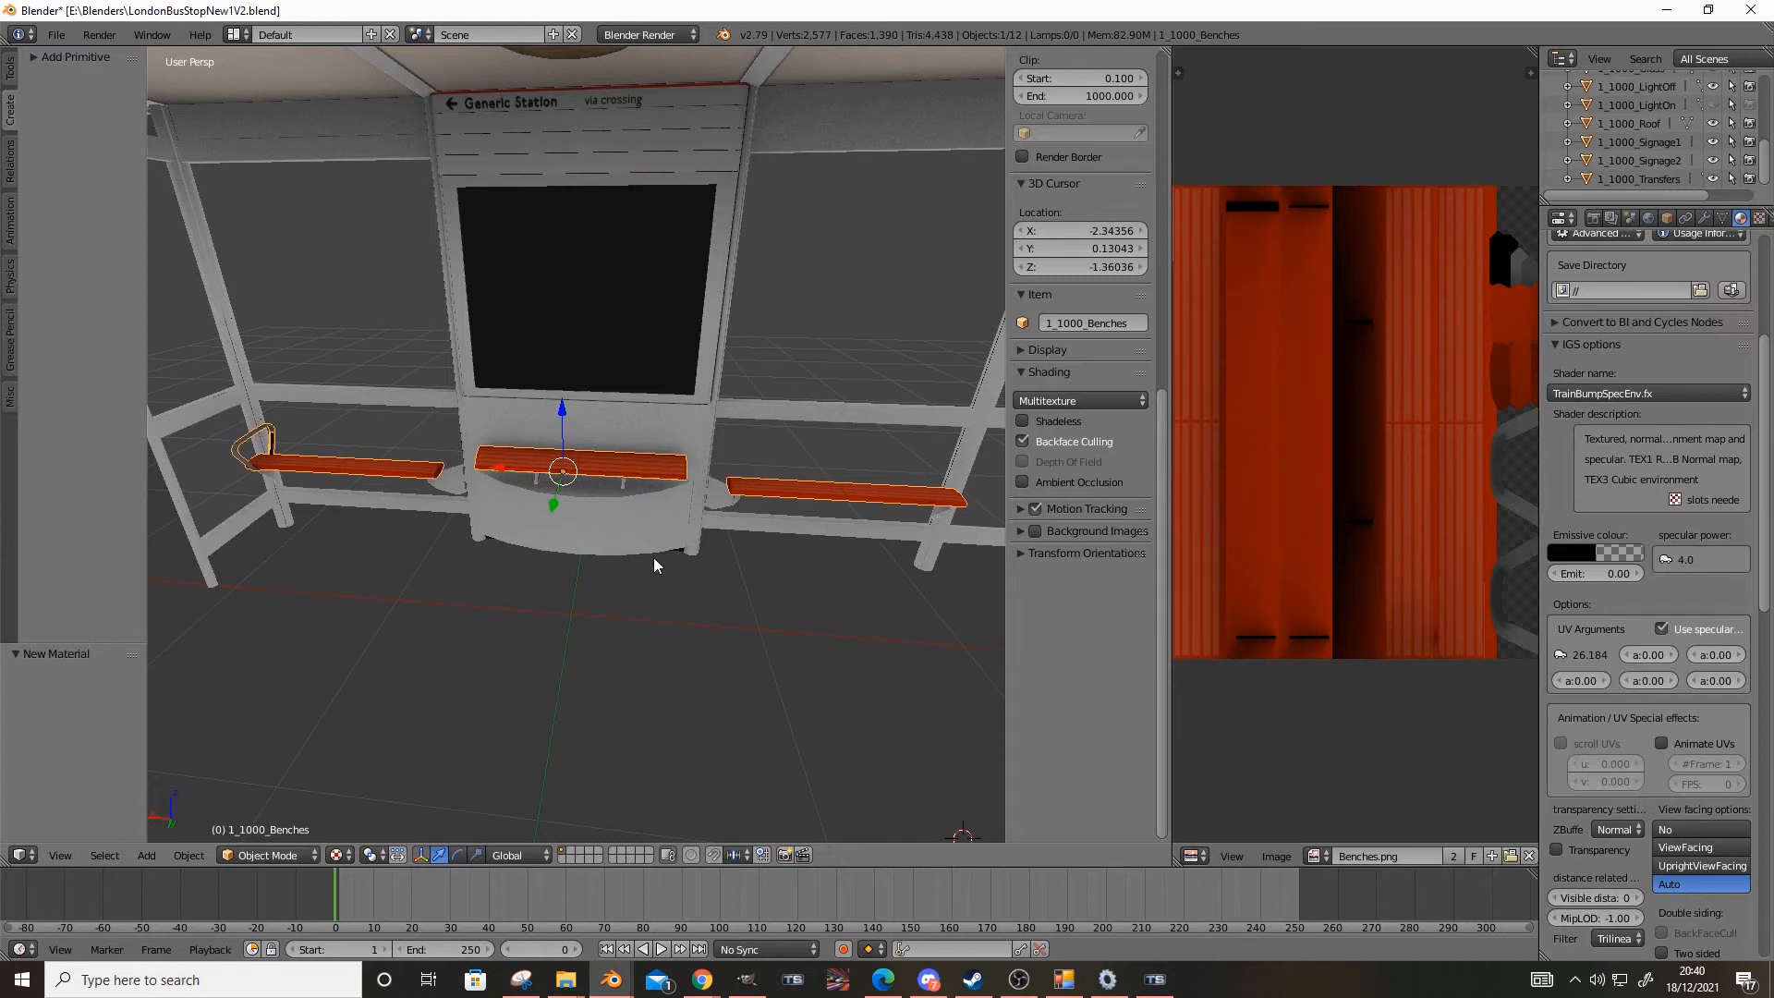
{"action": "scroll", "coordinate": [654, 558], "scroll_direction": "down", "scroll_amount": 1}
{"action": "middle_click_drag", "start_coordinate": [654, 558], "coordinate": [664, 561]}
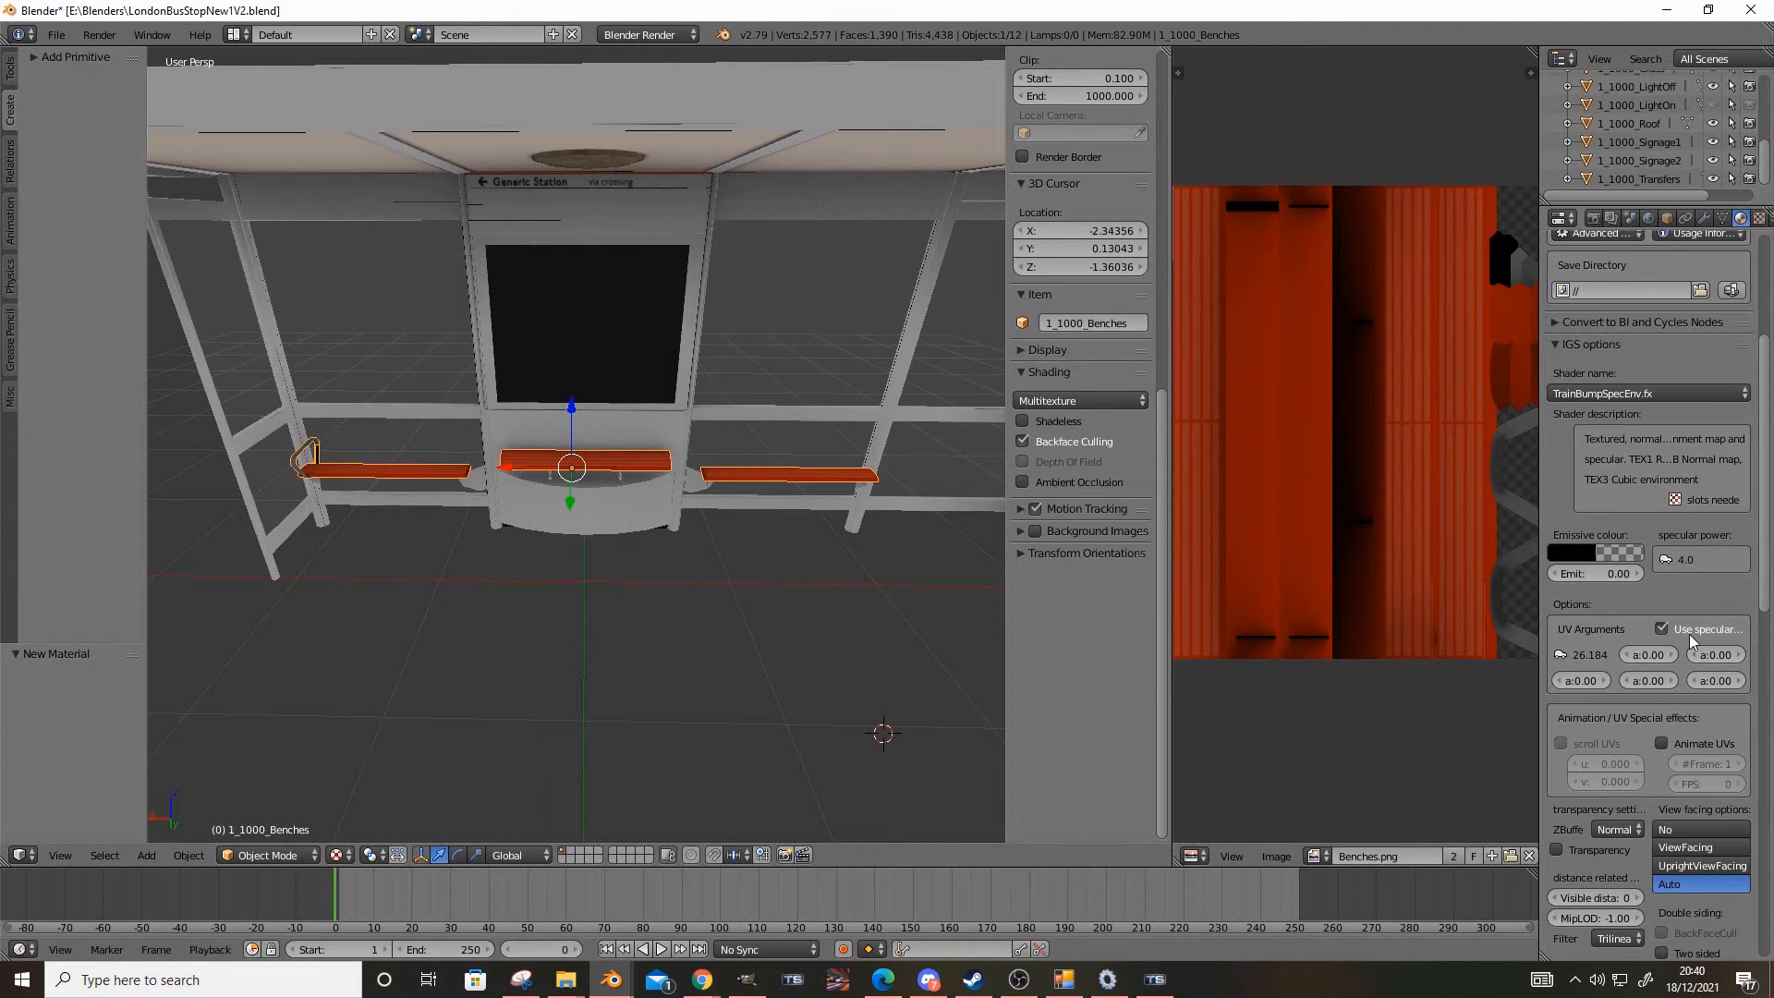
{"action": "scroll", "coordinate": [1689, 634], "scroll_direction": "down", "scroll_amount": 8}
{"action": "scroll", "coordinate": [1689, 634], "scroll_direction": "up", "scroll_amount": 9}
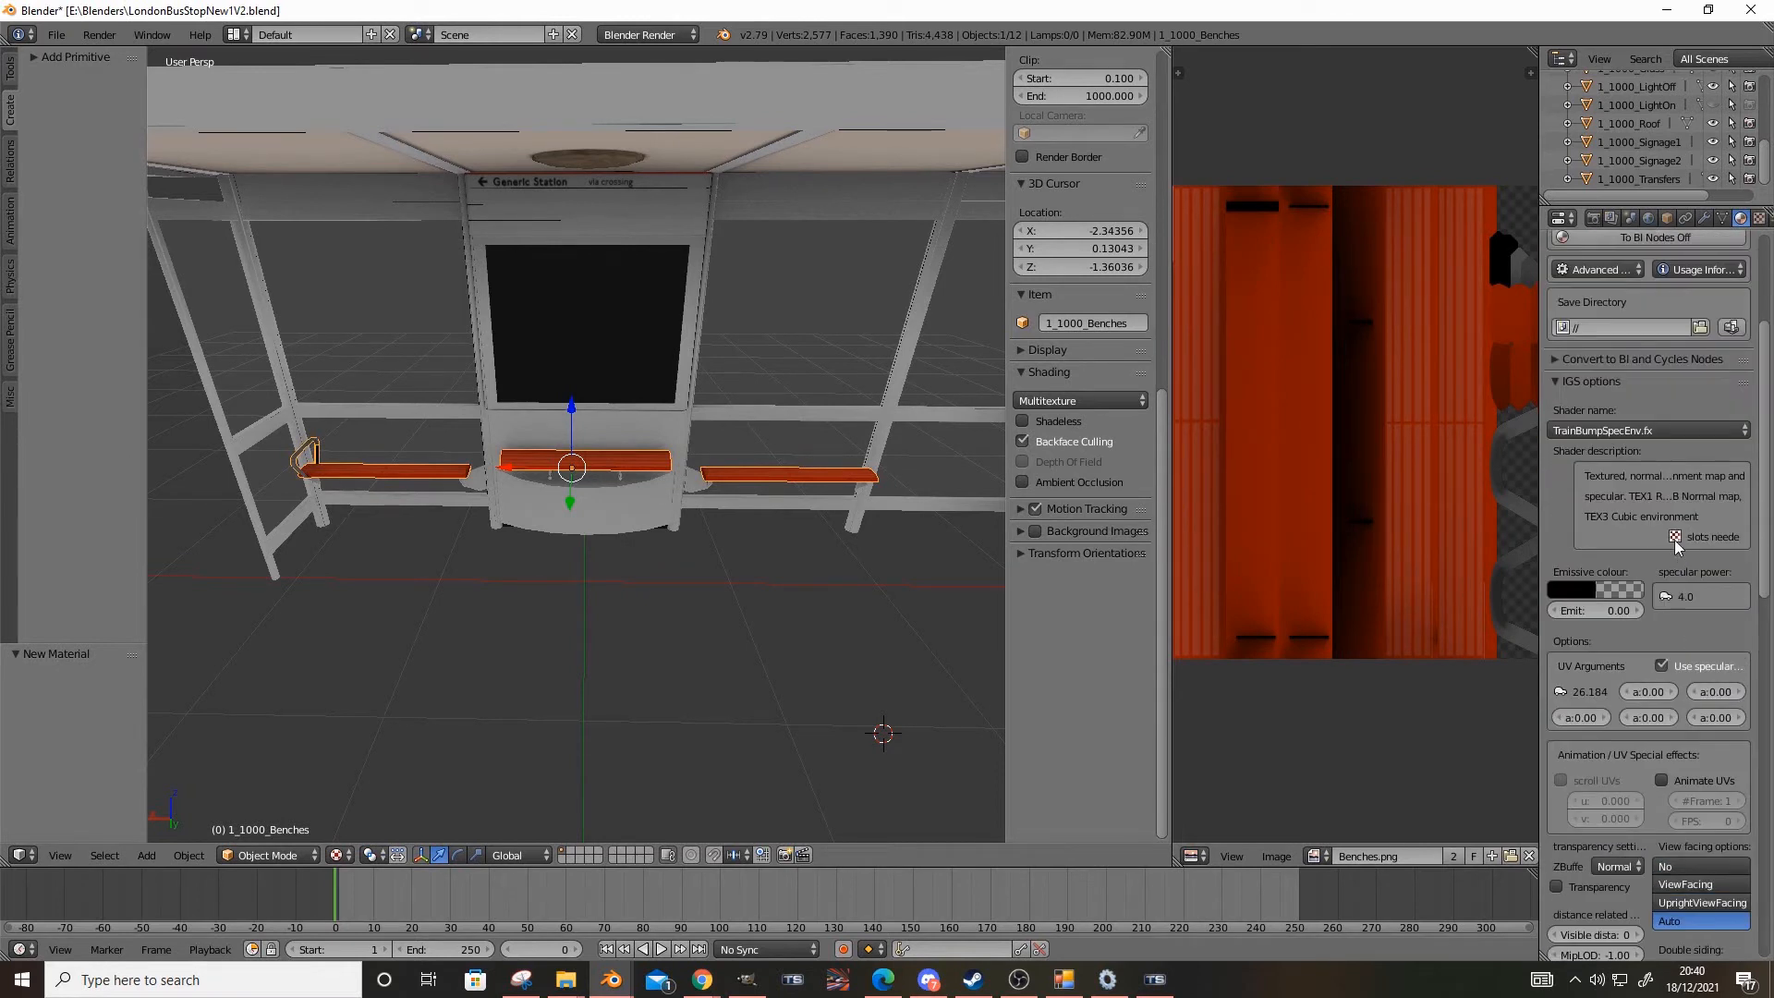
{"action": "scroll", "coordinate": [1675, 539], "scroll_direction": "down", "scroll_amount": 15}
{"action": "scroll", "coordinate": [1687, 756], "scroll_direction": "up", "scroll_amount": 20}
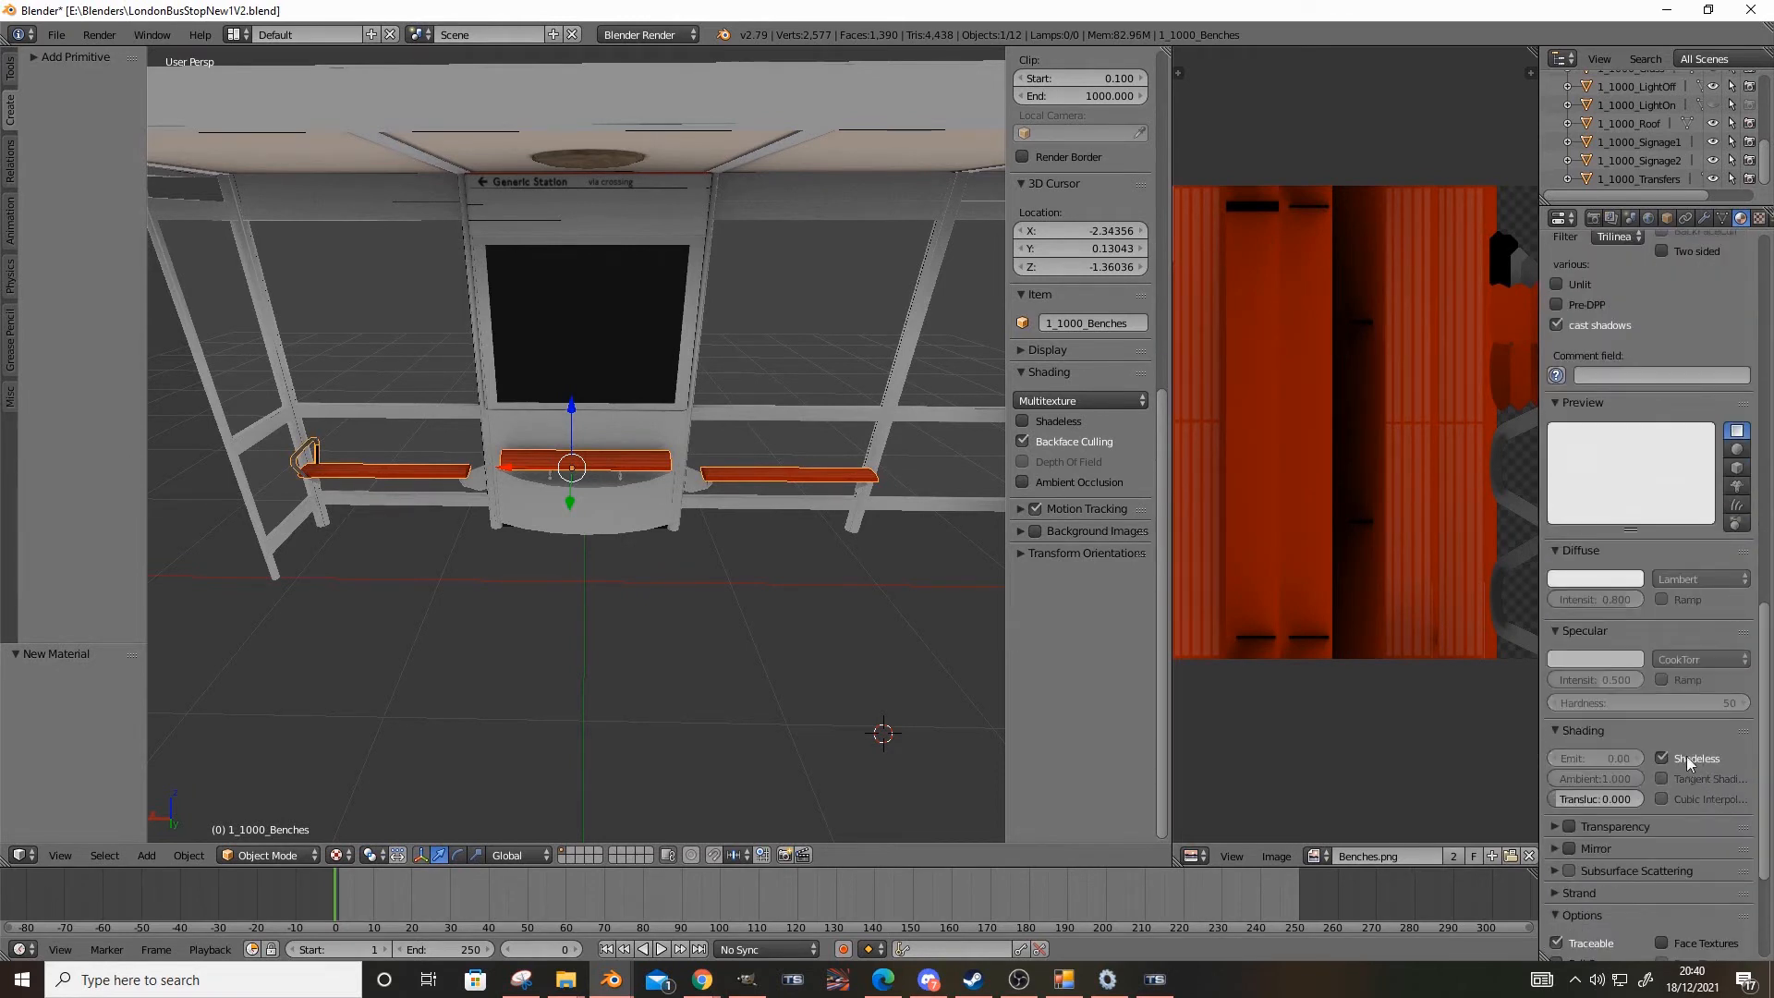
Add a new image texture in the first slot of Mat_Benches and load Benches.png from the Textures folder
{"action": "left_click", "coordinate": [1759, 218]}
{"action": "left_click", "coordinate": [1744, 220]}
{"action": "left_click", "coordinate": [1759, 218]}
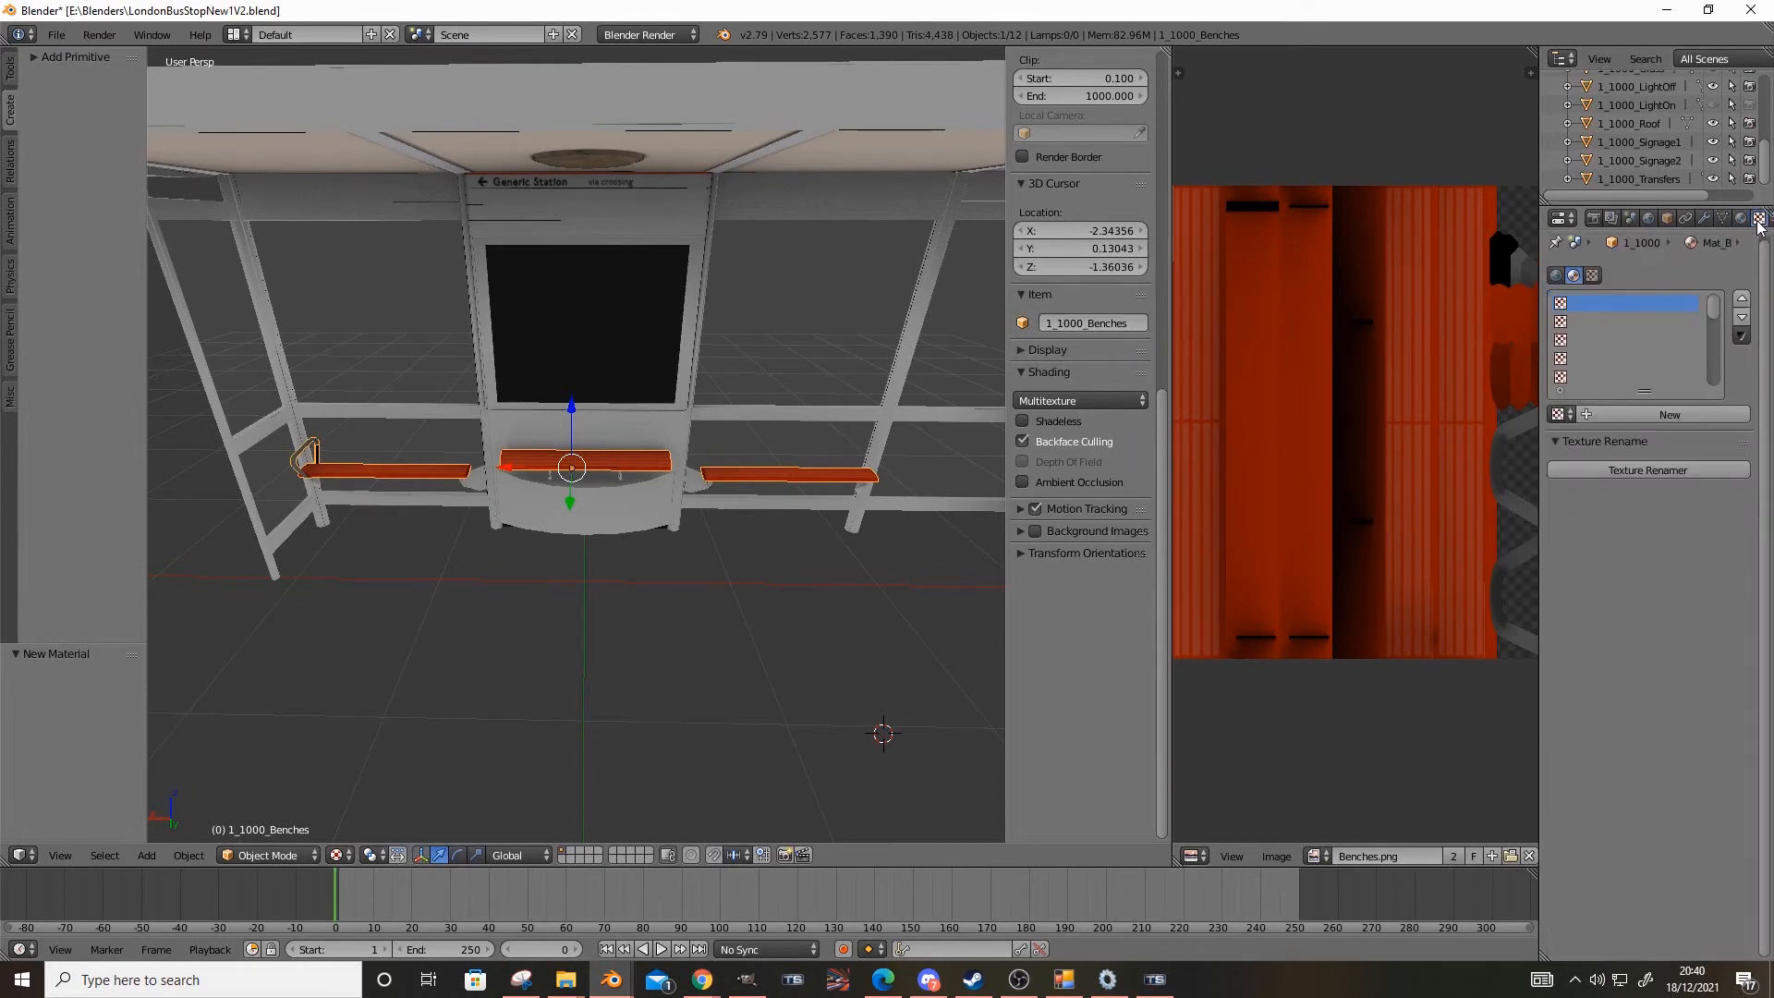
{"action": "left_click", "coordinate": [1571, 415]}
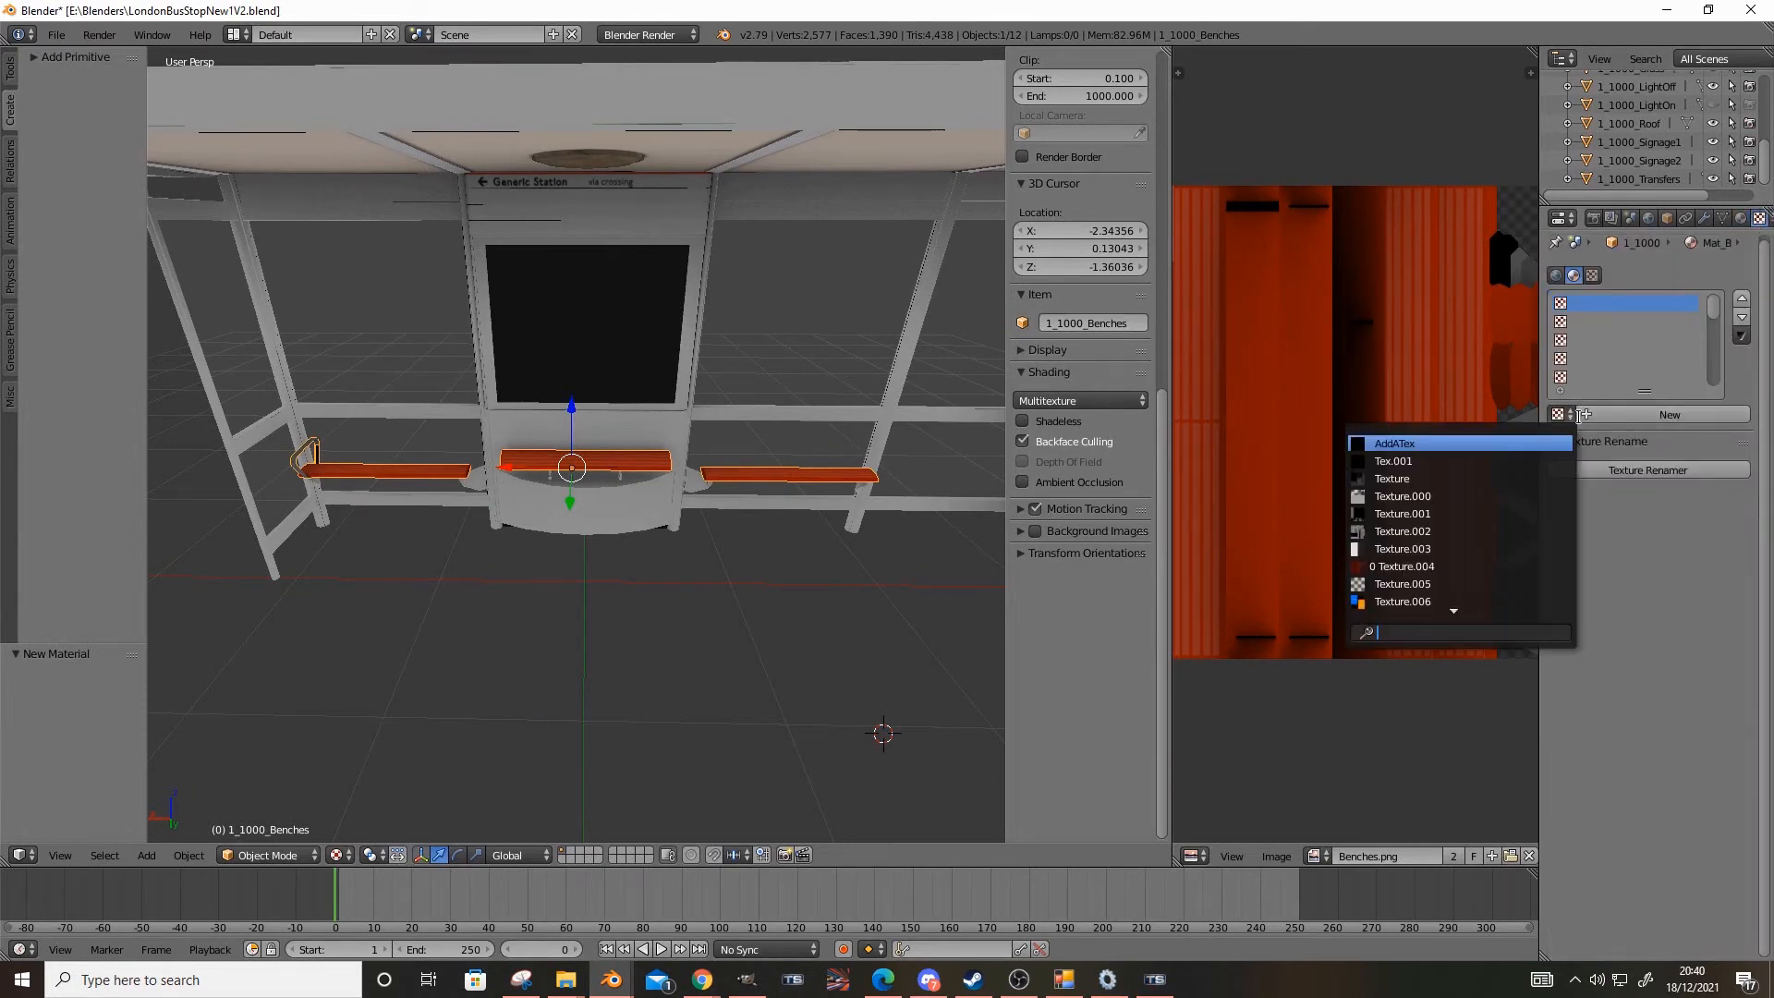
{"action": "left_click", "coordinate": [1626, 423]}
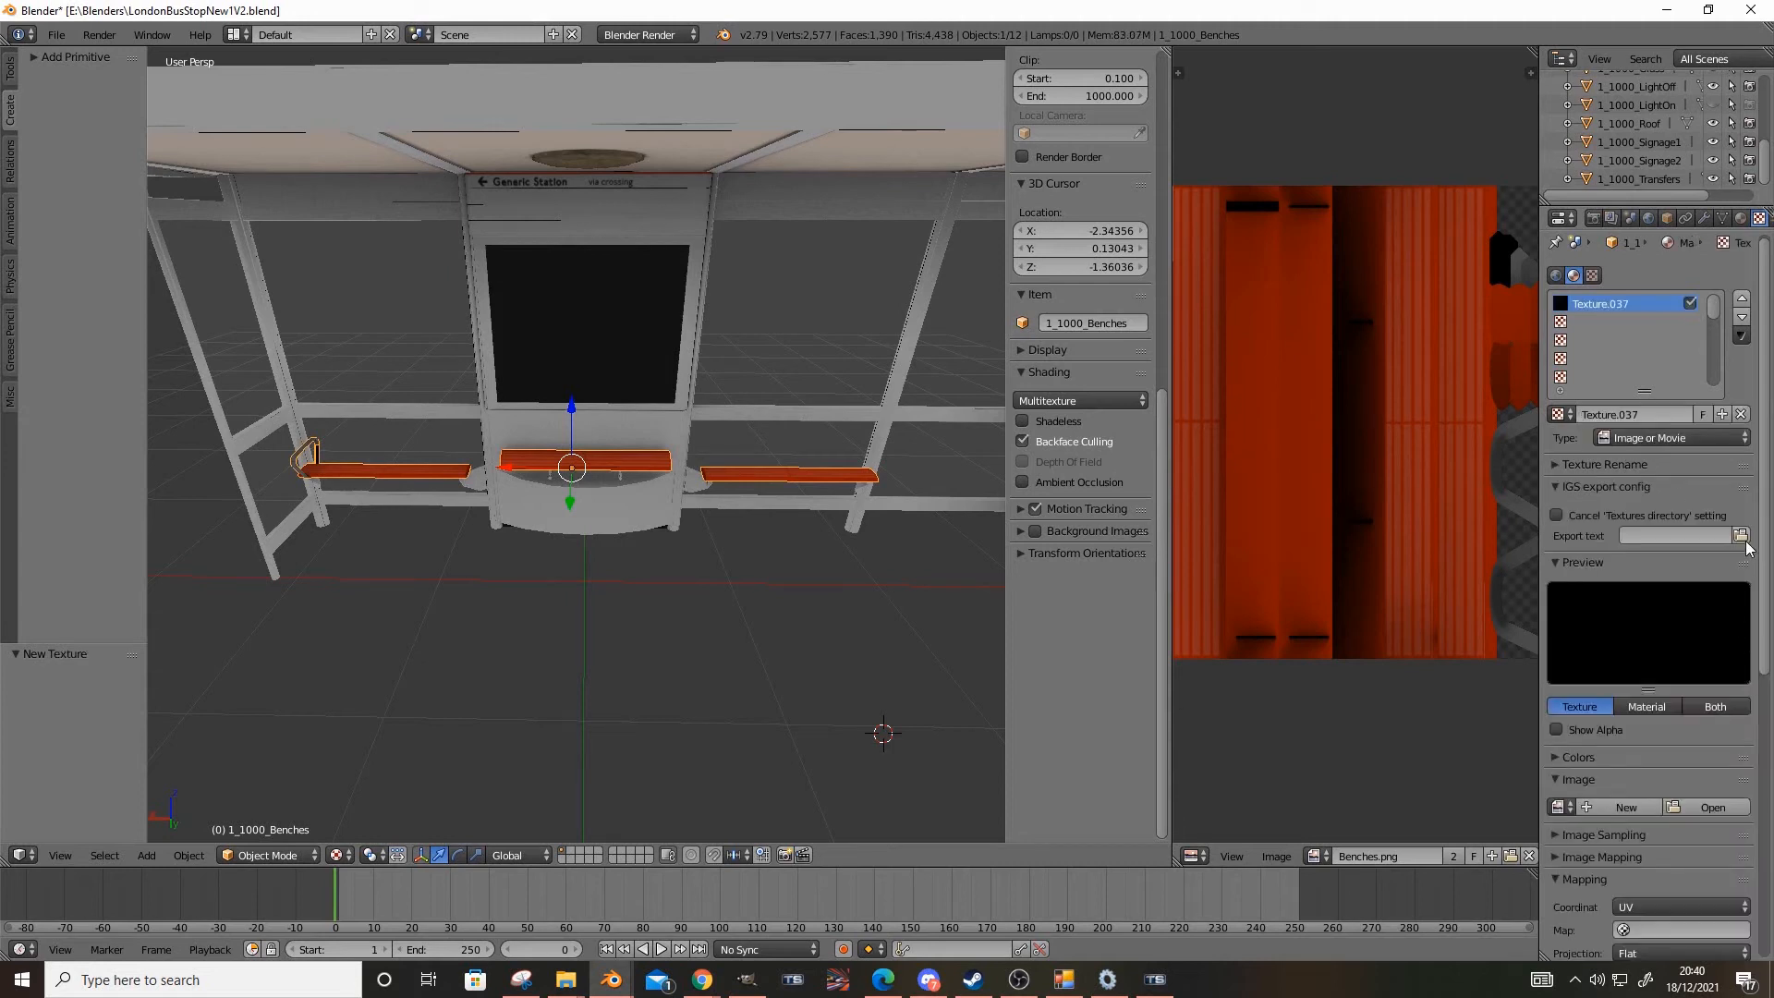
{"action": "left_click", "coordinate": [1711, 807]}
{"action": "left_click", "coordinate": [78, 447]}
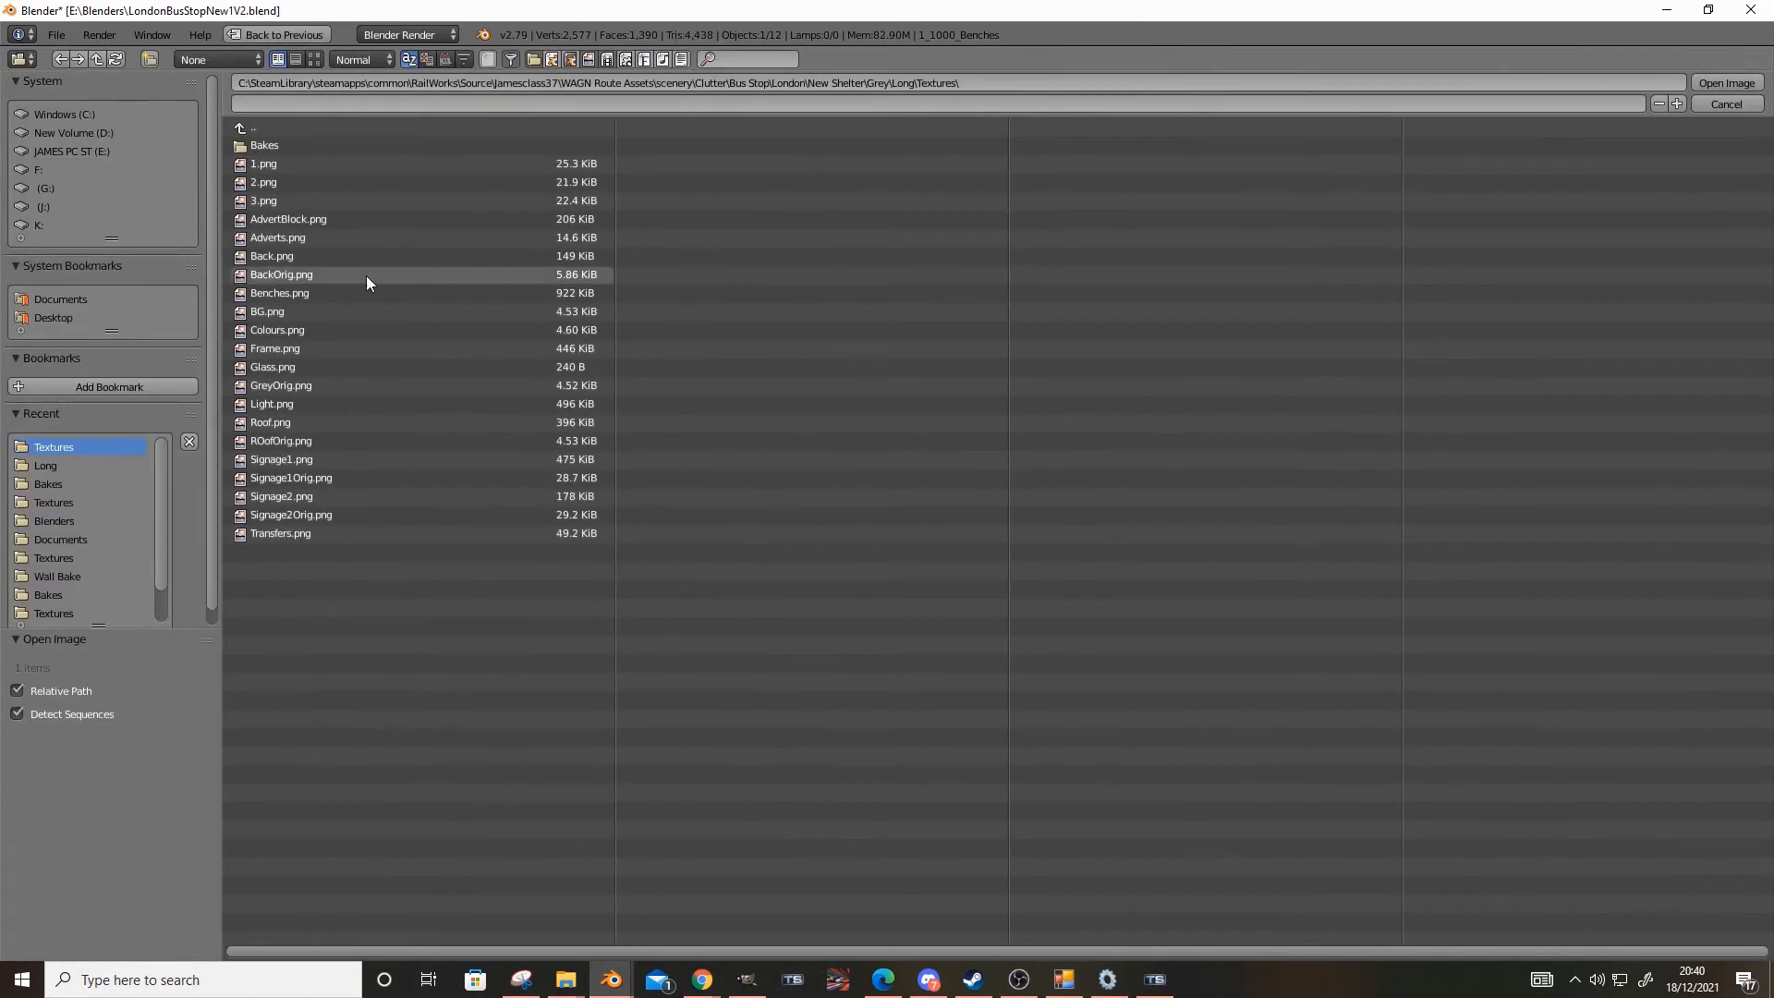
{"action": "double_click", "coordinate": [296, 292]}
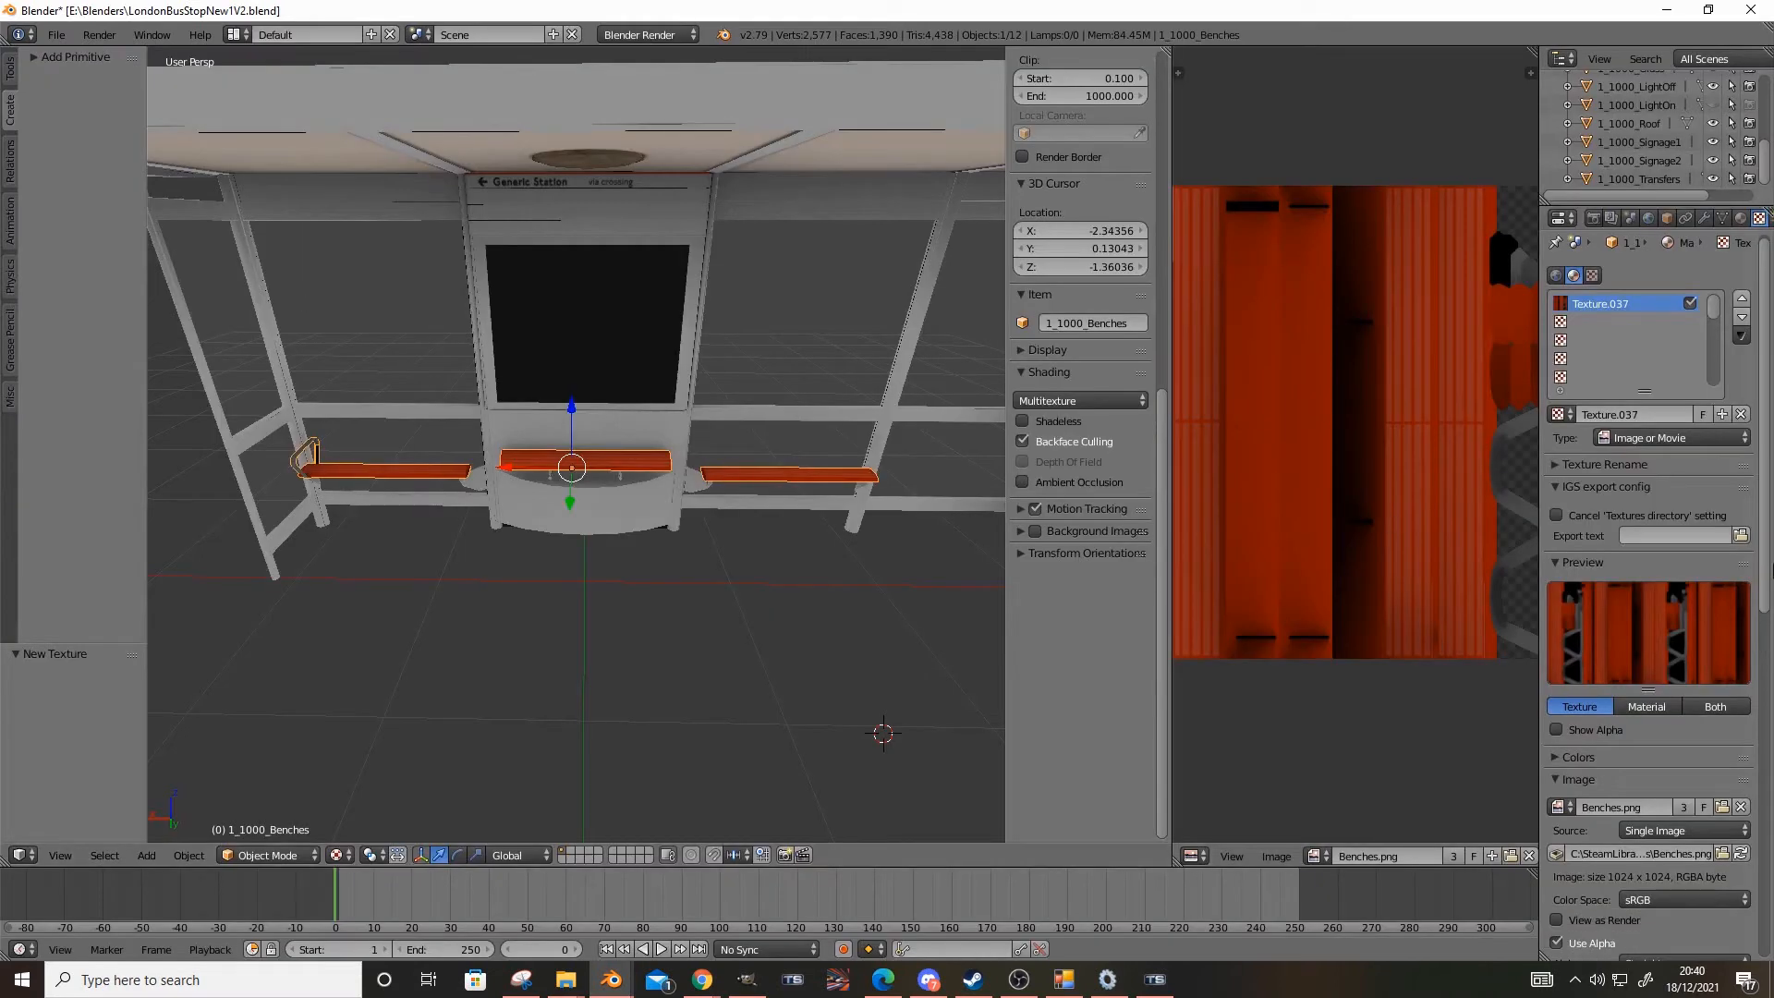
Set the IGS export texture path of the new bench texture to Benches.png in the Textures folder
{"action": "left_click", "coordinate": [1740, 536]}
{"action": "left_click", "coordinate": [71, 445]}
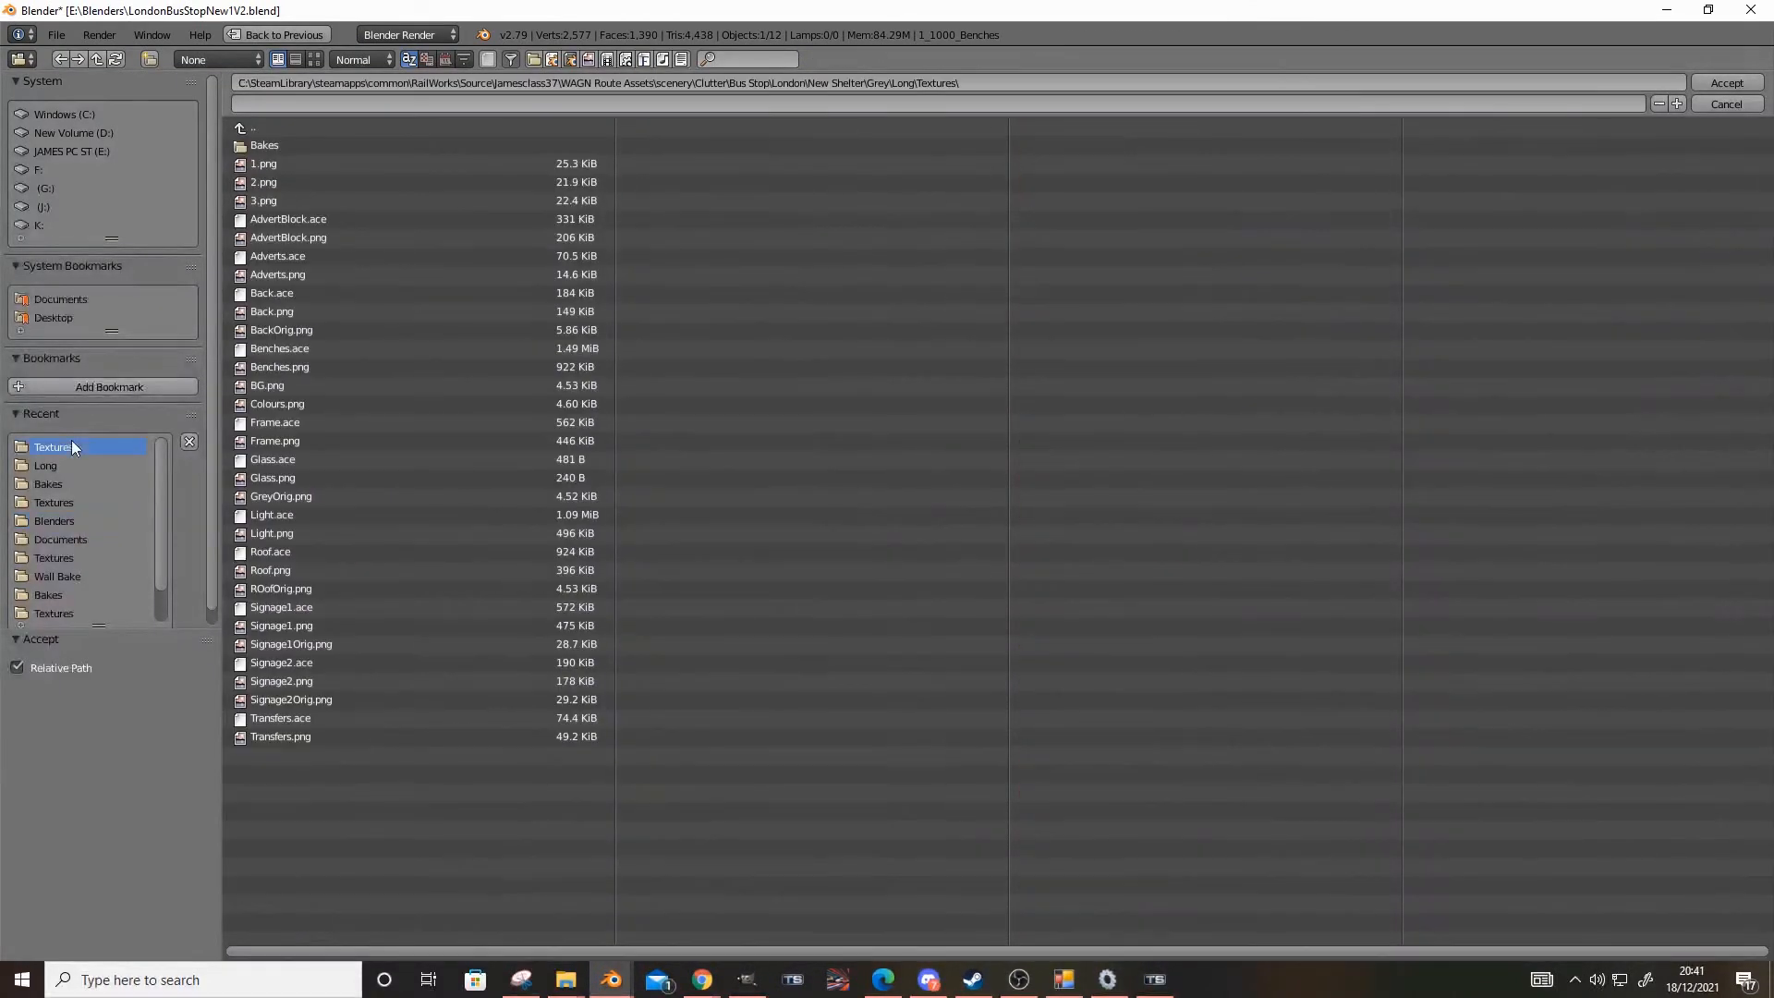
{"action": "double_click", "coordinate": [307, 368]}
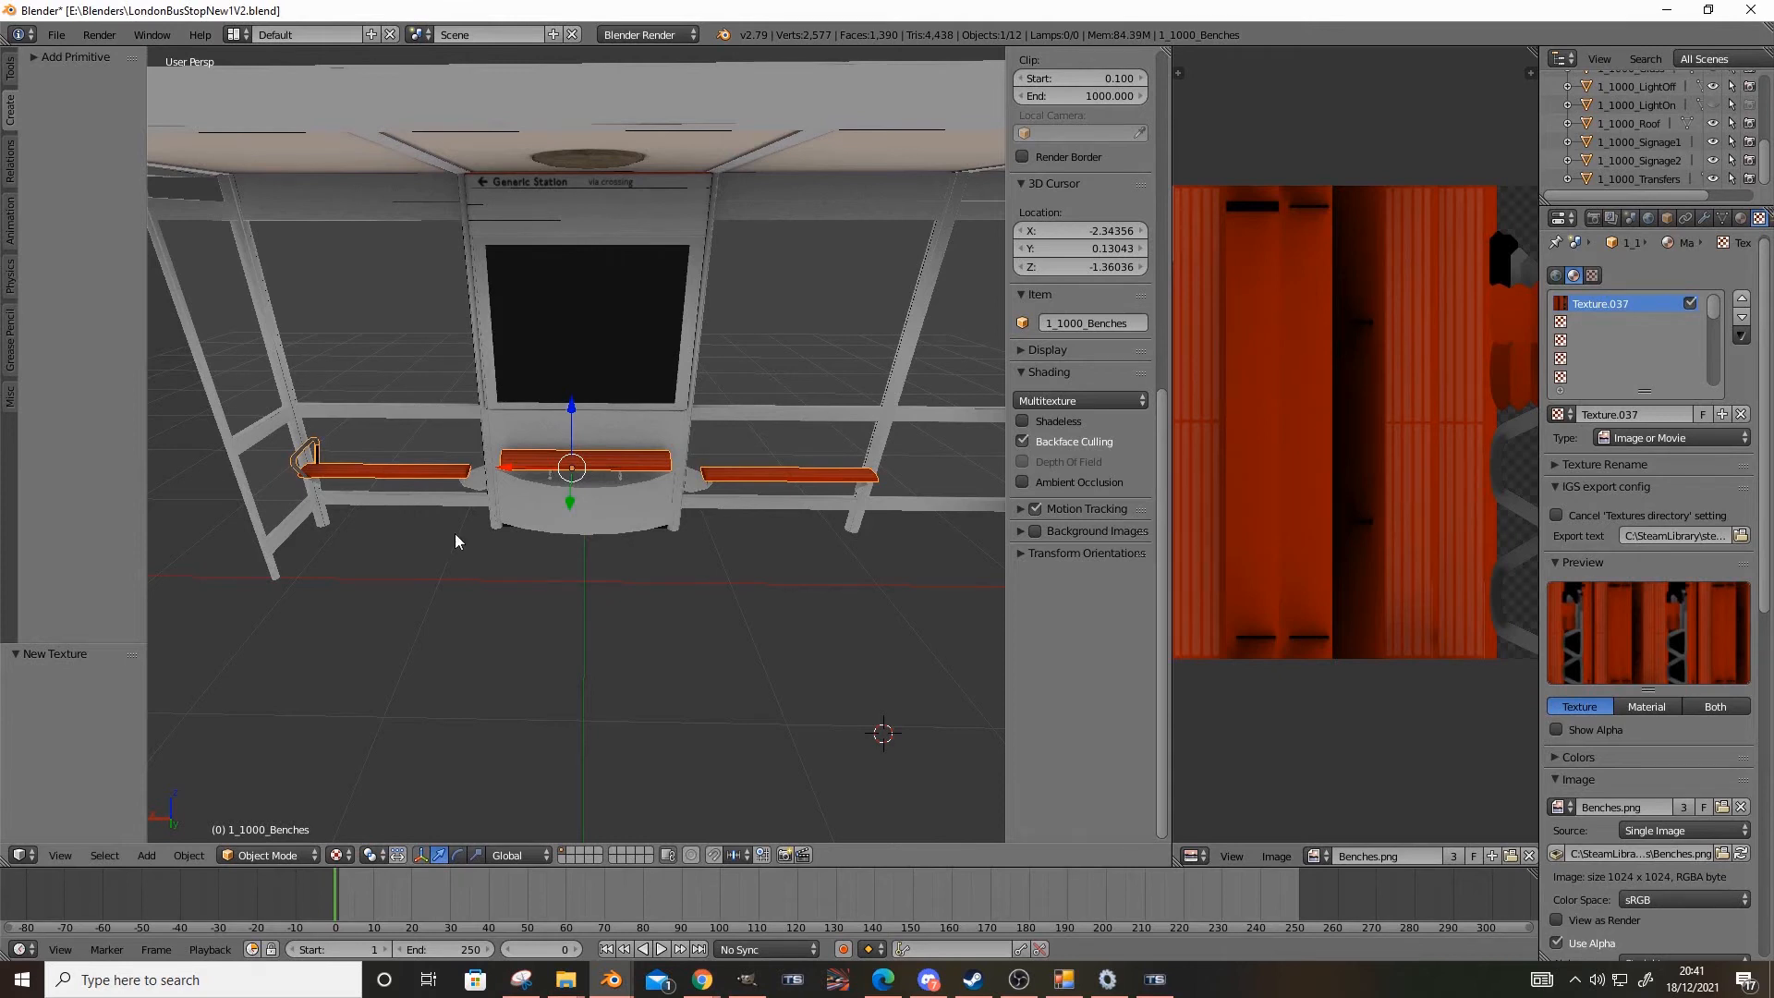
Switch to GIMP and set the opacity of the 5.png layer in the Benches image to 20
{"action": "left_click", "coordinate": [745, 979]}
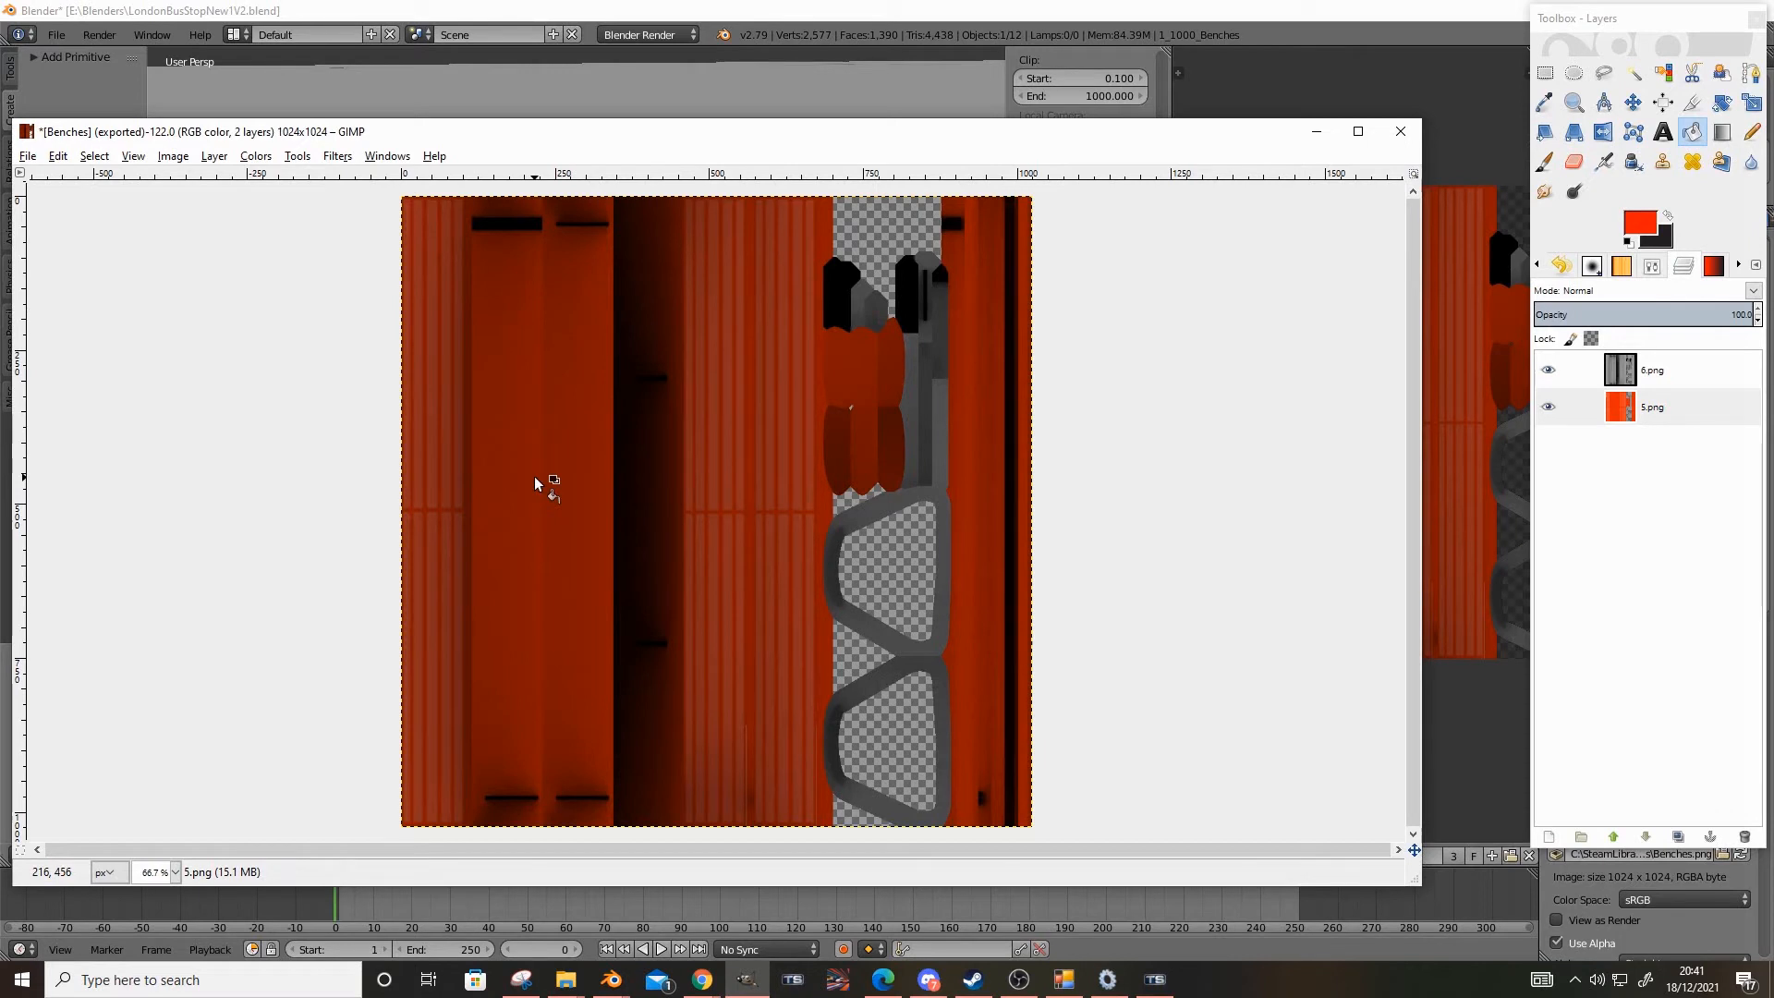
{"action": "left_click", "coordinate": [1744, 315]}
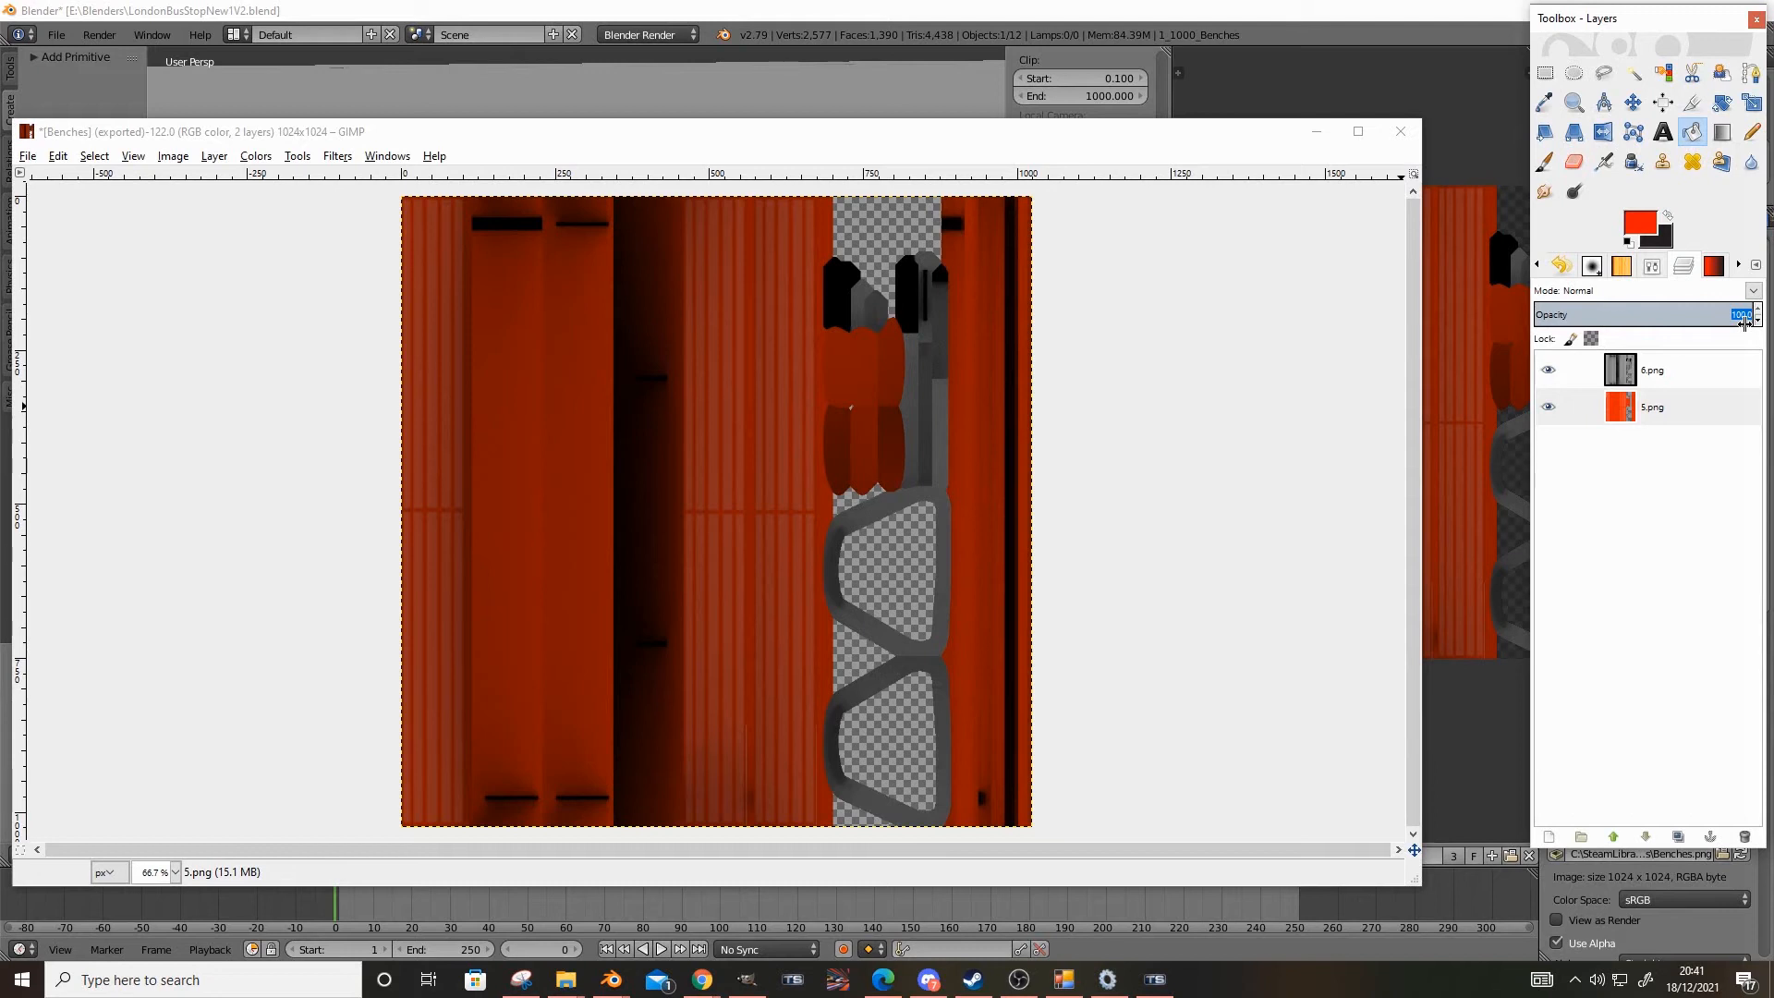
{"action": "type", "text": "20"}
{"action": "key", "text": "Return"}
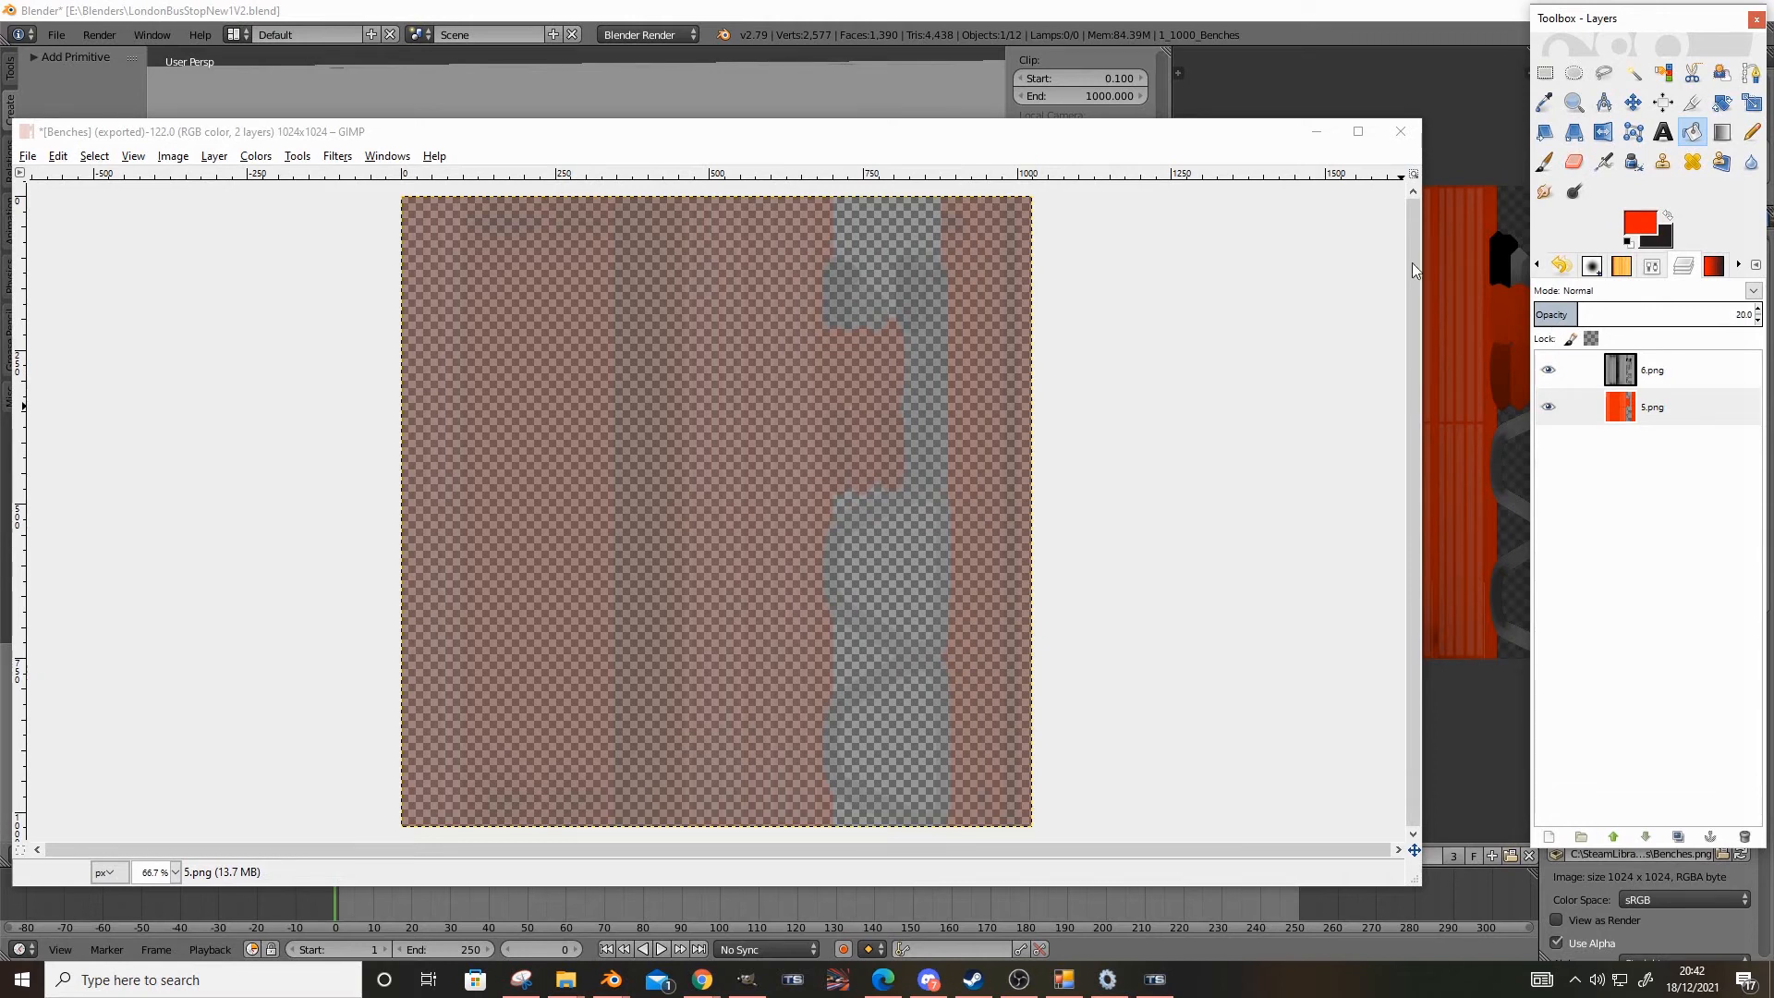
Export the faded image as a PNG over Benches.png in the Textures folder, with the default export options
{"action": "left_click", "coordinate": [28, 156]}
{"action": "left_click", "coordinate": [155, 404]}
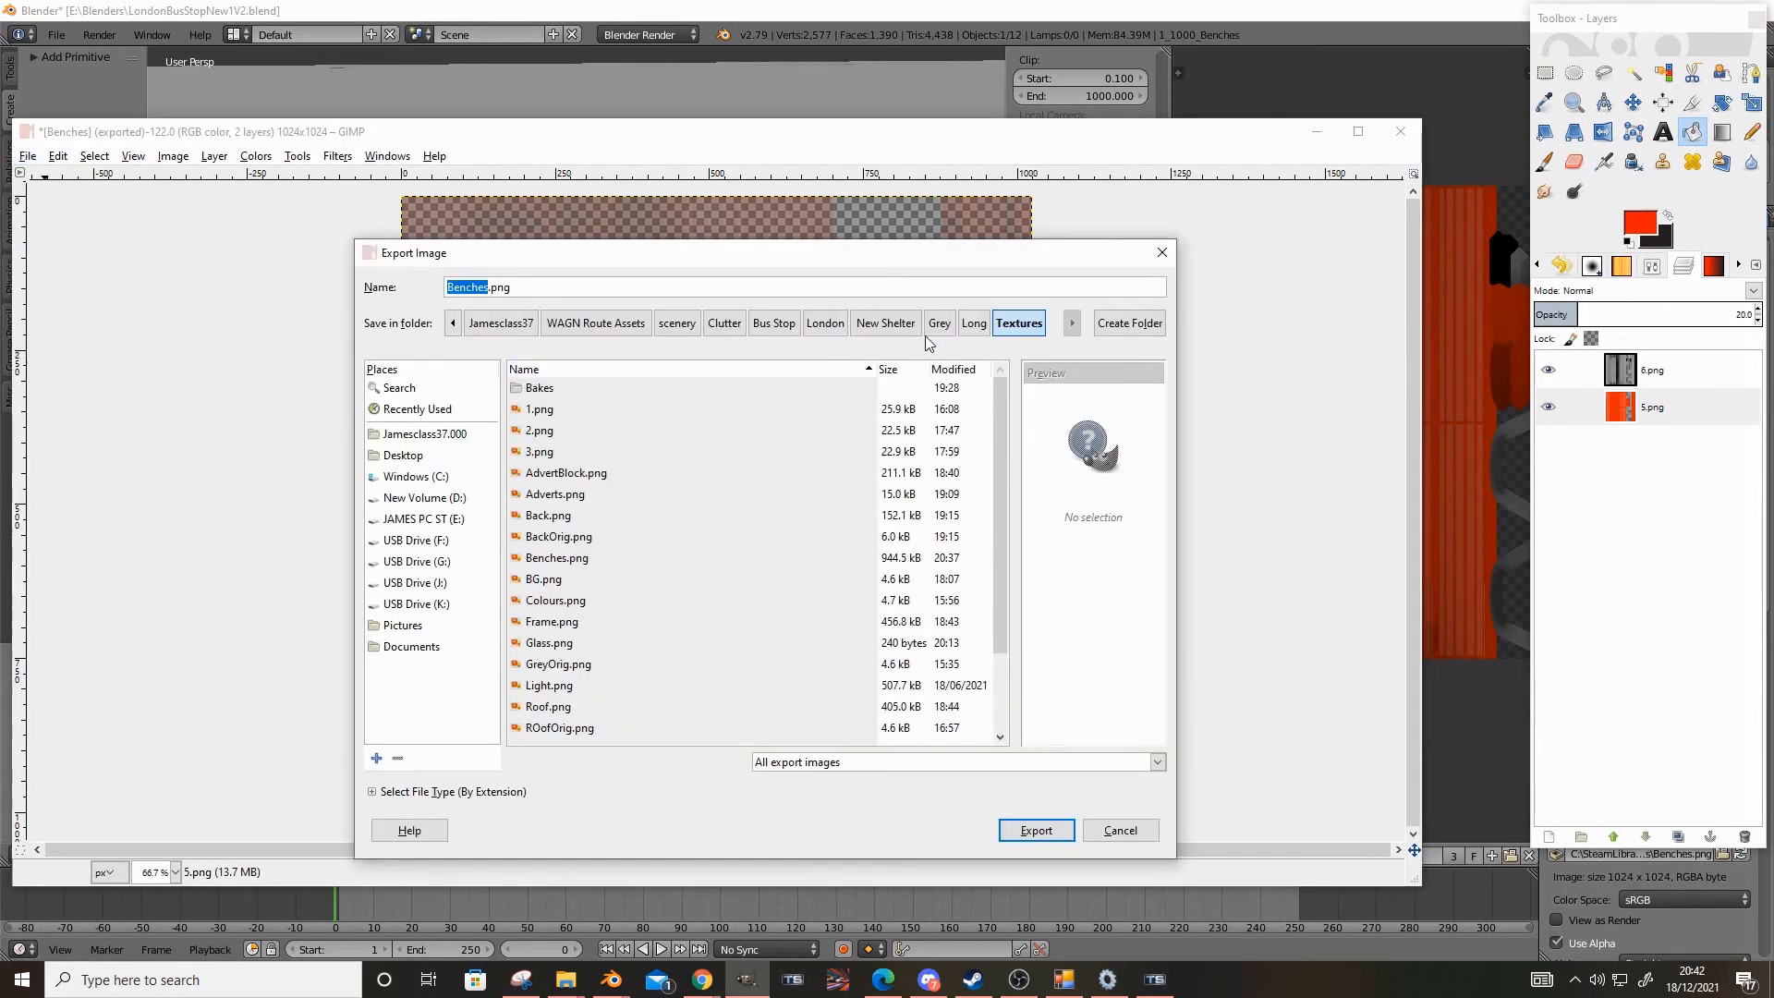
{"action": "left_click", "coordinate": [966, 325]}
{"action": "double_click", "coordinate": [717, 388]}
{"action": "double_click", "coordinate": [558, 558]}
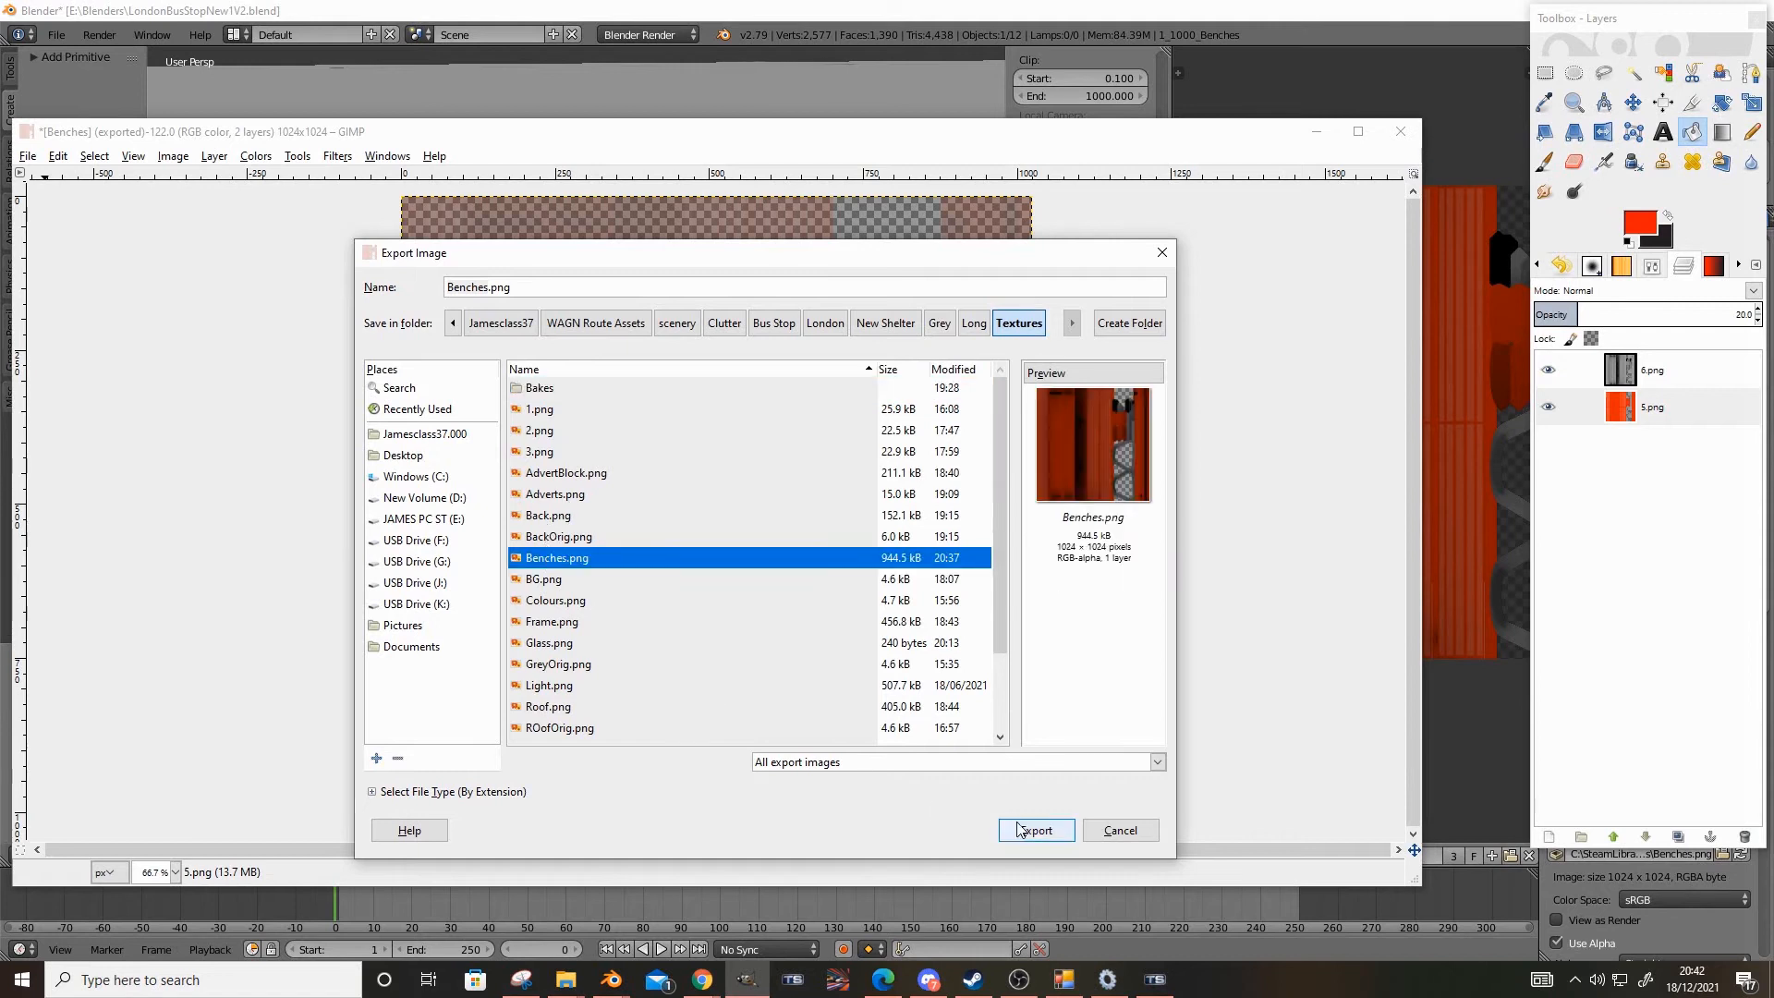
{"action": "key", "text": "Return"}
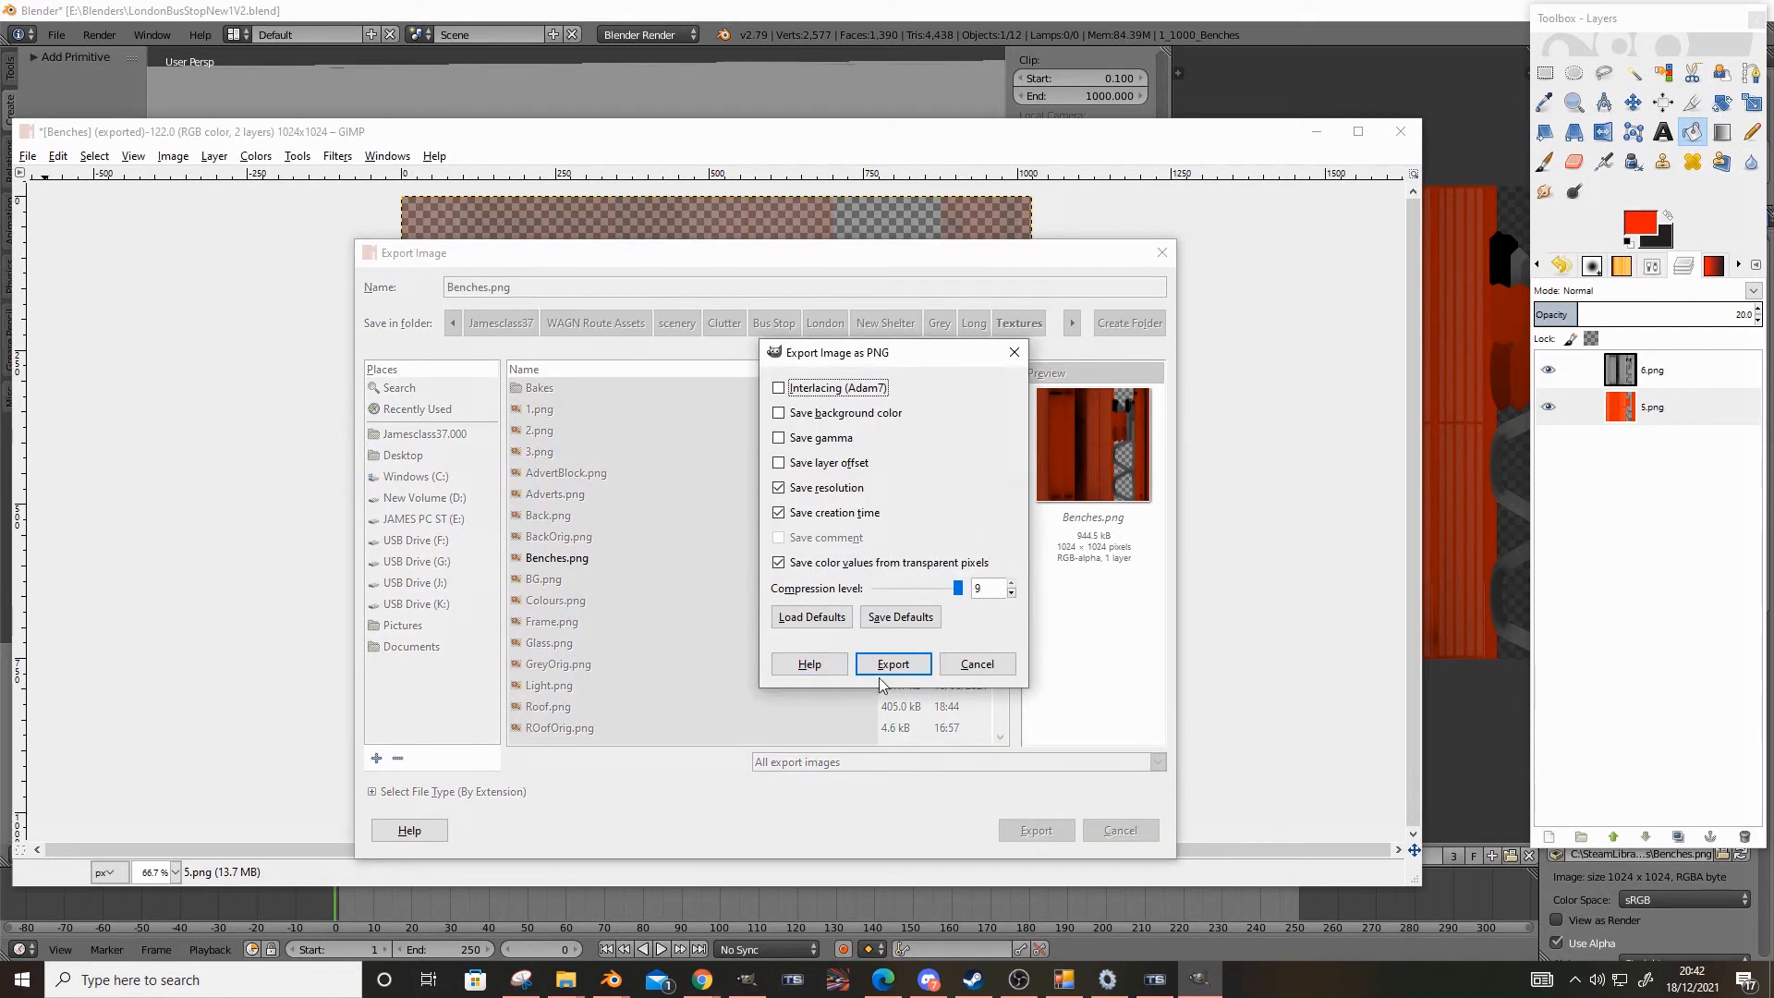
{"action": "left_click", "coordinate": [892, 669]}
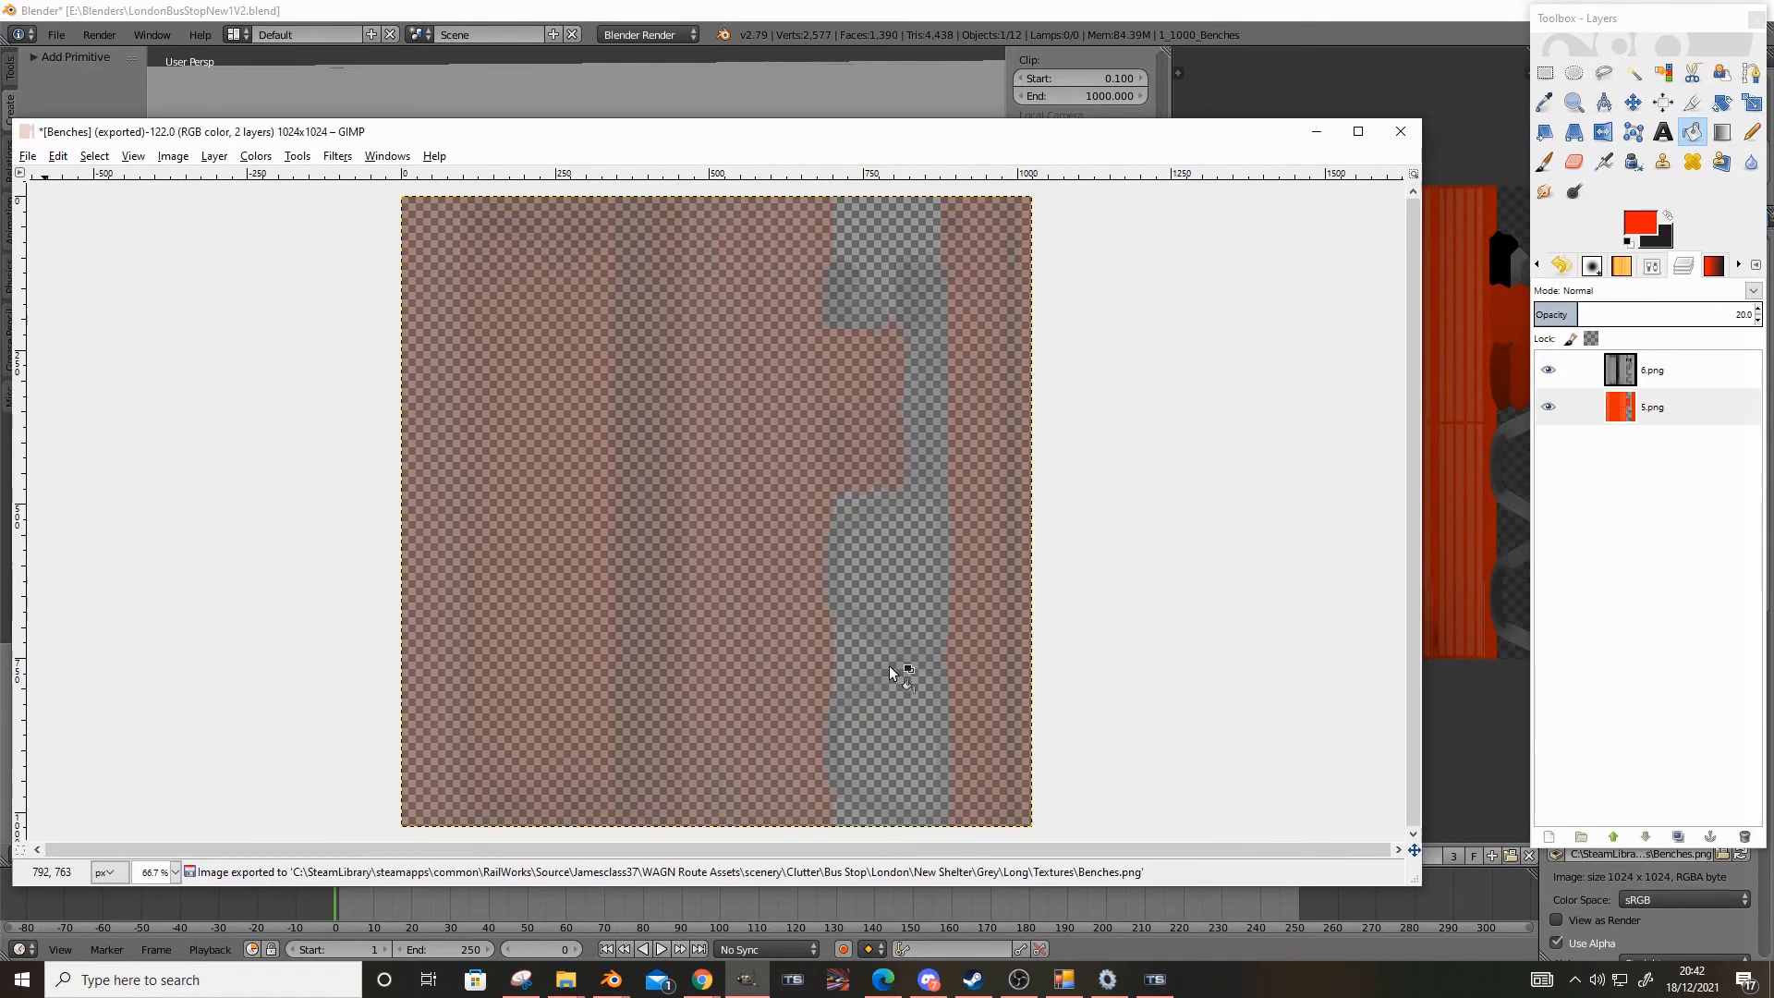
Switch back to Blender and load the newly exported Benches.png into the bench texture again
{"action": "left_click", "coordinate": [1315, 131]}
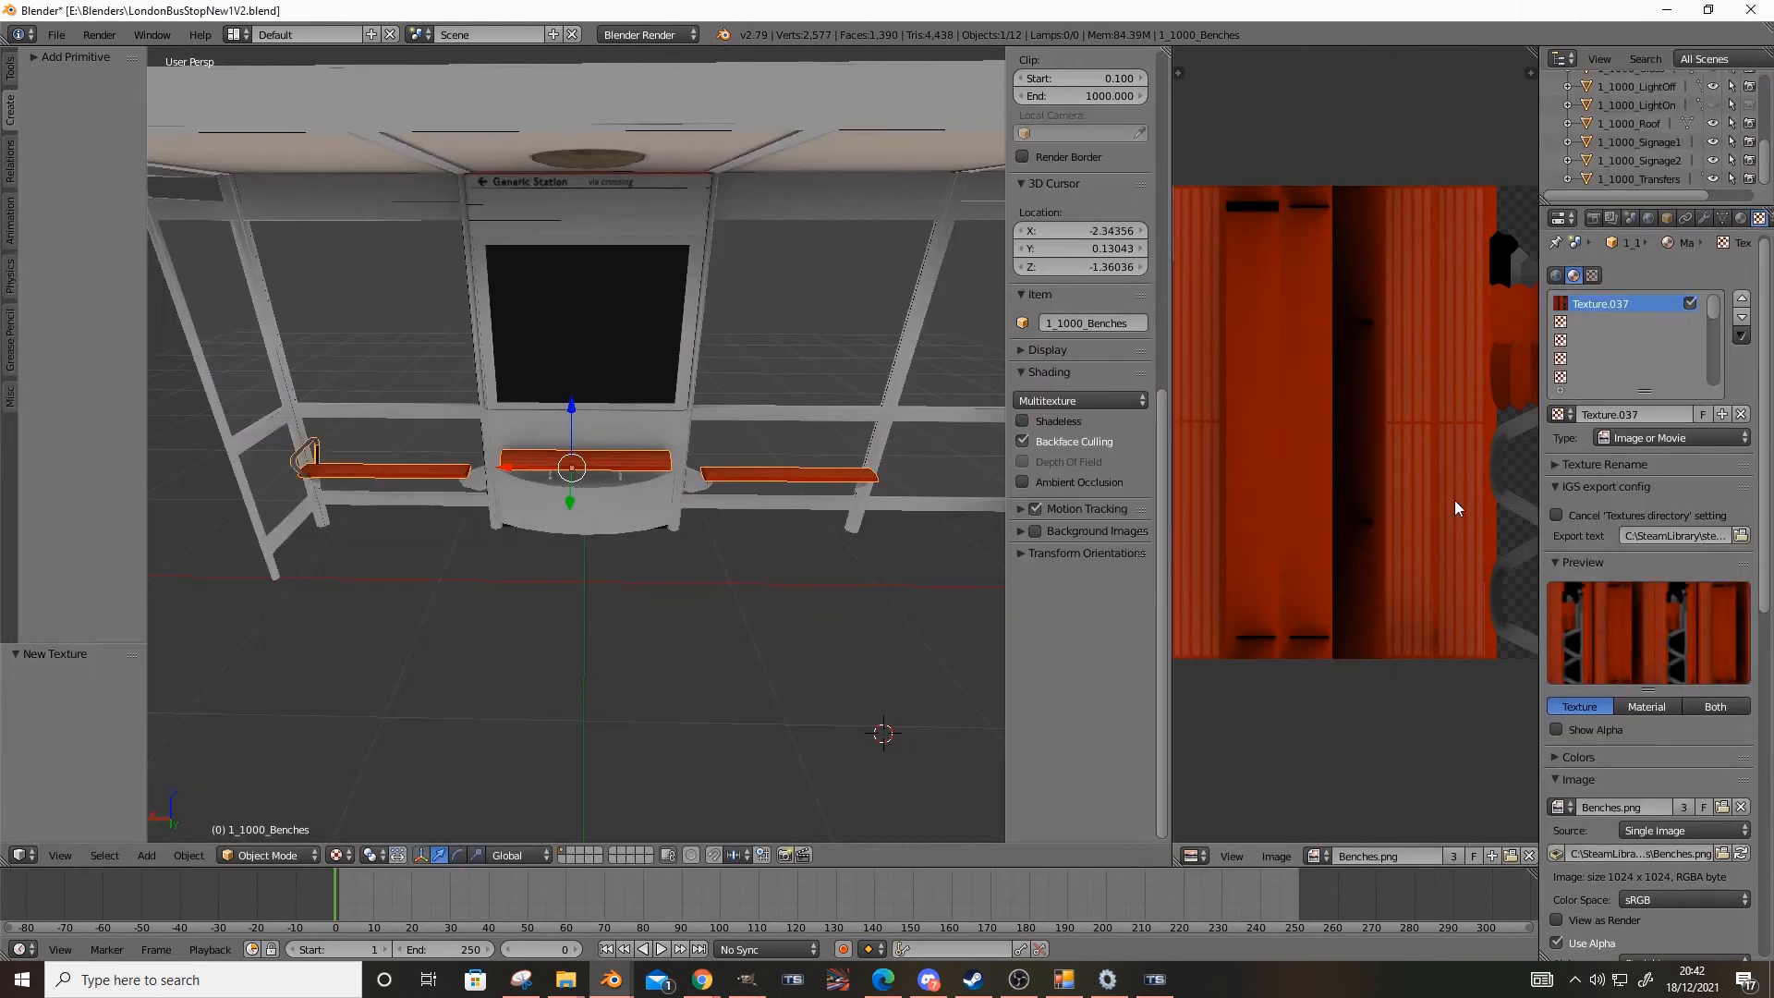
{"action": "left_click", "coordinate": [1734, 808]}
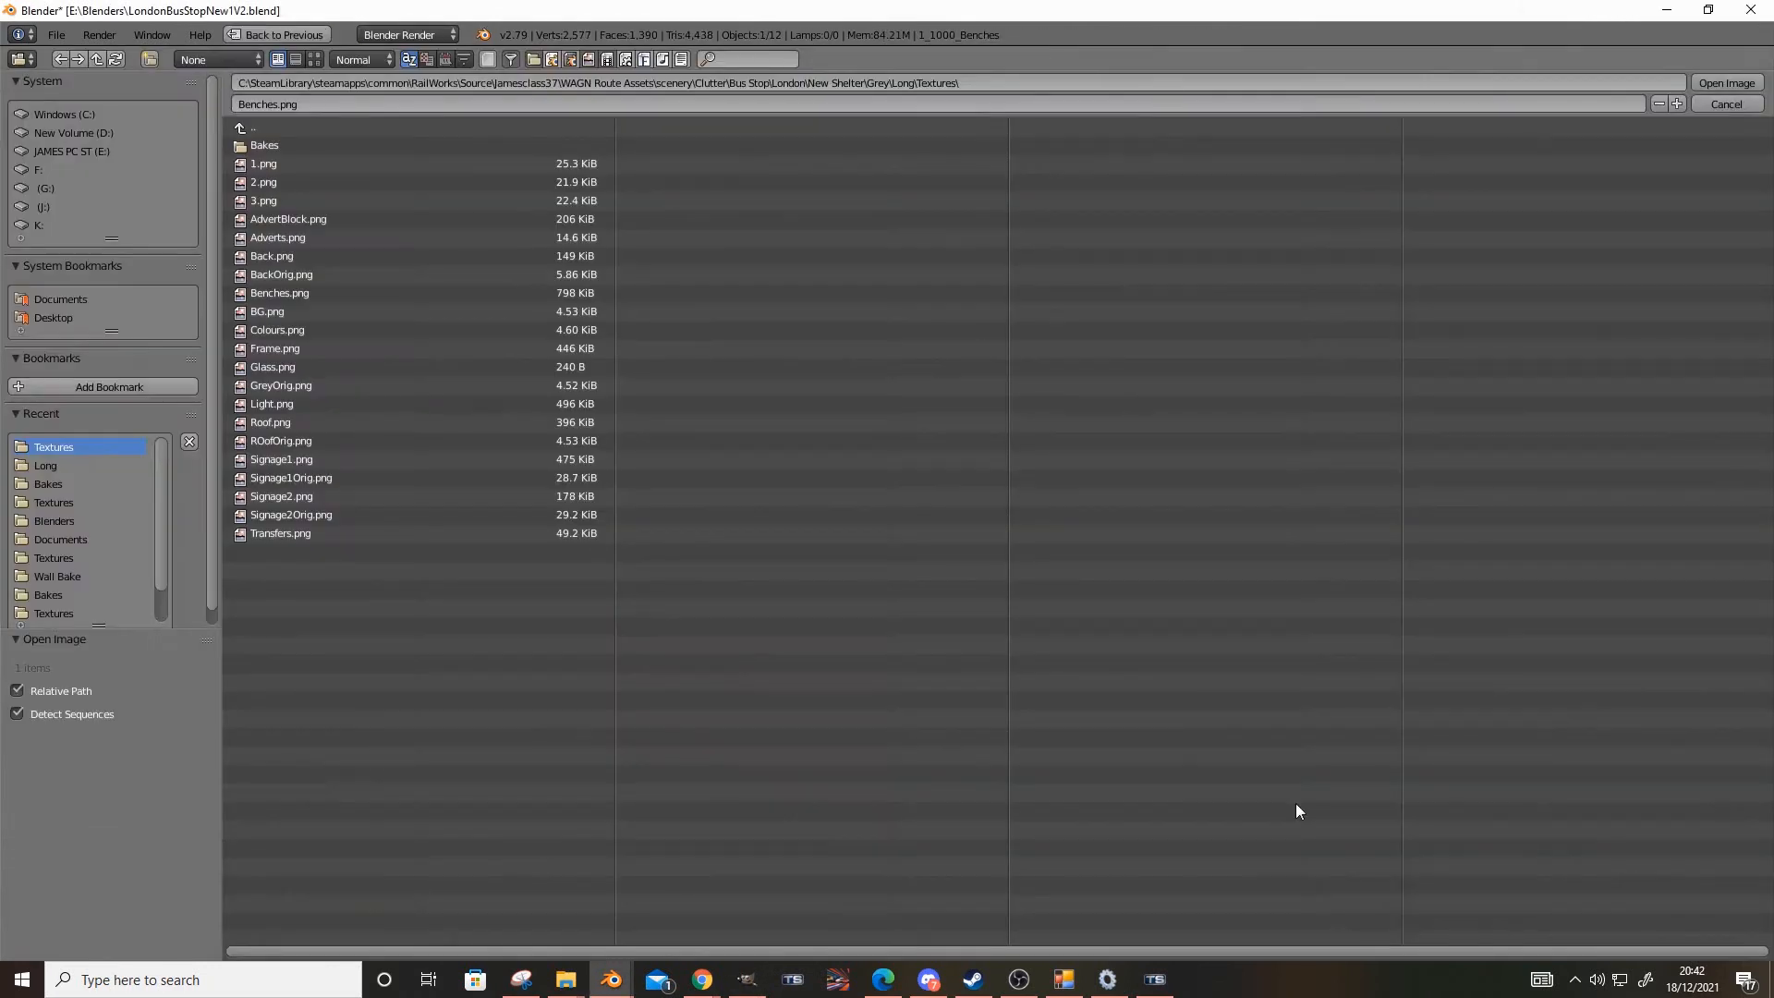
{"action": "double_click", "coordinate": [303, 292]}
{"action": "middle_click_drag", "start_coordinate": [329, 384], "coordinate": [518, 563]}
{"action": "scroll", "coordinate": [1572, 740], "scroll_direction": "down", "scroll_amount": 10}
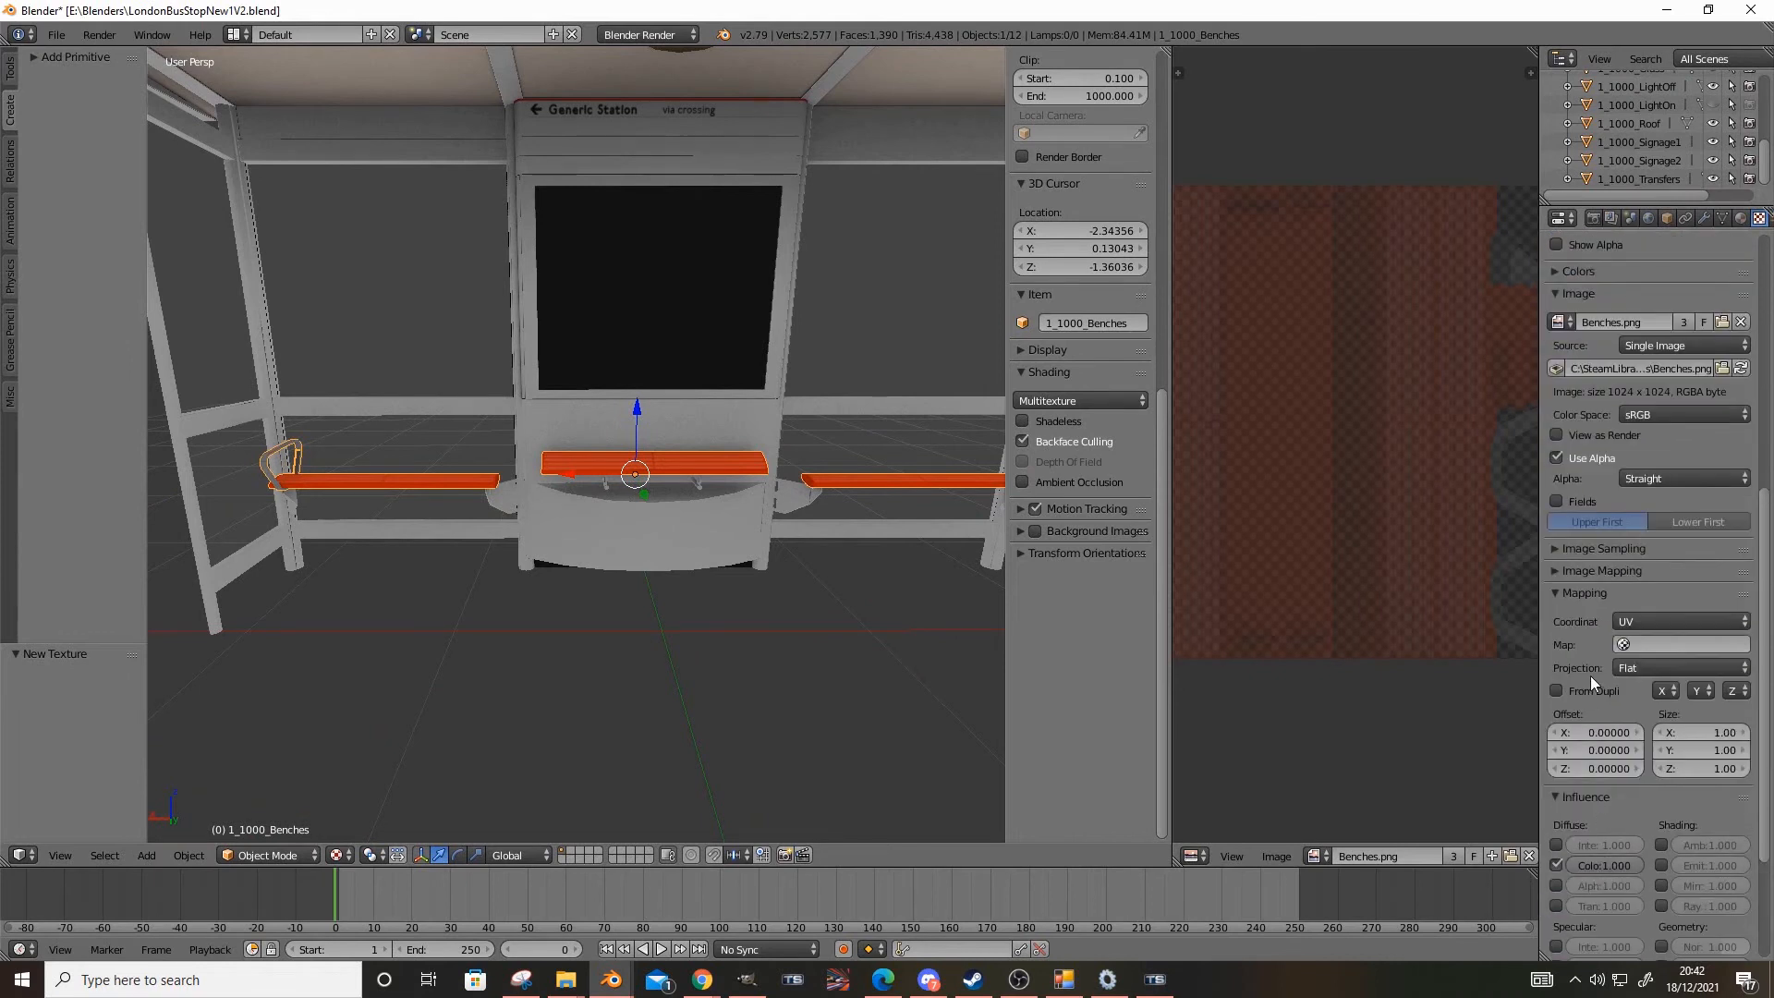
Try transparency on the Mat_Benches material, inspect the centre bench up close, and turn the option off again
{"action": "scroll", "coordinate": [1591, 676], "scroll_direction": "down", "scroll_amount": 5}
{"action": "scroll", "coordinate": [1612, 832], "scroll_direction": "up", "scroll_amount": 15}
{"action": "left_click", "coordinate": [1741, 217]}
{"action": "scroll", "coordinate": [1664, 555], "scroll_direction": "down", "scroll_amount": 8}
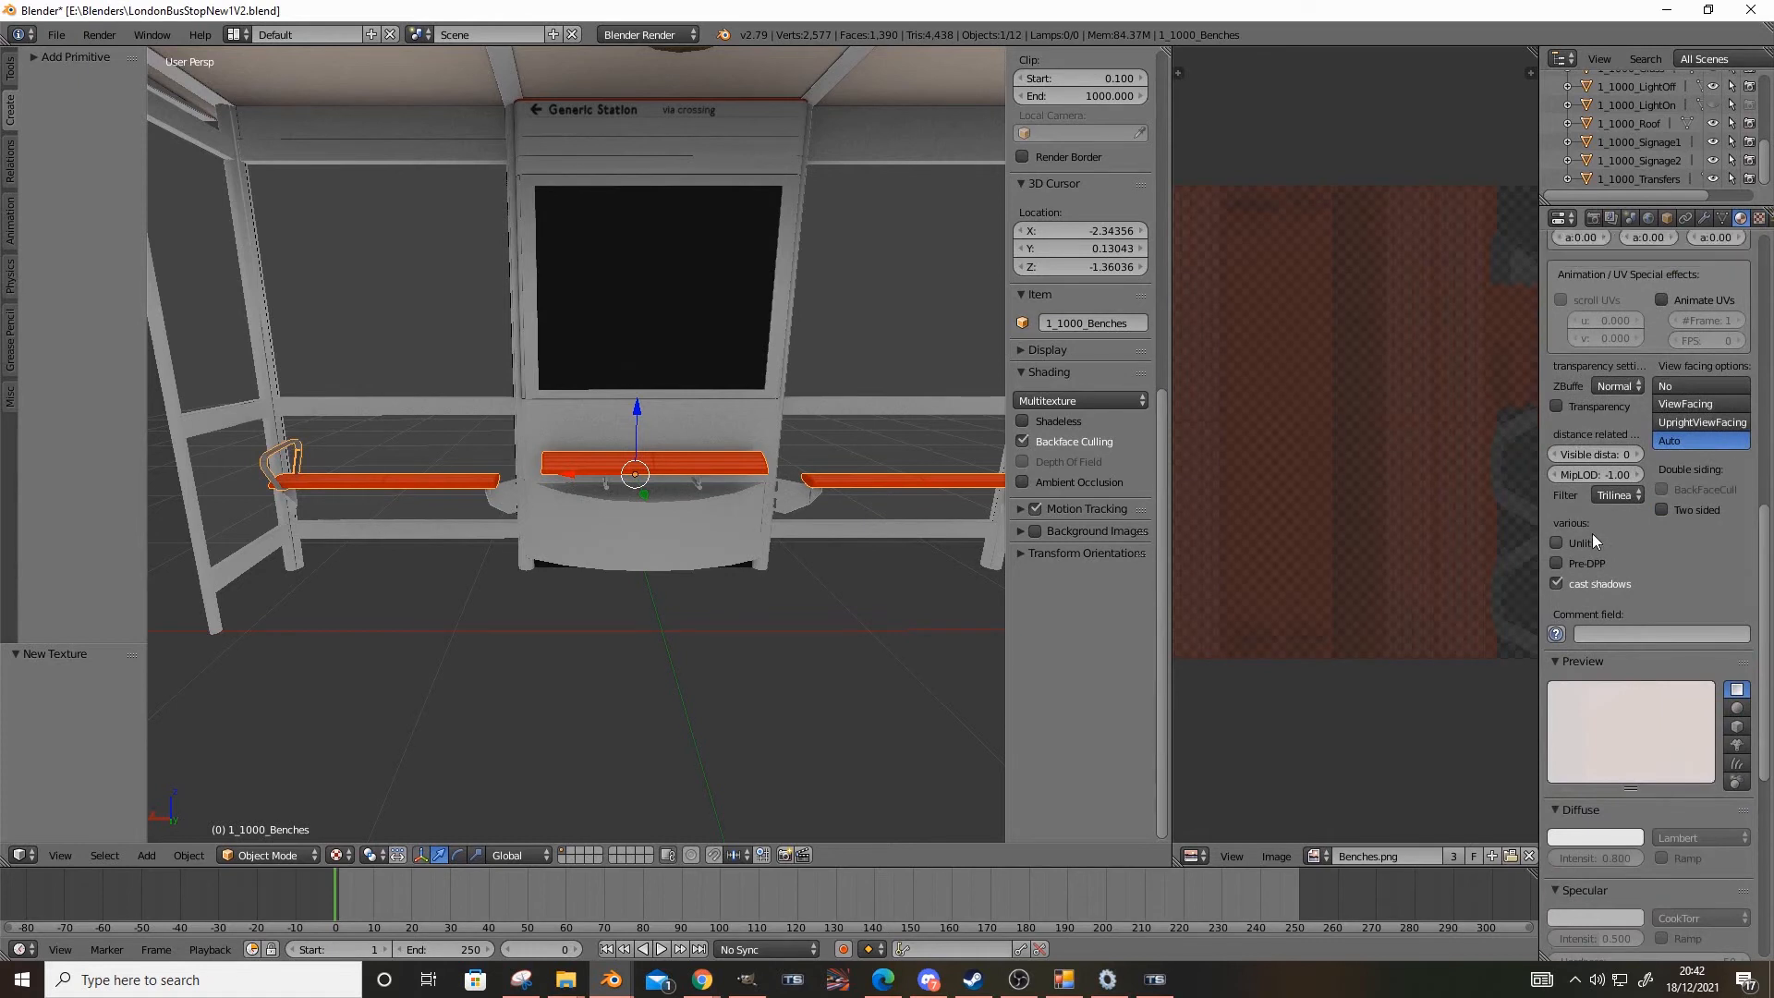
{"action": "scroll", "coordinate": [1615, 730], "scroll_direction": "down", "scroll_amount": 10}
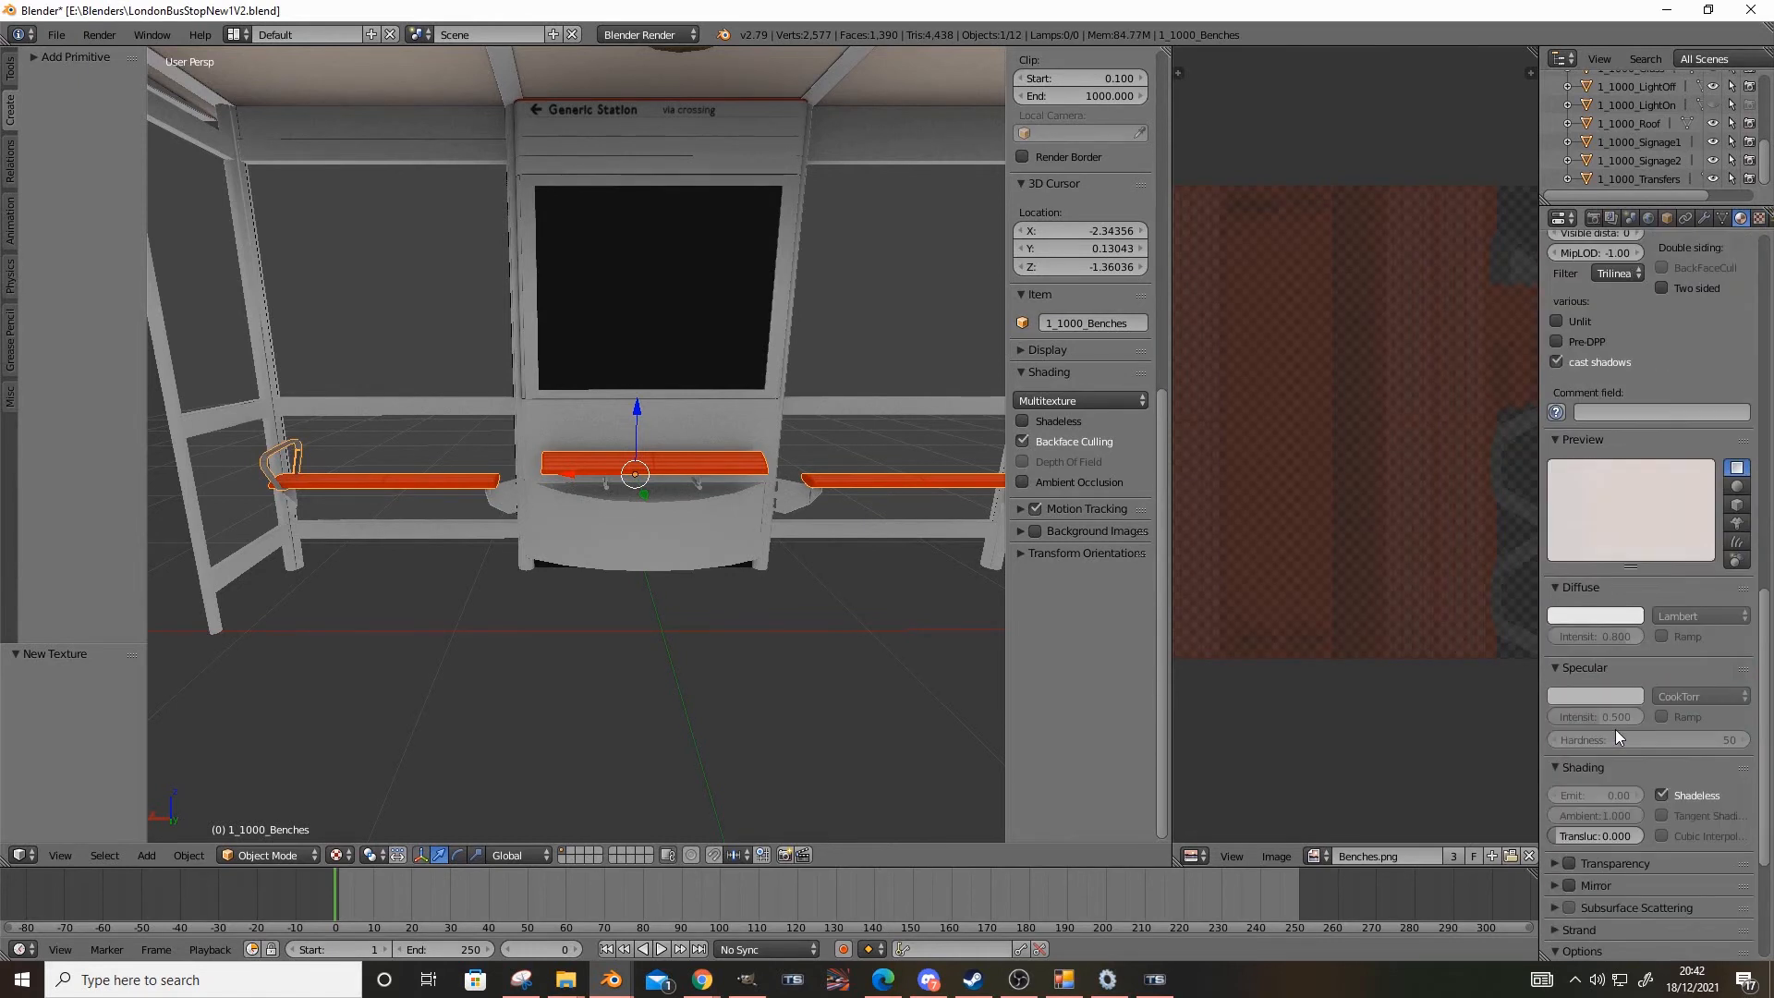
{"action": "left_click", "coordinate": [1575, 641]}
{"action": "scroll", "coordinate": [401, 516], "scroll_direction": "up", "scroll_amount": 4}
{"action": "middle_click_drag", "start_coordinate": [401, 515], "coordinate": [558, 657]}
{"action": "key", "text": "a"}
{"action": "right_click", "coordinate": [619, 585]}
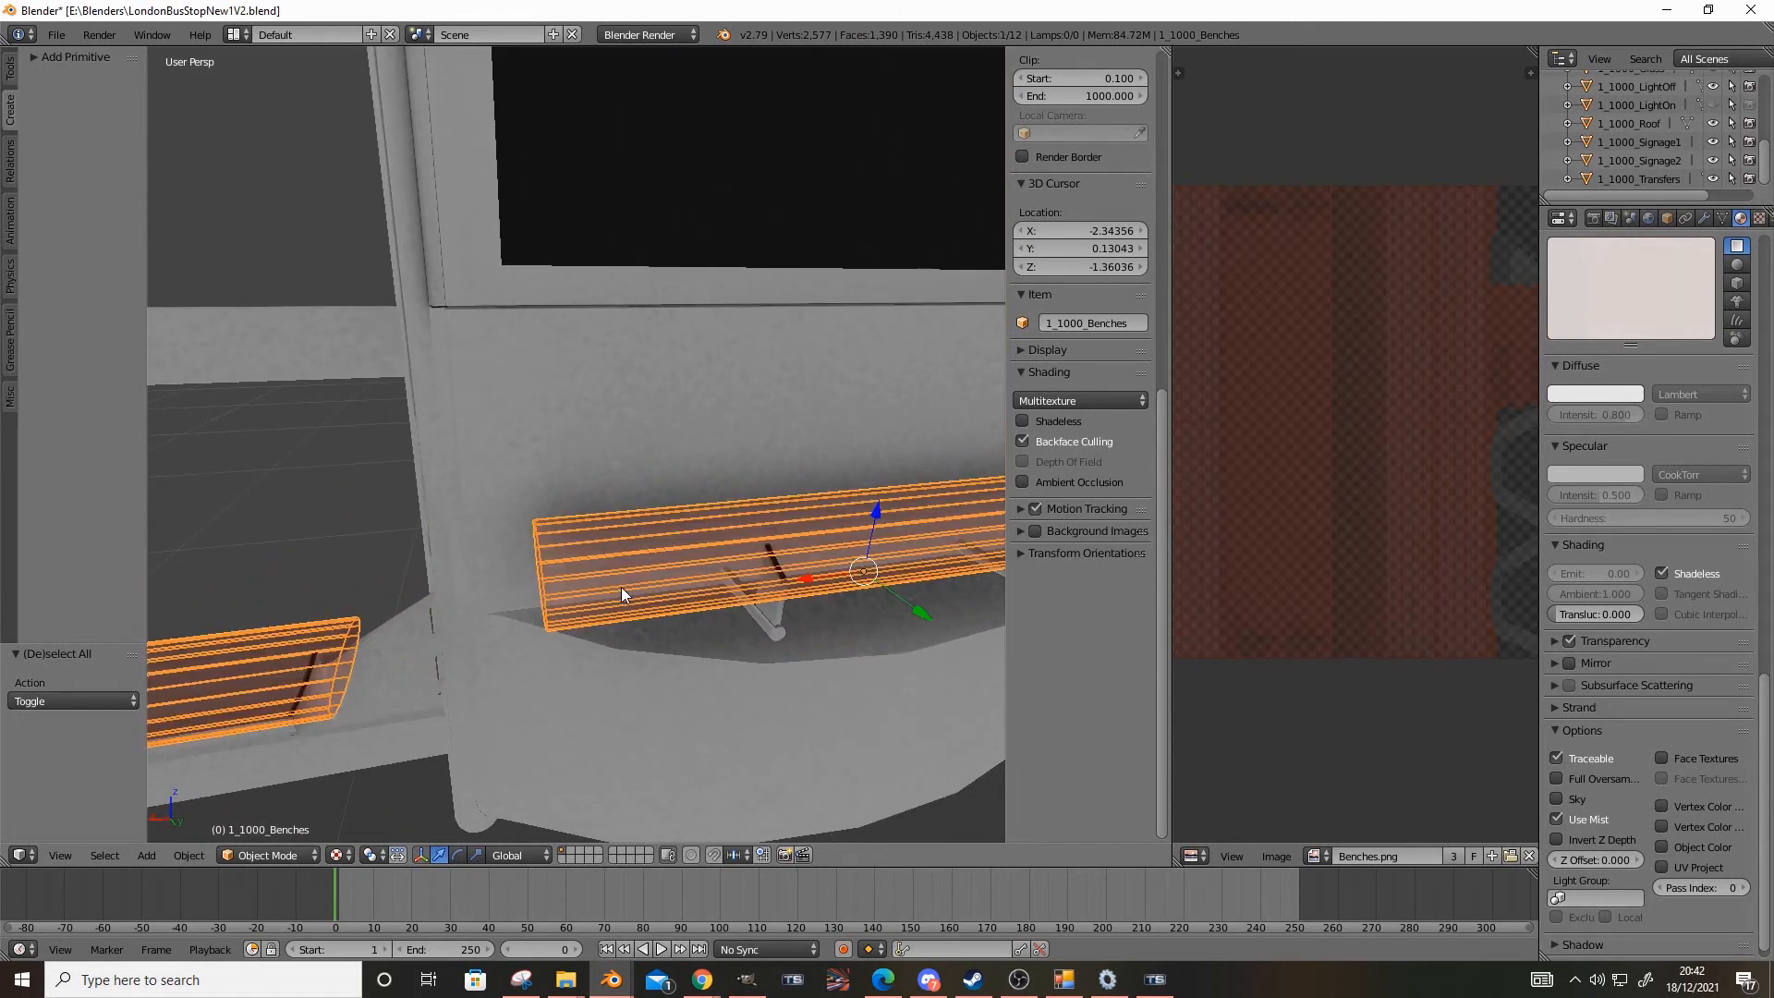
{"action": "left_click", "coordinate": [1569, 640]}
{"action": "scroll", "coordinate": [1561, 613], "scroll_direction": "up", "scroll_amount": 15}
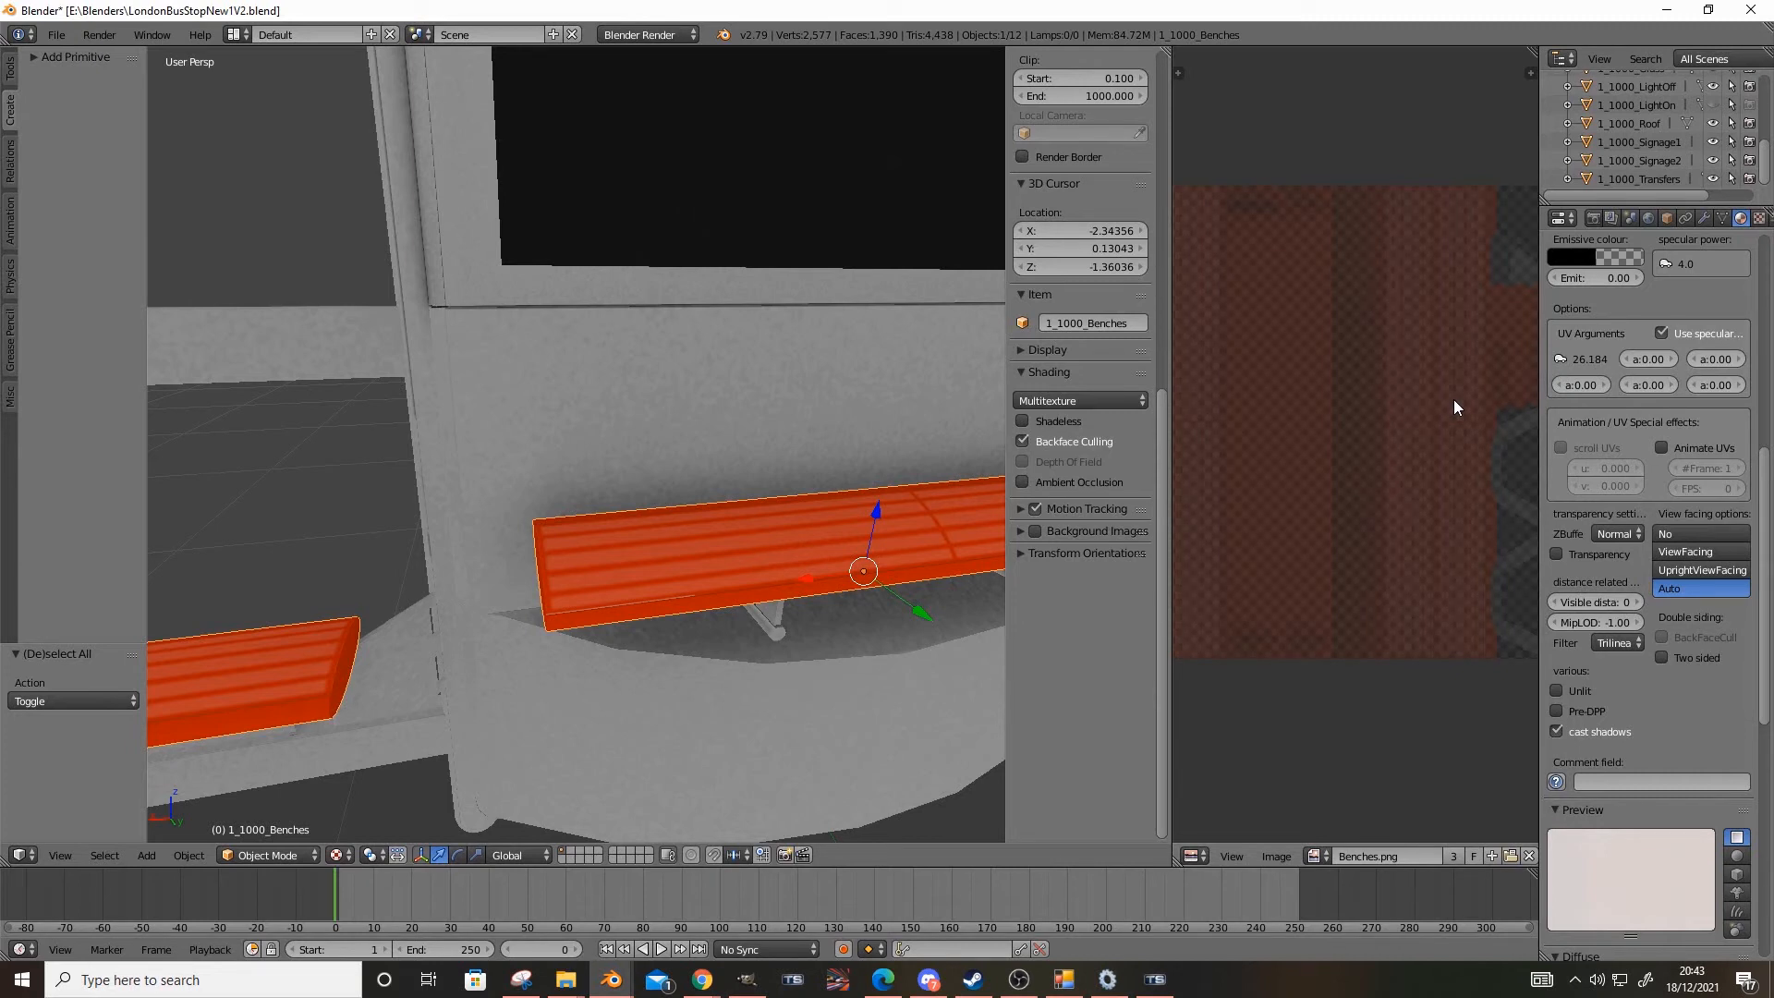
Assign the existing Texture.037 to the second texture slot of Mat_Benches
{"action": "middle_click_drag", "start_coordinate": [979, 480], "coordinate": [697, 585]}
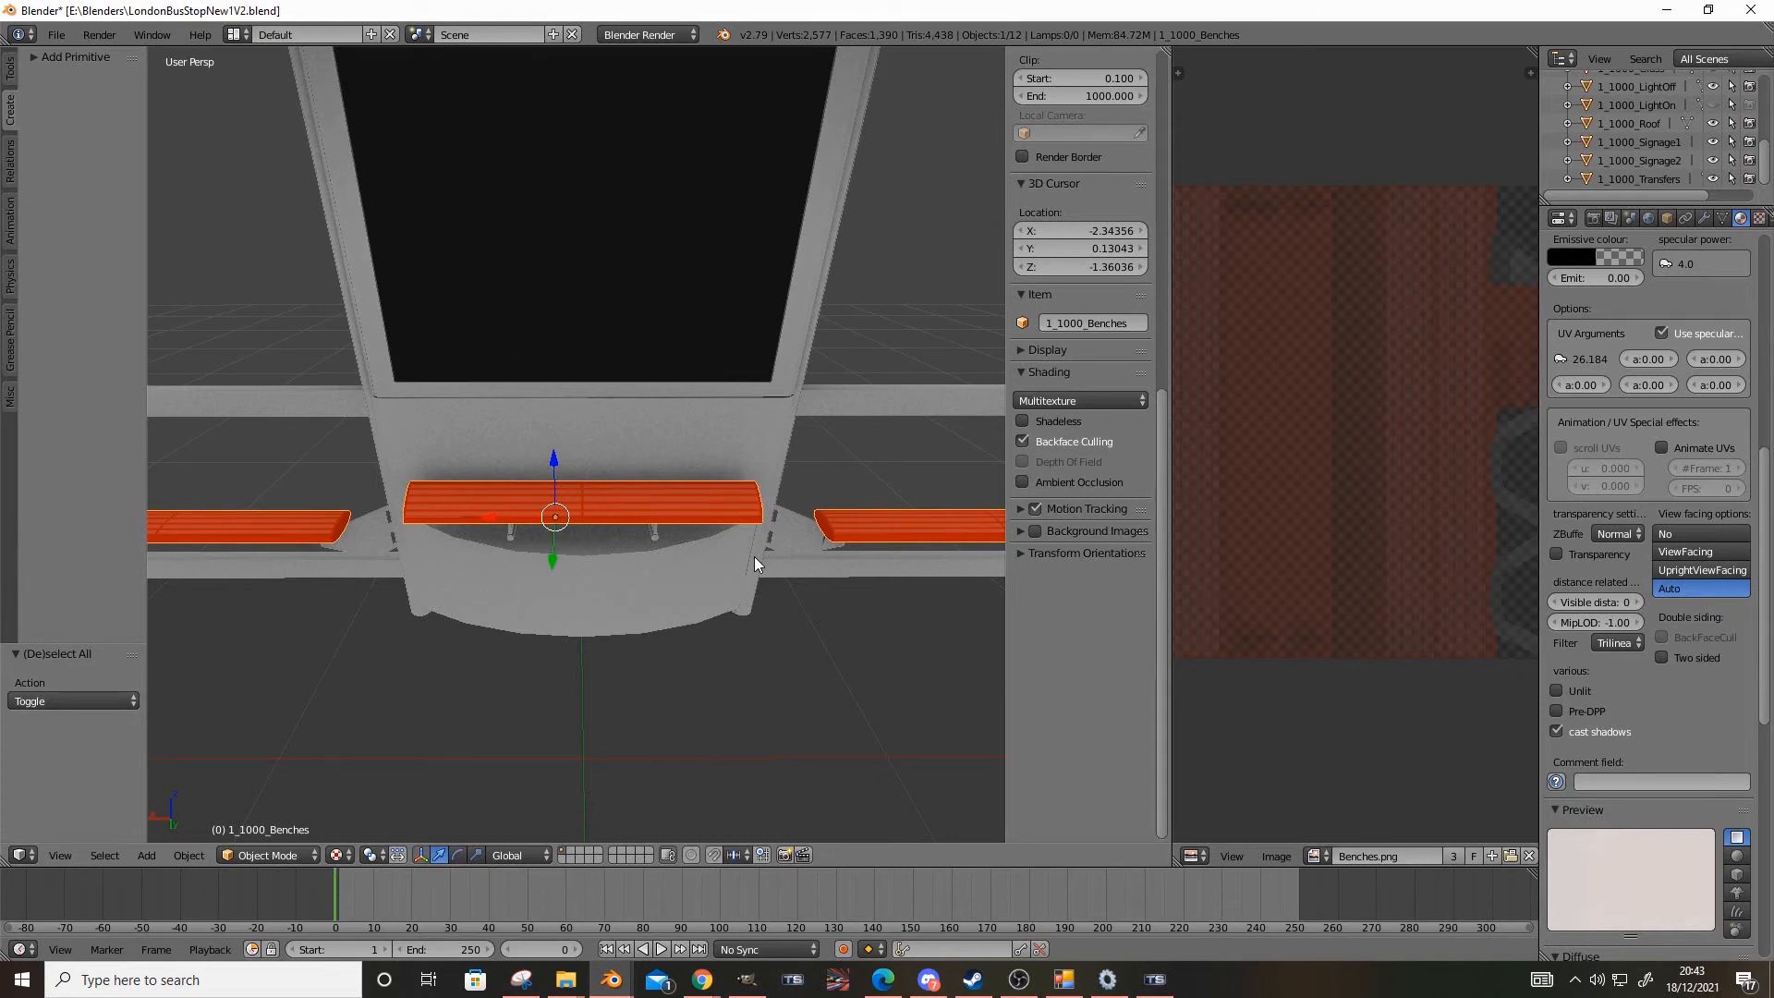
{"action": "middle_click_drag", "start_coordinate": [695, 403], "coordinate": [619, 476]}
{"action": "scroll", "coordinate": [1671, 569], "scroll_direction": "up", "scroll_amount": 7}
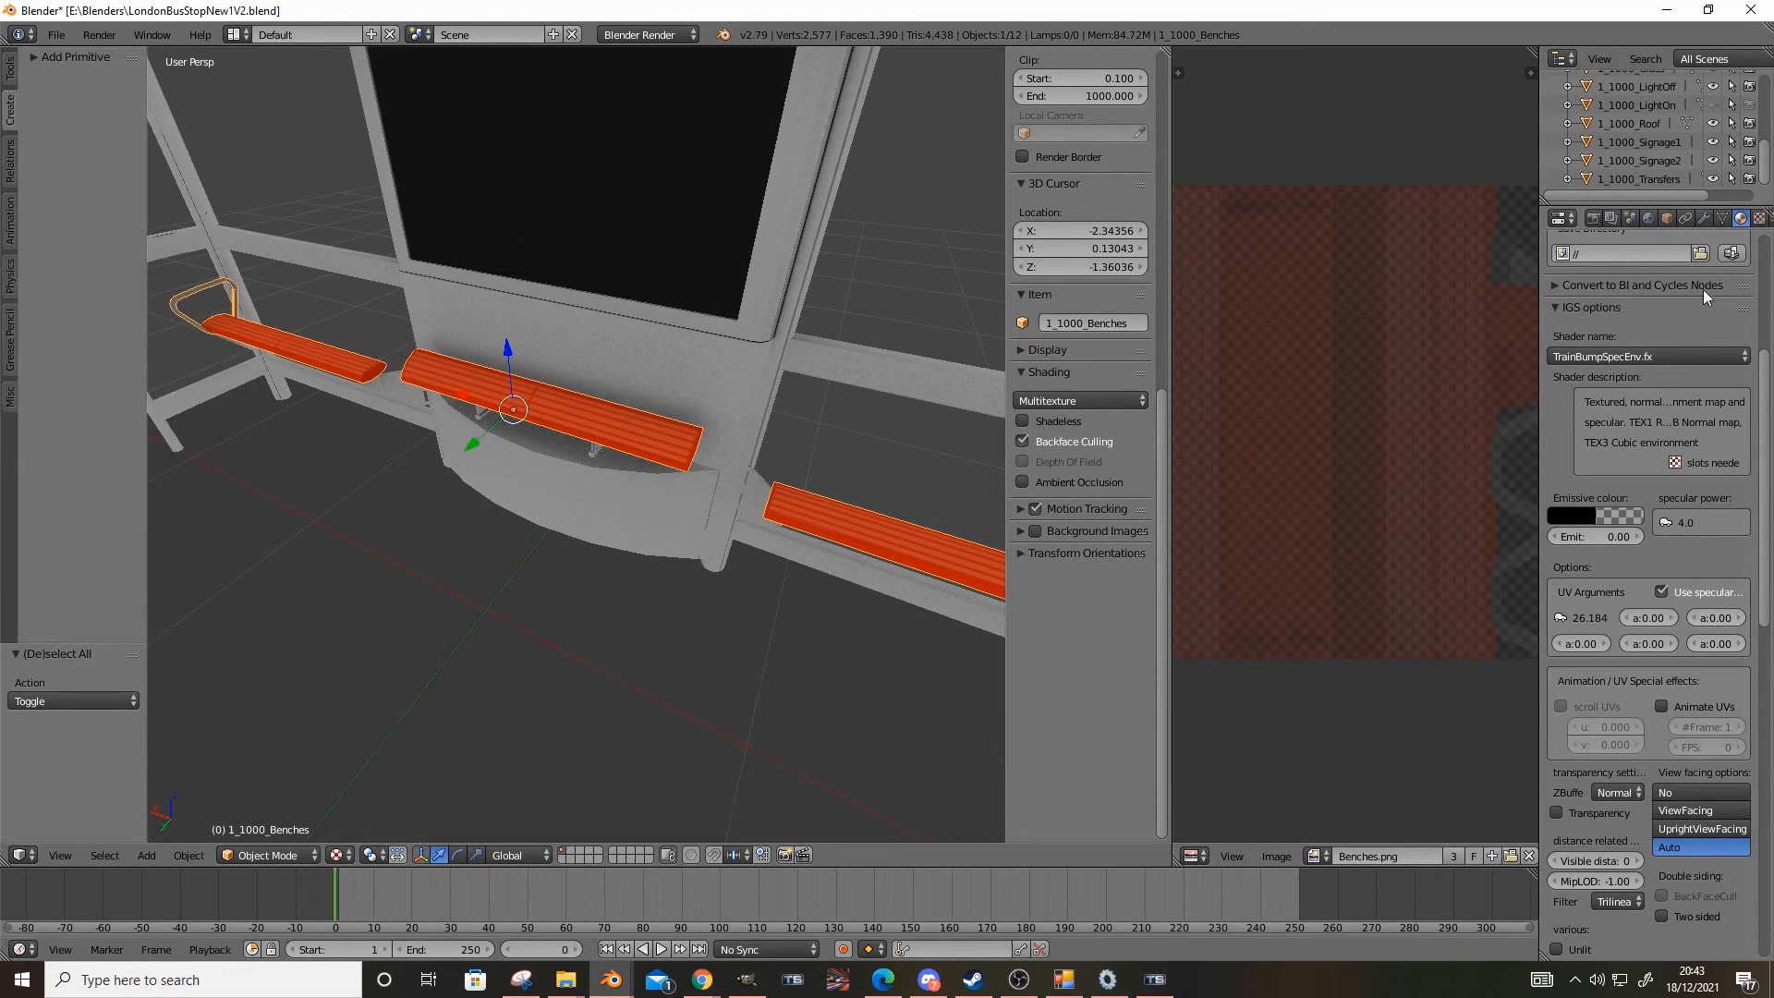
{"action": "left_click", "coordinate": [1759, 218]}
{"action": "scroll", "coordinate": [1641, 536], "scroll_direction": "up", "scroll_amount": 4}
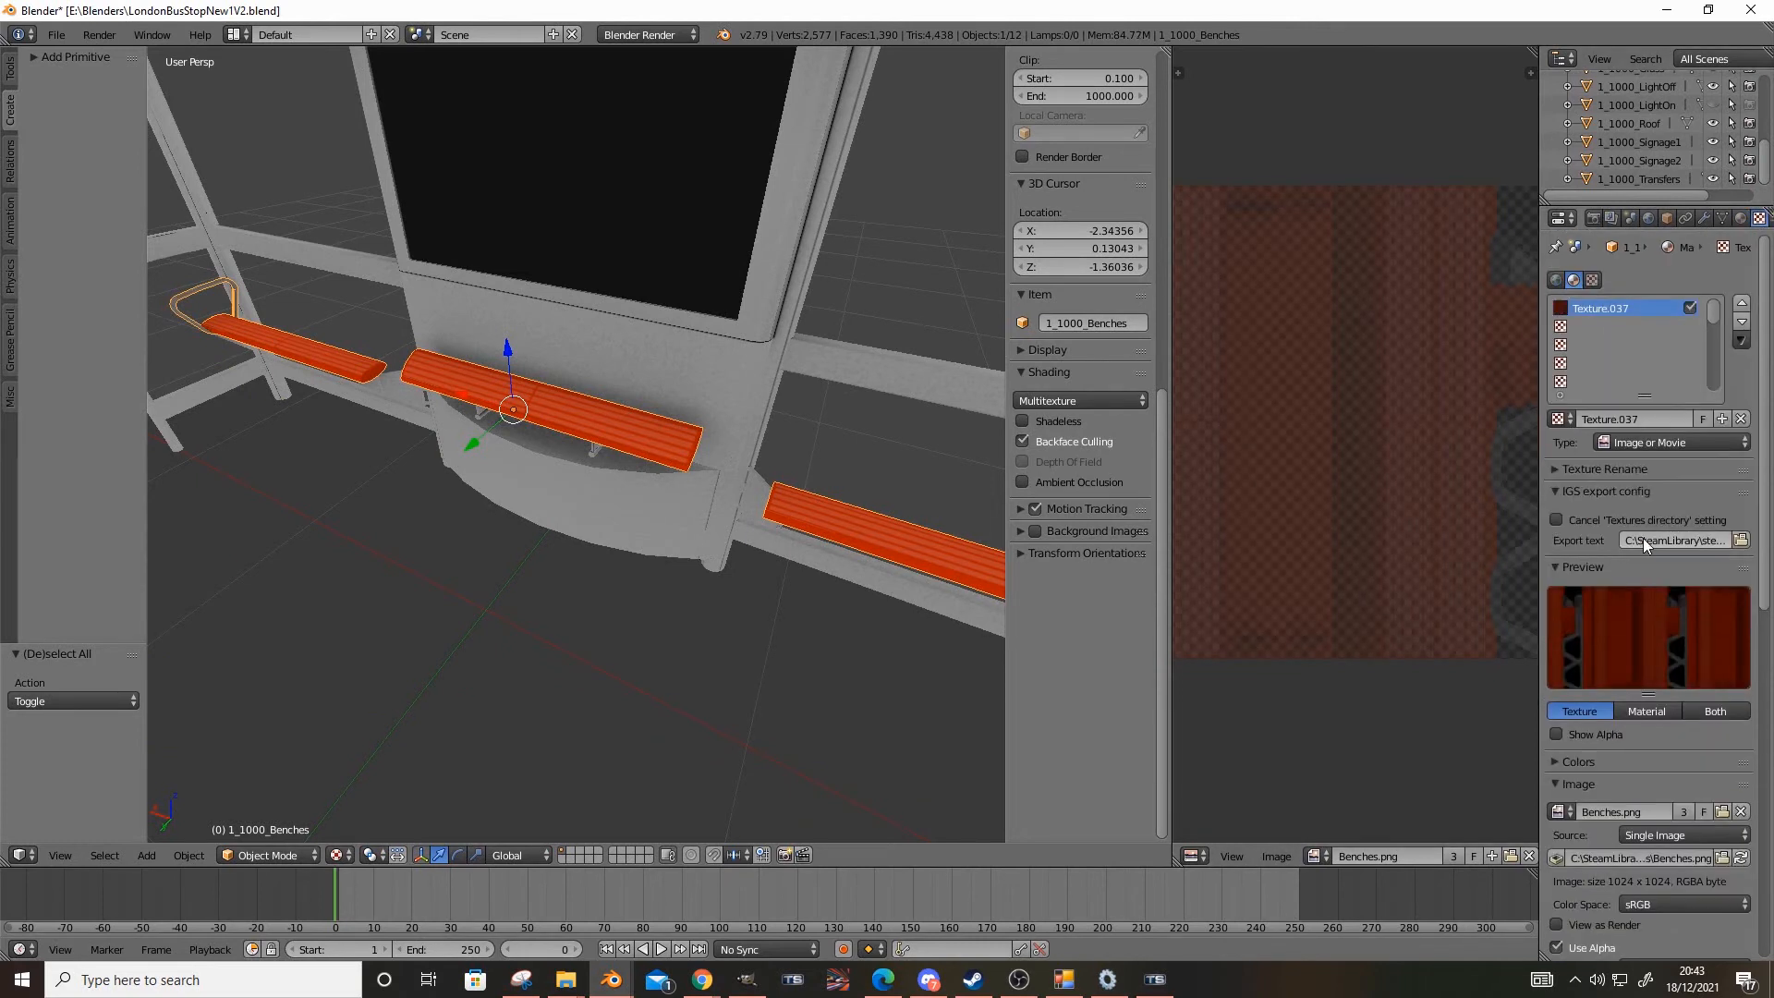
{"action": "left_click", "coordinate": [1595, 330]}
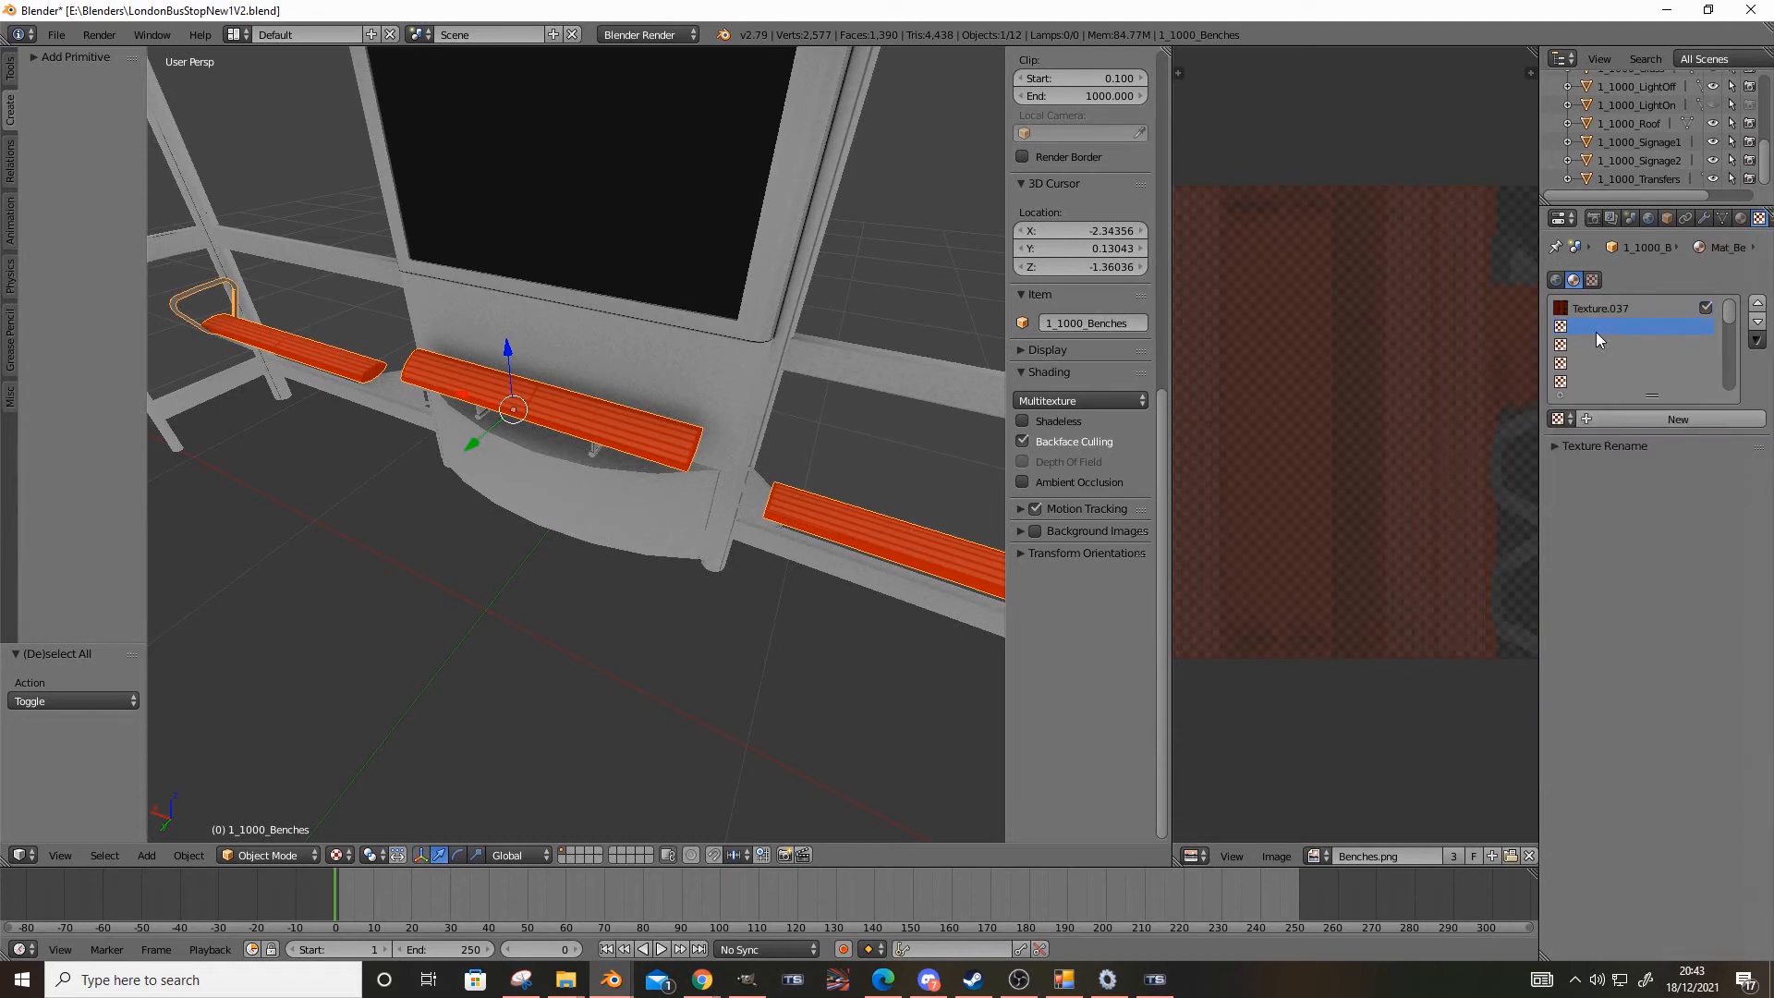
{"action": "left_click", "coordinate": [1559, 419]}
{"action": "scroll", "coordinate": [1516, 507], "scroll_direction": "down", "scroll_amount": 20}
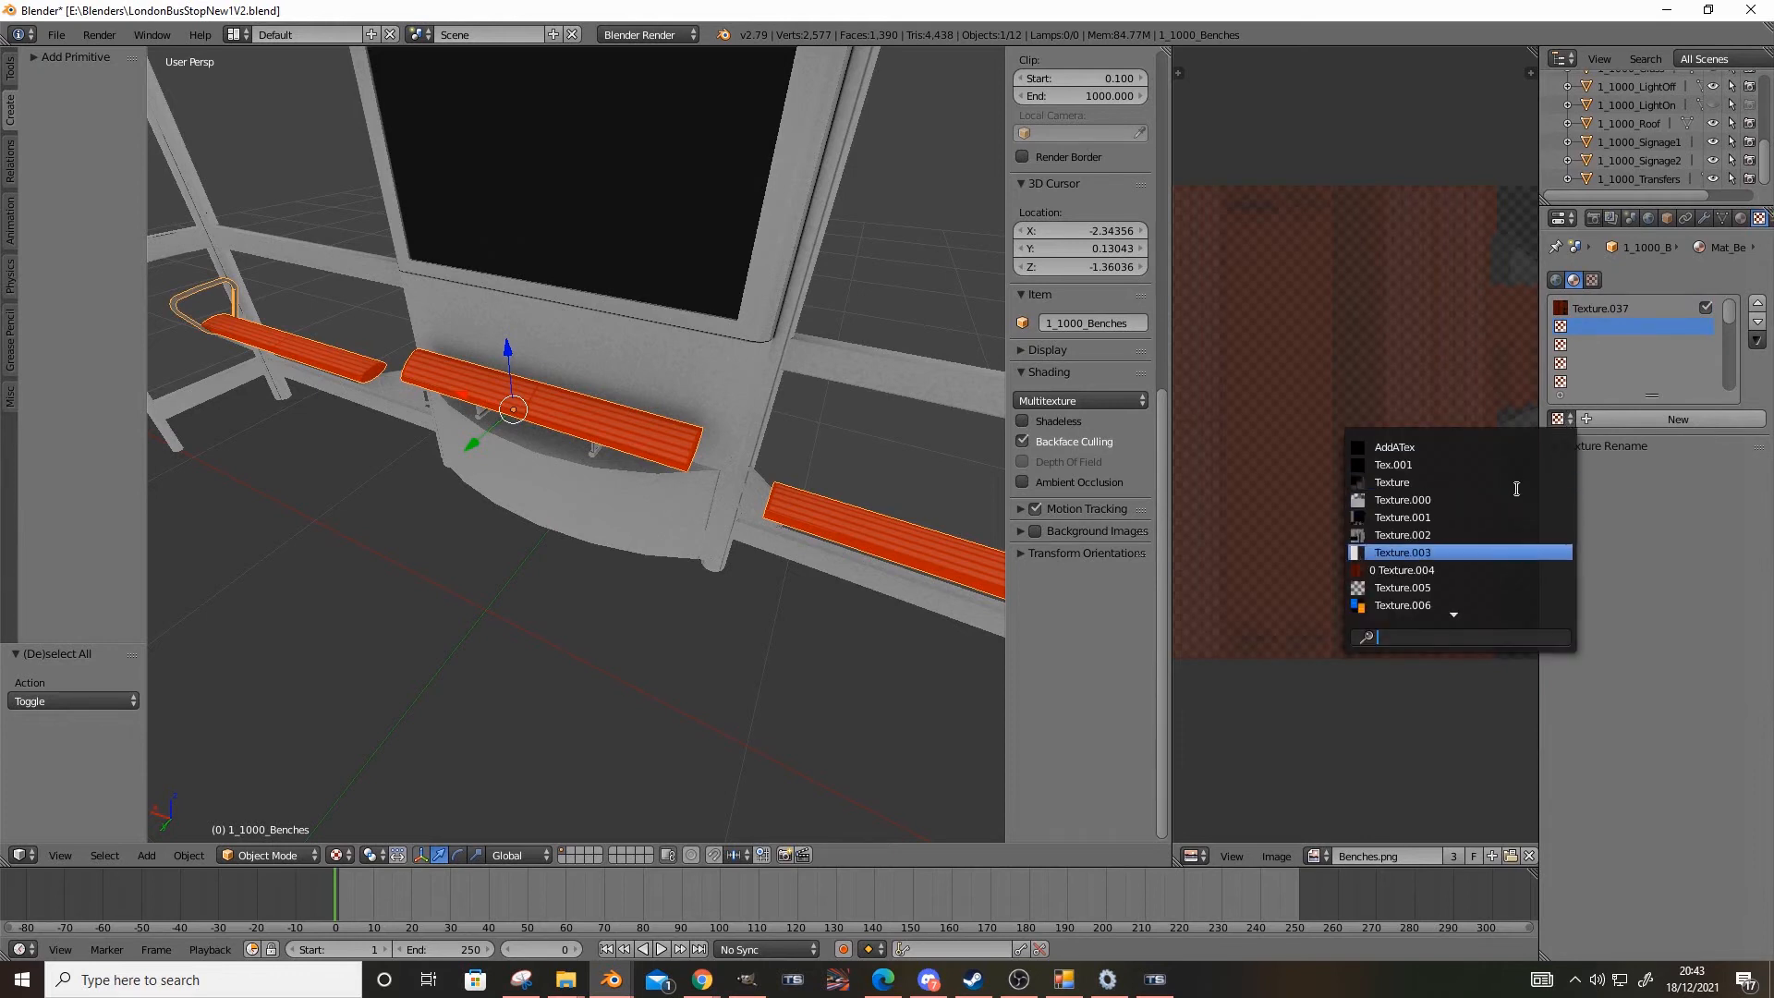
{"action": "scroll", "coordinate": [1516, 507], "scroll_direction": "down", "scroll_amount": 5}
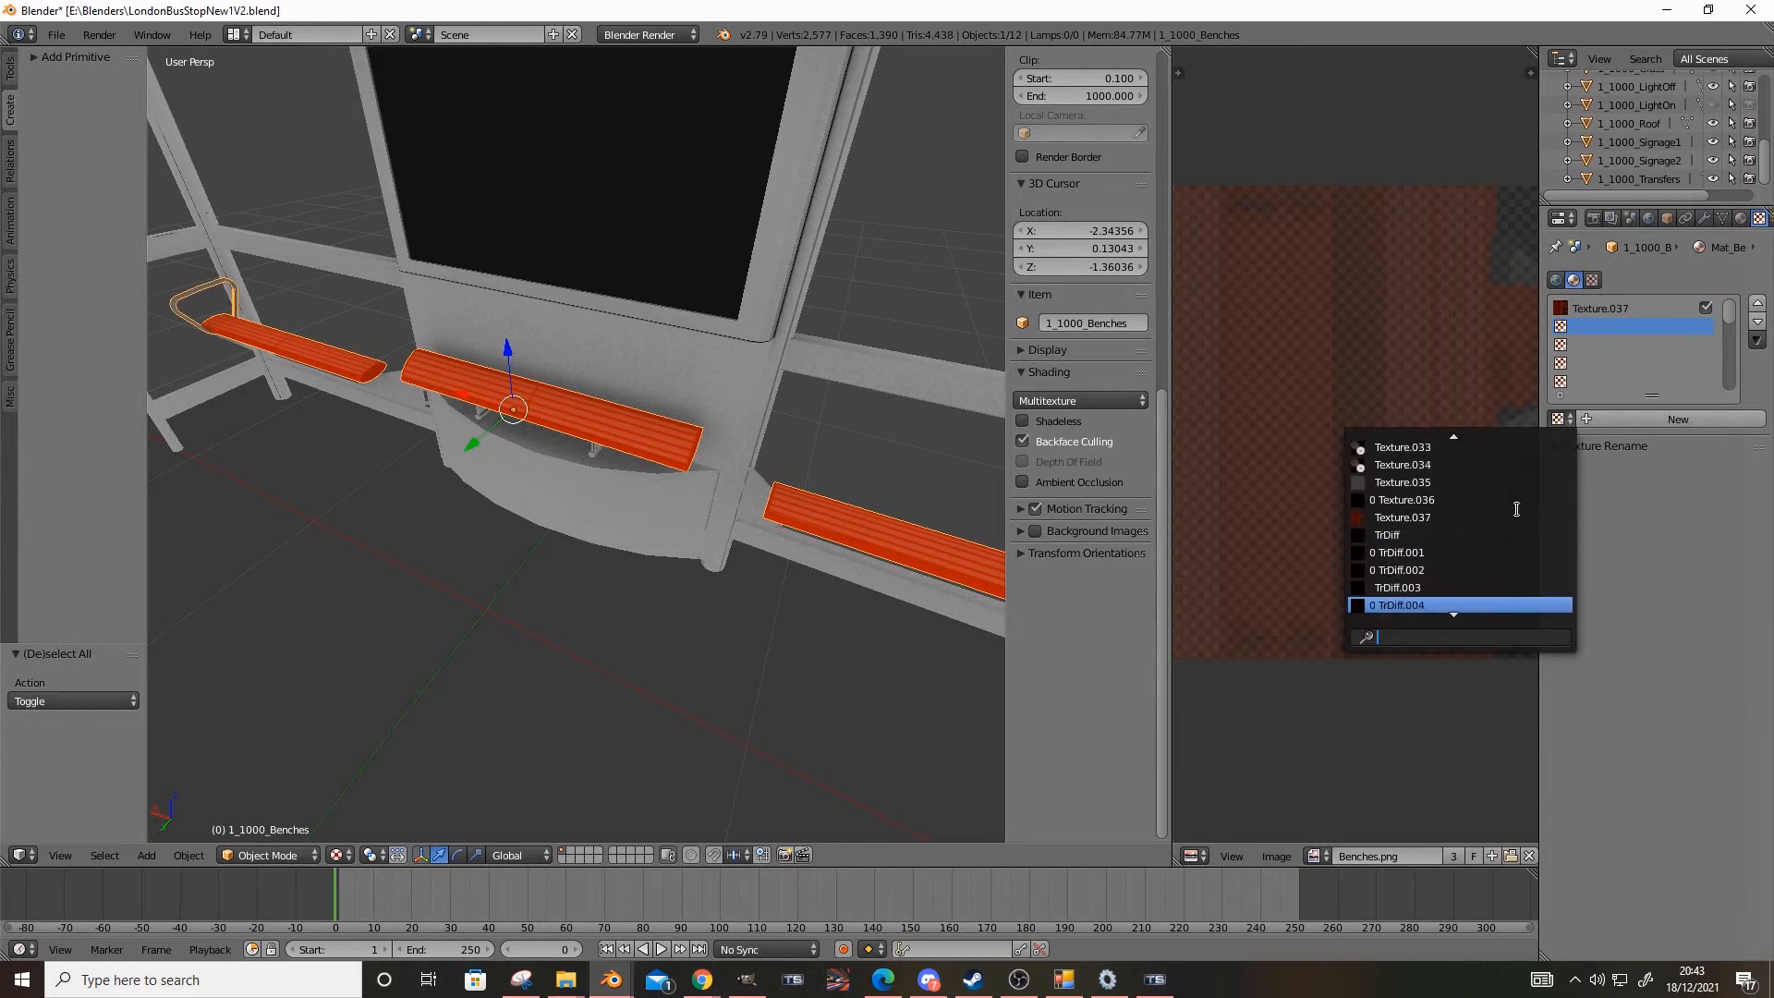
{"action": "left_click", "coordinate": [1456, 515]}
Assign the existing Texture.035 to the third texture slot of Mat_Benches
{"action": "left_click", "coordinate": [1581, 346]}
{"action": "left_click", "coordinate": [1560, 419]}
{"action": "scroll", "coordinate": [1478, 554], "scroll_direction": "down", "scroll_amount": 20}
{"action": "scroll", "coordinate": [1391, 697], "scroll_direction": "up", "scroll_amount": 12}
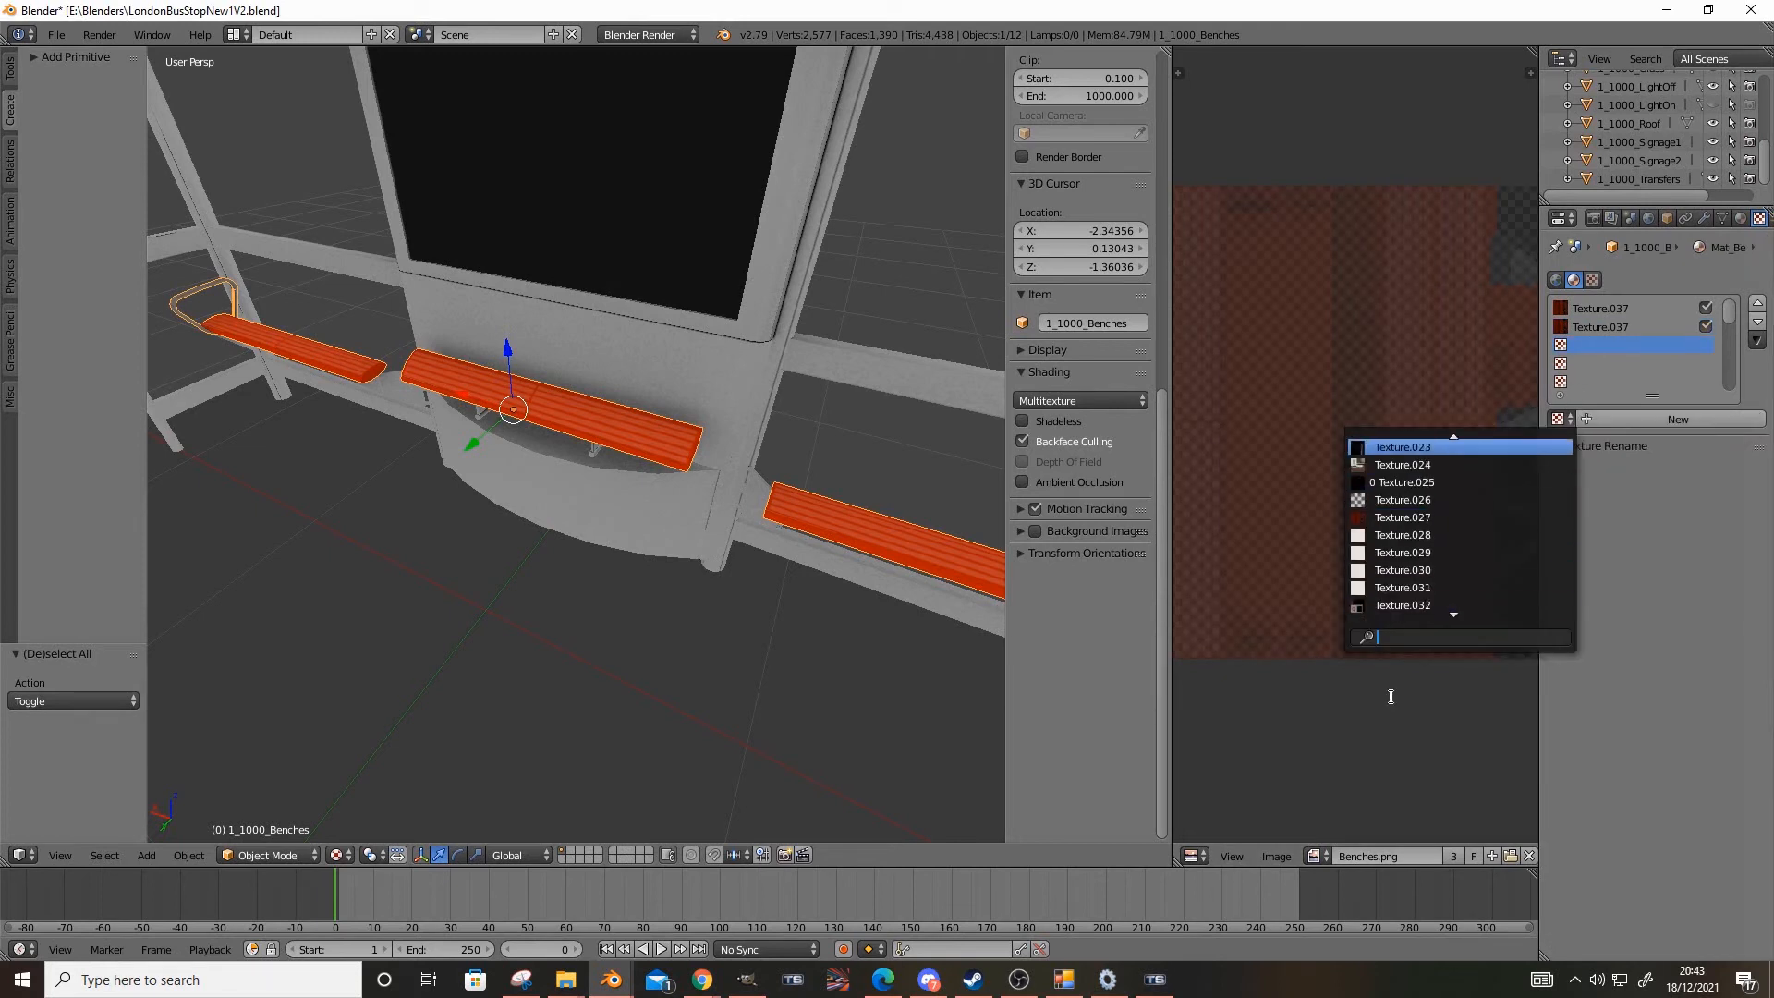
{"action": "scroll", "coordinate": [1414, 582], "scroll_direction": "down", "scroll_amount": 16}
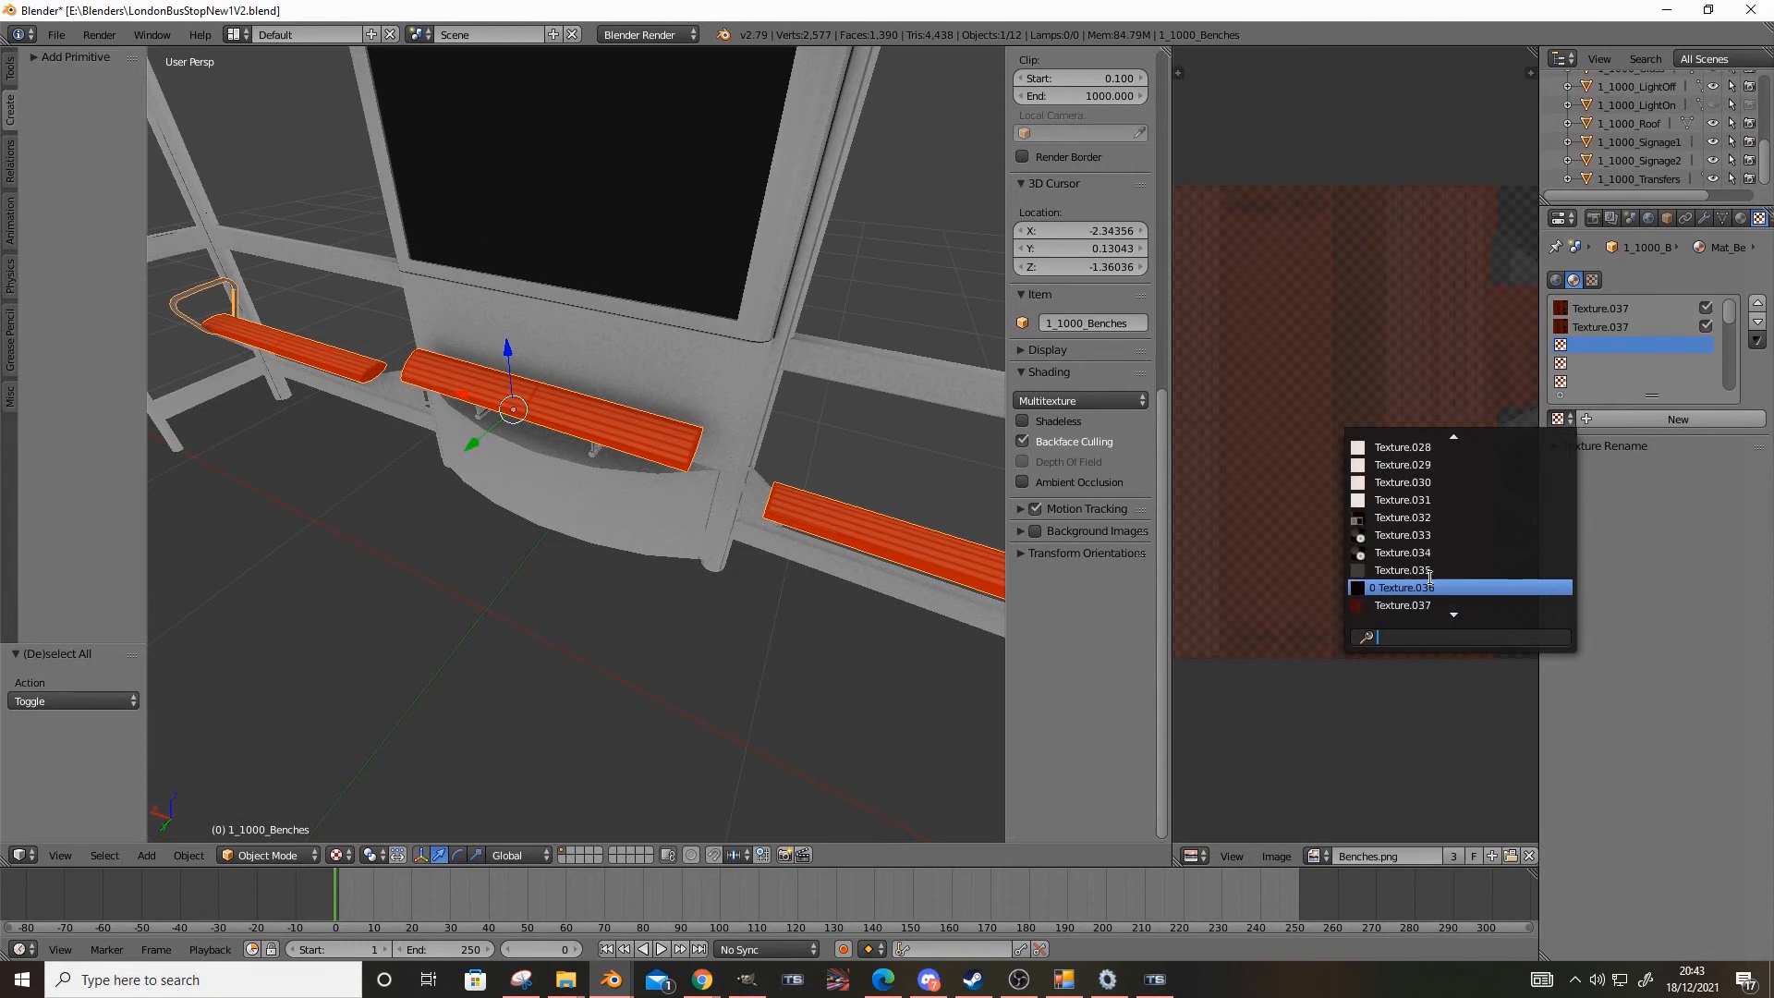
{"action": "left_click", "coordinate": [1429, 573]}
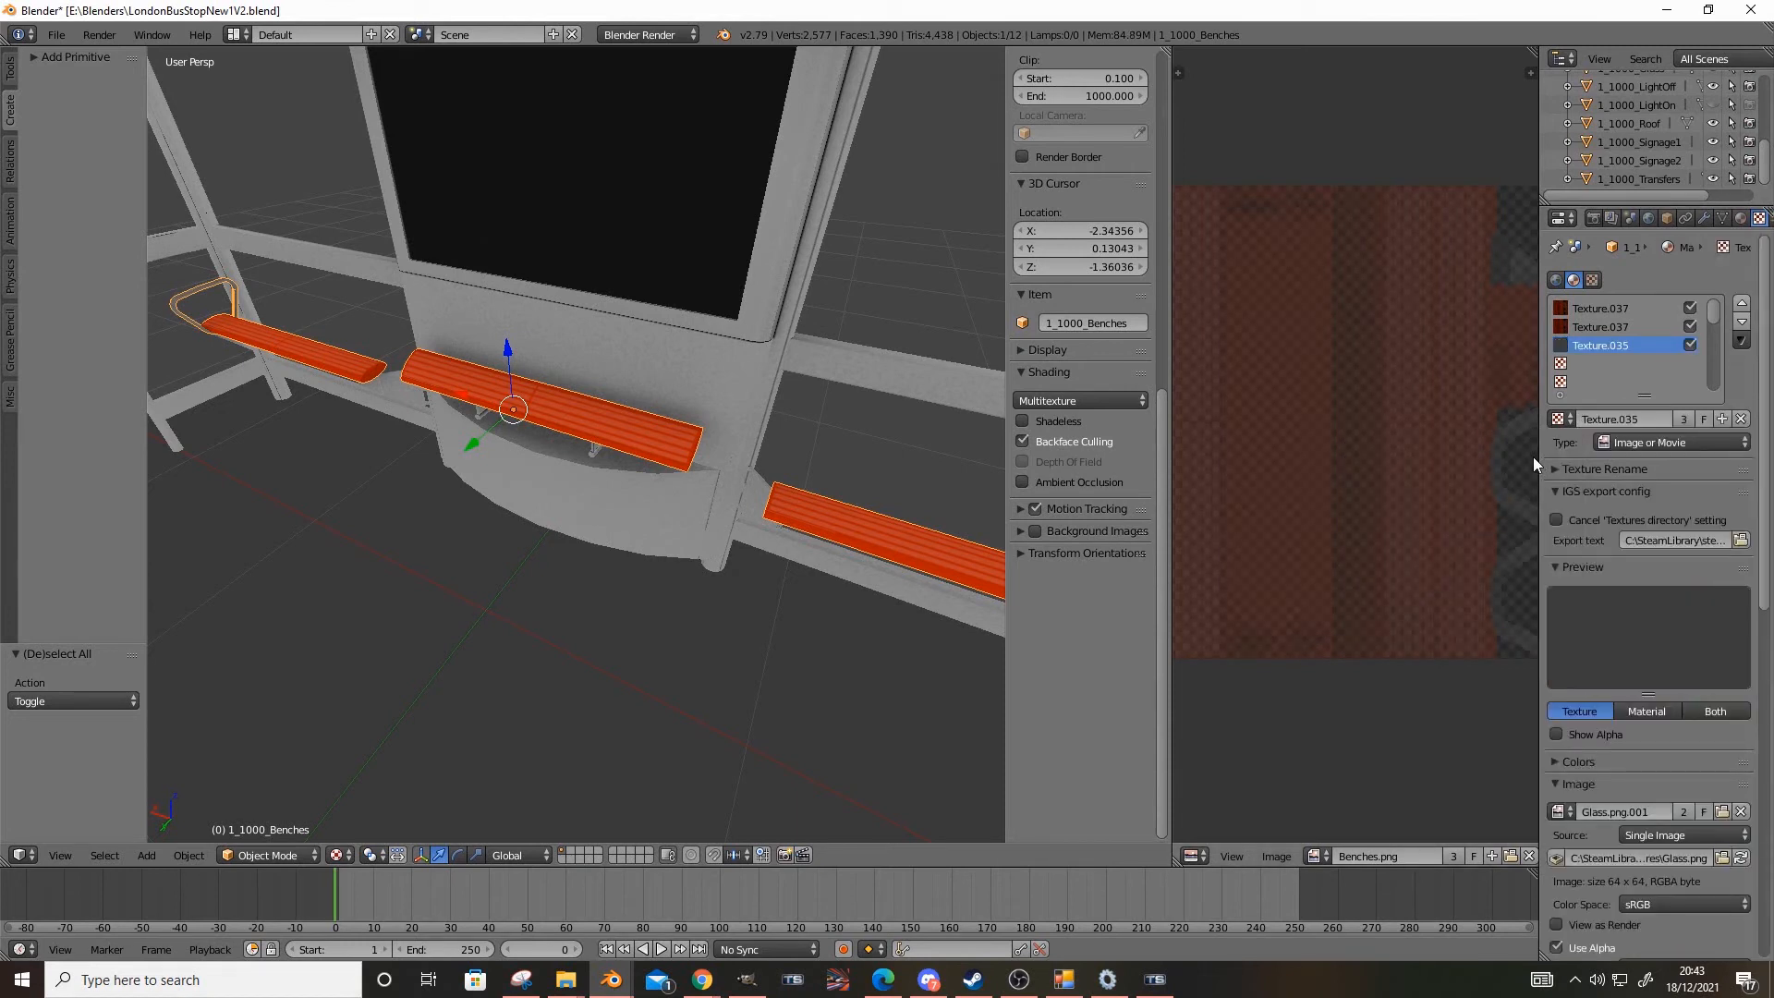
Replace the texture in the third slot of Mat_Benches with the existing Texture.006
{"action": "left_click", "coordinate": [1569, 420]}
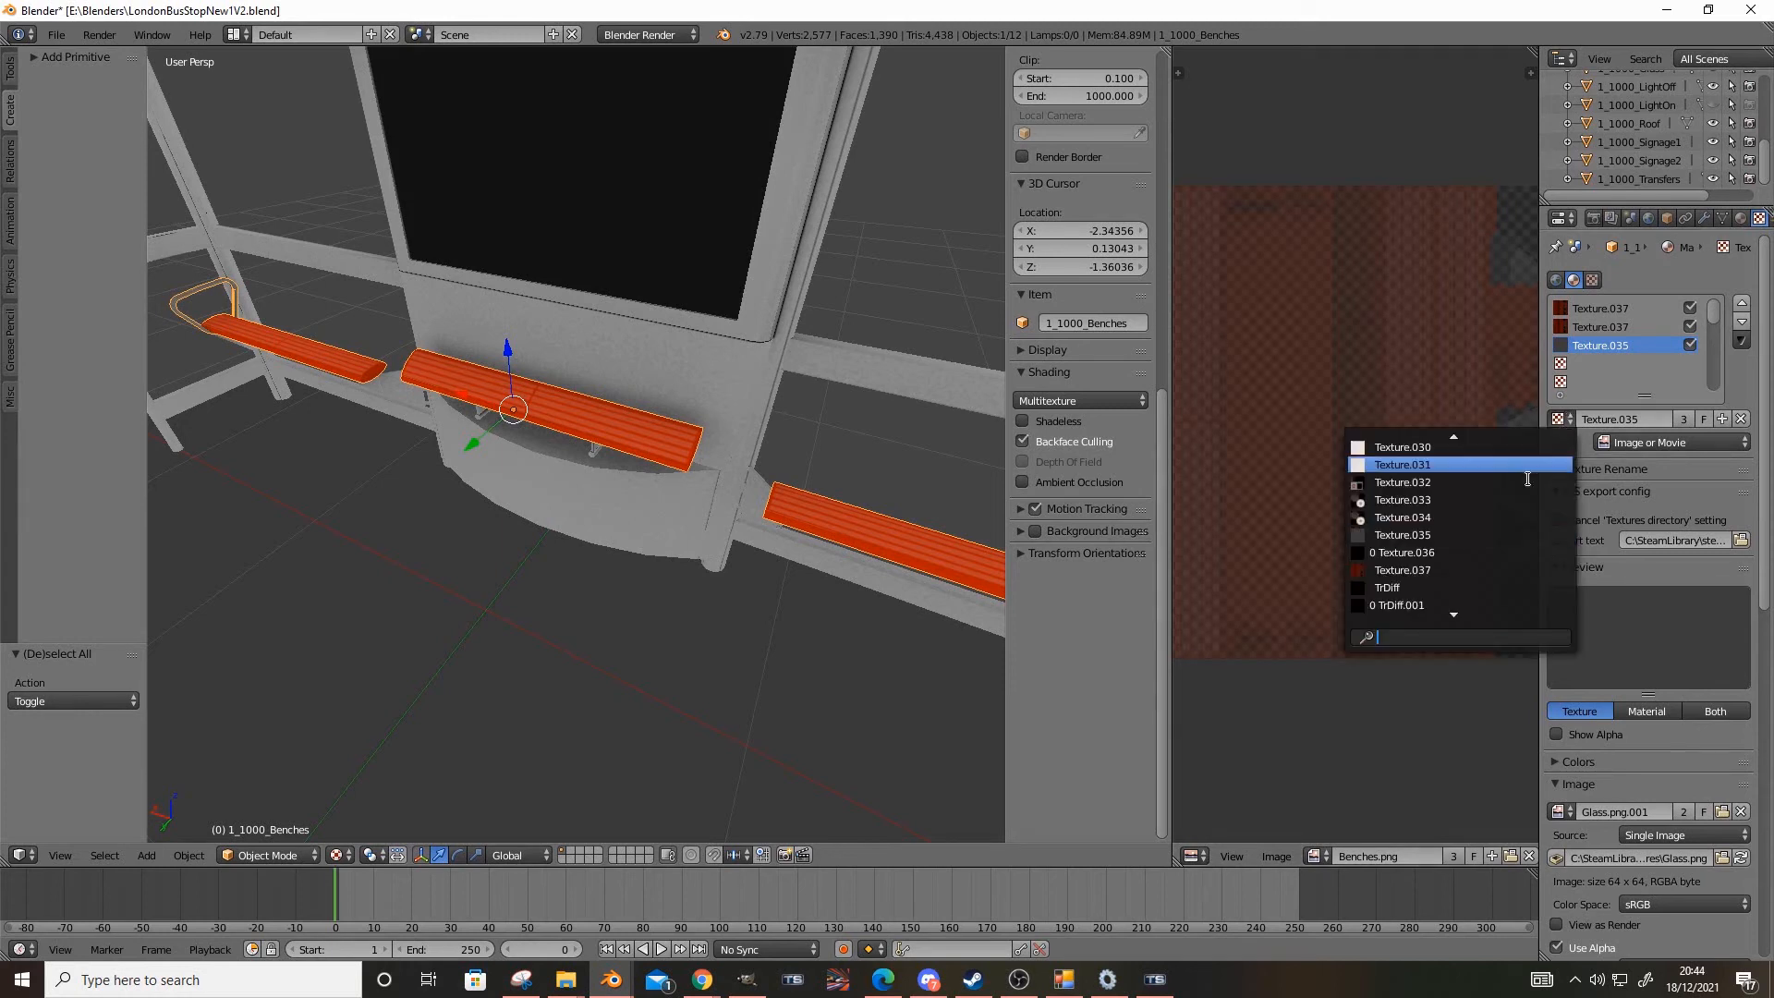
{"action": "scroll", "coordinate": [1520, 496], "scroll_direction": "up", "scroll_amount": 20}
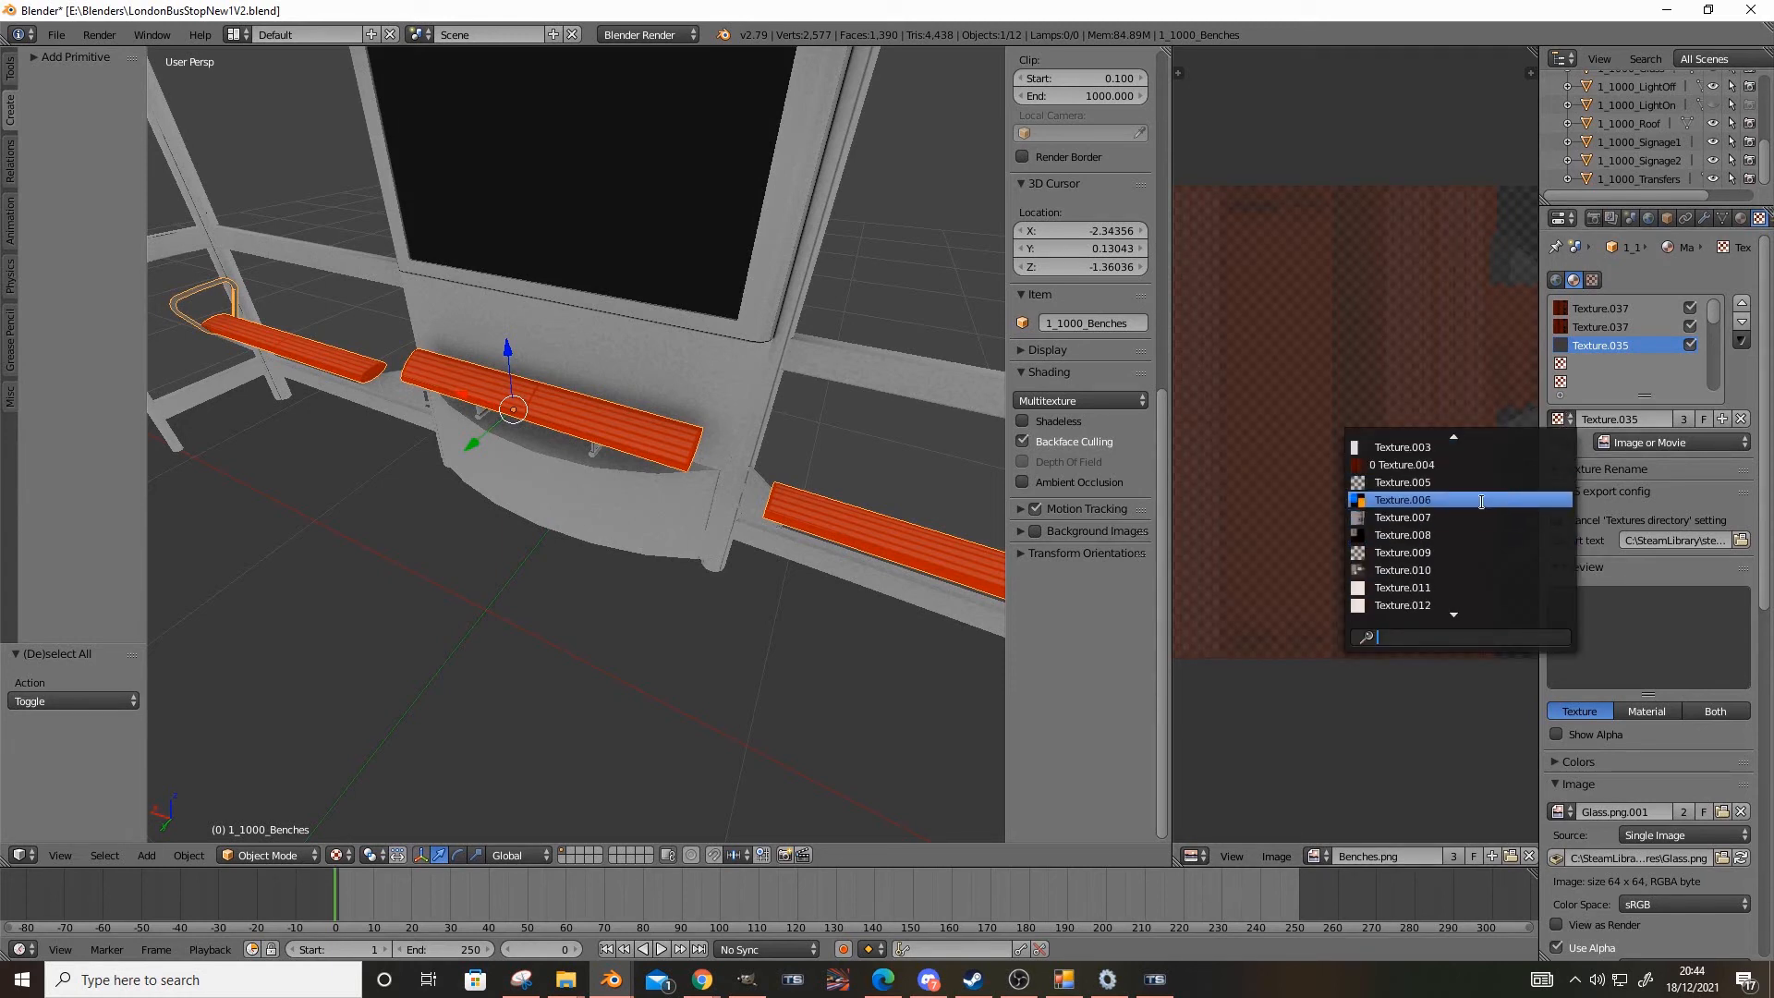
{"action": "left_click", "coordinate": [1484, 502]}
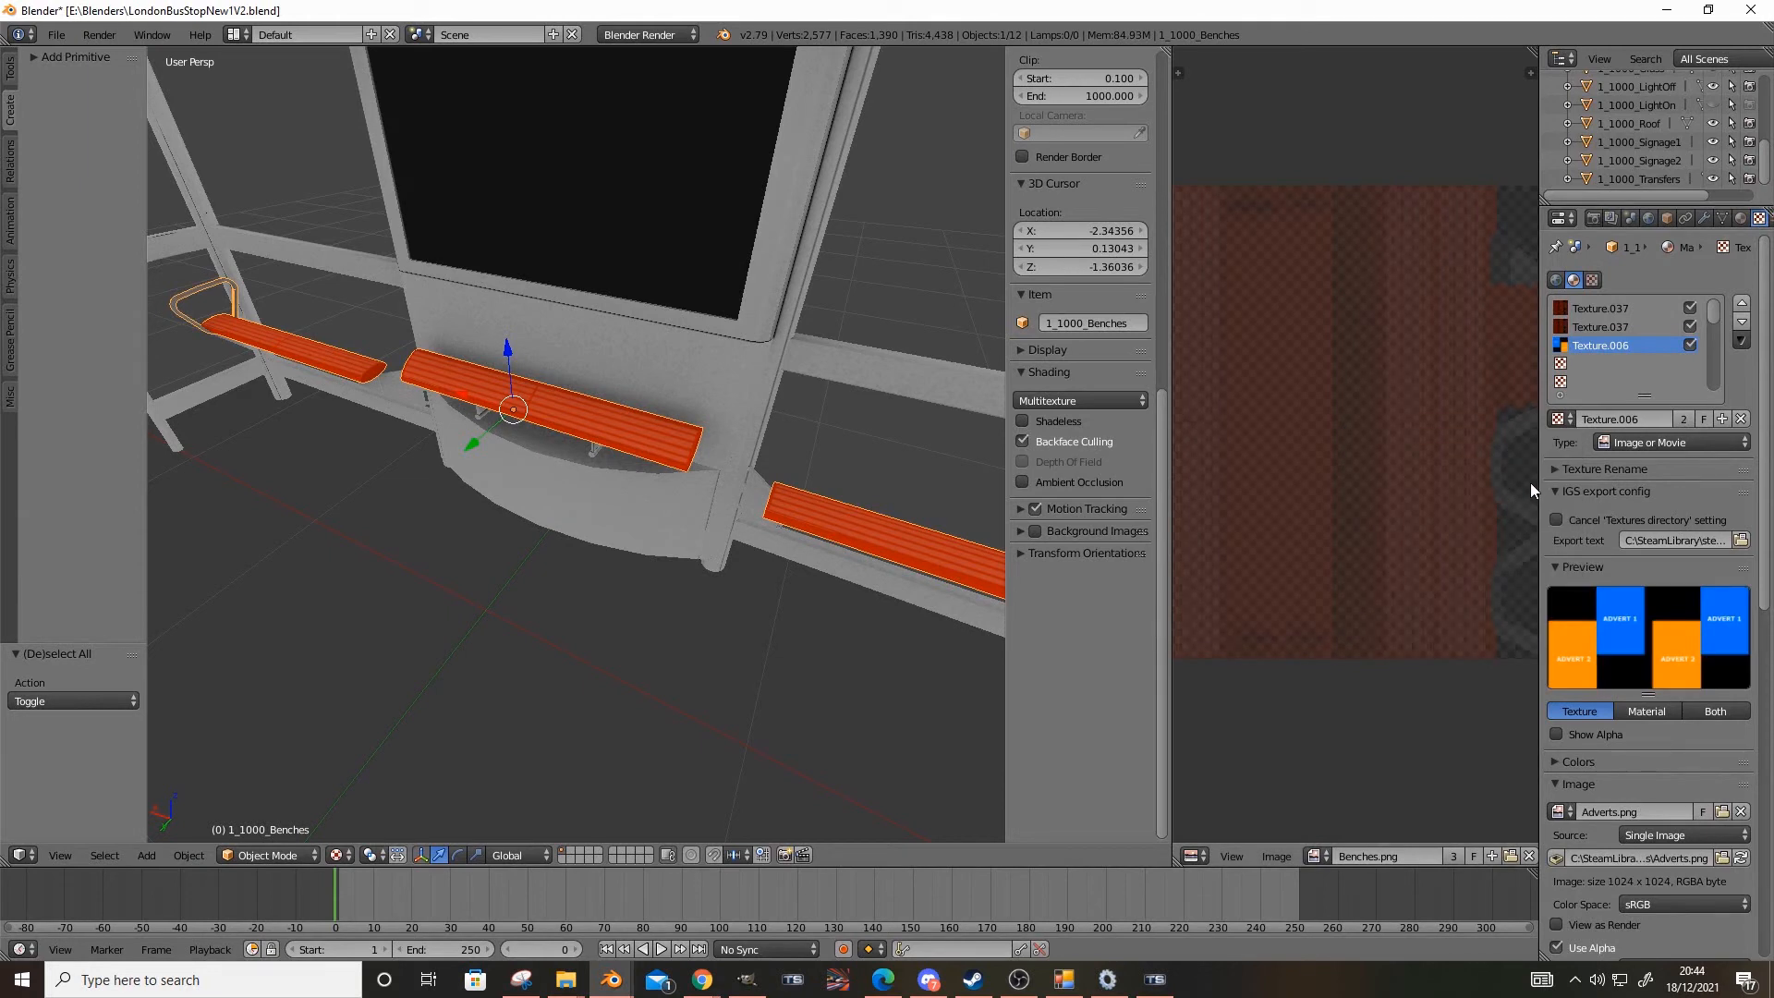
{"action": "scroll", "coordinate": [709, 358], "scroll_direction": "down", "scroll_amount": 3}
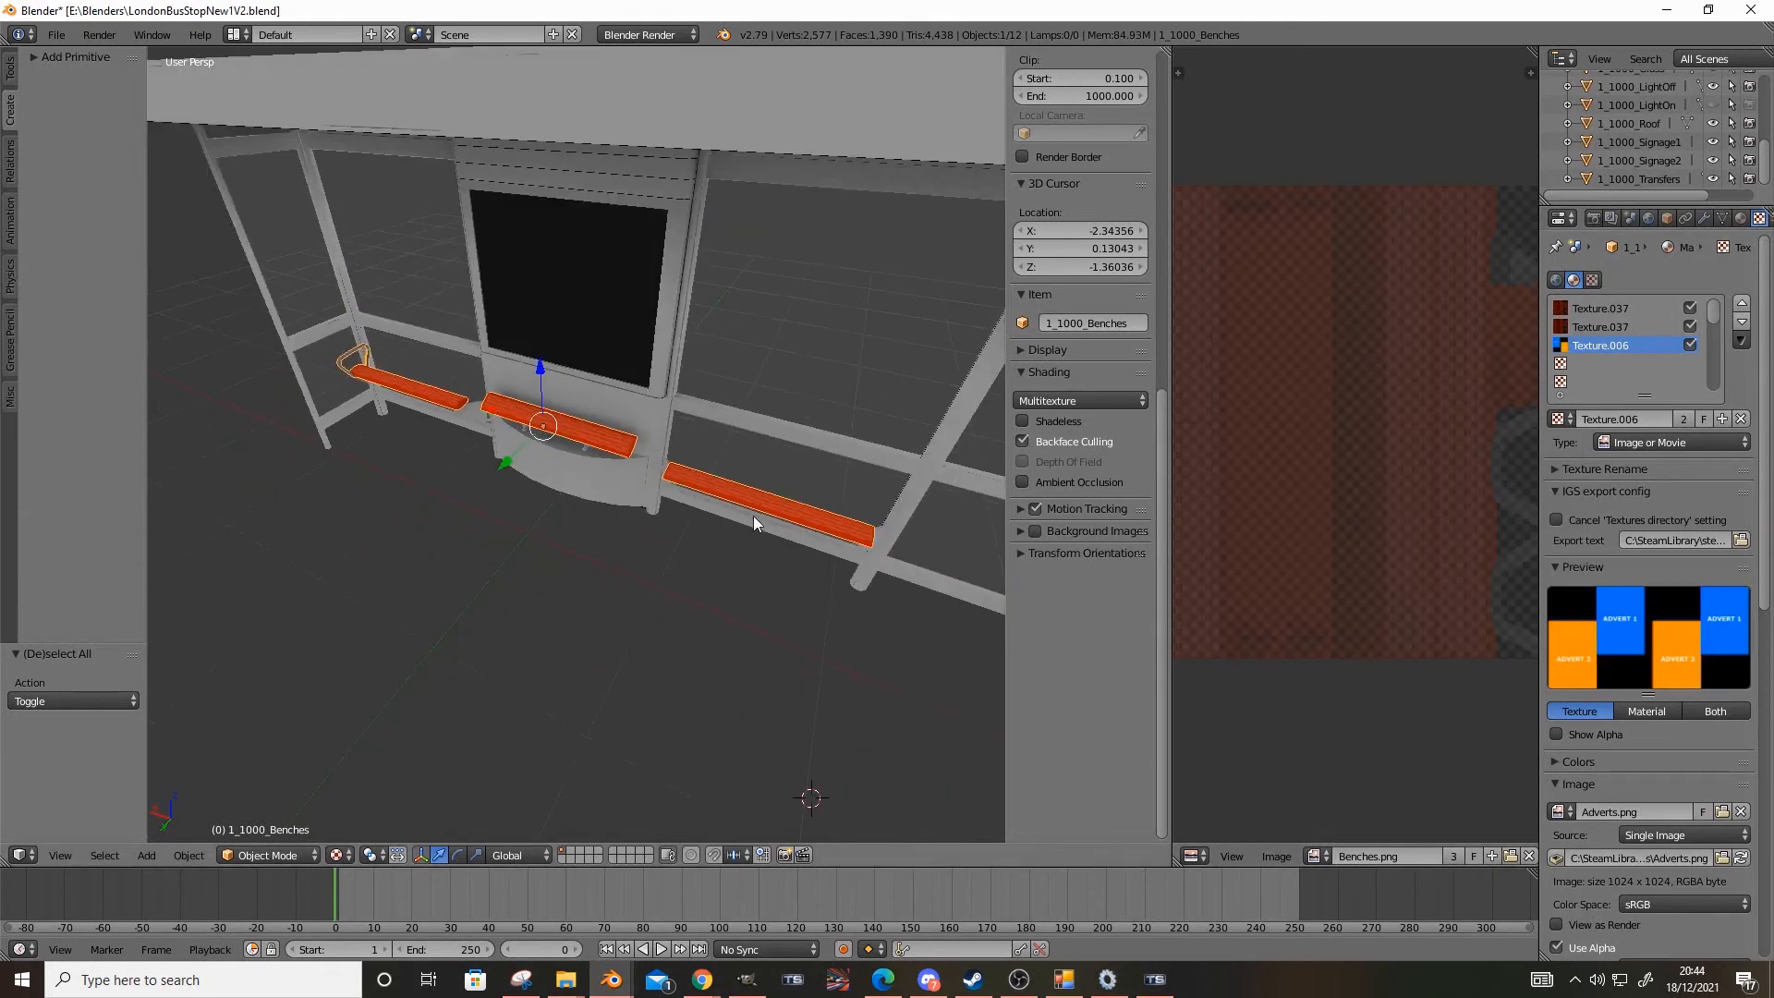
{"action": "middle_click_drag", "start_coordinate": [752, 516], "coordinate": [771, 508]}
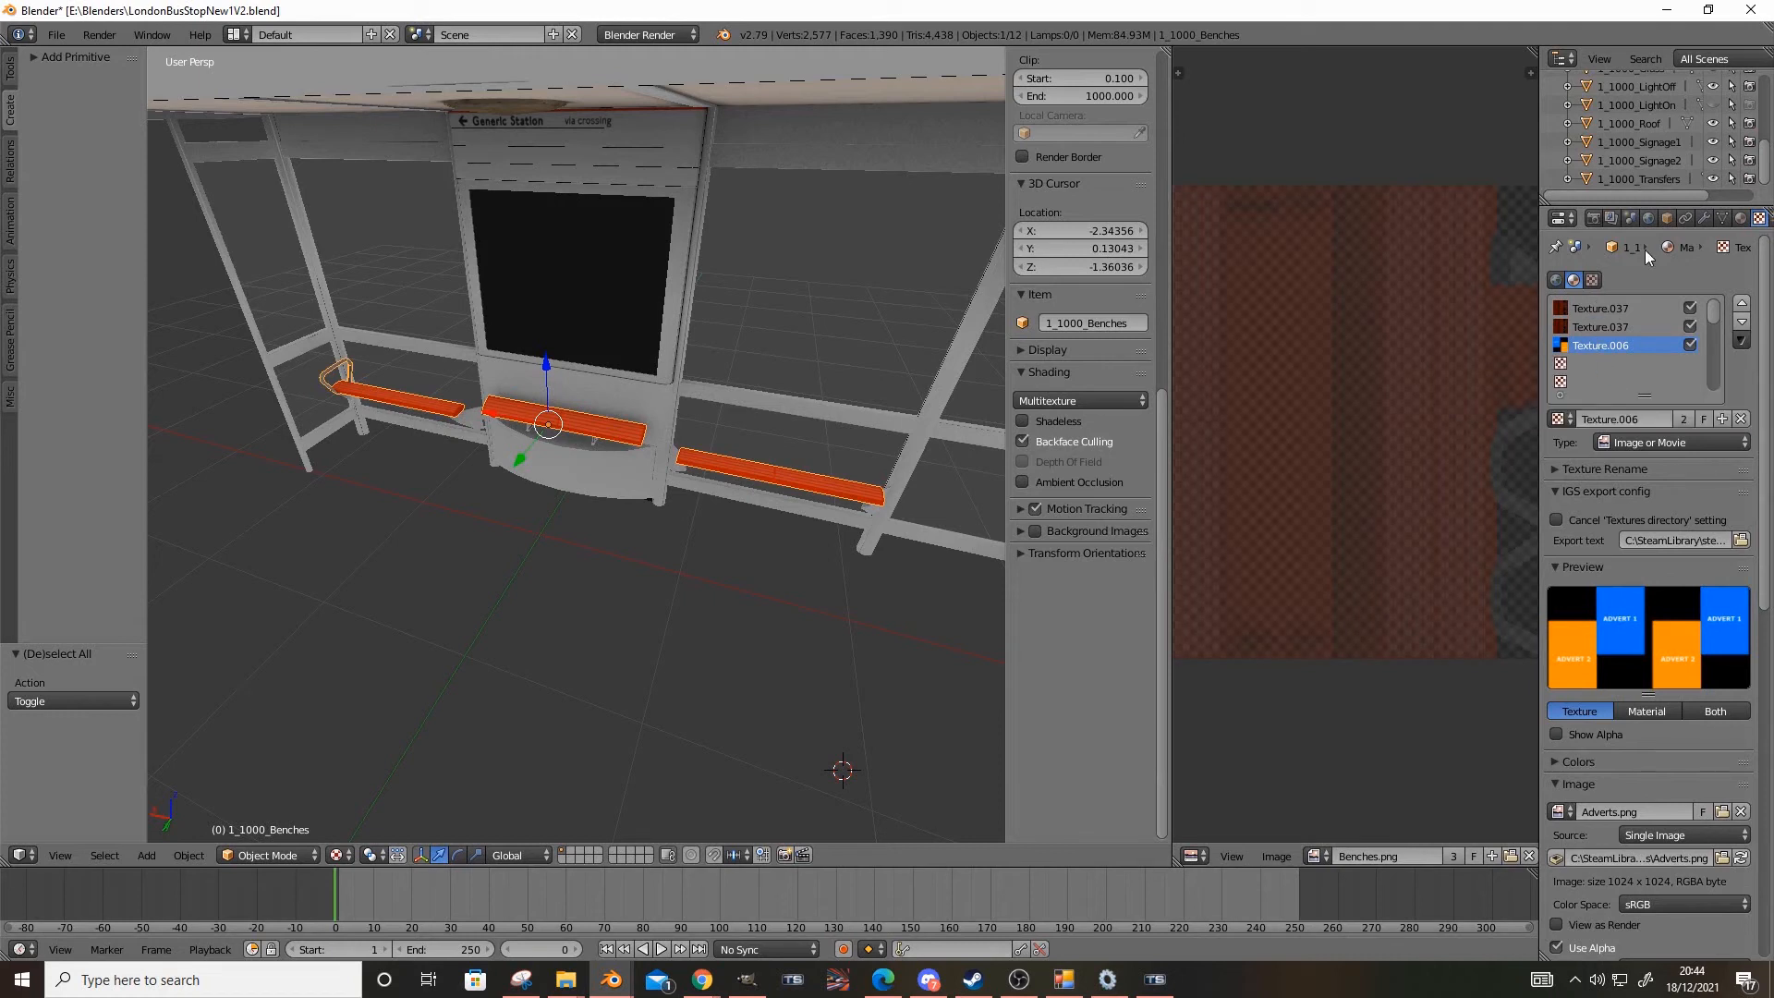
Look through the available IGS shaders for the Mat_Benches material
{"action": "left_click", "coordinate": [1741, 218]}
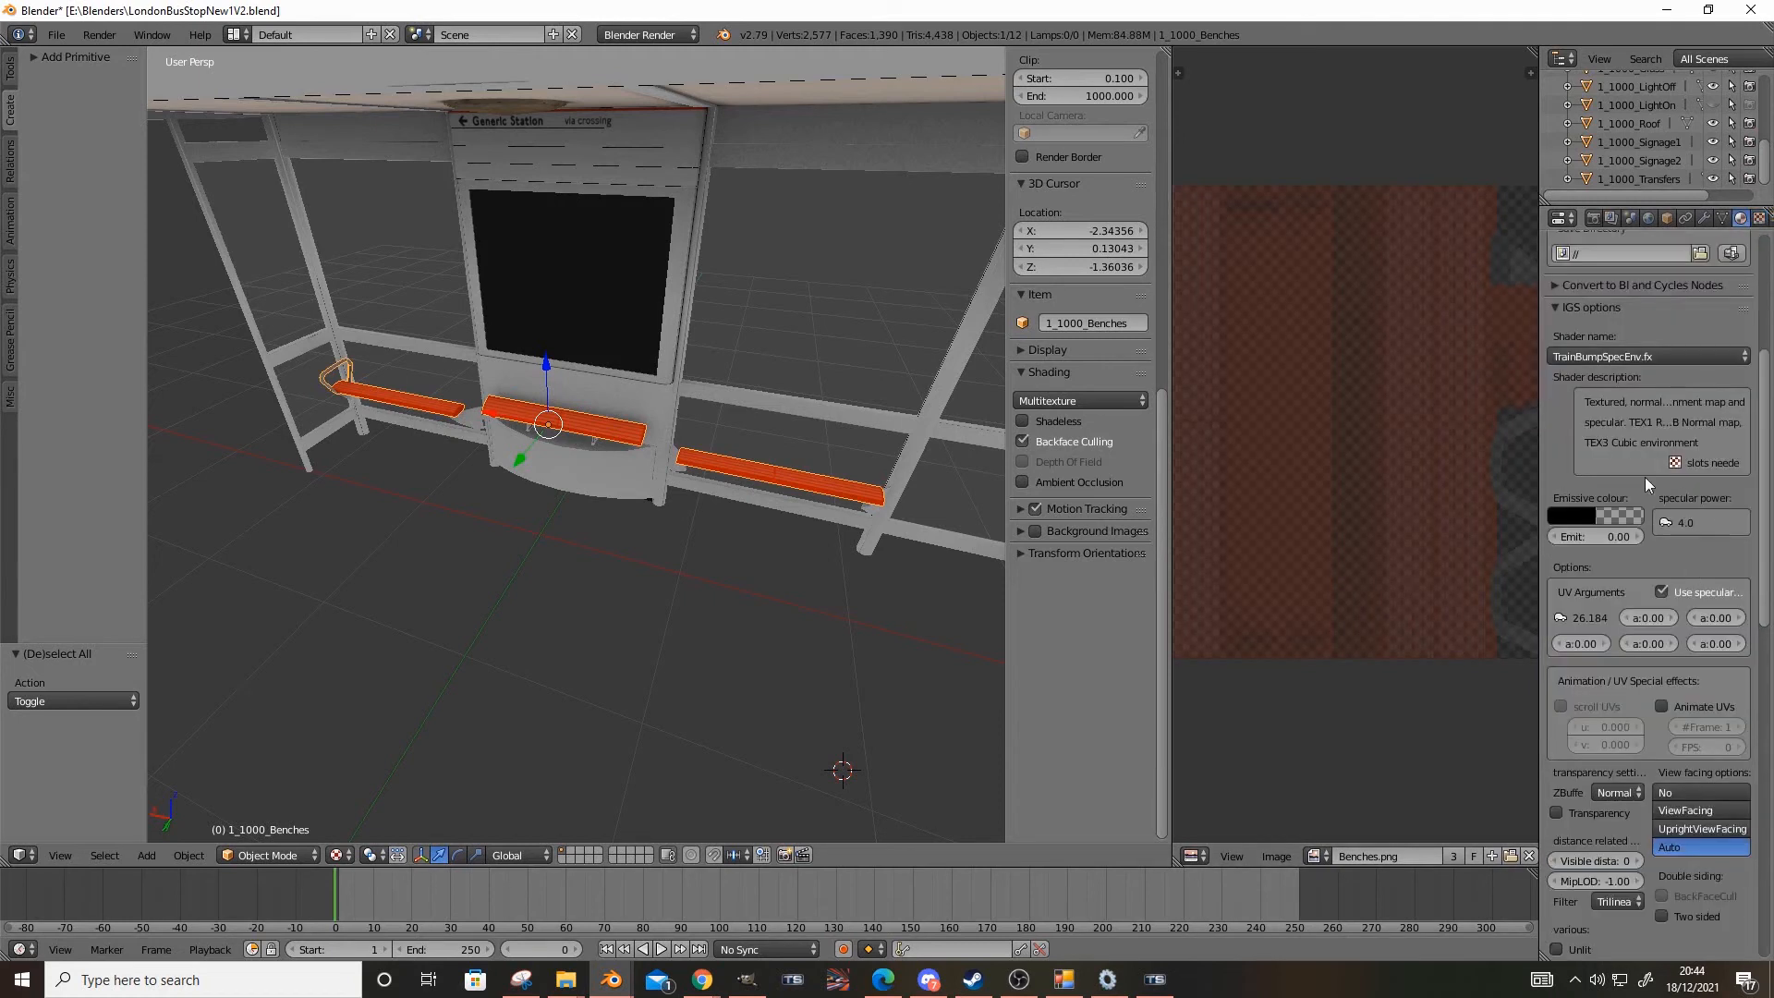
{"action": "left_click", "coordinate": [1652, 356]}
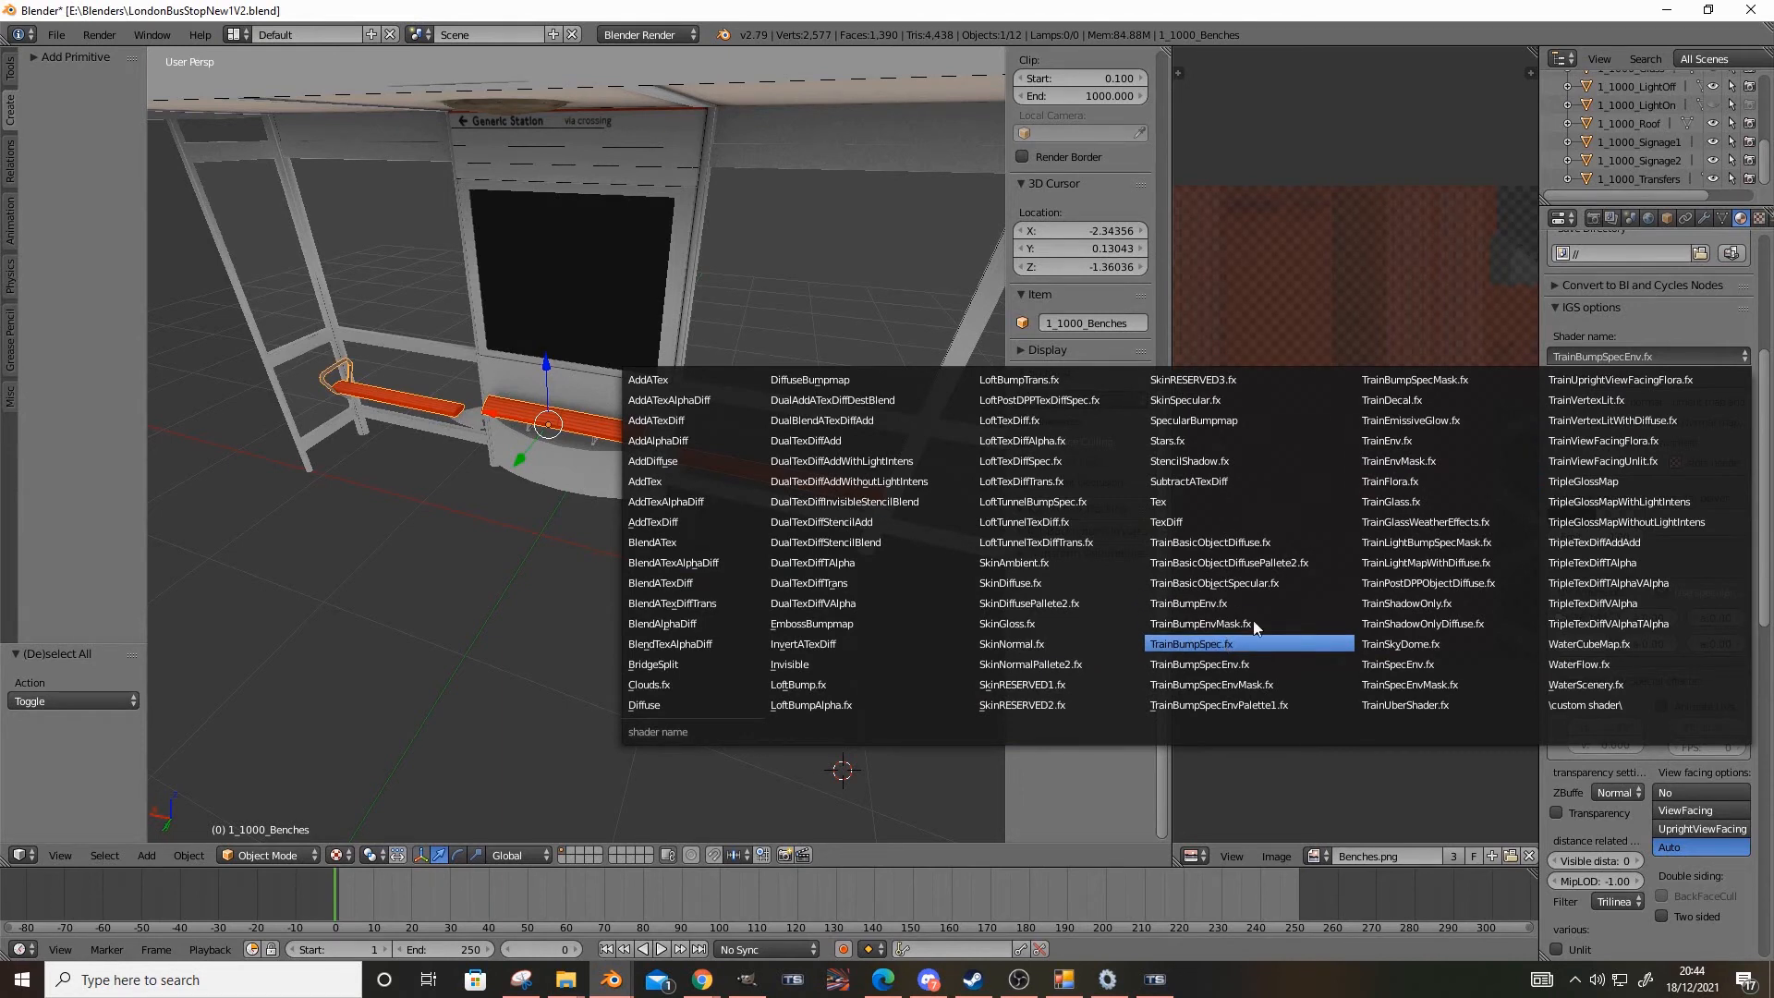
{"action": "left_click", "coordinate": [1759, 218]}
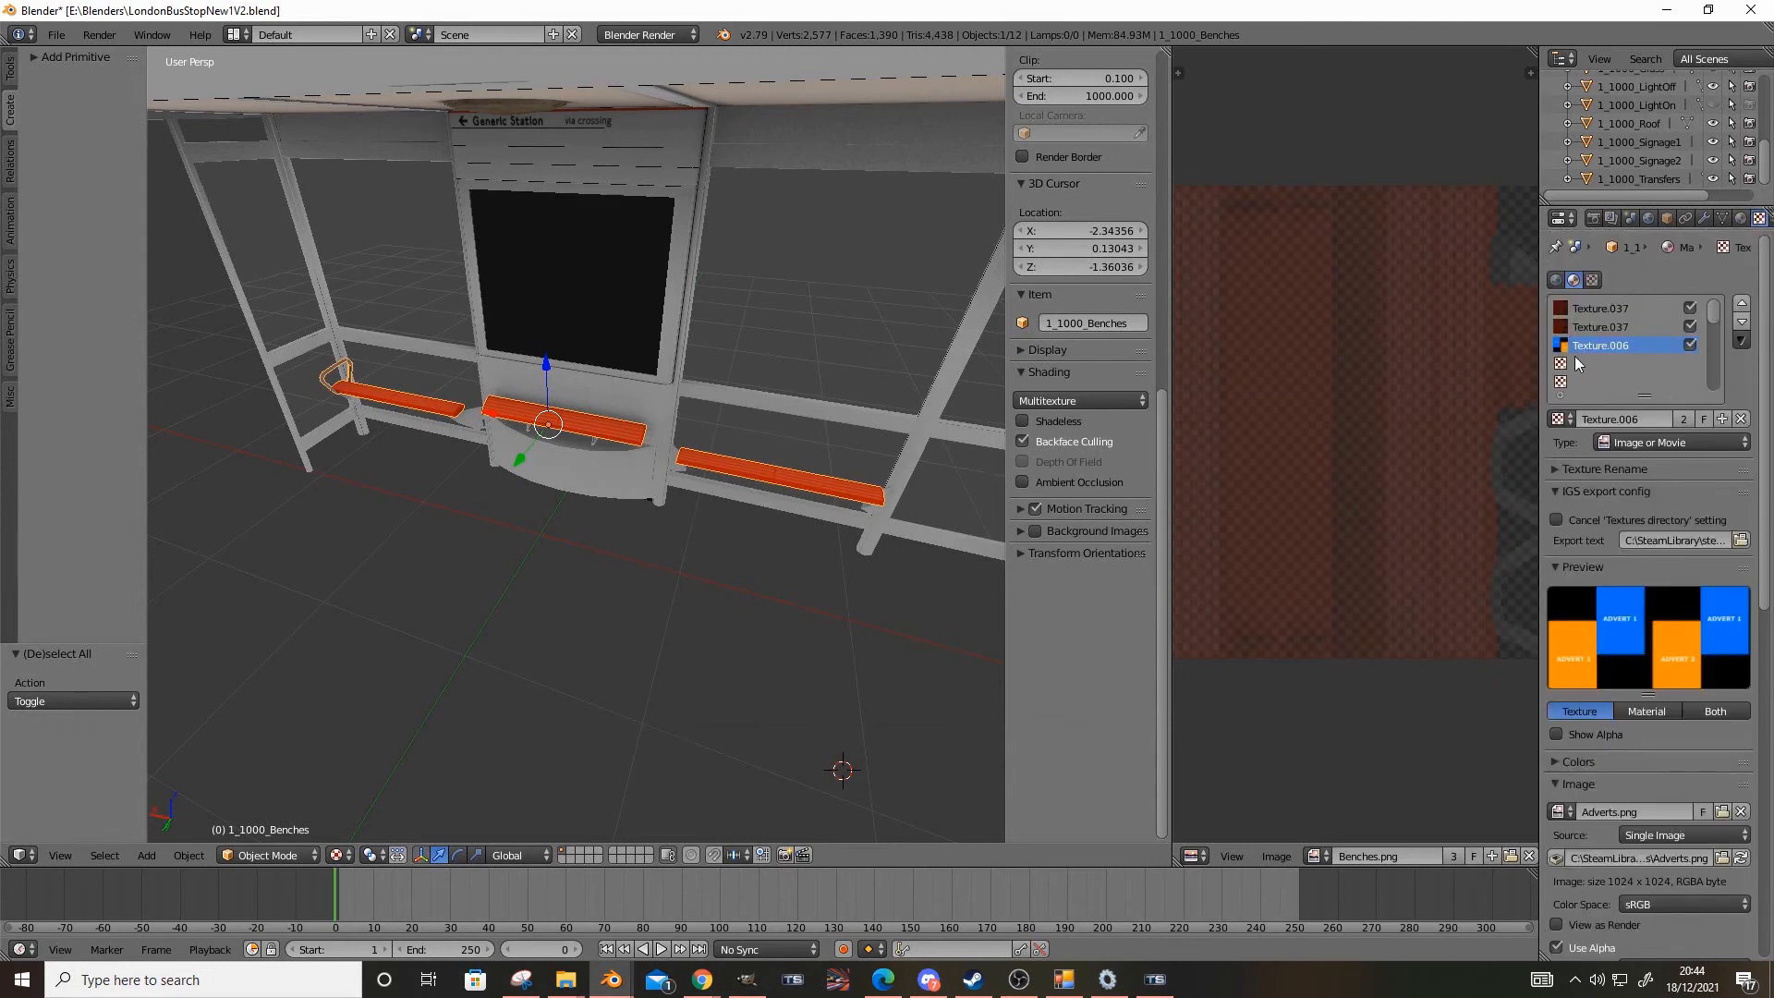
Try clearing the third texture slot of Mat_Benches and undo the removal
{"action": "left_click", "coordinate": [1738, 418]}
{"action": "left_click", "coordinate": [1605, 310]}
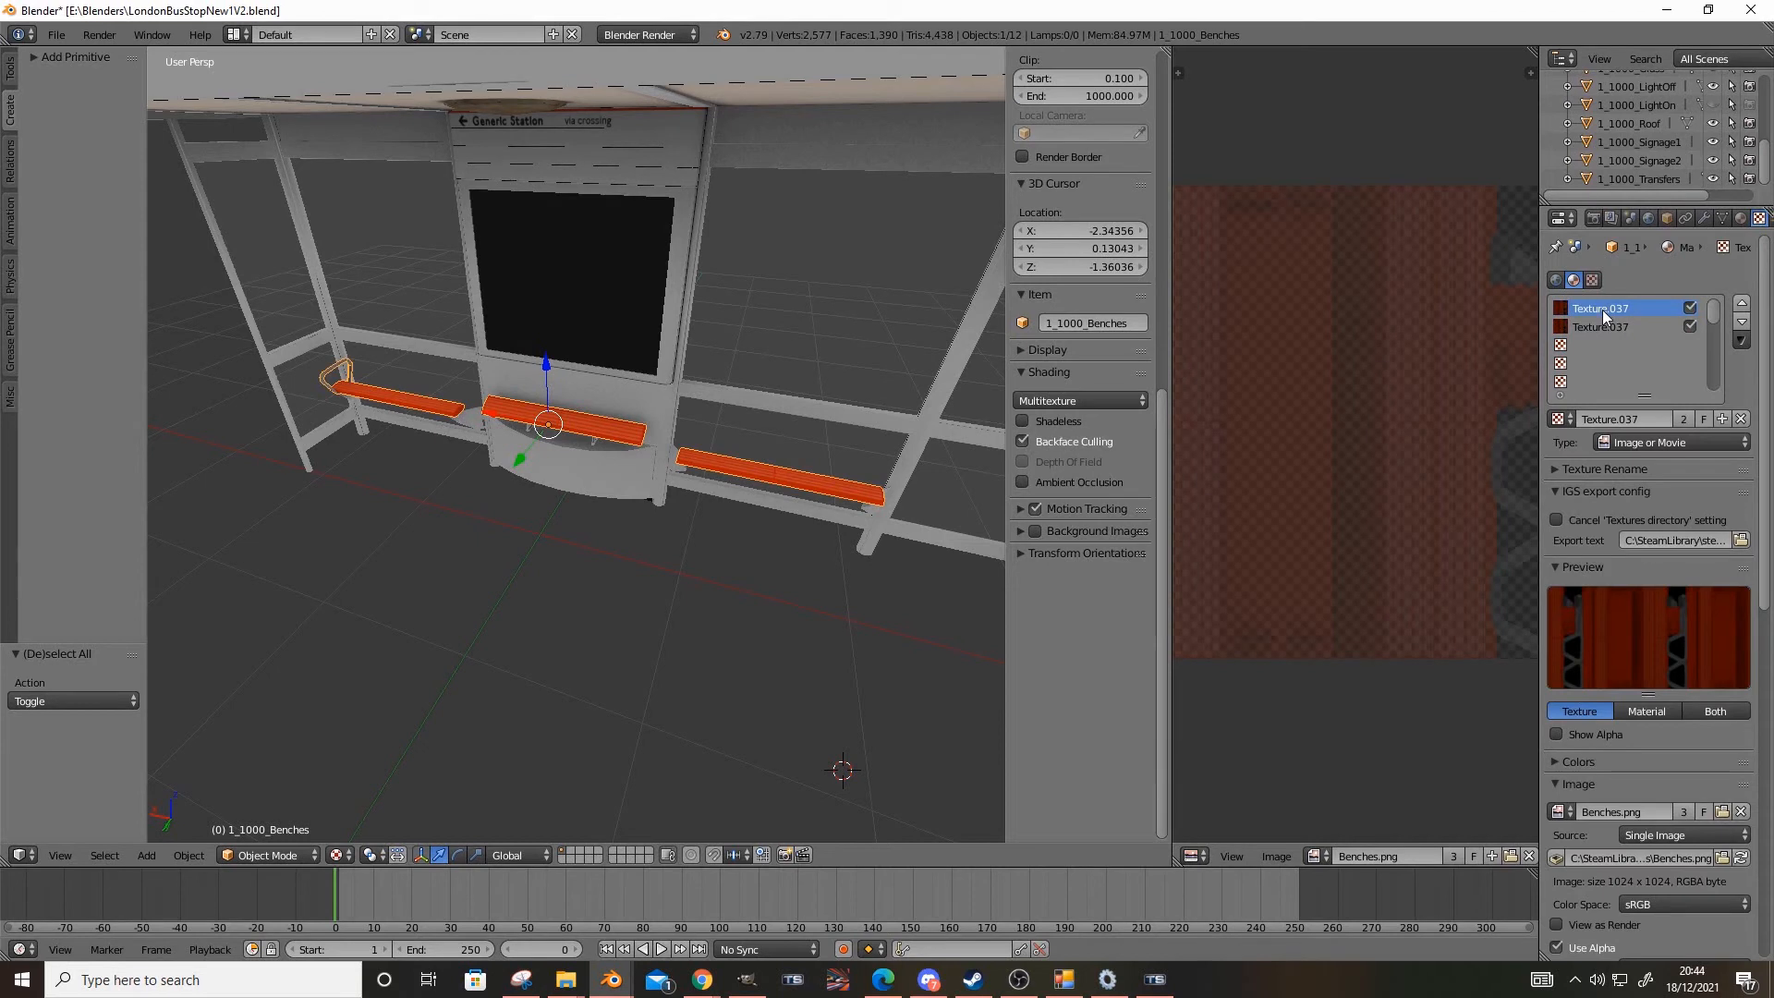
{"action": "key", "text": "ctrl+z"}
{"action": "key", "text": "ctrl+z"}
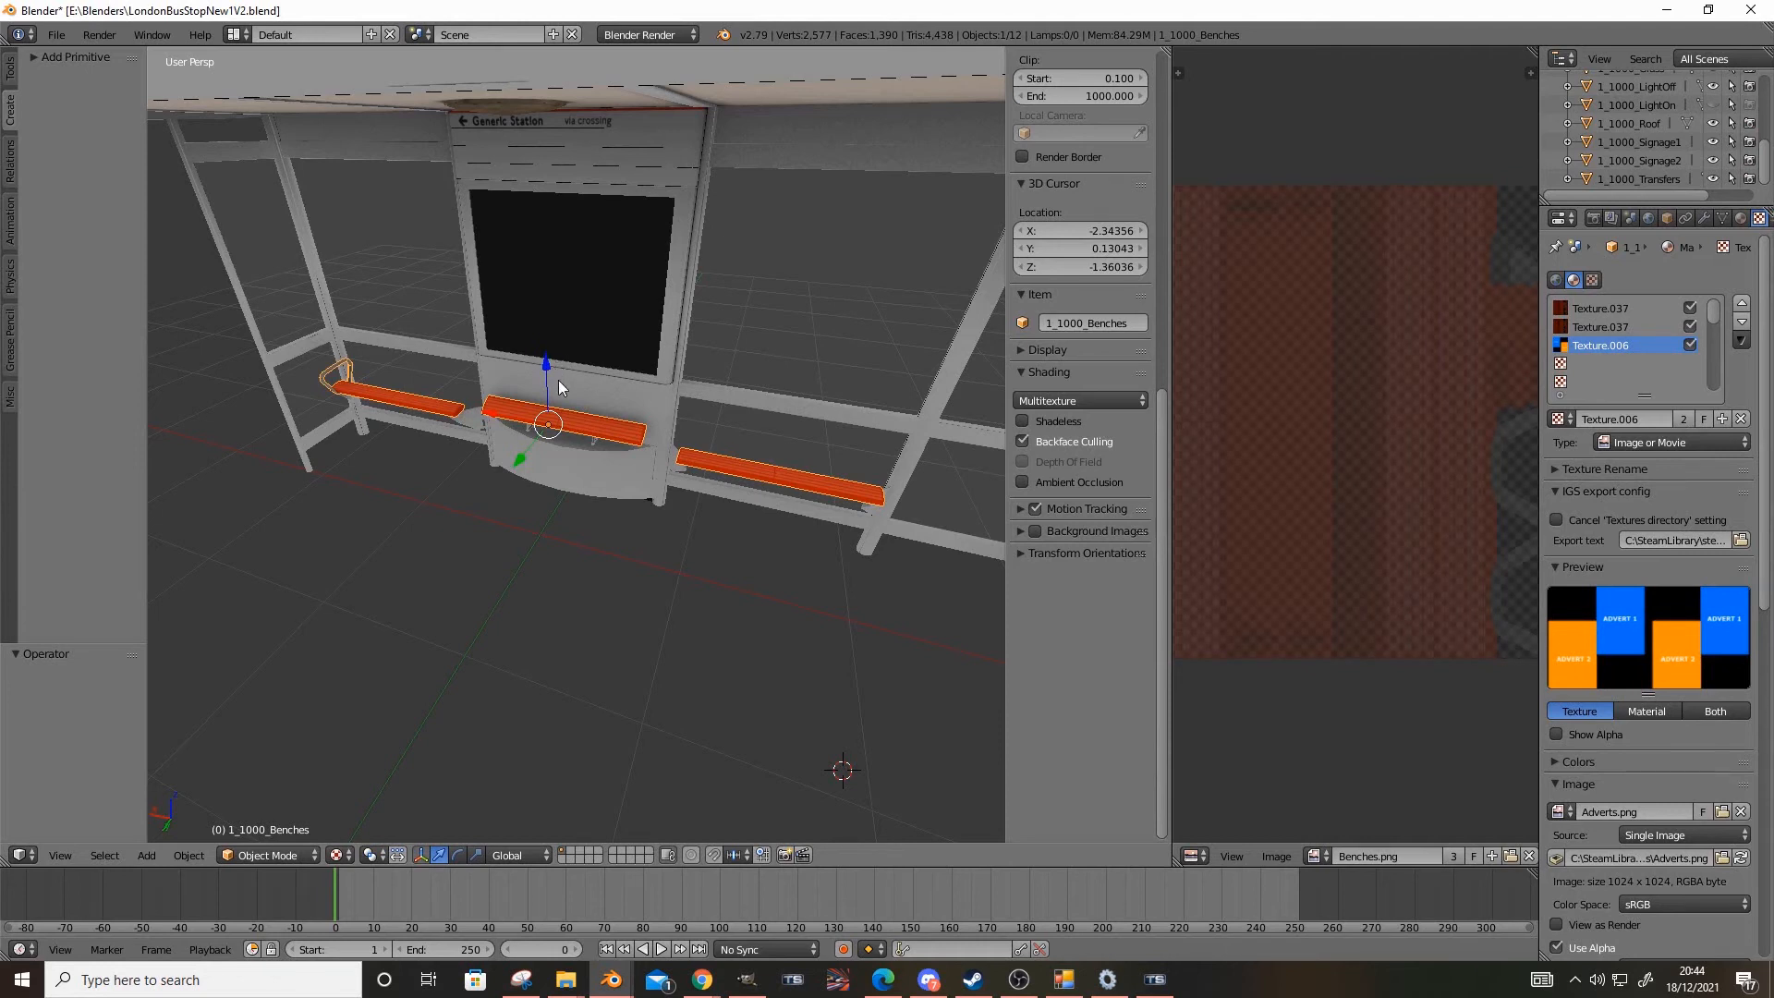
{"action": "scroll", "coordinate": [564, 398], "scroll_direction": "down", "scroll_amount": 5}
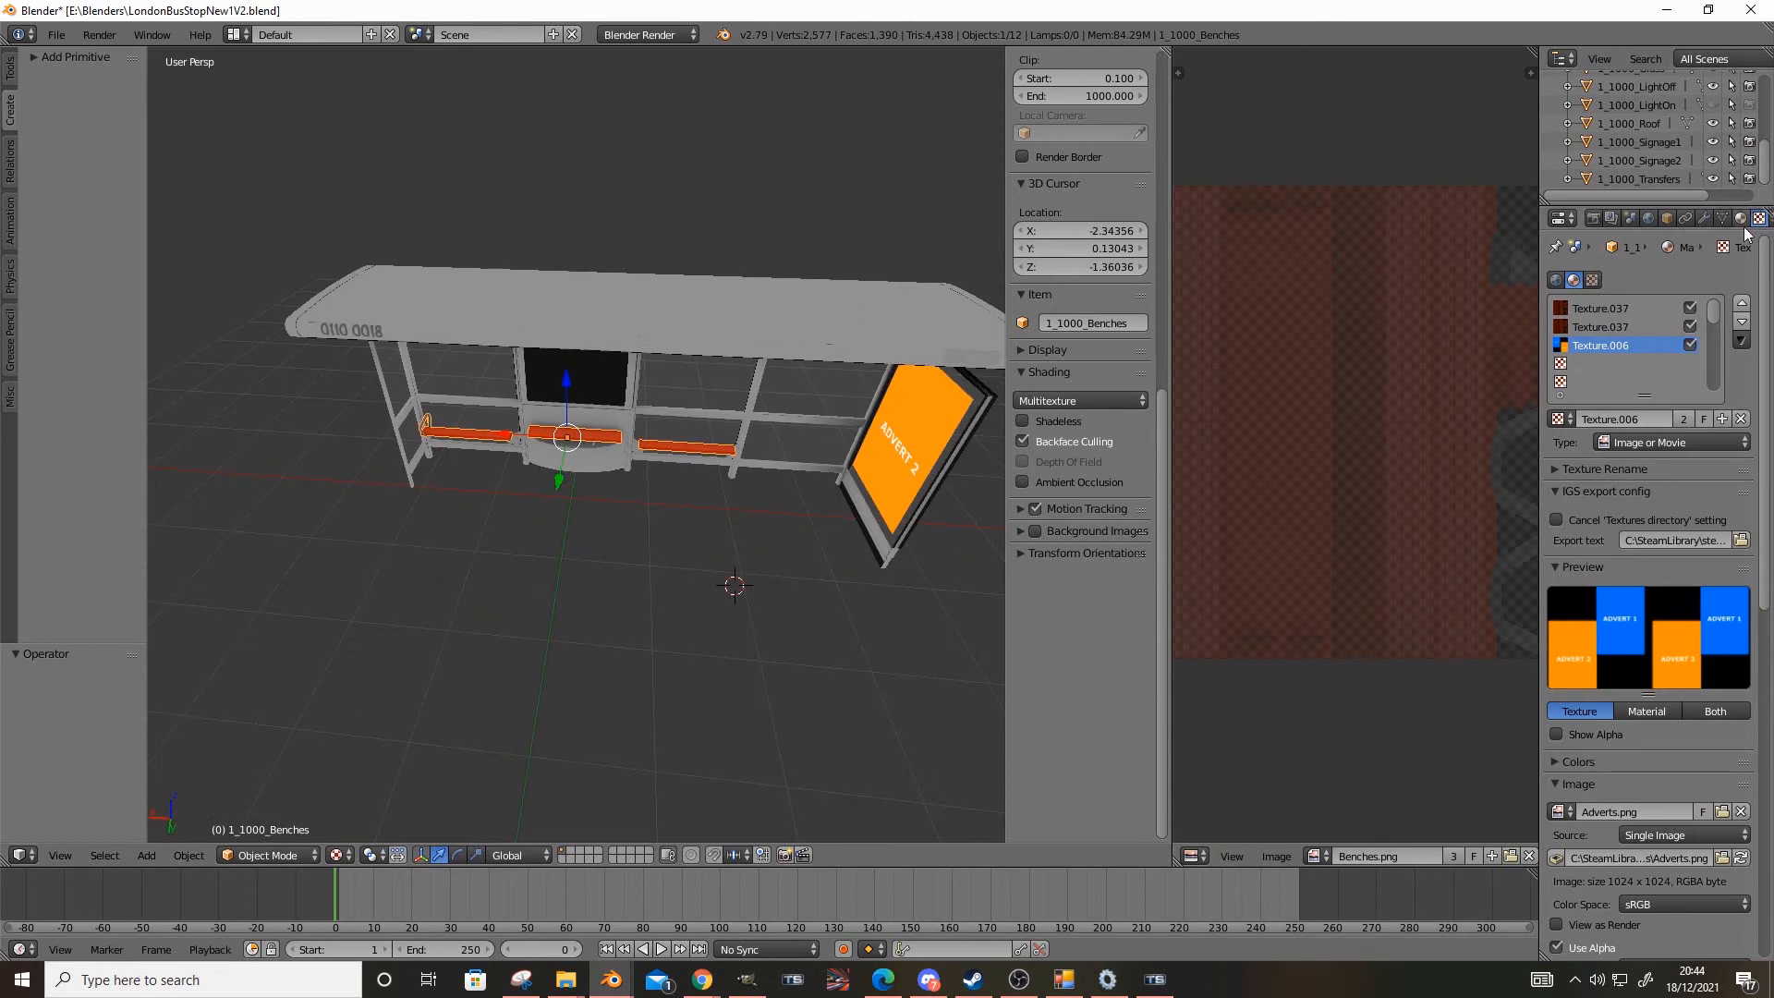
{"action": "left_click", "coordinate": [1608, 326]}
{"action": "left_click", "coordinate": [1608, 345]}
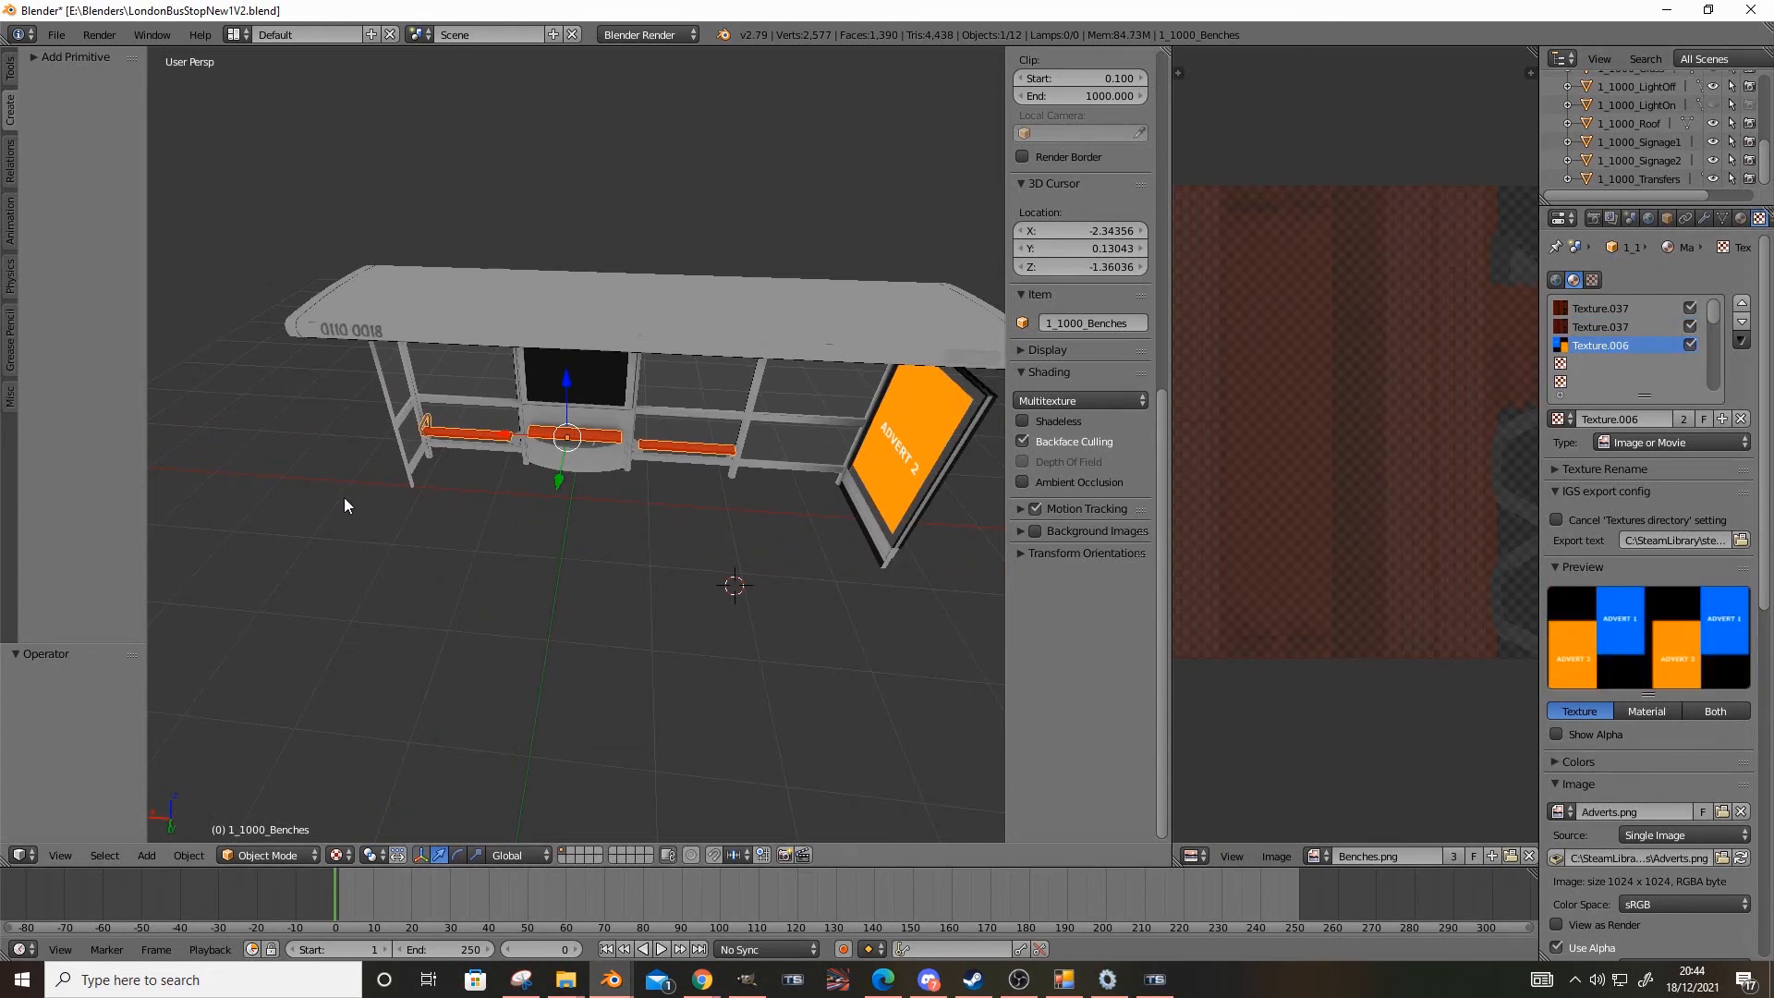
Select all the visible bus shelter objects in the scene
{"action": "middle_click_drag", "start_coordinate": [576, 520], "coordinate": [683, 511]}
{"action": "key", "text": "a"}
{"action": "key", "text": "a"}
{"action": "key", "text": "a"}
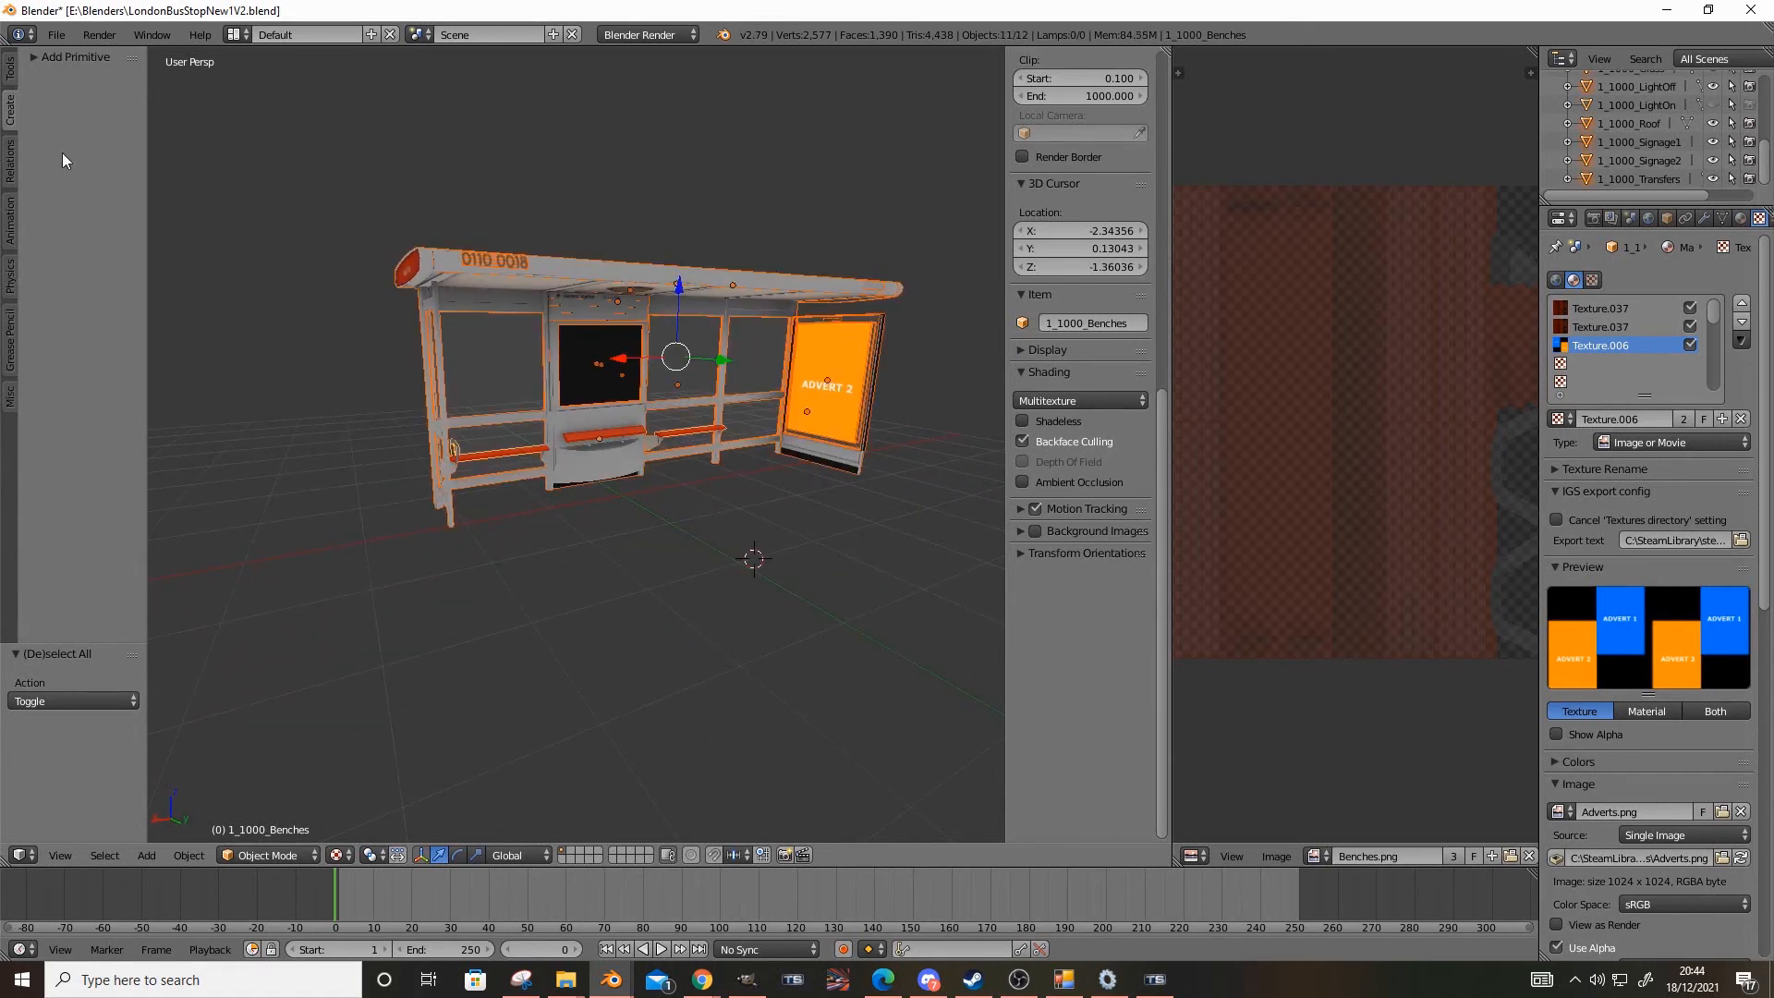
Switch to Blueprint Editor 2 and name the N_Shelter.xml scenery blueprint London Bus Stop Shelter New Long
{"action": "key", "text": "alt+Tab"}
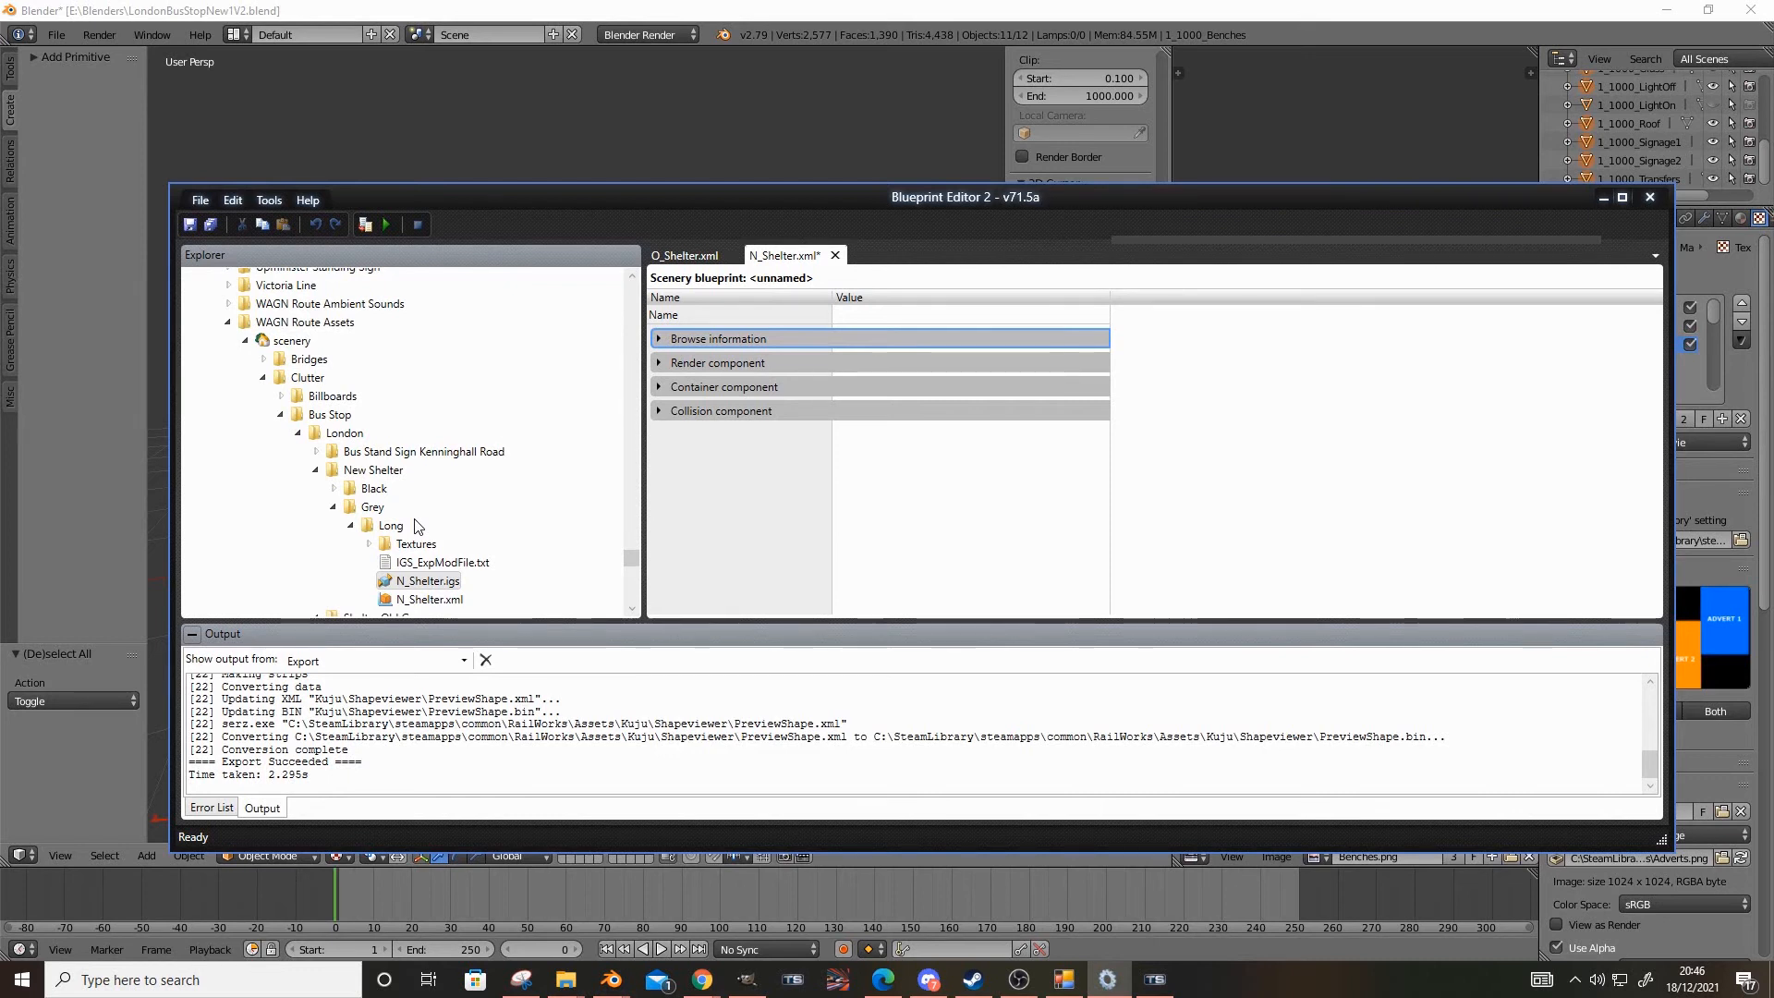
{"action": "left_click", "coordinate": [868, 314]}
{"action": "type", "text": "JC37 London Bus Stop Shelter New Long"}
{"action": "key", "text": "BackSpace"}
{"action": "key", "text": "BackSpace"}
{"action": "key", "text": "BackSpace"}
{"action": "key", "text": "BackSpace"}
{"action": "key", "text": "BackSpace"}
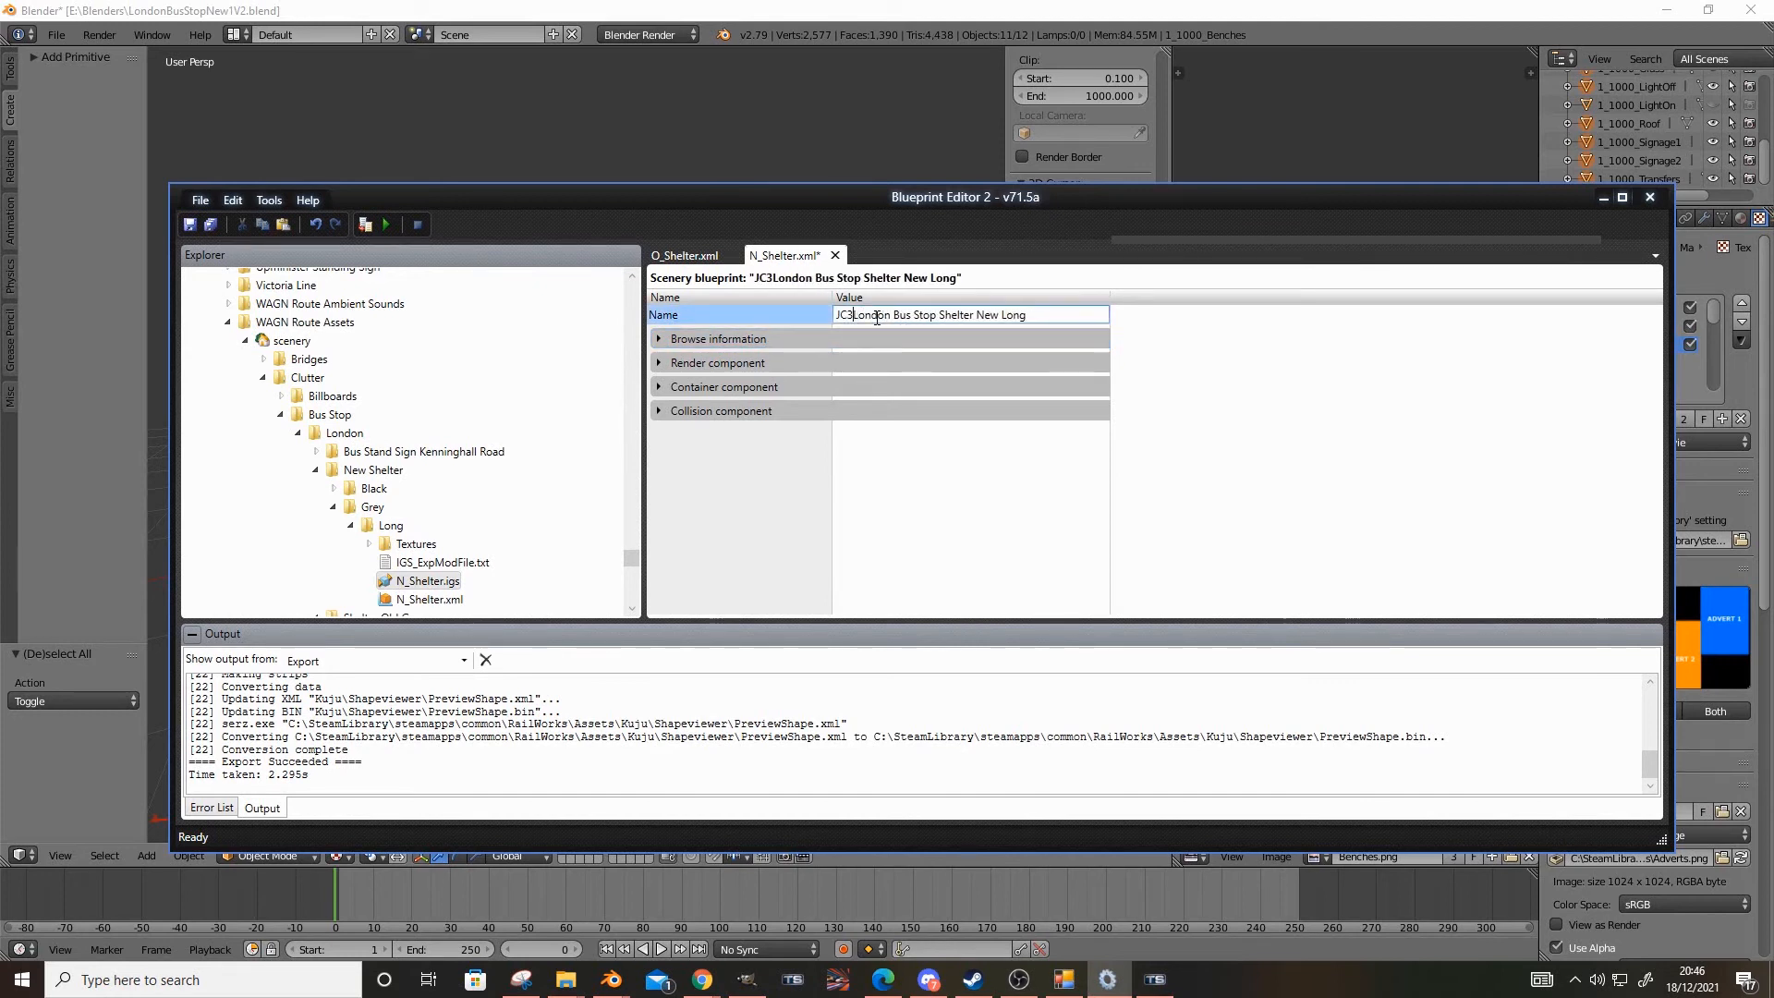
Fill the display name for every listed language with JC37 London Bus Stop Shelter New Long in the browse information
{"action": "left_click", "coordinate": [658, 339]}
{"action": "left_click", "coordinate": [887, 459]}
{"action": "left_click", "coordinate": [888, 479]}
{"action": "type", "text": "JC37 London Bus Stop Shelter New Long"}
{"action": "left_click", "coordinate": [888, 499]}
{"action": "key", "text": "ctrl+v"}
{"action": "left_click", "coordinate": [887, 518]}
{"action": "key", "text": "ctrl+v"}
{"action": "scroll", "coordinate": [888, 524], "scroll_direction": "down", "scroll_amount": 3}
Set the blueprint's category to Track infrastructure
{"action": "left_click", "coordinate": [931, 508]}
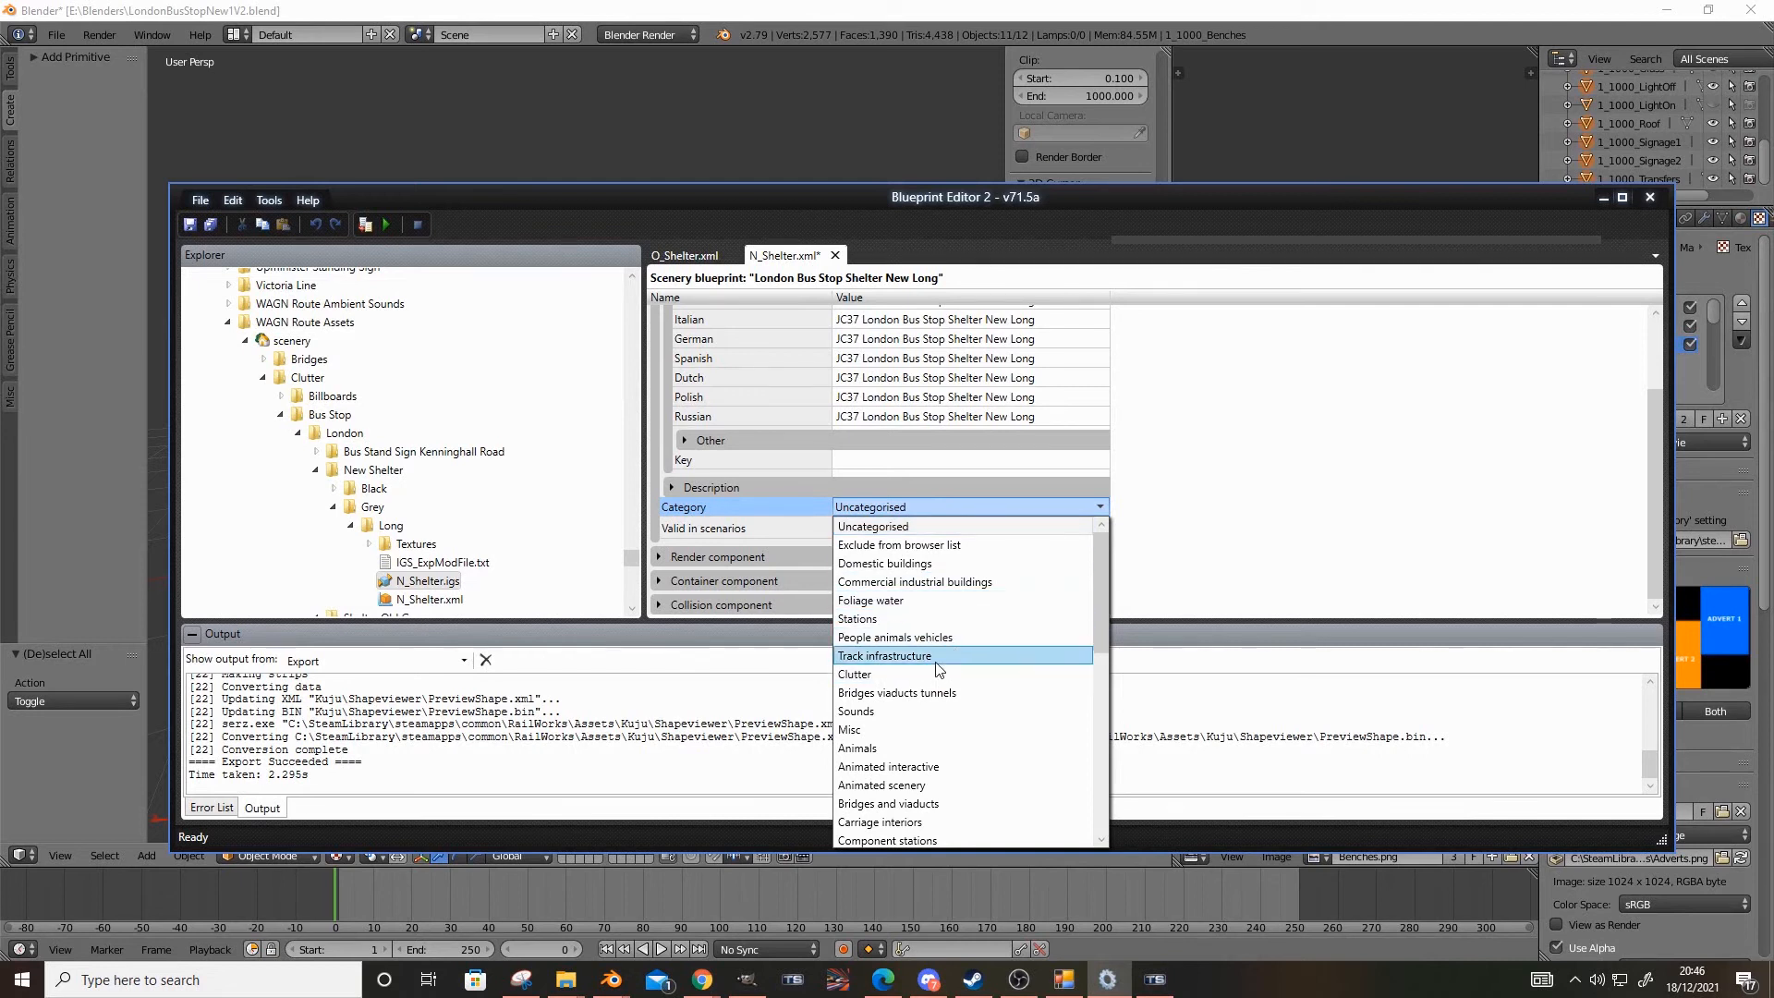
{"action": "scroll", "coordinate": [967, 592], "scroll_direction": "down", "scroll_amount": 3}
{"action": "scroll", "coordinate": [964, 591], "scroll_direction": "up", "scroll_amount": 3}
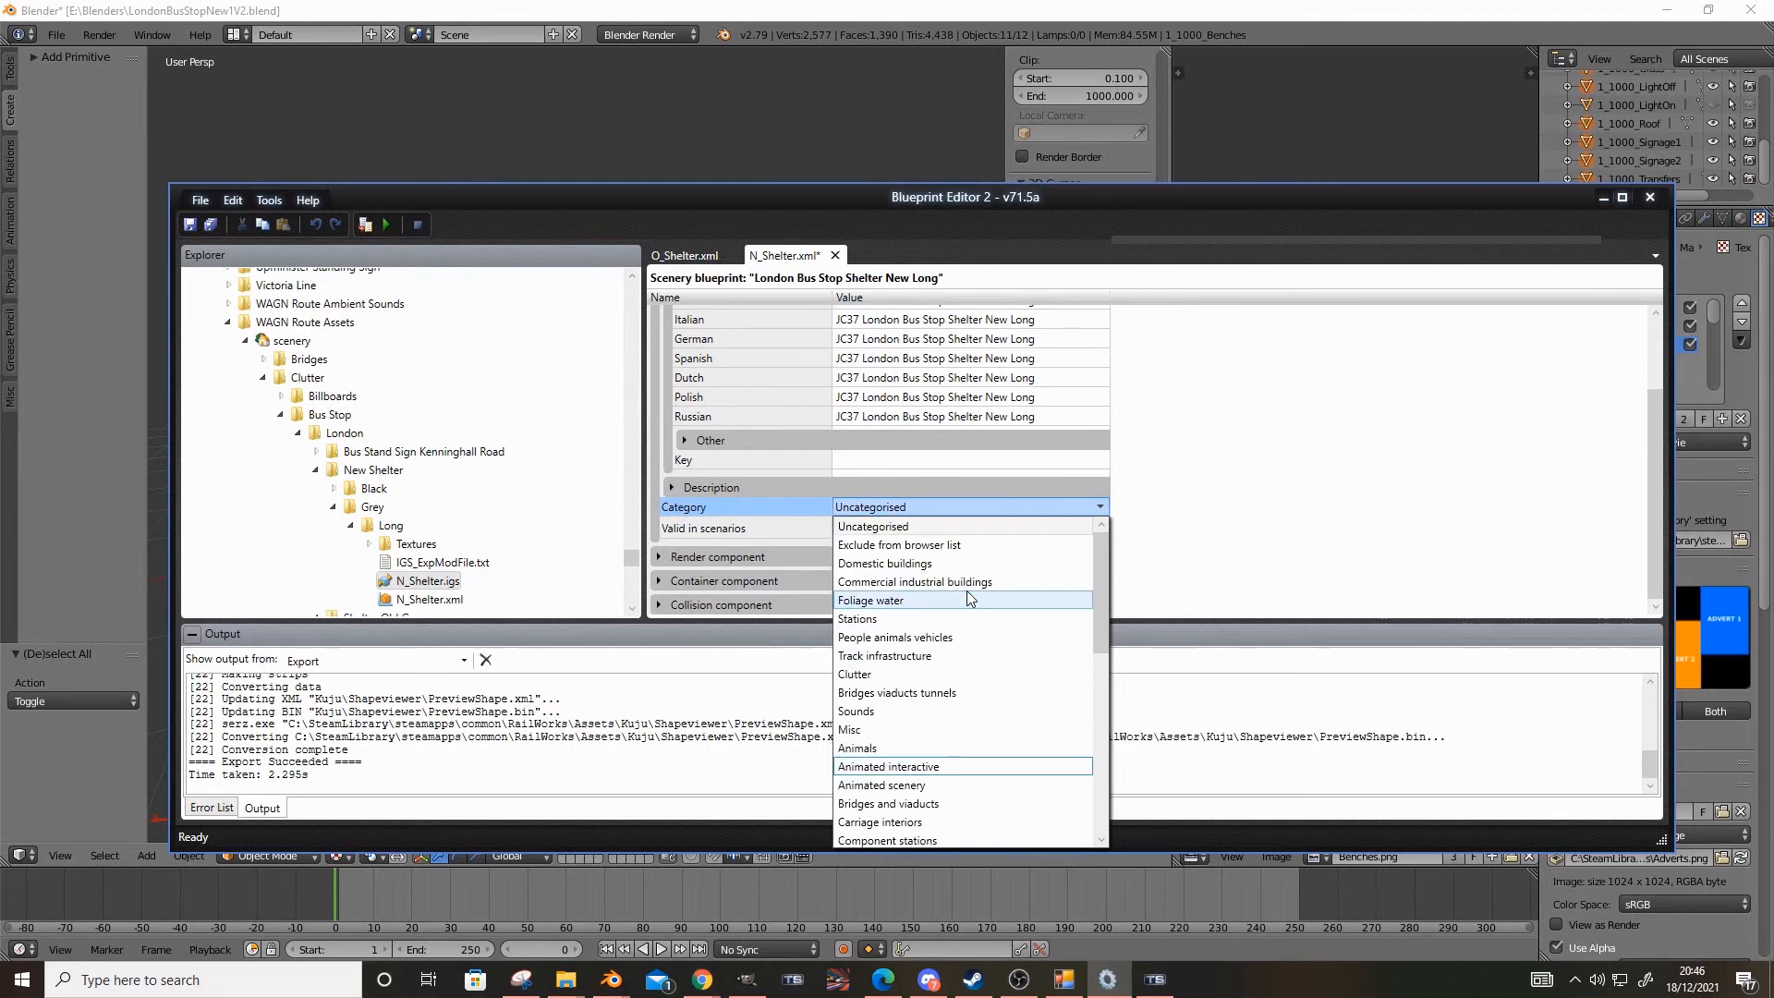
{"action": "left_click", "coordinate": [924, 655]}
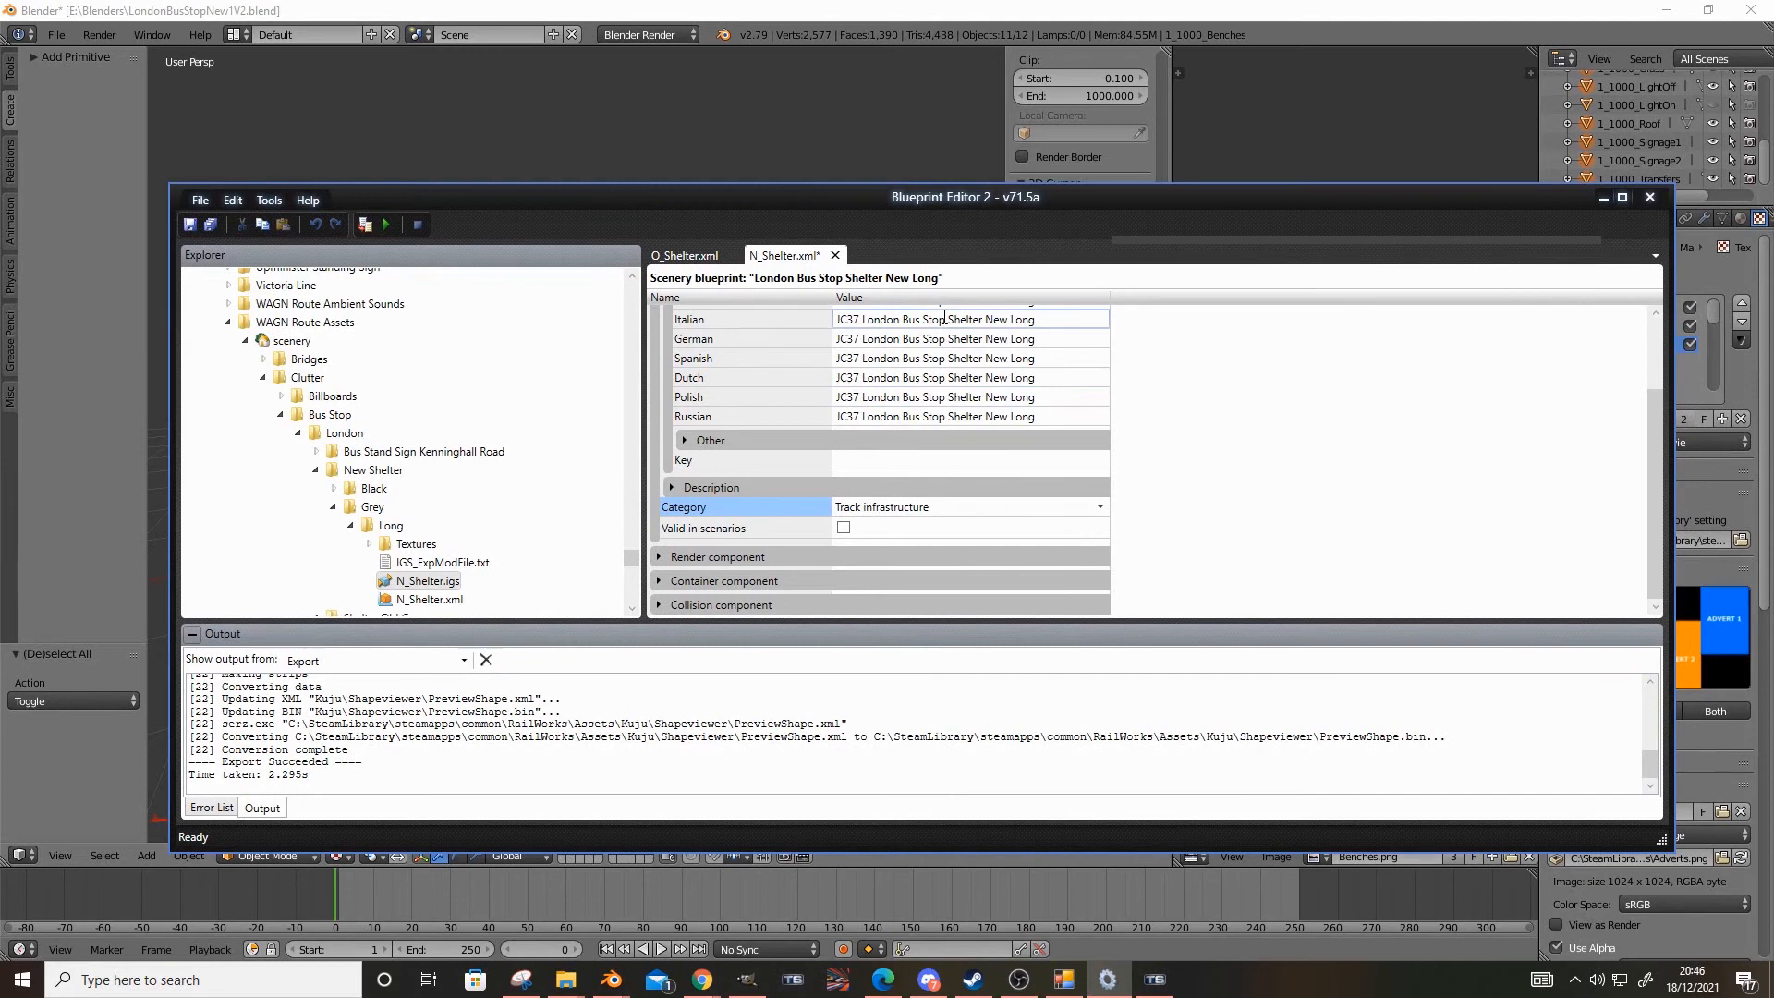
Clear the German display name and re-enter it as JC37 London Bus Stop Shelter New Long
{"action": "scroll", "coordinate": [944, 318], "scroll_direction": "up", "scroll_amount": 2}
{"action": "left_click", "coordinate": [952, 440]}
{"action": "key", "text": "ctrl+c"}
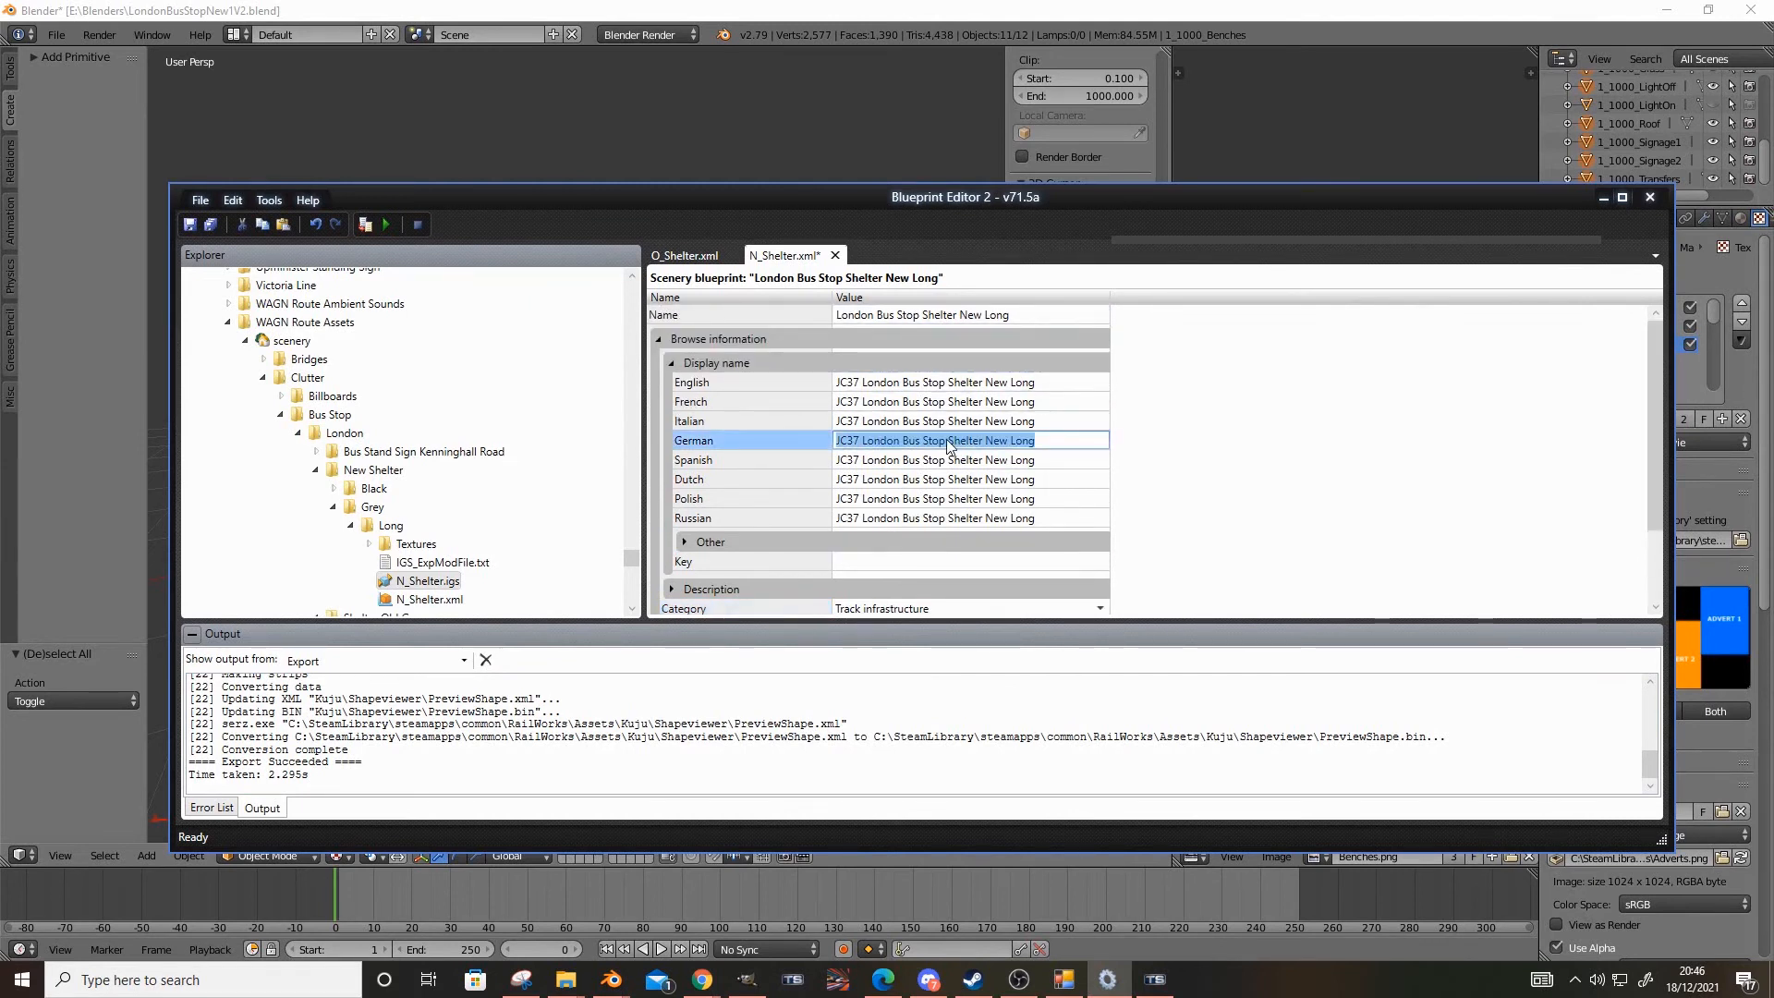
{"action": "key", "text": "BackSpace"}
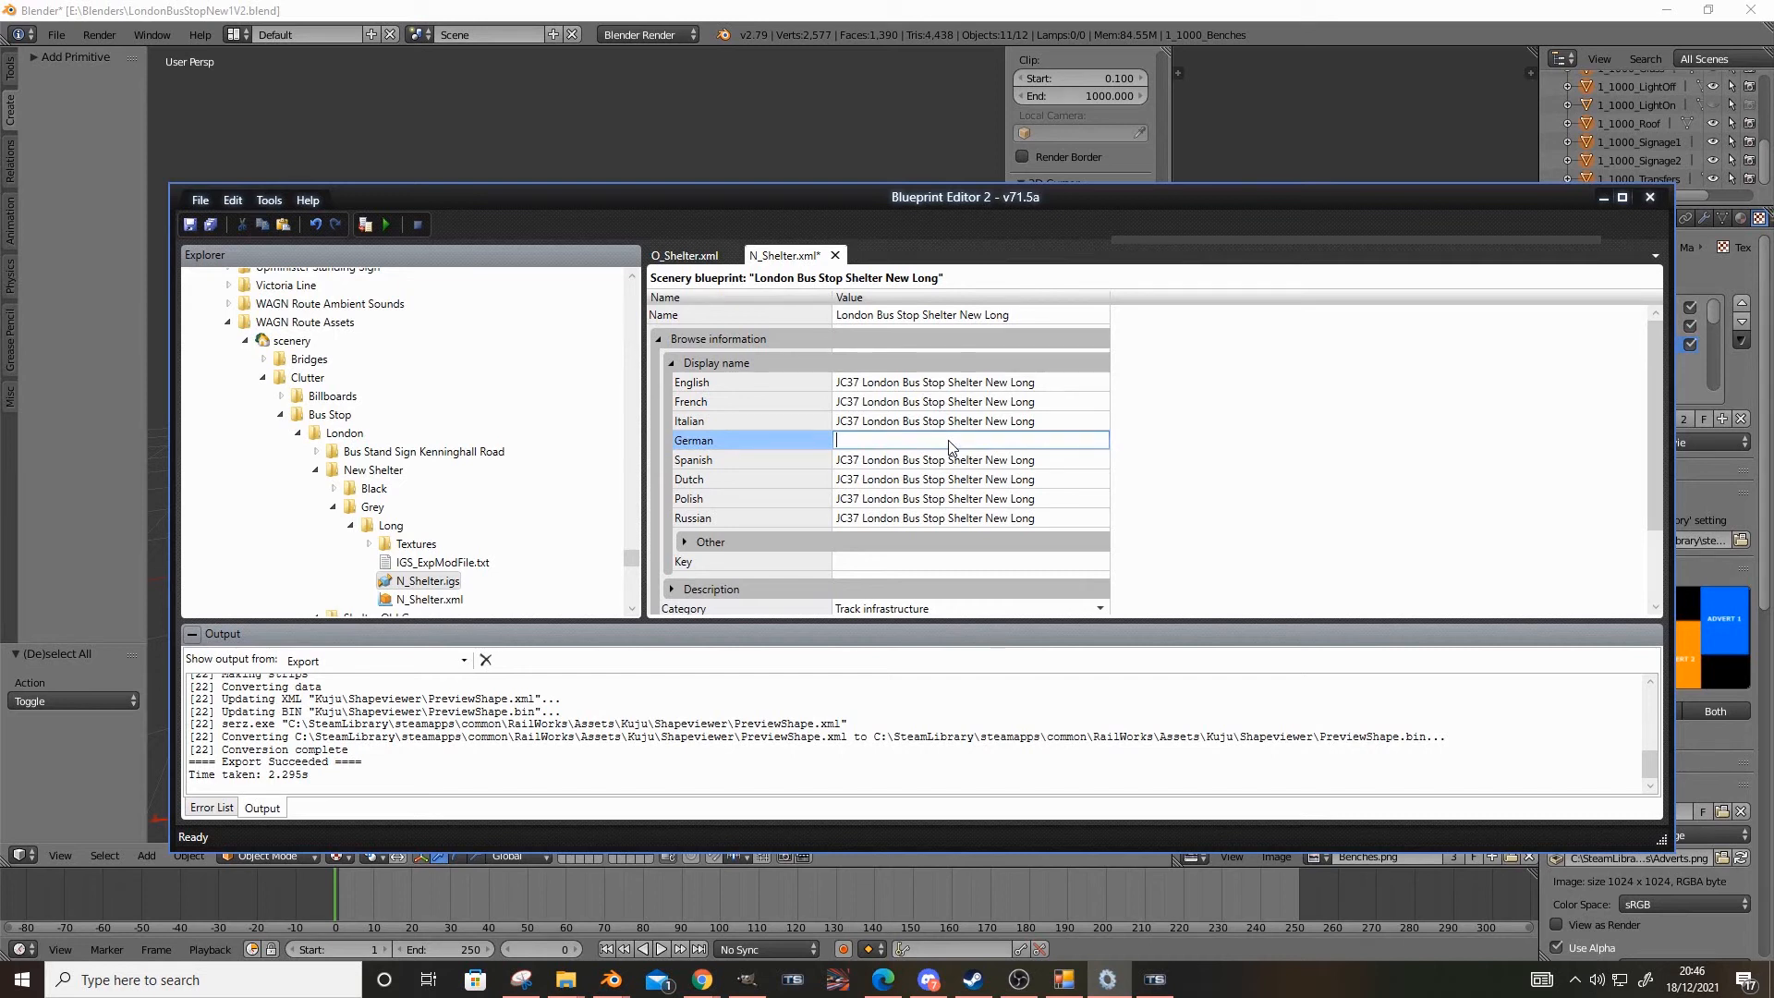
{"action": "key", "text": "ctrl+v"}
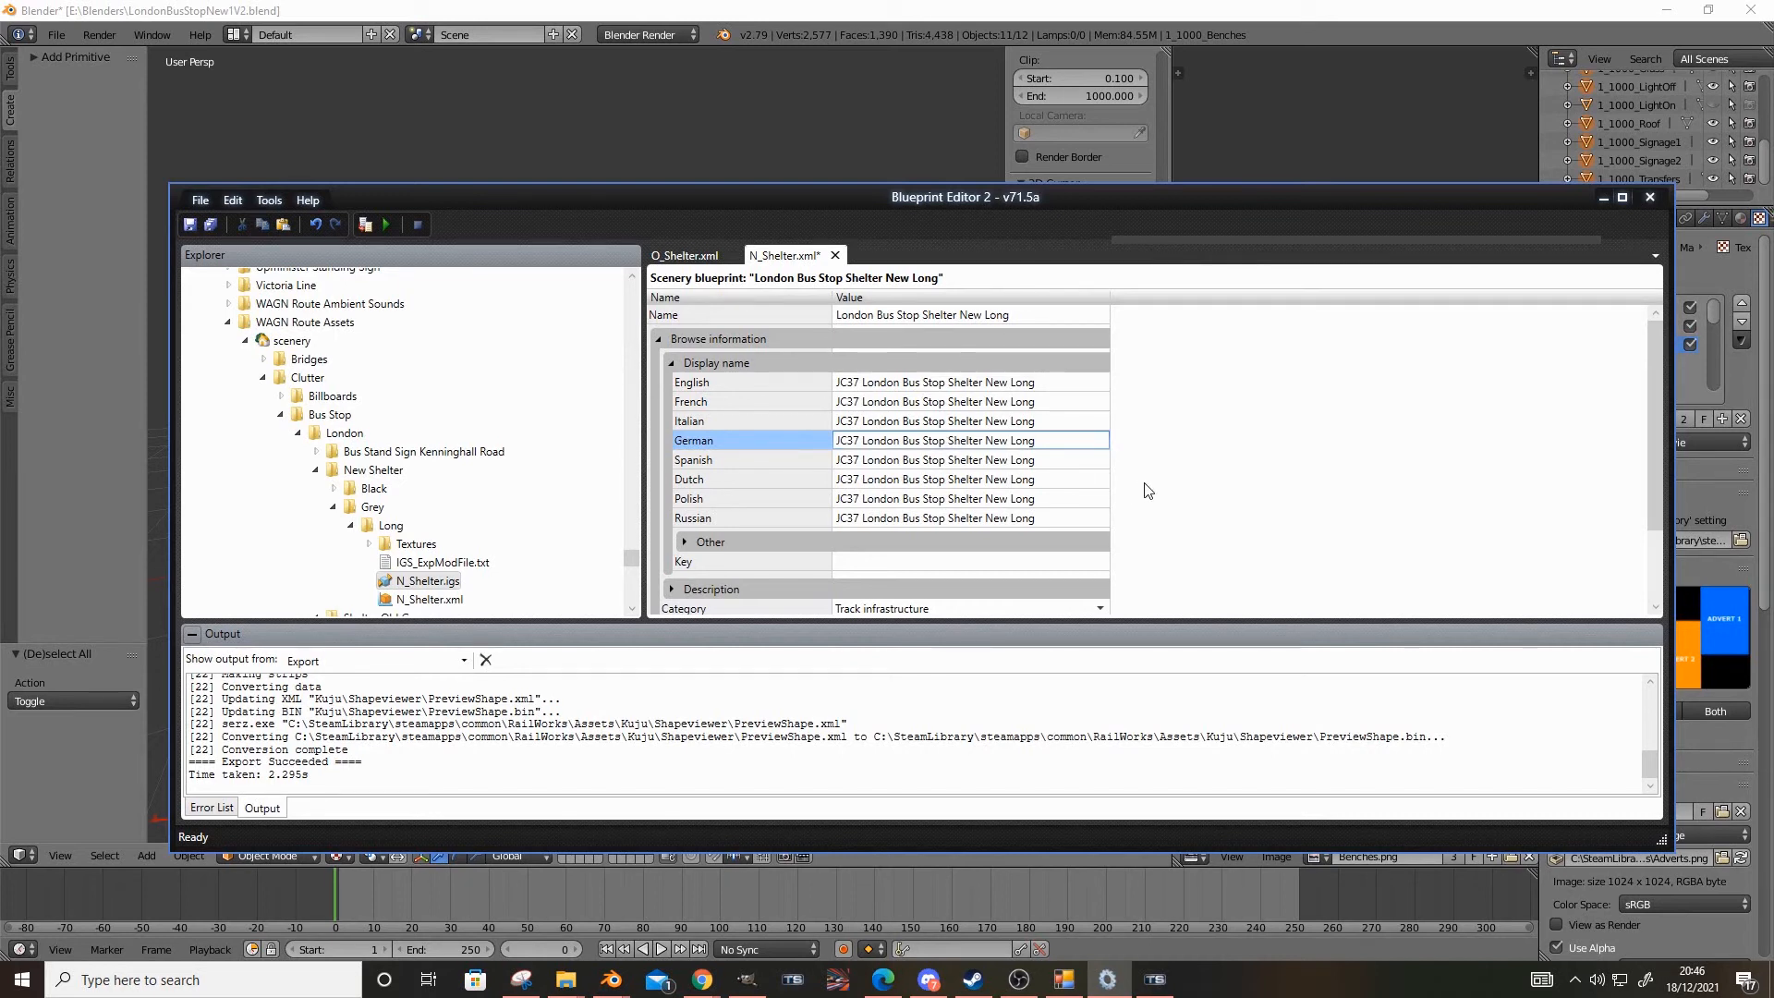
Set the blueprint's category to Clutter
{"action": "left_click", "coordinate": [1072, 478]}
{"action": "scroll", "coordinate": [1100, 493], "scroll_direction": "down", "scroll_amount": 3}
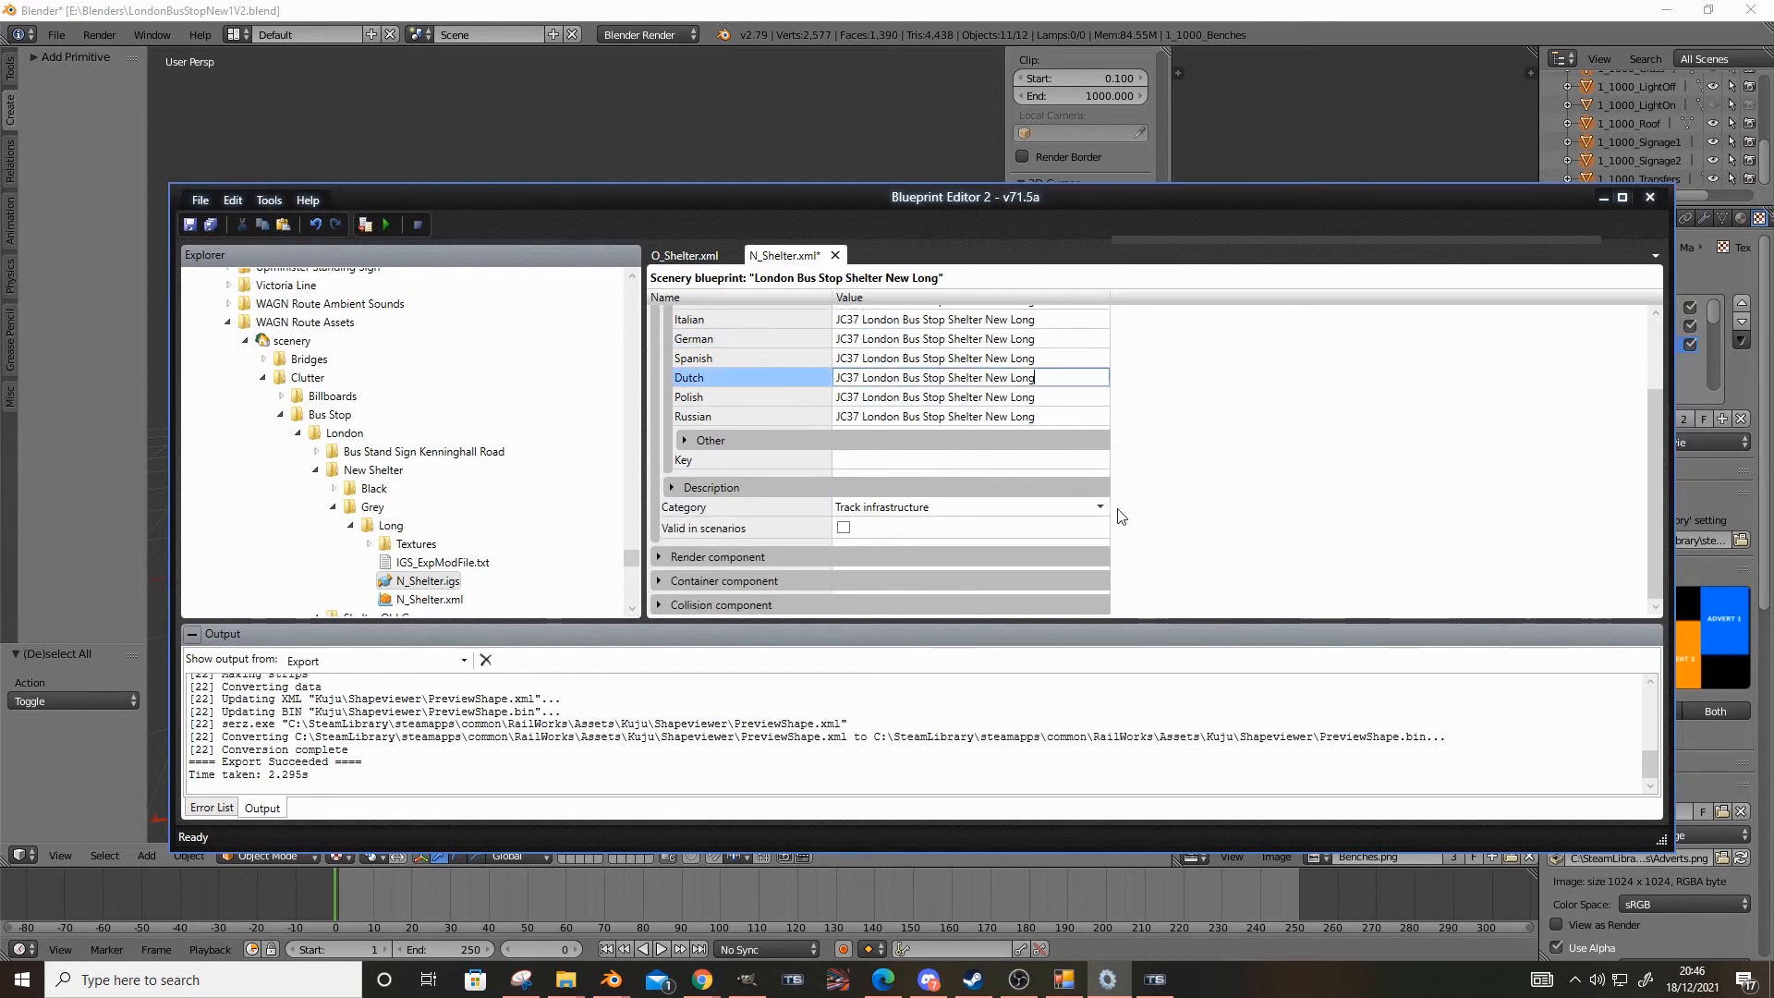
{"action": "left_click", "coordinate": [961, 518]}
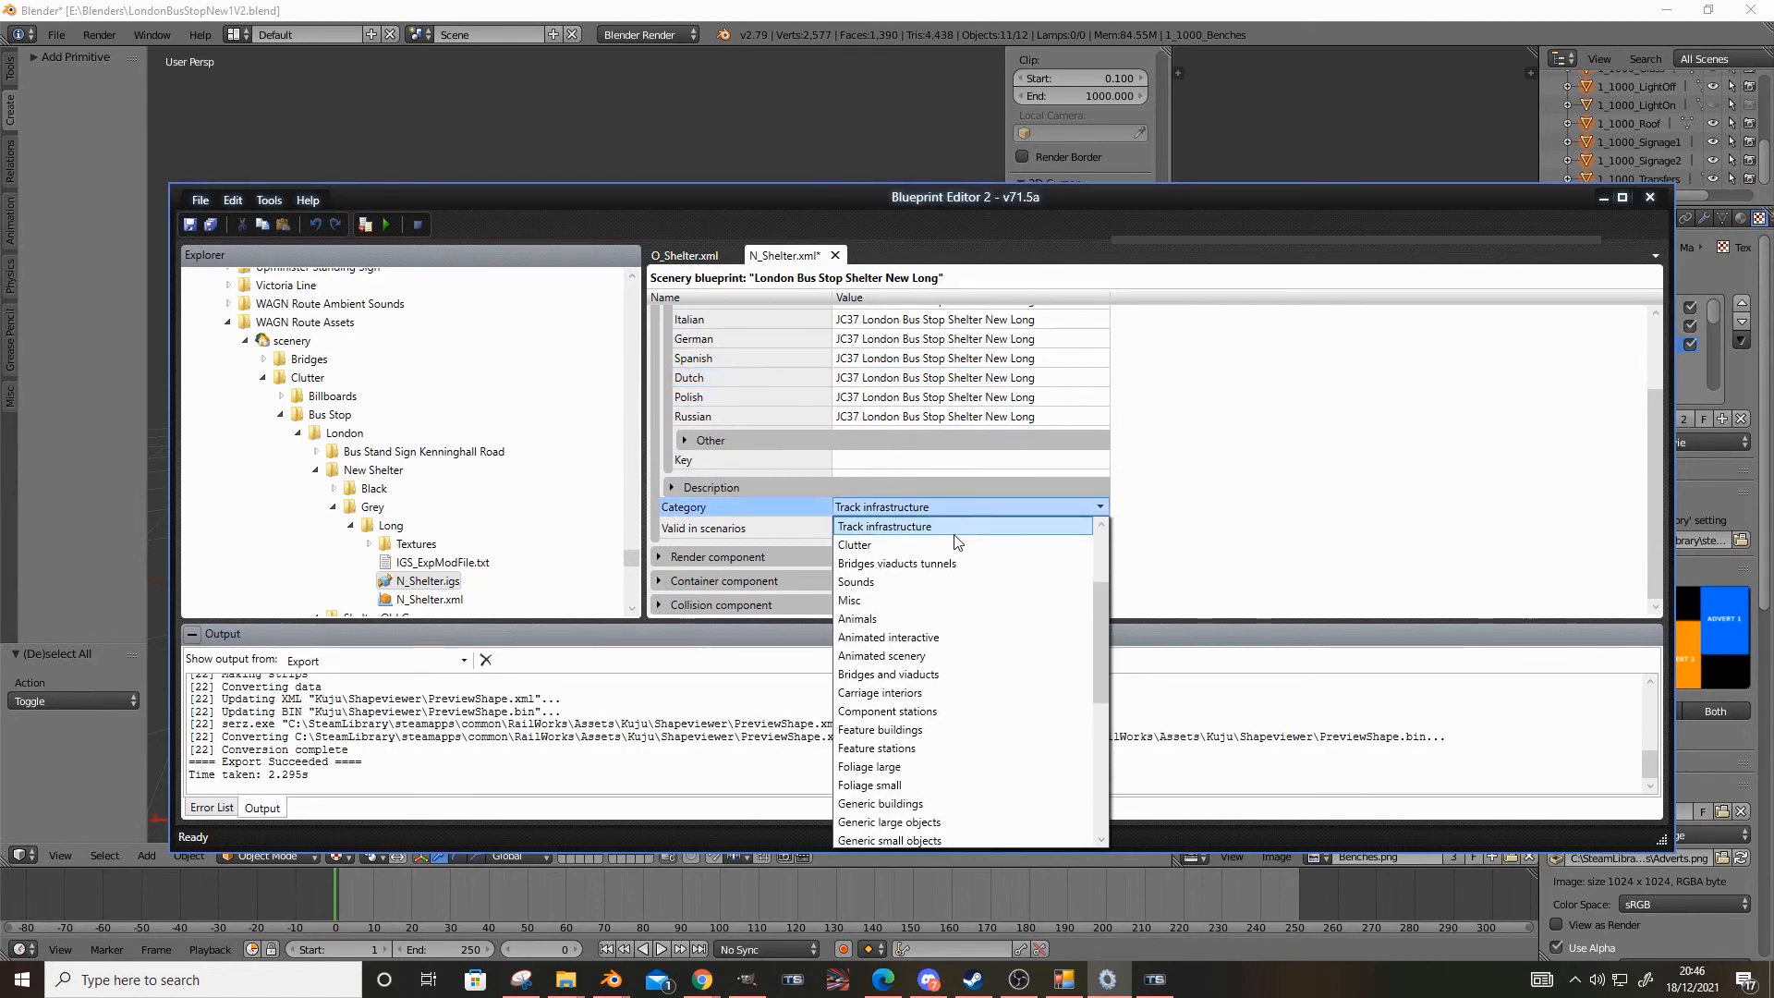
{"action": "left_click", "coordinate": [945, 543]}
Start the render component's Geometry ID path with scenery\Clutter\, copying the folder names from the asset tree
{"action": "left_click", "coordinate": [660, 557]}
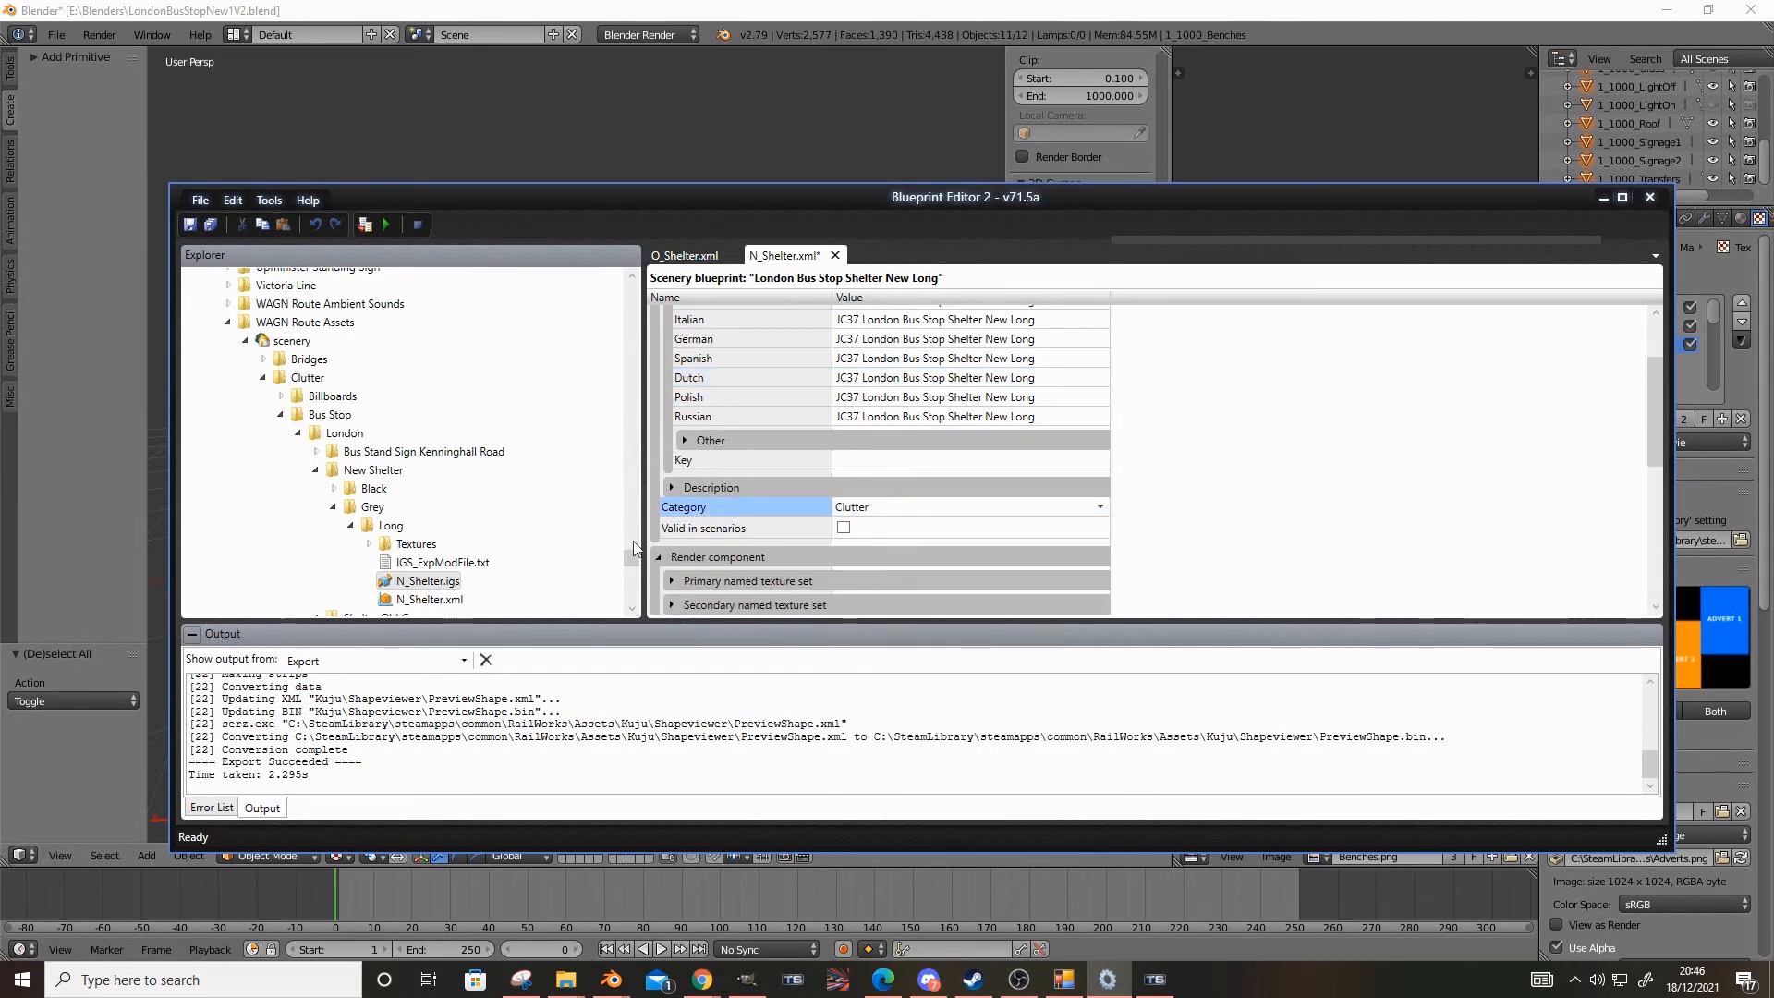
{"action": "left_click", "coordinate": [280, 344]}
{"action": "left_click", "coordinate": [280, 348]}
{"action": "key", "text": "ctrl+c"}
{"action": "scroll", "coordinate": [895, 499], "scroll_direction": "down", "scroll_amount": 5}
{"action": "left_click", "coordinate": [876, 404]}
{"action": "key", "text": "ctrl+v"}
{"action": "type", "text": "\\"}
{"action": "left_click", "coordinate": [307, 379]}
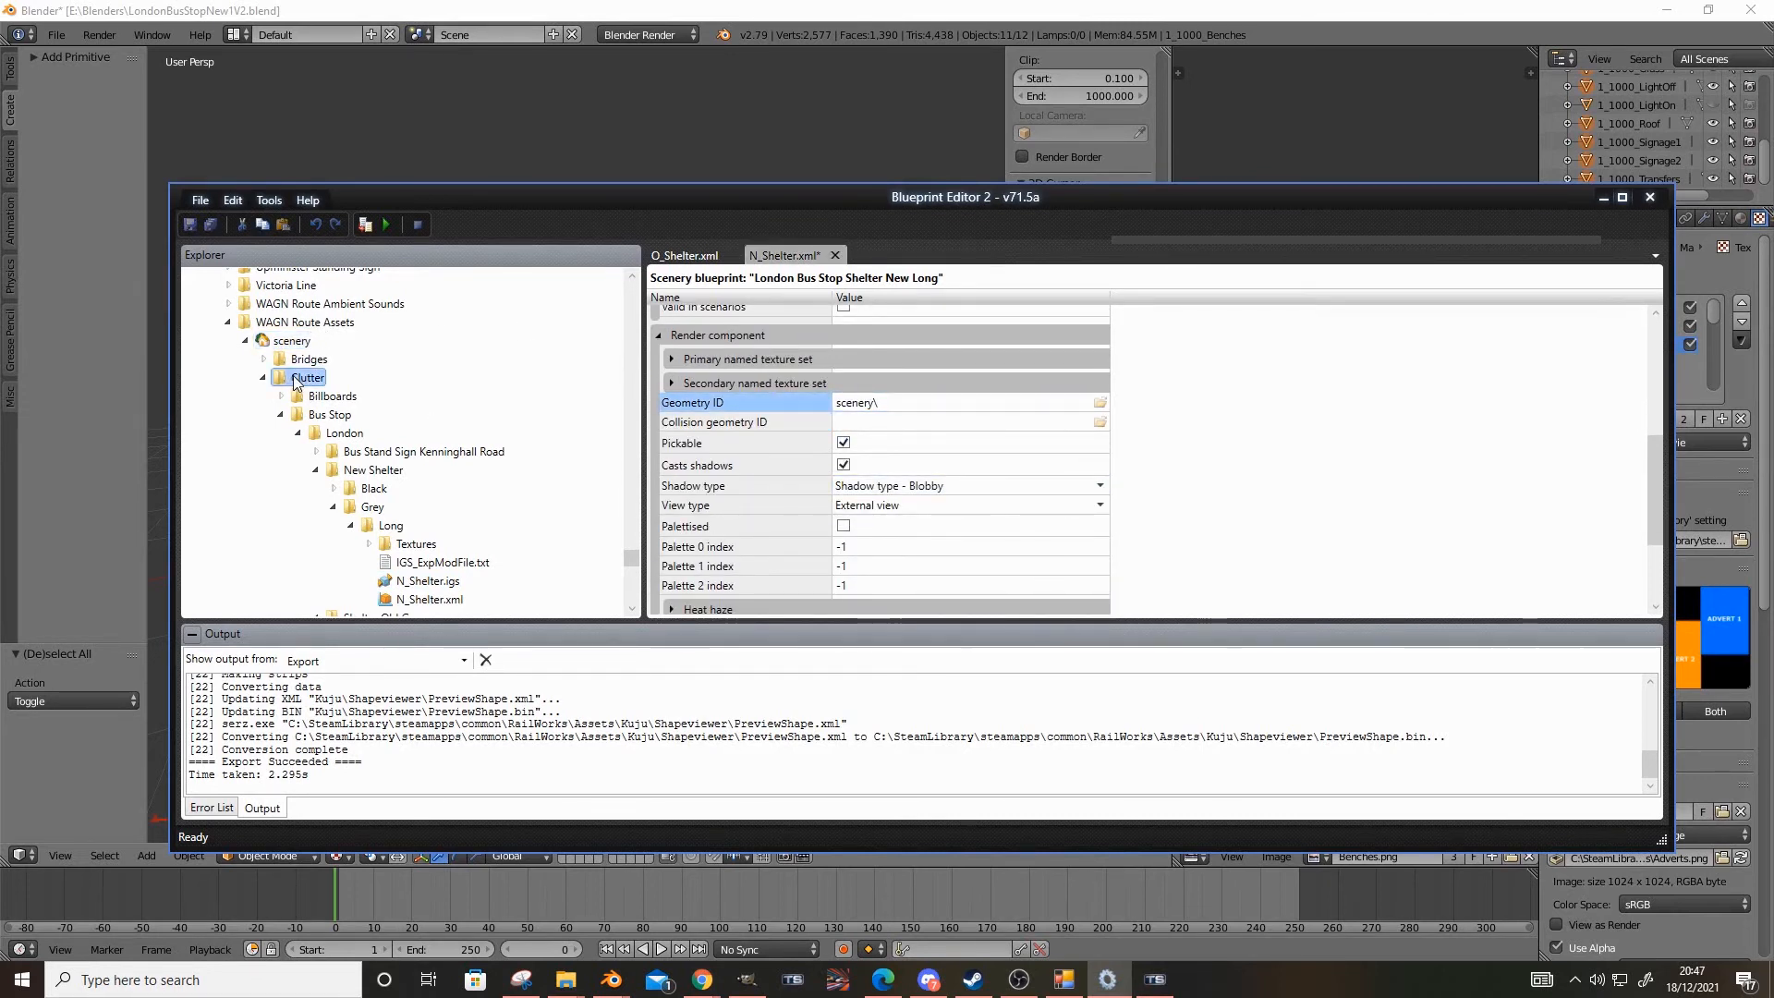
{"action": "left_click", "coordinate": [894, 404]}
{"action": "key", "text": "ctrl+v"}
{"action": "type", "text": "\\"}
Extend the Geometry ID path with the folders Bus Stop\London\
{"action": "left_click", "coordinate": [321, 416]}
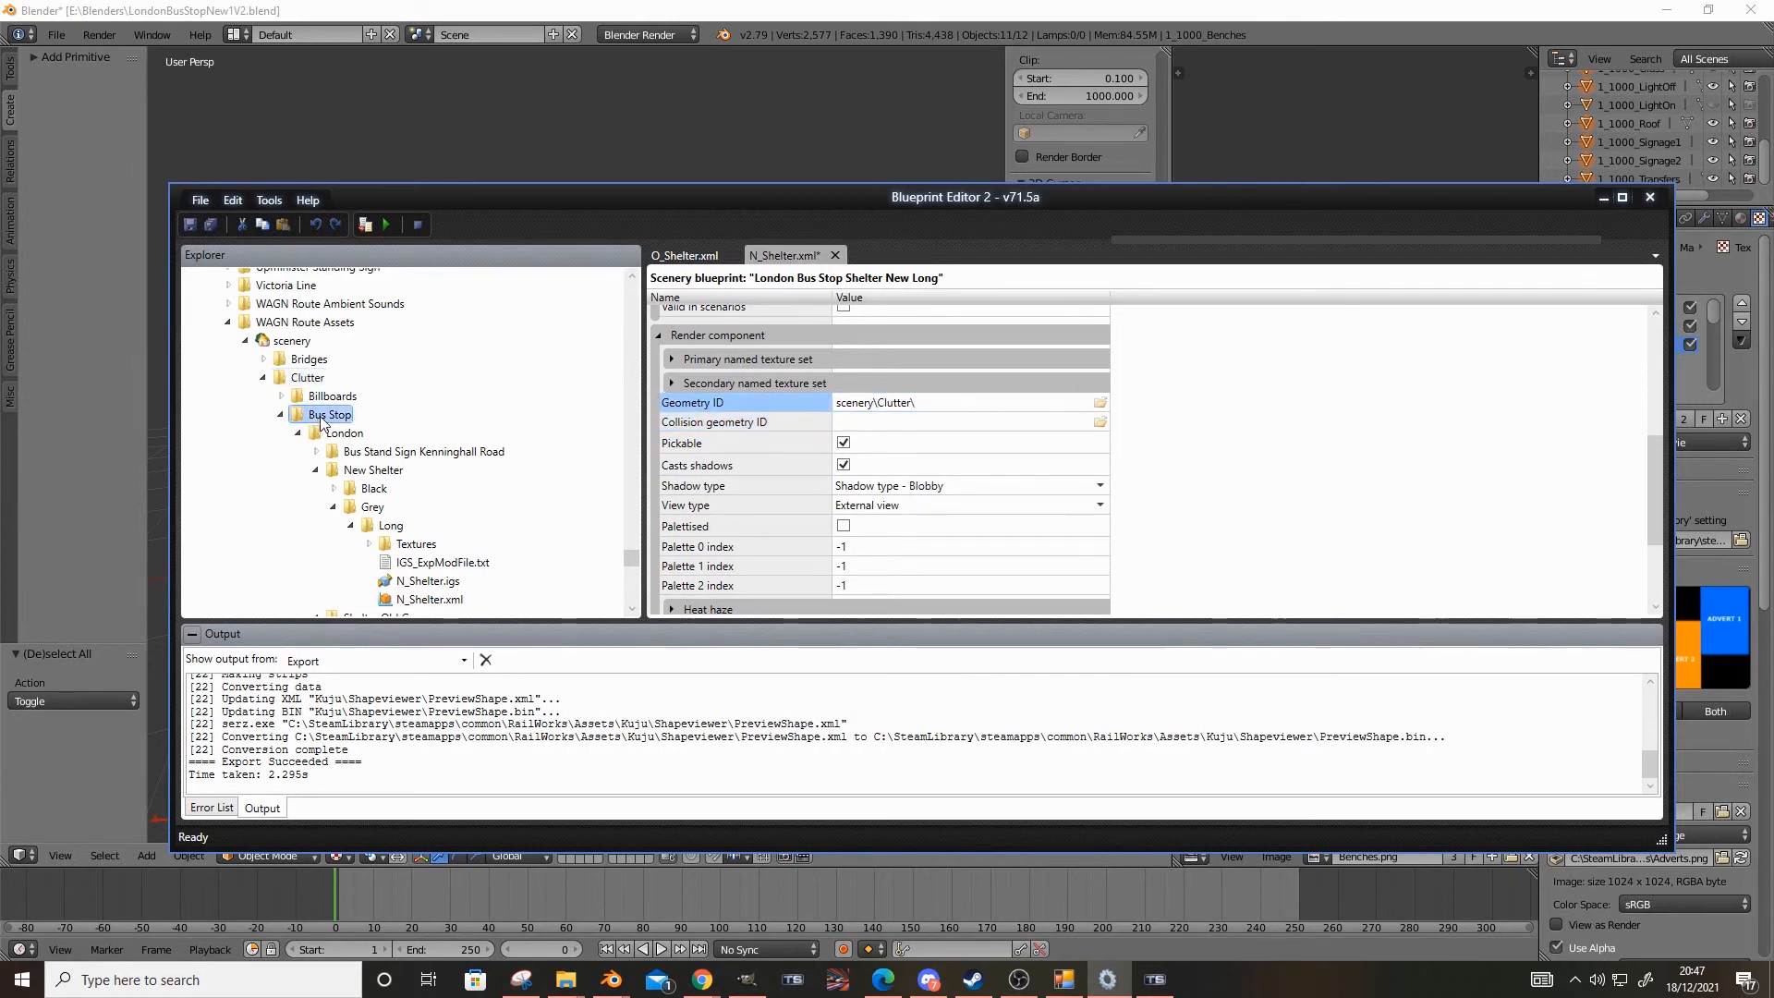
{"action": "left_click", "coordinate": [984, 405]}
{"action": "key", "text": "ctrl+v"}
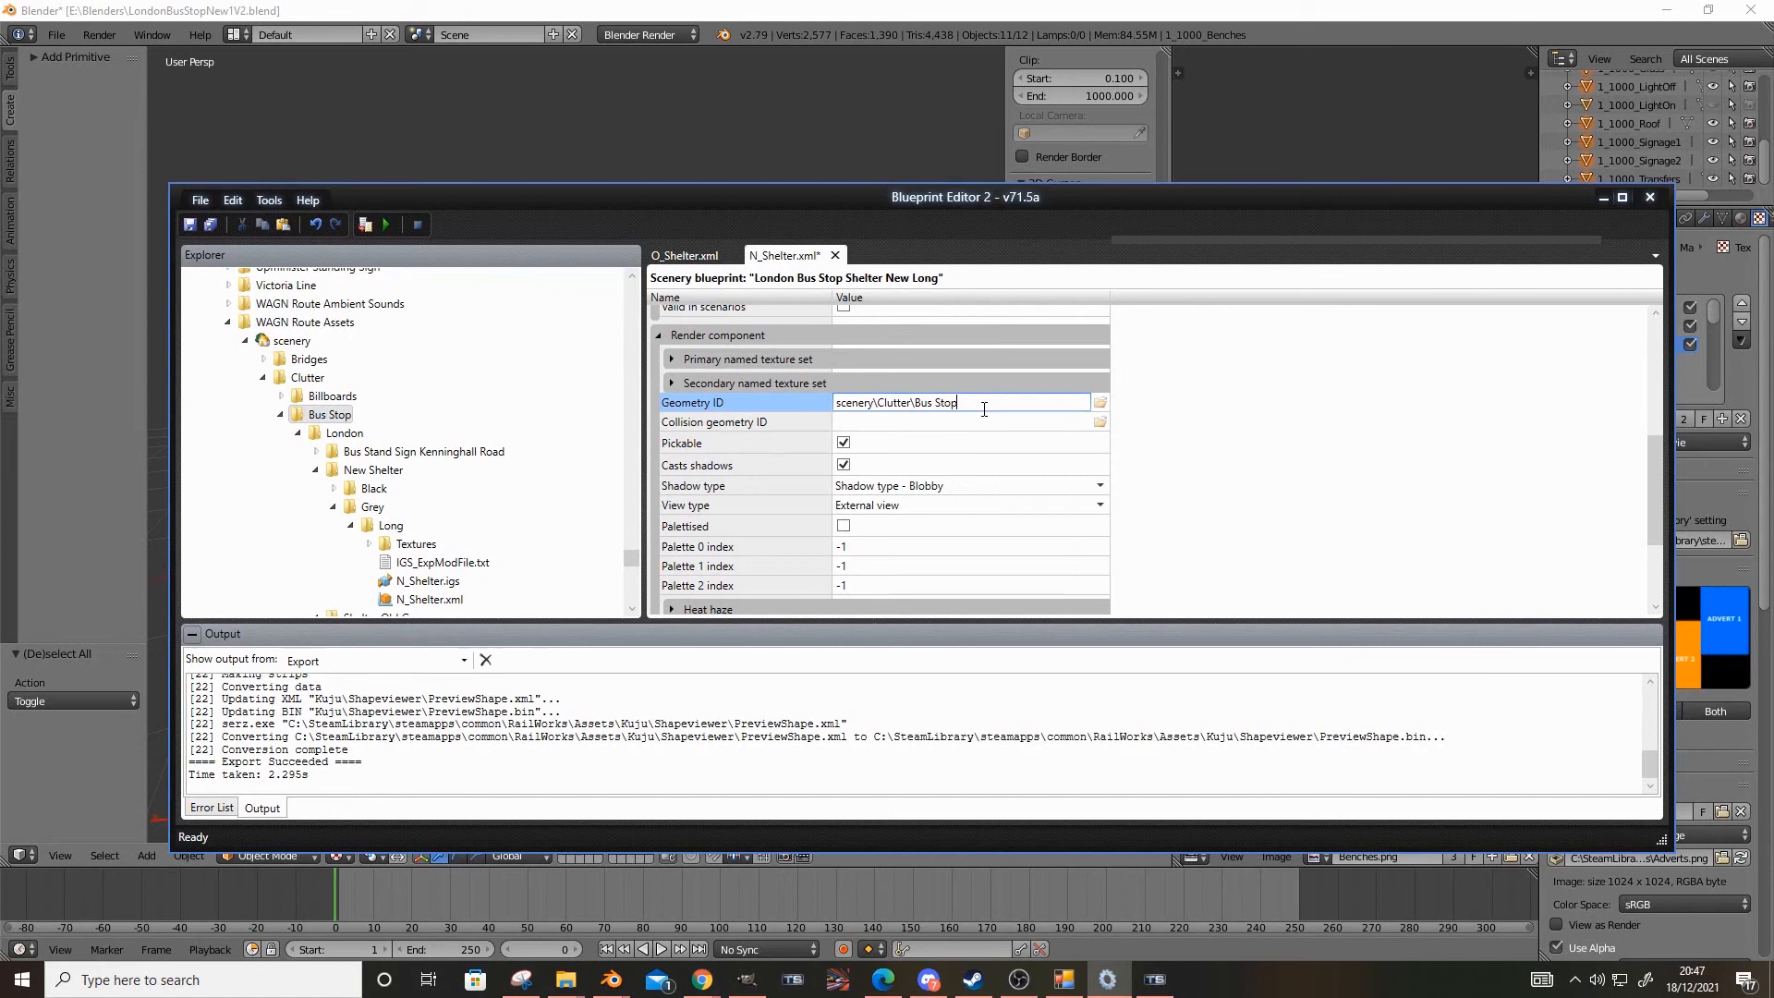
{"action": "left_click", "coordinate": [348, 435]}
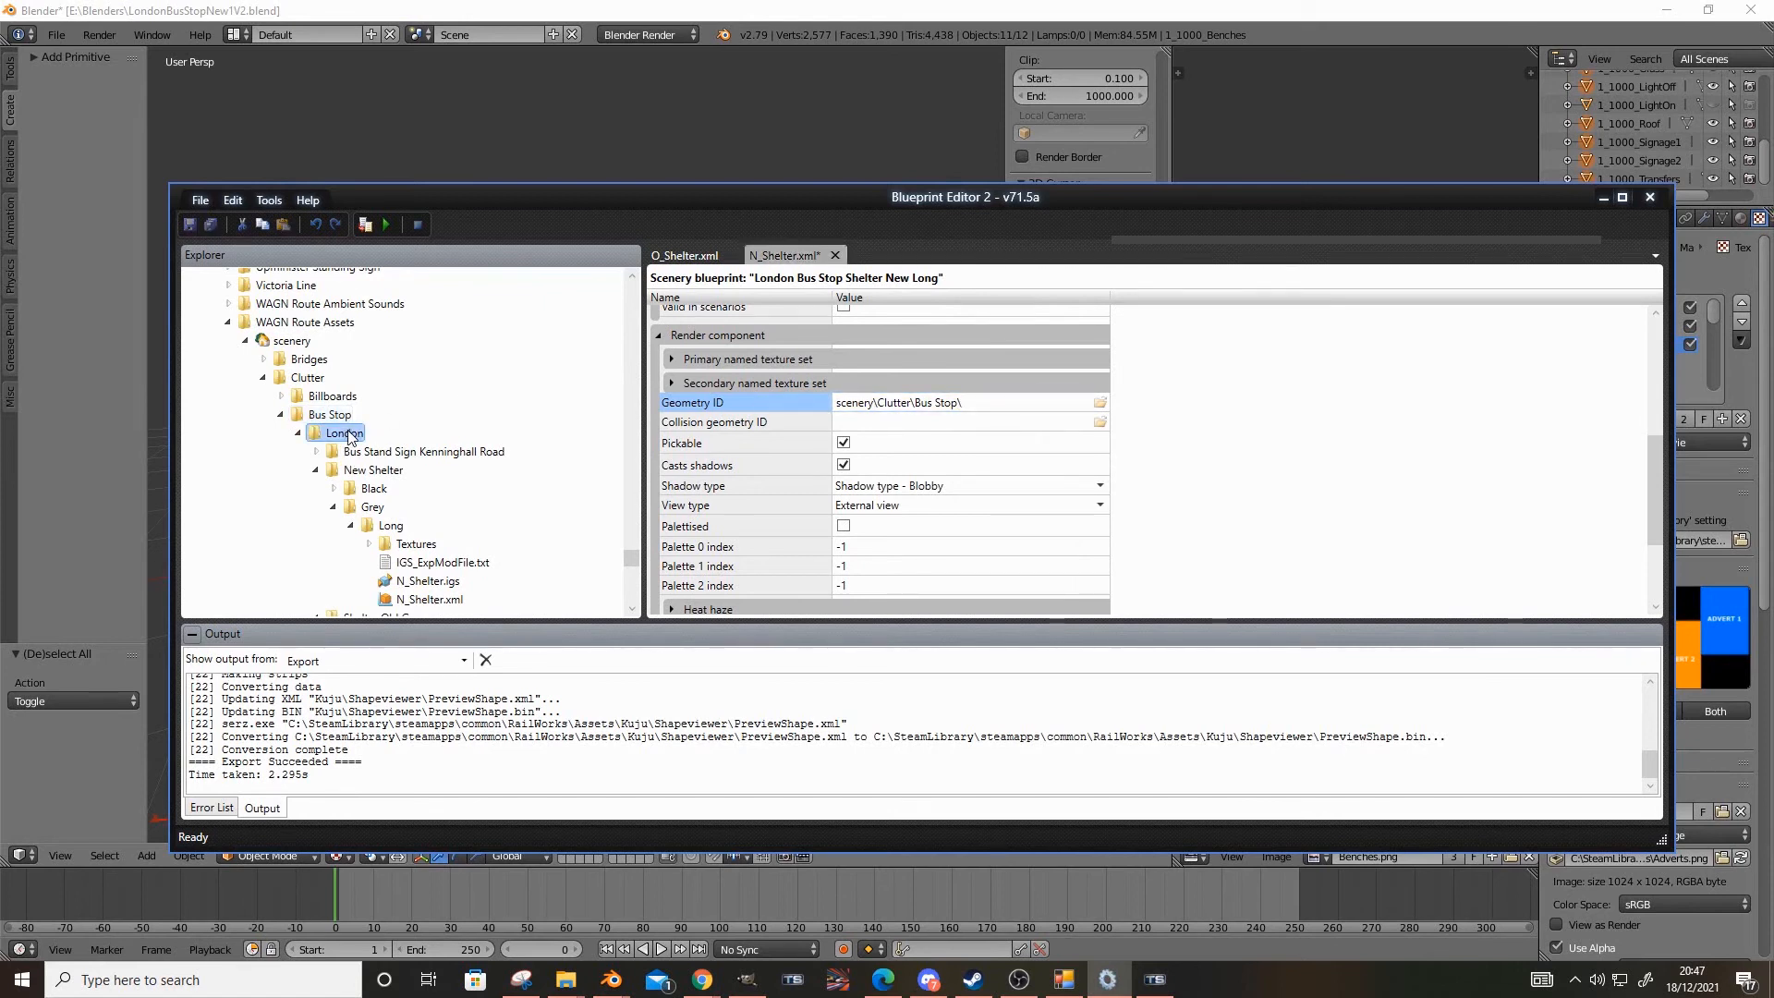
{"action": "left_click", "coordinate": [688, 404]}
{"action": "key", "text": "ctrl+v"}
{"action": "type", "text": "\\"}
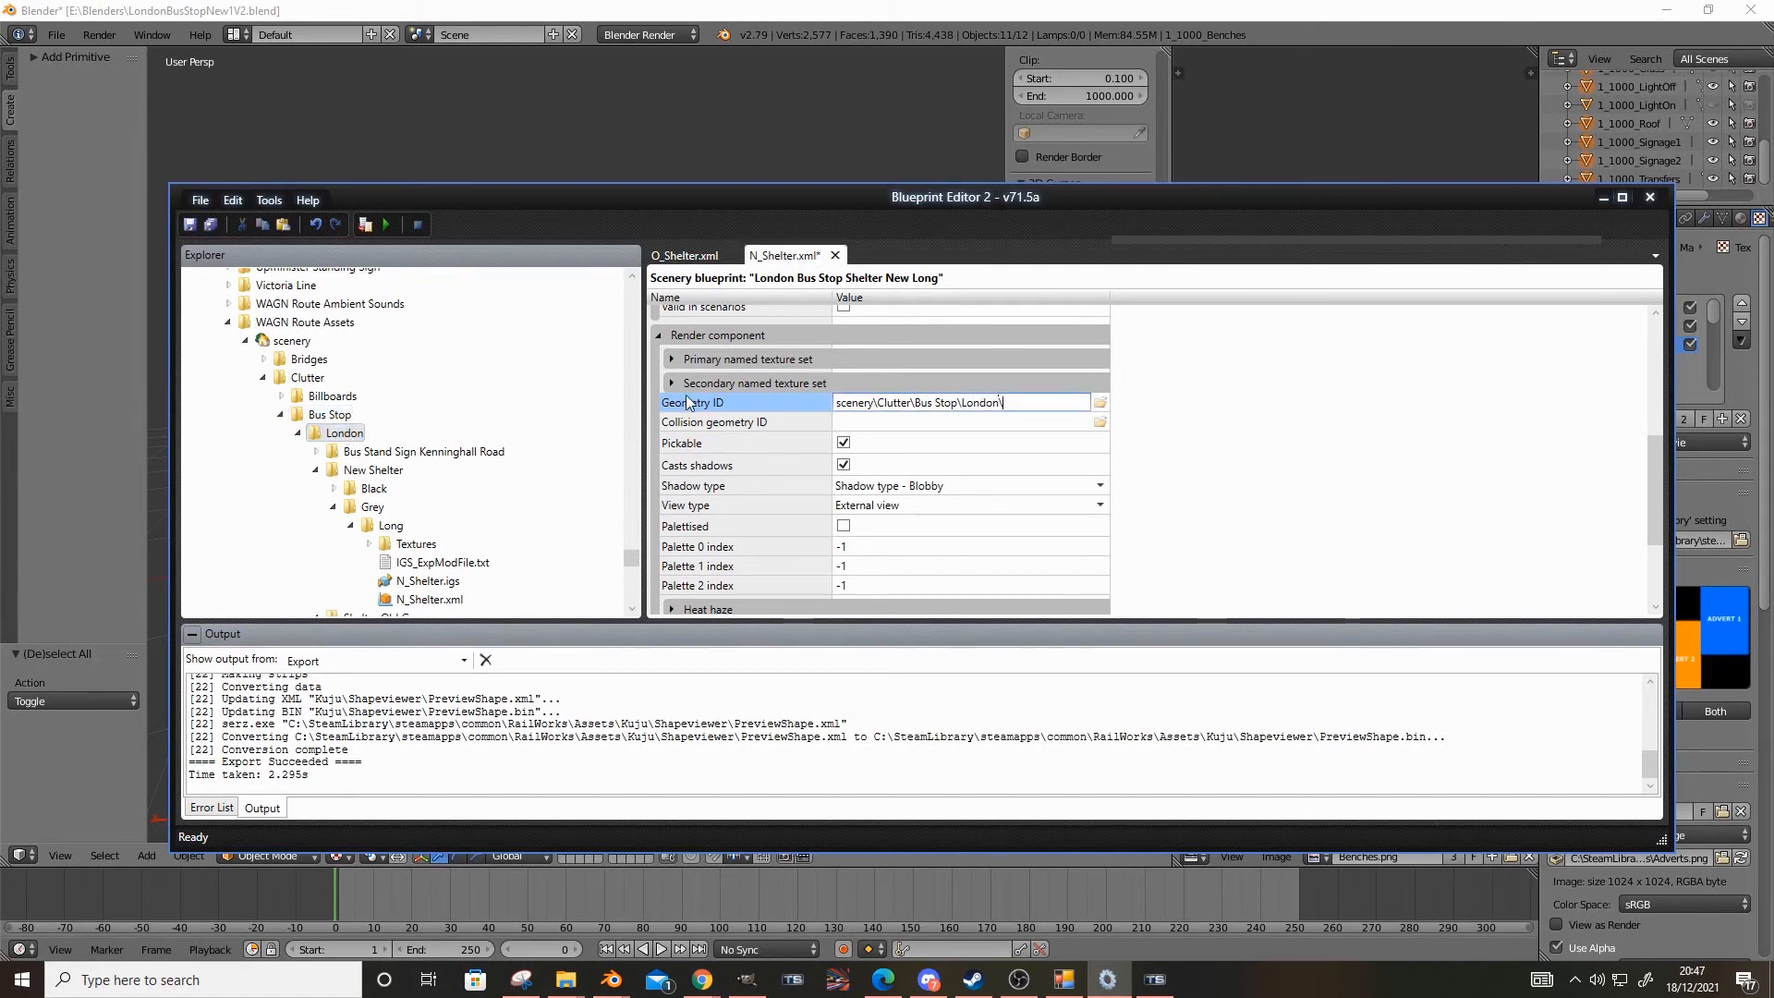
Copy the New Shelter folder name and append New Shelter\ to the Geometry ID path
{"action": "left_click", "coordinate": [407, 471]}
{"action": "left_click", "coordinate": [408, 471]}
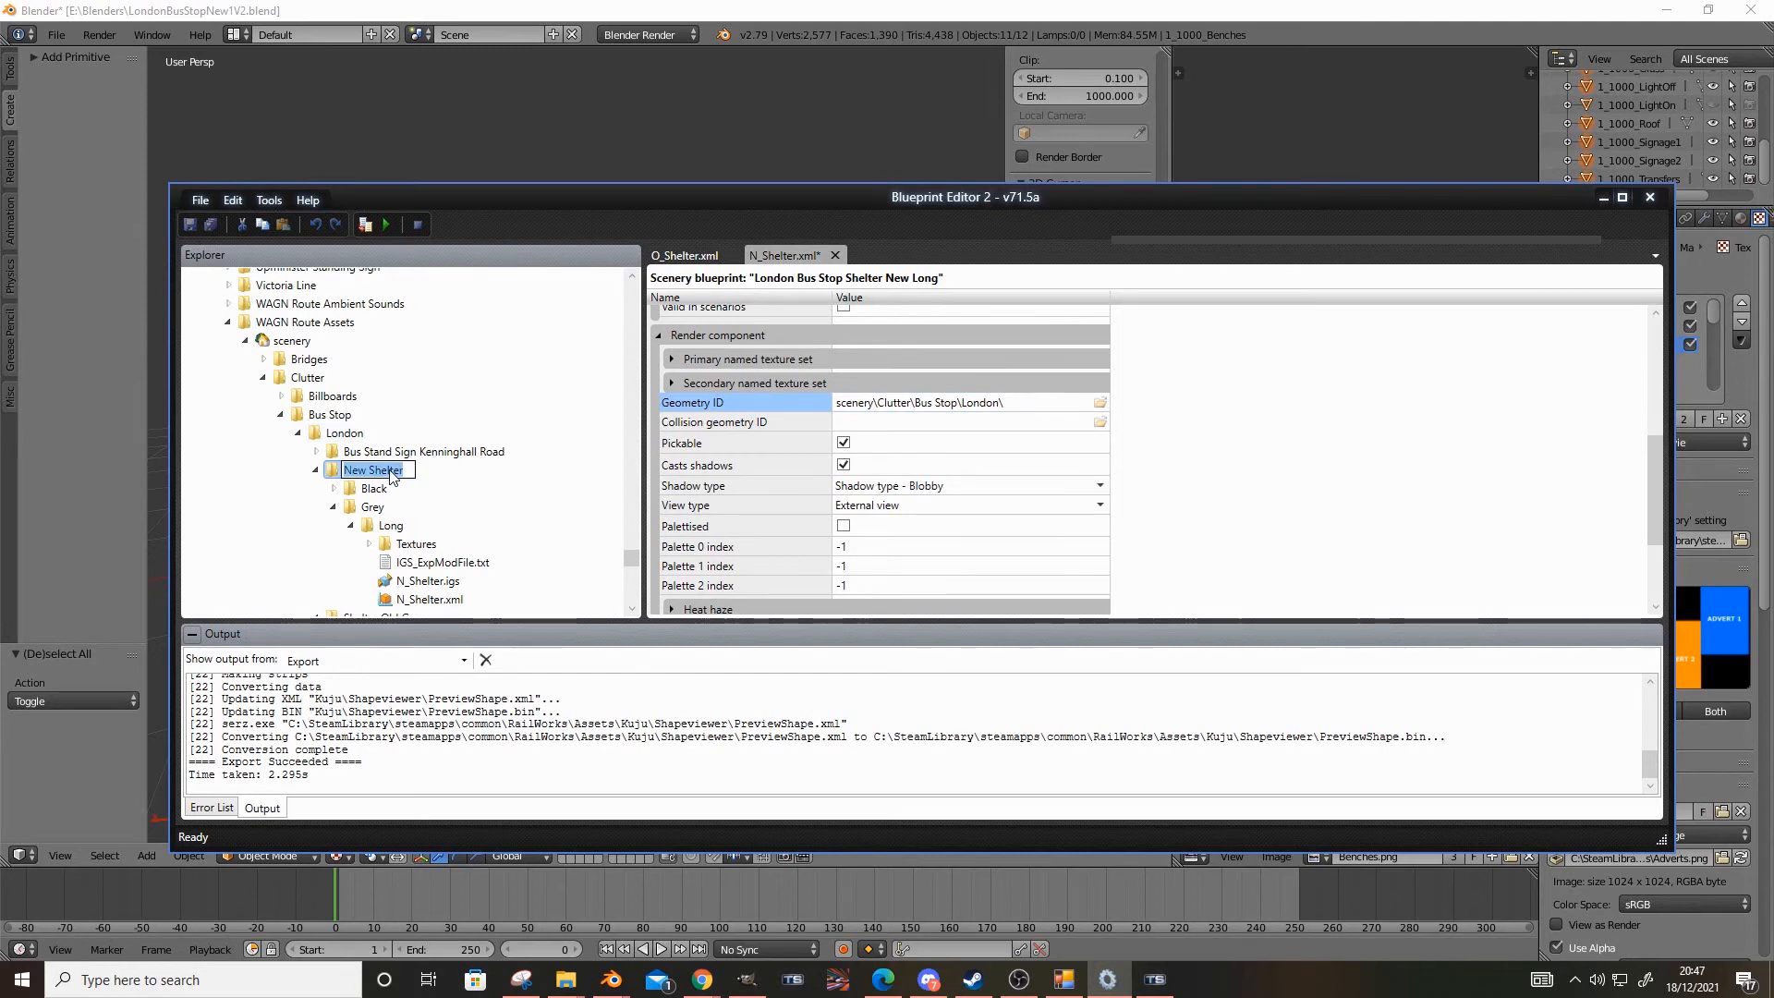
{"action": "key", "text": "ctrl+c"}
{"action": "left_click", "coordinate": [1035, 399]}
{"action": "key", "text": "ctrl+v"}
{"action": "type", "text": "\\"}
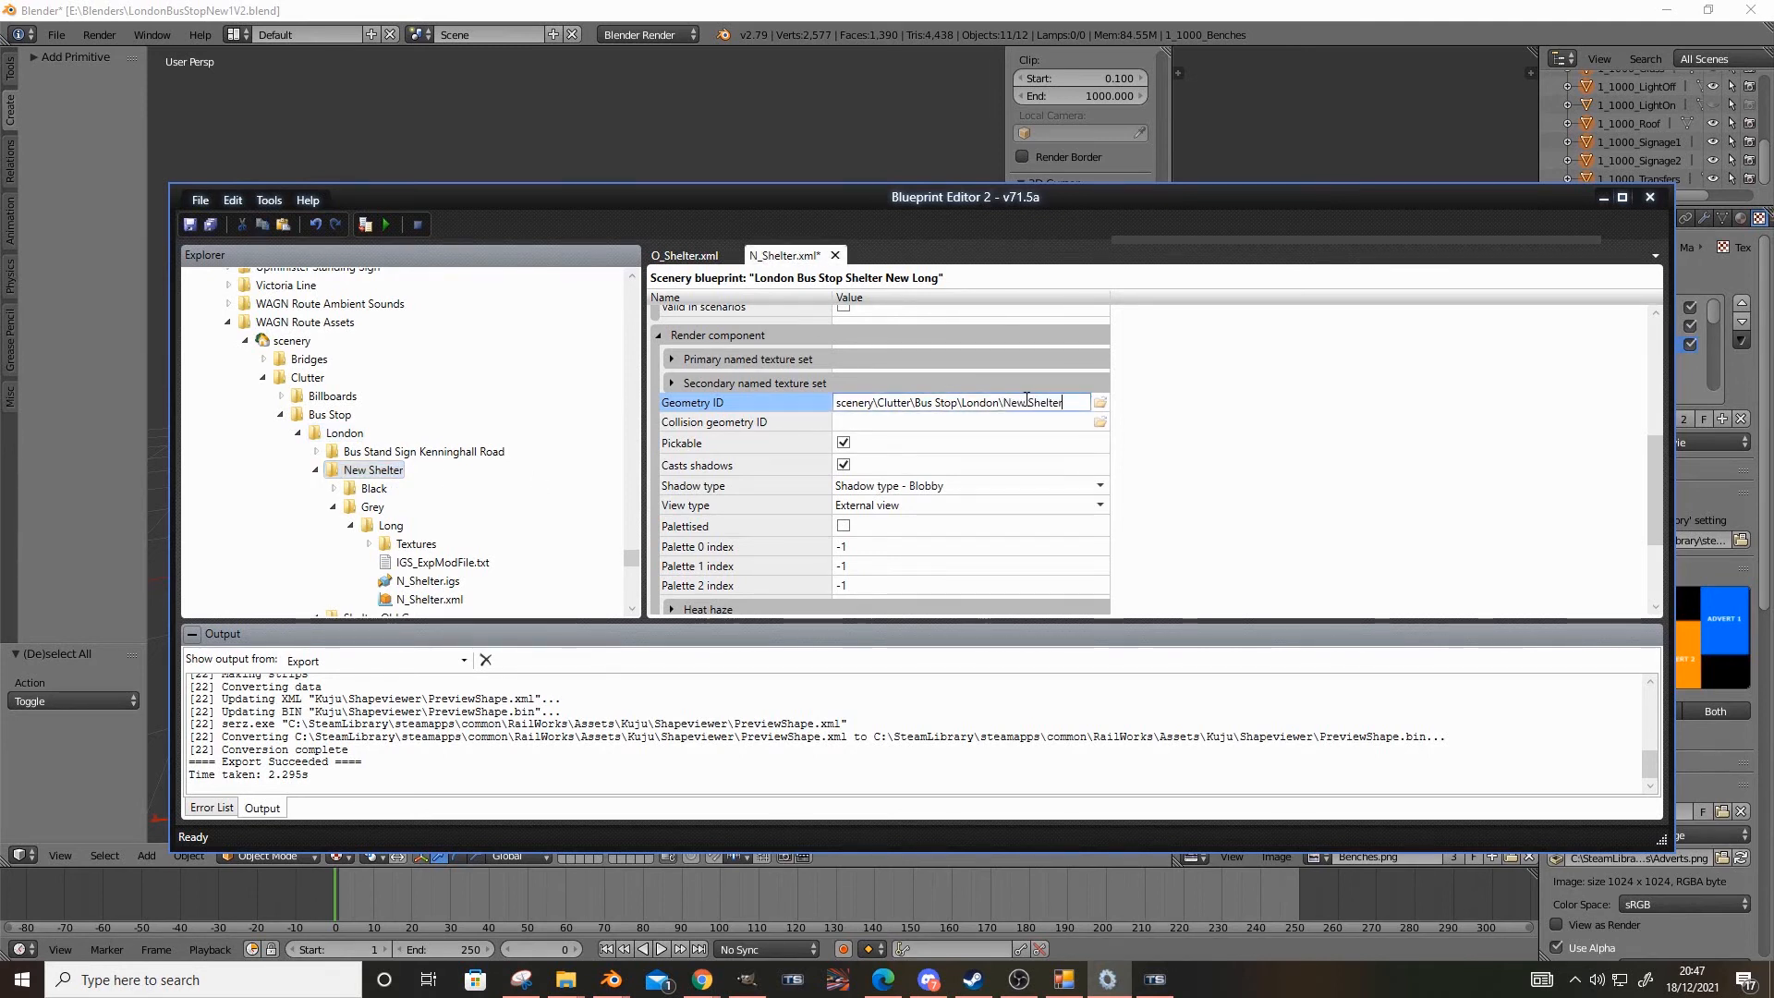
Copy the Grey folder name and append Grey\ to the Geometry ID path
{"action": "left_click", "coordinate": [351, 508]}
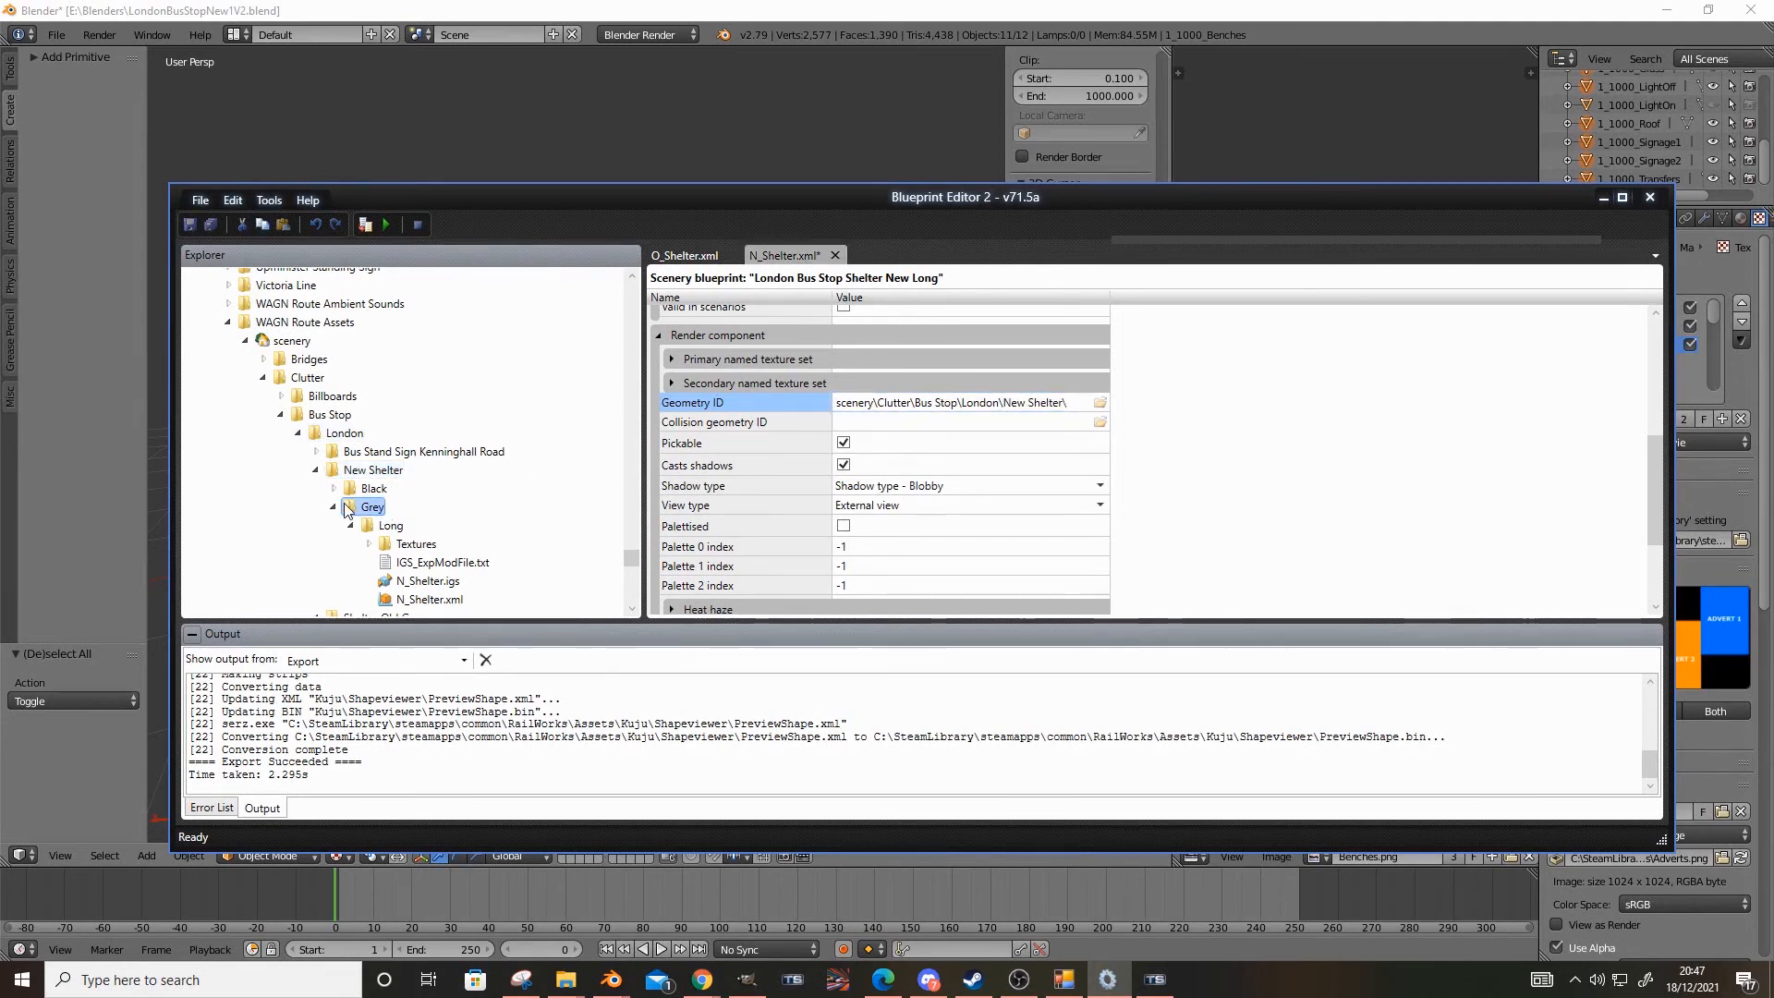
{"action": "left_click", "coordinate": [365, 510]}
{"action": "key", "text": "ctrl+c"}
{"action": "left_click", "coordinate": [1078, 404]}
{"action": "key", "text": "ctrl+v"}
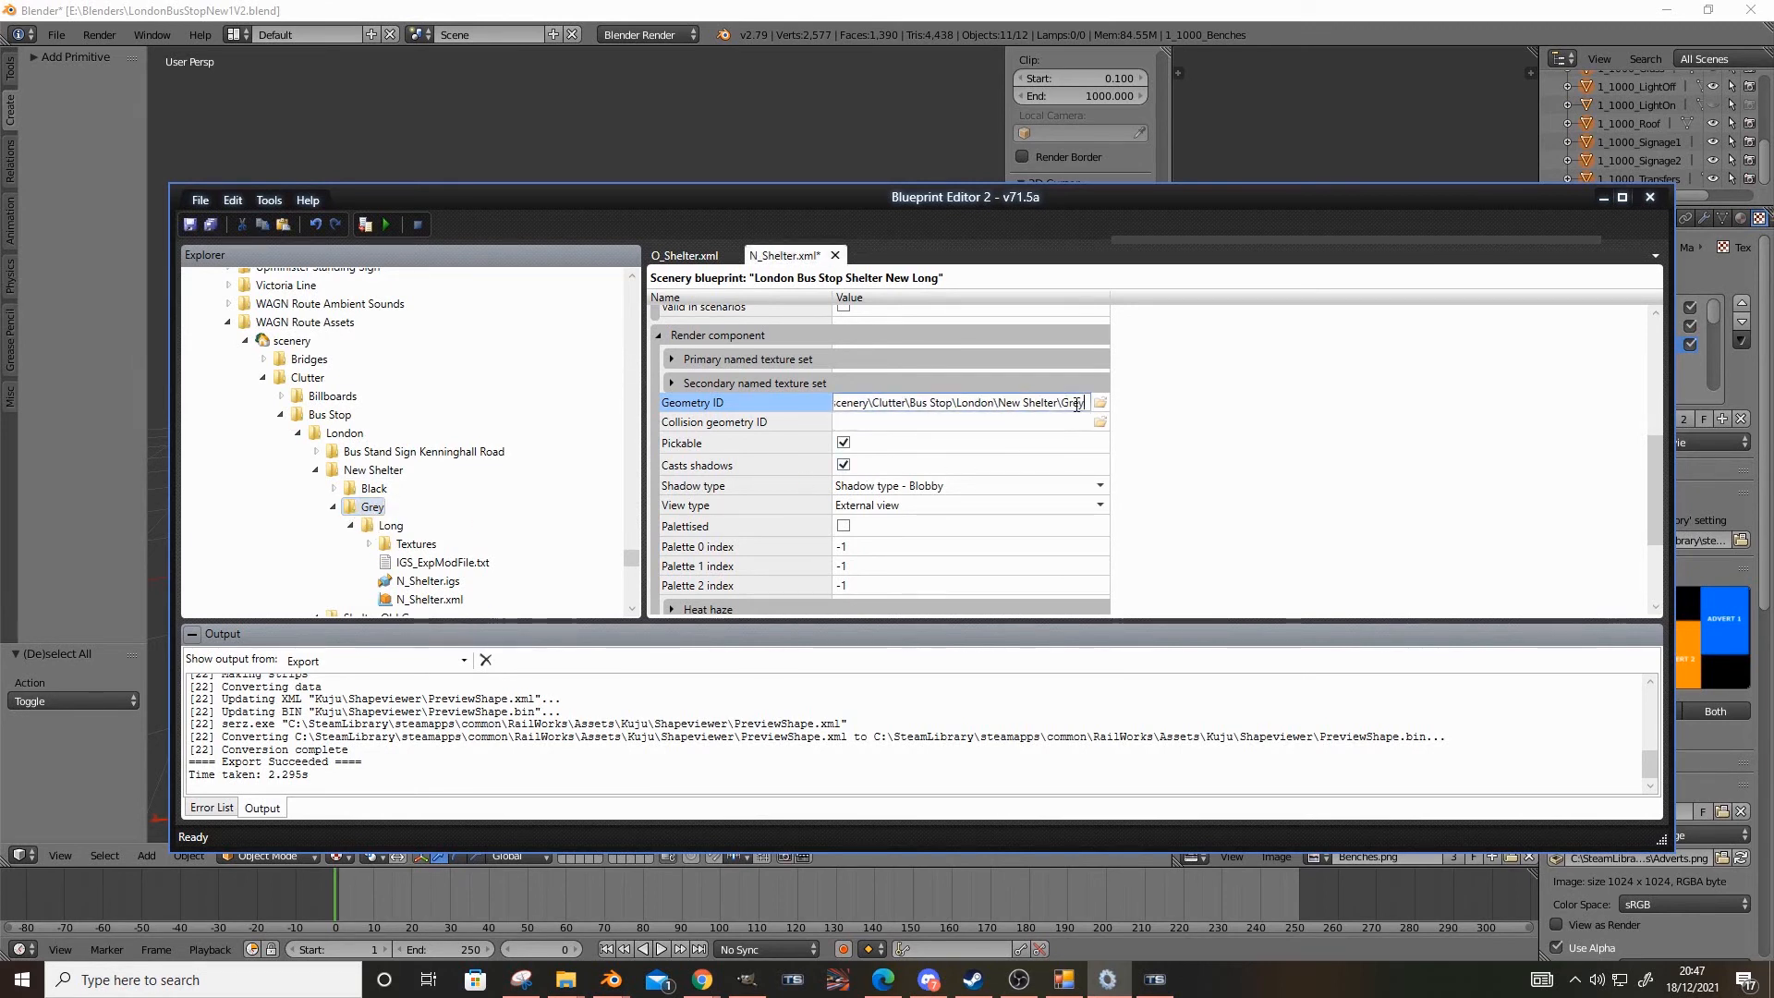
{"action": "type", "text": "\\"}
Copy the Long folder name and append Long\ to the Geometry ID path
{"action": "left_click", "coordinate": [388, 526]}
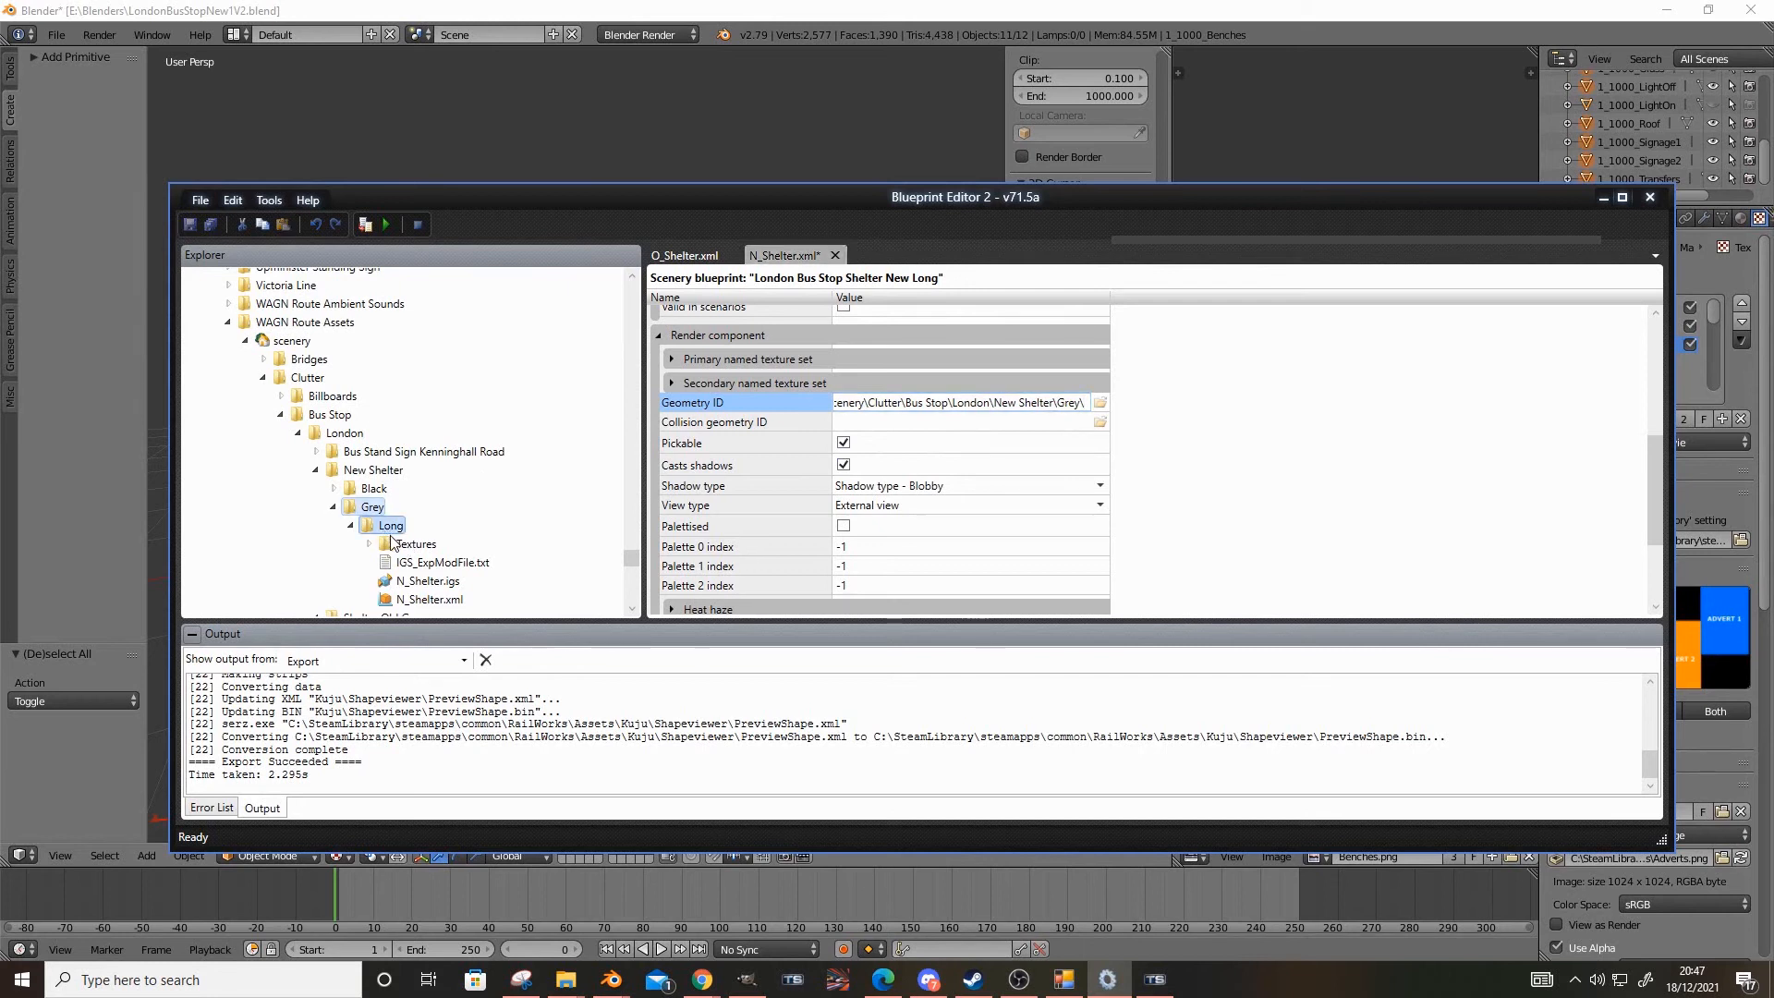
{"action": "left_click", "coordinate": [1083, 404]}
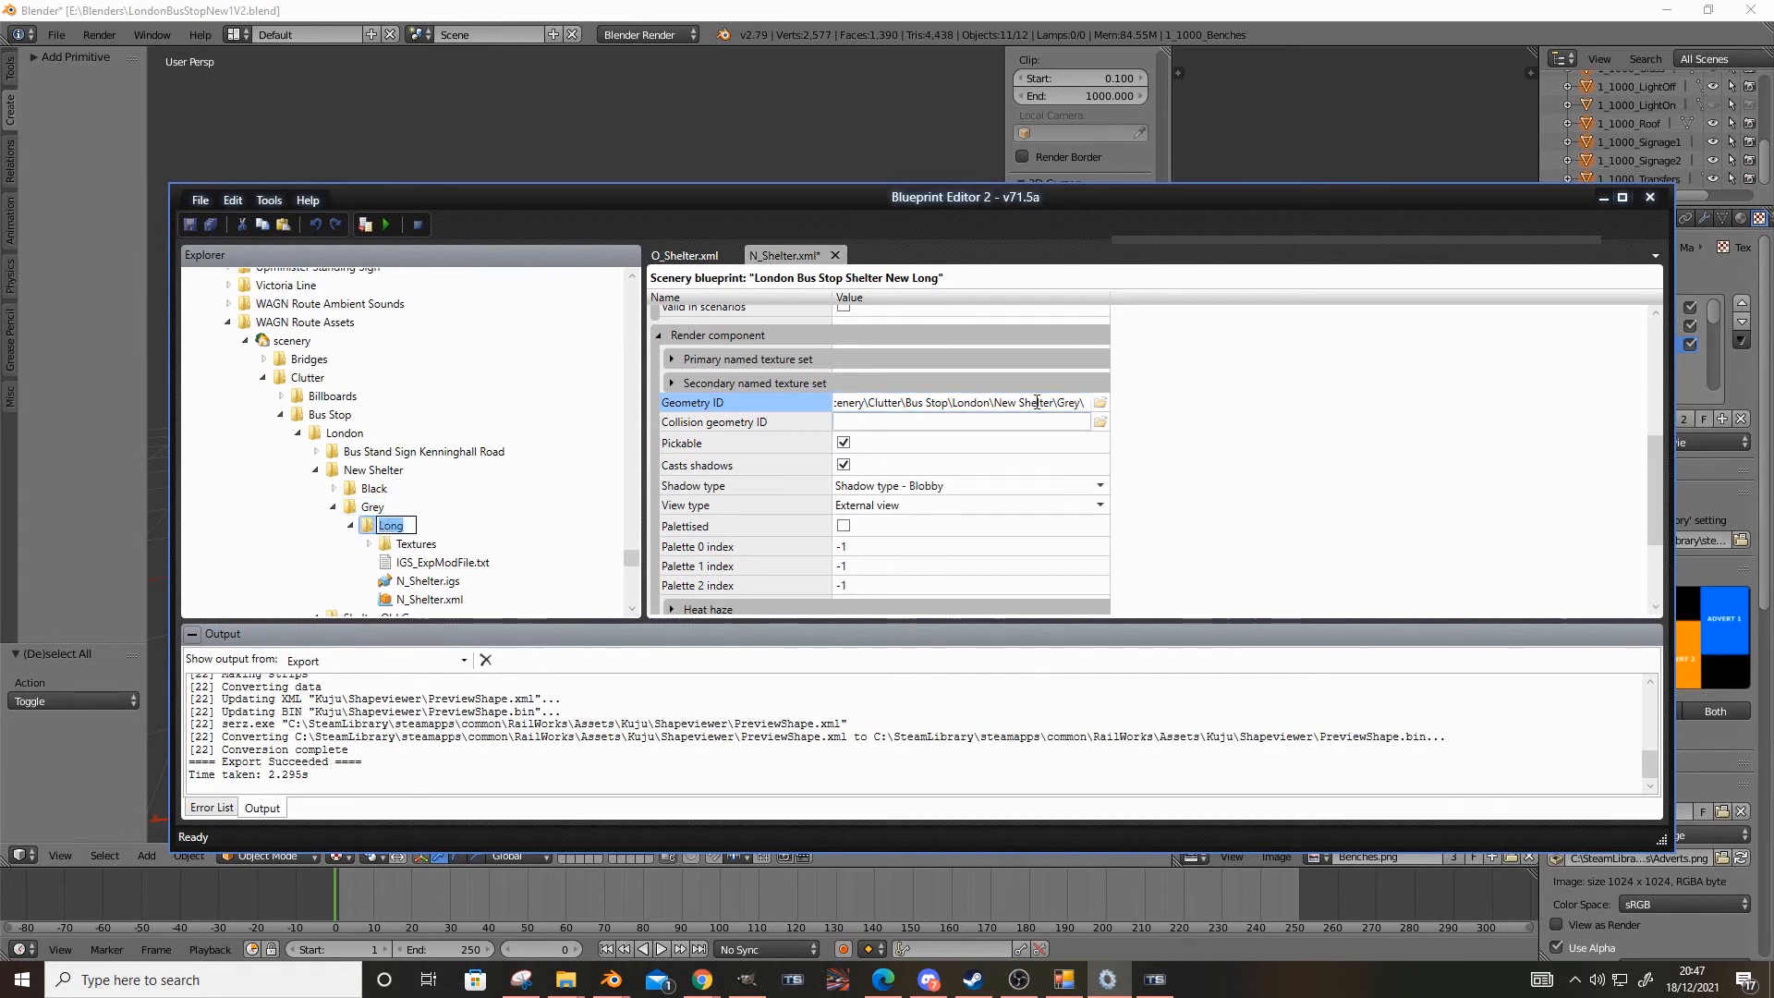
{"action": "key", "text": "ctrl+v"}
{"action": "type", "text": "\\"}
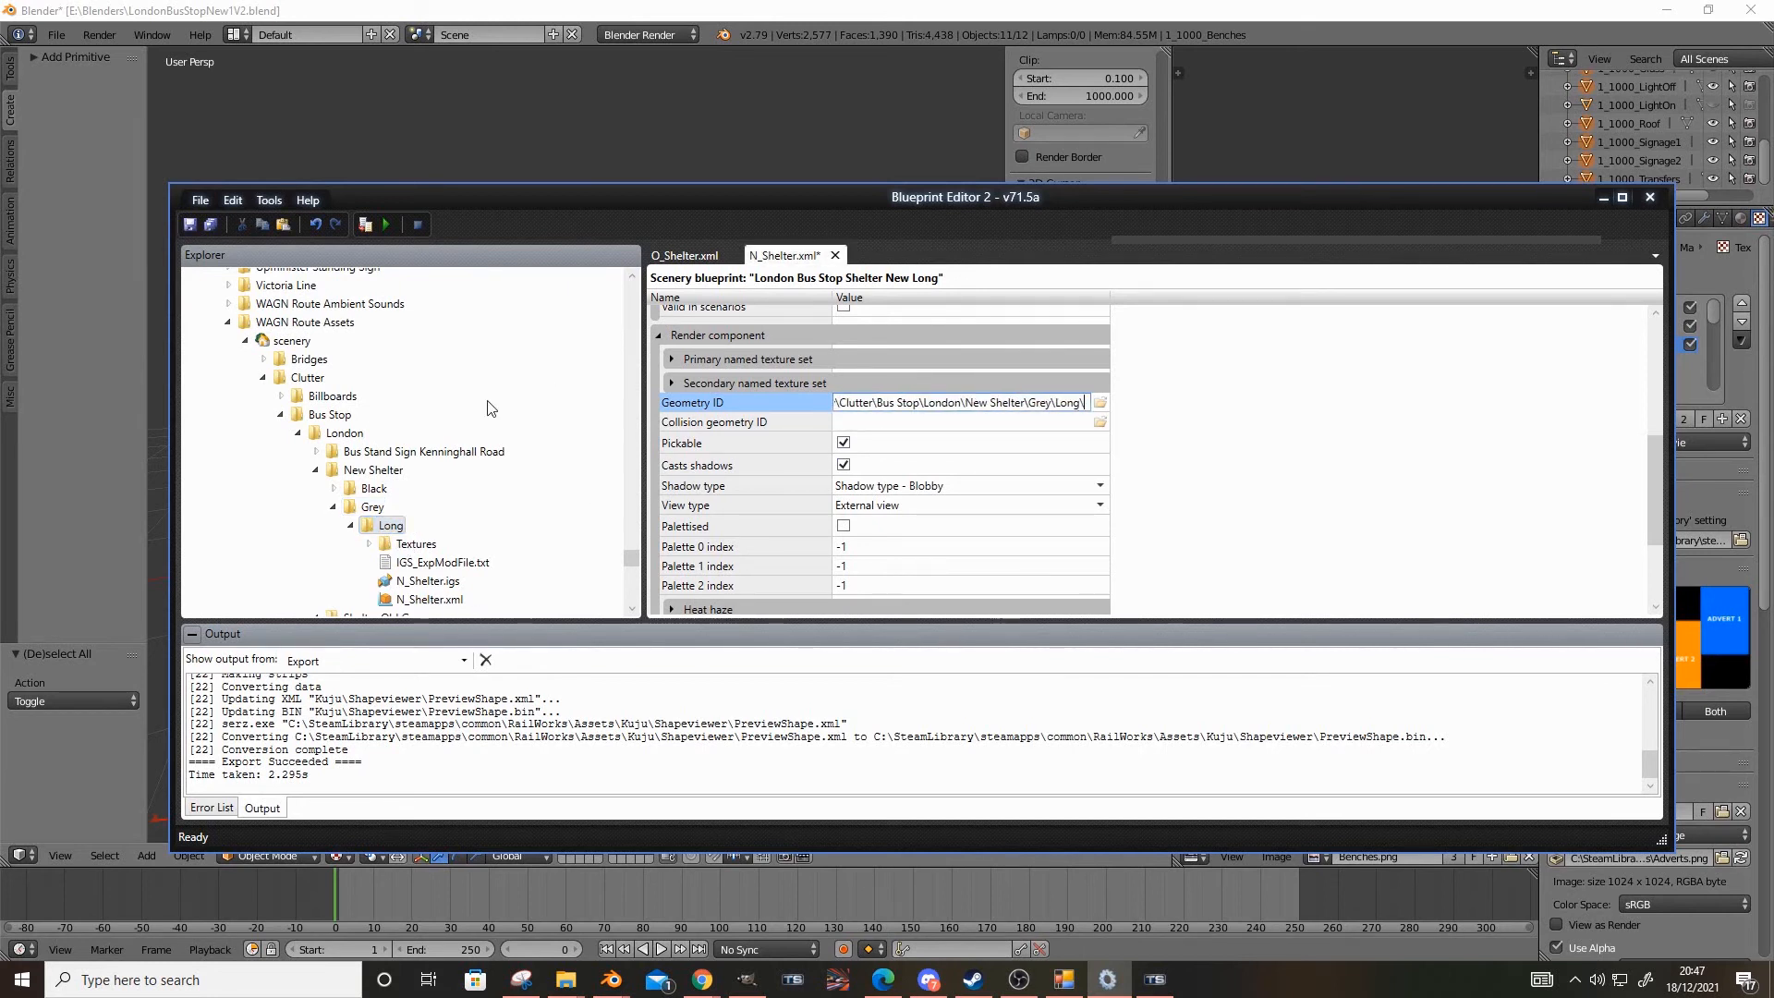
Complete the Geometry ID path with the copied file name N_Shelter.igs, then save and preview the blueprint
{"action": "scroll", "coordinate": [397, 522], "scroll_direction": "down", "scroll_amount": 1}
{"action": "left_click", "coordinate": [407, 543]}
{"action": "left_click", "coordinate": [430, 539]}
{"action": "key", "text": "ctrl+c"}
{"action": "left_click", "coordinate": [1030, 402]}
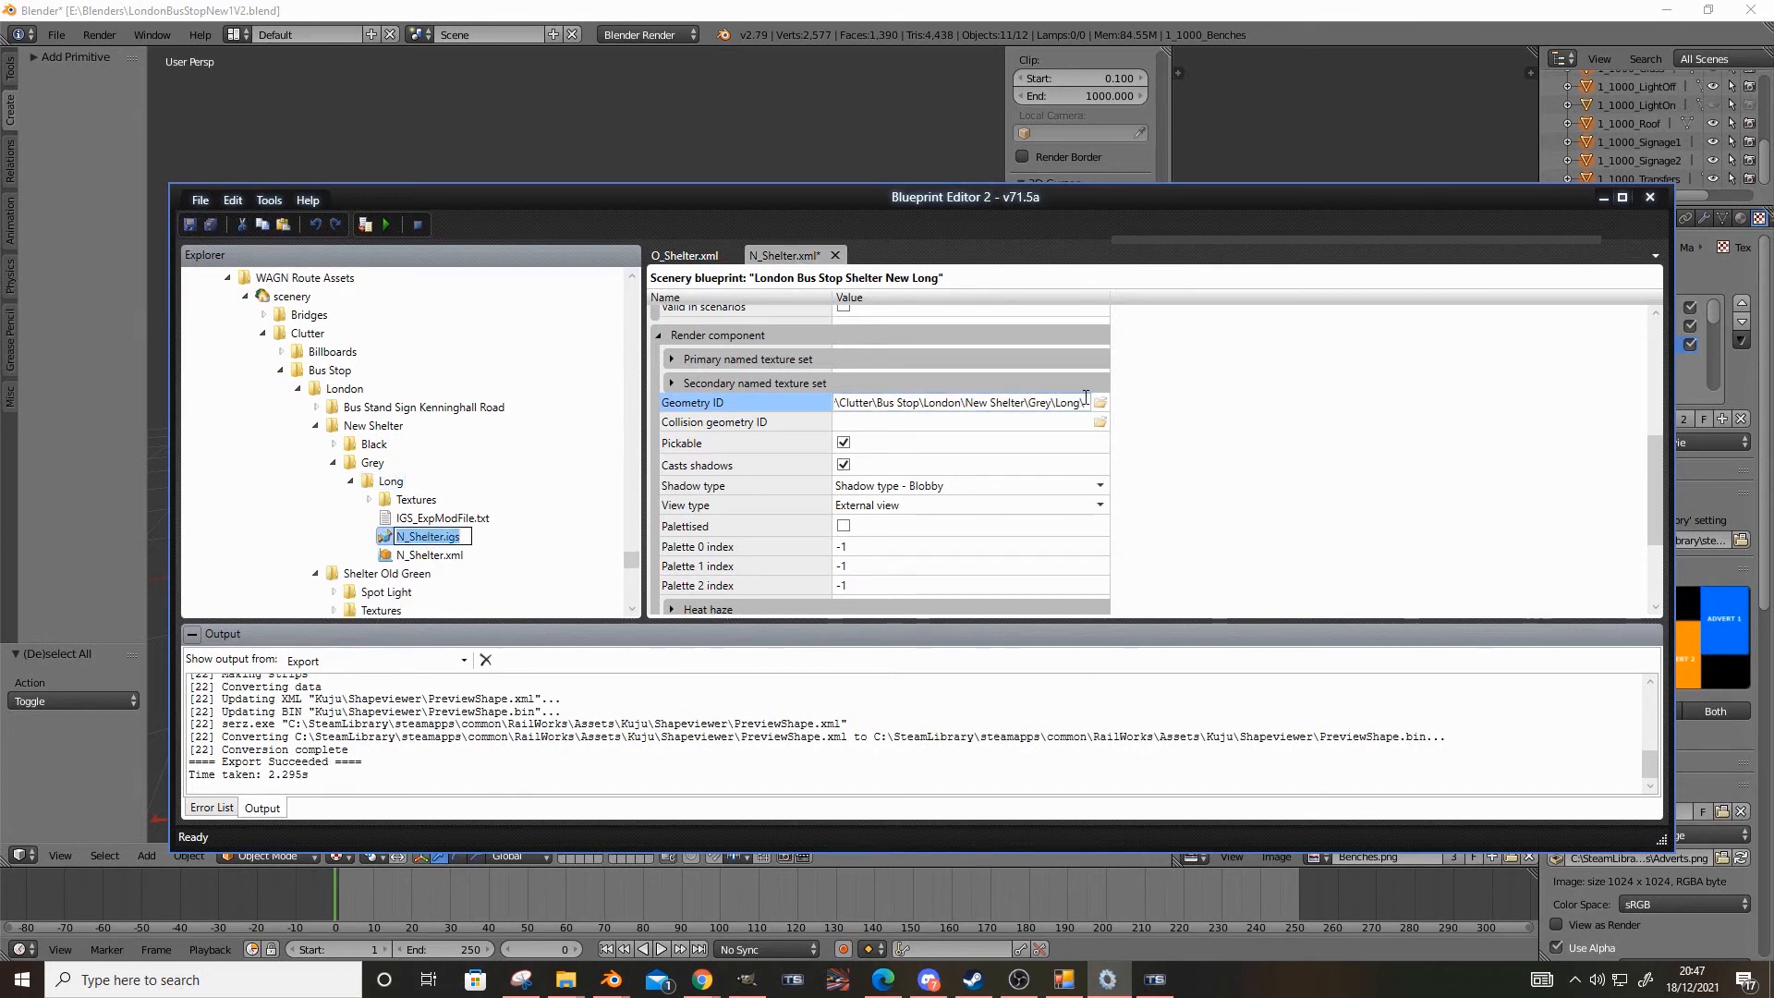
{"action": "key", "text": "ctrl+v"}
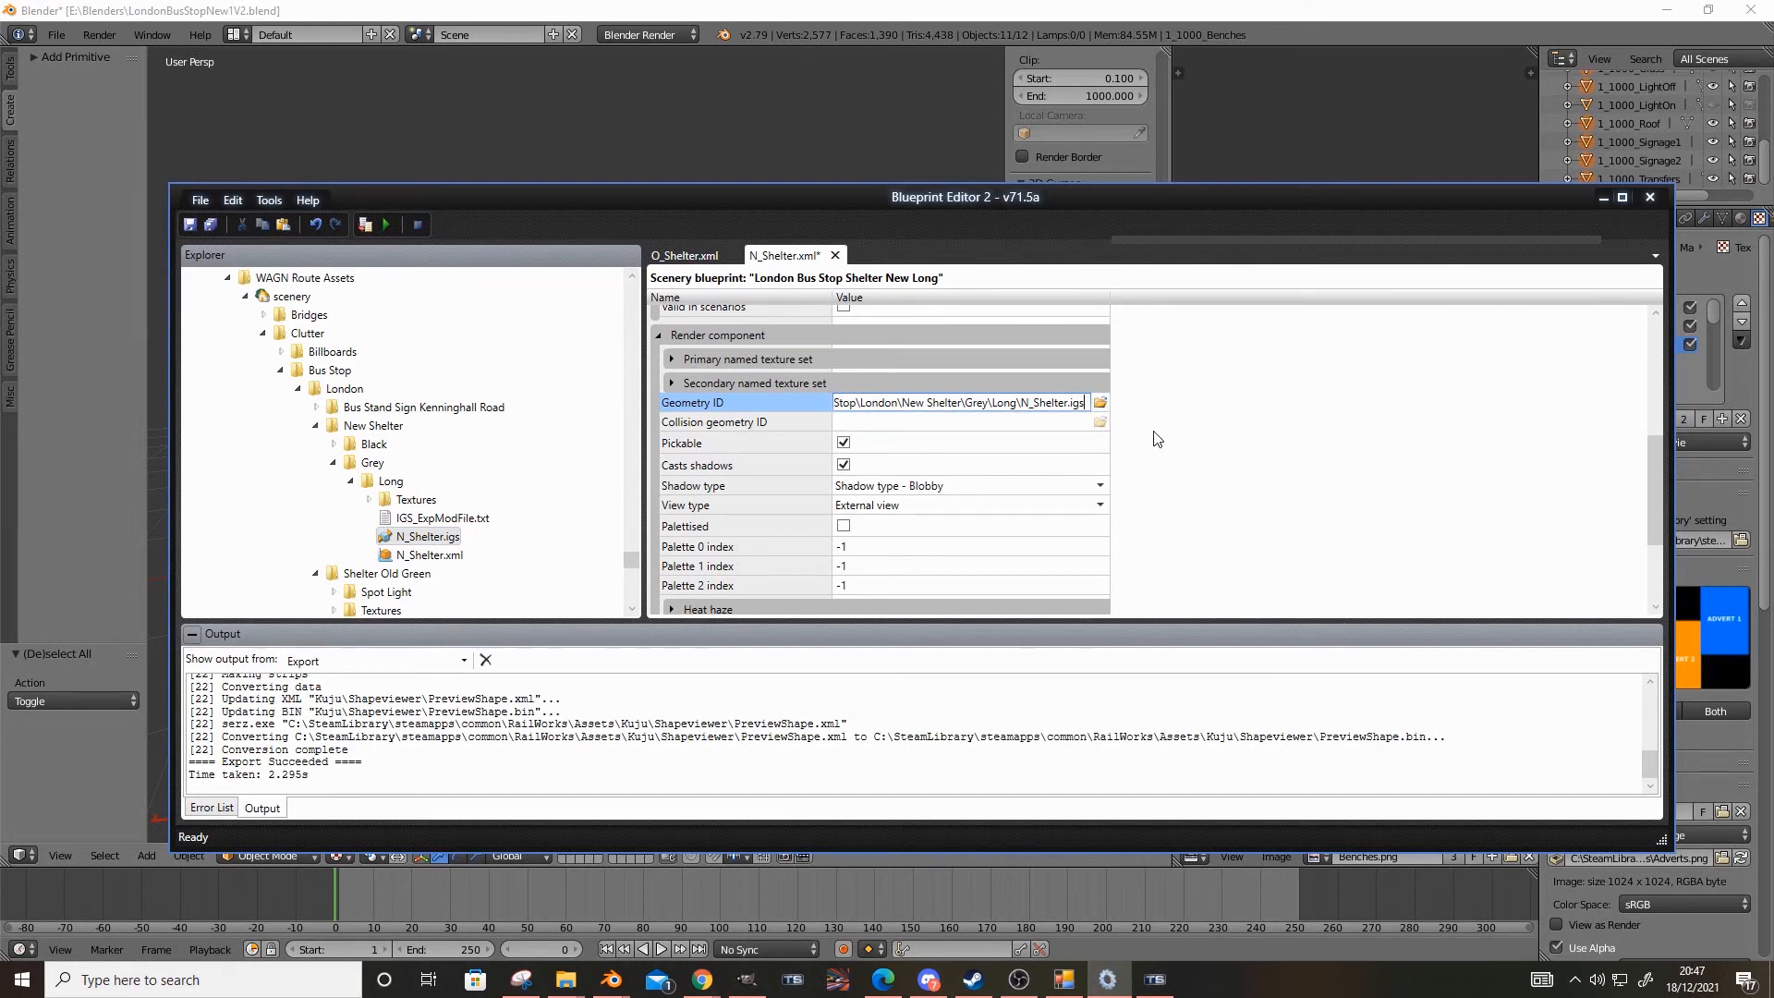
{"action": "key", "text": "ctrl+s"}
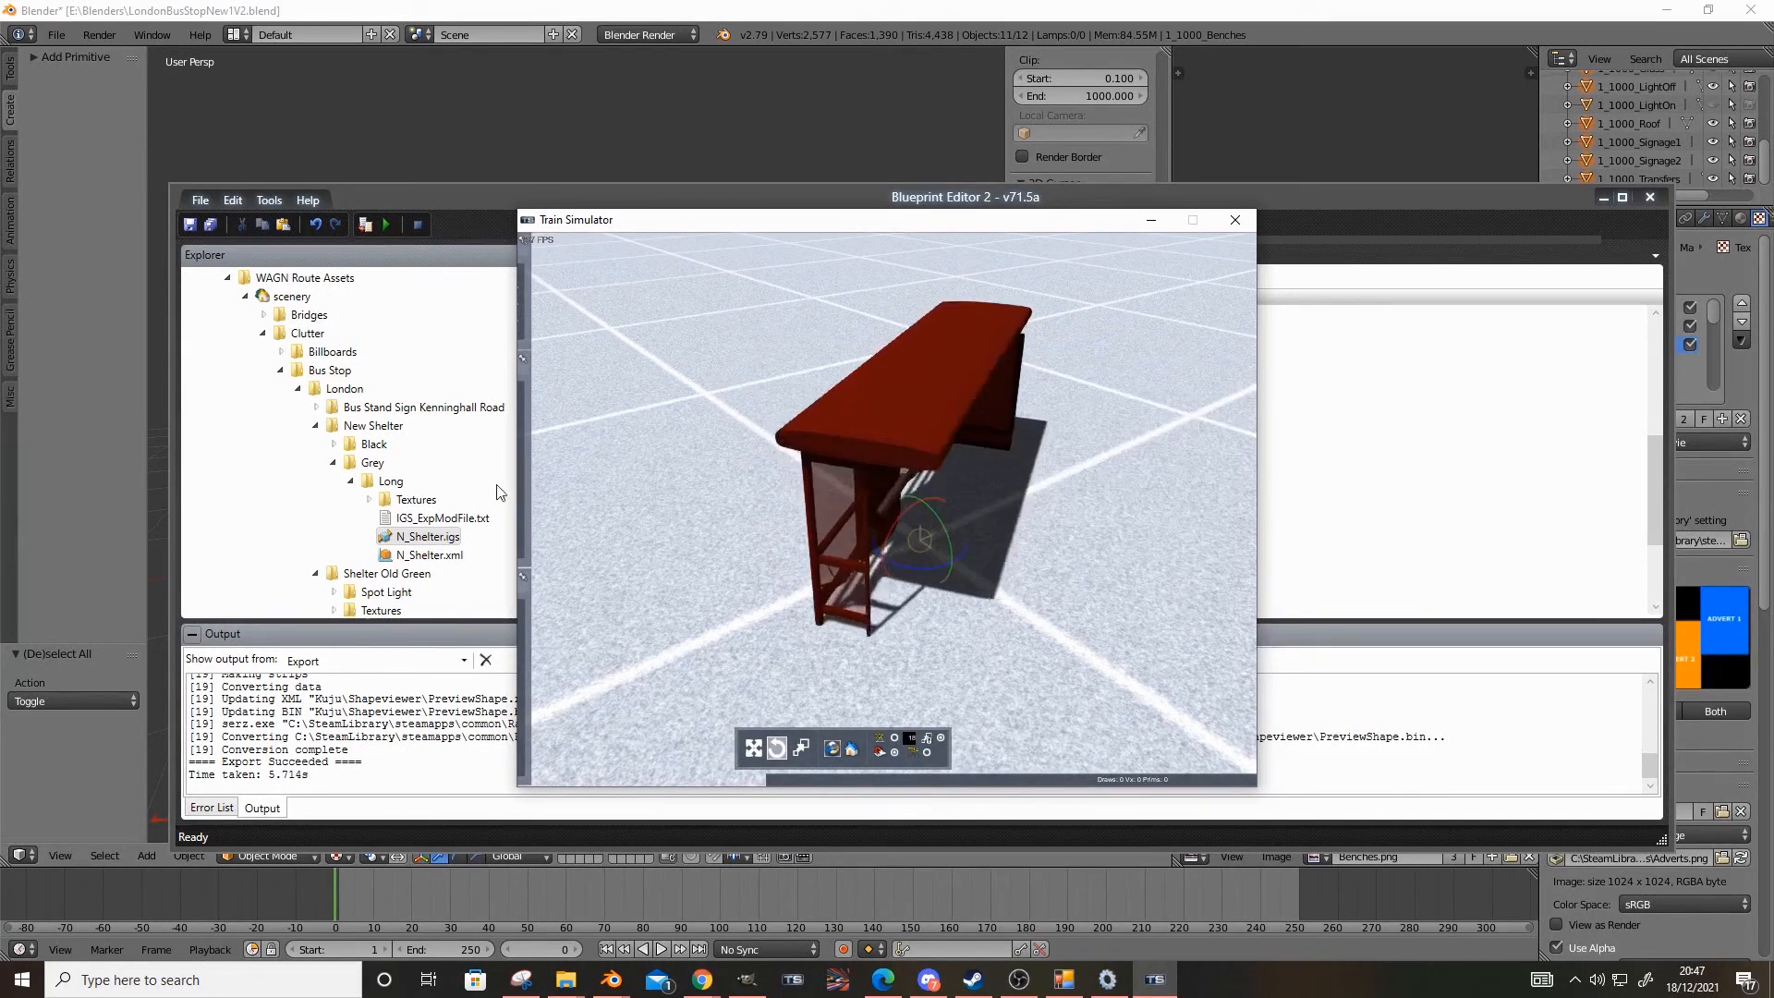
Examine the shelter's roof, road-name signage and outer faces in the Train Simulator preview
{"action": "left_click", "coordinate": [623, 572]}
{"action": "right_click_drag", "start_coordinate": [755, 644], "coordinate": [706, 485]}
{"action": "key", "text": "Up"}
{"action": "key", "text": "Up"}
{"action": "key", "text": "Down"}
{"action": "key", "text": "Up"}
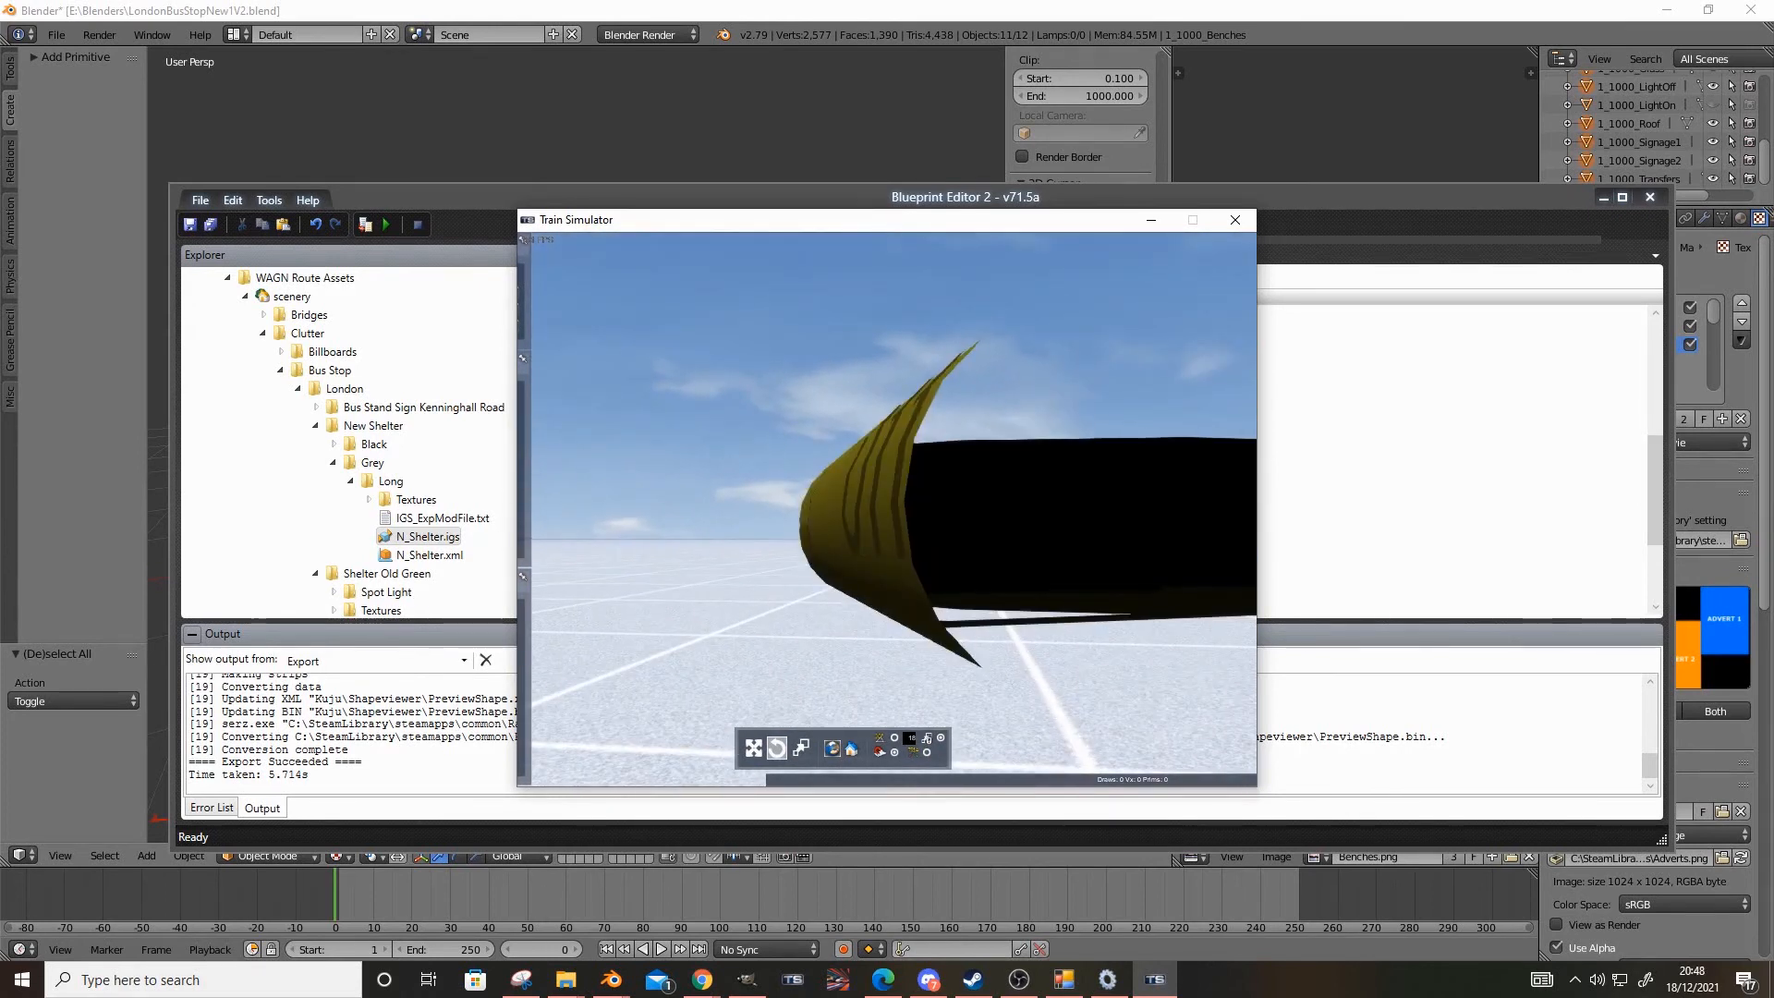
{"action": "mouse_move", "coordinate": [707, 485]}
{"action": "right_mouse_down"}
{"action": "mouse_move", "coordinate": [771, 490]}
{"action": "mouse_move", "coordinate": [693, 485]}
{"action": "mouse_move", "coordinate": [739, 480]}
{"action": "mouse_move", "coordinate": [707, 476]}
{"action": "right_mouse_up"}
{"action": "key", "text": "Down"}
{"action": "right_click_drag", "start_coordinate": [956, 605], "coordinate": [859, 601]}
{"action": "key", "text": "Up"}
{"action": "key", "text": "Down"}
{"action": "key", "text": "Up"}
{"action": "key", "text": "Down"}
{"action": "key", "text": "Down"}
{"action": "key", "text": "Up"}
{"action": "key", "text": "Down"}
{"action": "key", "text": "Up"}
{"action": "key", "text": "Down"}
{"action": "key", "text": "Up"}
{"action": "key", "text": "Down"}
{"action": "key", "text": "Down"}
{"action": "key", "text": "Up"}
{"action": "key", "text": "Down"}
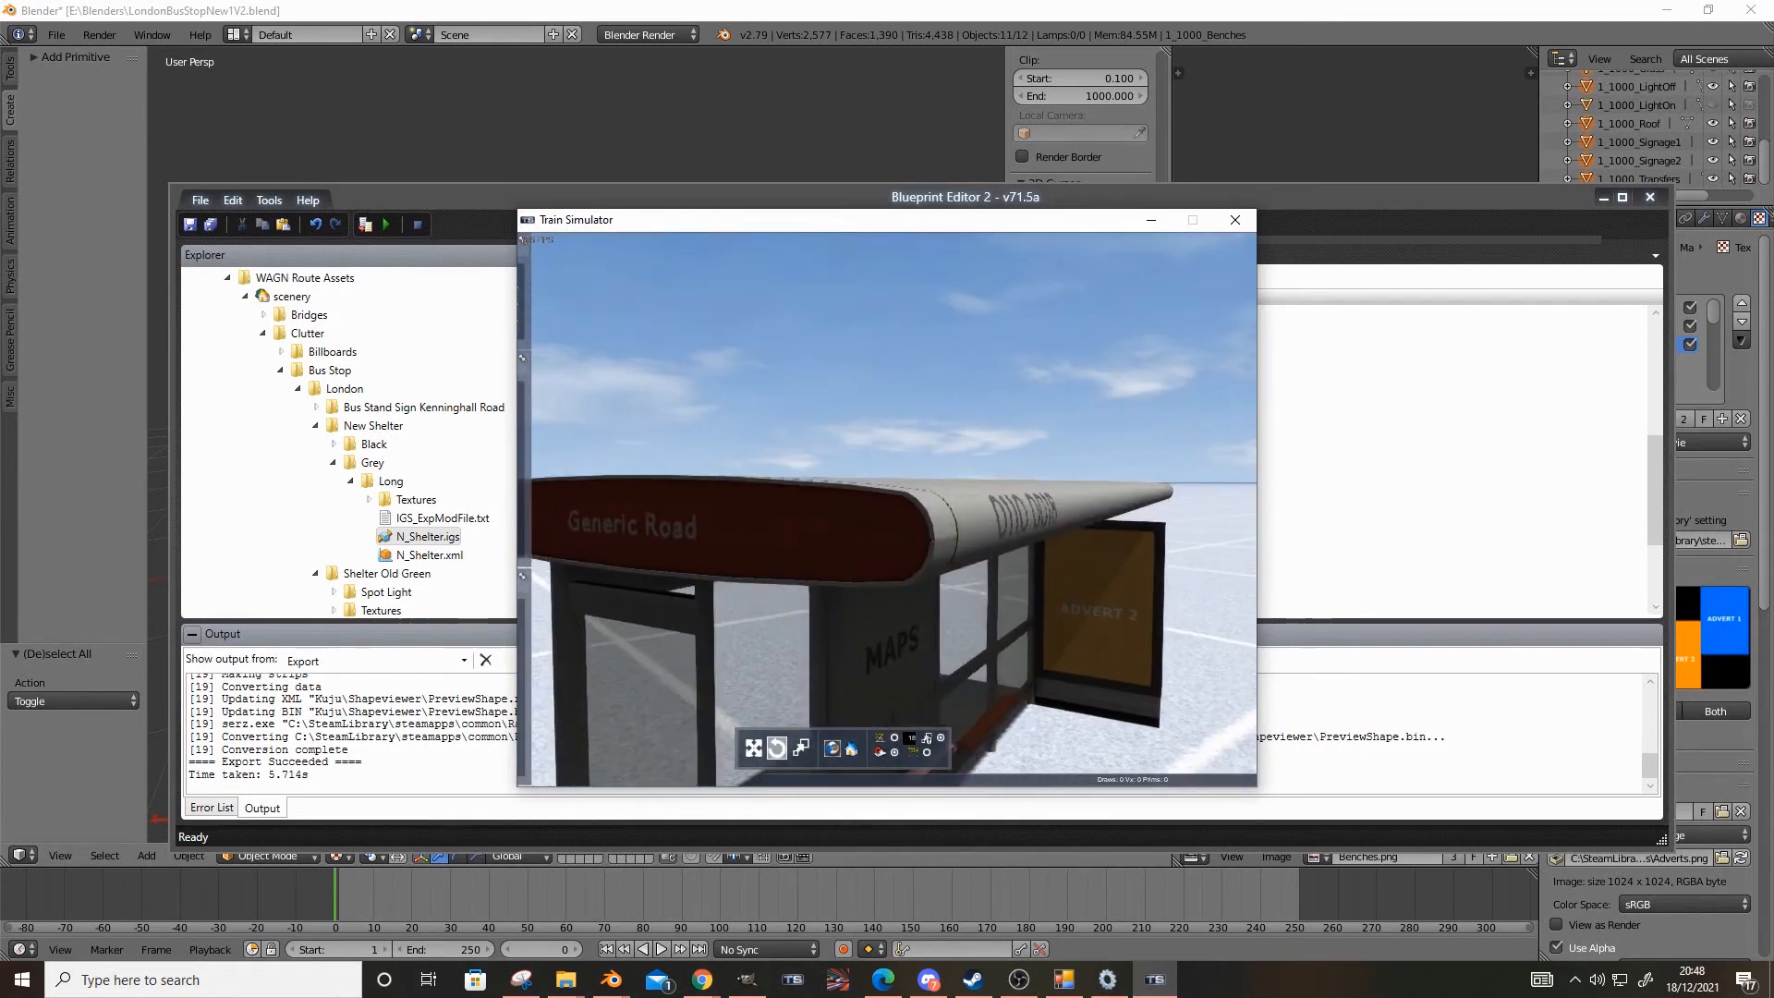
Examine the shelter's end frame, glass panes and advert panel from several angles in the preview
{"action": "key", "text": "Right"}
{"action": "key", "text": "Left"}
{"action": "right_click_drag", "start_coordinate": [839, 387], "coordinate": [855, 415]}
{"action": "right_click_drag", "start_coordinate": [980, 386], "coordinate": [983, 558]}
{"action": "key", "text": "Left"}
{"action": "key", "text": "Left"}
{"action": "key", "text": "Right"}
{"action": "left_click", "coordinate": [1087, 611]}
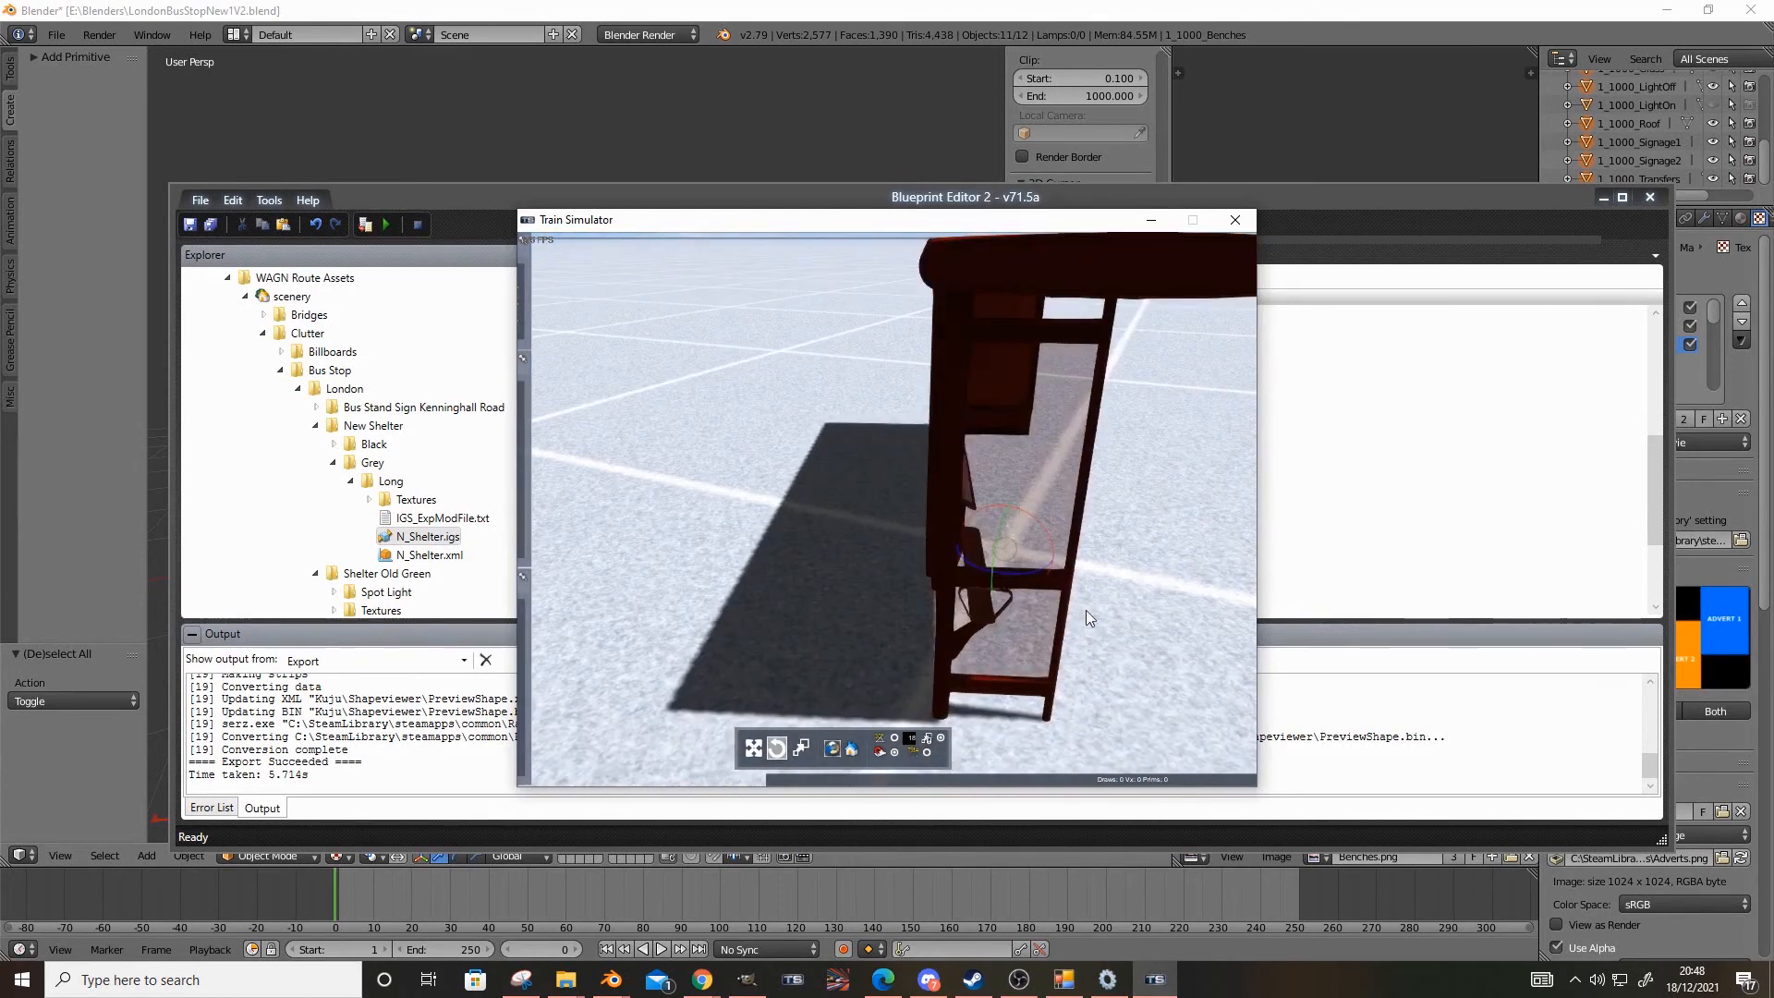
{"action": "left_click_drag", "start_coordinate": [1019, 575], "coordinate": [1370, 551]}
{"action": "left_click", "coordinate": [1116, 551]}
{"action": "right_click_drag", "start_coordinate": [1116, 551], "coordinate": [884, 620]}
{"action": "key", "text": "Right"}
{"action": "key", "text": "Up"}
{"action": "key", "text": "Down"}
{"action": "key", "text": "Right"}
{"action": "key", "text": "Up"}
{"action": "key", "text": "Down"}
{"action": "key", "text": "Left"}
{"action": "key", "text": "Down"}
{"action": "right_click_drag", "start_coordinate": [1090, 616], "coordinate": [1007, 631]}
{"action": "key", "text": "Up"}
{"action": "key", "text": "Right"}
Inspect the shelter's frame posts, rails and shadows by circling the model in the preview
{"action": "key", "text": "Right"}
{"action": "right_click_drag", "start_coordinate": [1192, 606], "coordinate": [1136, 606]}
{"action": "key", "text": "Left"}
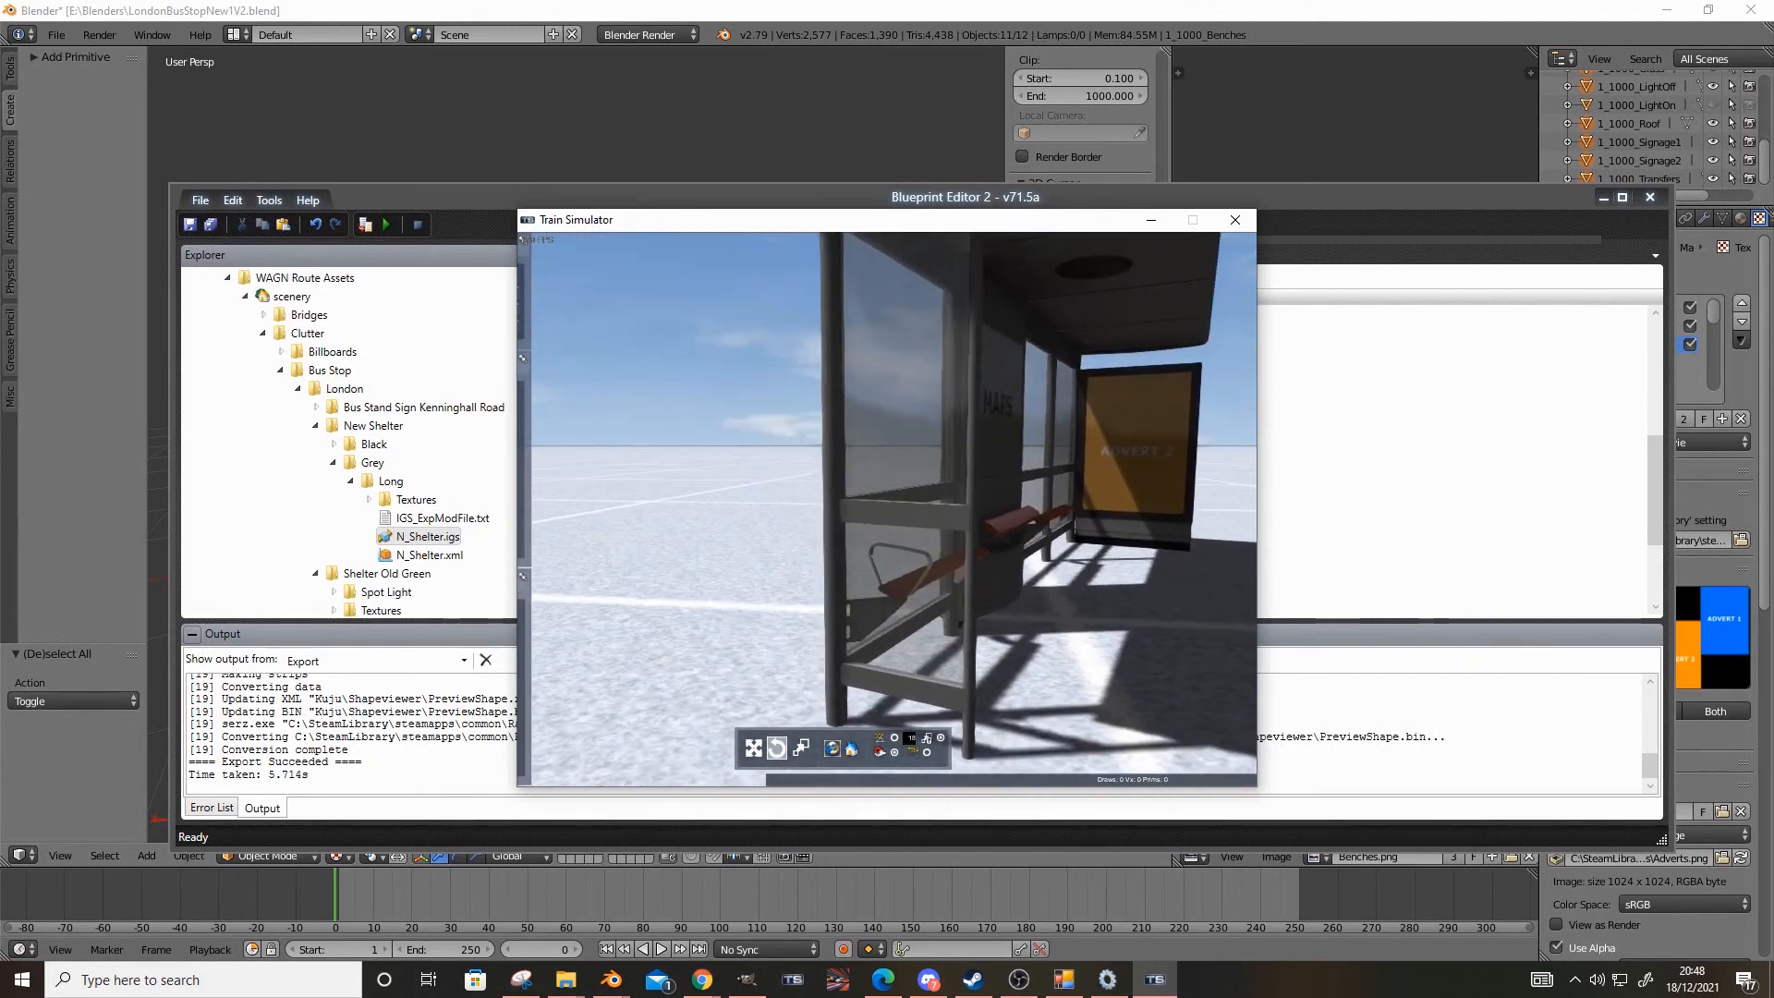
{"action": "key", "text": "Left"}
{"action": "right_click_drag", "start_coordinate": [661, 638], "coordinate": [1053, 684]}
{"action": "key", "text": "Down"}
{"action": "key", "text": "Left"}
{"action": "key", "text": "Up"}
{"action": "key", "text": "Right"}
{"action": "key", "text": "Down"}
{"action": "key", "text": "Right"}
{"action": "key", "text": "Right"}
{"action": "key", "text": "Left"}
{"action": "key", "text": "Up"}
{"action": "key", "text": "Down"}
{"action": "key", "text": "Up"}
{"action": "key", "text": "Down"}
{"action": "key", "text": "Up"}
{"action": "key", "text": "Down"}
{"action": "key", "text": "Down"}
{"action": "key", "text": "Up"}
{"action": "key", "text": "Down"}
{"action": "key", "text": "Up"}
{"action": "key", "text": "Down"}
{"action": "key", "text": "Down"}
{"action": "key", "text": "Up"}
{"action": "key", "text": "Left"}
{"action": "key", "text": "Right"}
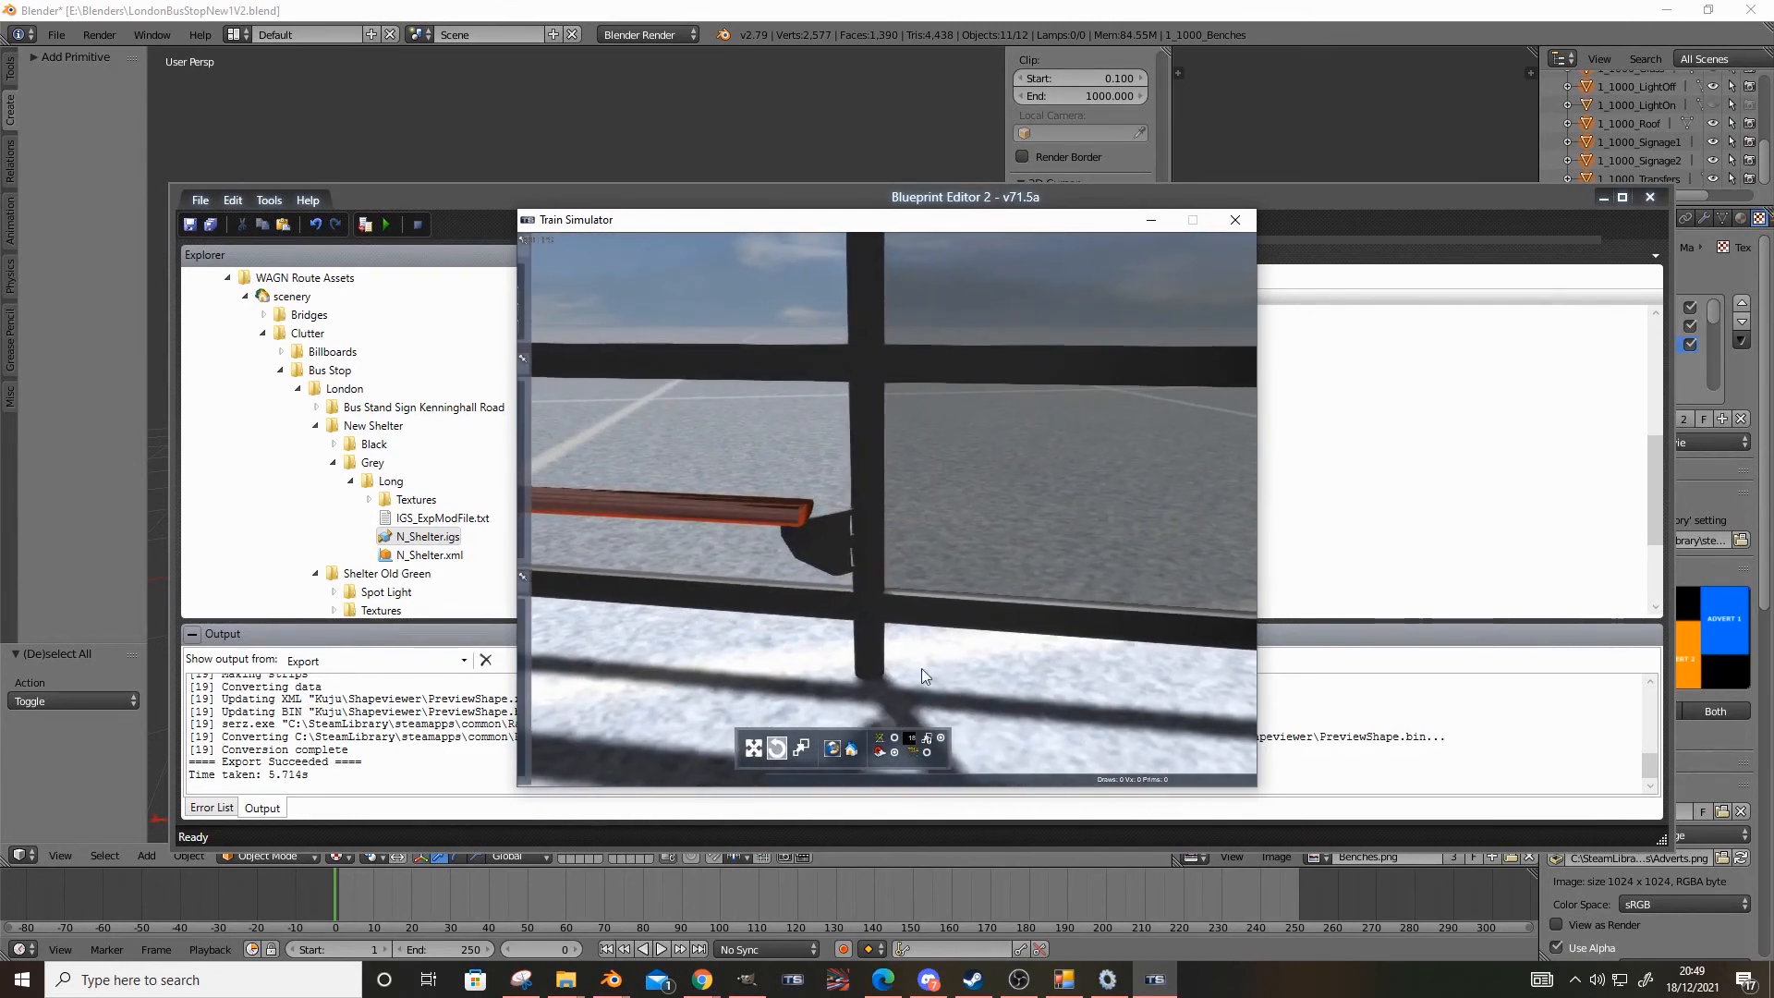
{"action": "key", "text": "Down"}
{"action": "key", "text": "Left"}
{"action": "right_click_drag", "start_coordinate": [945, 636], "coordinate": [776, 646]}
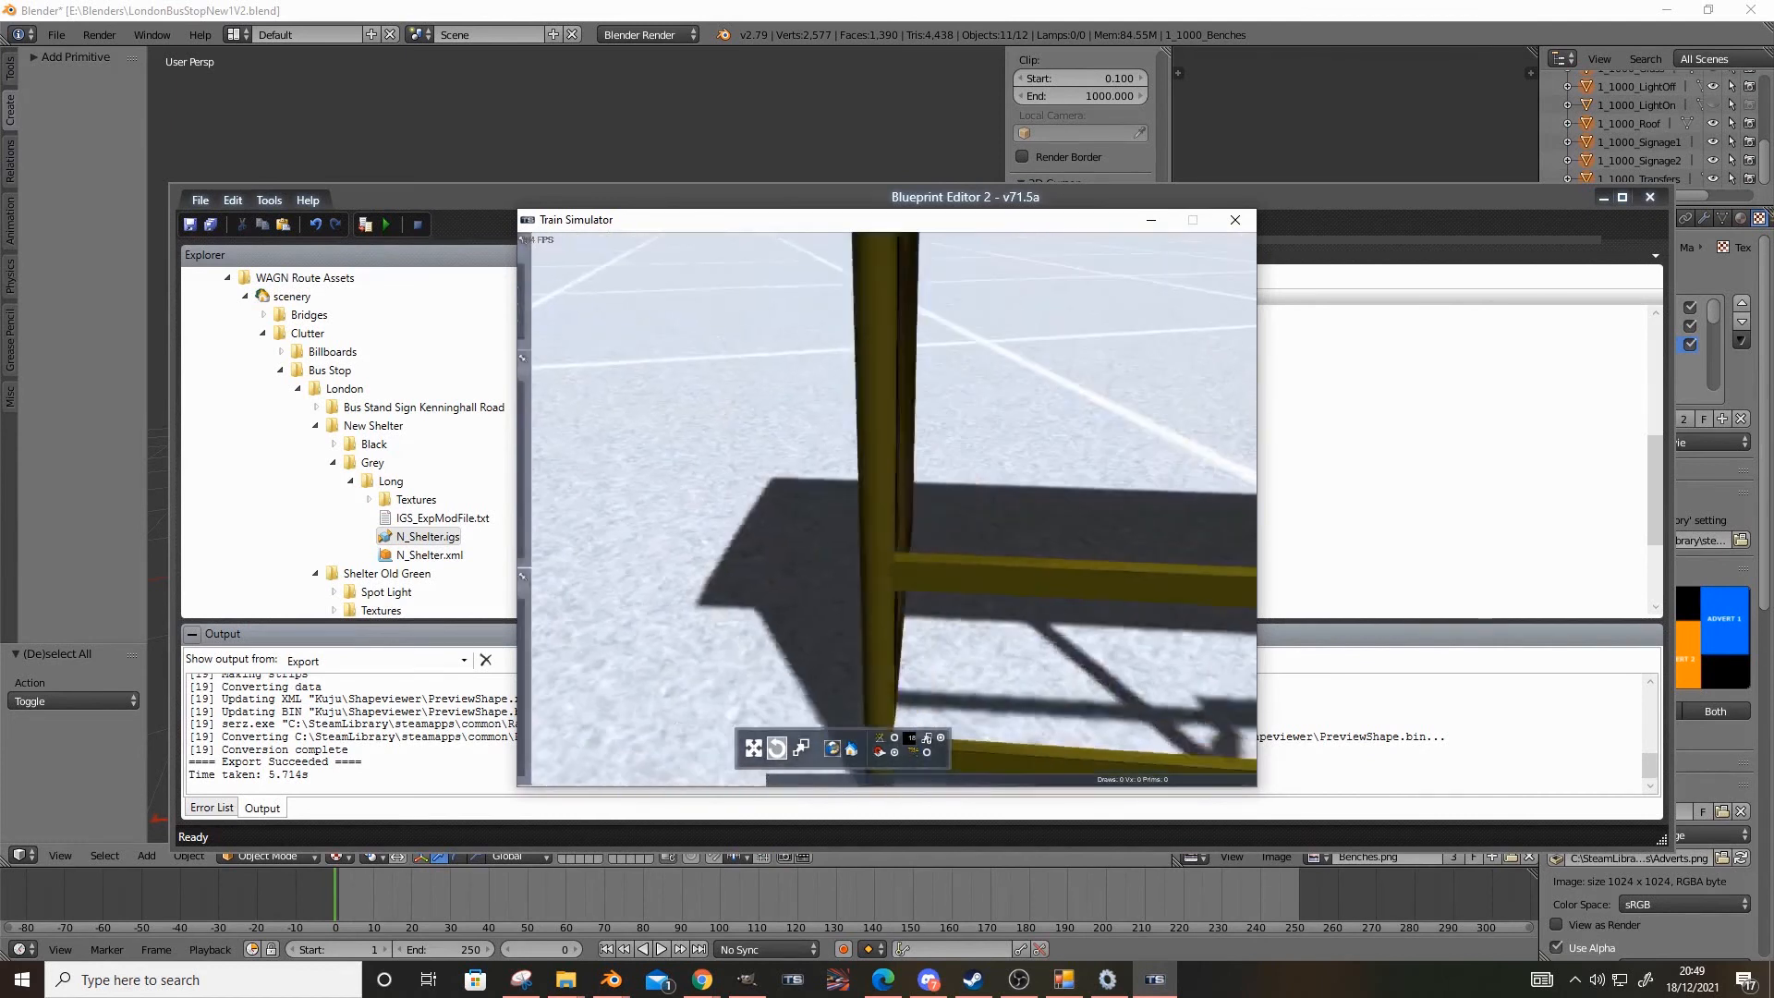
{"action": "key", "text": "Down"}
{"action": "right_click_drag", "start_coordinate": [966, 688], "coordinate": [1100, 675]}
{"action": "key", "text": "Down"}
{"action": "left_click", "coordinate": [901, 476]}
{"action": "left_click_drag", "start_coordinate": [752, 547], "coordinate": [606, 680]}
{"action": "right_click_drag", "start_coordinate": [605, 679], "coordinate": [795, 647]}
{"action": "right_click_drag", "start_coordinate": [646, 517], "coordinate": [770, 436]}
{"action": "key", "text": "Up"}
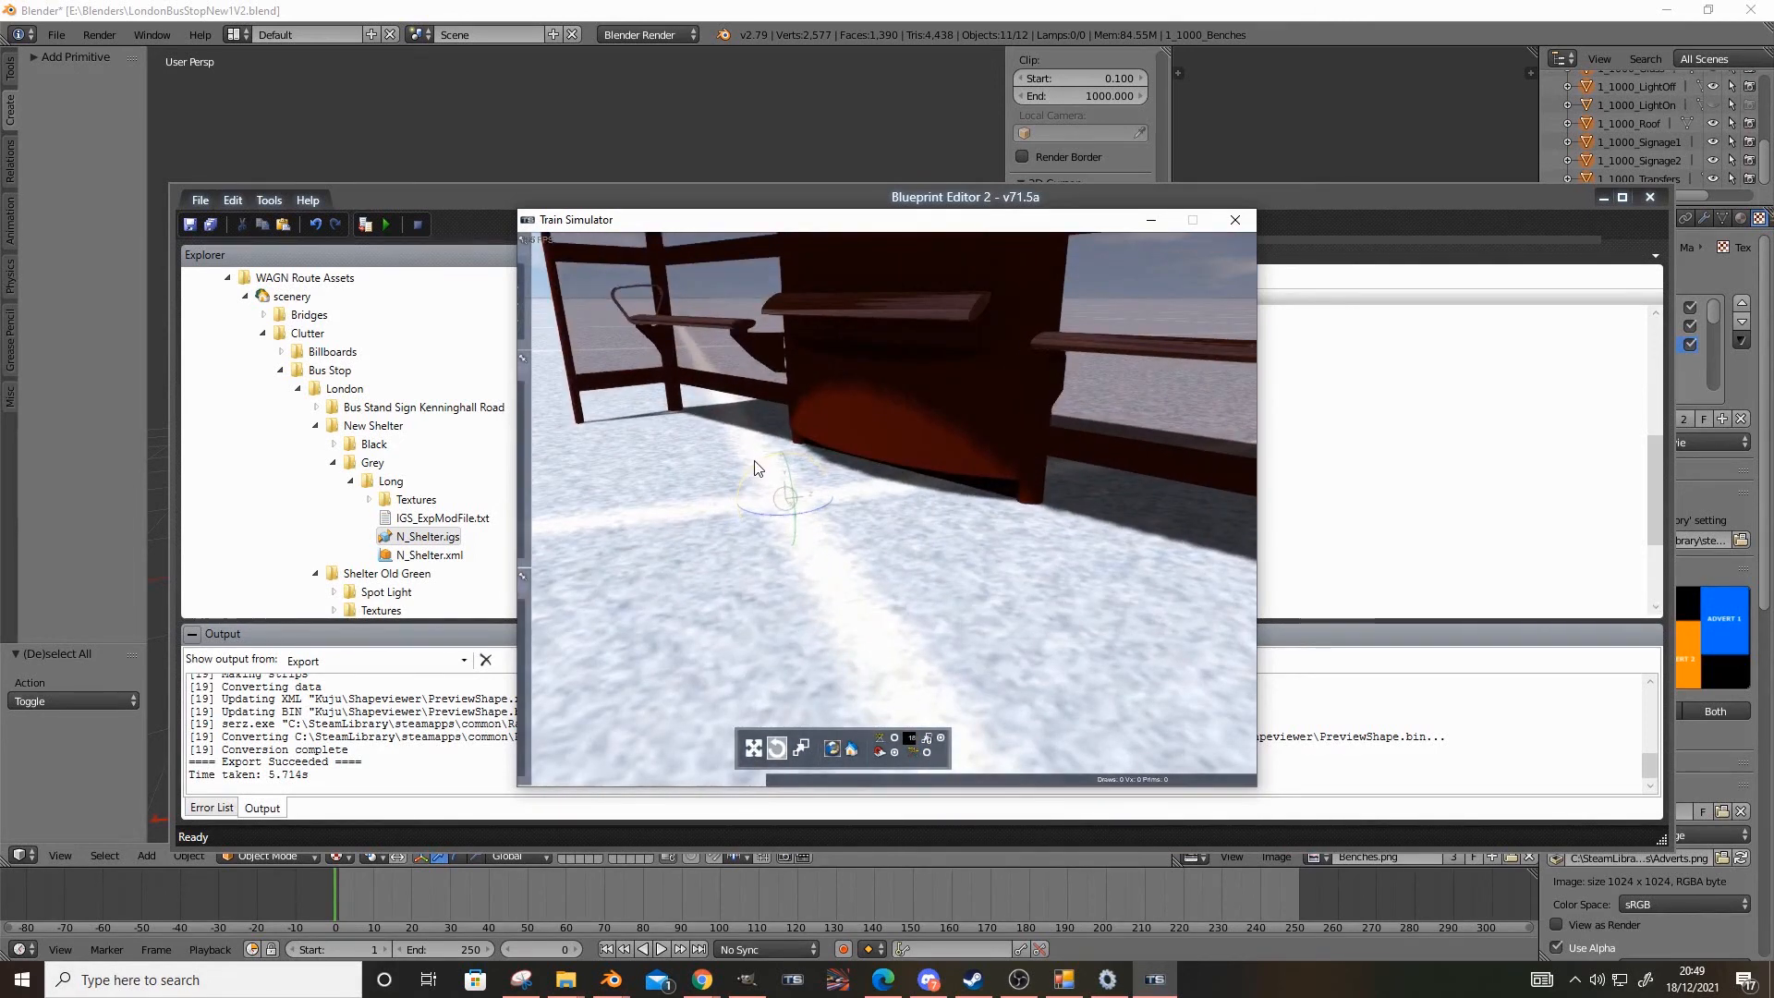
Inspect the bench surfaces and their reflections up close beside the maps panel
{"action": "left_click", "coordinate": [823, 434]}
{"action": "key", "text": "Up"}
{"action": "right_click_drag", "start_coordinate": [808, 446], "coordinate": [664, 406]}
{"action": "key", "text": "Up"}
{"action": "key", "text": "Down"}
{"action": "key", "text": "Down"}
{"action": "key", "text": "Up"}
{"action": "key", "text": "Up"}
{"action": "key", "text": "Up"}
{"action": "key", "text": "Down"}
{"action": "right_click_drag", "start_coordinate": [689, 619], "coordinate": [739, 674]}
{"action": "key", "text": "Up"}
{"action": "key", "text": "Up"}
{"action": "key", "text": "Down"}
{"action": "right_click_drag", "start_coordinate": [639, 607], "coordinate": [628, 626]}
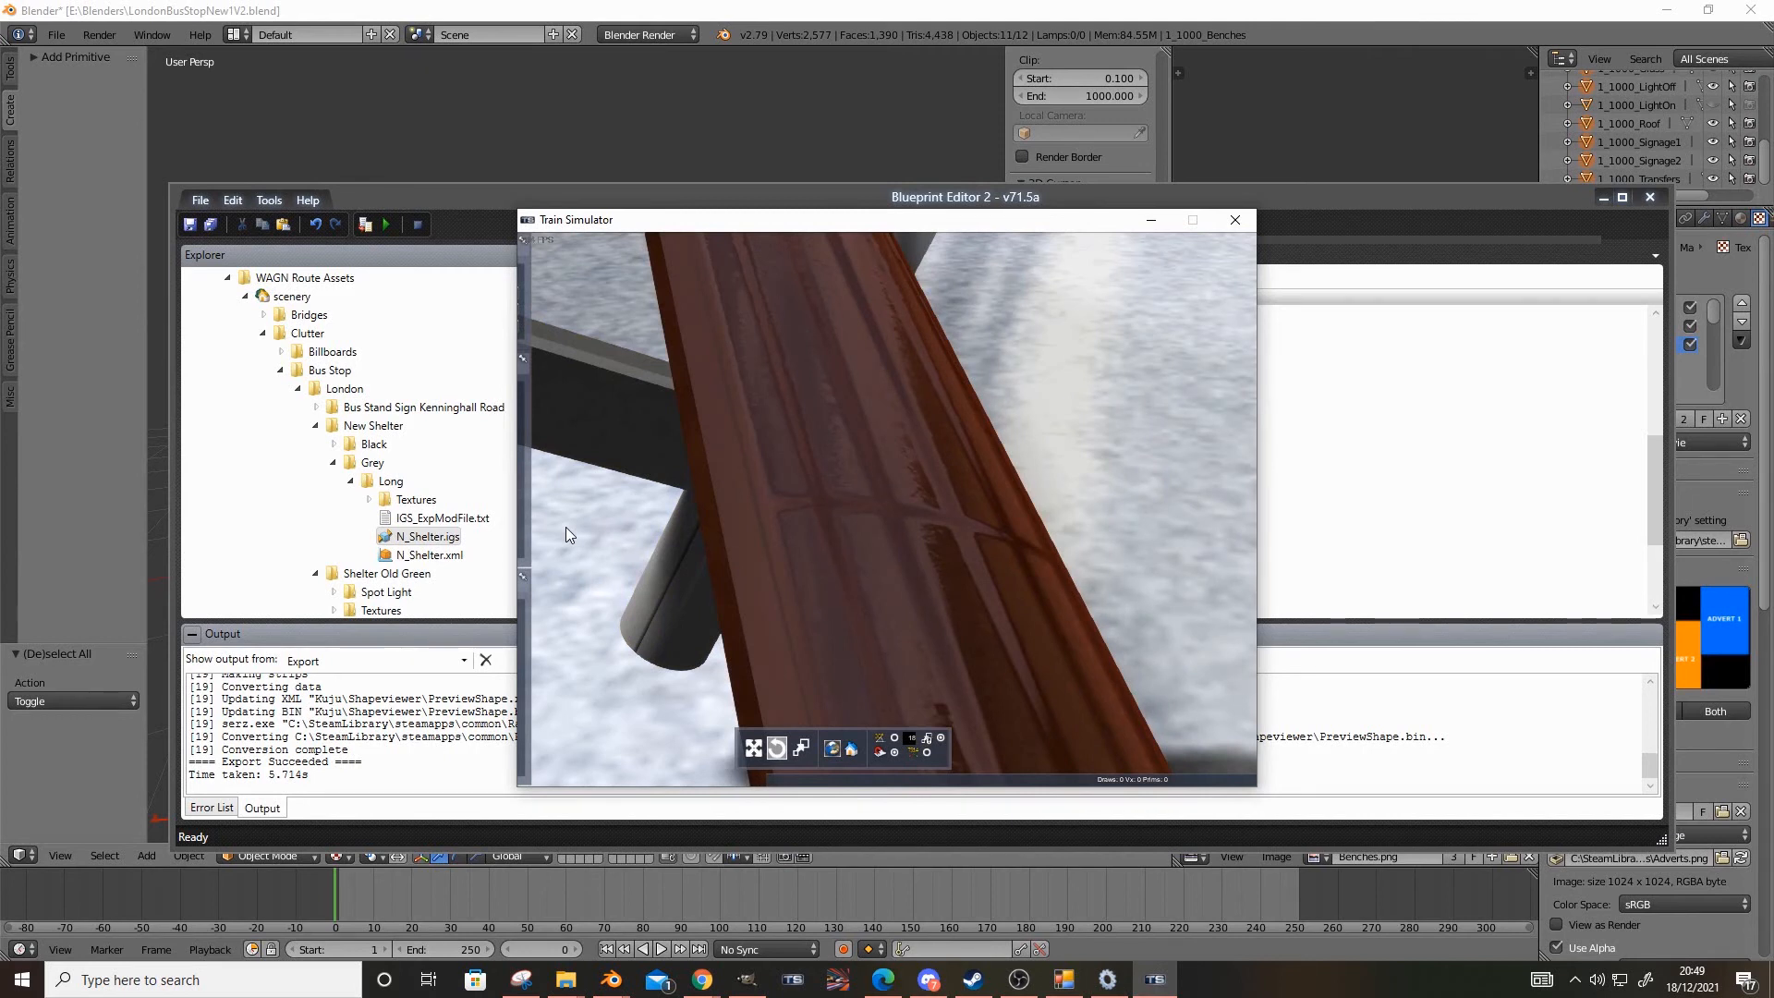
{"action": "mouse_move", "coordinate": [567, 534]}
{"action": "right_mouse_down"}
{"action": "mouse_move", "coordinate": [552, 539]}
{"action": "mouse_move", "coordinate": [591, 543]}
{"action": "mouse_move", "coordinate": [675, 476]}
{"action": "mouse_move", "coordinate": [758, 536]}
{"action": "mouse_move", "coordinate": [795, 526]}
{"action": "mouse_move", "coordinate": [762, 540]}
{"action": "mouse_move", "coordinate": [772, 555]}
{"action": "mouse_move", "coordinate": [665, 490]}
{"action": "mouse_move", "coordinate": [567, 529]}
{"action": "right_mouse_up"}
{"action": "key", "text": "Down"}
{"action": "key", "text": "Up"}
{"action": "key", "text": "Up"}
{"action": "key", "text": "Down"}
{"action": "key", "text": "Up"}
{"action": "key", "text": "Down"}
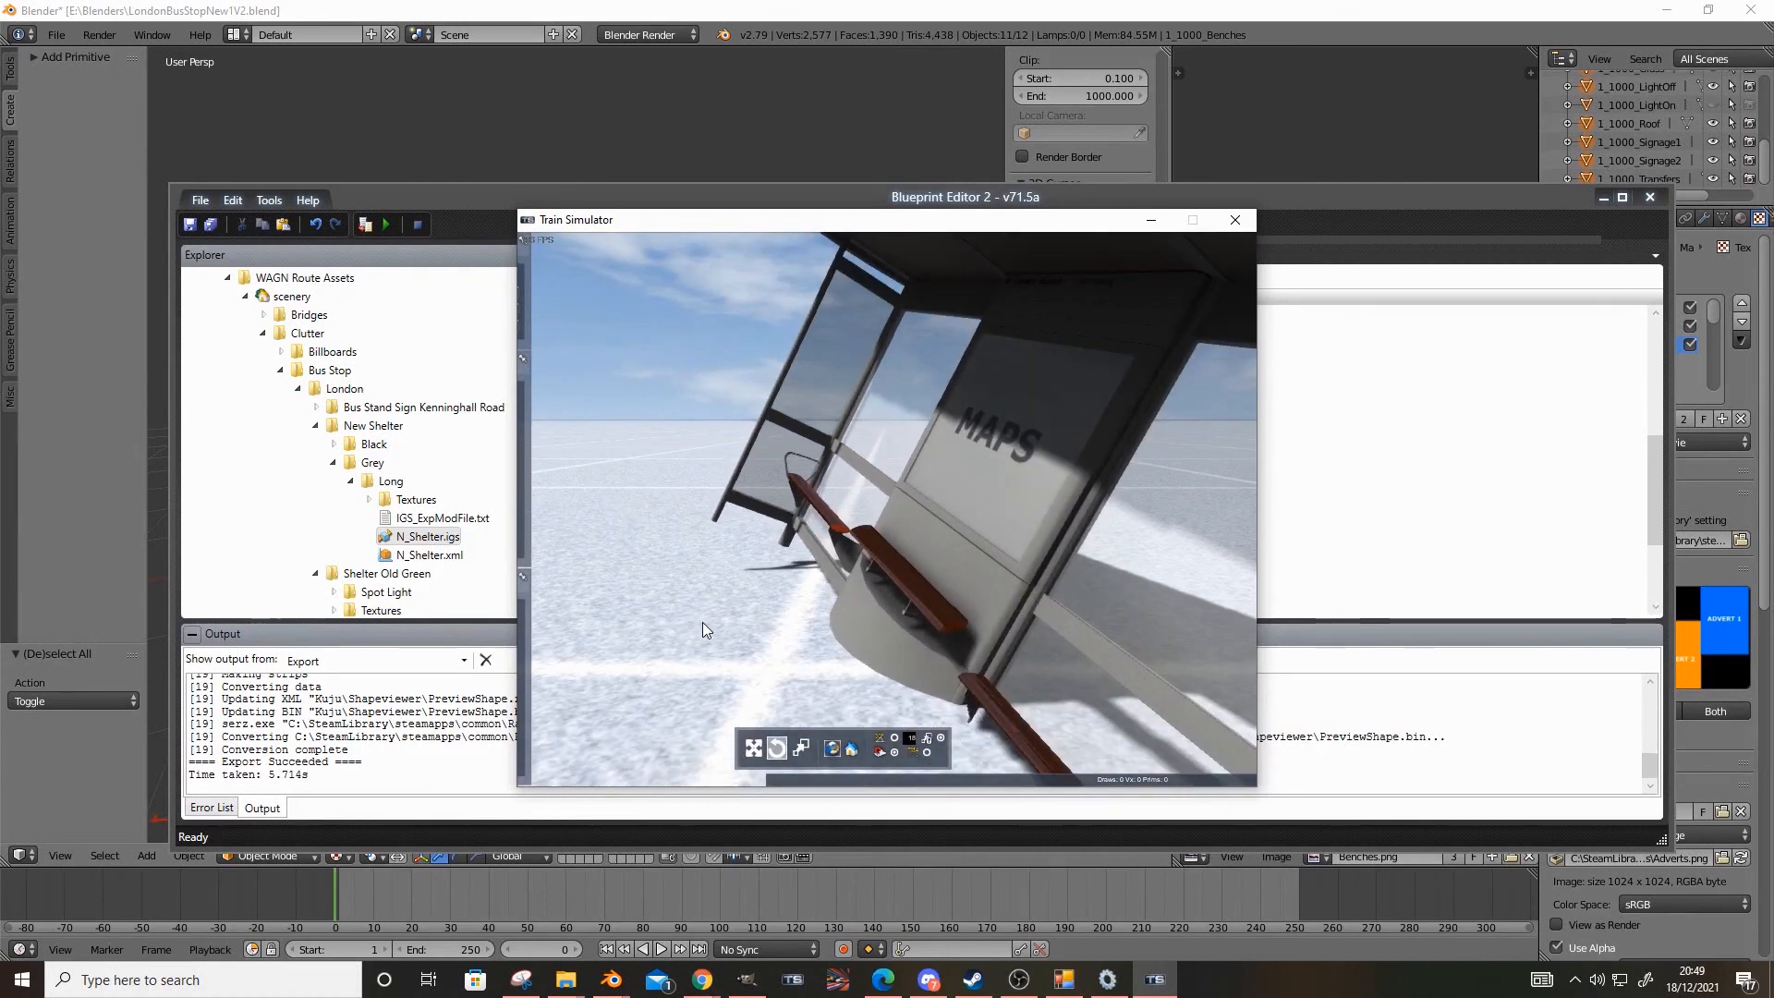
In GIMP, set the 5.png layer's opacity to 100, re-export Benches.png and convert it to Benches.ace with RWAceTool
{"action": "left_click", "coordinate": [738, 982]}
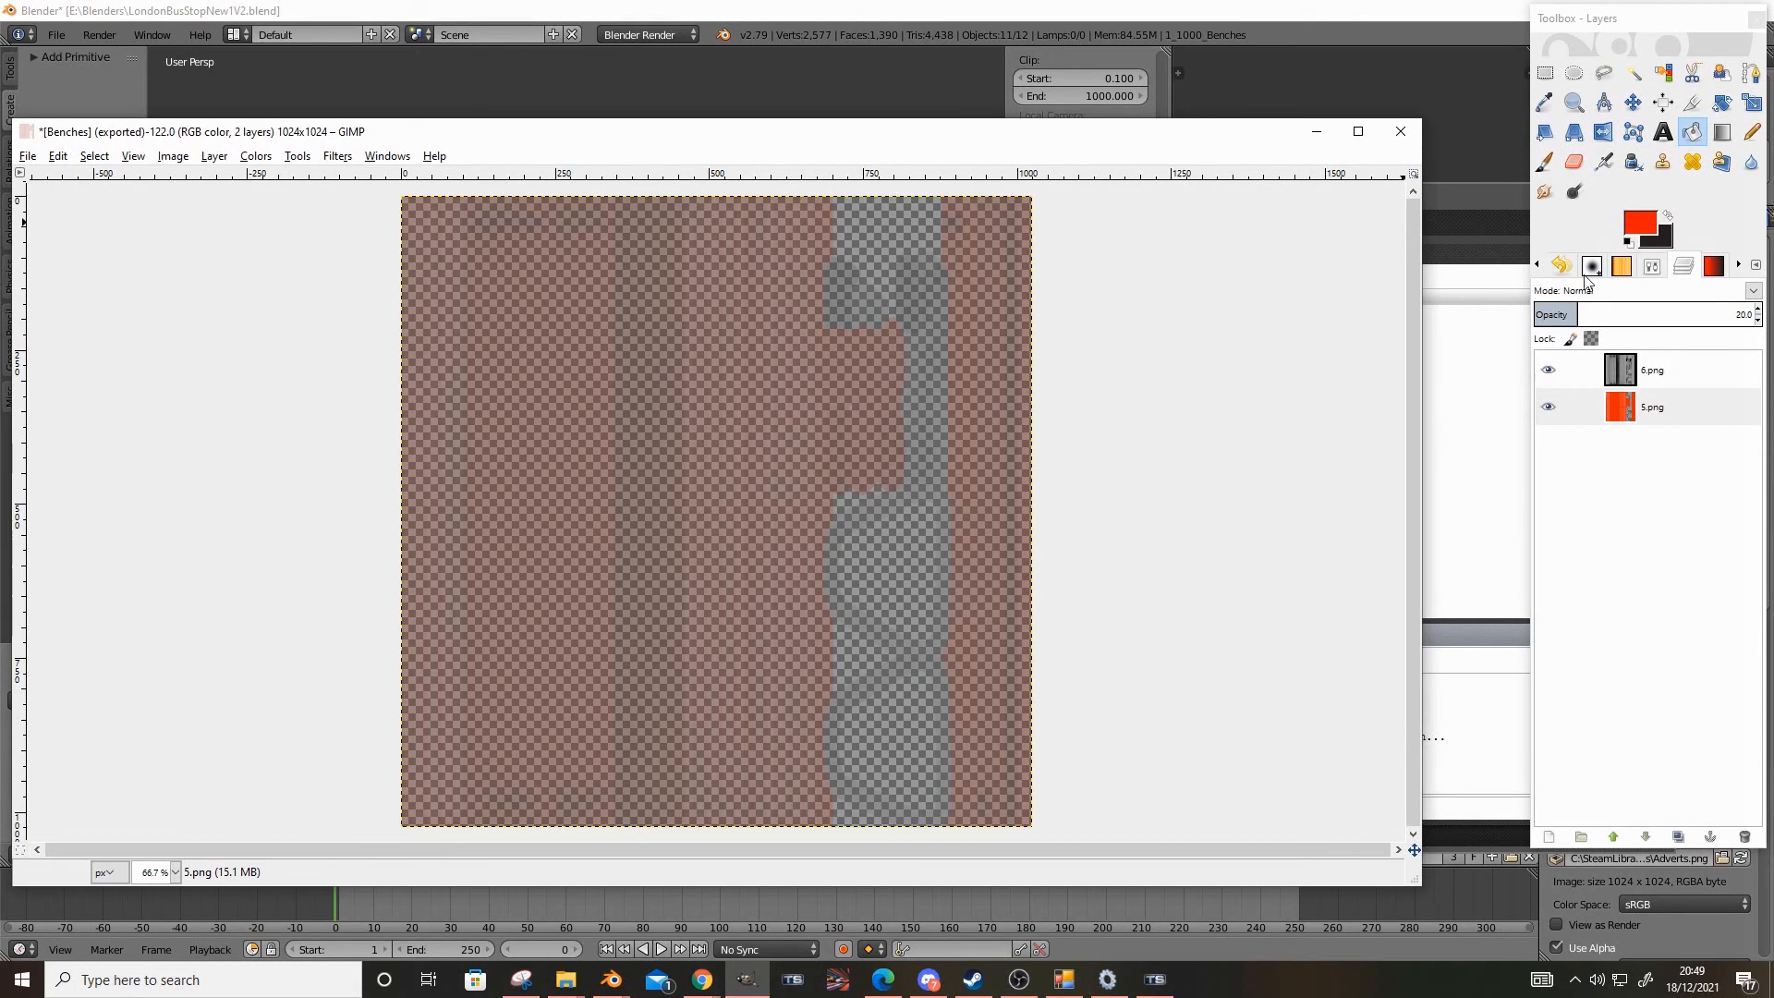
{"action": "left_click_drag", "start_coordinate": [1725, 317], "coordinate": [1733, 314]}
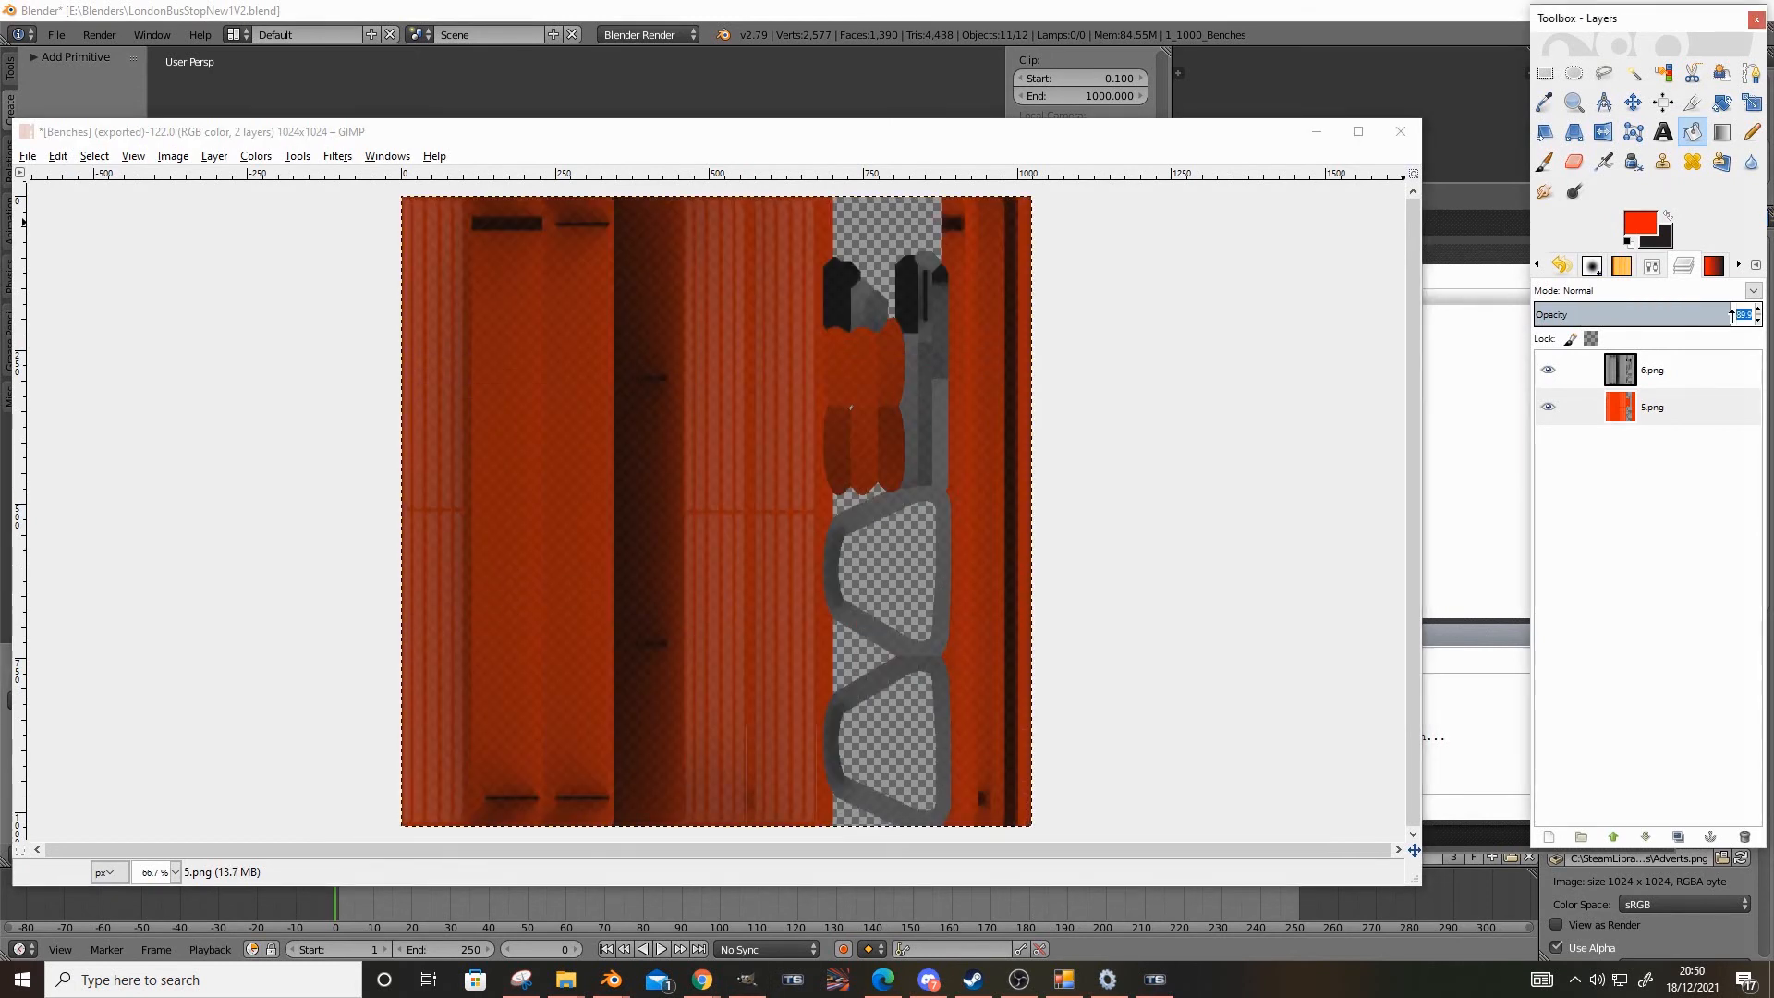
{"action": "key", "text": "Return"}
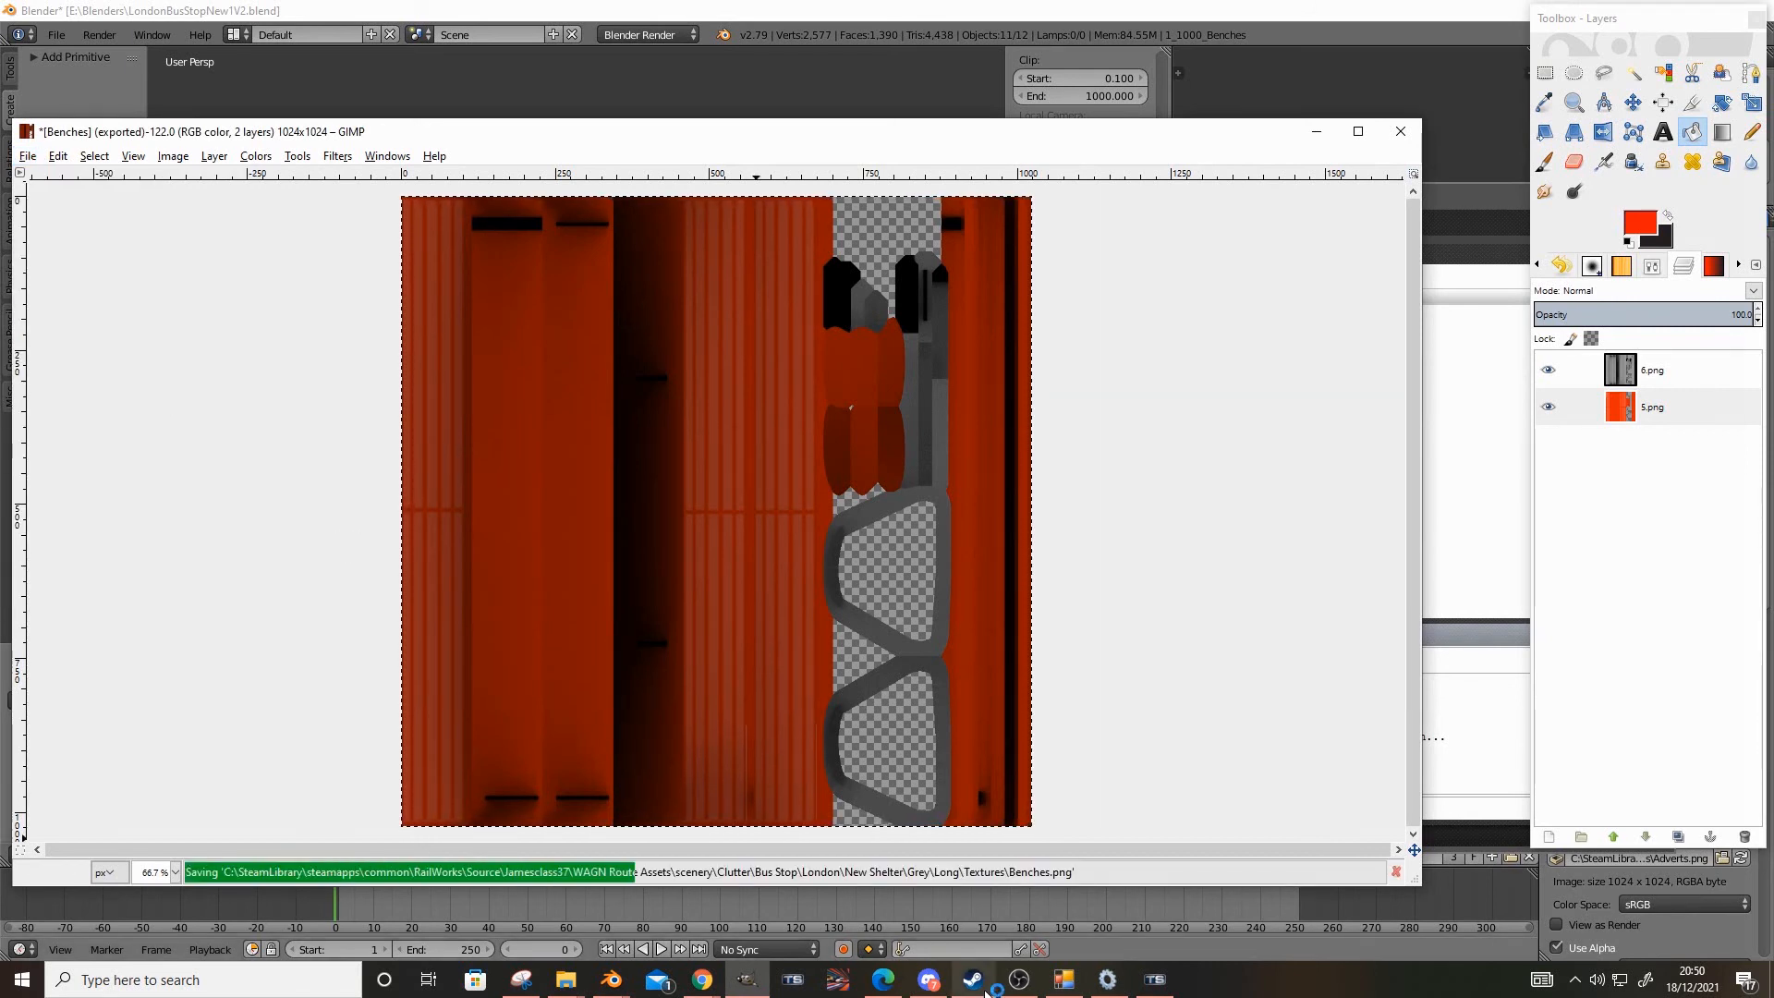
{"action": "left_click", "coordinate": [1062, 983]}
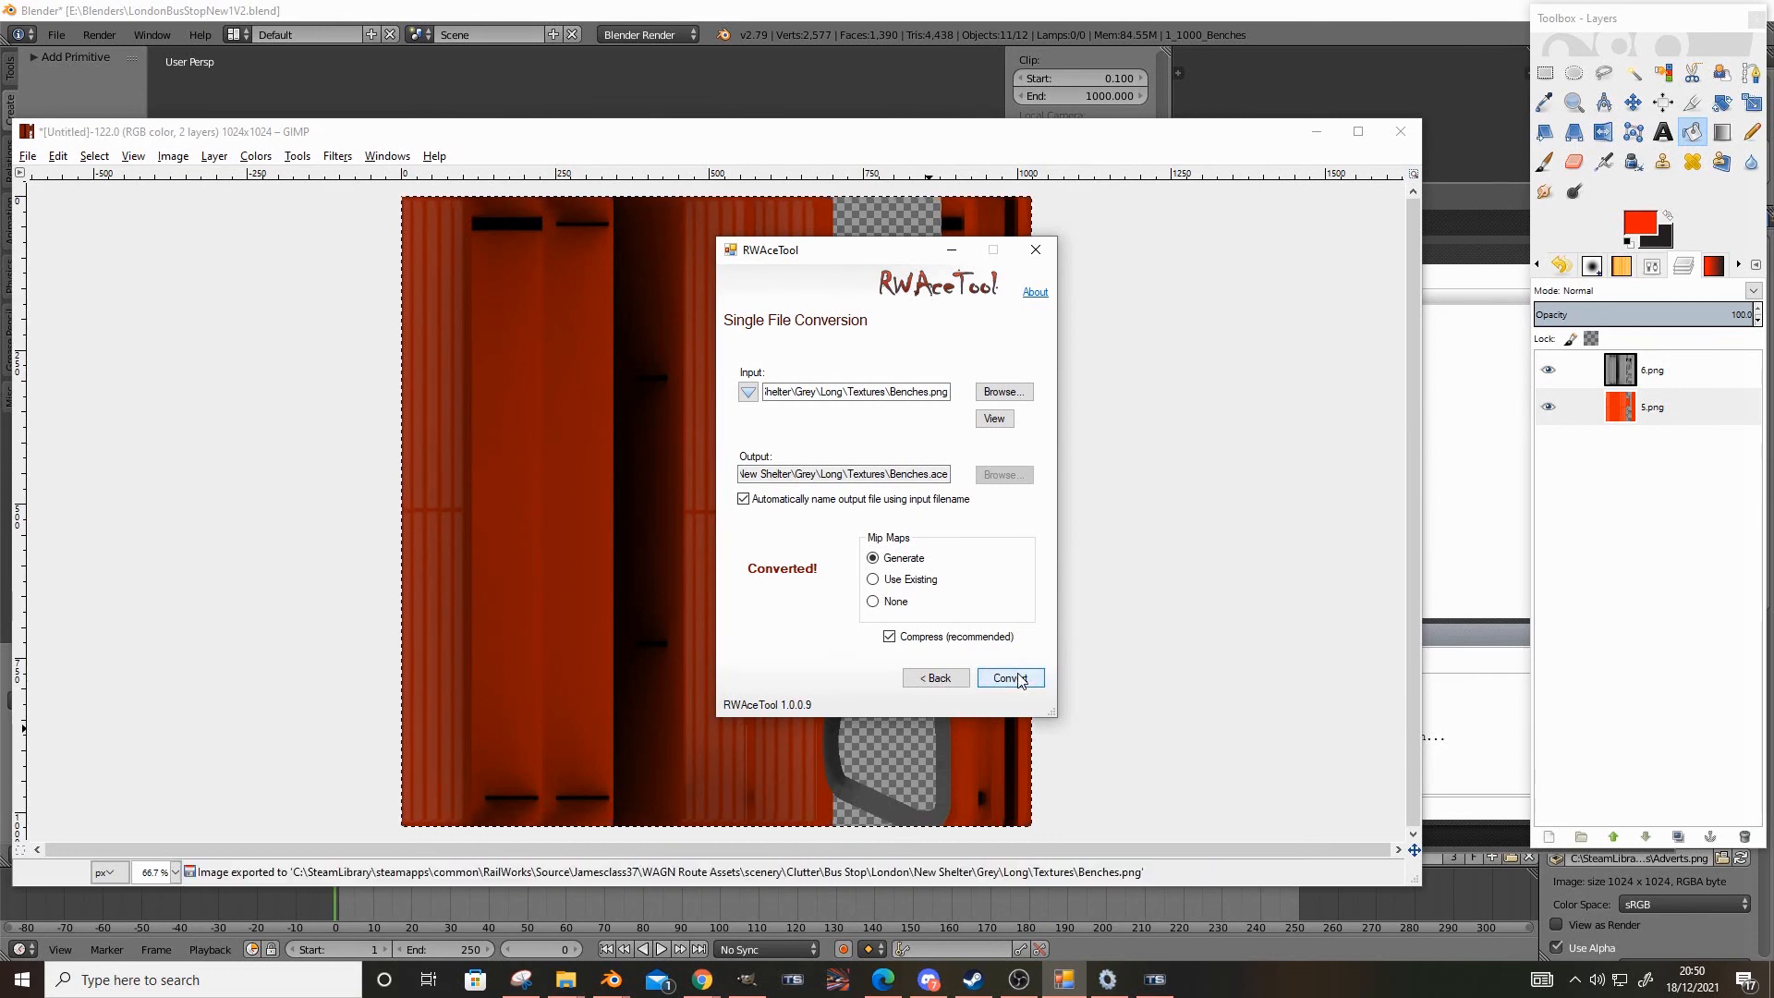
Preview the shelter again from Blueprint Editor and examine how the benches reflect light
{"action": "left_click", "coordinate": [1106, 981]}
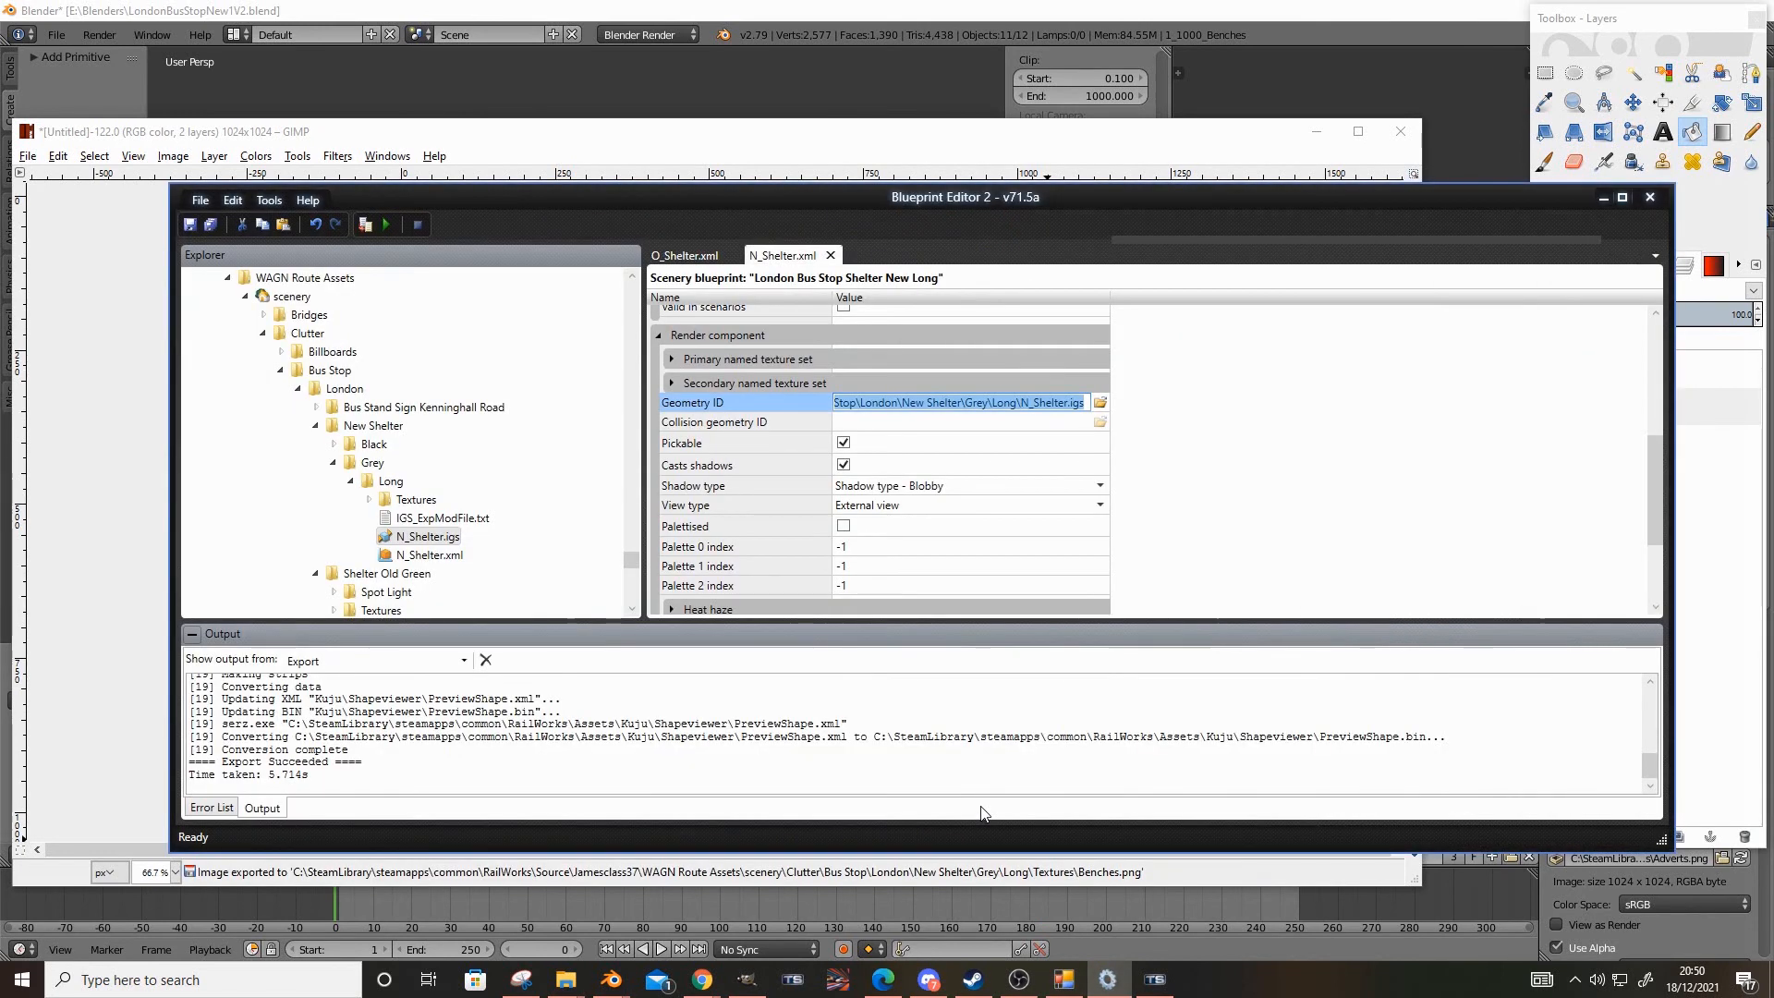
{"action": "key", "text": "F9"}
{"action": "type", "text": "0"}
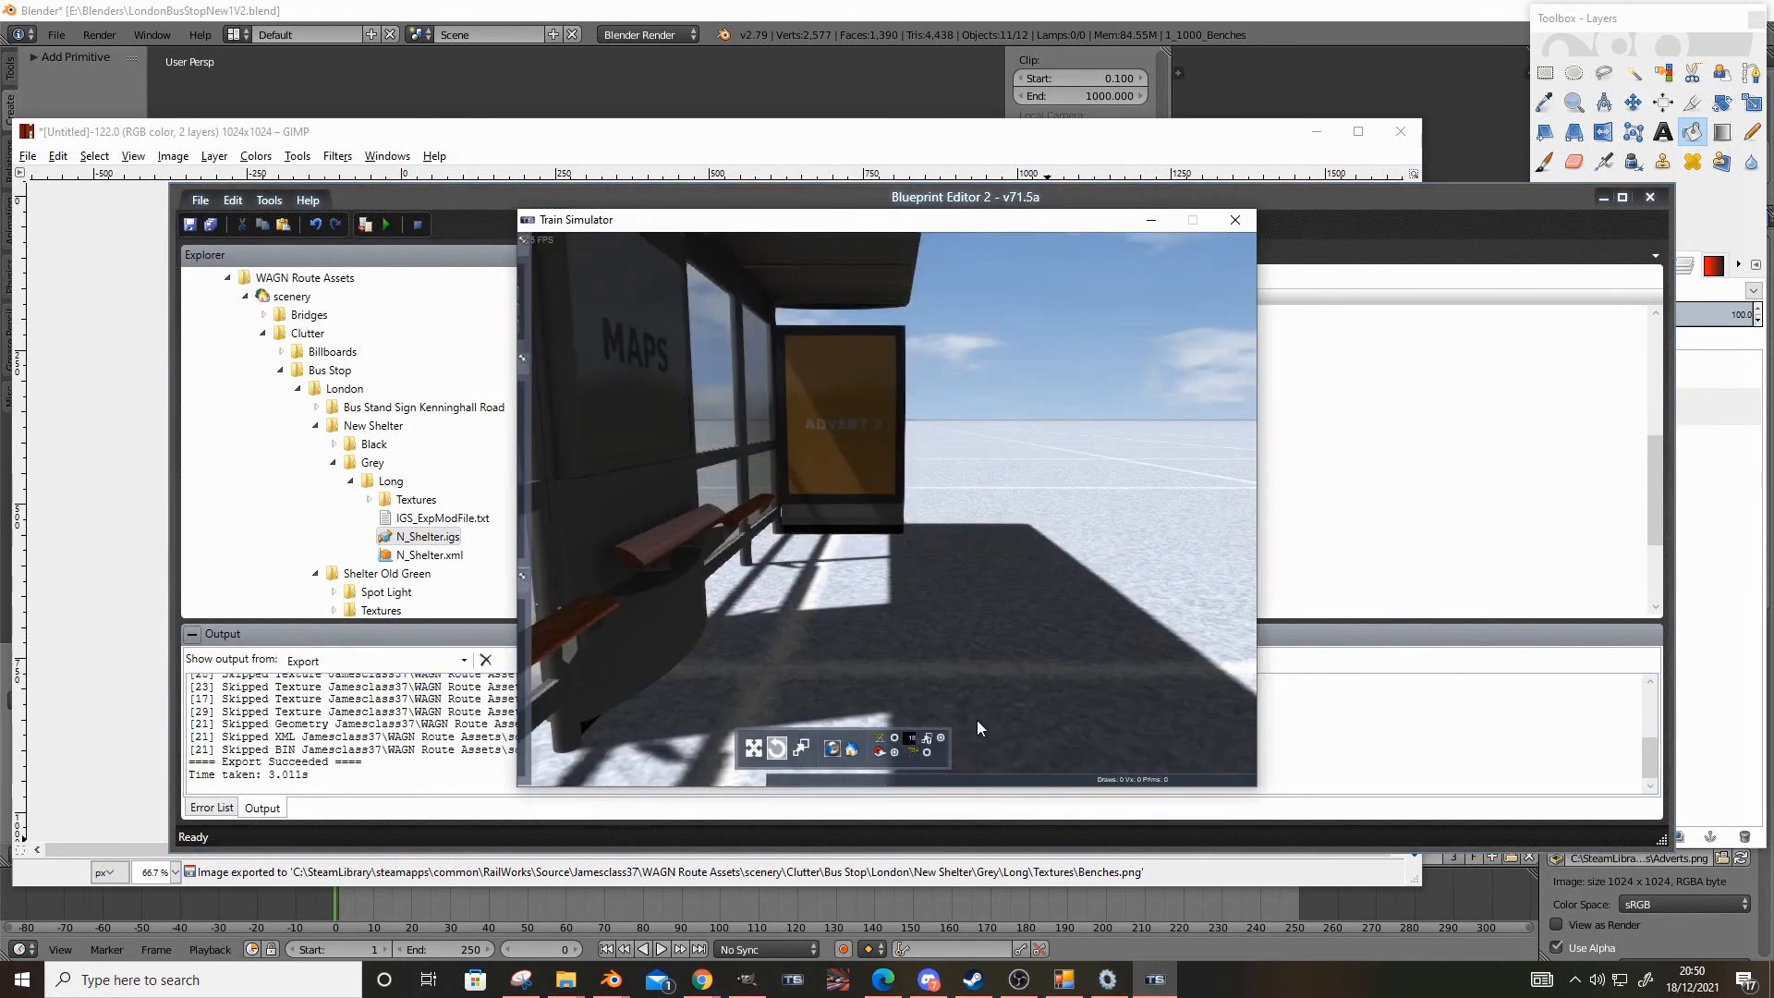
{"action": "scroll", "coordinate": [793, 539], "scroll_direction": "down", "scroll_amount": 3}
{"action": "right_click_drag", "start_coordinate": [841, 595], "coordinate": [541, 619]}
{"action": "left_click_drag", "start_coordinate": [811, 546], "coordinate": [906, 554]}
{"action": "left_click", "coordinate": [719, 659]}
{"action": "scroll", "coordinate": [719, 660], "scroll_direction": "up", "scroll_amount": 2}
{"action": "scroll", "coordinate": [719, 660], "scroll_direction": "up", "scroll_amount": 3}
{"action": "right_click_drag", "start_coordinate": [719, 660], "coordinate": [1063, 658]}
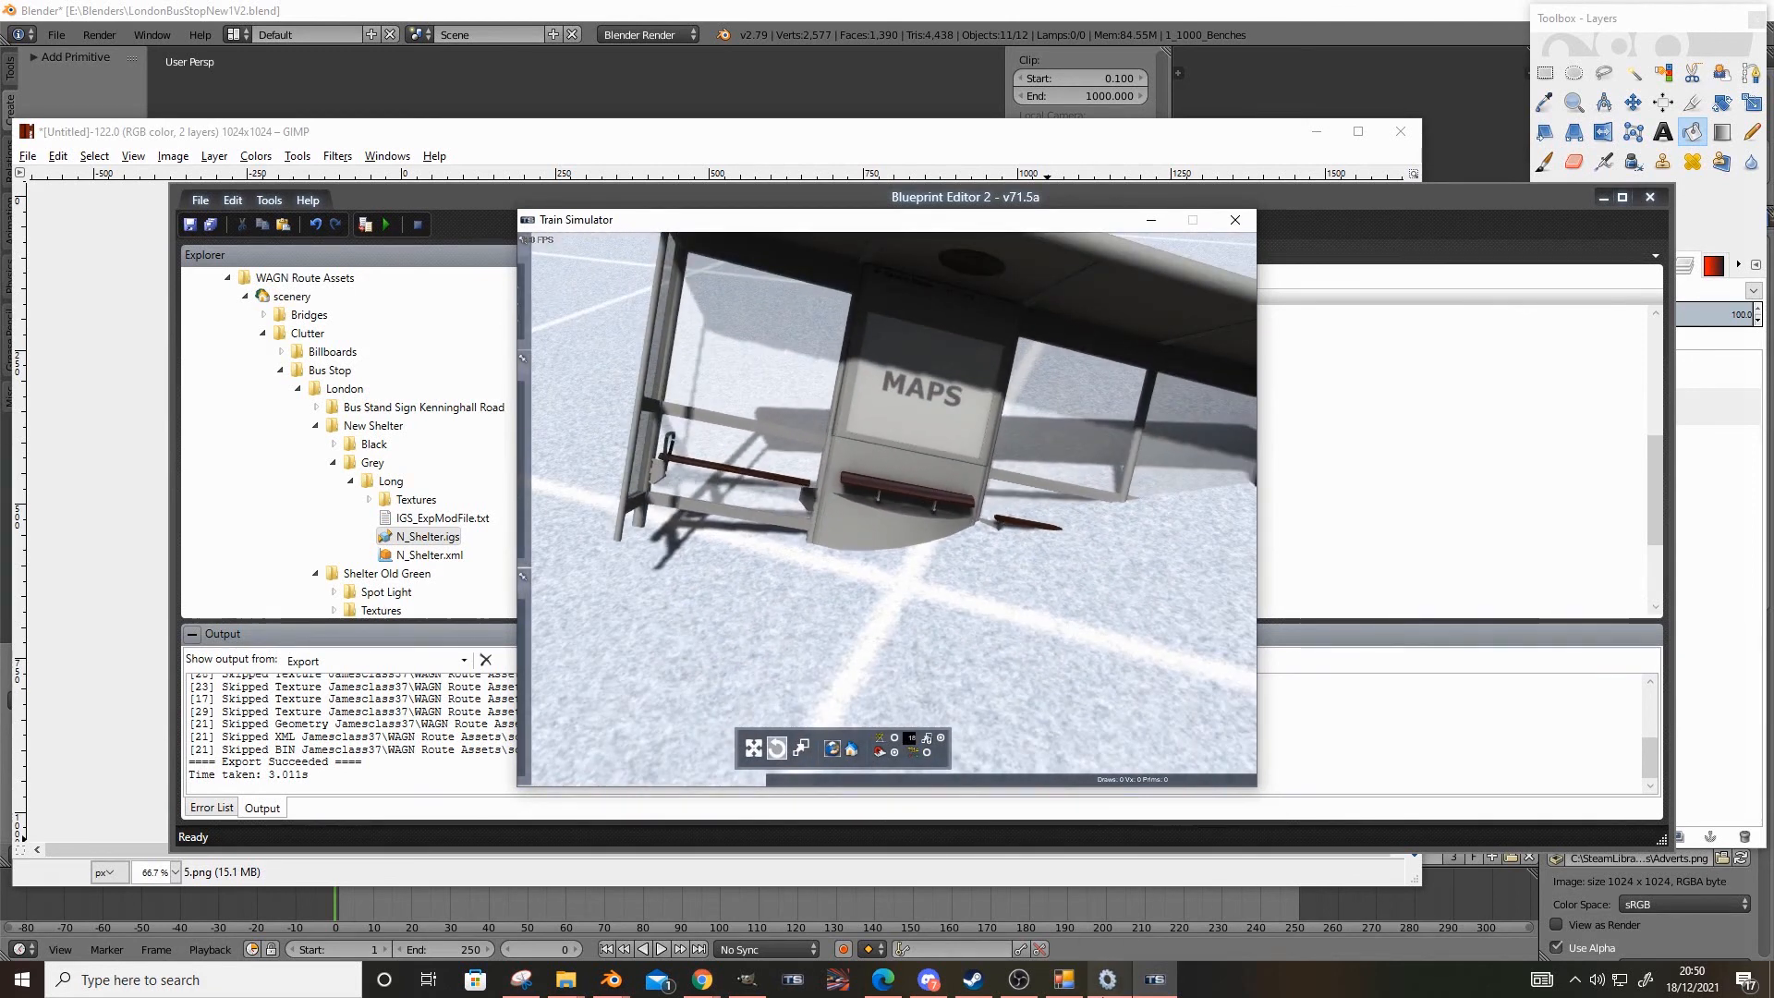
In GIMP, set the 5.png layer's opacity to 10, re-export Benches.png and convert it to Benches.ace with RWAceTool
{"action": "left_click", "coordinate": [748, 979]}
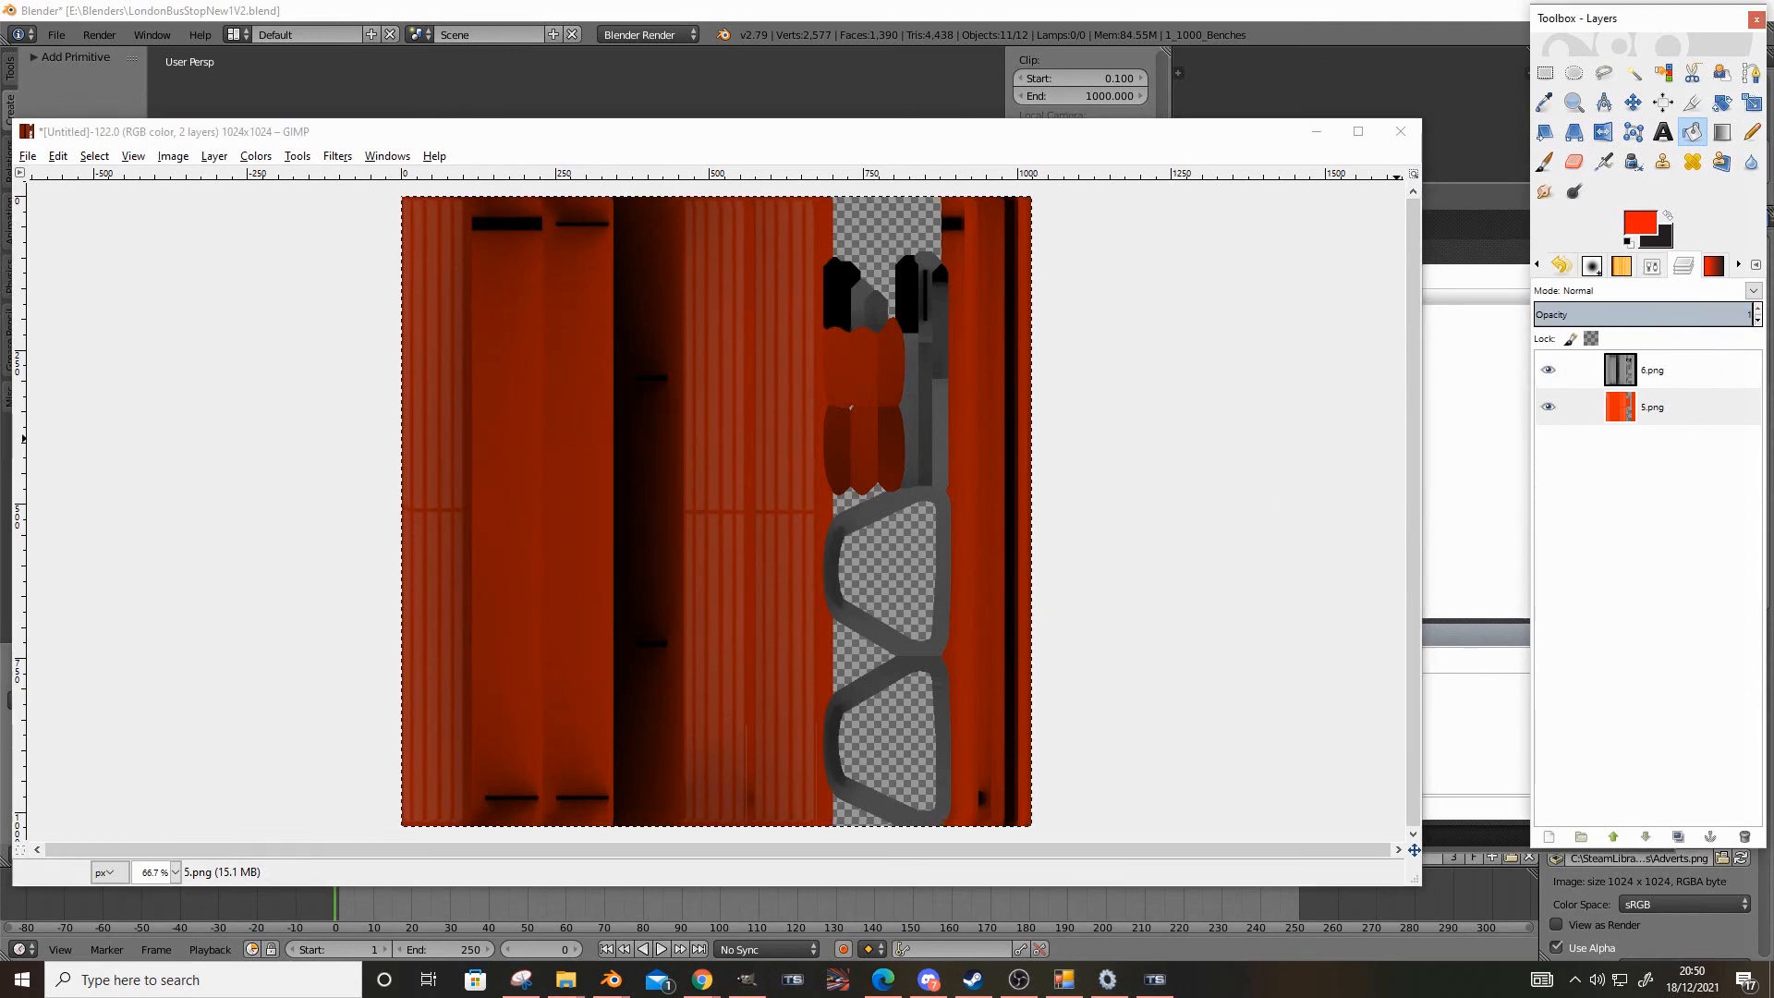
{"action": "key", "text": "Return"}
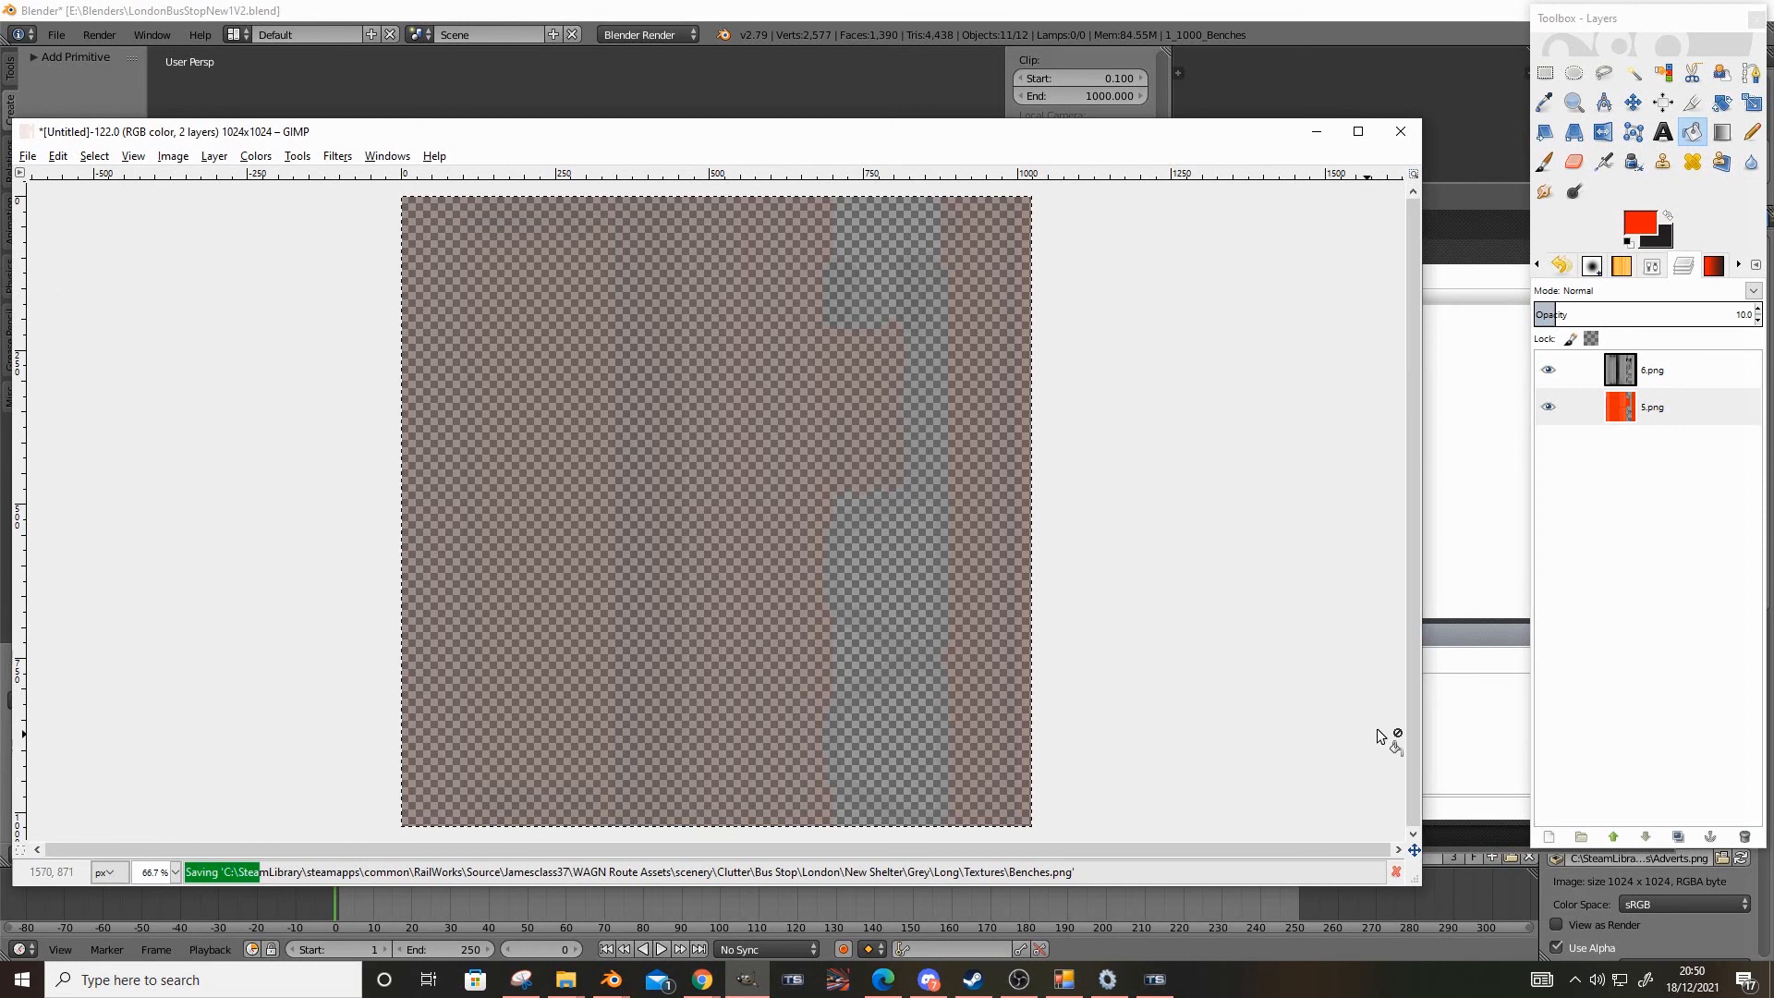
{"action": "left_click", "coordinate": [1433, 713]}
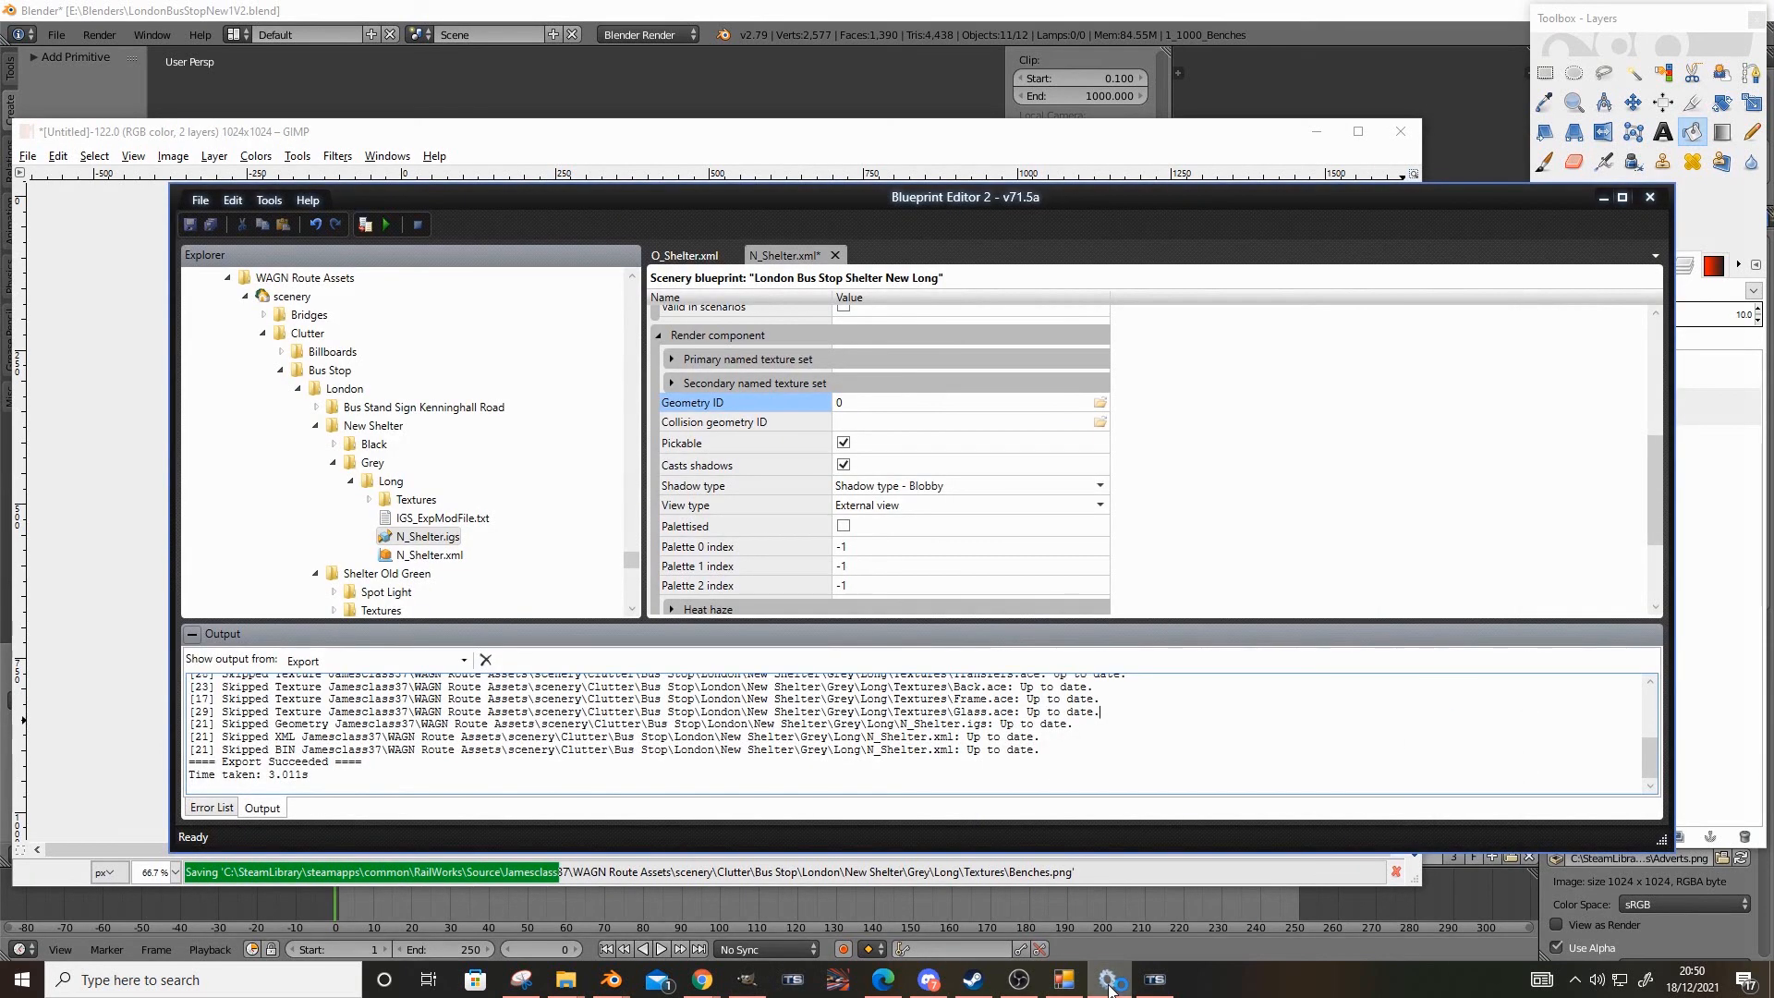
{"action": "left_click", "coordinate": [1049, 992]}
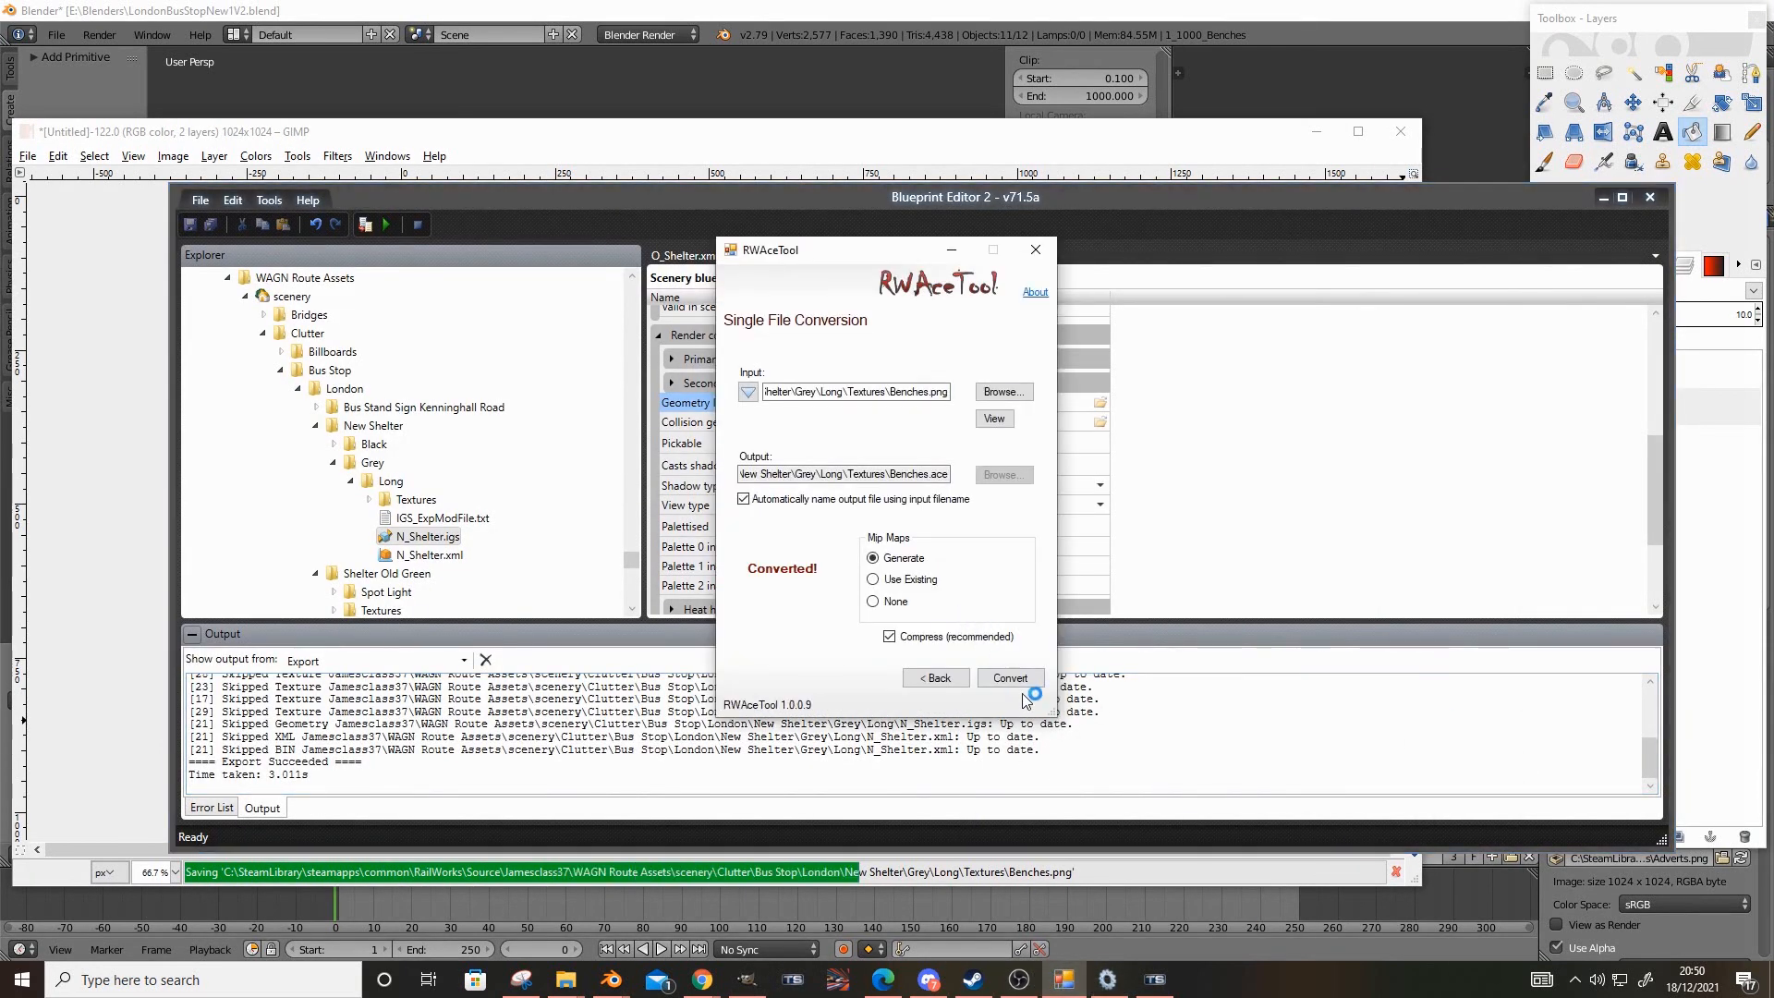
{"action": "left_click", "coordinate": [1135, 705]}
Restore the Geometry ID path ending in New Shelter\Grey\Long\N_Shelter.igs and preview the blueprint again
{"action": "key", "text": "F7"}
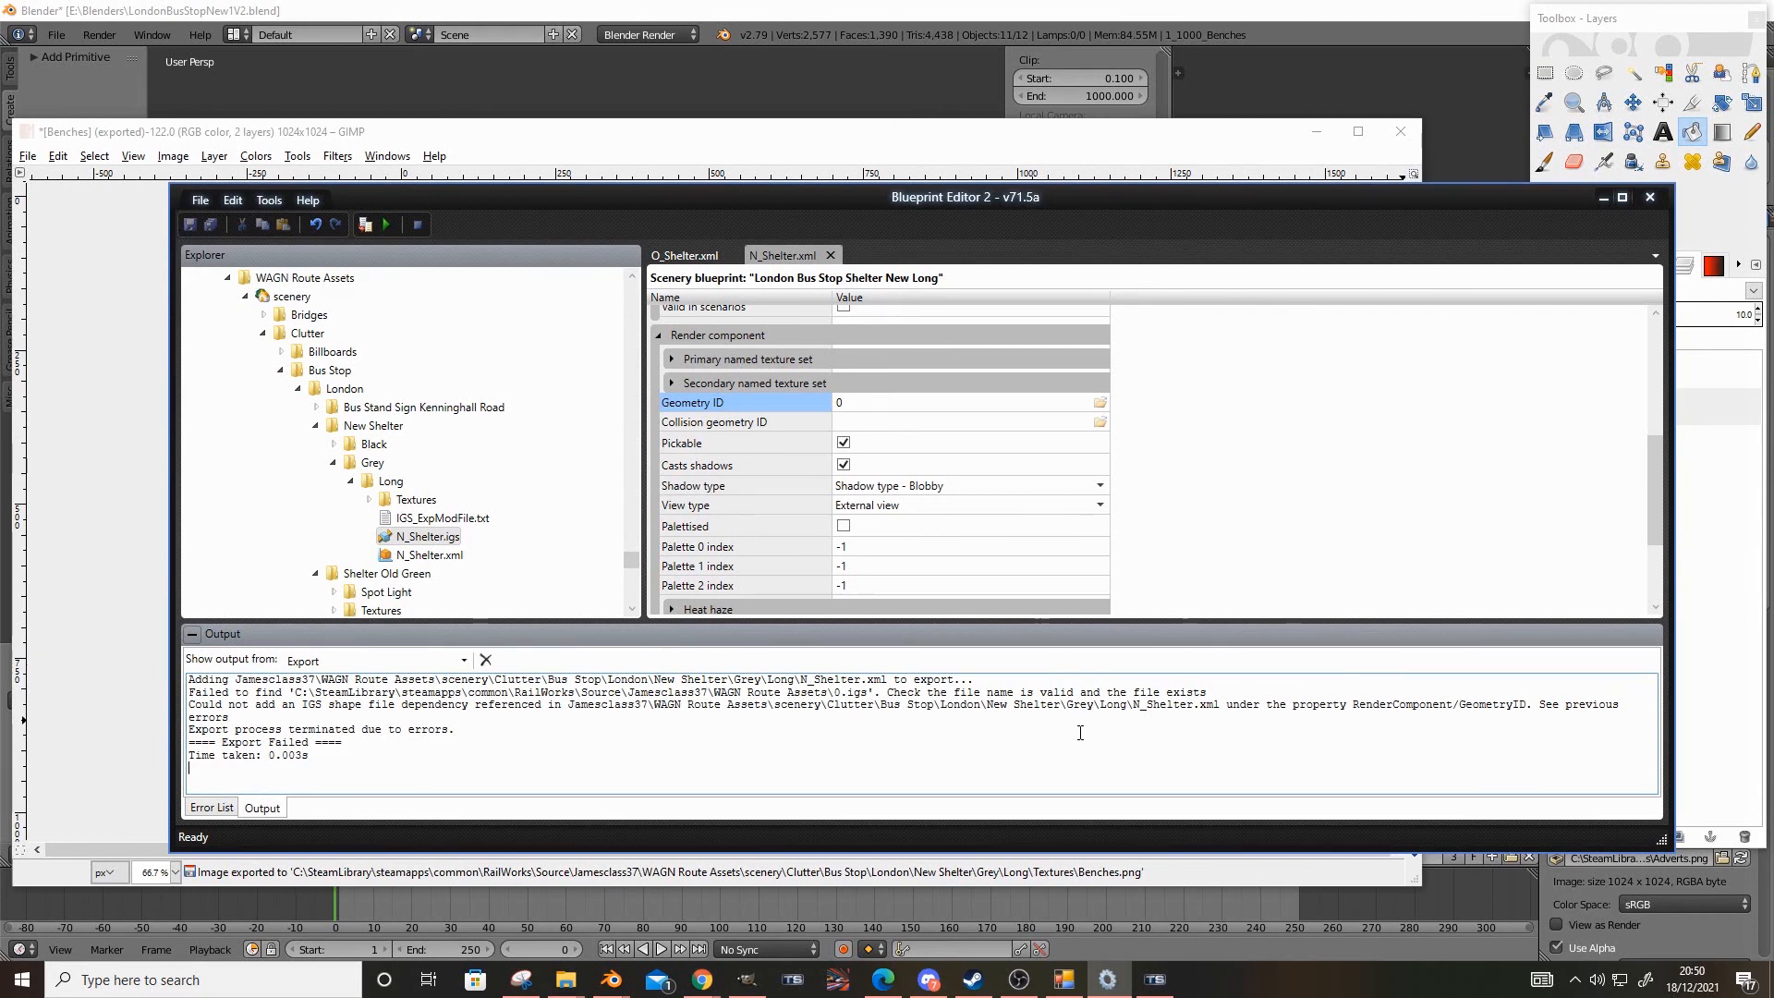
{"action": "scroll", "coordinate": [804, 612], "scroll_direction": "up", "scroll_amount": 2}
{"action": "left_click", "coordinate": [869, 489]}
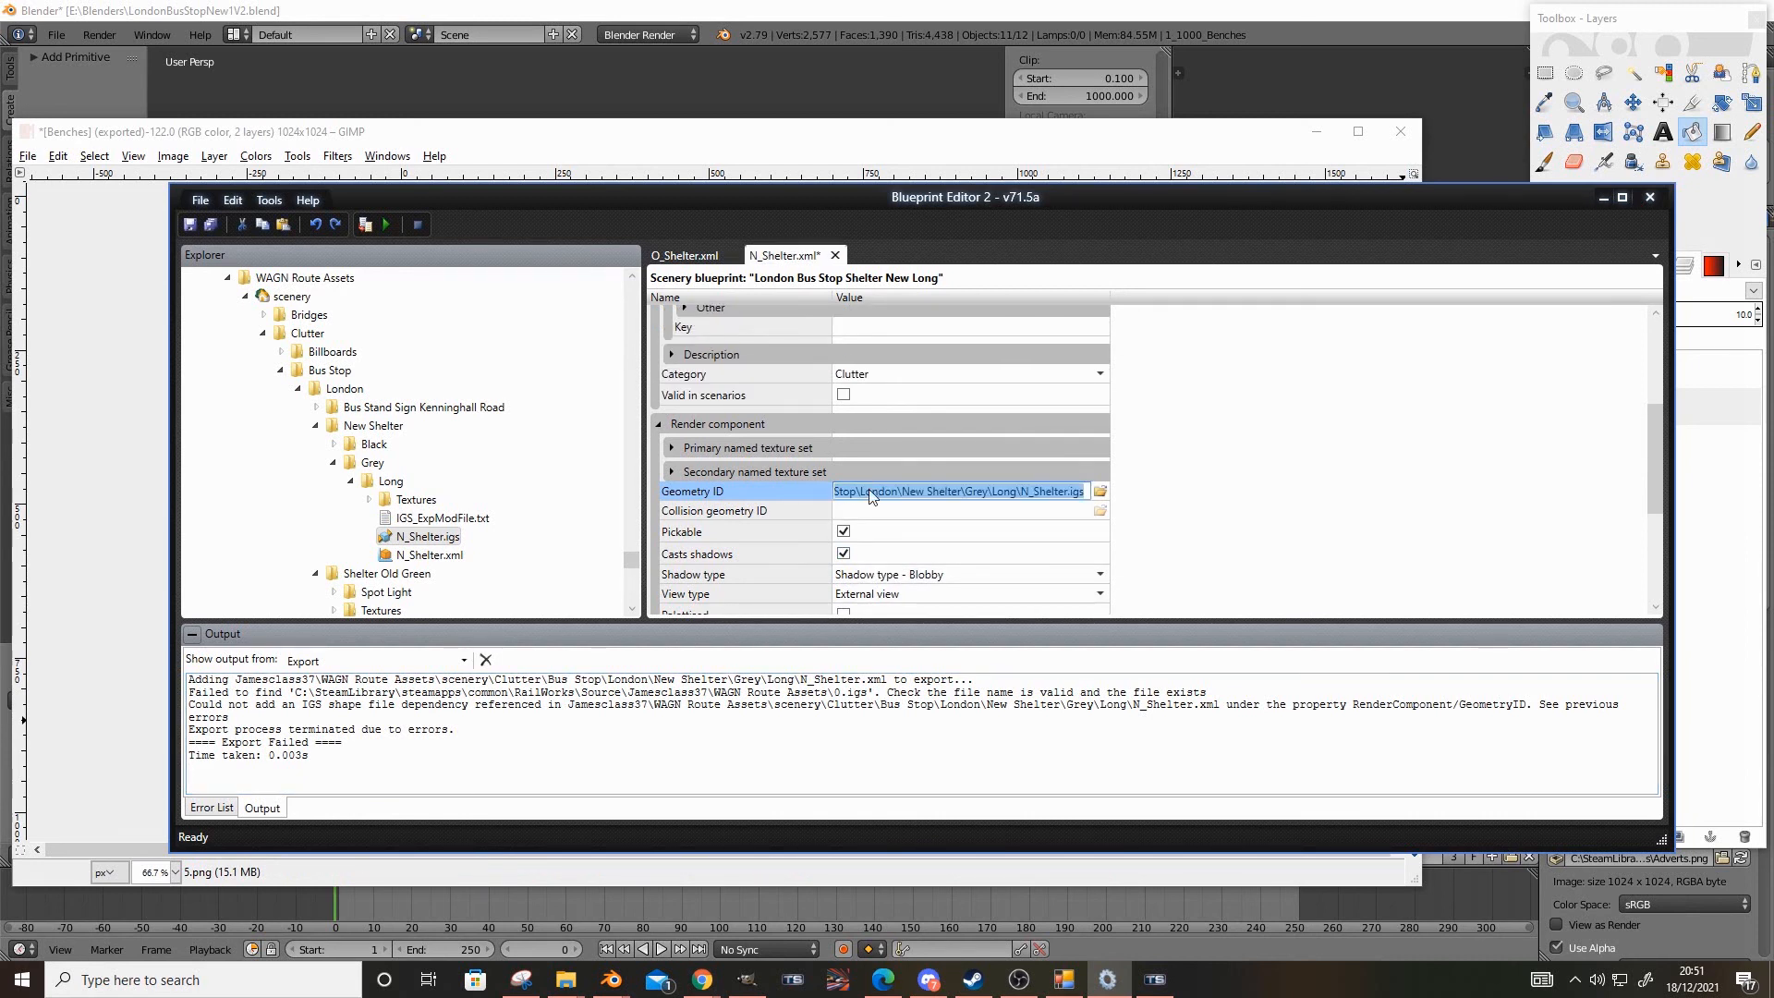
{"action": "key", "text": "F9"}
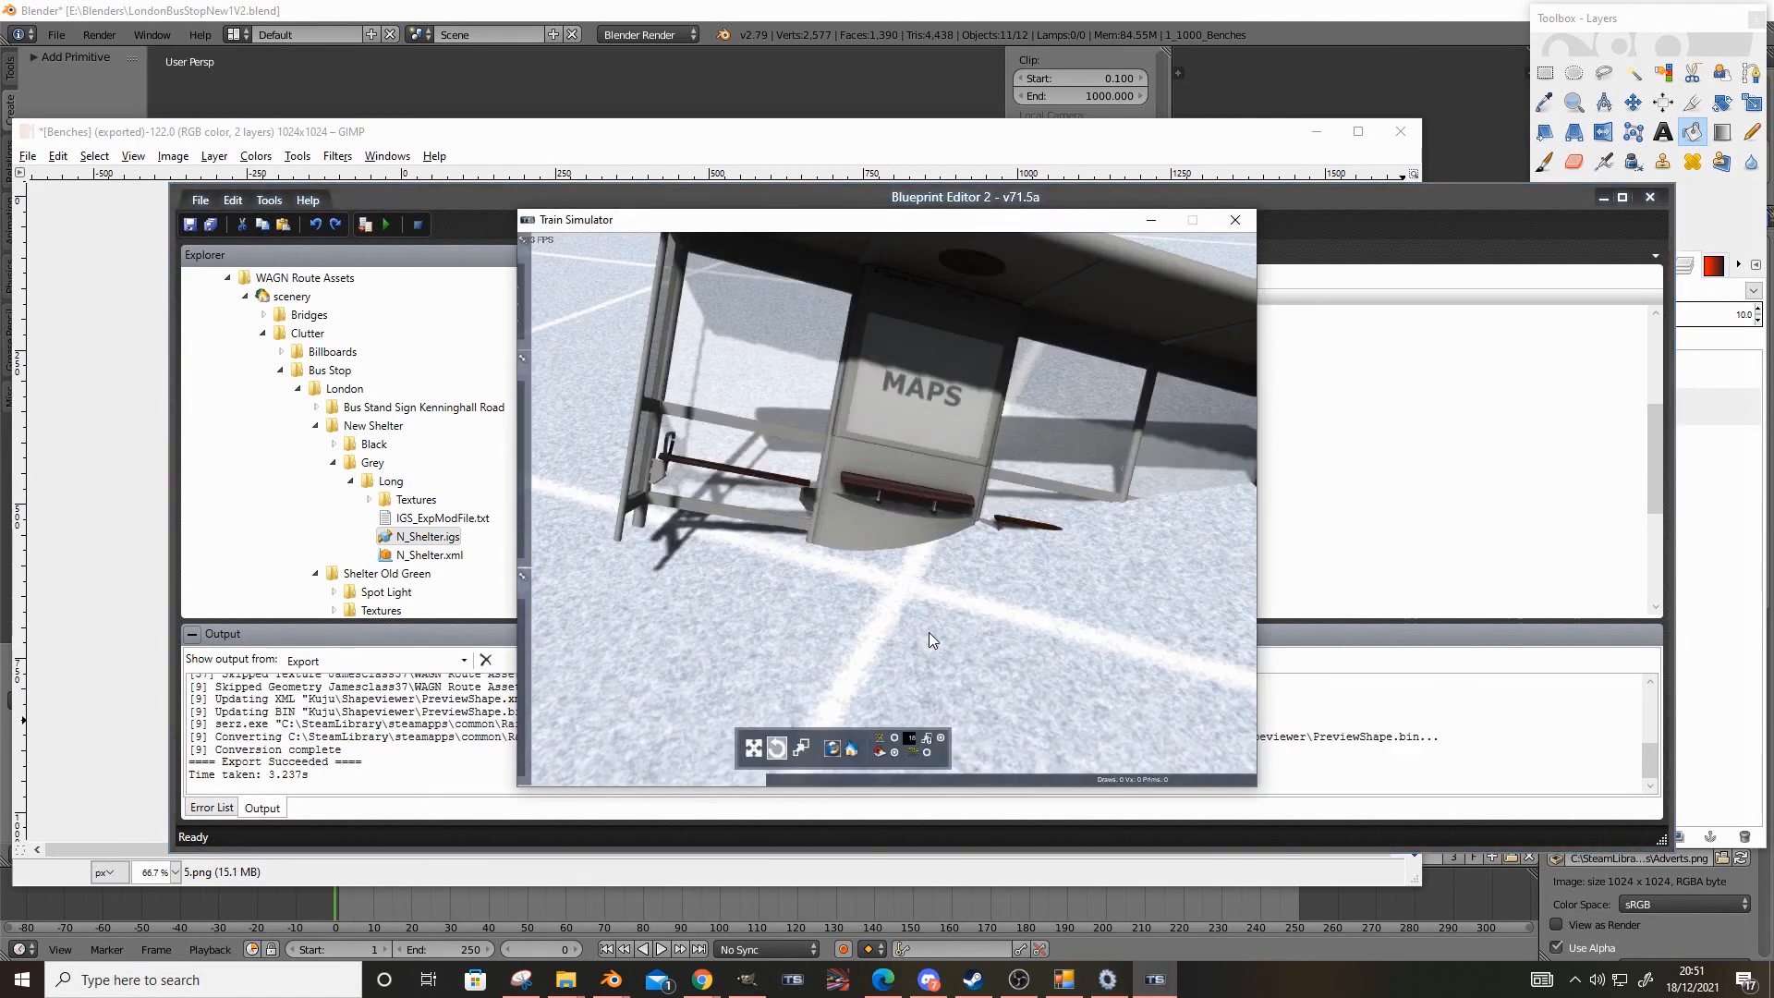
Examine the benches' updated finish in the refreshed shelter preview
{"action": "left_click", "coordinate": [916, 634]}
{"action": "scroll", "coordinate": [879, 660], "scroll_direction": "down", "scroll_amount": 5}
{"action": "right_click_drag", "start_coordinate": [895, 580], "coordinate": [1416, 565]}
{"action": "scroll", "coordinate": [1017, 462], "scroll_direction": "up", "scroll_amount": 4}
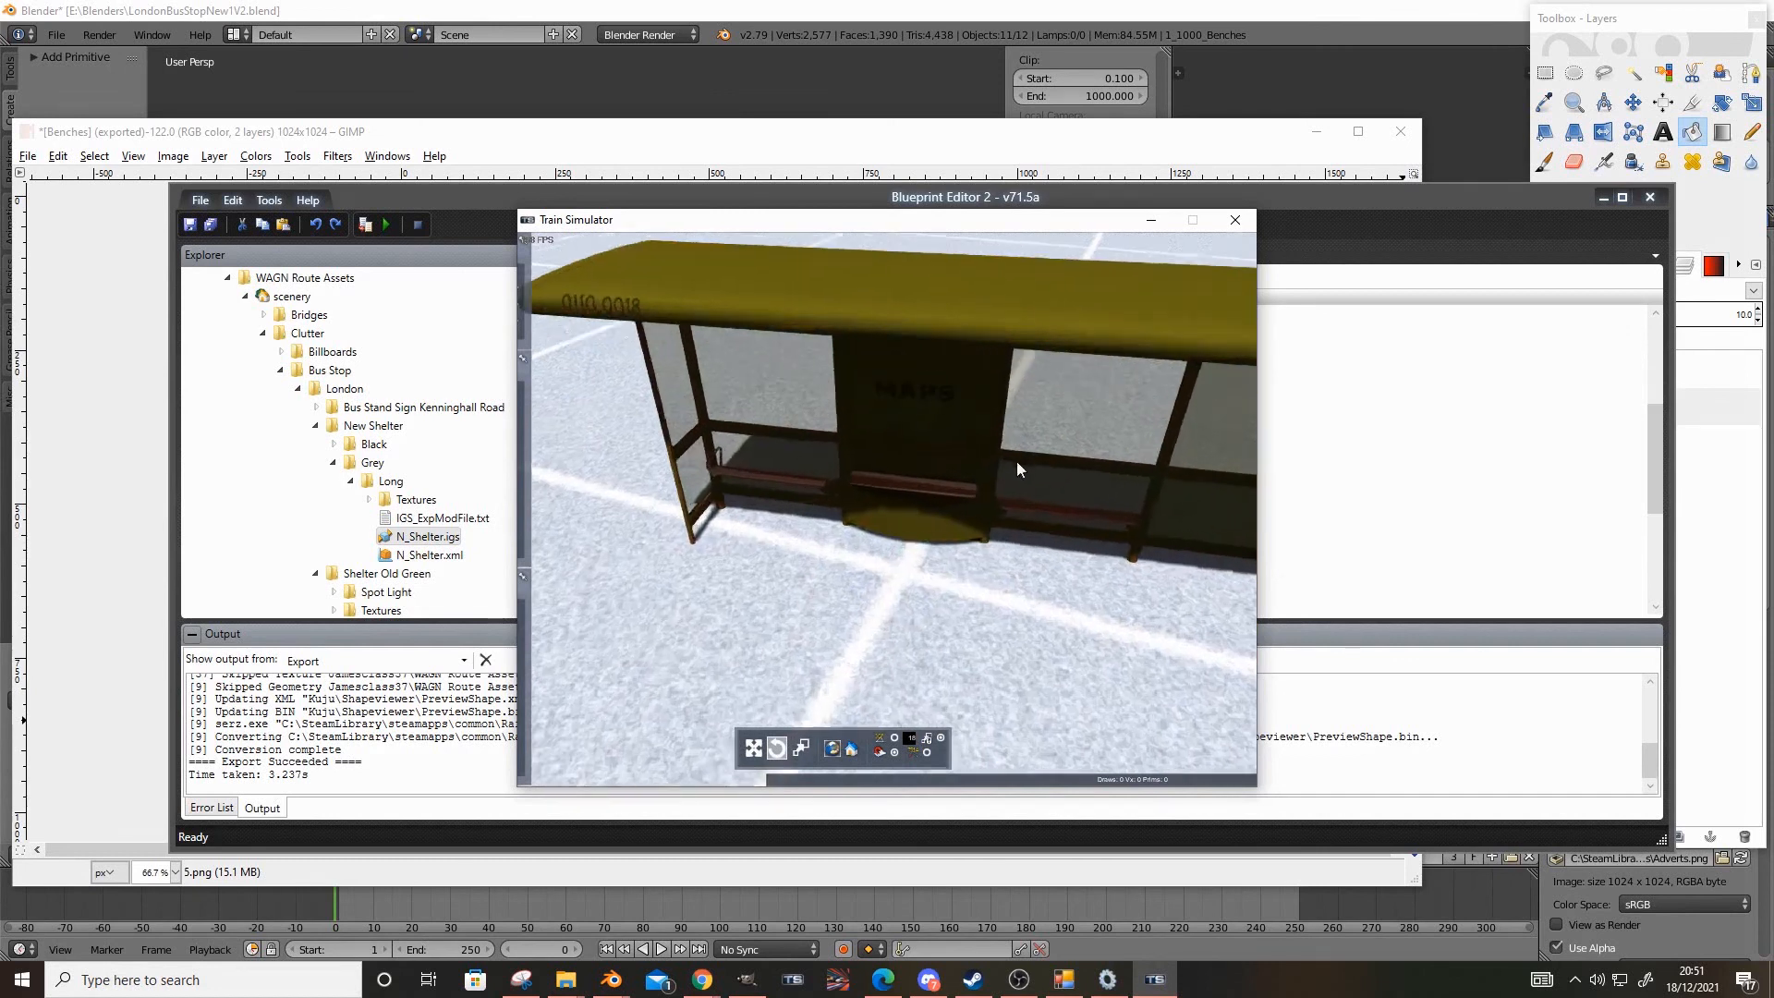
{"action": "left_click_drag", "start_coordinate": [894, 602], "coordinate": [950, 495]}
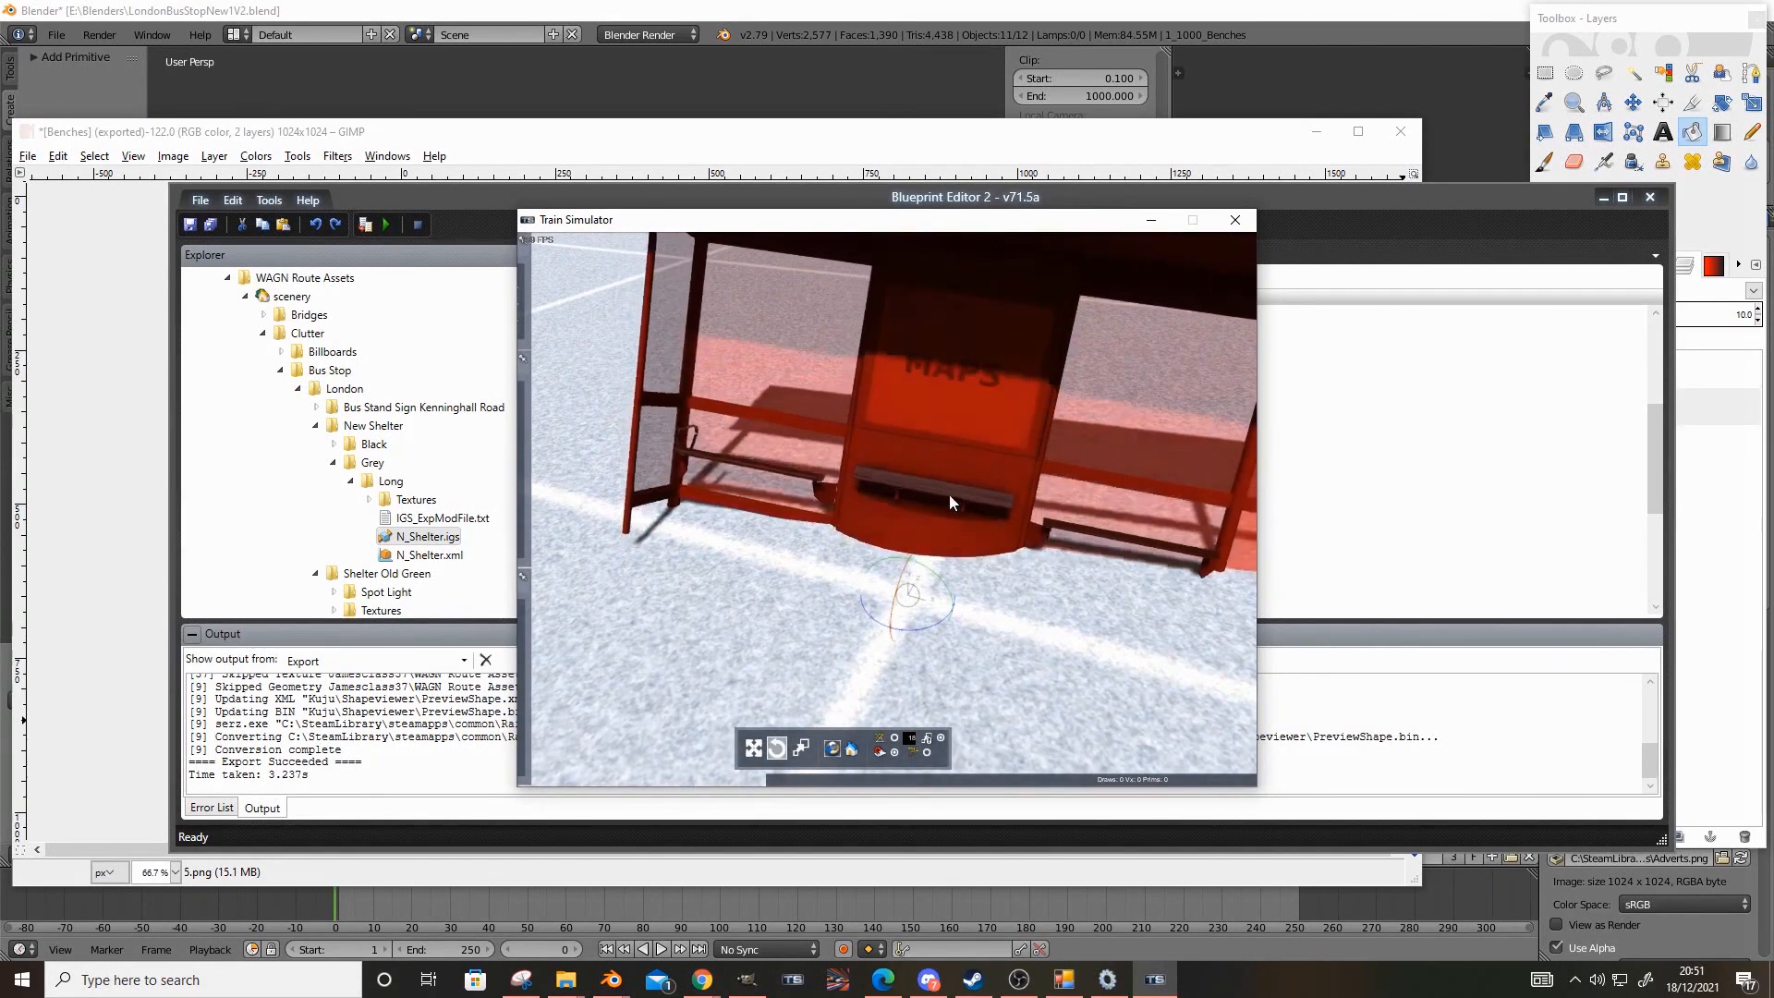
Examine the shelter's exterior and the number lettering along its roof edge in the Train Simulator preview
{"action": "left_click", "coordinate": [548, 590]}
{"action": "right_click_drag", "start_coordinate": [548, 589], "coordinate": [584, 658]}
{"action": "scroll", "coordinate": [813, 584], "scroll_direction": "up", "scroll_amount": 5}
{"action": "right_click_drag", "start_coordinate": [815, 630], "coordinate": [990, 403]}
{"action": "left_click", "coordinate": [815, 630]}
{"action": "scroll", "coordinate": [817, 636], "scroll_direction": "up", "scroll_amount": 2}
{"action": "scroll", "coordinate": [1061, 584], "scroll_direction": "up", "scroll_amount": 3}
{"action": "scroll", "coordinate": [1061, 584], "scroll_direction": "down", "scroll_amount": 2}
{"action": "scroll", "coordinate": [1062, 586], "scroll_direction": "down", "scroll_amount": 4}
{"action": "scroll", "coordinate": [1016, 577], "scroll_direction": "up", "scroll_amount": 3}
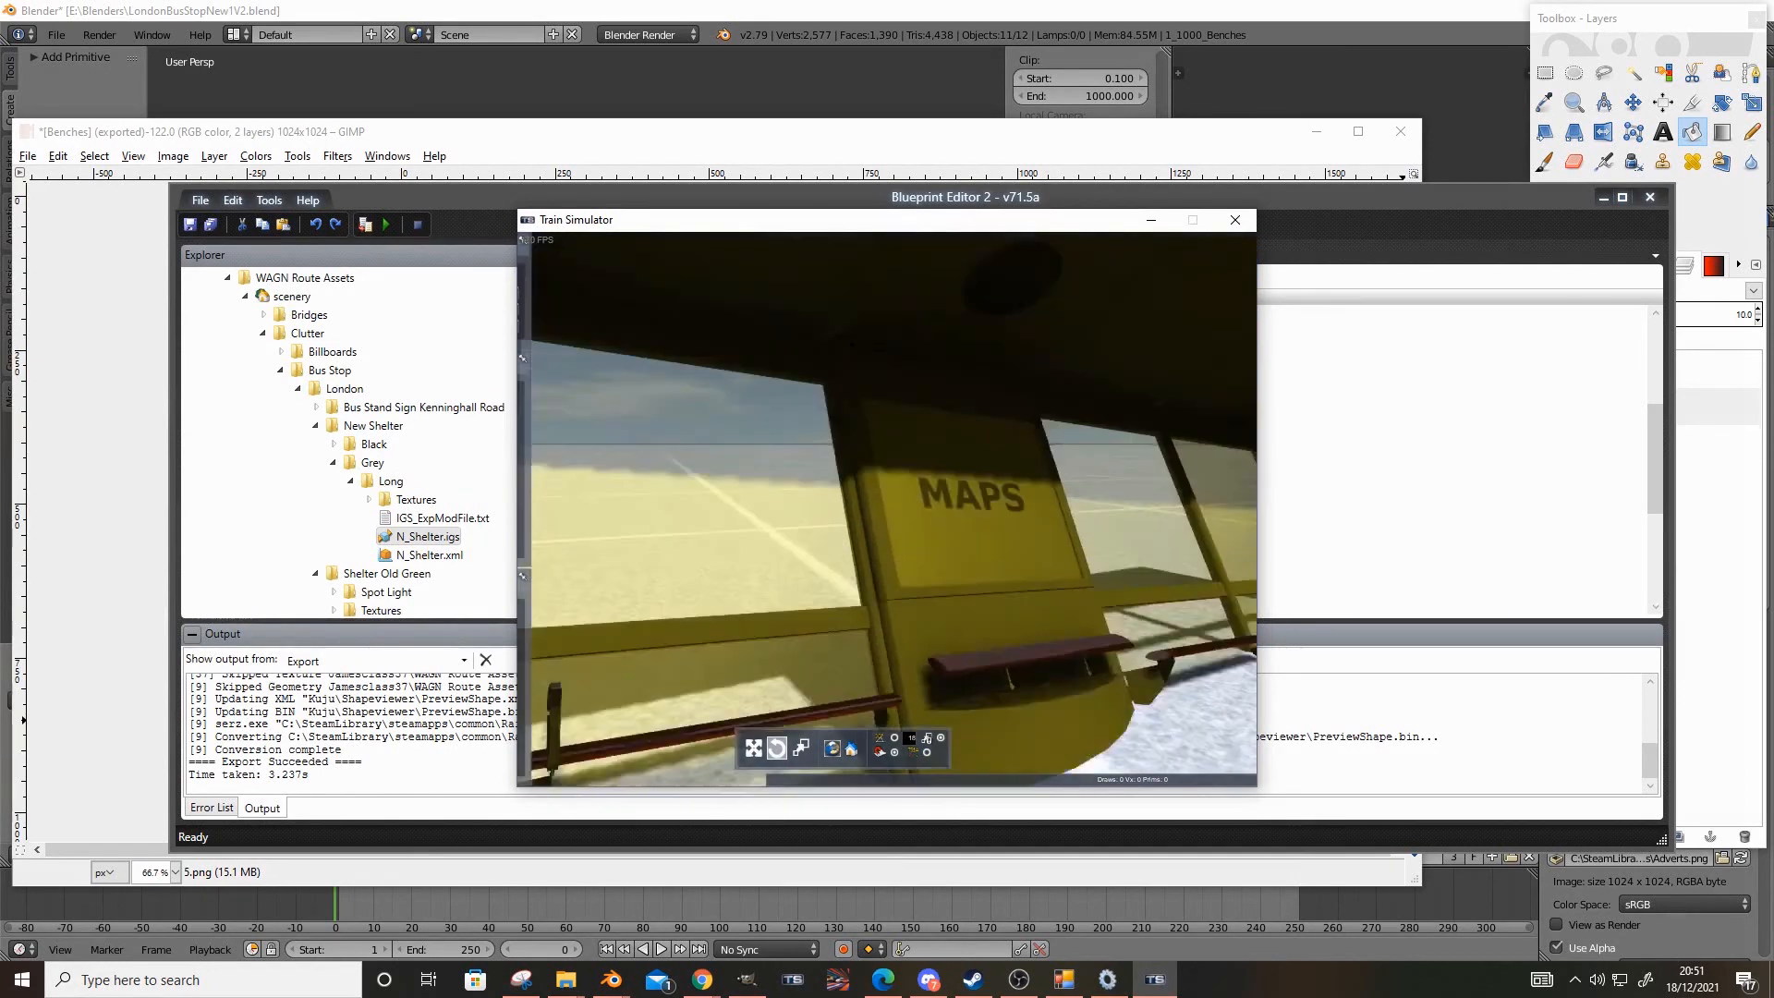
{"action": "scroll", "coordinate": [993, 476], "scroll_direction": "down", "scroll_amount": 3}
{"action": "scroll", "coordinate": [979, 397], "scroll_direction": "up", "scroll_amount": 3}
{"action": "scroll", "coordinate": [1015, 418], "scroll_direction": "up", "scroll_amount": 3}
{"action": "scroll", "coordinate": [990, 403], "scroll_direction": "up", "scroll_amount": 3}
{"action": "scroll", "coordinate": [989, 403], "scroll_direction": "down", "scroll_amount": 4}
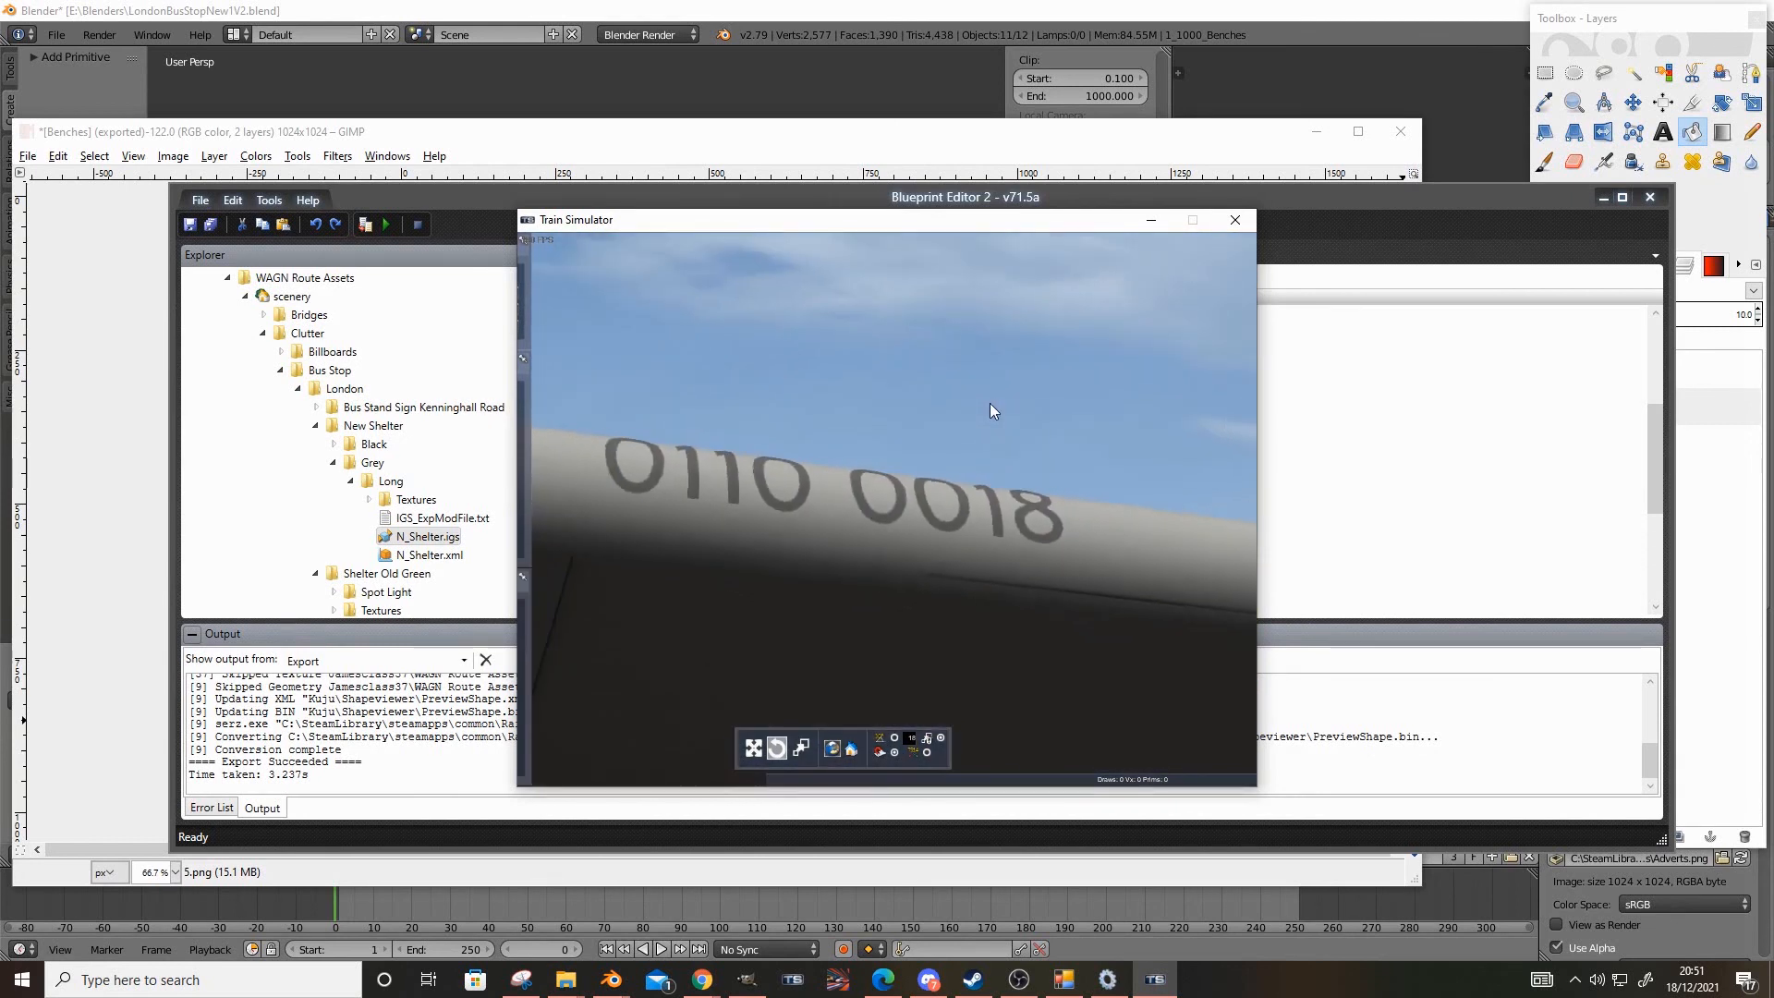
Inspect the benches, maps panel and Advert 2 panel inside the shelter up close and from farther away
{"action": "right_click_drag", "start_coordinate": [1041, 613], "coordinate": [1053, 720]}
{"action": "scroll", "coordinate": [1053, 721], "scroll_direction": "up", "scroll_amount": 3}
{"action": "scroll", "coordinate": [1054, 573], "scroll_direction": "up", "scroll_amount": 3}
{"action": "scroll", "coordinate": [1053, 573], "scroll_direction": "down", "scroll_amount": 3}
{"action": "right_click_drag", "start_coordinate": [1053, 573], "coordinate": [1090, 608]}
{"action": "scroll", "coordinate": [1129, 614], "scroll_direction": "up", "scroll_amount": 3}
{"action": "scroll", "coordinate": [1090, 607], "scroll_direction": "down", "scroll_amount": 4}
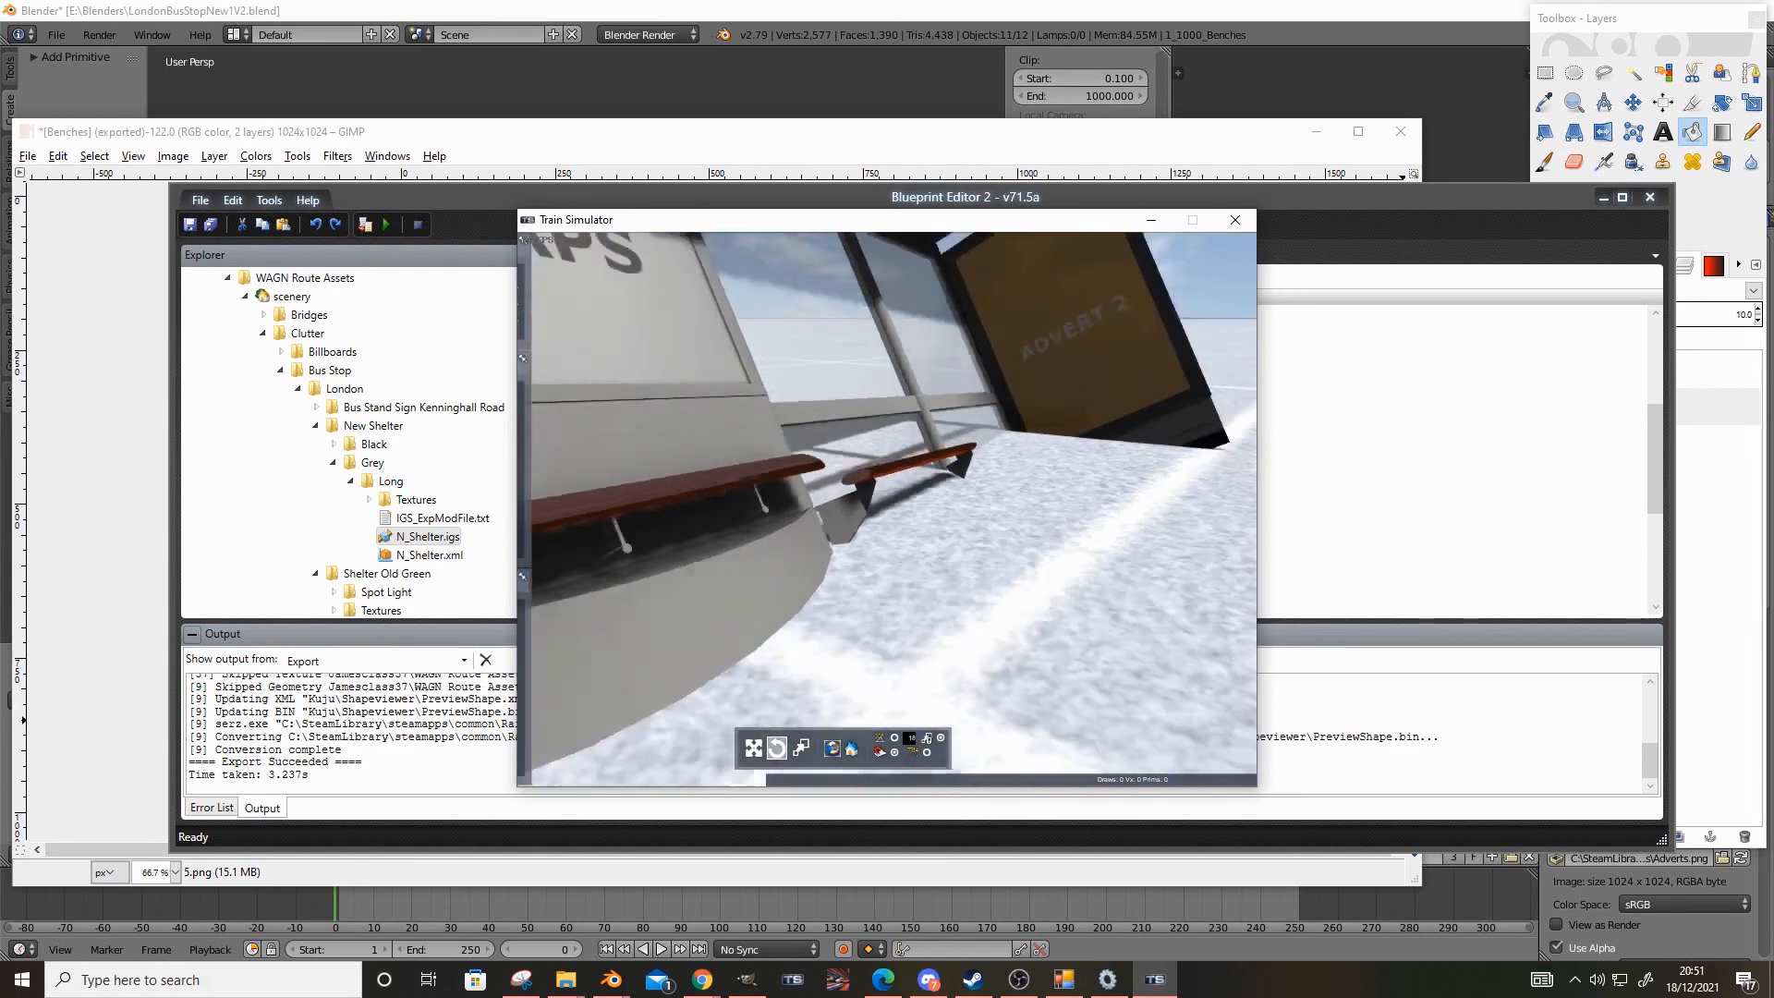
{"action": "scroll", "coordinate": [1091, 607], "scroll_direction": "up", "scroll_amount": 4}
{"action": "scroll", "coordinate": [1139, 601], "scroll_direction": "down", "scroll_amount": 4}
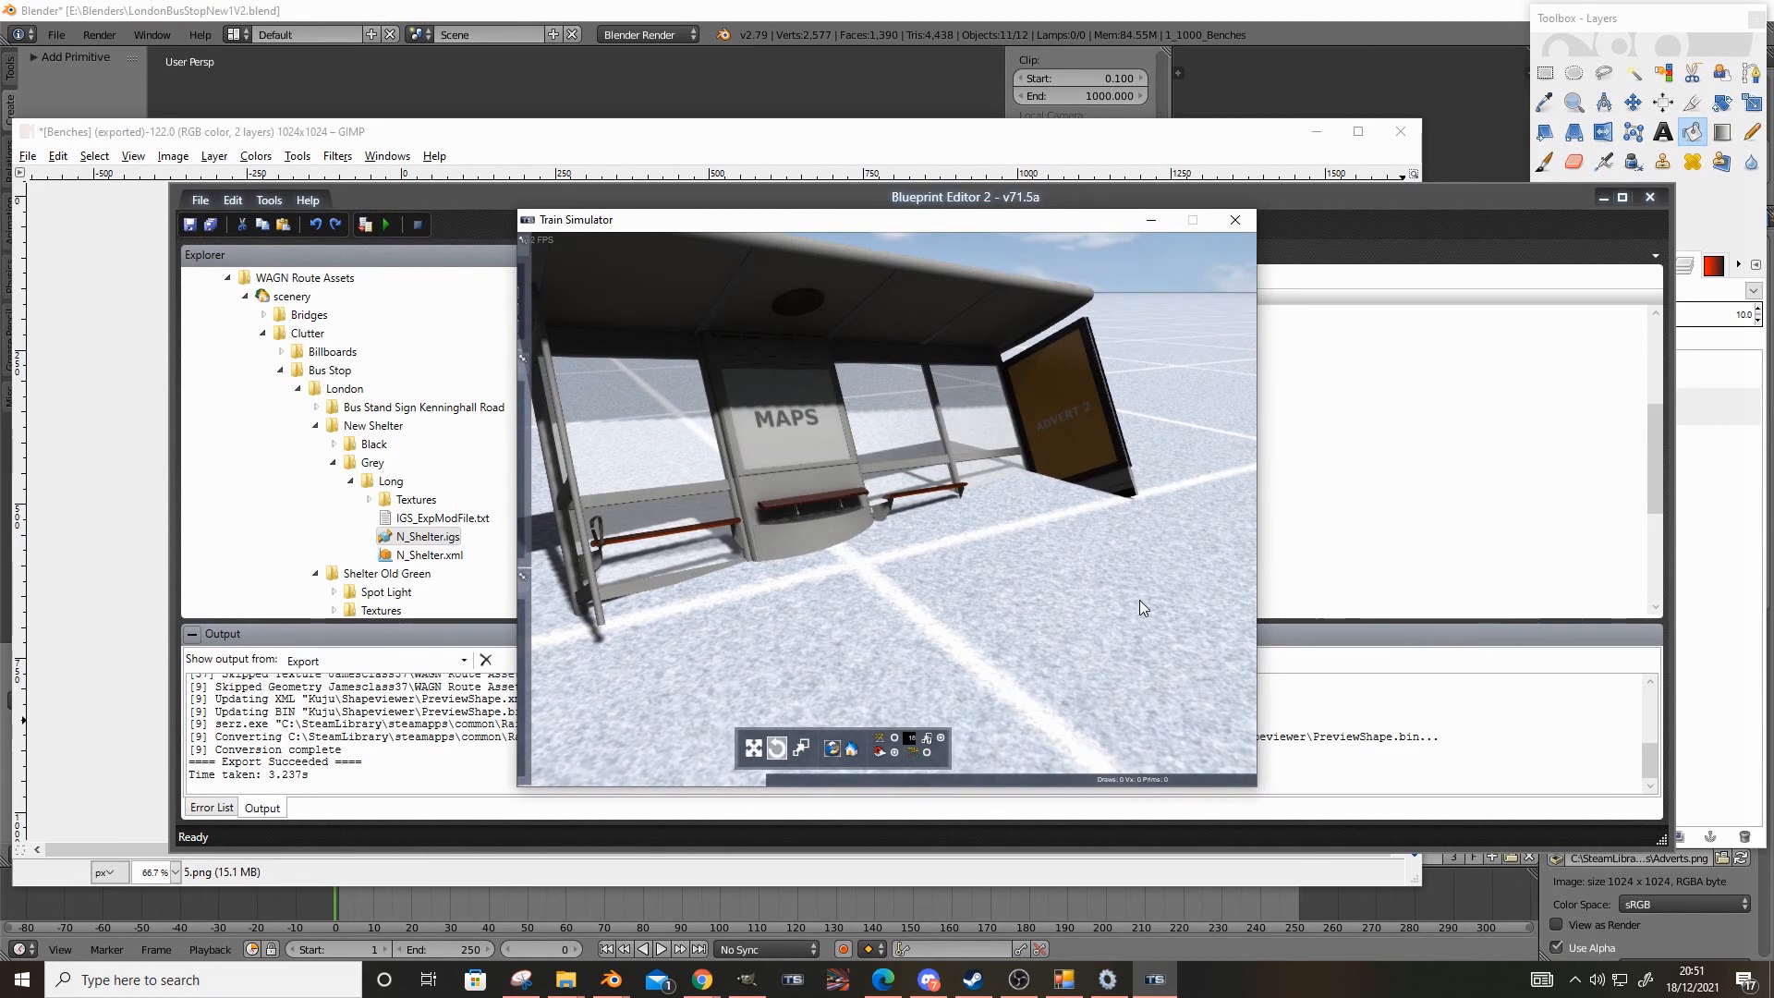
Undo the shelter's recent rotations in the preview and view the benches from the shaded front
{"action": "left_click", "coordinate": [1140, 601]}
{"action": "key", "text": "ctrl+z"}
{"action": "key", "text": "ctrl+z"}
{"action": "key", "text": "ctrl+z"}
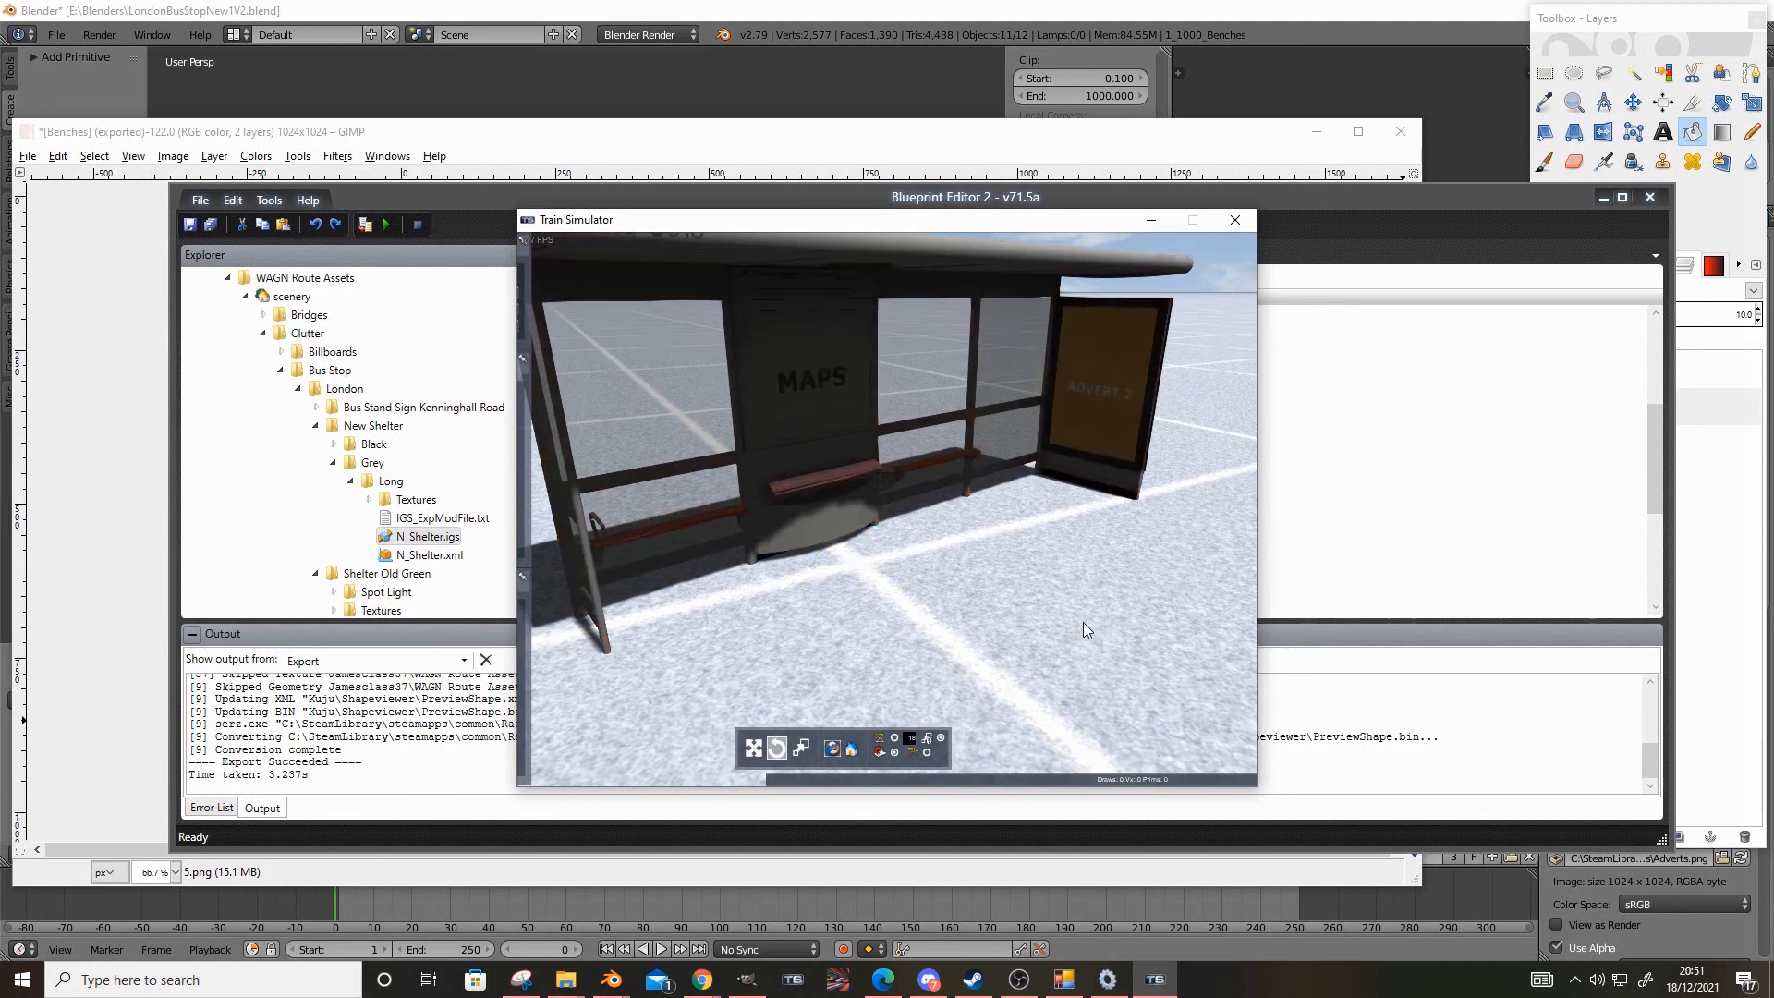
{"action": "key", "text": "ctrl+z"}
{"action": "key", "text": "ctrl+z"}
{"action": "key", "text": "ctrl+z"}
{"action": "key", "text": "ctrl+z"}
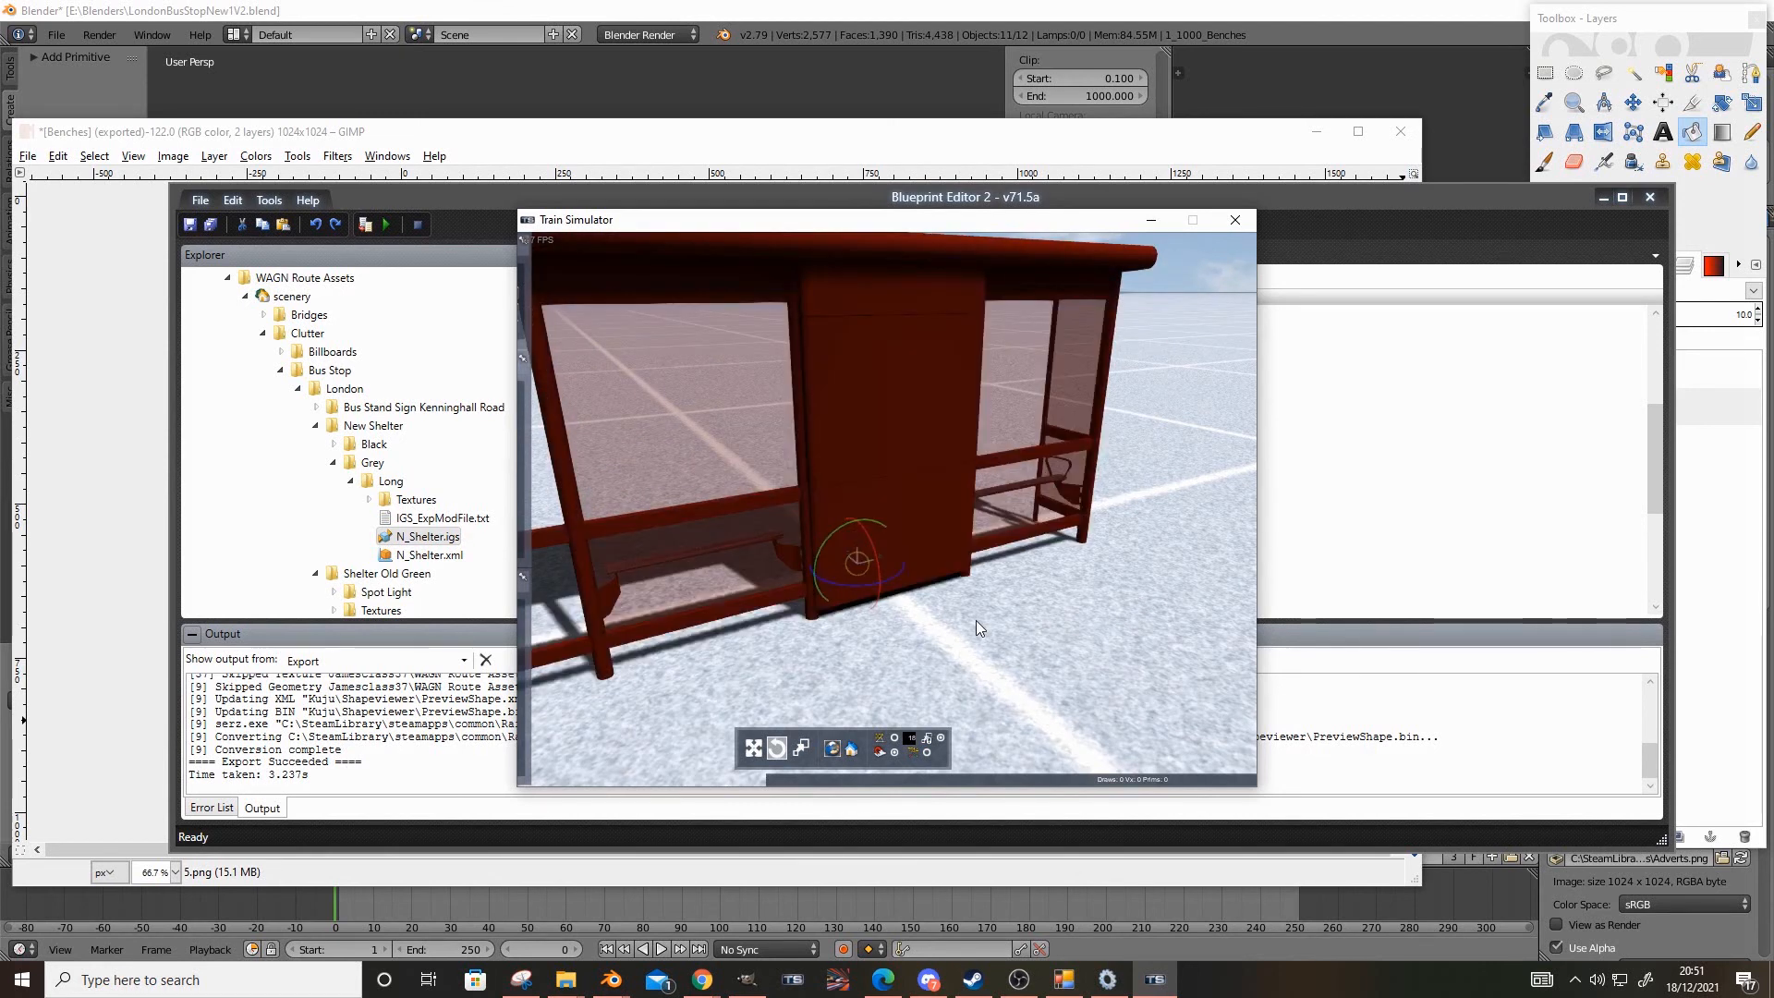
{"action": "mouse_move", "coordinate": [976, 623]}
{"action": "right_mouse_down"}
{"action": "mouse_move", "coordinate": [878, 622]}
{"action": "mouse_move", "coordinate": [947, 629]}
{"action": "right_mouse_up"}
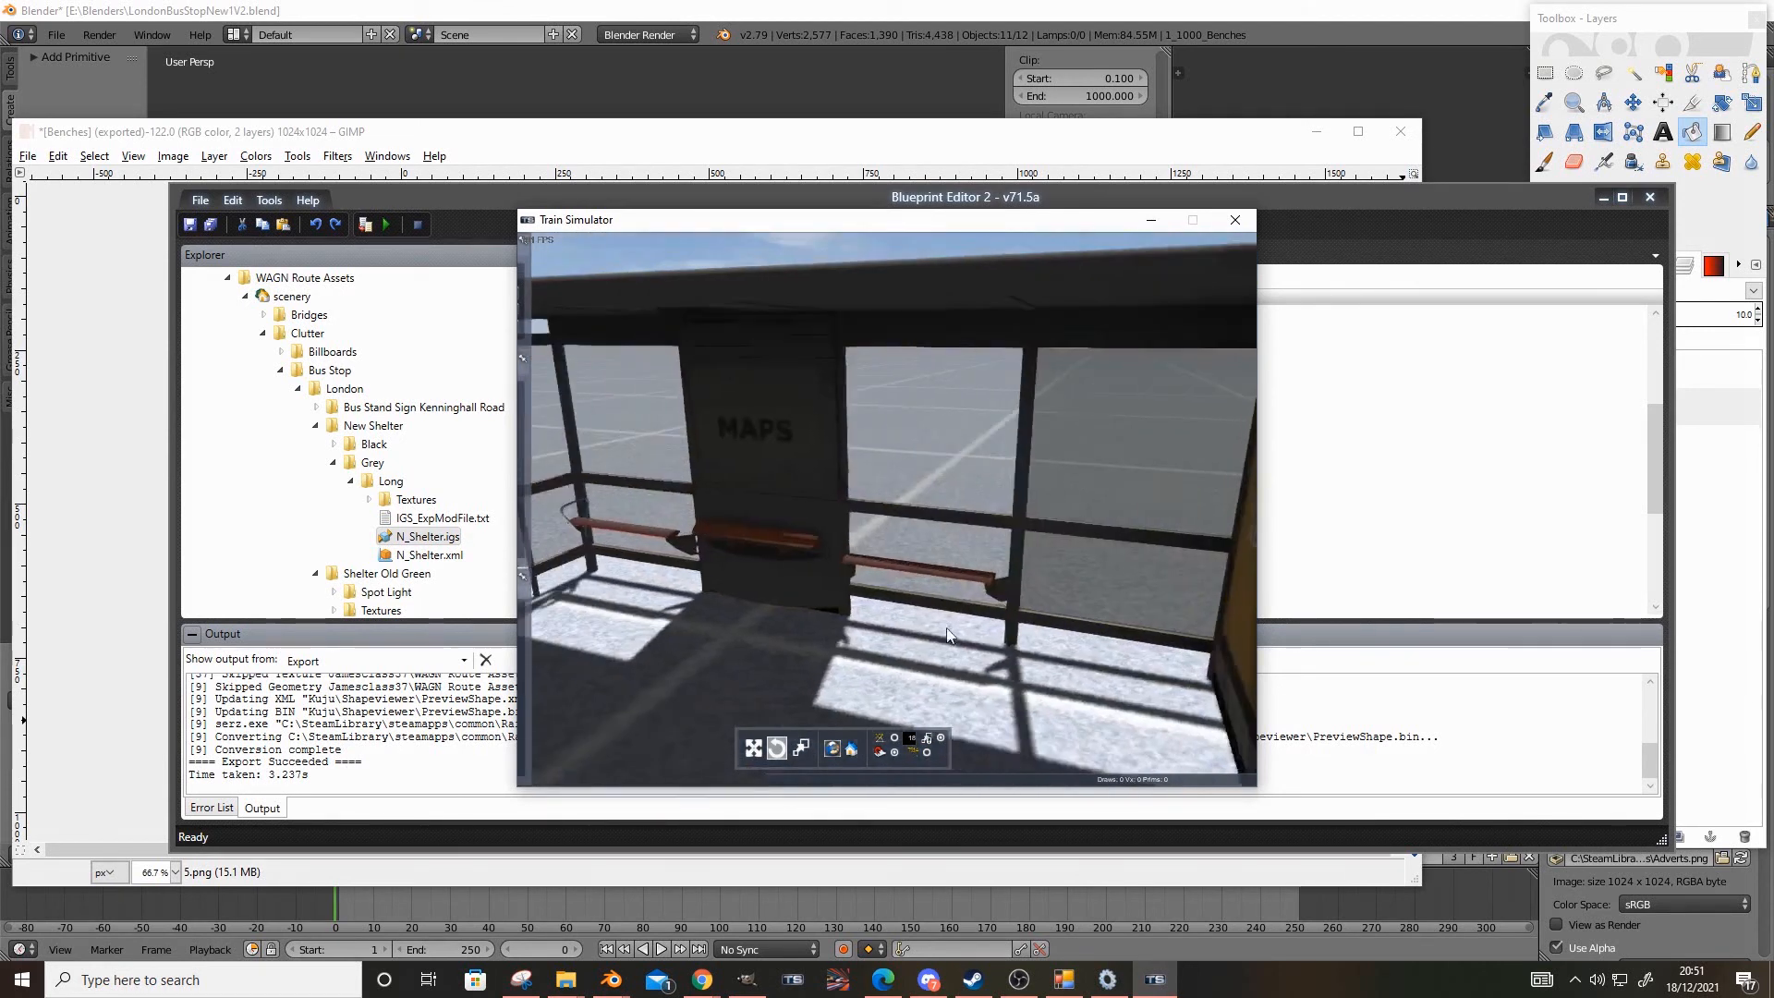
{"action": "key", "text": "Down"}
Switch the preview scene to midnight, turn on the camera light and examine how it illuminates the shelter
{"action": "mouse_move", "coordinate": [586, 325]}
{"action": "left_click", "coordinate": [609, 275]}
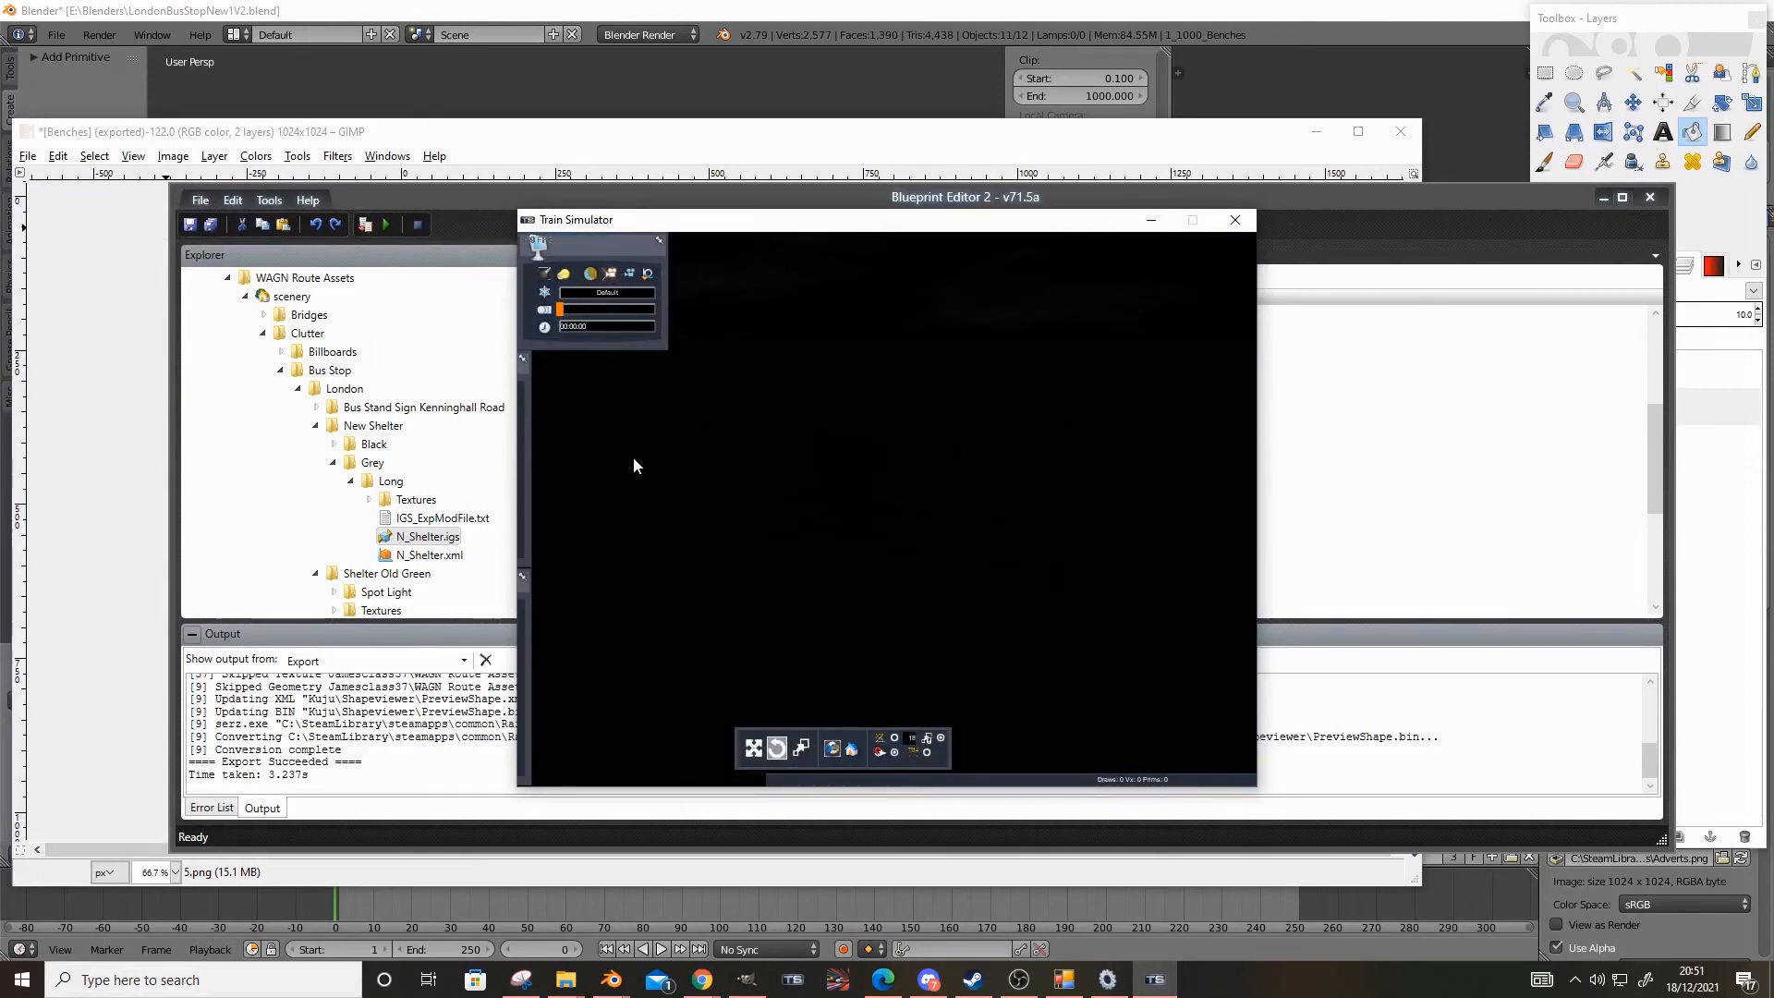
{"action": "left_click", "coordinate": [545, 274]}
{"action": "key", "text": "Up"}
{"action": "right_click_drag", "start_coordinate": [642, 385], "coordinate": [479, 411]}
{"action": "key", "text": "Down"}
{"action": "key", "text": "Right"}
{"action": "key", "text": "Up"}
{"action": "key", "text": "Up"}
{"action": "key", "text": "Up"}
{"action": "key", "text": "Down"}
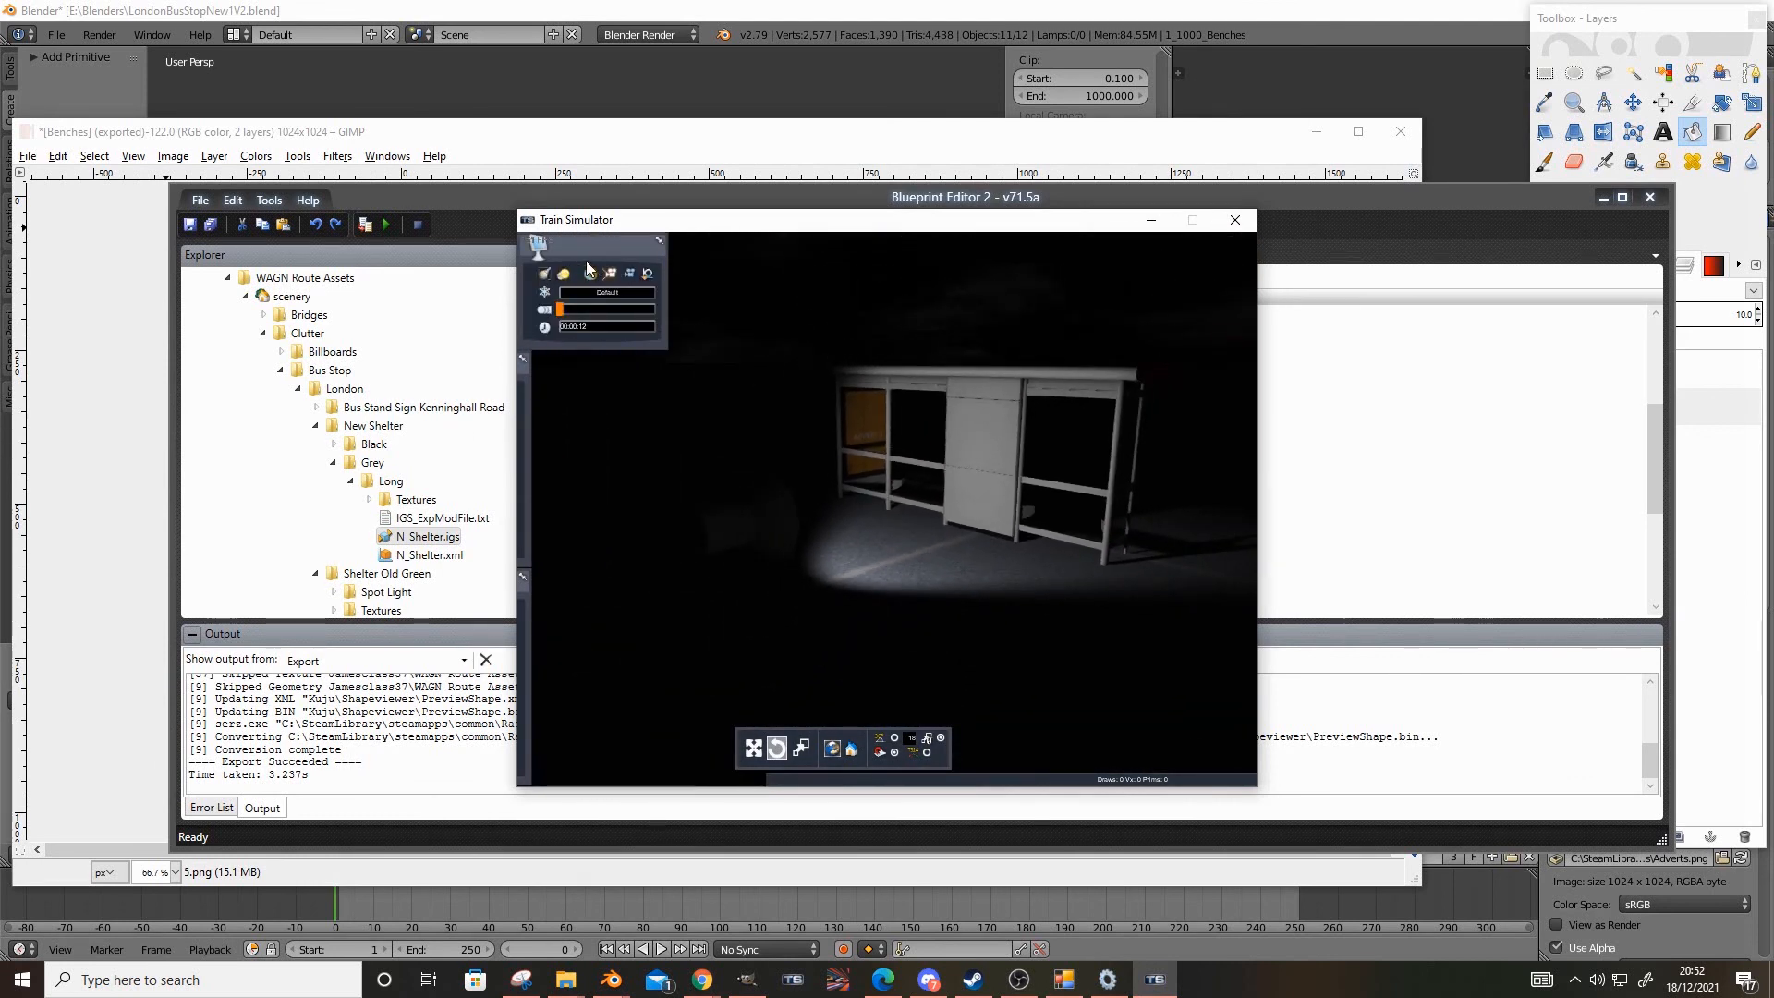
Return the preview scene to daylight and inspect the shelter's benches and panels from the front
{"action": "left_click", "coordinate": [590, 272]}
{"action": "right_click_drag", "start_coordinate": [544, 277], "coordinate": [843, 517]}
{"action": "key", "text": "Right"}
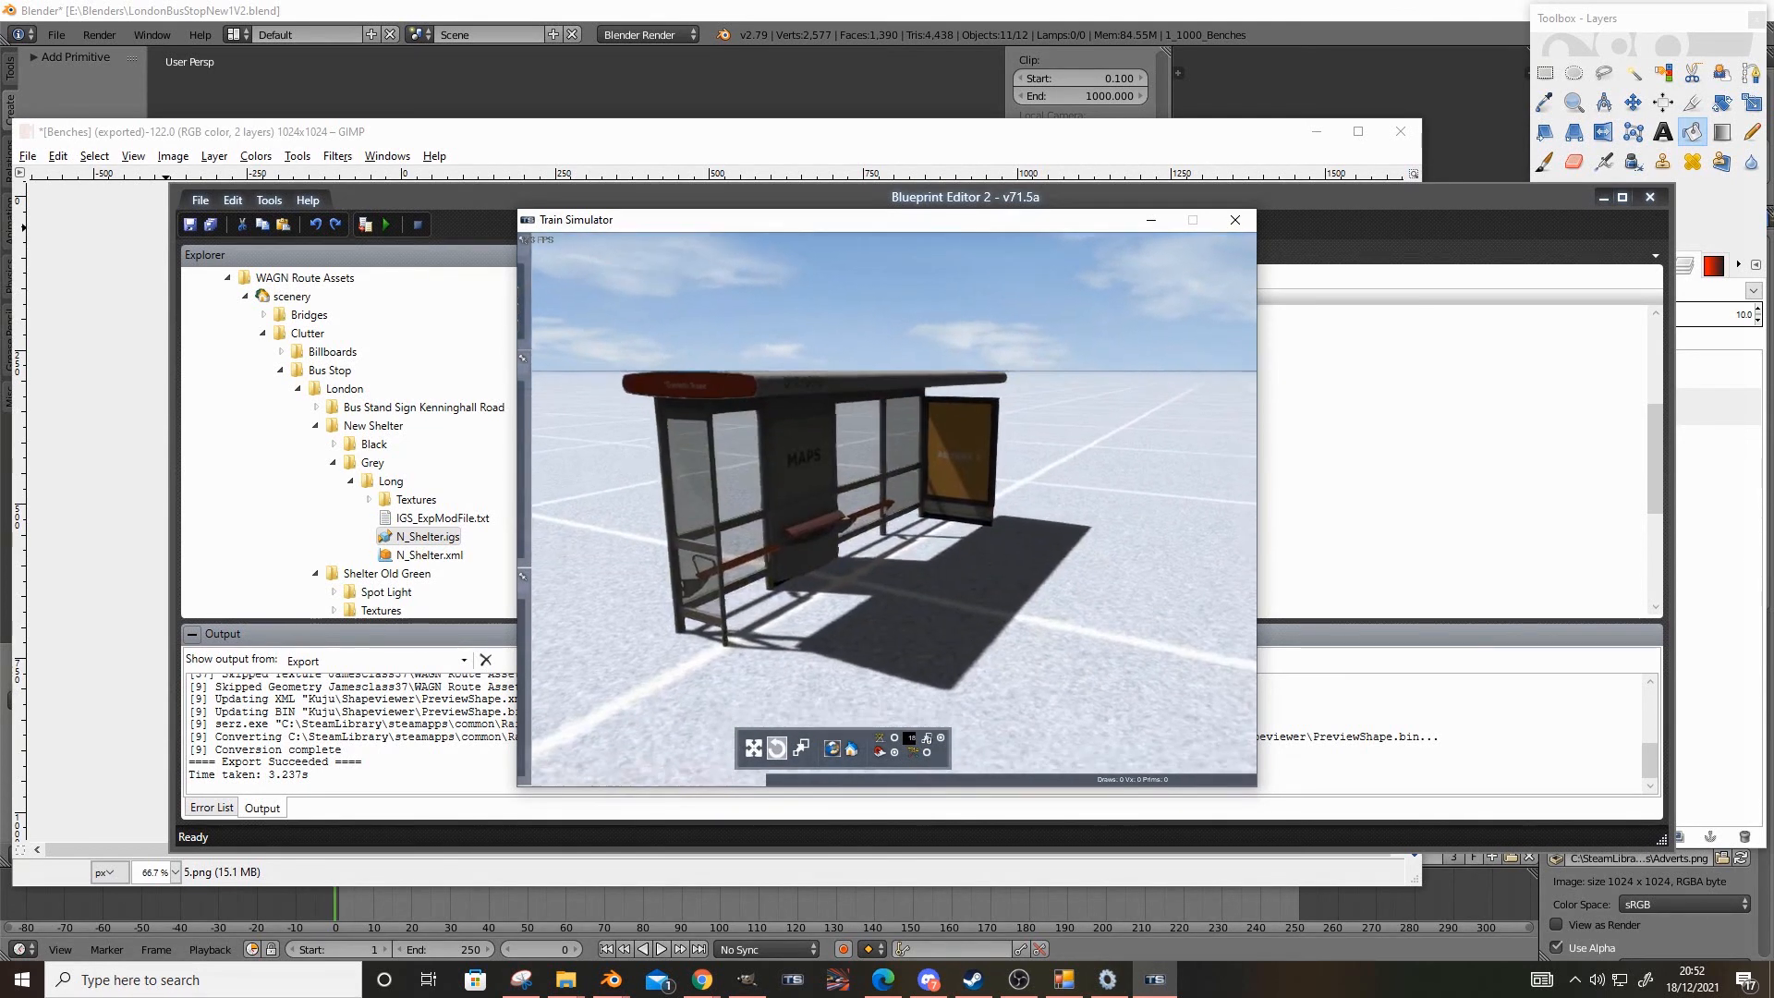
{"action": "key", "text": "Up"}
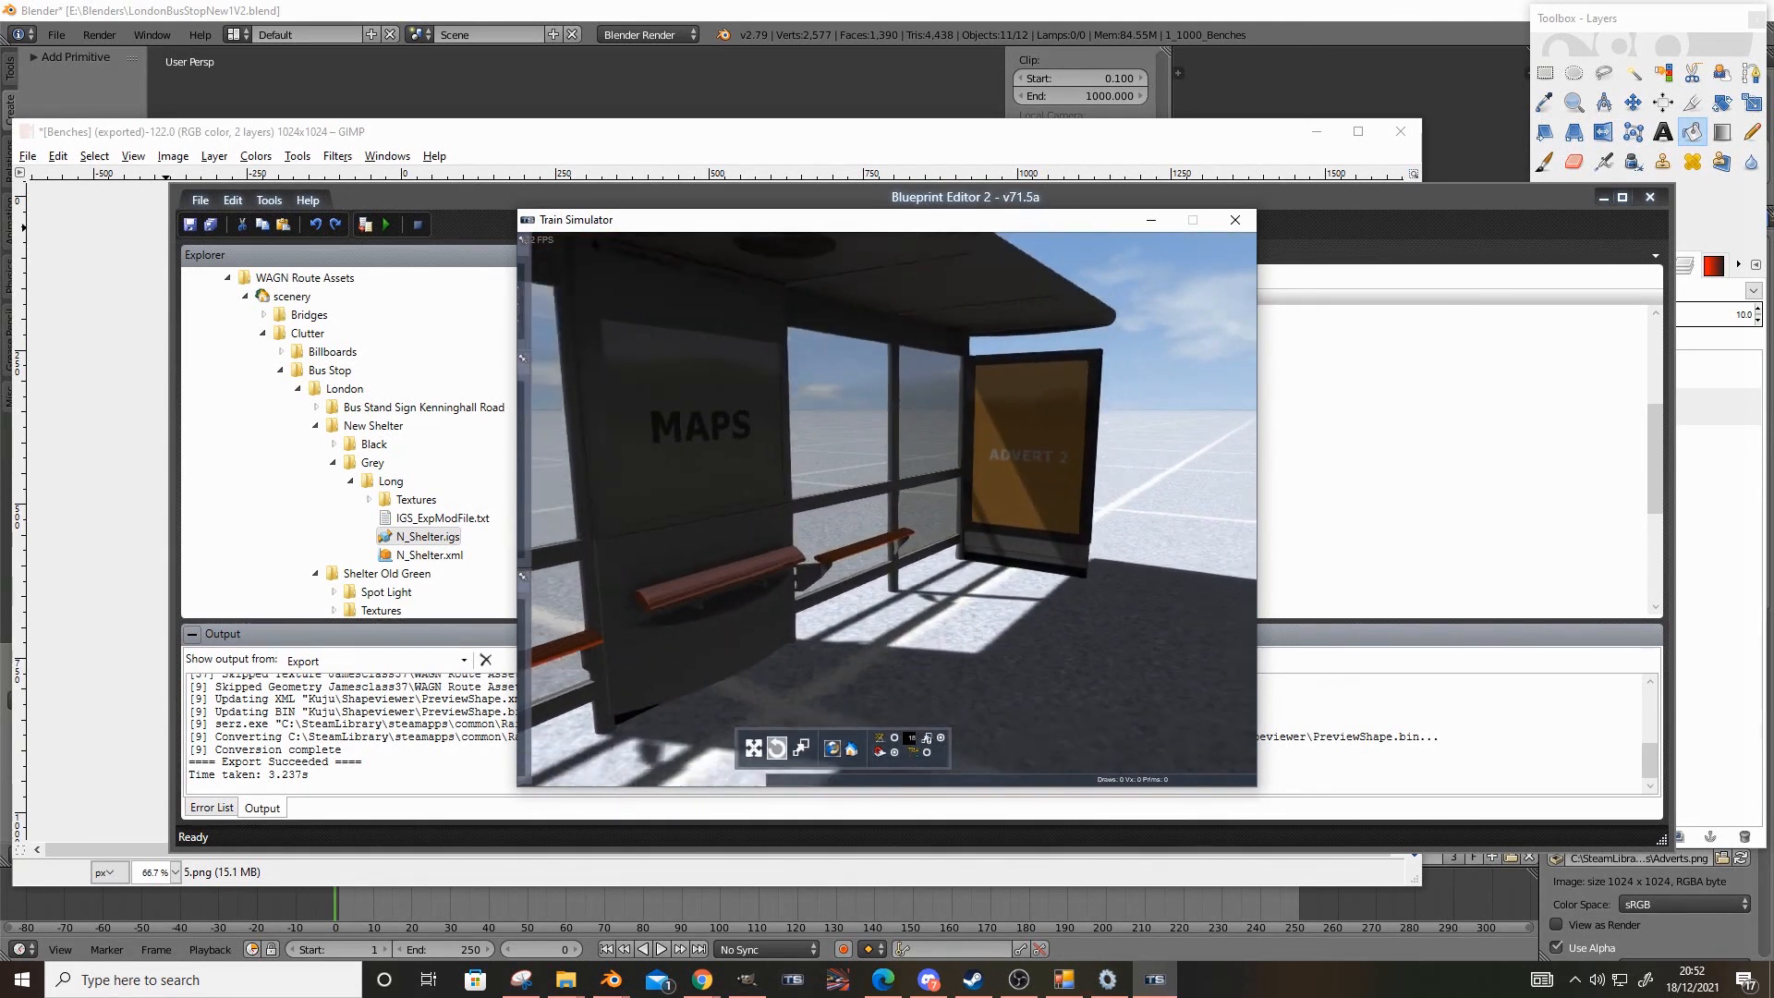
{"action": "key", "text": "Down"}
{"action": "mouse_move", "coordinate": [969, 656]}
{"action": "right_mouse_down"}
{"action": "mouse_move", "coordinate": [1007, 647]}
{"action": "mouse_move", "coordinate": [952, 637]}
{"action": "right_mouse_up"}
{"action": "key", "text": "Up"}
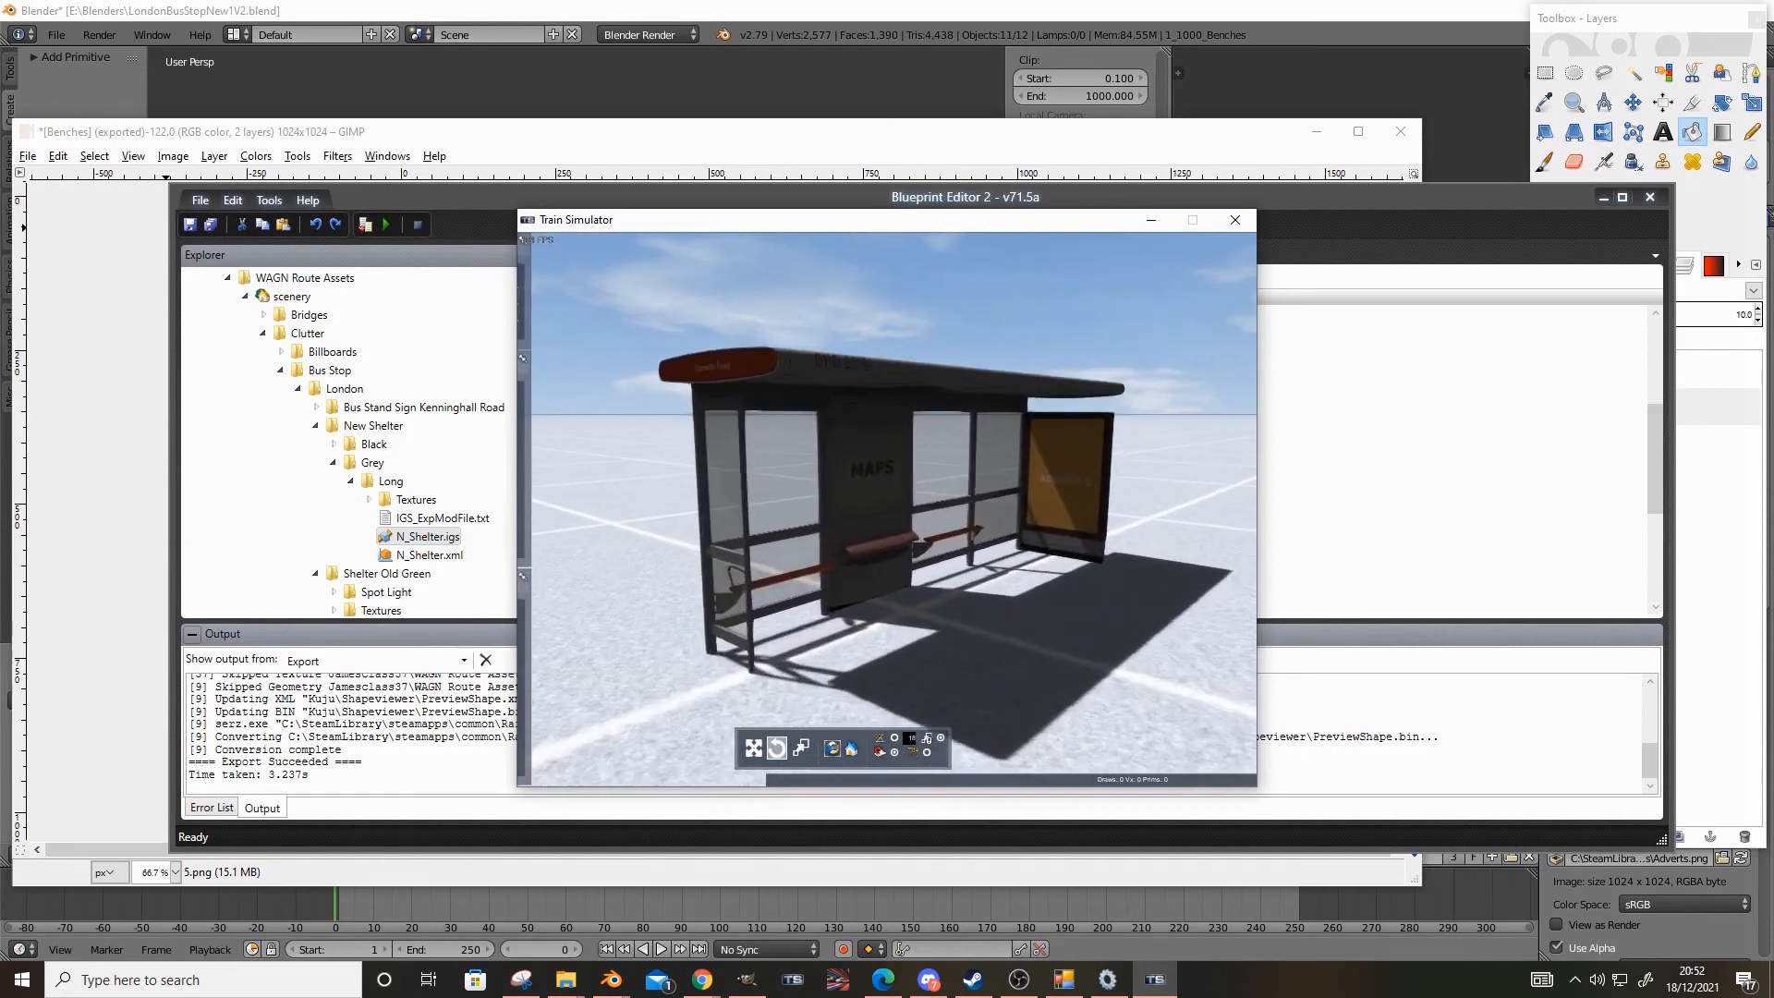
{"action": "key", "text": "Up"}
{"action": "key", "text": "Down"}
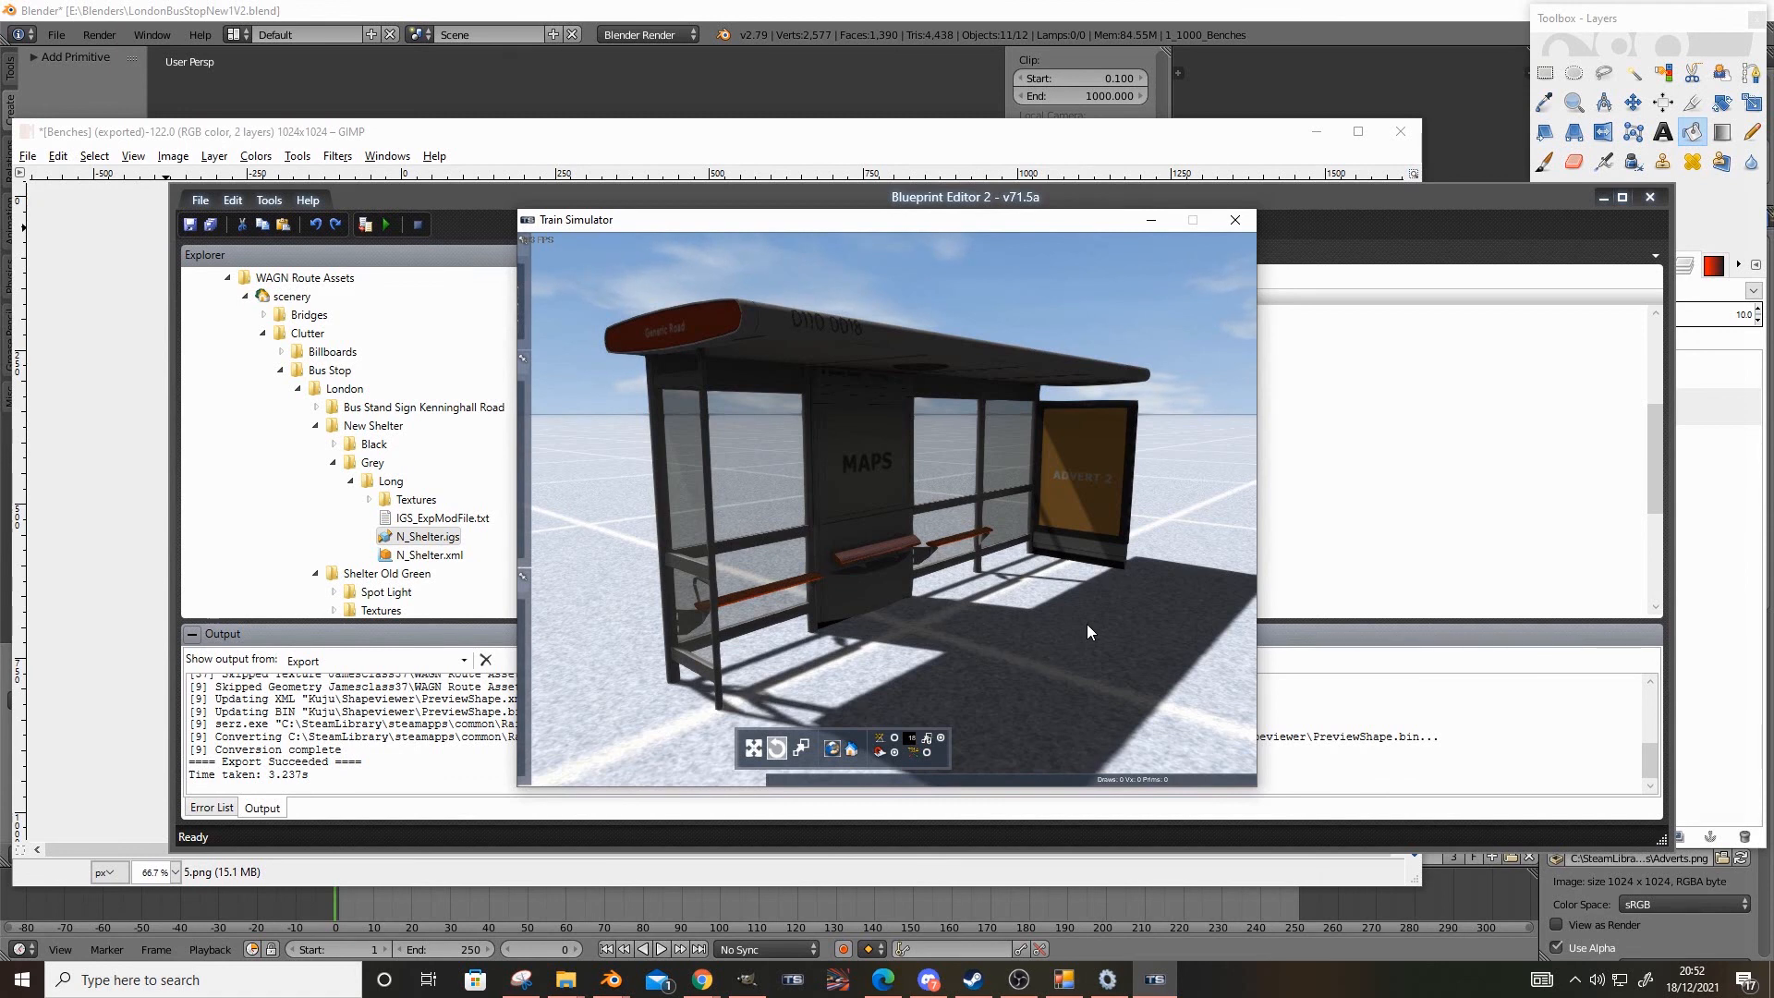
Inspect the round fitting on the underside of the roof and review the whole shelter from outside
{"action": "key", "text": "Up"}
{"action": "right_click_drag", "start_coordinate": [996, 664], "coordinate": [912, 590]}
{"action": "key", "text": "Up"}
{"action": "key", "text": "Up"}
{"action": "key", "text": "Down"}
{"action": "key", "text": "Up"}
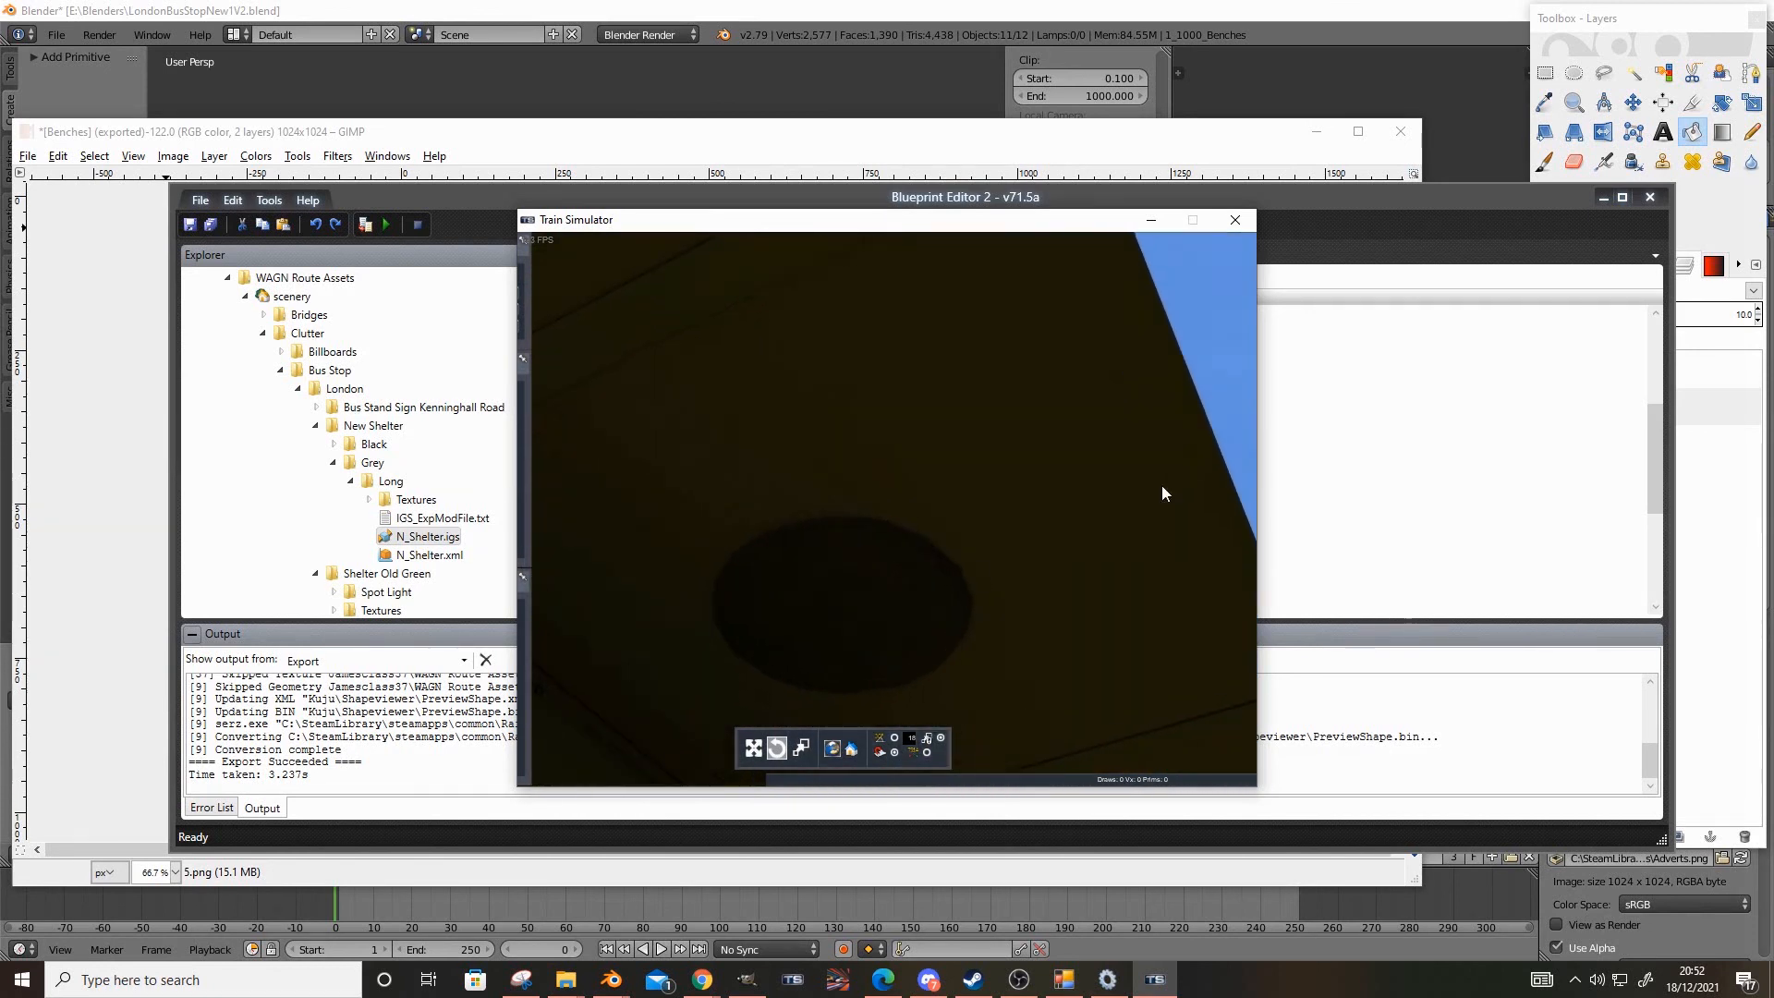
{"action": "key", "text": "Down"}
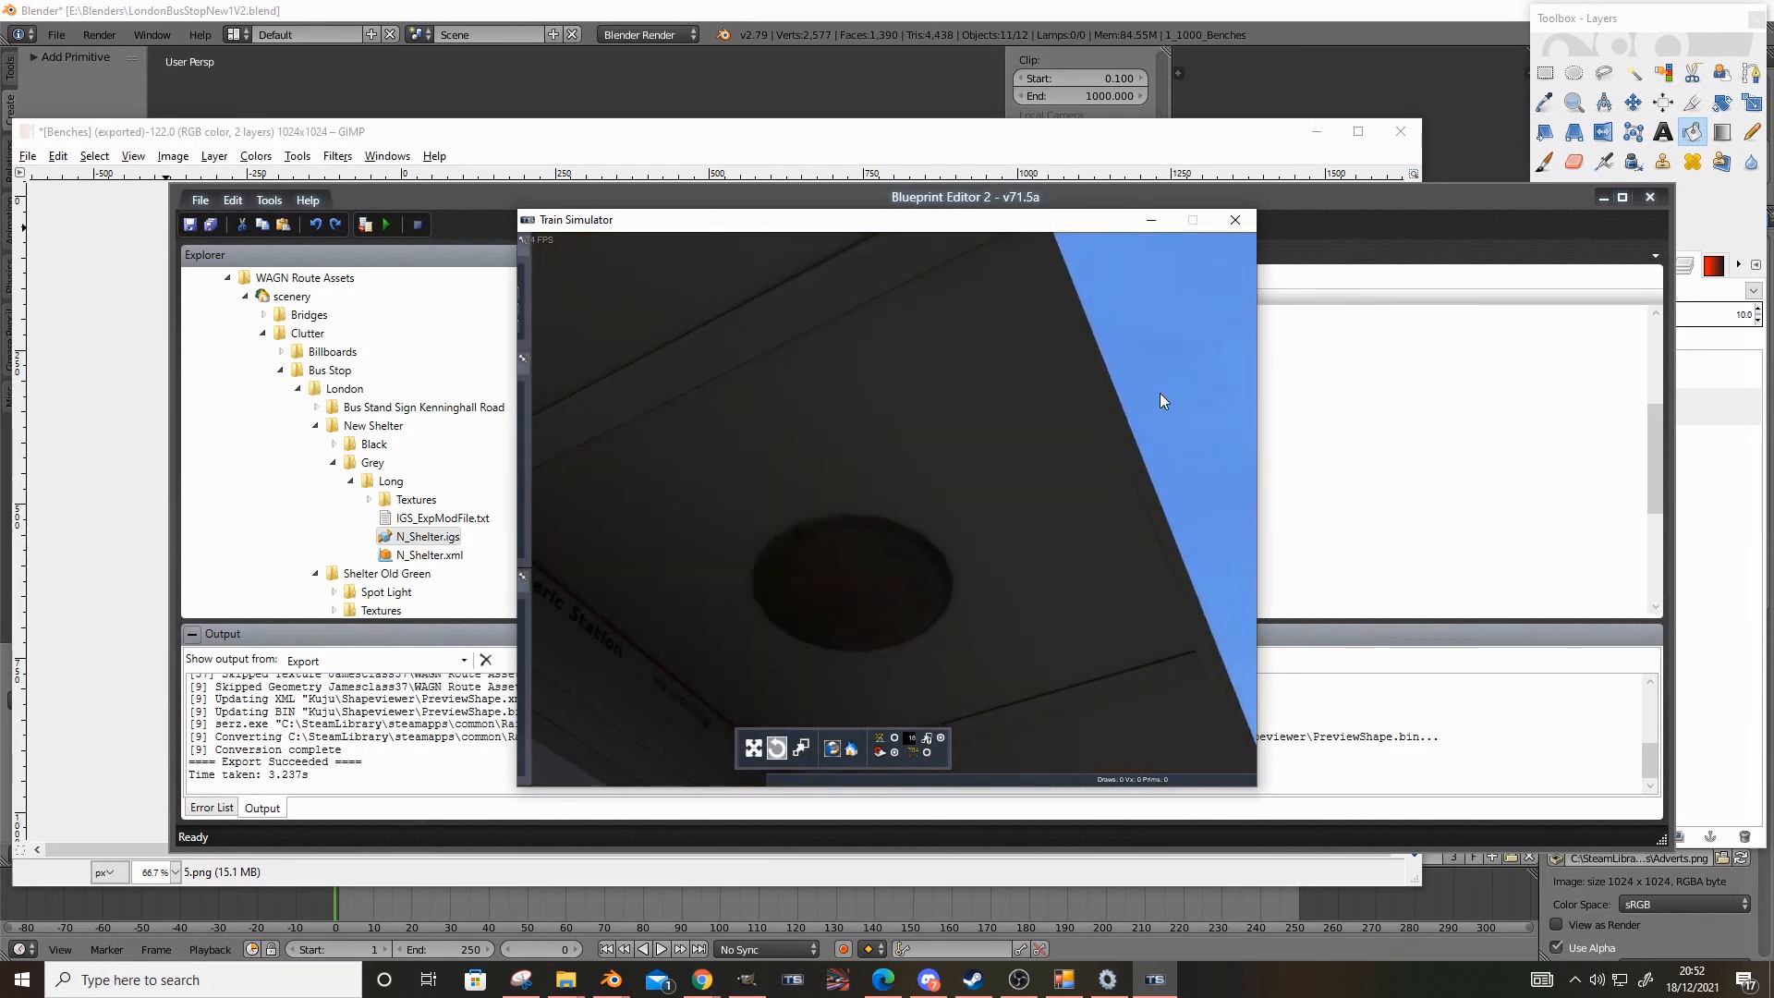
{"action": "right_click_drag", "start_coordinate": [1161, 399], "coordinate": [1203, 535]}
{"action": "key", "text": "Down"}
{"action": "key", "text": "Up"}
{"action": "key", "text": "Down"}
{"action": "right_click_drag", "start_coordinate": [1040, 637], "coordinate": [1060, 609]}
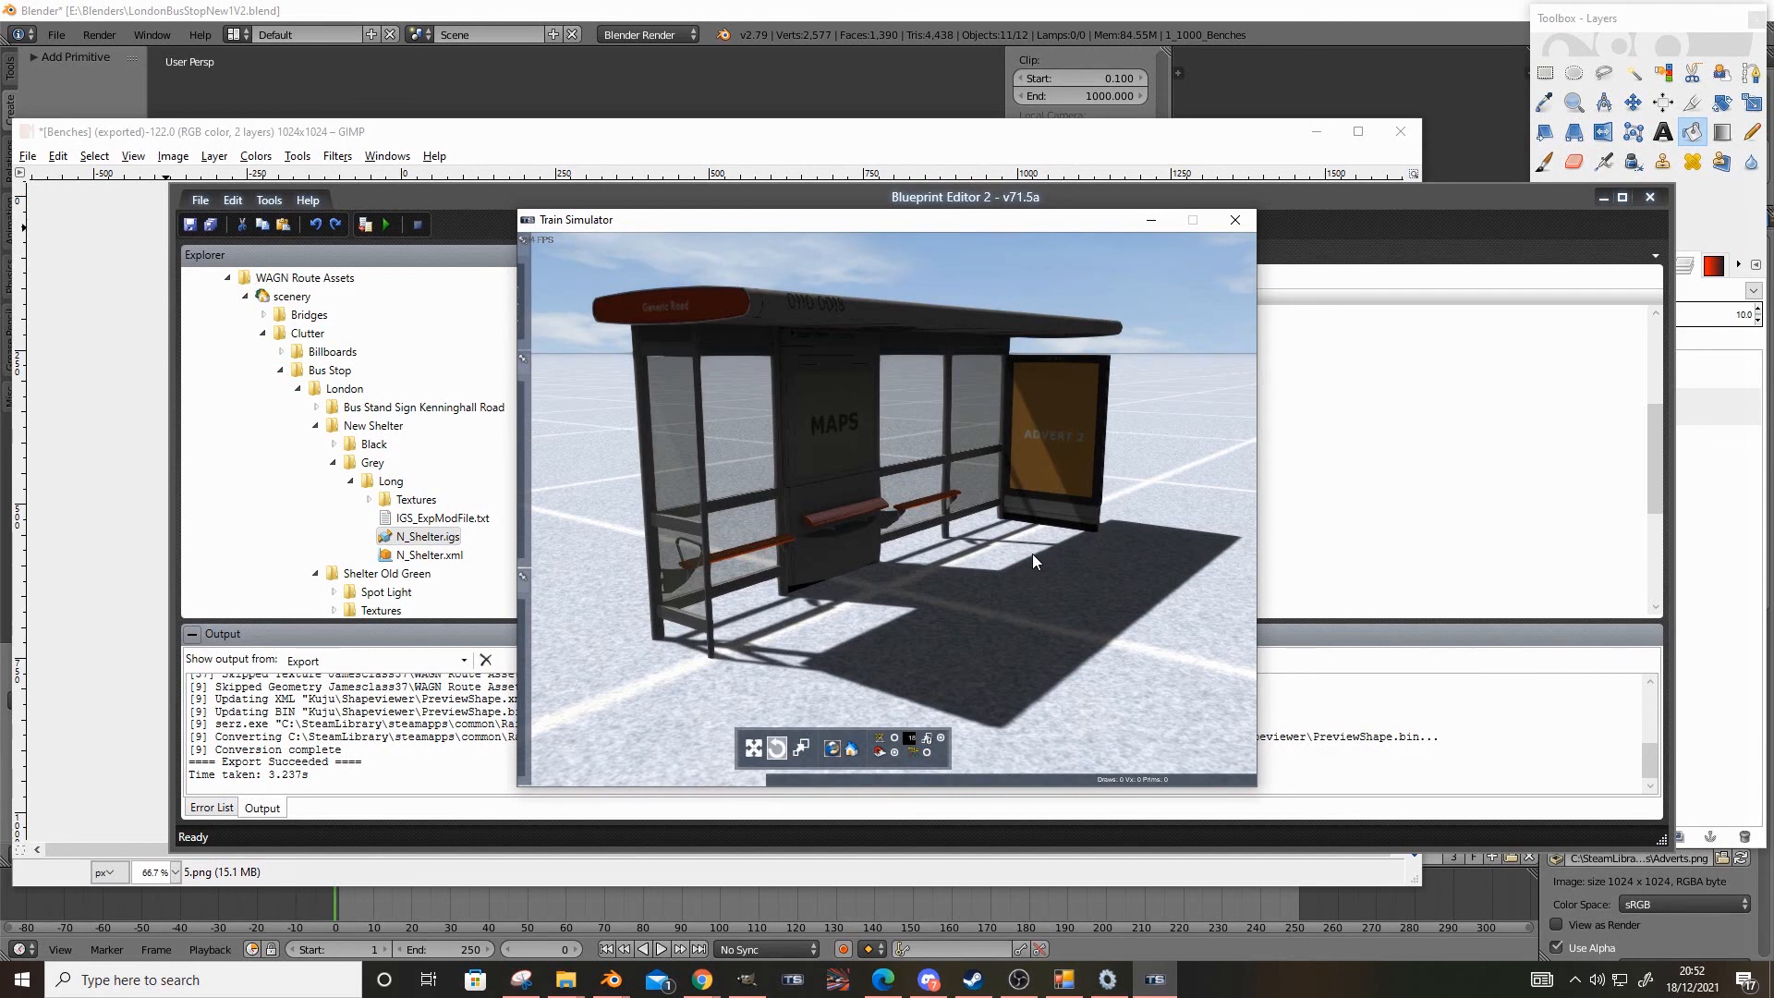
{"action": "key", "text": "Left"}
{"action": "key", "text": "Right"}
{"action": "right_click_drag", "start_coordinate": [965, 589], "coordinate": [1006, 621]}
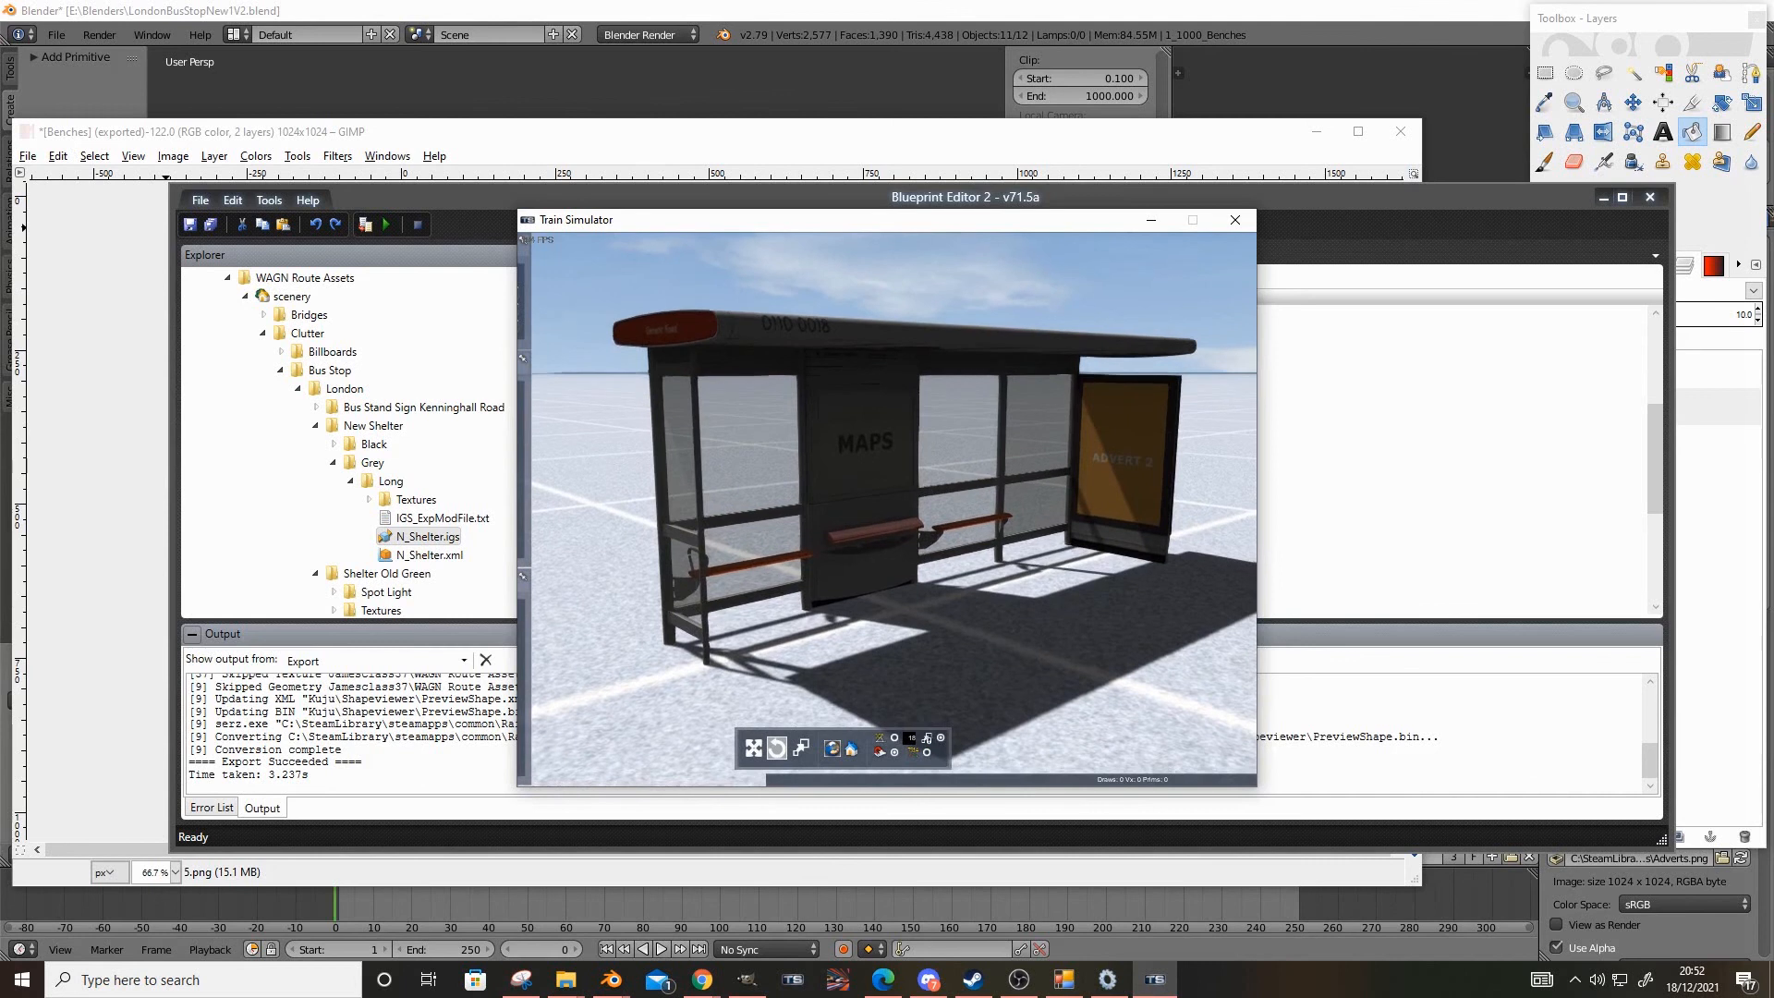